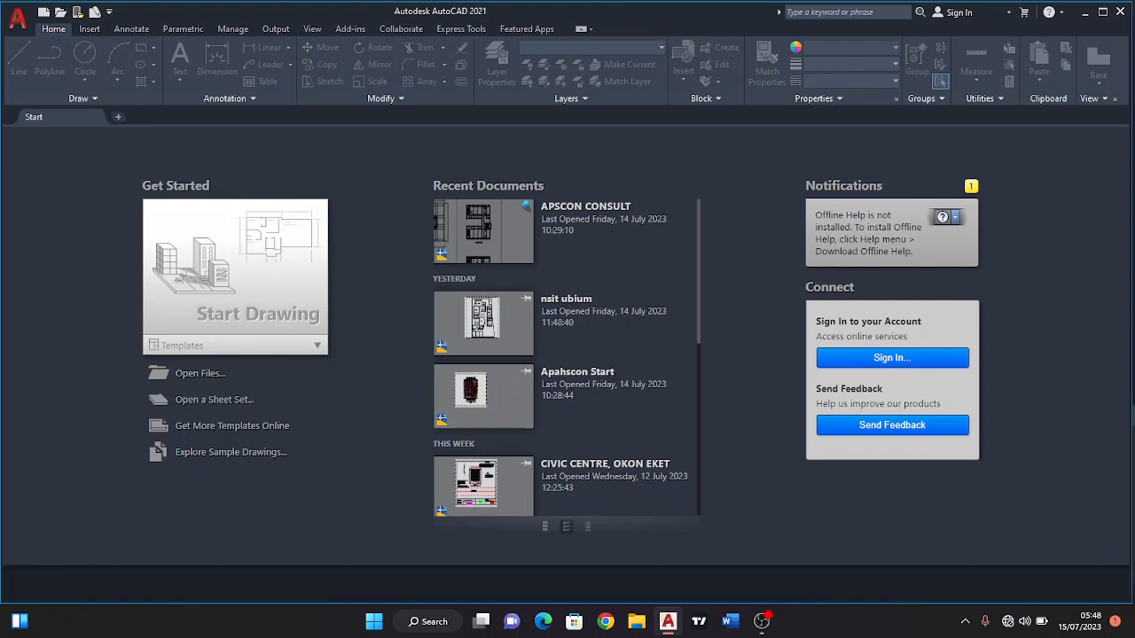
Maximize the program window and open the recent drawing APSCON CONSULT.
{"action": "left_click", "coordinate": [1102, 13]}
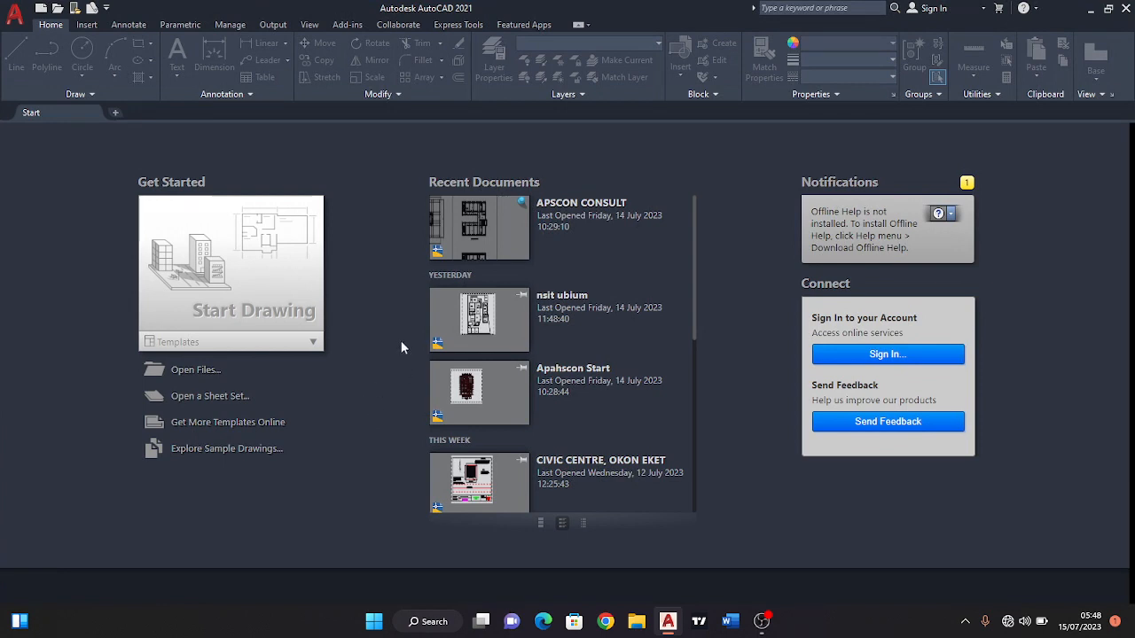
{"action": "scroll", "coordinate": [510, 342], "scroll_direction": "down", "scroll_amount": 3}
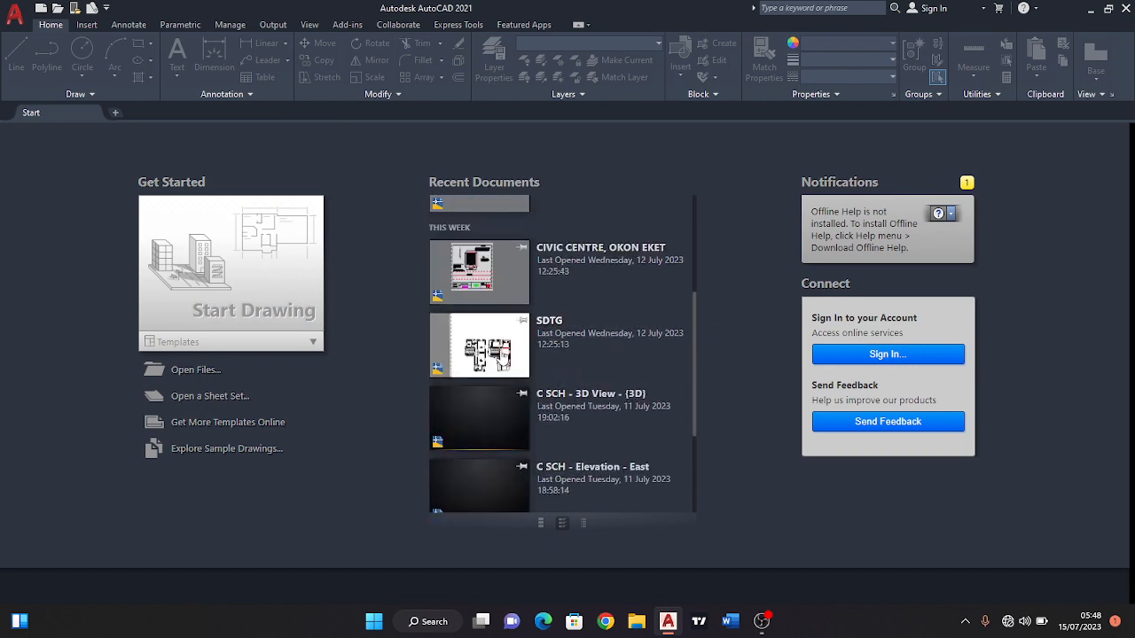
{"action": "scroll", "coordinate": [532, 351], "scroll_direction": "up", "scroll_amount": 4}
{"action": "scroll", "coordinate": [550, 349], "scroll_direction": "down", "scroll_amount": 6}
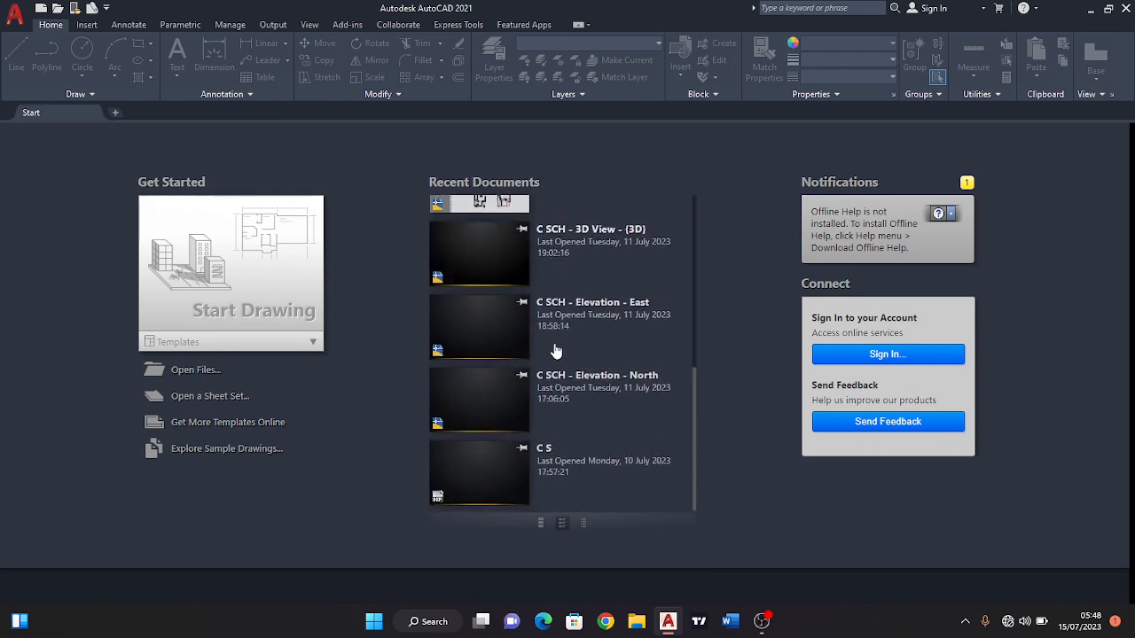
{"action": "scroll", "coordinate": [554, 352], "scroll_direction": "up", "scroll_amount": 6}
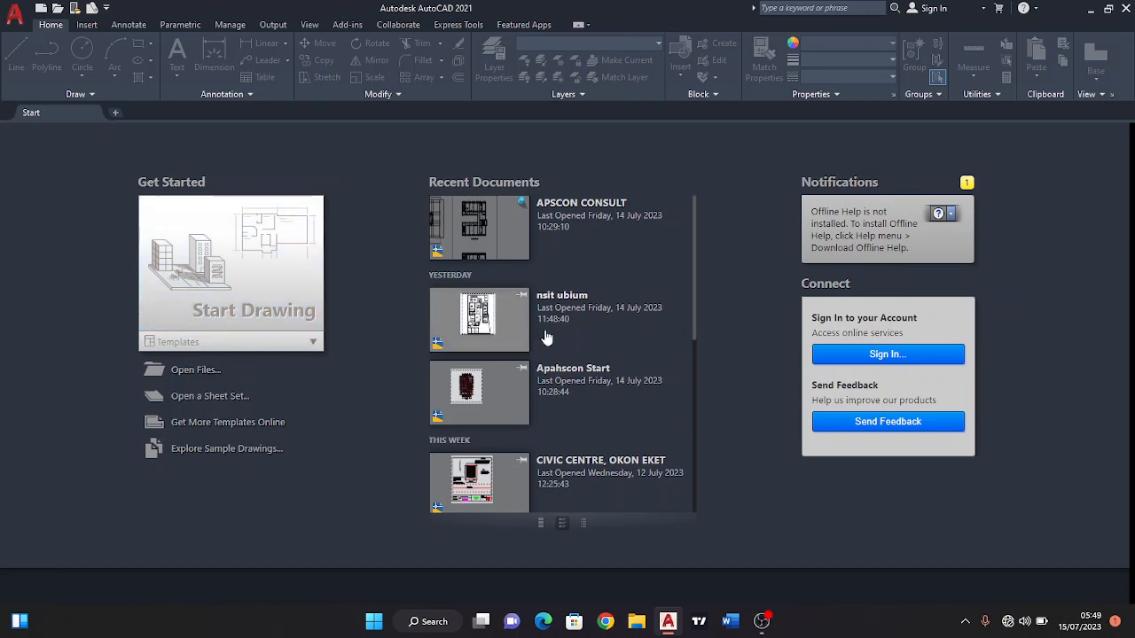
{"action": "left_click", "coordinate": [514, 244]}
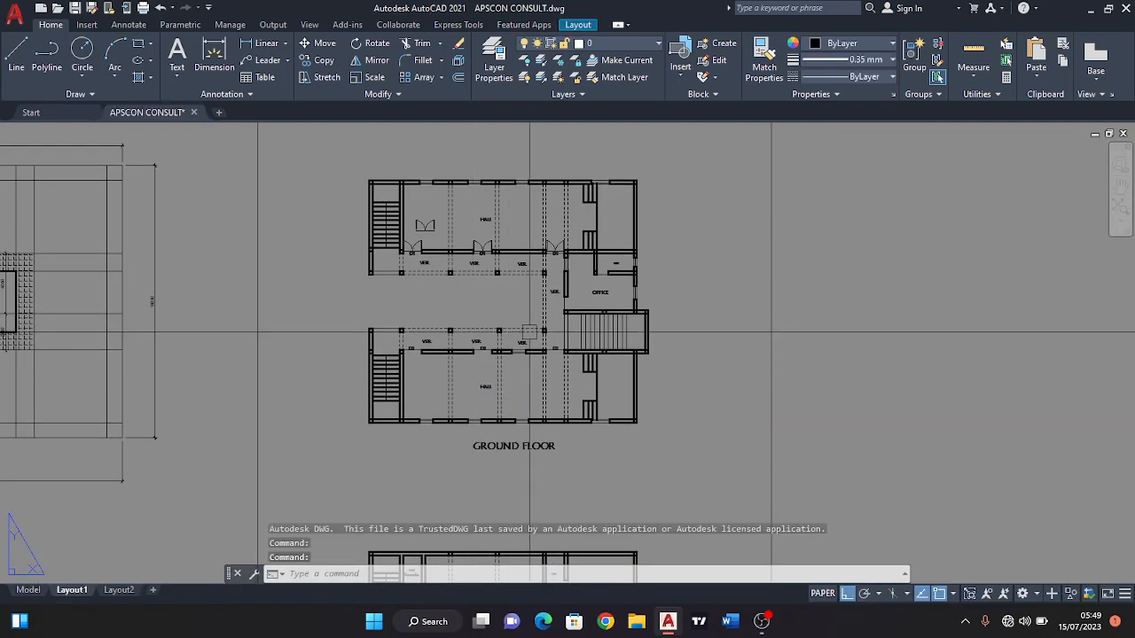
Examine the floor plans, drawing sheets and site plan arranged on Layout1.
{"action": "scroll", "coordinate": [545, 346], "scroll_direction": "down", "scroll_amount": 2}
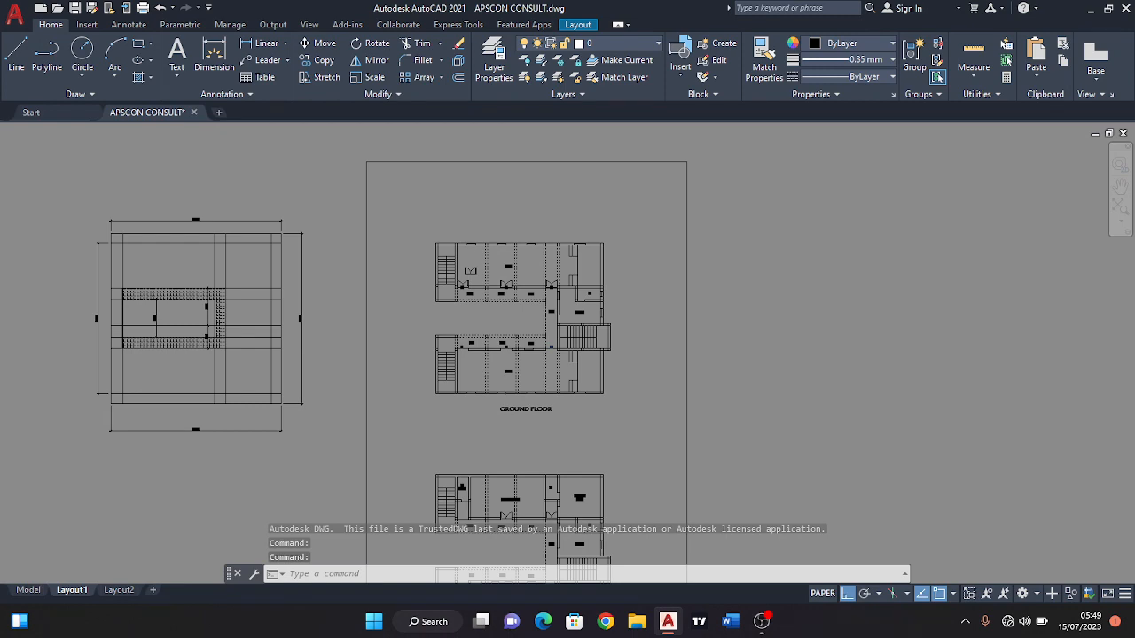
{"action": "scroll", "coordinate": [546, 345], "scroll_direction": "down", "scroll_amount": 3}
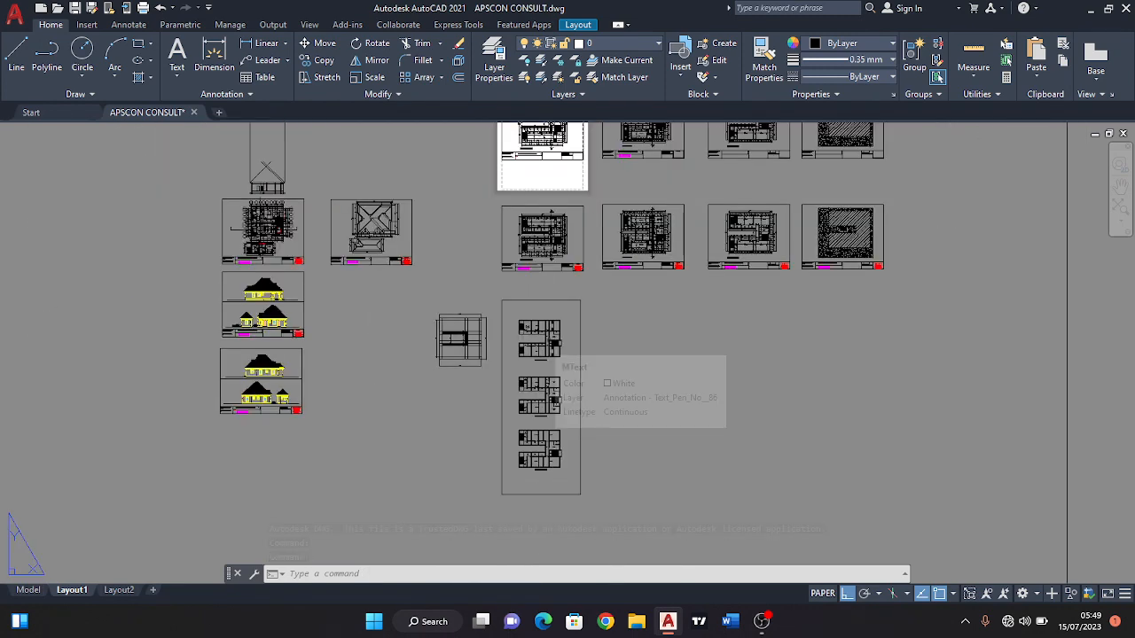
{"action": "scroll", "coordinate": [603, 363], "scroll_direction": "up", "scroll_amount": 5}
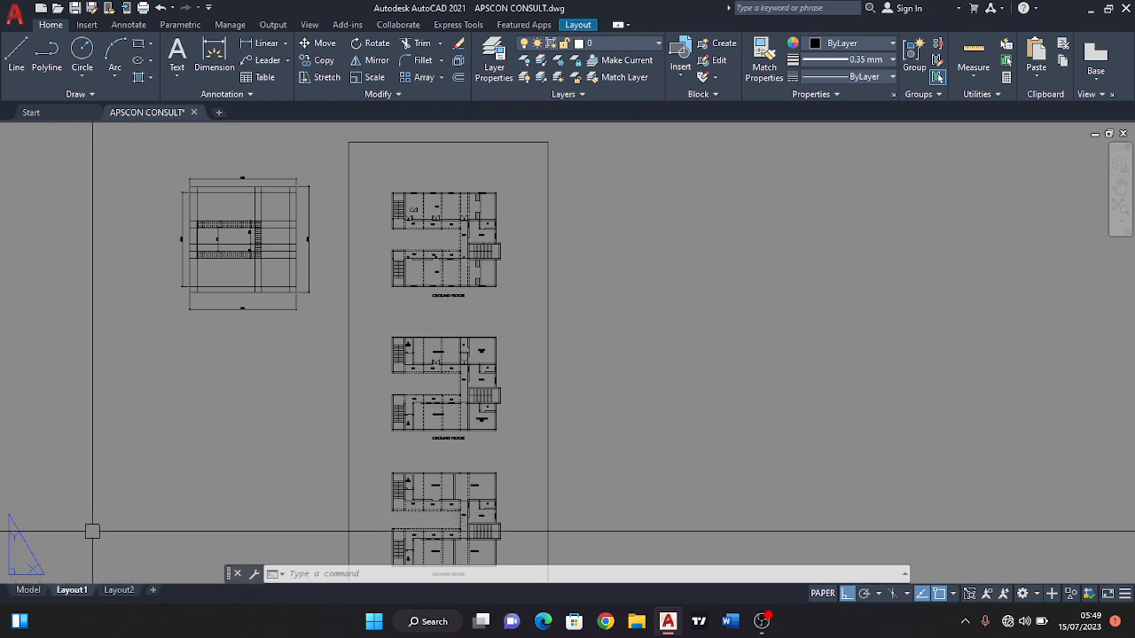
{"action": "scroll", "coordinate": [111, 519], "scroll_direction": "up", "scroll_amount": 2}
{"action": "middle_click_drag", "start_coordinate": [135, 484], "coordinate": [255, 413]}
{"action": "middle_click_drag", "start_coordinate": [244, 499], "coordinate": [271, 442]}
{"action": "middle_click_drag", "start_coordinate": [162, 464], "coordinate": [243, 426]}
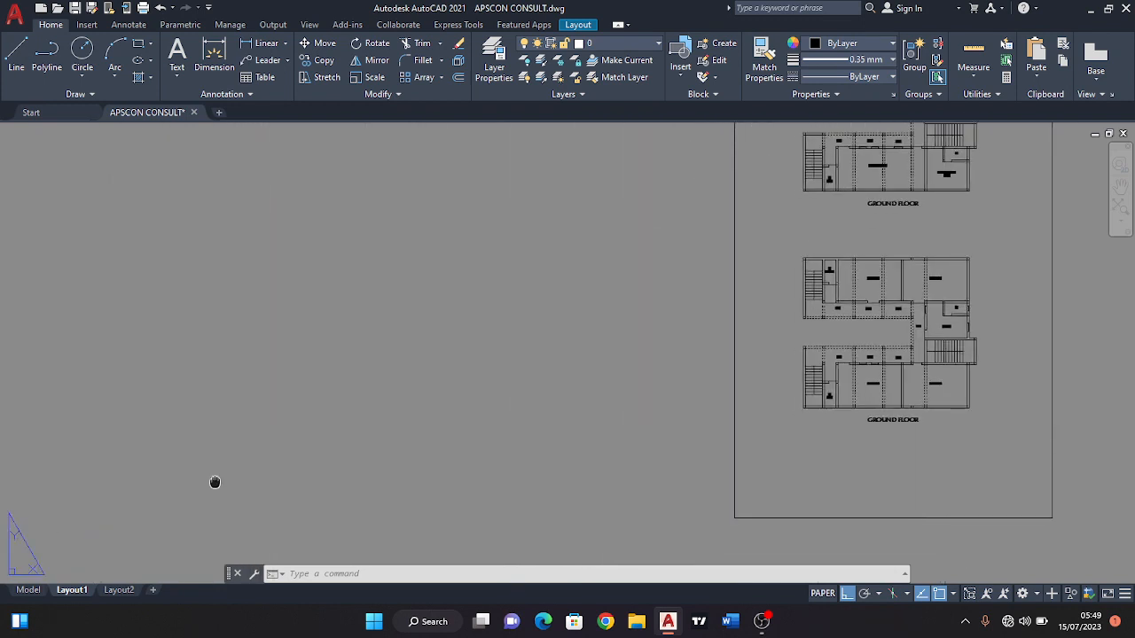
{"action": "middle_click_drag", "start_coordinate": [213, 482], "coordinate": [244, 443]}
{"action": "scroll", "coordinate": [232, 432], "scroll_direction": "down", "scroll_amount": 2}
{"action": "middle_click_drag", "start_coordinate": [180, 461], "coordinate": [239, 426]}
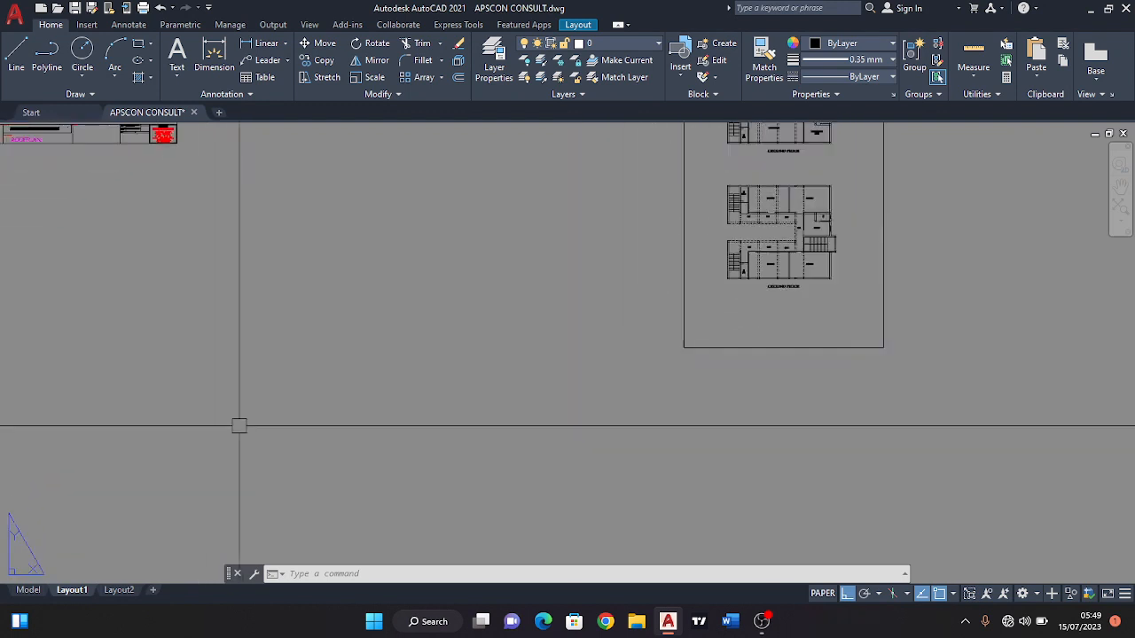
{"action": "middle_click_drag", "start_coordinate": [210, 470], "coordinate": [253, 449]}
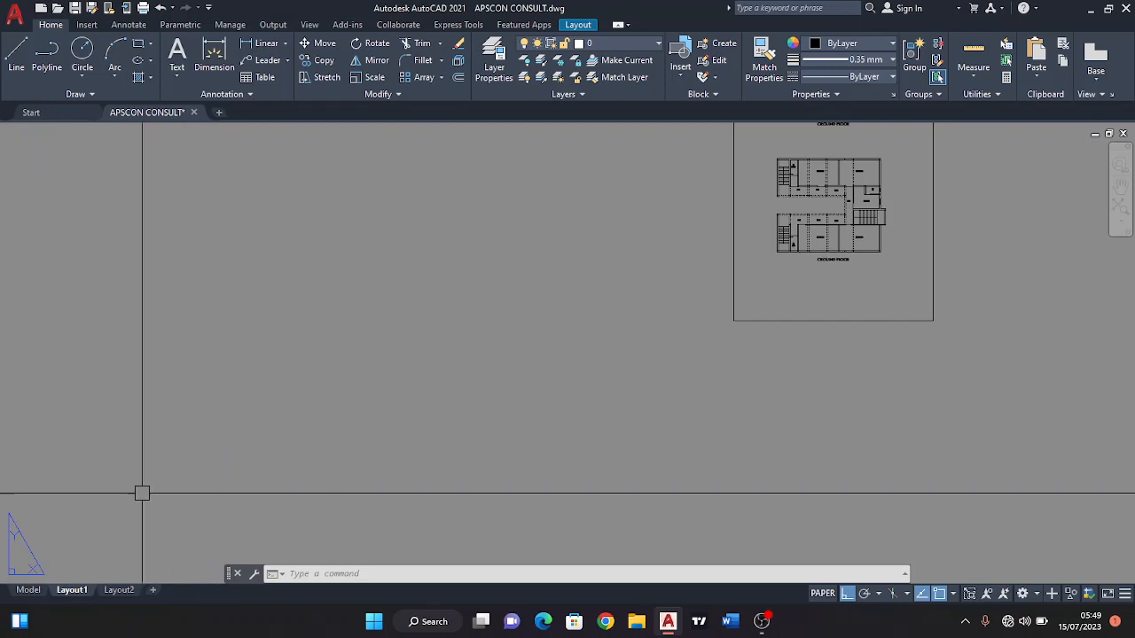
{"action": "scroll", "coordinate": [209, 460], "scroll_direction": "down", "scroll_amount": 6}
{"action": "middle_click_drag", "start_coordinate": [260, 429], "coordinate": [224, 450]}
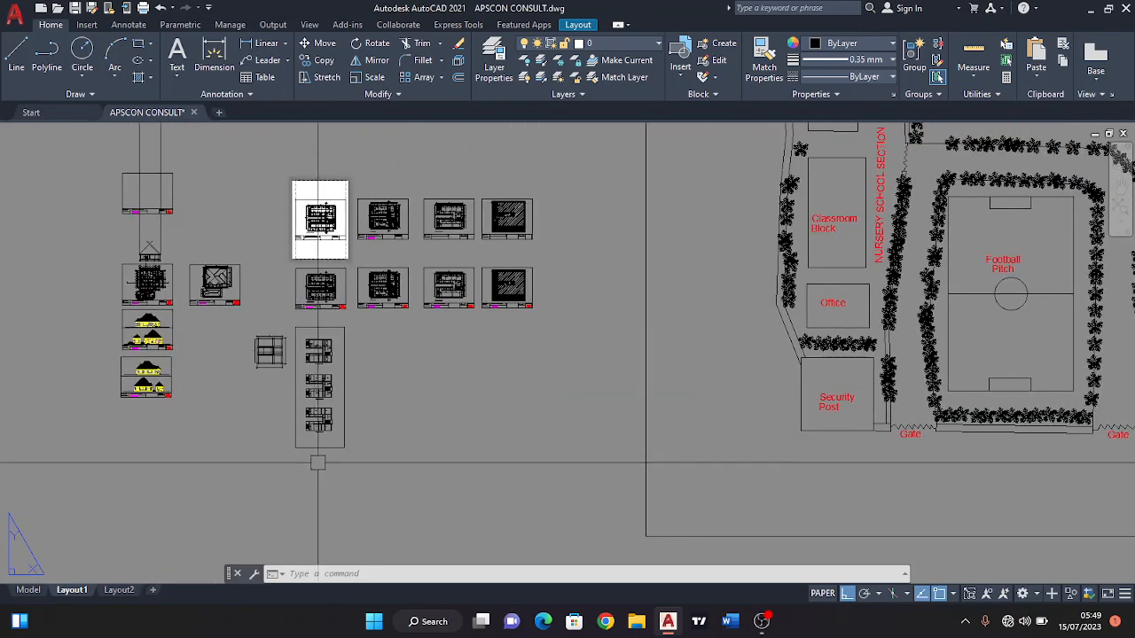
{"action": "scroll", "coordinate": [317, 464], "scroll_direction": "up", "scroll_amount": 2}
{"action": "scroll", "coordinate": [380, 459], "scroll_direction": "down", "scroll_amount": 3}
{"action": "scroll", "coordinate": [640, 443], "scroll_direction": "down", "scroll_amount": 2}
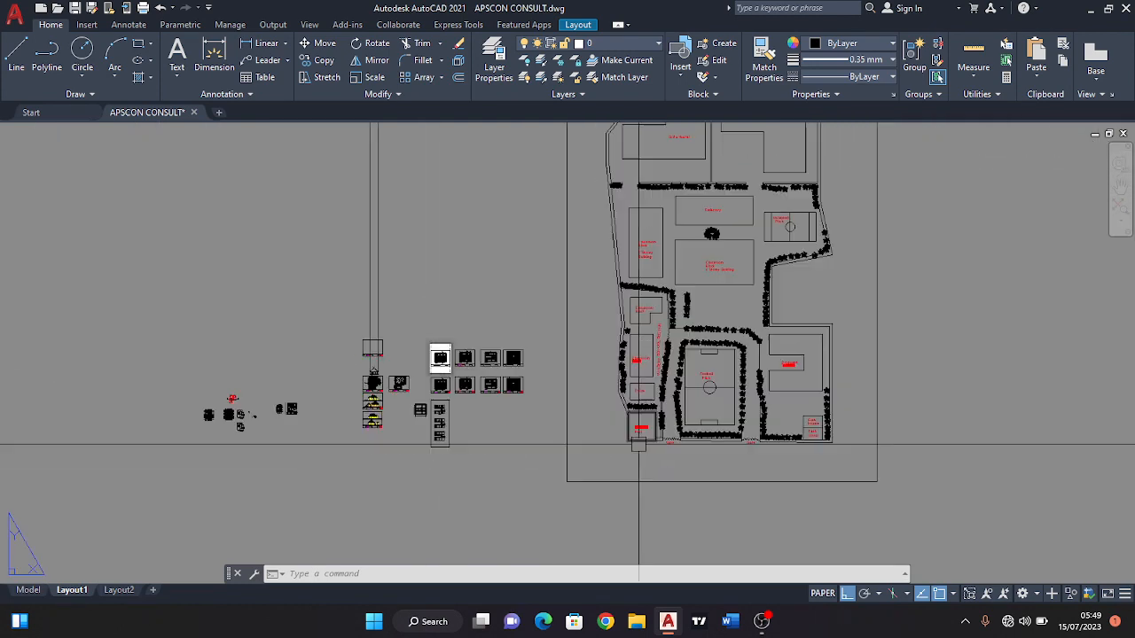
{"action": "middle_click_drag", "start_coordinate": [645, 441], "coordinate": [646, 464]}
{"action": "scroll", "coordinate": [543, 461], "scroll_direction": "up", "scroll_amount": 4}
{"action": "scroll", "coordinate": [417, 486], "scroll_direction": "up", "scroll_amount": 4}
{"action": "middle_click_drag", "start_coordinate": [404, 479], "coordinate": [433, 391]}
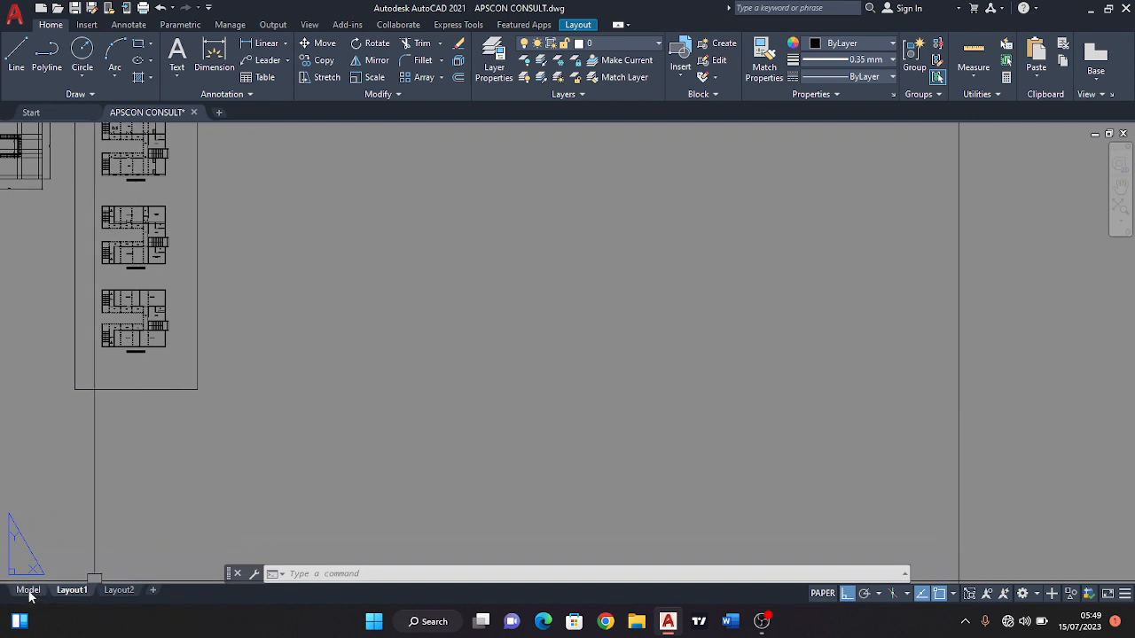
Switch from Layout1 to model space and open the Model page setup for modification.
{"action": "mouse_move", "coordinate": [26, 589]}
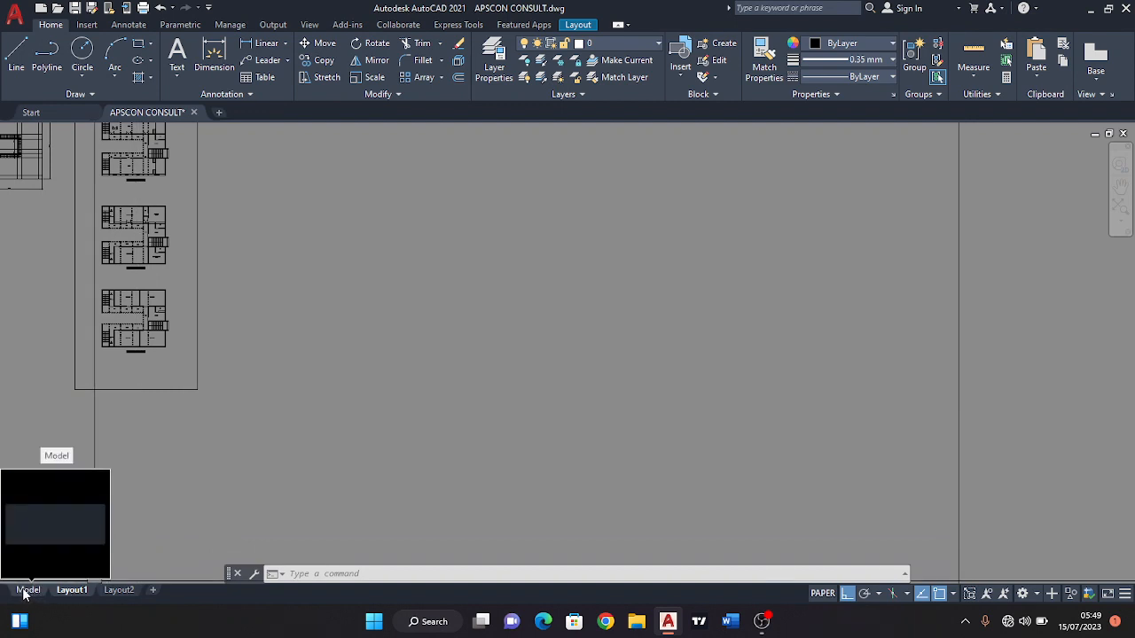
{"action": "right_click", "coordinate": [26, 592]}
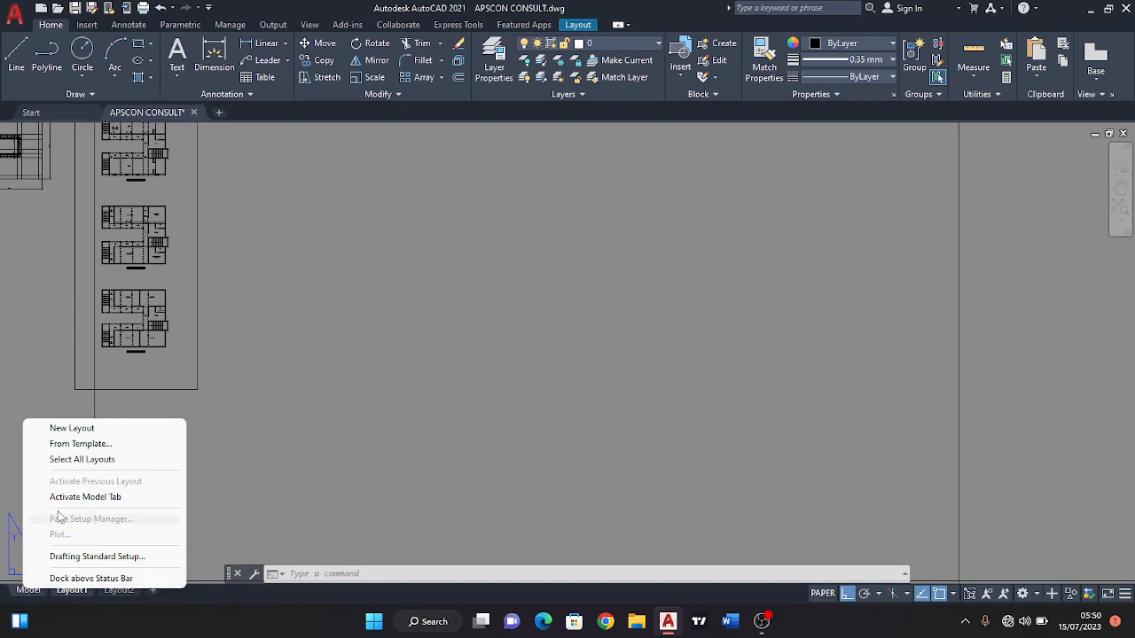
{"action": "left_click", "coordinate": [28, 589]}
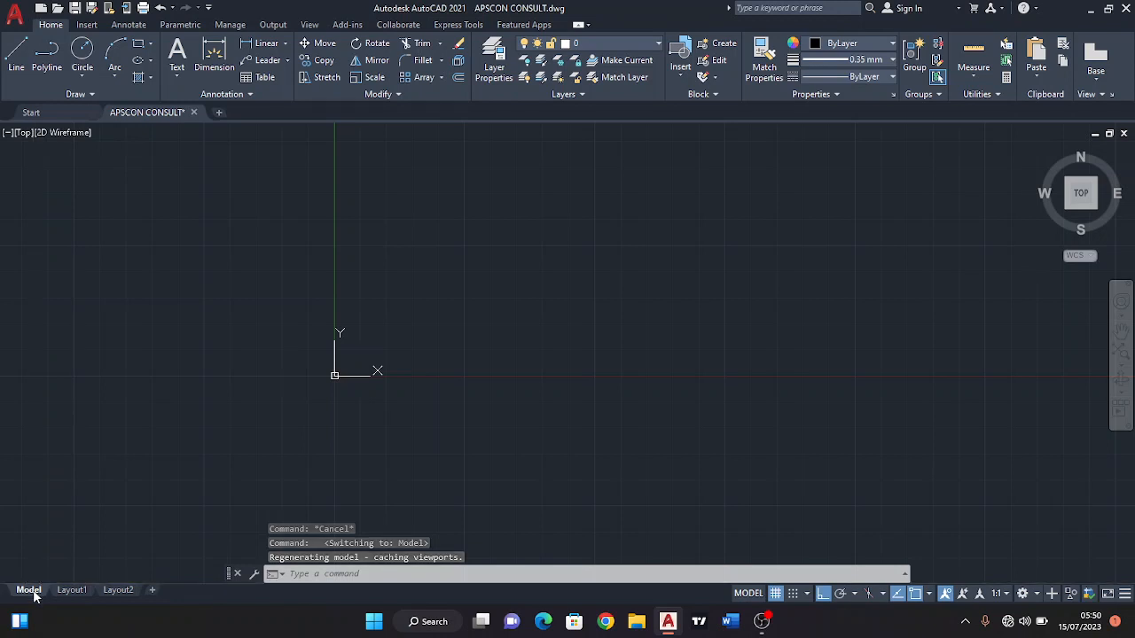
{"action": "right_click", "coordinate": [33, 592]}
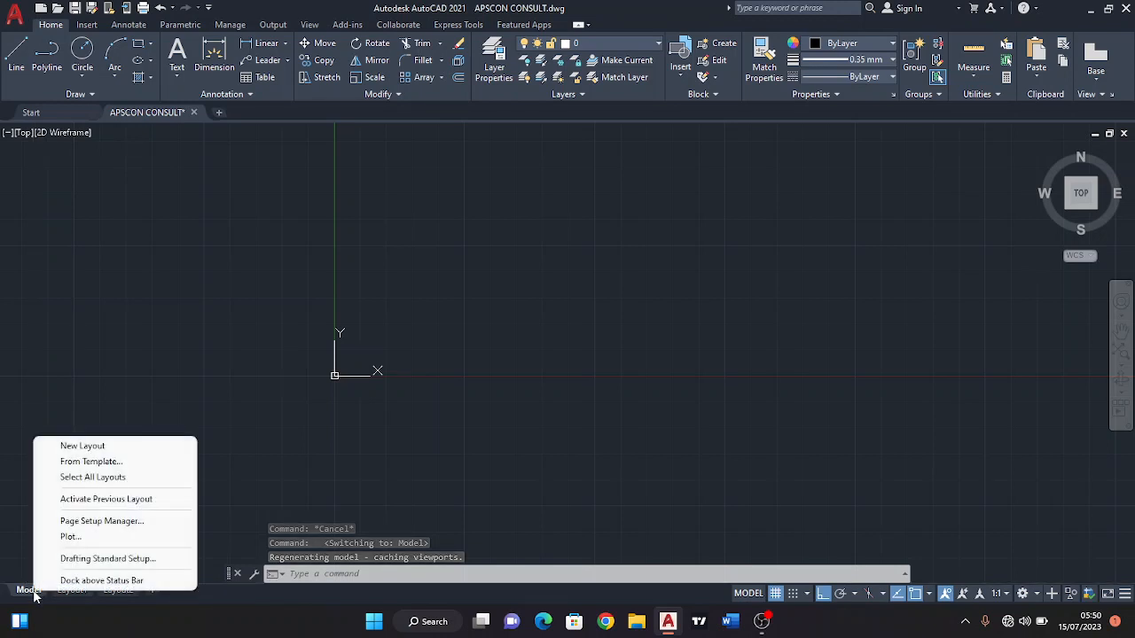
{"action": "left_click", "coordinate": [84, 522]}
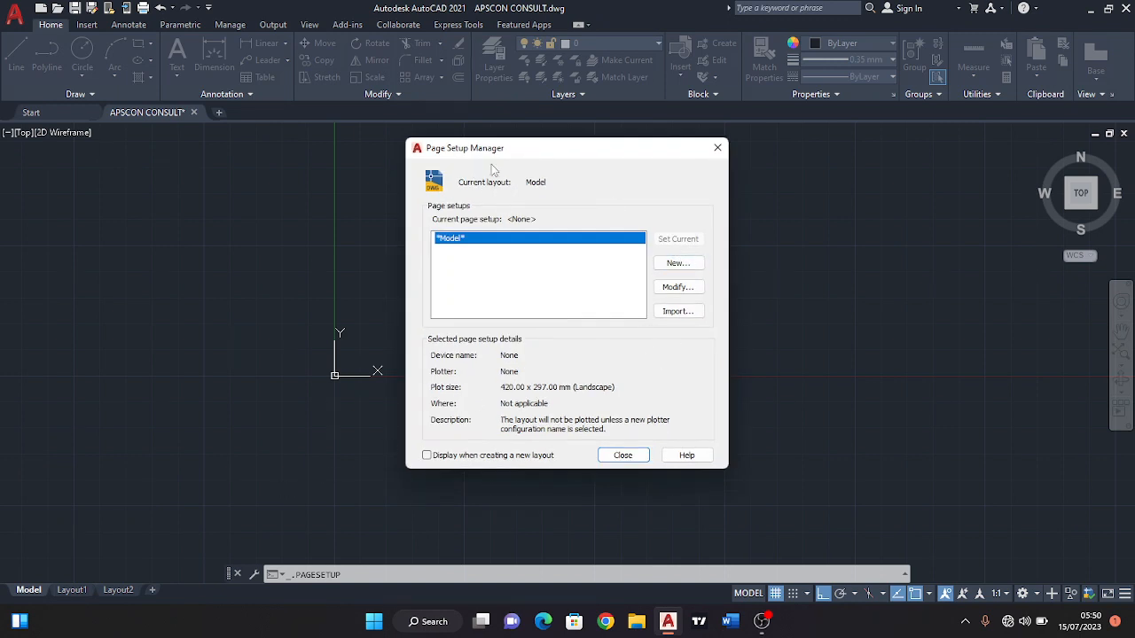
{"action": "left_click", "coordinate": [678, 290]}
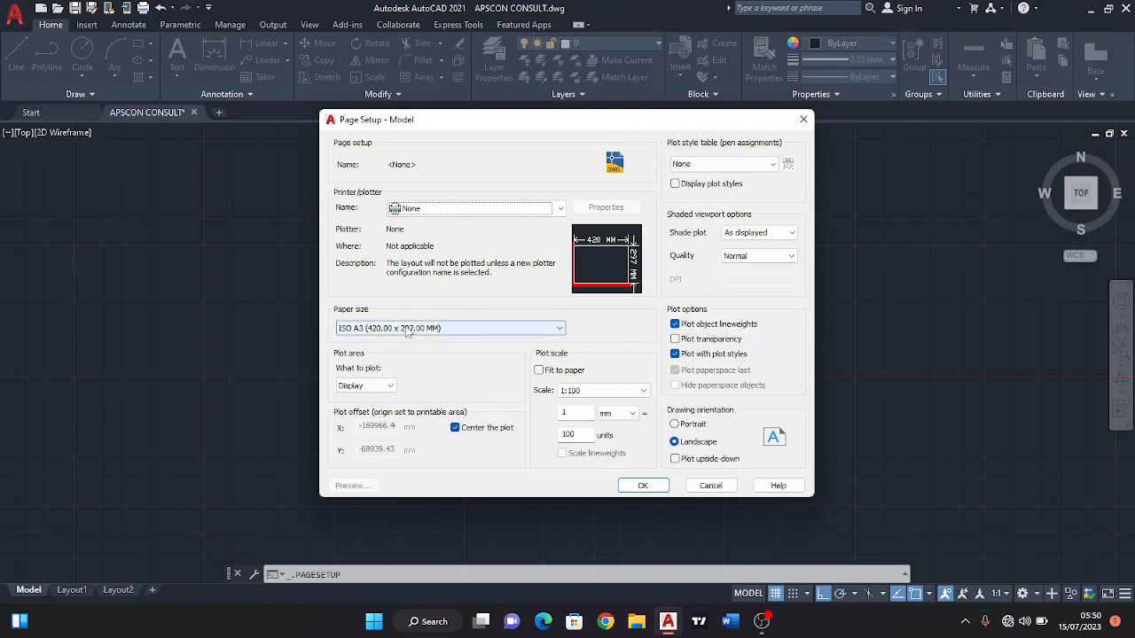
Choose ISO A3 (420.00 x 297.00 MM) as the Model page setup's paper size, accept it and close the Page Setup Manager.
{"action": "left_click", "coordinate": [404, 329]}
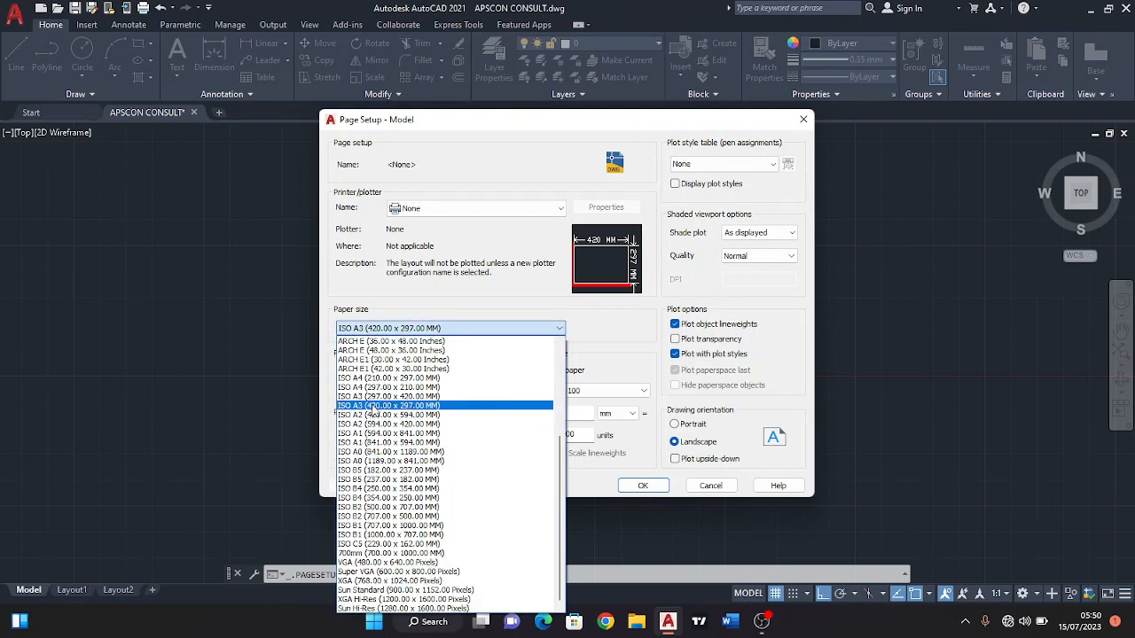
{"action": "left_click", "coordinate": [371, 403]}
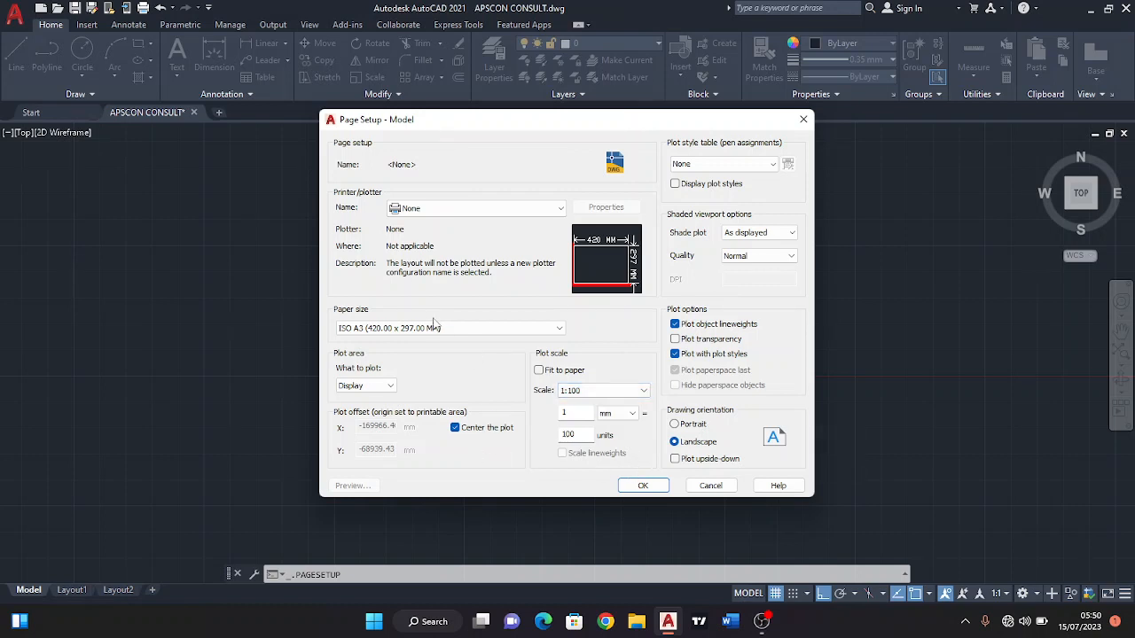
{"action": "left_click", "coordinate": [479, 430]}
{"action": "left_click", "coordinate": [472, 429]}
{"action": "left_click", "coordinate": [644, 486]}
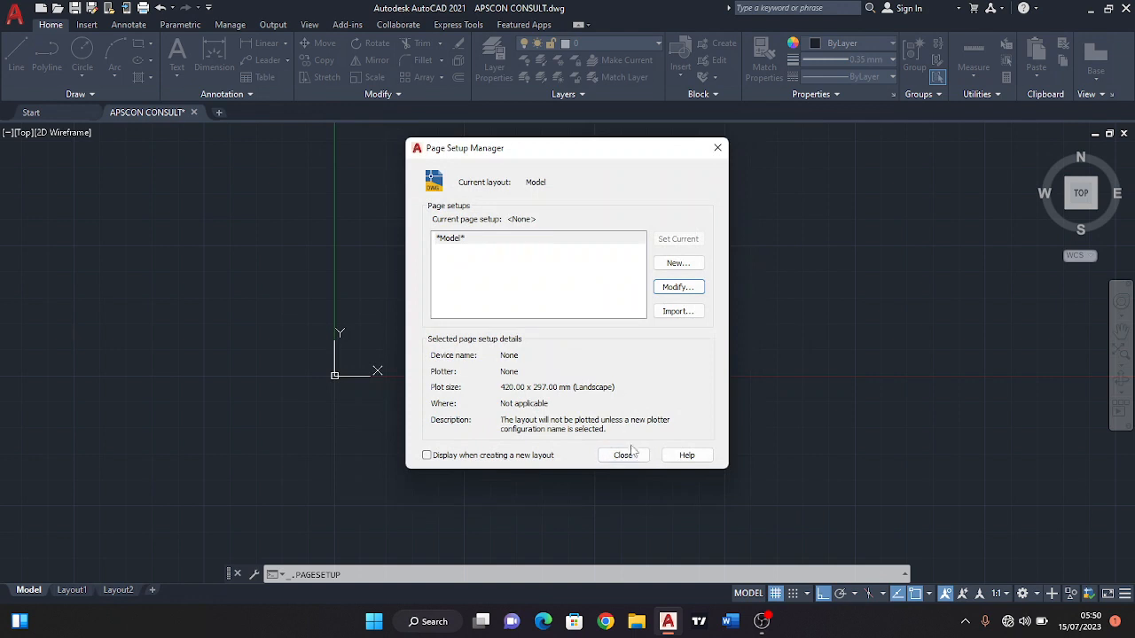
{"action": "left_click", "coordinate": [626, 455]}
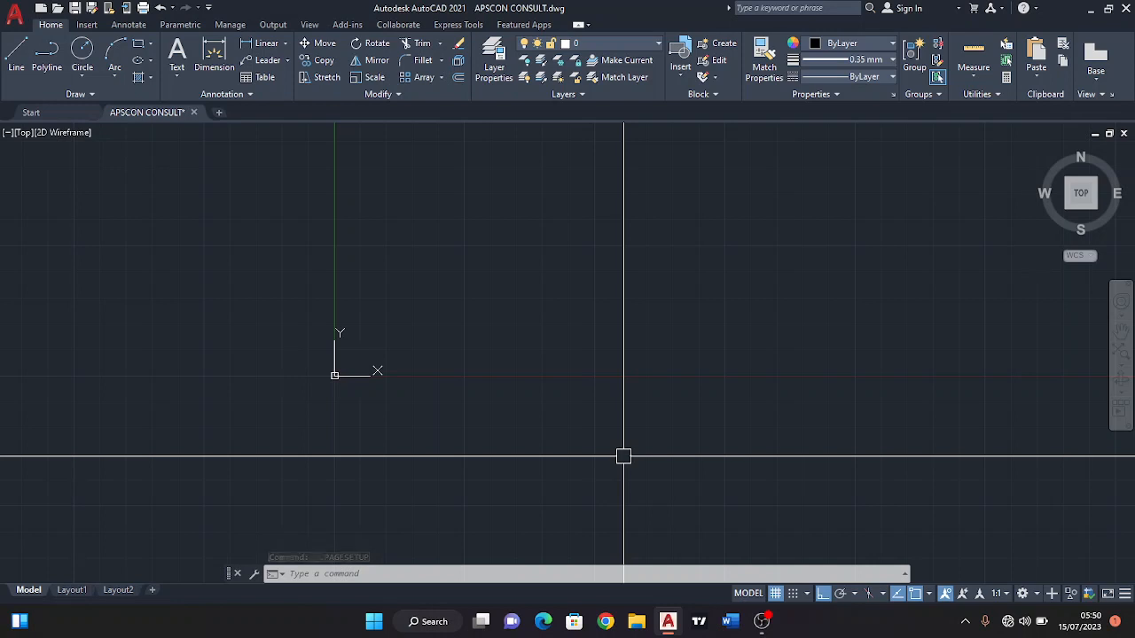
{"action": "scroll", "coordinate": [612, 425], "scroll_direction": "down", "scroll_amount": 5}
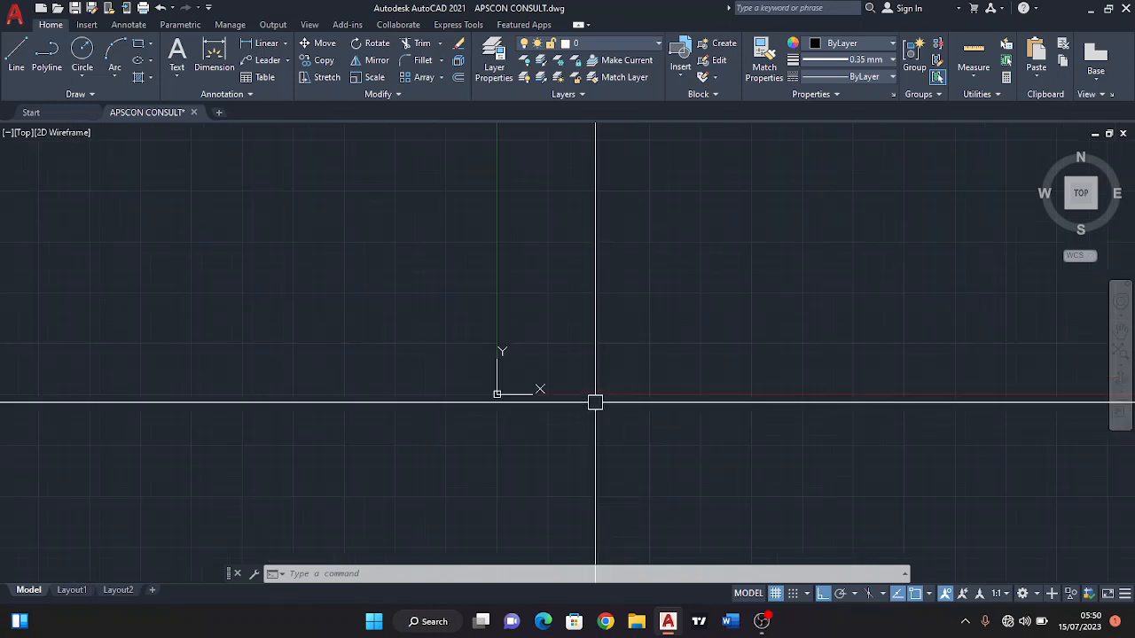
{"action": "middle_click_drag", "start_coordinate": [603, 355], "coordinate": [275, 353]}
{"action": "scroll", "coordinate": [362, 329], "scroll_direction": "down", "scroll_amount": 5}
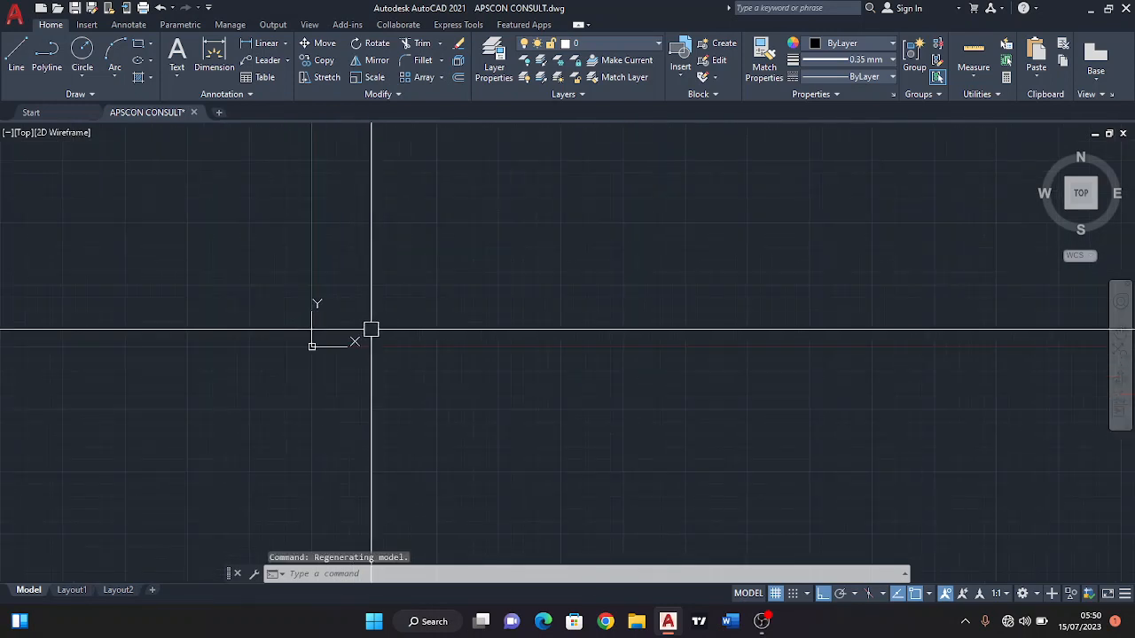
{"action": "middle_click_drag", "start_coordinate": [370, 329], "coordinate": [295, 329]}
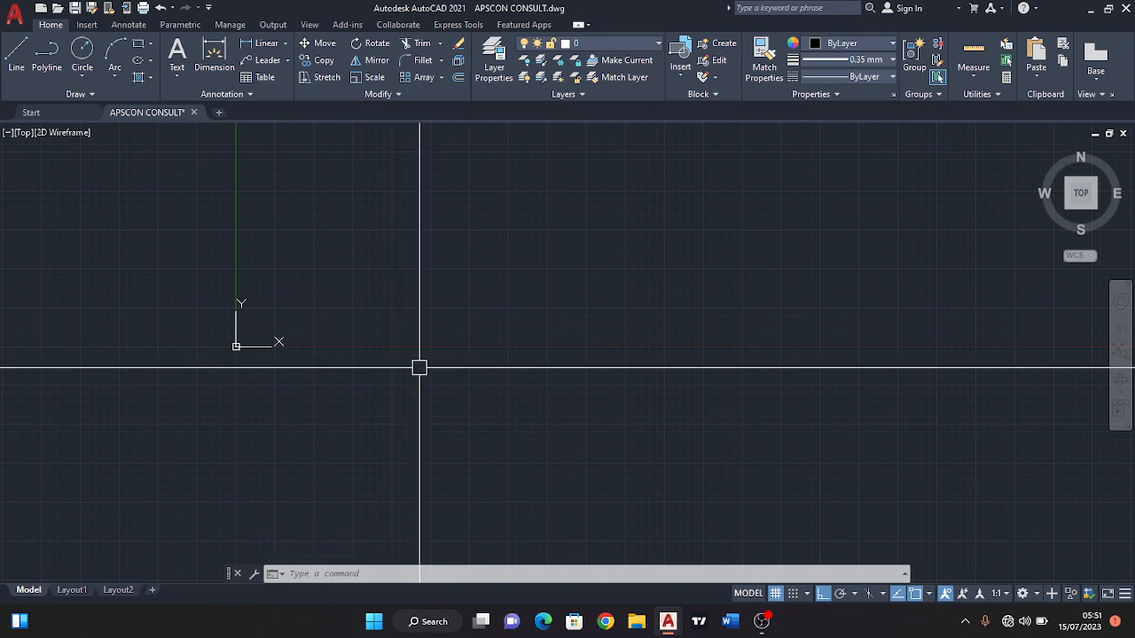
{"action": "scroll", "coordinate": [369, 369], "scroll_direction": "down", "scroll_amount": 3}
{"action": "middle_click_drag", "start_coordinate": [391, 361], "coordinate": [273, 353]}
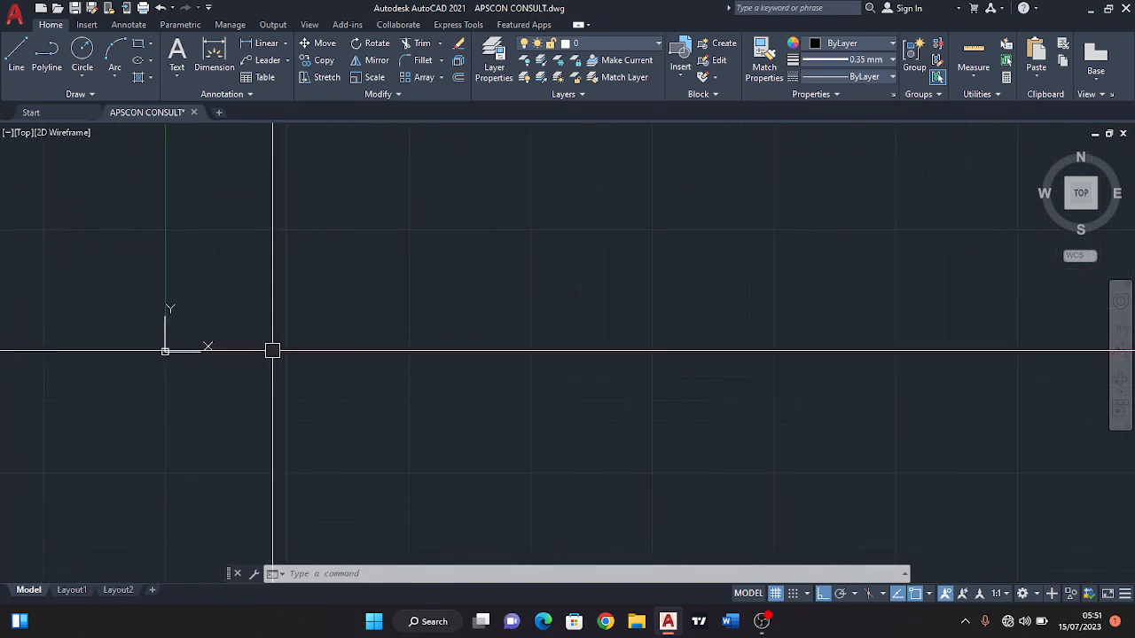
{"action": "scroll", "coordinate": [341, 378], "scroll_direction": "down", "scroll_amount": 2}
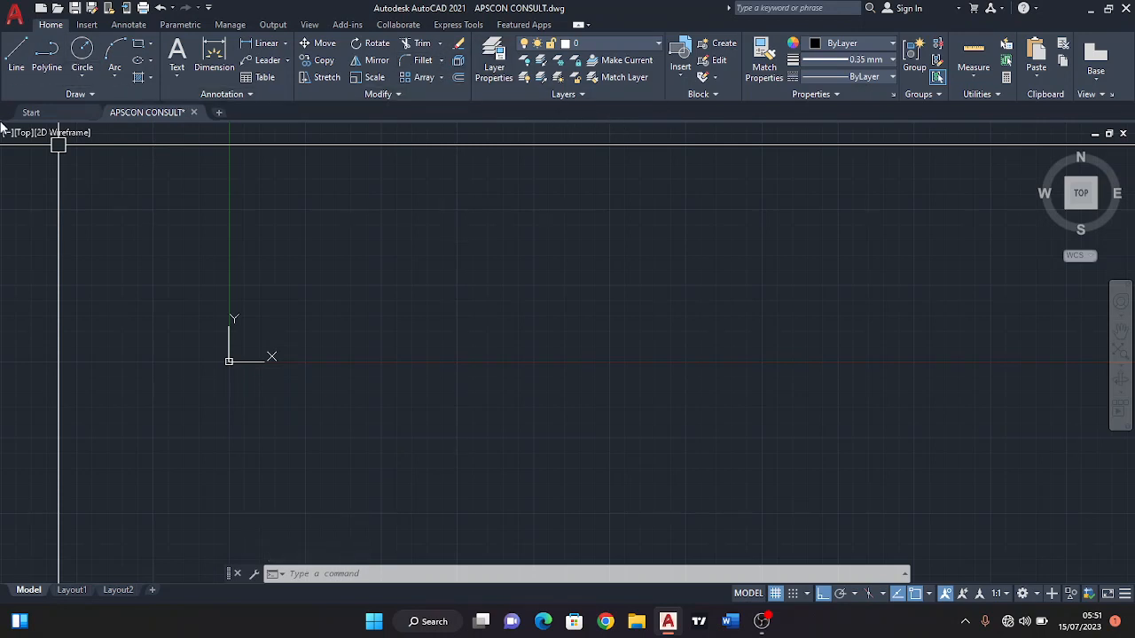
{"action": "scroll", "coordinate": [119, 274], "scroll_direction": "down", "scroll_amount": 2}
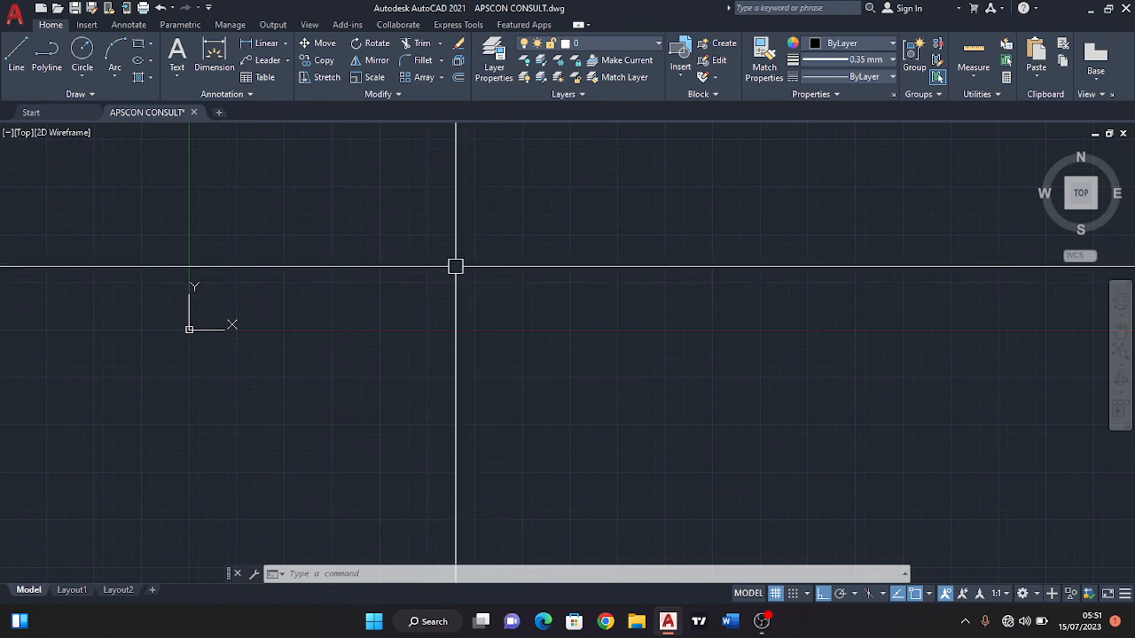
{"action": "scroll", "coordinate": [413, 253], "scroll_direction": "down", "scroll_amount": 3}
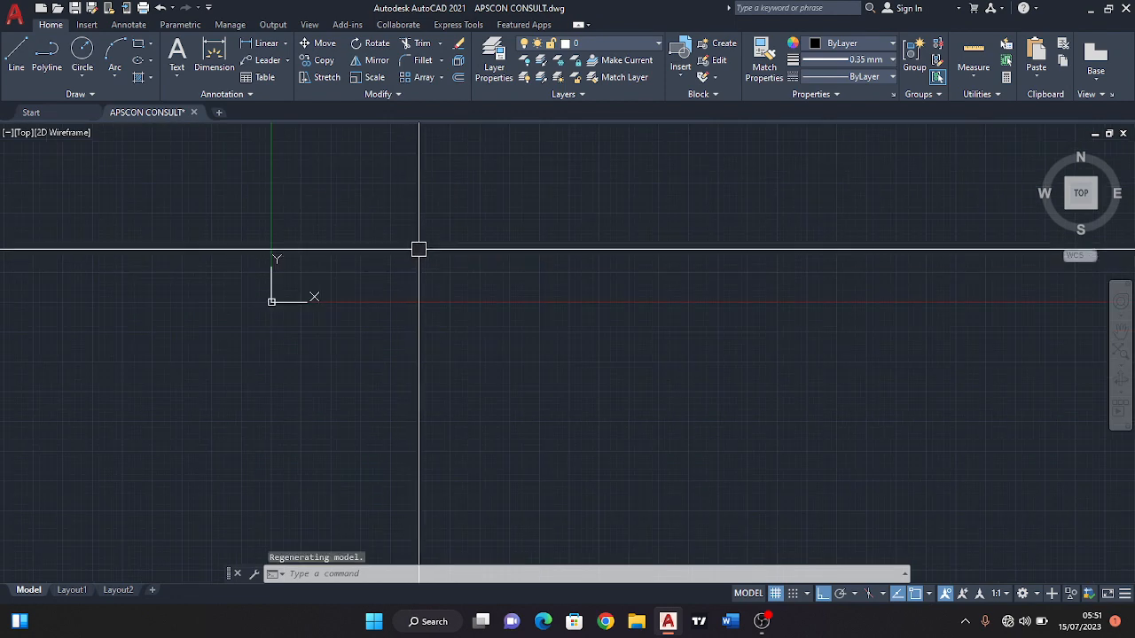
{"action": "middle_click_drag", "start_coordinate": [425, 249], "coordinate": [326, 245]}
{"action": "mouse_move", "coordinate": [265, 297]}
{"action": "middle_mouse_down"}
{"action": "mouse_move", "coordinate": [314, 274]}
{"action": "mouse_move", "coordinate": [304, 259]}
{"action": "middle_mouse_up"}
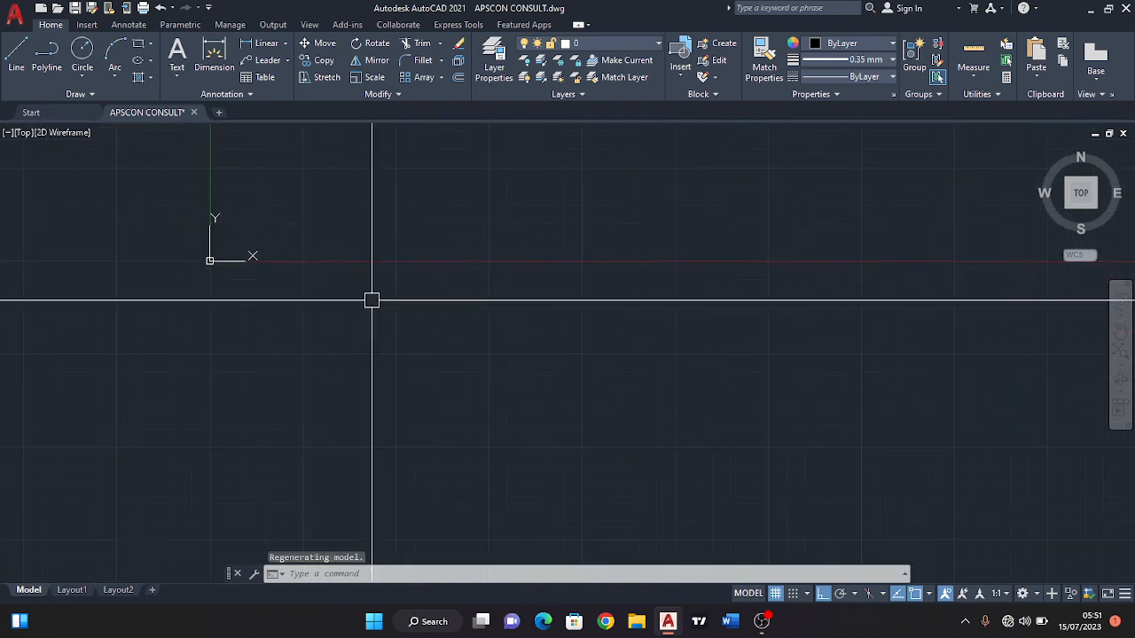
{"action": "middle_click_drag", "start_coordinate": [373, 299], "coordinate": [352, 319]}
{"action": "scroll", "coordinate": [301, 310], "scroll_direction": "down", "scroll_amount": 3}
{"action": "mouse_move", "coordinate": [207, 358]}
{"action": "middle_mouse_down"}
{"action": "mouse_move", "coordinate": [197, 322]}
{"action": "mouse_move", "coordinate": [316, 339]}
{"action": "mouse_move", "coordinate": [456, 333]}
{"action": "middle_mouse_up"}
{"action": "middle_click_drag", "start_coordinate": [186, 315], "coordinate": [333, 315]}
{"action": "scroll", "coordinate": [133, 320], "scroll_direction": "up", "scroll_amount": 2}
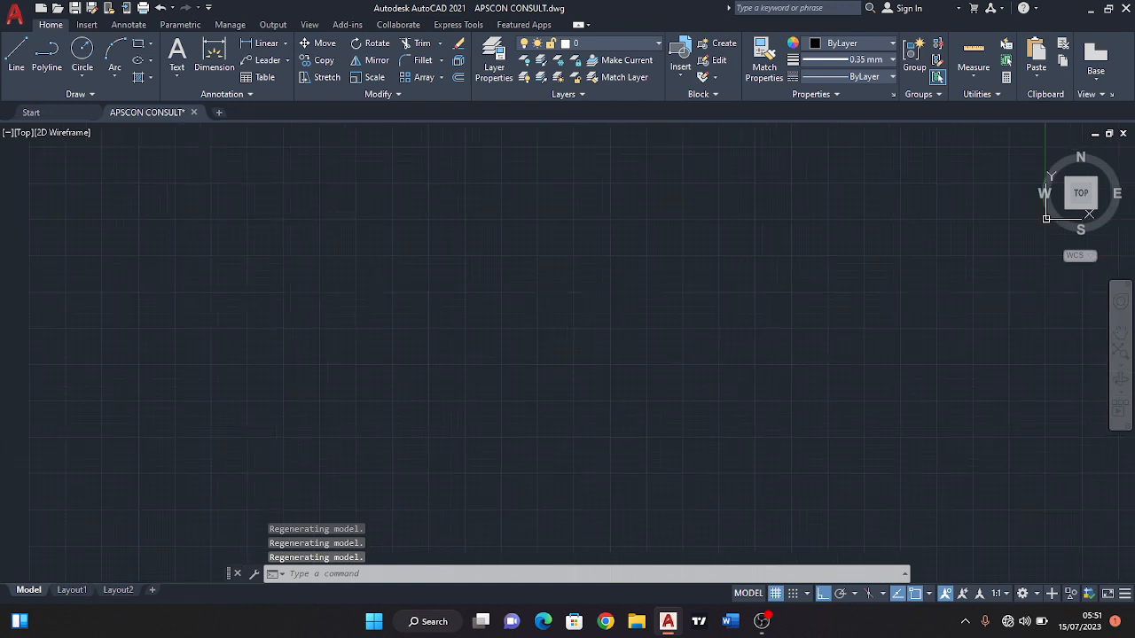
{"action": "scroll", "coordinate": [296, 314], "scroll_direction": "down", "scroll_amount": 2}
{"action": "scroll", "coordinate": [353, 308], "scroll_direction": "up", "scroll_amount": 2}
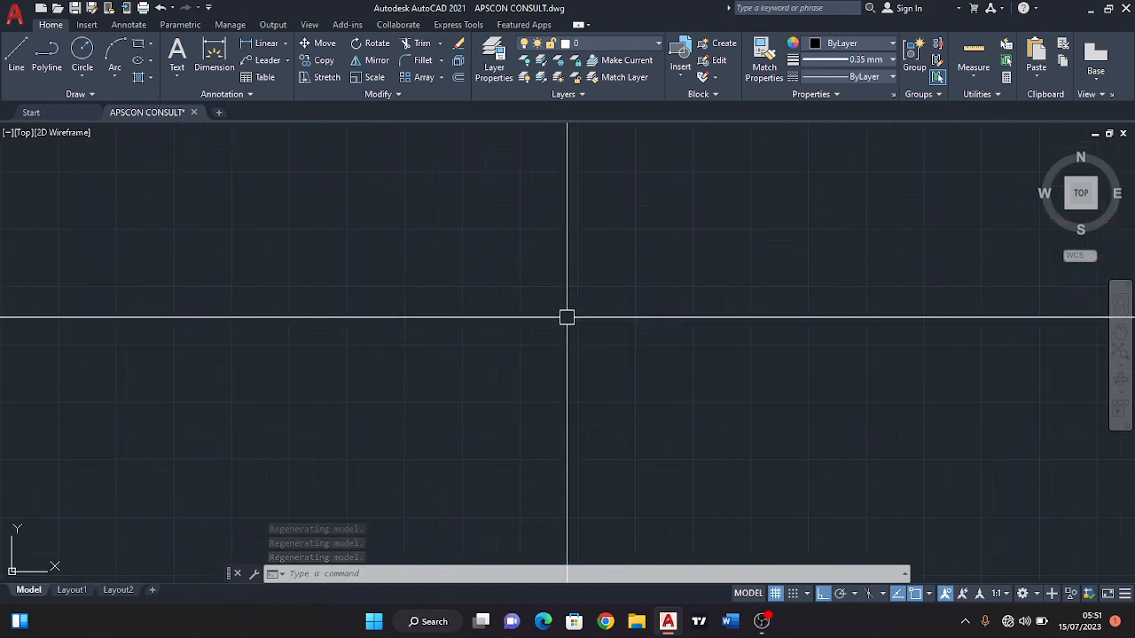
{"action": "mouse_move", "coordinate": [568, 316]}
{"action": "middle_mouse_down"}
{"action": "mouse_move", "coordinate": [296, 337]}
{"action": "mouse_move", "coordinate": [420, 322]}
{"action": "mouse_move", "coordinate": [352, 318]}
{"action": "middle_mouse_up"}
{"action": "middle_click_drag", "start_coordinate": [480, 319], "coordinate": [423, 325]}
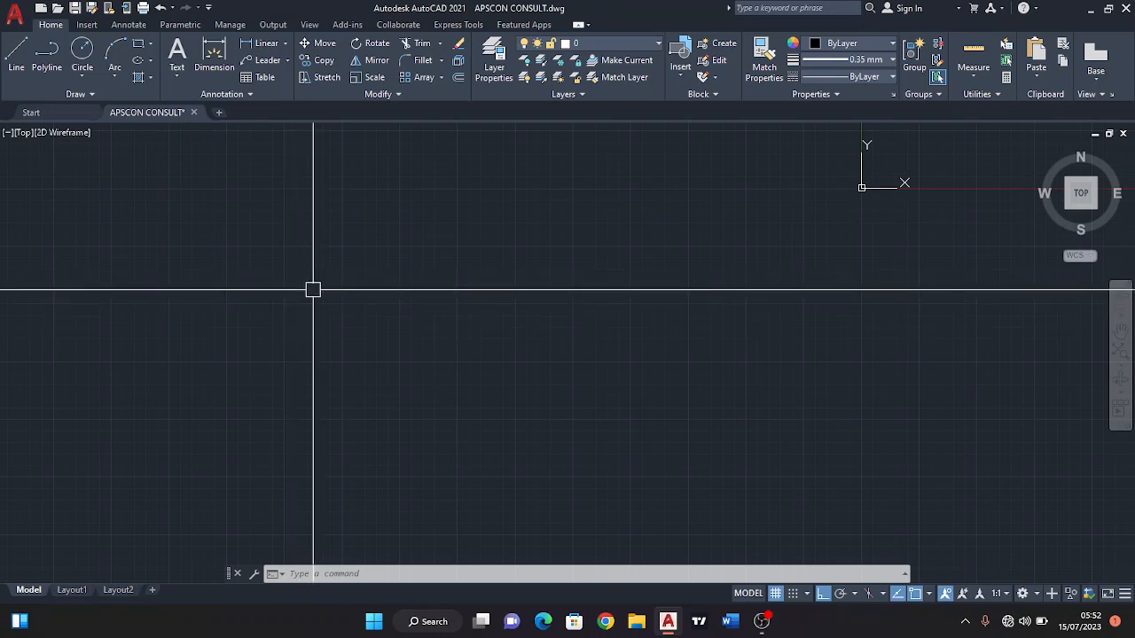
{"action": "scroll", "coordinate": [313, 290], "scroll_direction": "down", "scroll_amount": 8}
{"action": "scroll", "coordinate": [354, 307], "scroll_direction": "up", "scroll_amount": 5}
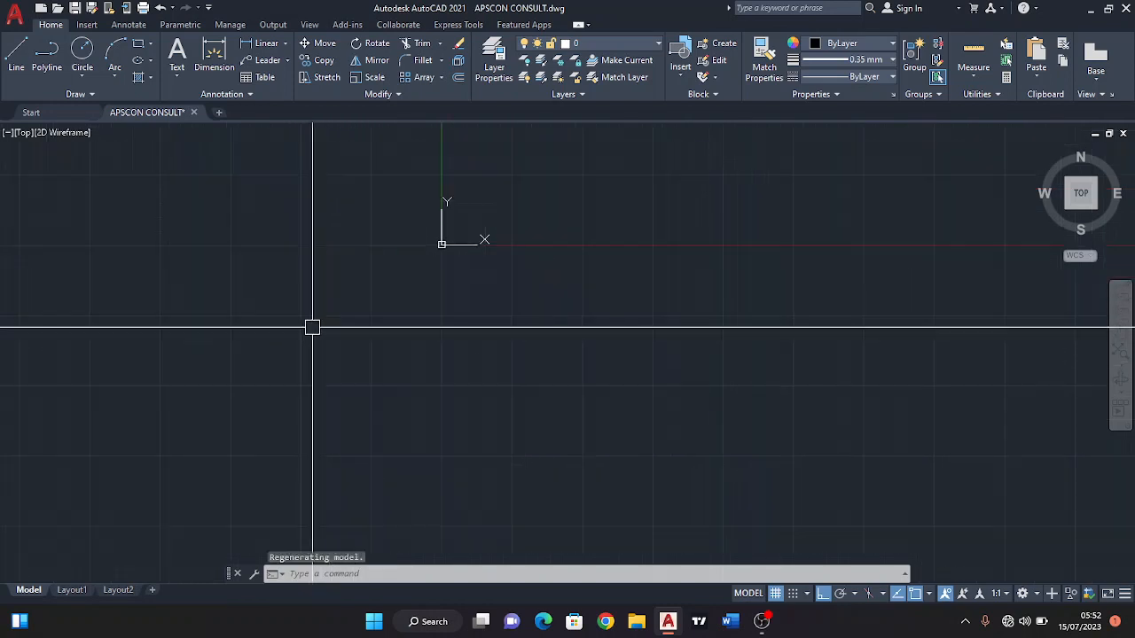
{"action": "middle_click_drag", "start_coordinate": [206, 306], "coordinate": [326, 299]}
{"action": "mouse_move", "coordinate": [180, 286]}
{"action": "middle_mouse_down"}
{"action": "mouse_move", "coordinate": [197, 254]}
{"action": "mouse_move", "coordinate": [270, 249]}
{"action": "middle_mouse_up"}
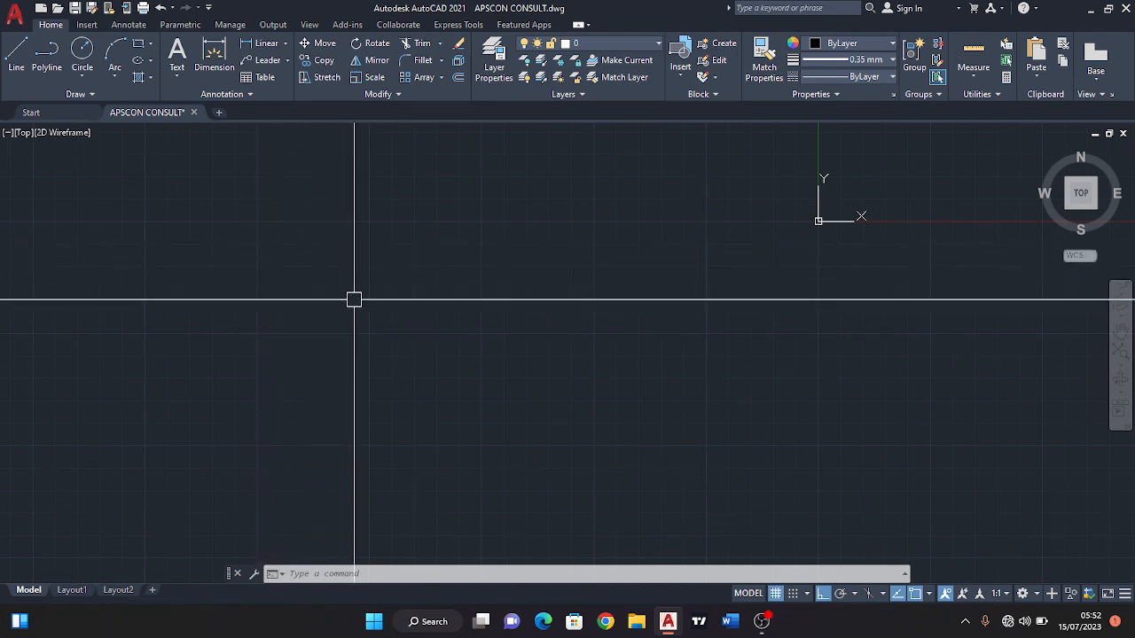
{"action": "scroll", "coordinate": [352, 298], "scroll_direction": "down", "scroll_amount": 3}
{"action": "middle_click_drag", "start_coordinate": [337, 300], "coordinate": [296, 274]}
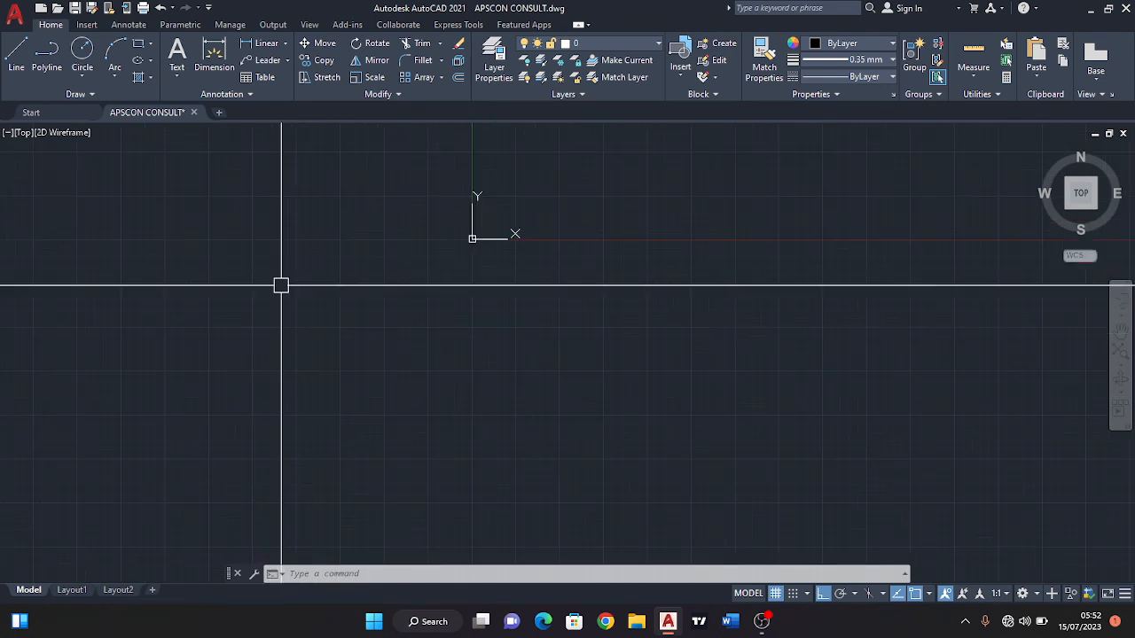
{"action": "scroll", "coordinate": [279, 287], "scroll_direction": "up", "scroll_amount": 2}
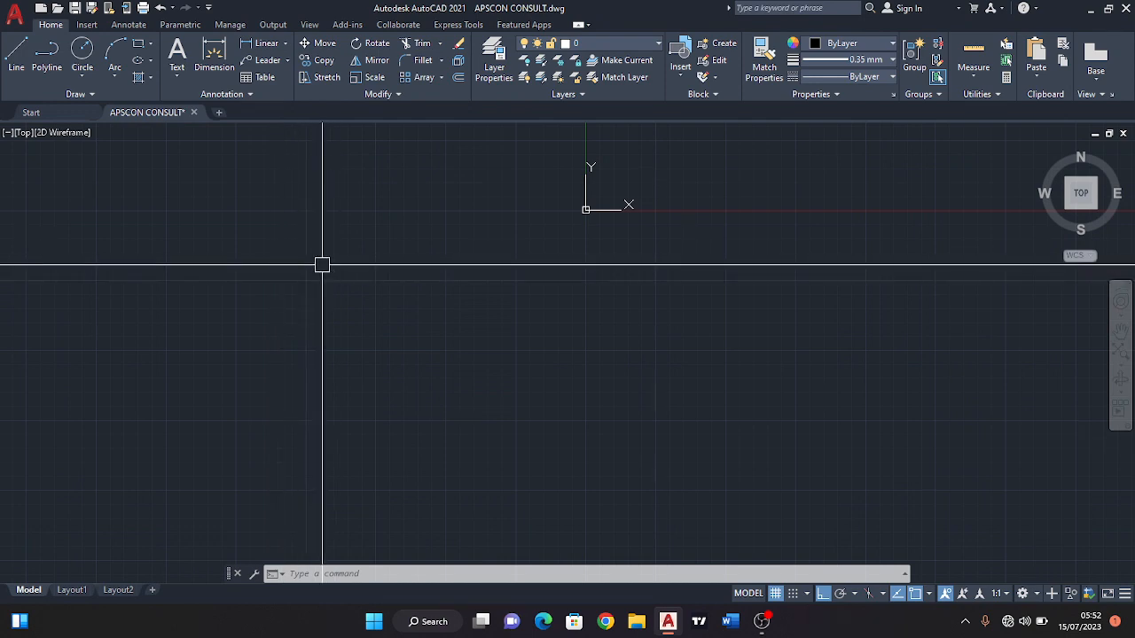
{"action": "scroll", "coordinate": [337, 287], "scroll_direction": "up", "scroll_amount": 3}
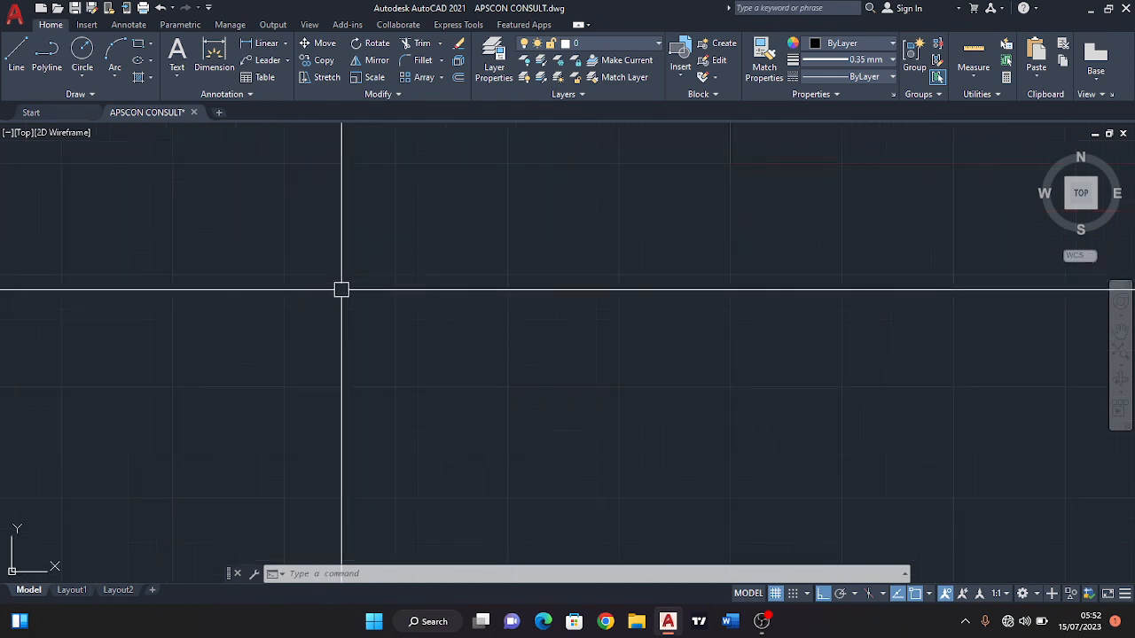
{"action": "middle_click_drag", "start_coordinate": [257, 285], "coordinate": [326, 288]}
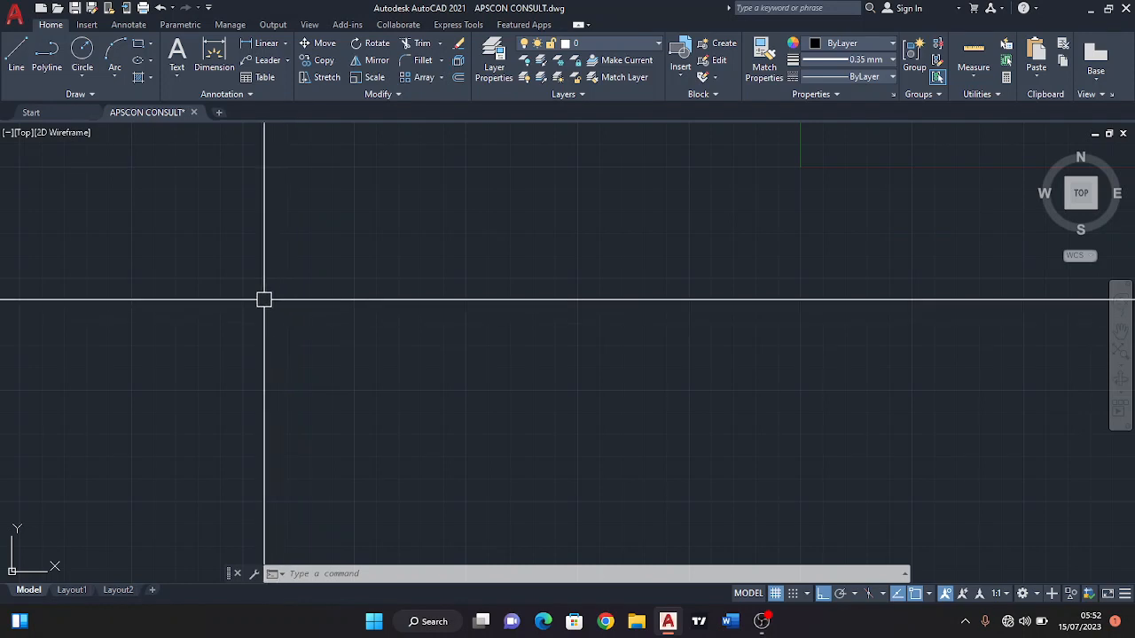
{"action": "scroll", "coordinate": [227, 293], "scroll_direction": "down", "scroll_amount": 5}
{"action": "middle_click_drag", "start_coordinate": [227, 292], "coordinate": [336, 316]}
{"action": "scroll", "coordinate": [295, 296], "scroll_direction": "up", "scroll_amount": 9}
{"action": "middle_click_drag", "start_coordinate": [295, 298], "coordinate": [320, 306]}
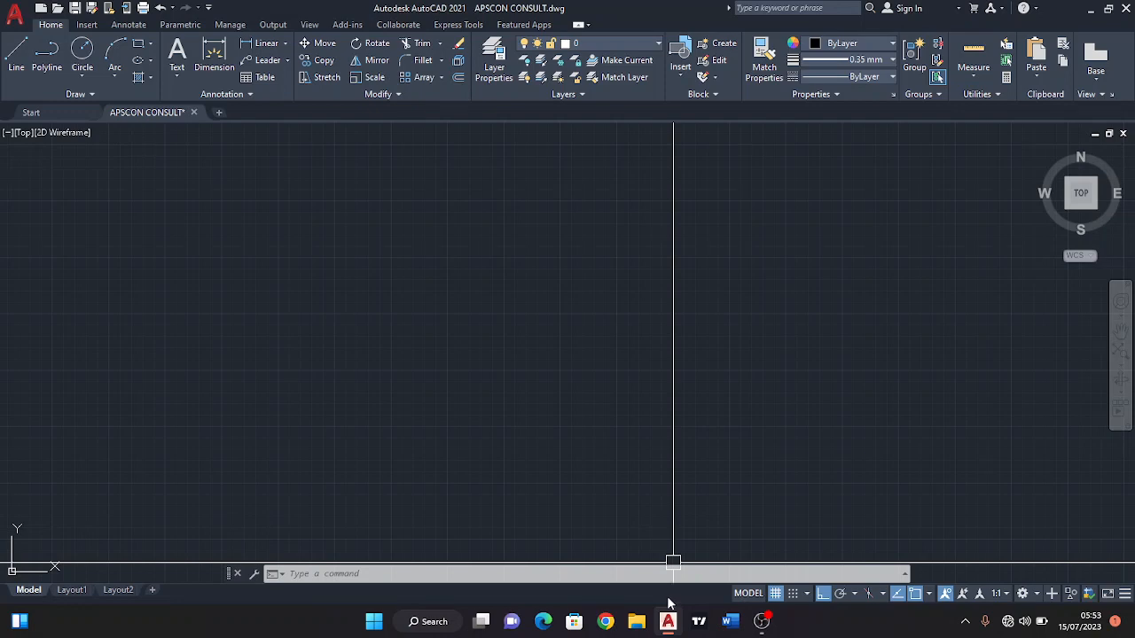
Find Paint through the system search and open it with a blank canvas.
{"action": "key", "text": "super"}
{"action": "type", "text": "paint"}
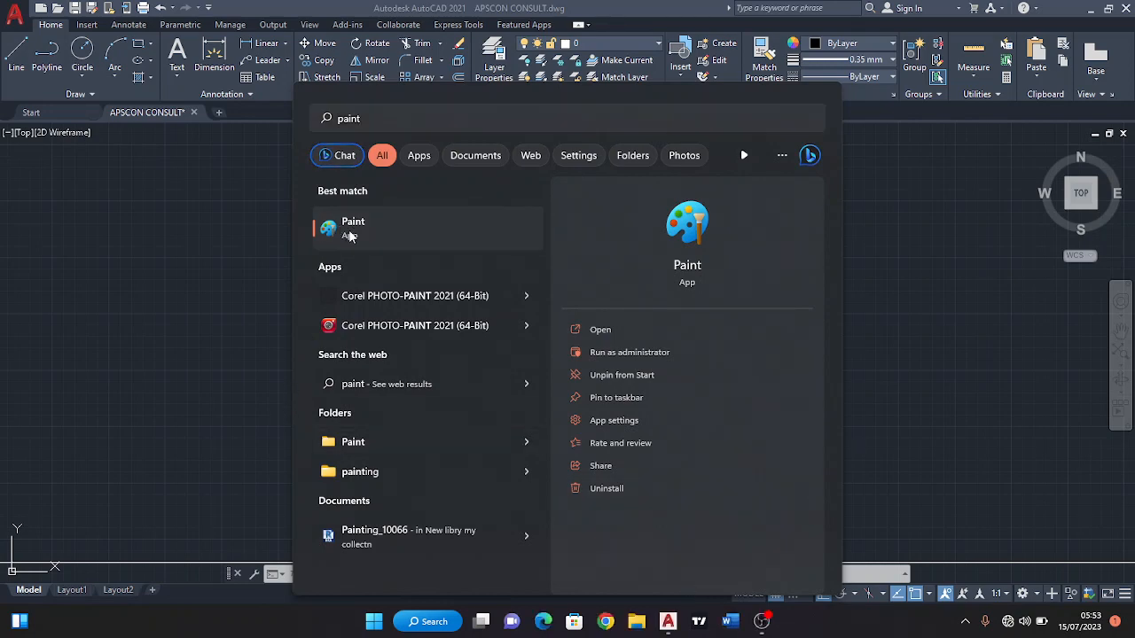
{"action": "key", "text": "Escape"}
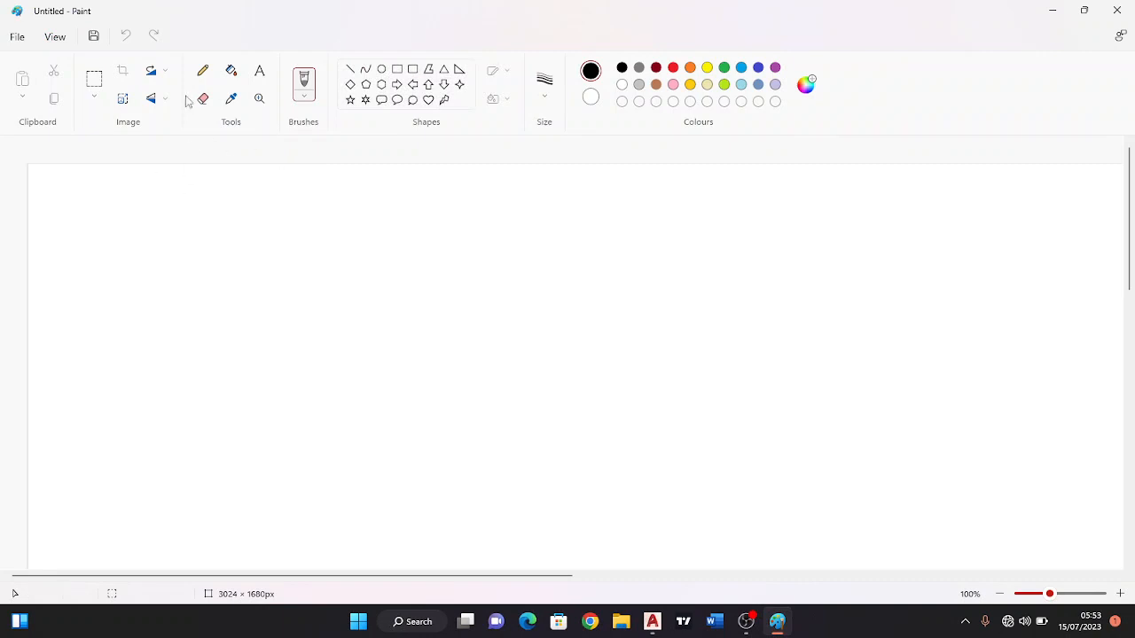
Handwrite the room names Bedroom, Toilet and Kitchen one below another with the Pencil tool.
{"action": "left_click", "coordinate": [202, 72]}
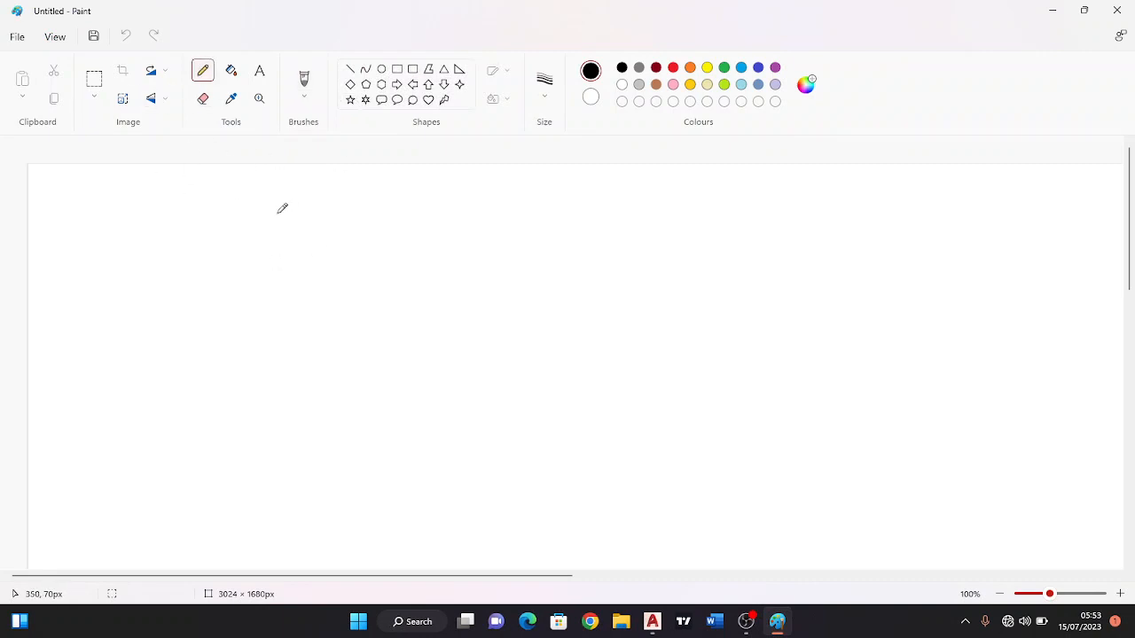
{"action": "mouse_move", "coordinate": [275, 210]}
{"action": "left_mouse_down"}
{"action": "mouse_move", "coordinate": [280, 224]}
{"action": "mouse_move", "coordinate": [342, 221]}
{"action": "mouse_move", "coordinate": [374, 239]}
{"action": "mouse_move", "coordinate": [384, 221]}
{"action": "mouse_move", "coordinate": [423, 240]}
{"action": "left_mouse_up"}
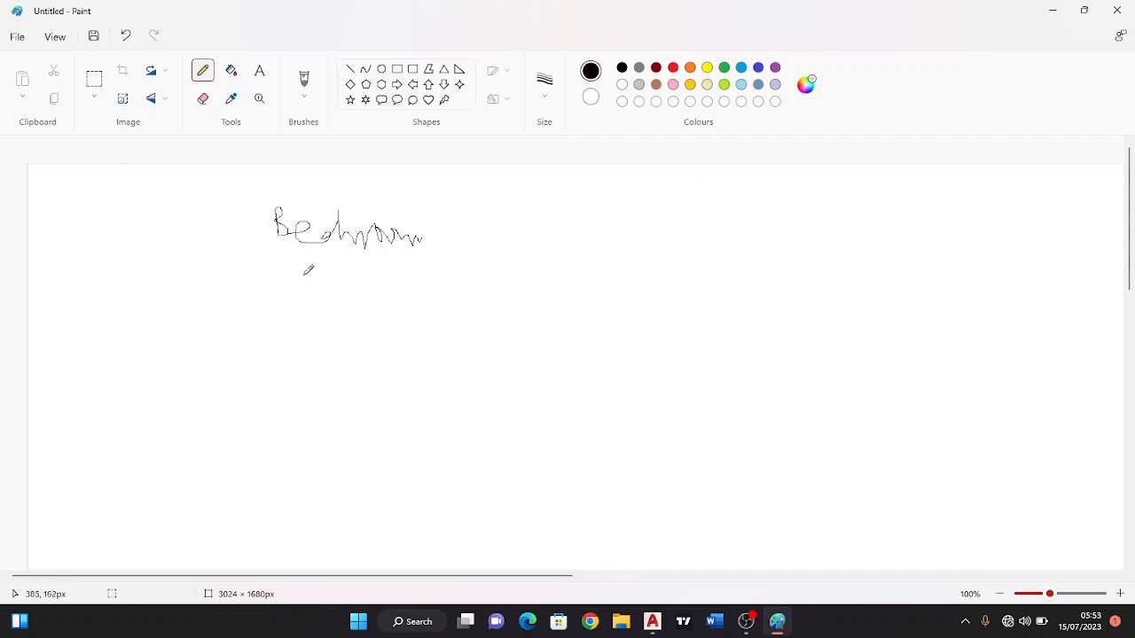
{"action": "left_click_drag", "start_coordinate": [277, 269], "coordinate": [323, 268]}
{"action": "mouse_move", "coordinate": [305, 270]}
{"action": "left_mouse_down"}
{"action": "mouse_move", "coordinate": [304, 301]}
{"action": "mouse_move", "coordinate": [363, 262]}
{"action": "mouse_move", "coordinate": [399, 297]}
{"action": "mouse_move", "coordinate": [427, 269]}
{"action": "mouse_move", "coordinate": [458, 311]}
{"action": "mouse_move", "coordinate": [450, 283]}
{"action": "left_mouse_up"}
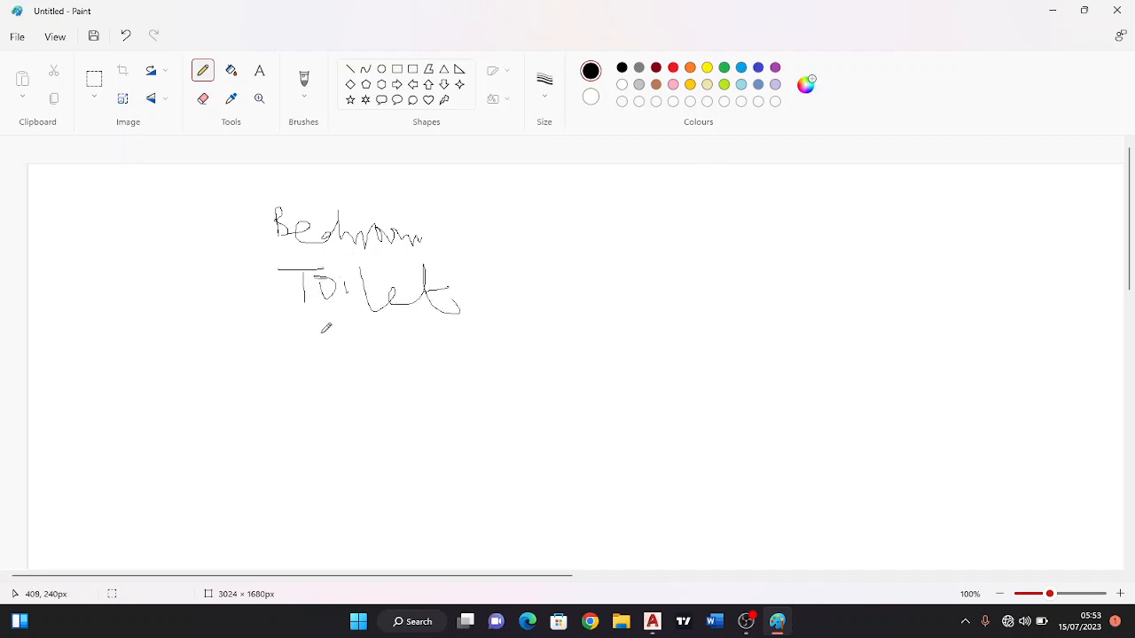
{"action": "mouse_move", "coordinate": [309, 334]}
{"action": "left_mouse_down"}
{"action": "mouse_move", "coordinate": [312, 385]}
{"action": "mouse_move", "coordinate": [363, 369]}
{"action": "mouse_move", "coordinate": [381, 346]}
{"action": "mouse_move", "coordinate": [368, 359]}
{"action": "mouse_move", "coordinate": [464, 355]}
{"action": "mouse_move", "coordinate": [486, 382]}
{"action": "left_mouse_up"}
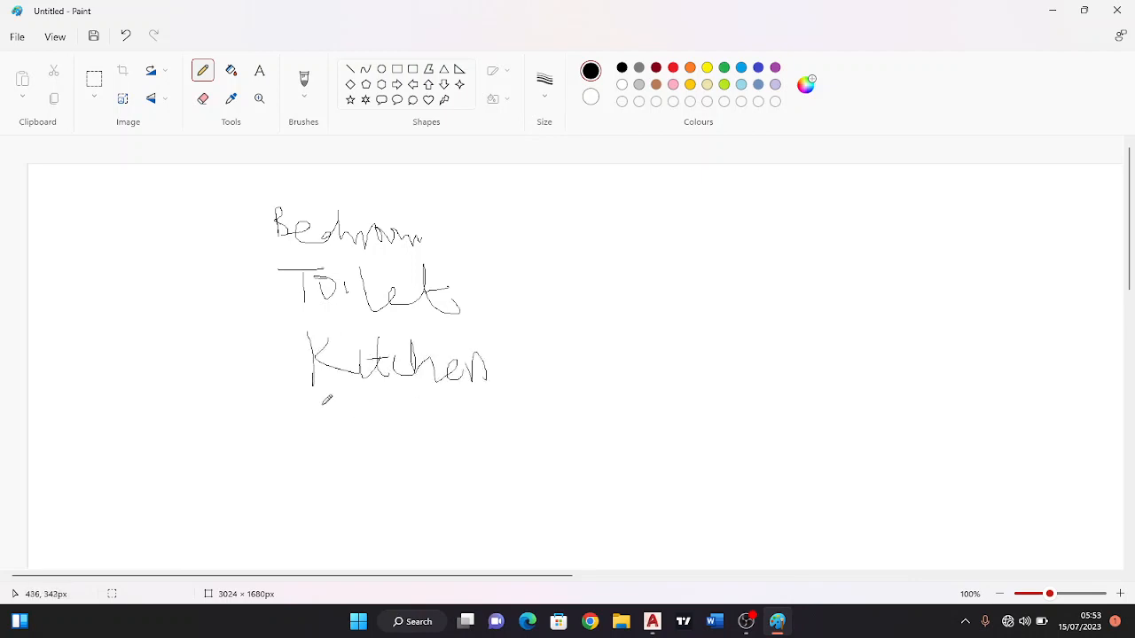
Handwrite Veranda below Kitchen, undoing the wrongly written letters and rewriting them.
{"action": "mouse_move", "coordinate": [323, 404]}
{"action": "left_mouse_down"}
{"action": "mouse_move", "coordinate": [407, 428]}
{"action": "mouse_move", "coordinate": [374, 442]}
{"action": "mouse_move", "coordinate": [407, 452]}
{"action": "left_mouse_up"}
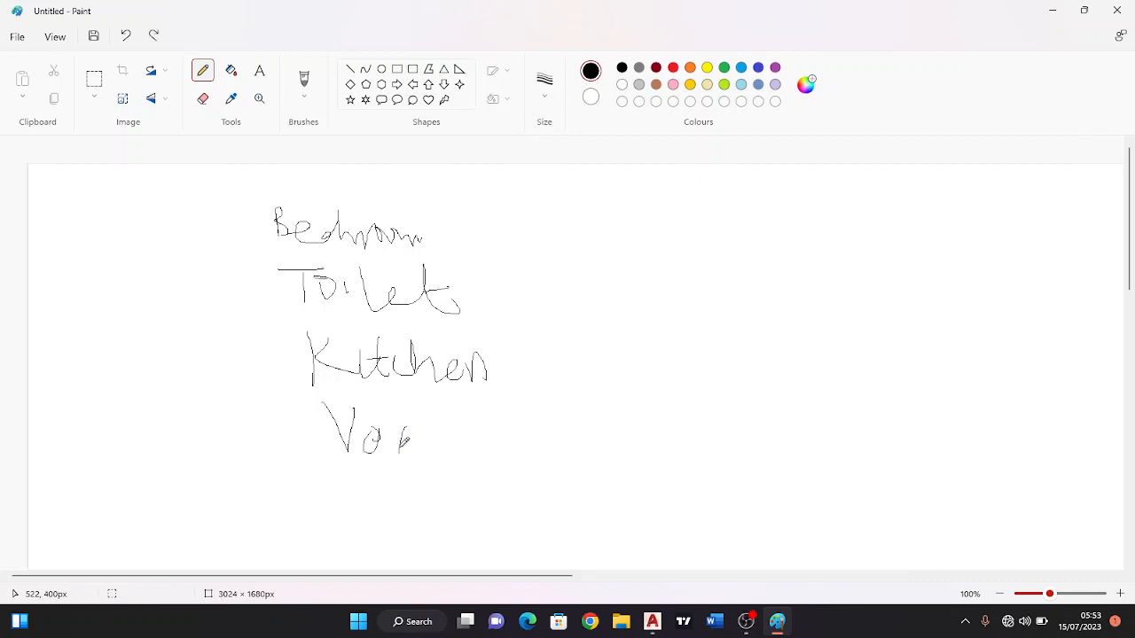
{"action": "key", "text": "ctrl+z"}
{"action": "key", "text": "ctrl+z"}
{"action": "mouse_move", "coordinate": [370, 435]}
{"action": "left_mouse_down"}
{"action": "mouse_move", "coordinate": [379, 430]}
{"action": "mouse_move", "coordinate": [386, 449]}
{"action": "left_mouse_up"}
{"action": "mouse_move", "coordinate": [391, 432]}
{"action": "left_mouse_down"}
{"action": "mouse_move", "coordinate": [399, 440]}
{"action": "mouse_move", "coordinate": [424, 425]}
{"action": "mouse_move", "coordinate": [429, 443]}
{"action": "mouse_move", "coordinate": [468, 441]}
{"action": "mouse_move", "coordinate": [469, 459]}
{"action": "mouse_move", "coordinate": [488, 436]}
{"action": "mouse_move", "coordinate": [503, 456]}
{"action": "left_mouse_up"}
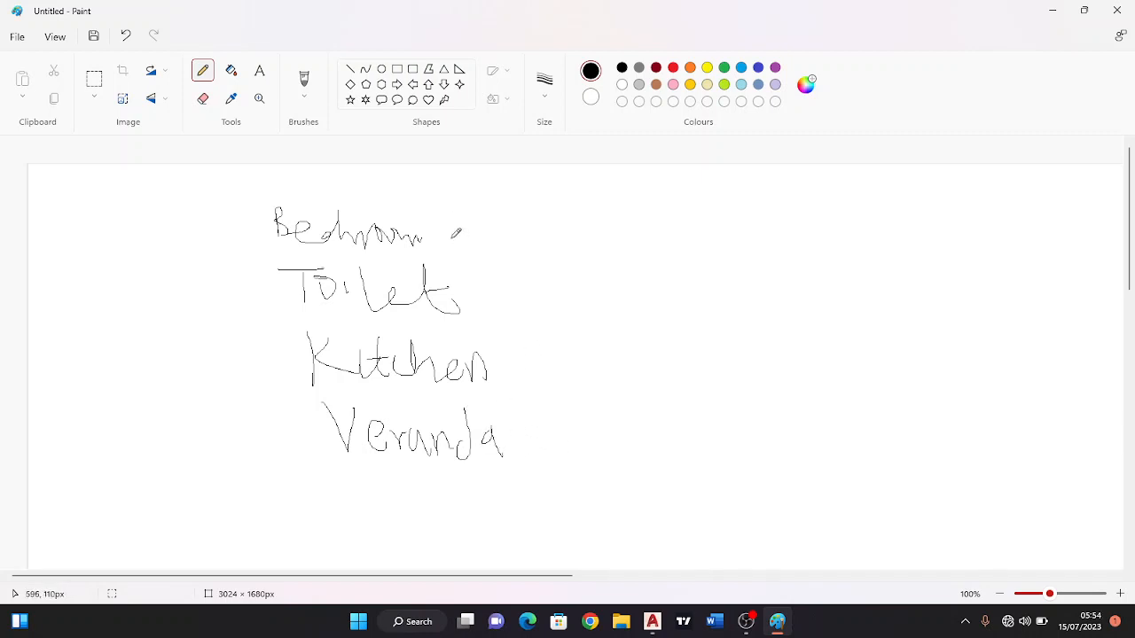
Choose a thicker pencil stroke and sketch a large rectangular room beside the list with a narrow room adjoining its upper right.
{"action": "left_click", "coordinate": [545, 87]}
{"action": "left_click", "coordinate": [537, 219]}
{"action": "scroll", "coordinate": [585, 341], "scroll_direction": "down", "scroll_amount": 3}
{"action": "scroll", "coordinate": [548, 348], "scroll_direction": "up", "scroll_amount": 2}
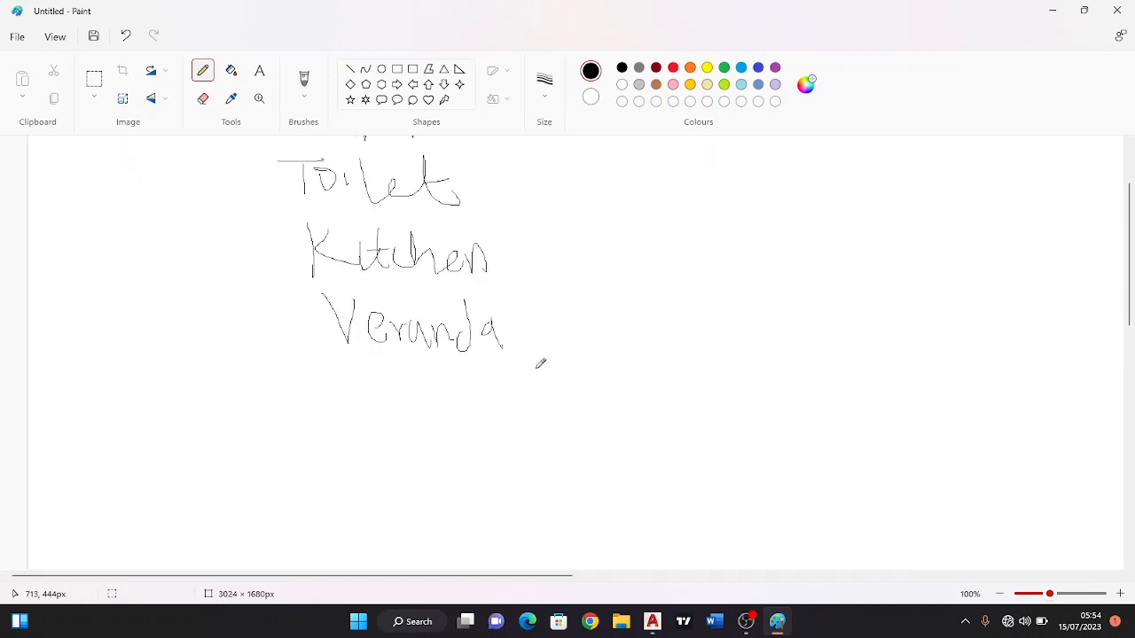
{"action": "mouse_move", "coordinate": [618, 310]}
{"action": "left_mouse_down"}
{"action": "mouse_move", "coordinate": [624, 406]}
{"action": "mouse_move", "coordinate": [710, 408]}
{"action": "mouse_move", "coordinate": [723, 374]}
{"action": "mouse_move", "coordinate": [714, 300]}
{"action": "mouse_move", "coordinate": [614, 310]}
{"action": "left_mouse_up"}
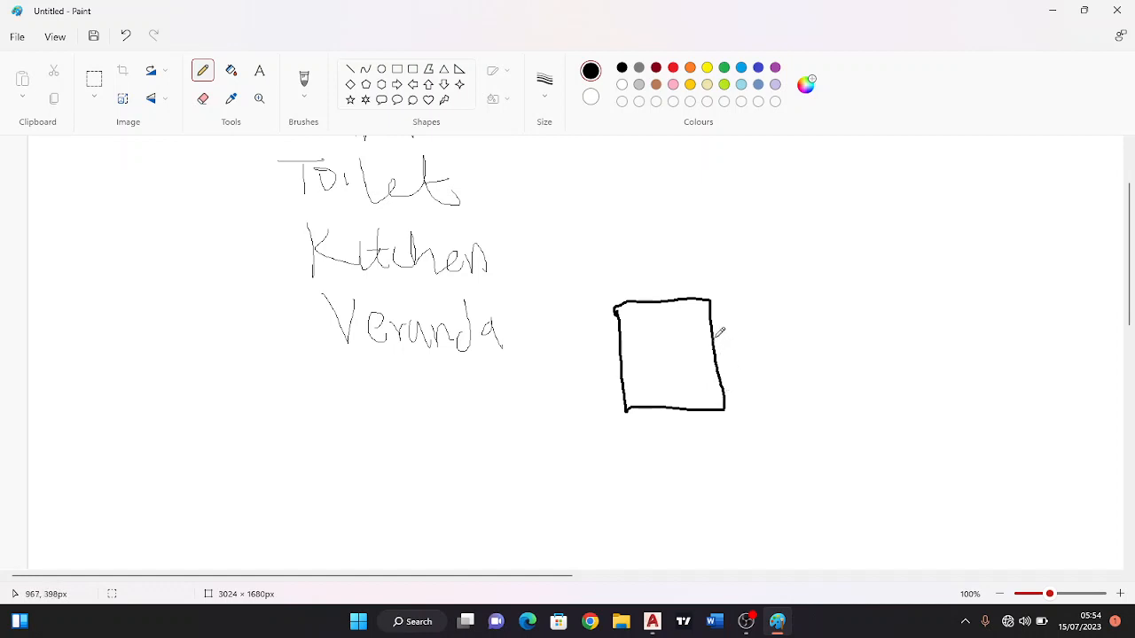
{"action": "mouse_move", "coordinate": [712, 342]}
{"action": "left_mouse_down"}
{"action": "mouse_move", "coordinate": [768, 341]}
{"action": "mouse_move", "coordinate": [748, 253]}
{"action": "mouse_move", "coordinate": [707, 254]}
{"action": "mouse_move", "coordinate": [712, 296]}
{"action": "left_mouse_up"}
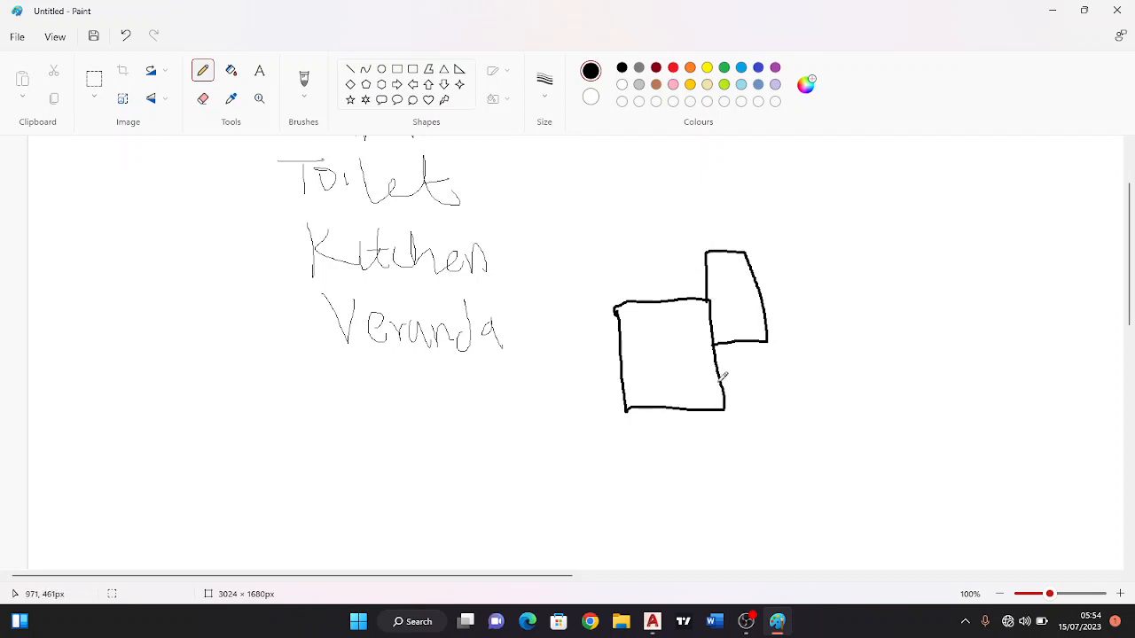
Sketch a small room below the narrow one and two rooms side by side beneath the large room.
{"action": "left_click_drag", "start_coordinate": [723, 385], "coordinate": [769, 383]}
{"action": "left_click_drag", "start_coordinate": [767, 341], "coordinate": [771, 384]}
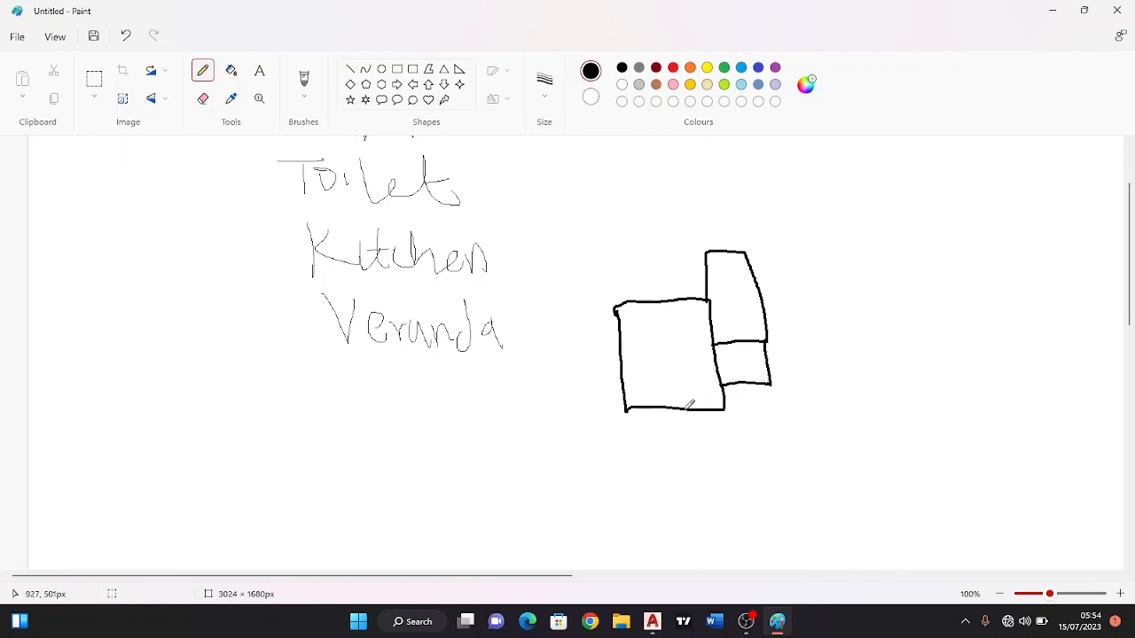
{"action": "mouse_move", "coordinate": [685, 408]}
{"action": "left_mouse_down"}
{"action": "mouse_move", "coordinate": [700, 468]}
{"action": "mouse_move", "coordinate": [786, 472]}
{"action": "mouse_move", "coordinate": [772, 382]}
{"action": "left_mouse_up"}
{"action": "mouse_move", "coordinate": [622, 414]}
{"action": "left_mouse_down"}
{"action": "mouse_move", "coordinate": [641, 482]}
{"action": "mouse_move", "coordinate": [703, 478]}
{"action": "left_mouse_up"}
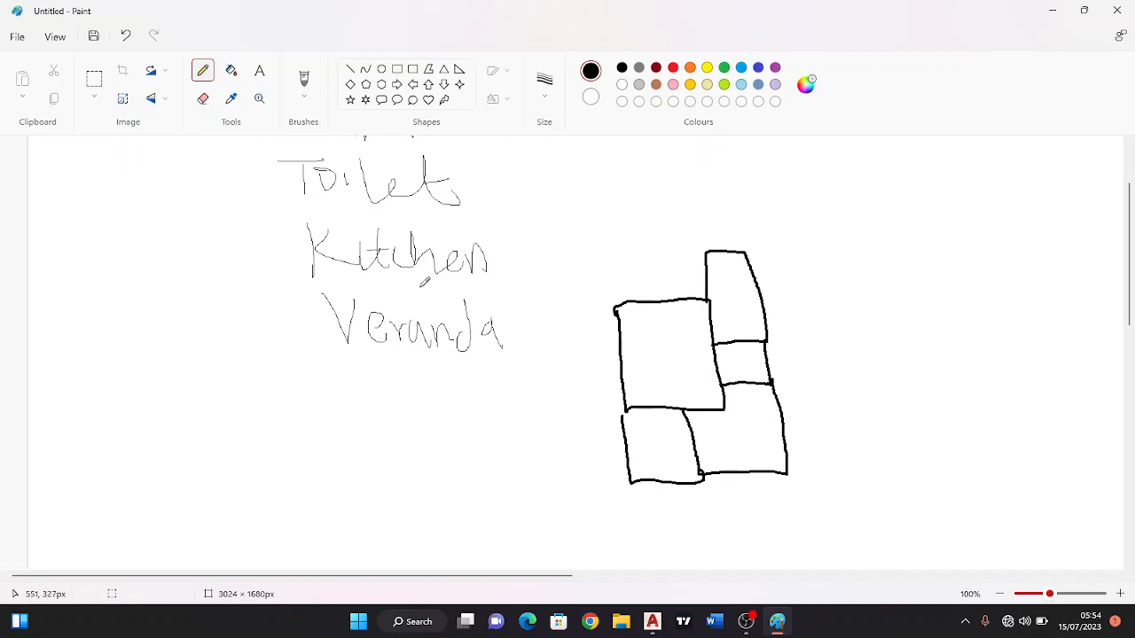
Erase the large room's upper wall, redraw it higher to meet the narrow room, and close the gap above the lower-left room.
{"action": "left_click", "coordinate": [203, 99]}
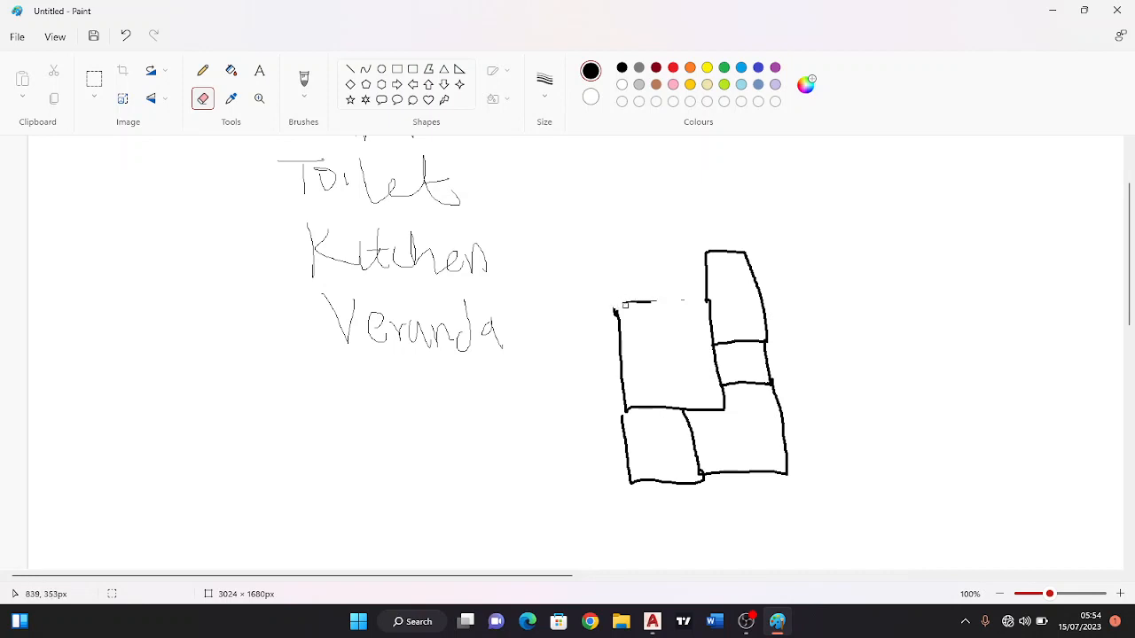
{"action": "left_click", "coordinate": [203, 71]}
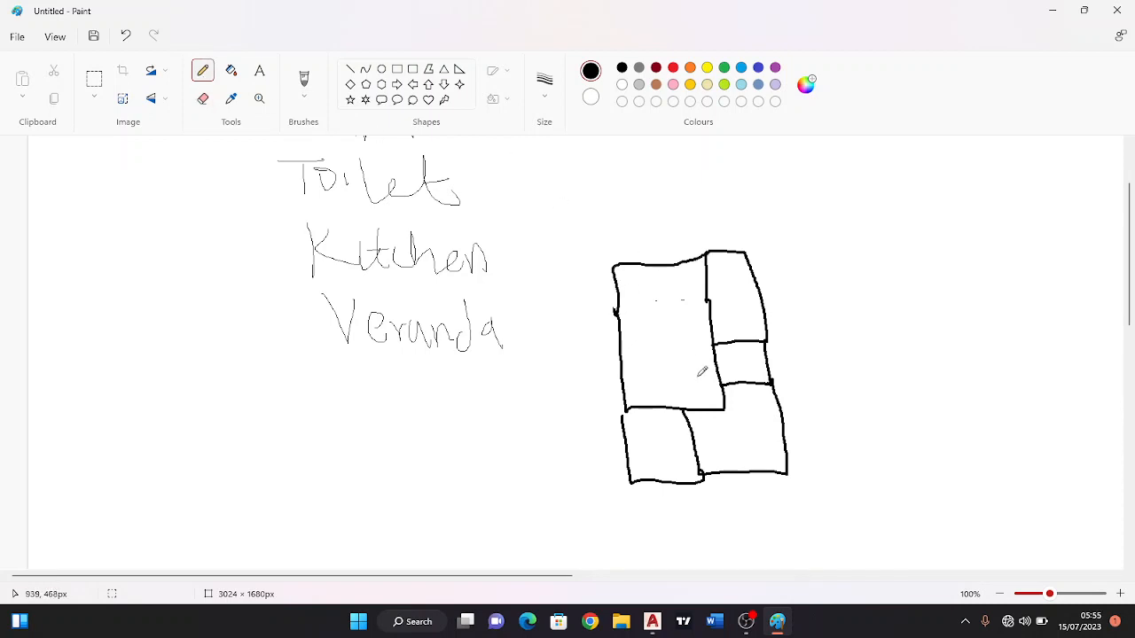
{"action": "scroll", "coordinate": [740, 330], "scroll_direction": "down", "scroll_amount": 2}
{"action": "scroll", "coordinate": [721, 340], "scroll_direction": "up", "scroll_amount": 4}
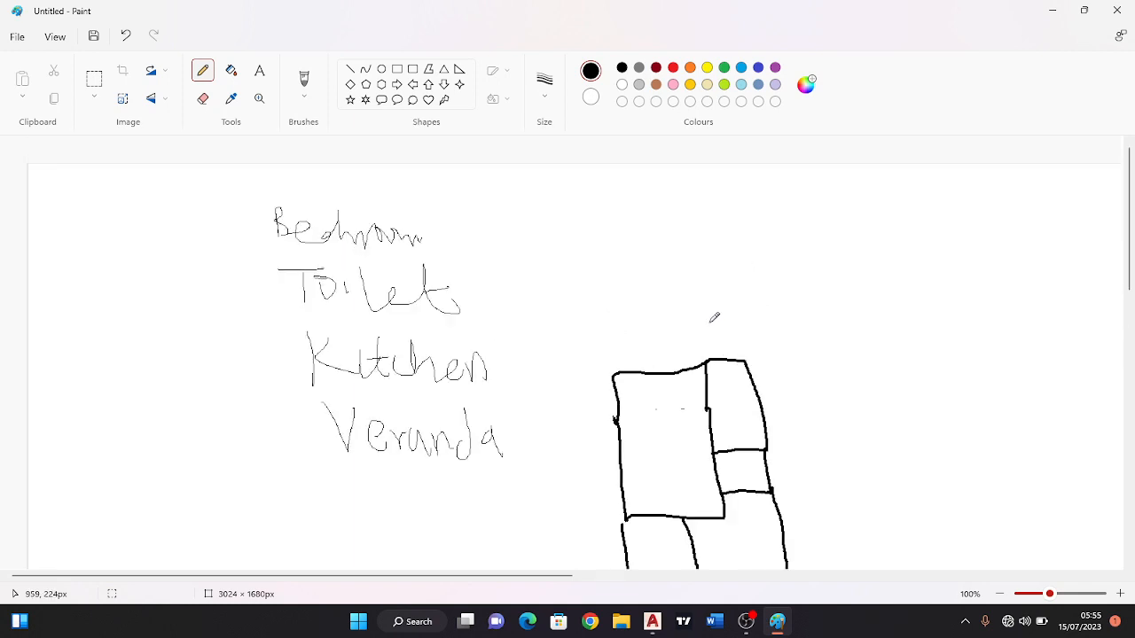
{"action": "scroll", "coordinate": [714, 320], "scroll_direction": "down", "scroll_amount": 2}
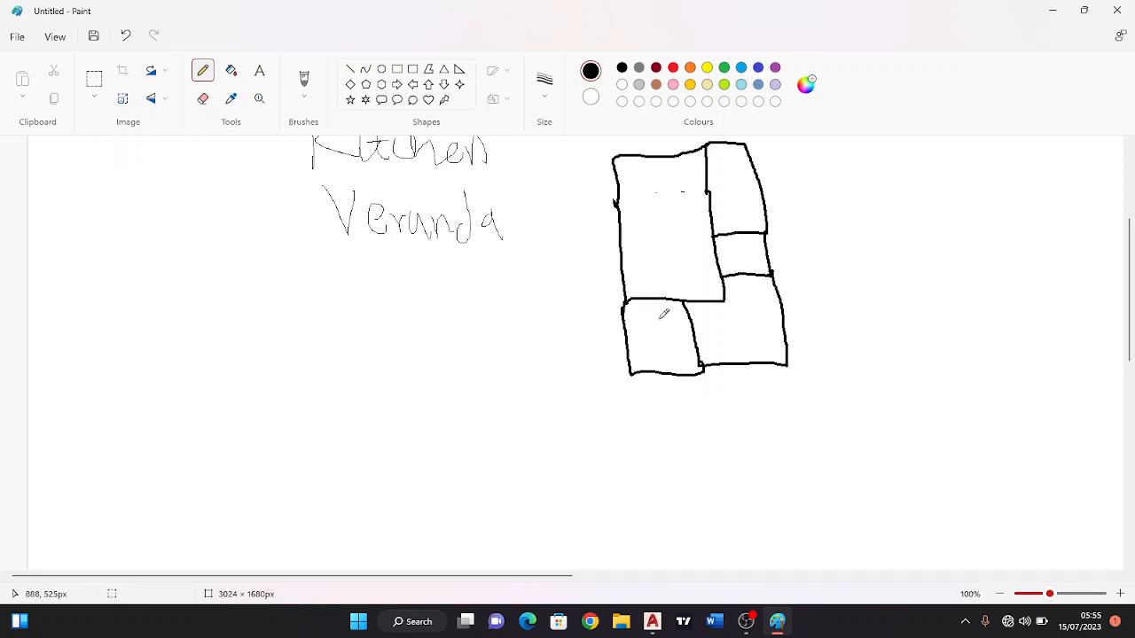
{"action": "scroll", "coordinate": [663, 314], "scroll_direction": "up", "scroll_amount": 1}
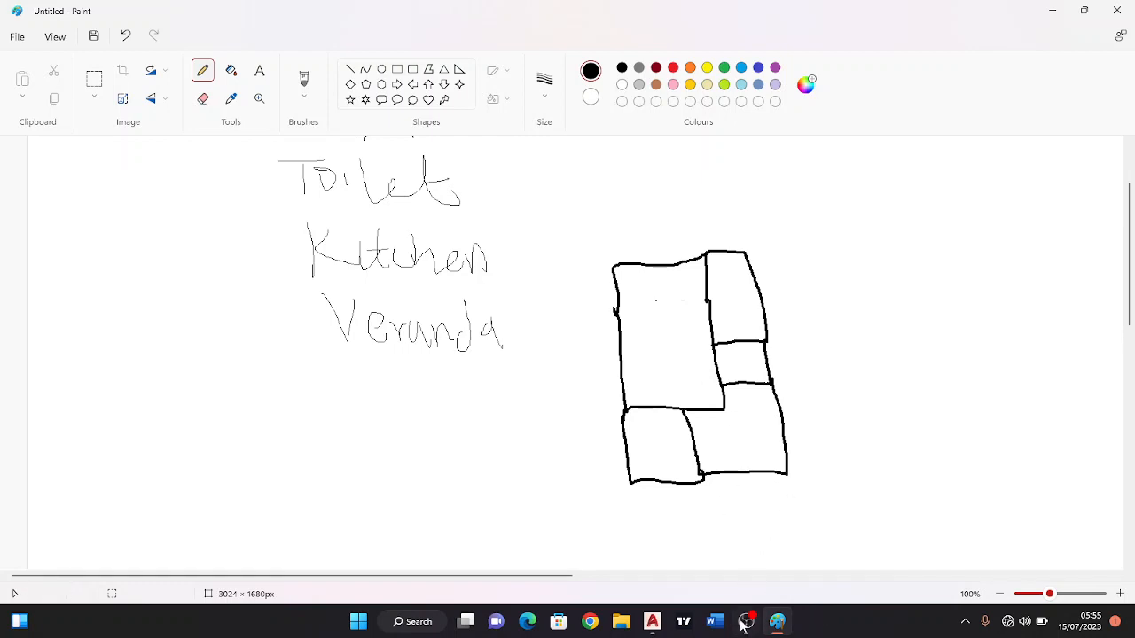
Switch to AutoCAD and draw a first line segment 3600 long straight down in model space.
{"action": "left_click", "coordinate": [653, 621]}
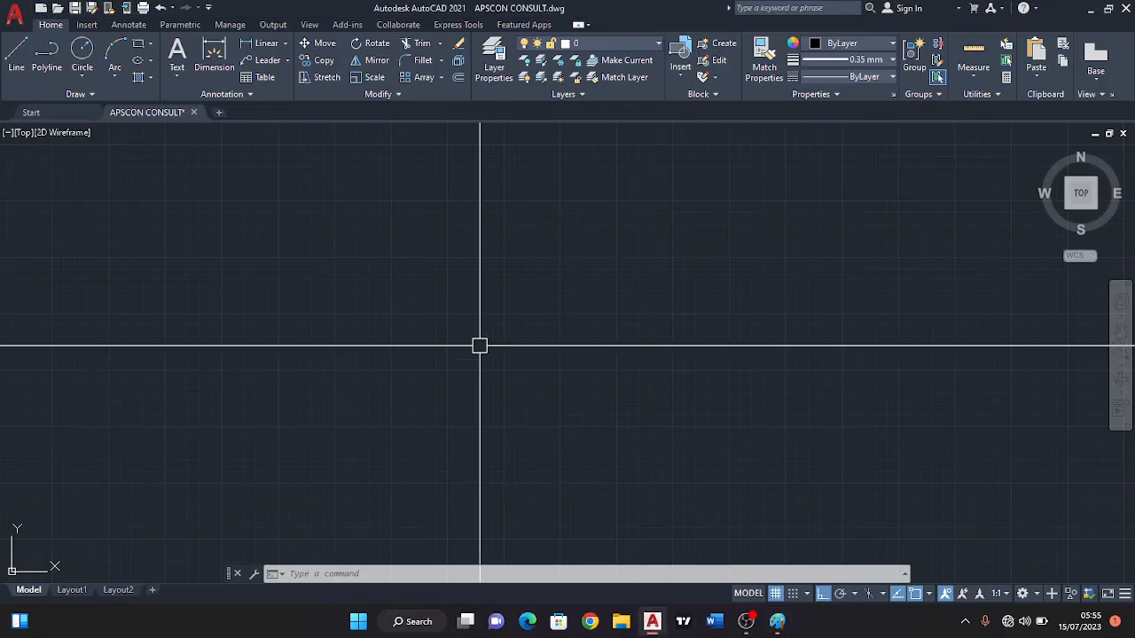
{"action": "middle_click_drag", "start_coordinate": [359, 251], "coordinate": [370, 260]}
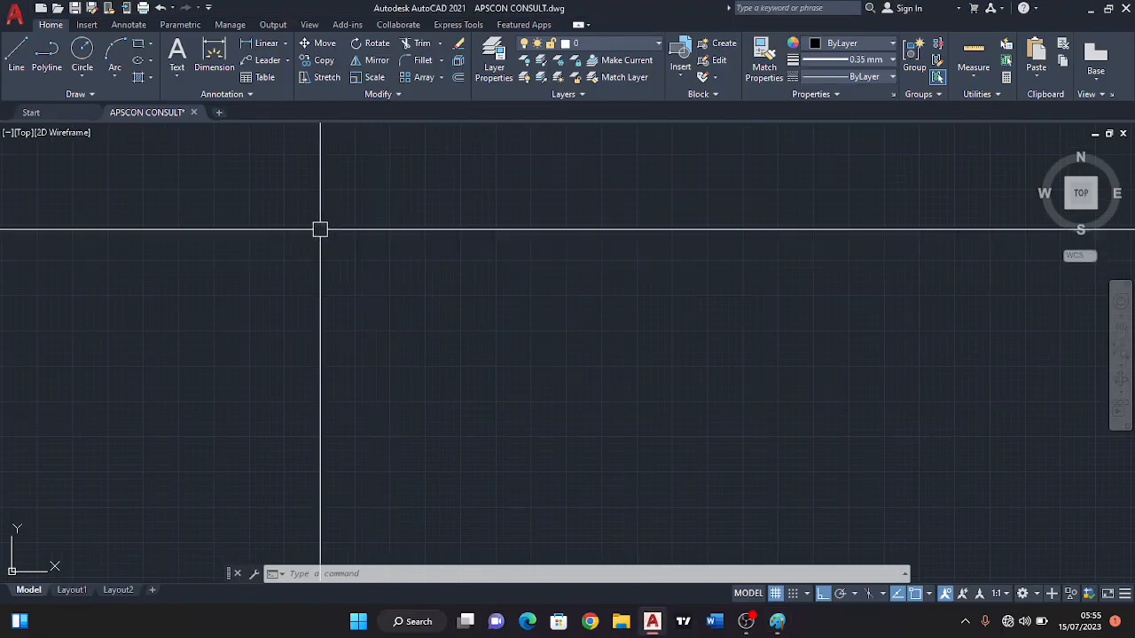
{"action": "left_click", "coordinate": [16, 57]}
{"action": "left_click", "coordinate": [301, 217]}
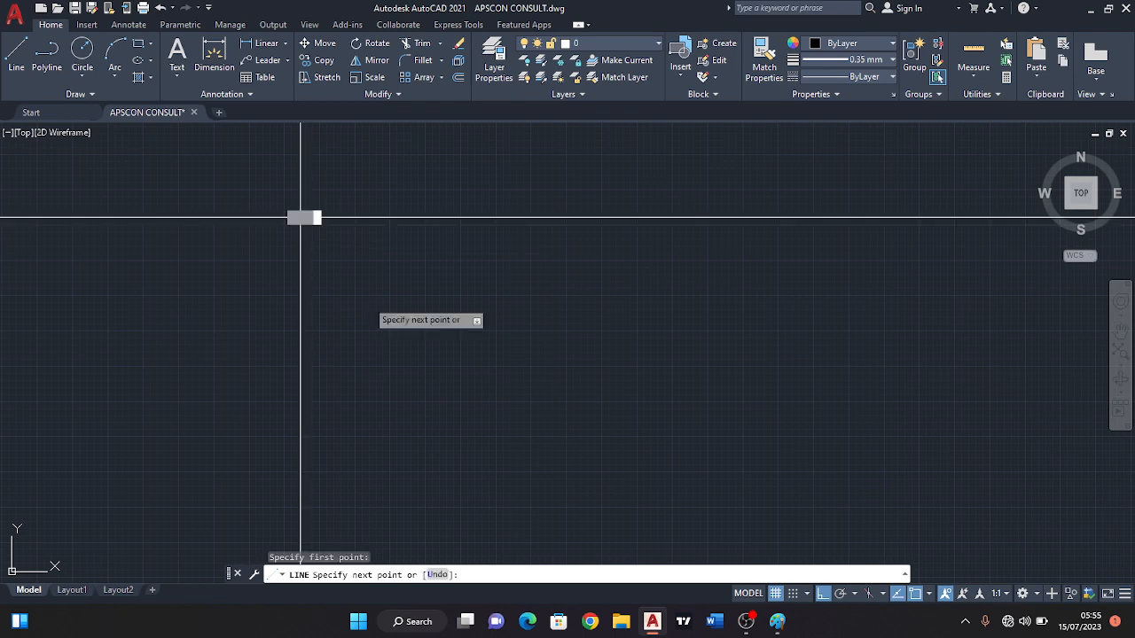
{"action": "scroll", "coordinate": [336, 269], "scroll_direction": "down", "scroll_amount": 3}
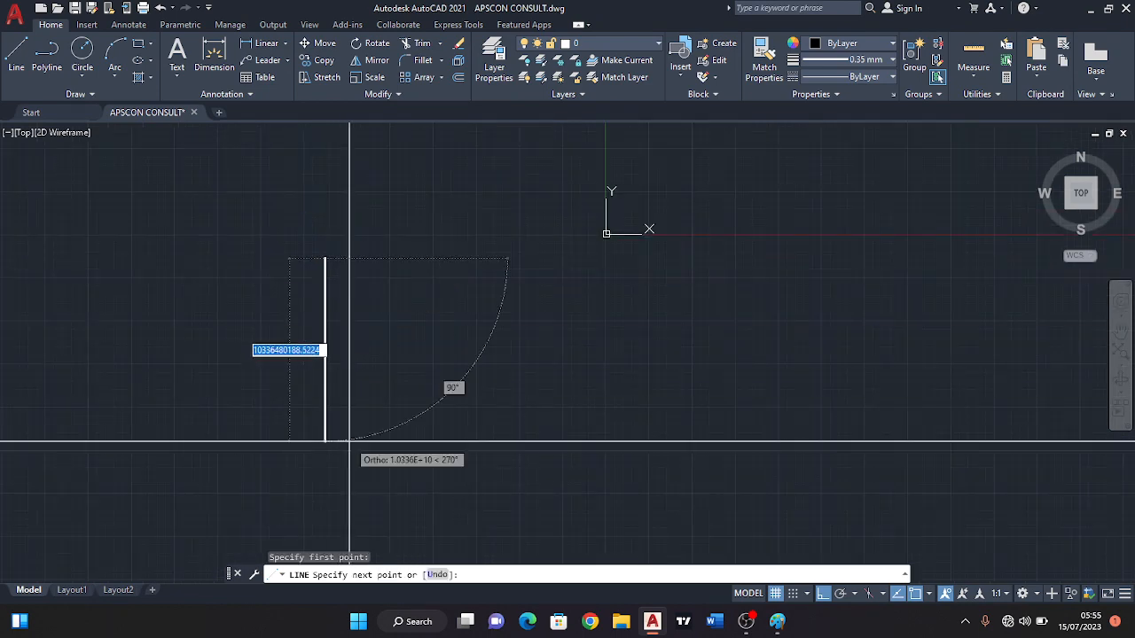
{"action": "scroll", "coordinate": [335, 416], "scroll_direction": "up", "scroll_amount": 3}
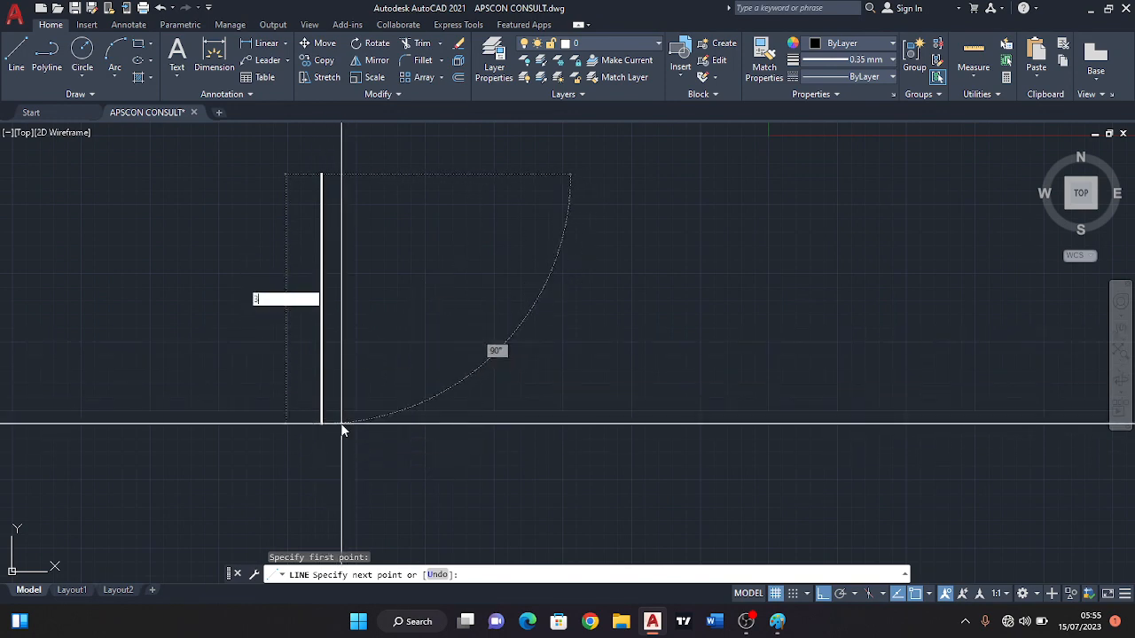
{"action": "type", "text": "3600"}
{"action": "key", "text": "Return"}
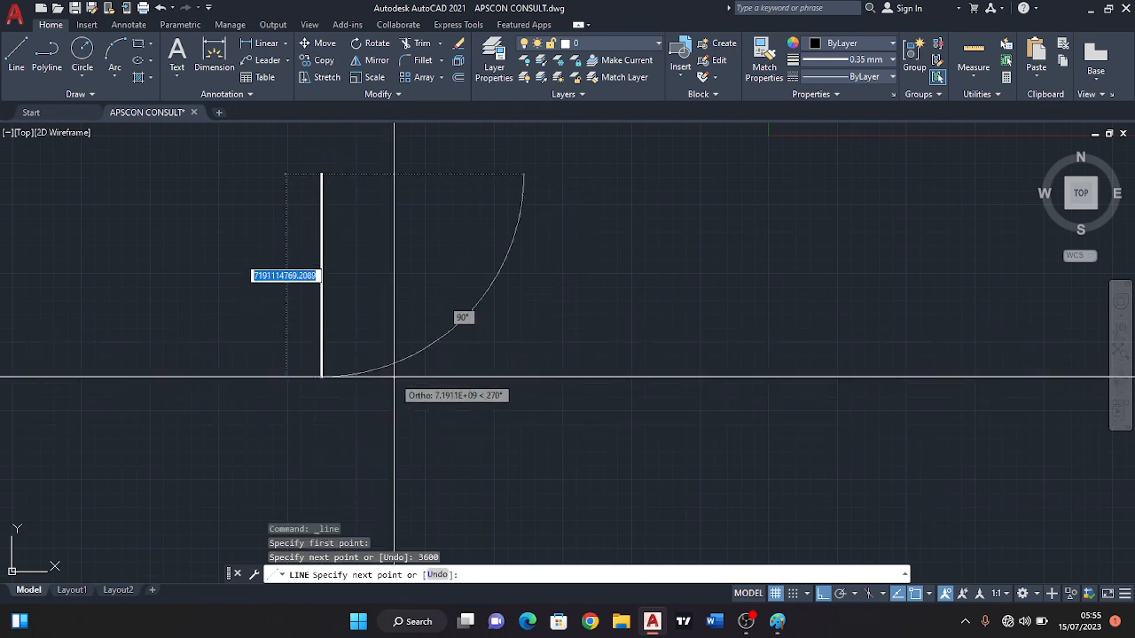
Continue the line with a second segment 3600 long straight down from the first segment's endpoint.
{"action": "scroll", "coordinate": [349, 216], "scroll_direction": "down", "scroll_amount": 3}
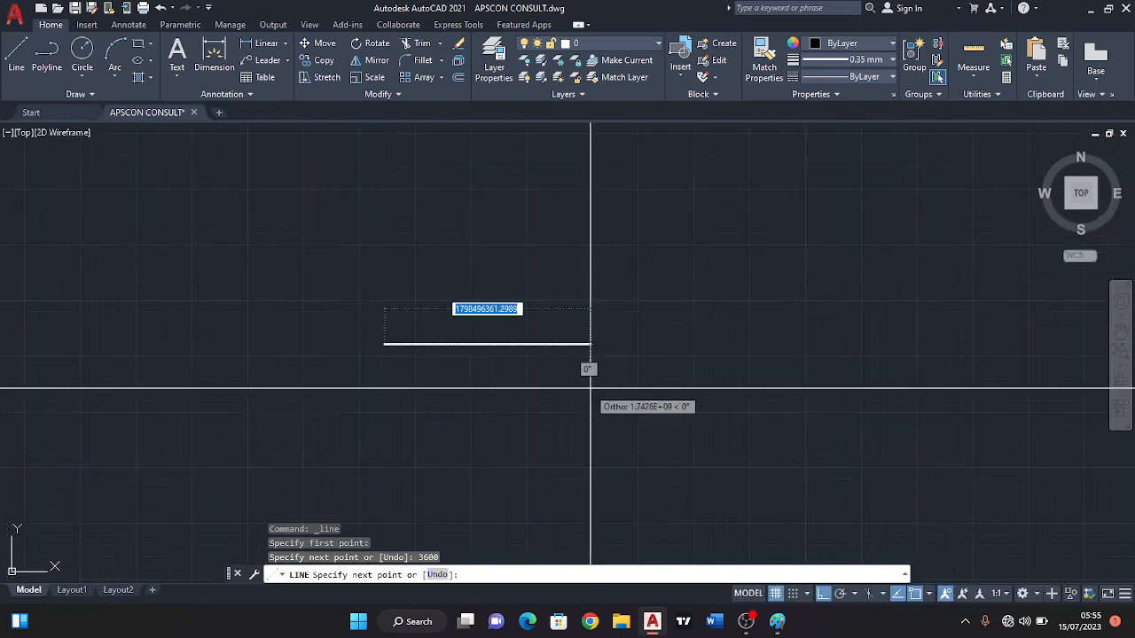
{"action": "scroll", "coordinate": [373, 405], "scroll_direction": "up", "scroll_amount": 2}
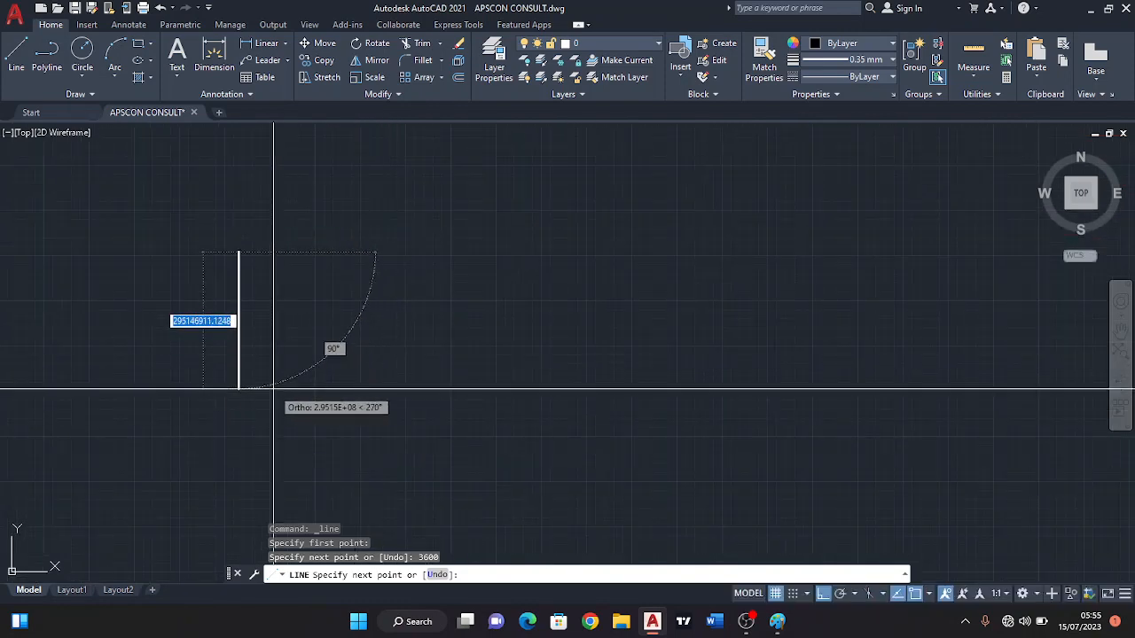
{"action": "type", "text": "3600"}
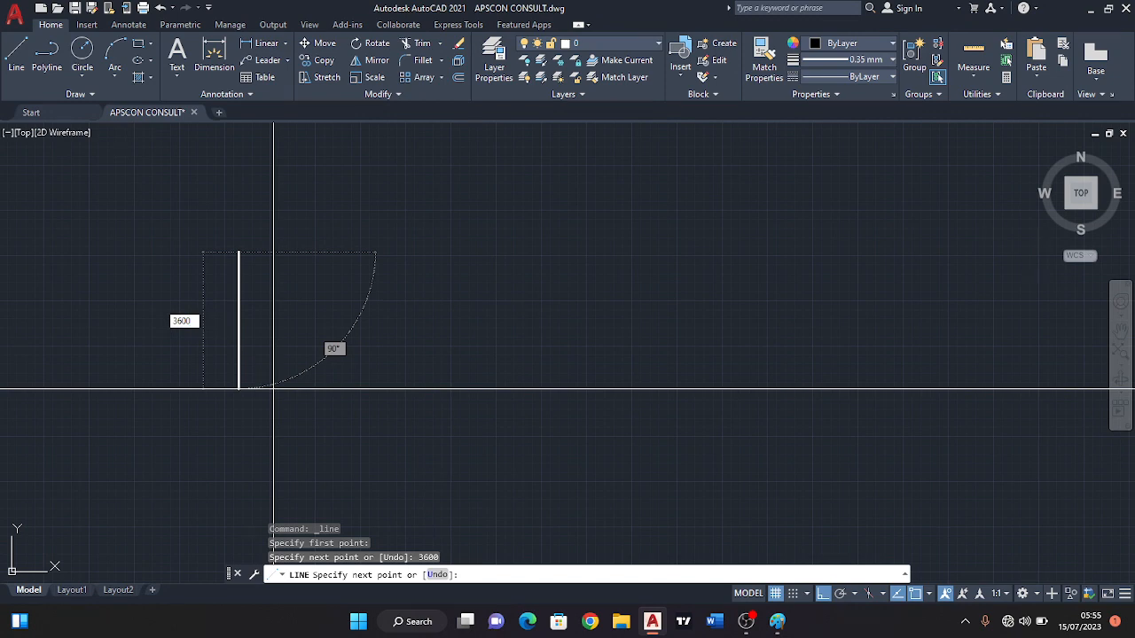
{"action": "key", "text": "Return"}
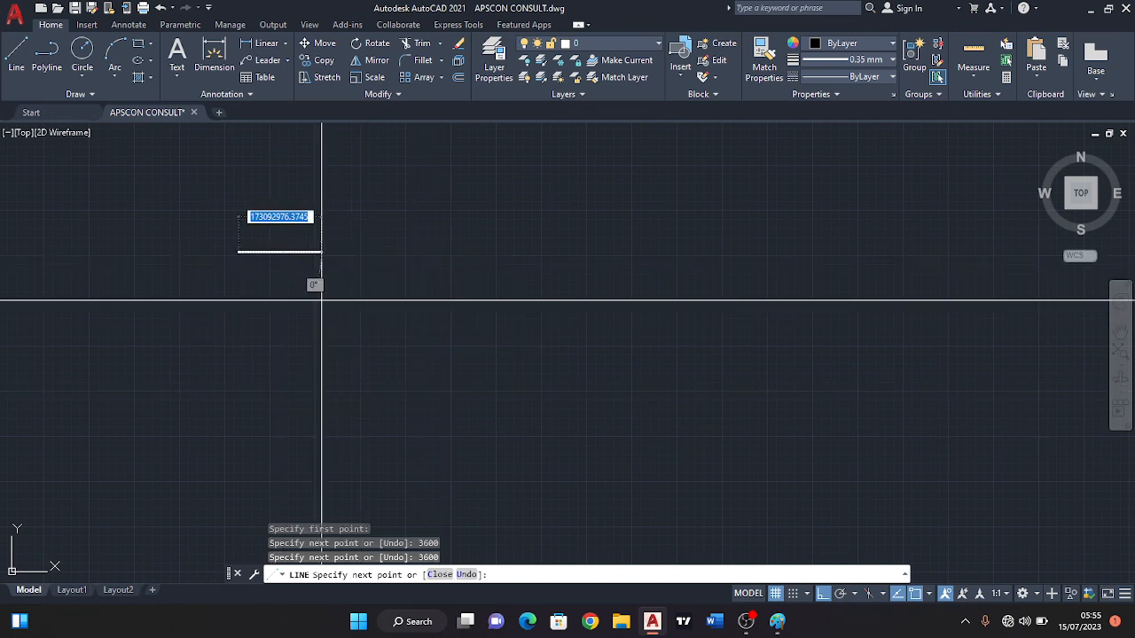
End the line after its second segment and bring both vertical segments into close view.
{"action": "key", "text": "Escape"}
{"action": "scroll", "coordinate": [243, 231], "scroll_direction": "up", "scroll_amount": 5}
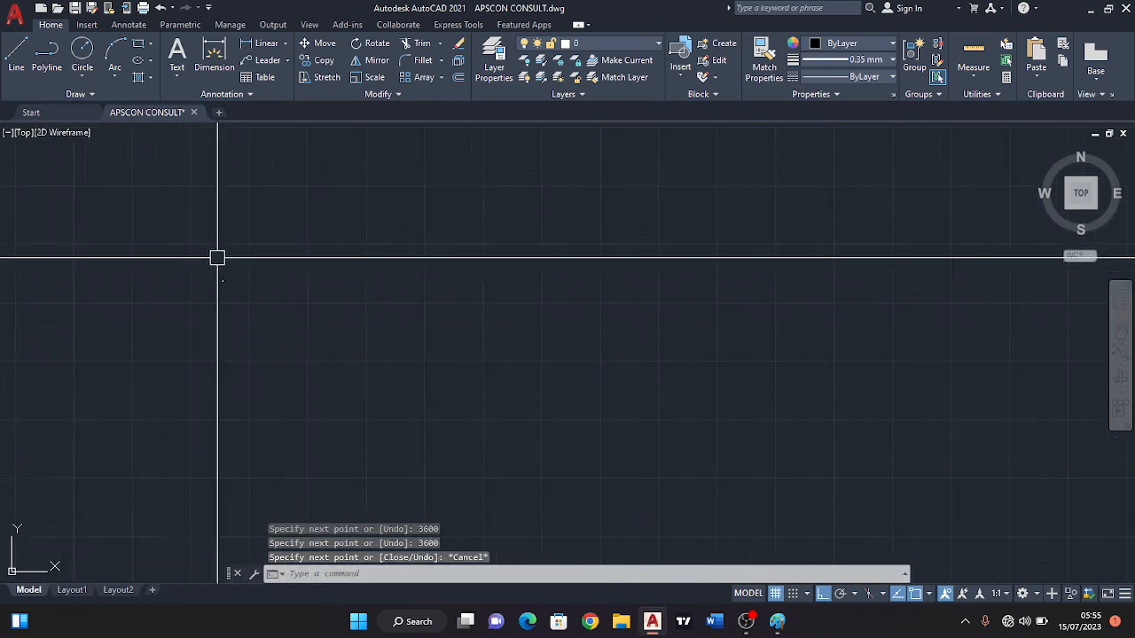
{"action": "middle_click_drag", "start_coordinate": [278, 330], "coordinate": [316, 248]}
{"action": "scroll", "coordinate": [281, 360], "scroll_direction": "up", "scroll_amount": 4}
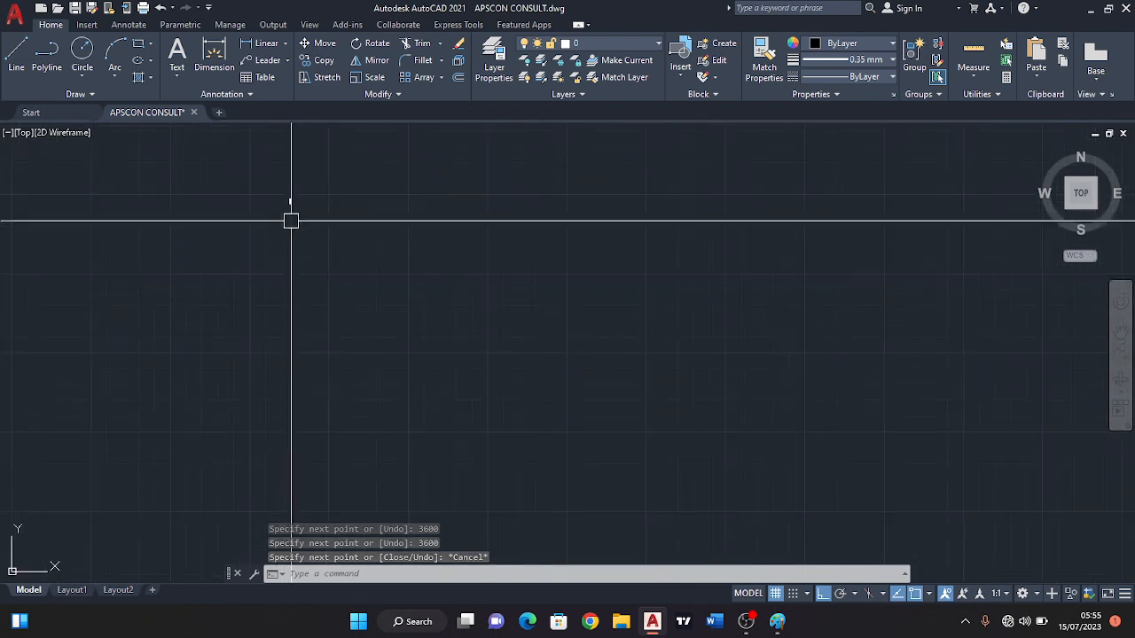
{"action": "scroll", "coordinate": [289, 204], "scroll_direction": "up", "scroll_amount": 5}
{"action": "scroll", "coordinate": [286, 197], "scroll_direction": "up", "scroll_amount": 8}
{"action": "middle_click_drag", "start_coordinate": [286, 198], "coordinate": [383, 319]}
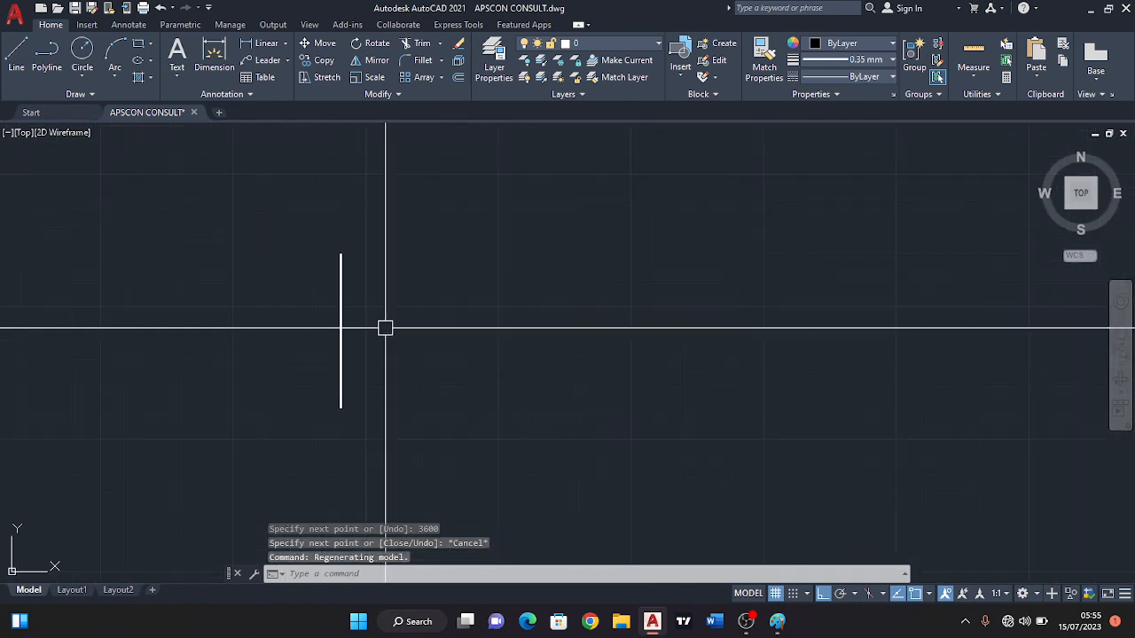
{"action": "left_click", "coordinate": [16, 58]}
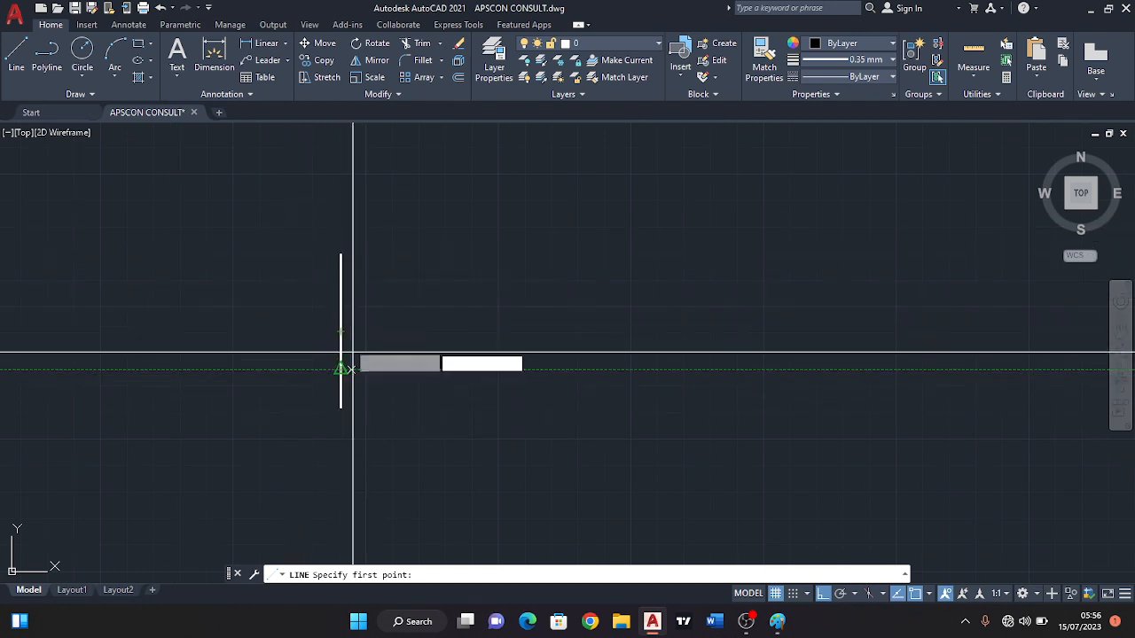
{"action": "type", "text": "`"}
{"action": "key", "text": "Escape"}
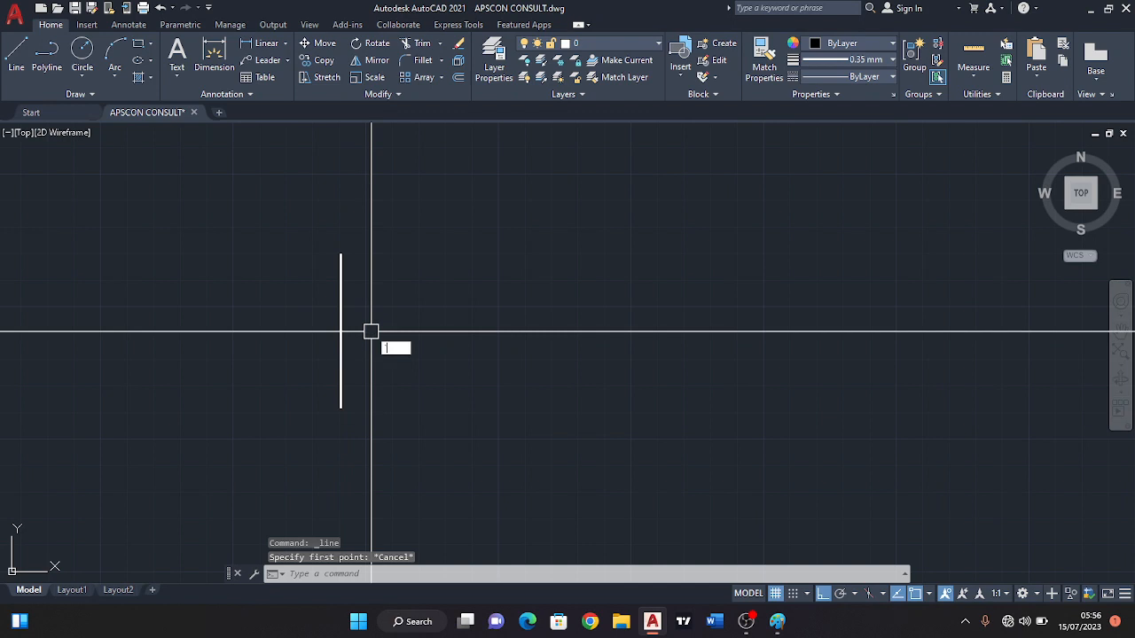
{"action": "key", "text": "Escape"}
{"action": "key", "text": "Escape"}
Delete both vertical line segments from model space.
{"action": "left_click", "coordinate": [398, 482]}
{"action": "left_click", "coordinate": [301, 252]}
{"action": "scroll", "coordinate": [294, 246], "scroll_direction": "up", "scroll_amount": 2}
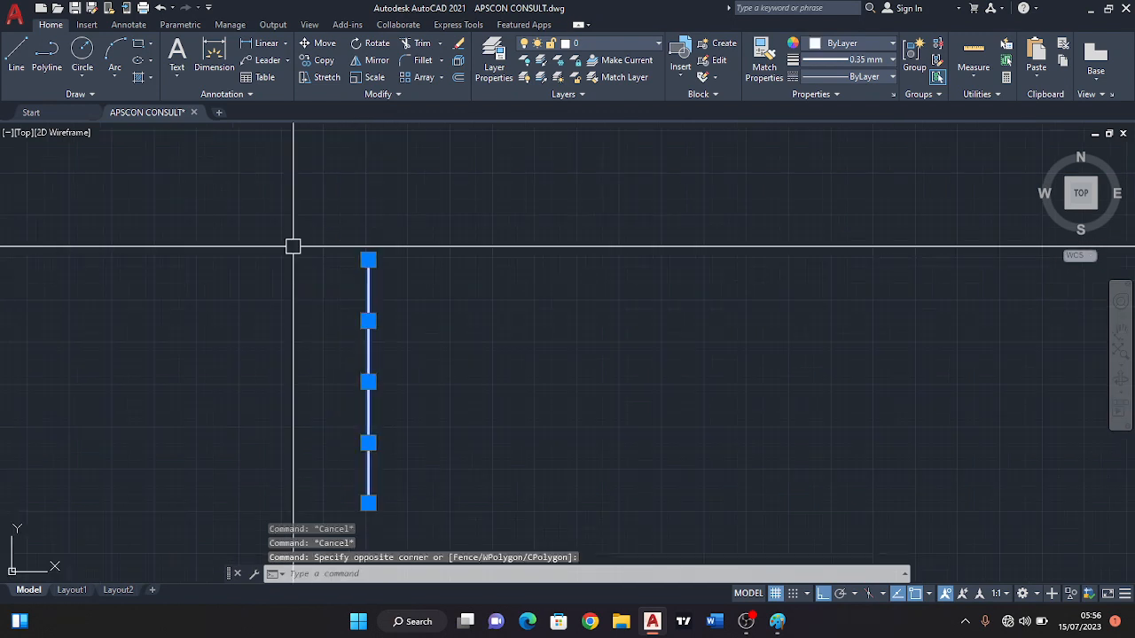
{"action": "key", "text": "Delete"}
Draw a new line 3600 straight down for the room's left side, continuing 3600 to the right for its lower side.
{"action": "left_click", "coordinate": [18, 59]}
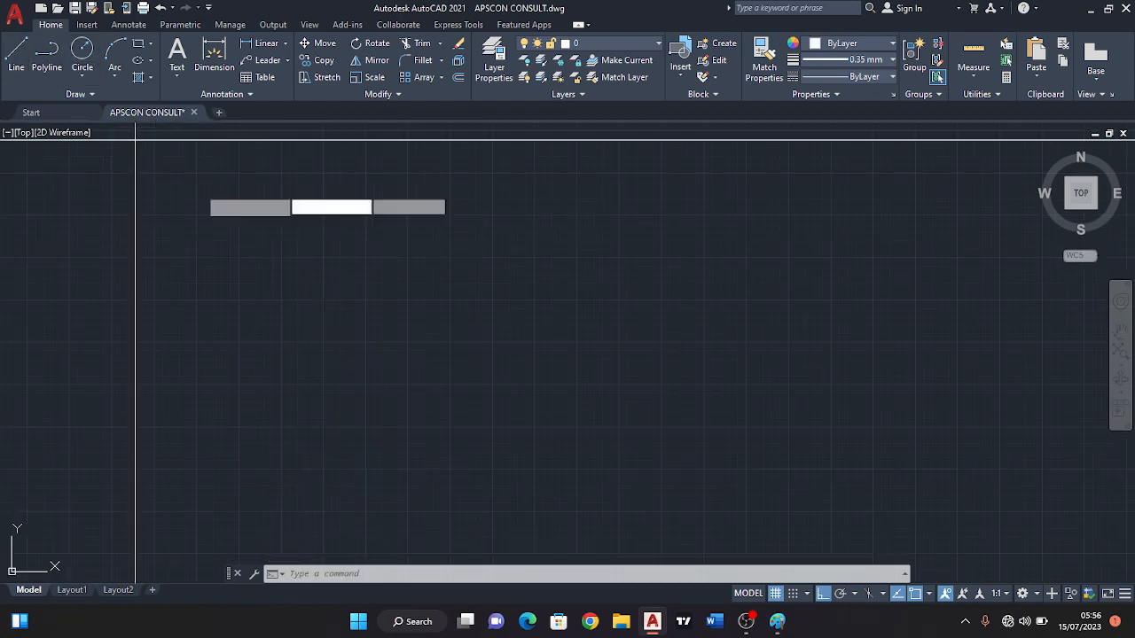
{"action": "left_click", "coordinate": [368, 257]}
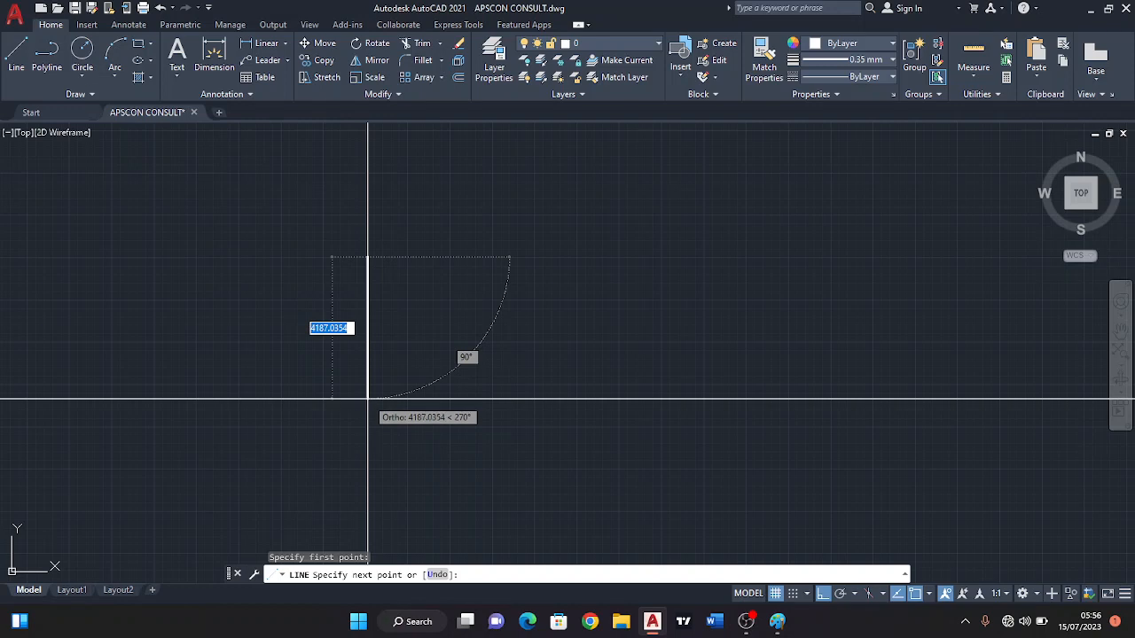
{"action": "type", "text": "3600"}
{"action": "key", "text": "Return"}
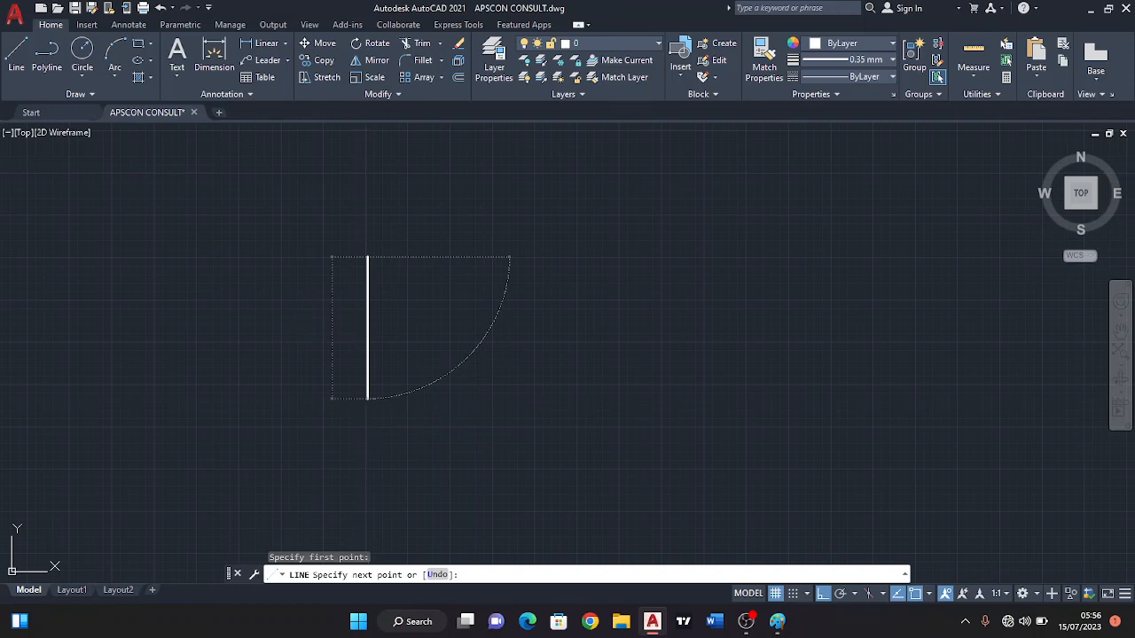
{"action": "type", "text": "3600"}
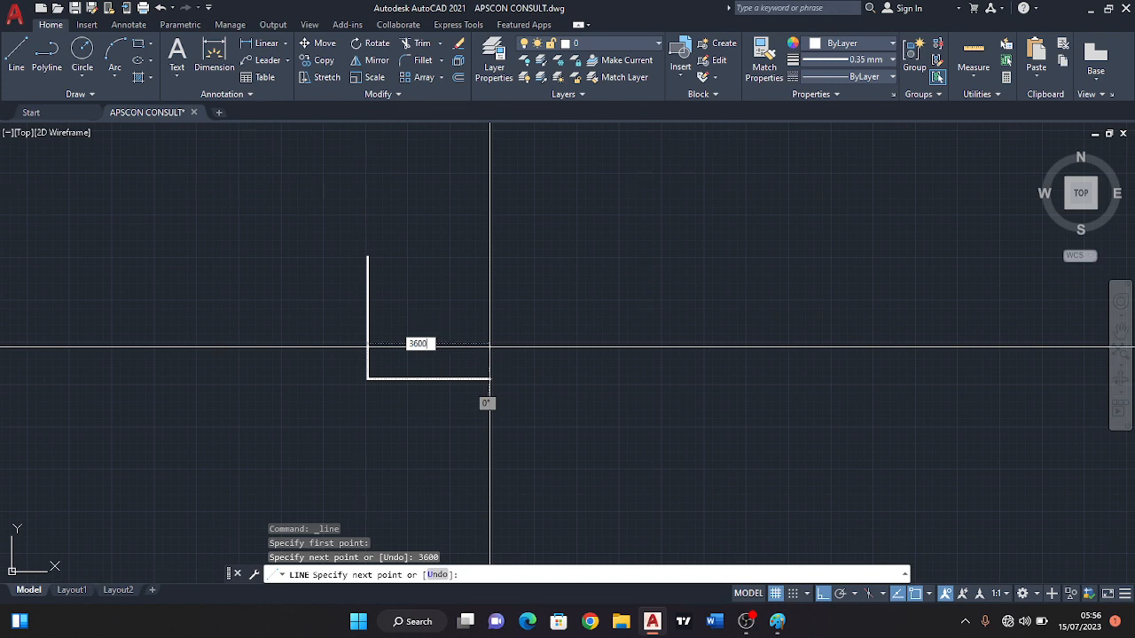
{"action": "key", "text": "Return"}
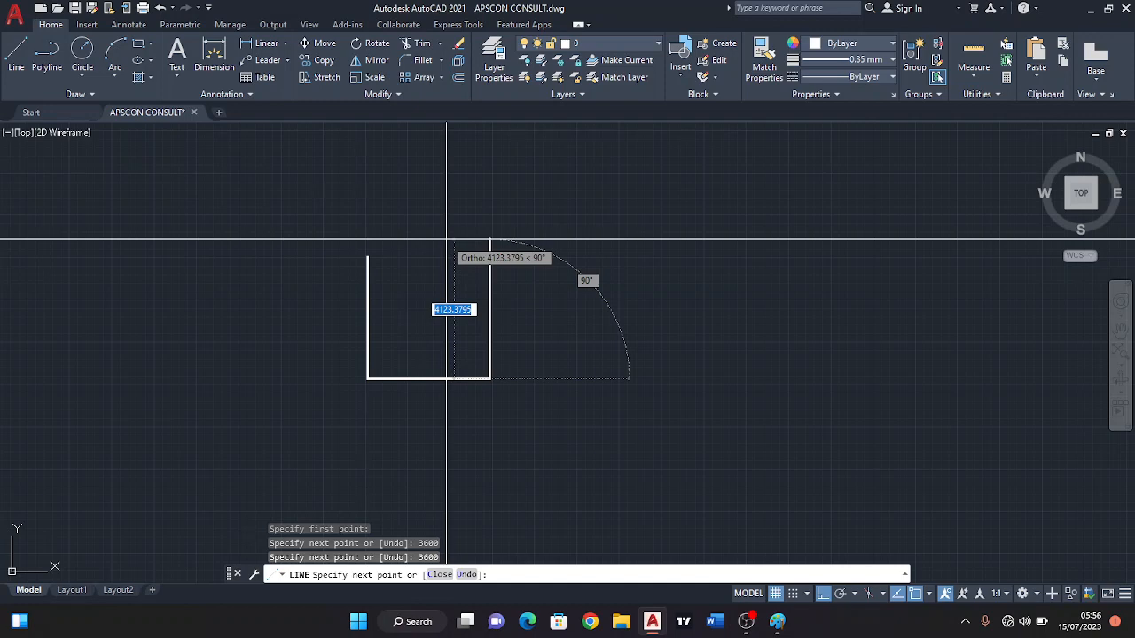
Continue the line 3600 straight up for the right side and close the square back at its starting corner.
{"action": "type", "text": "36"}
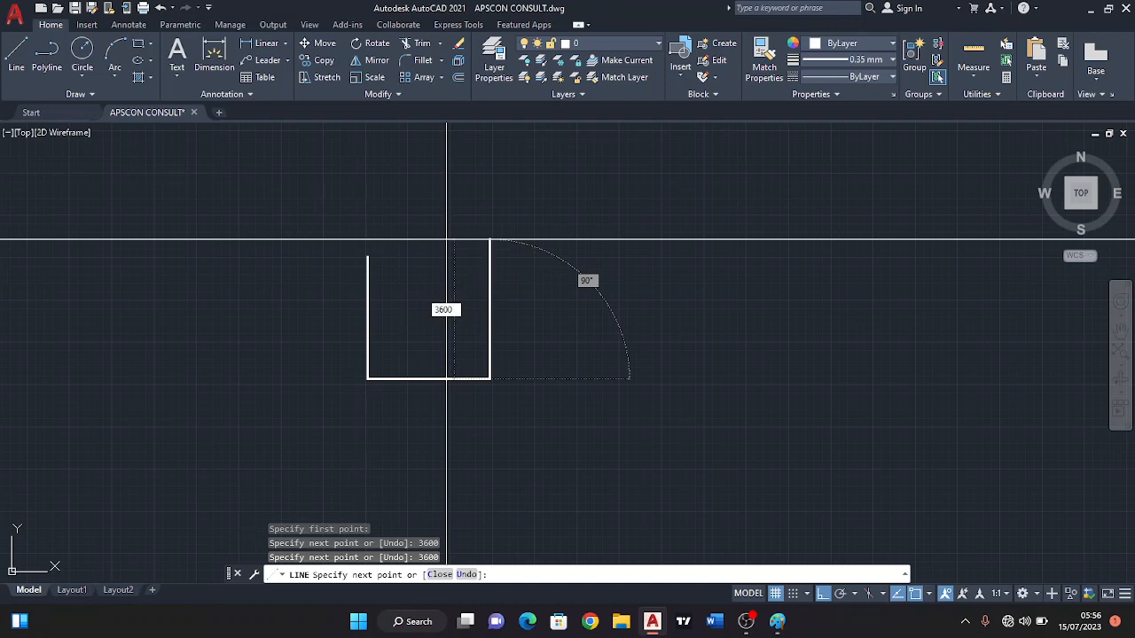
{"action": "type", "text": "00"}
{"action": "key", "text": "Return"}
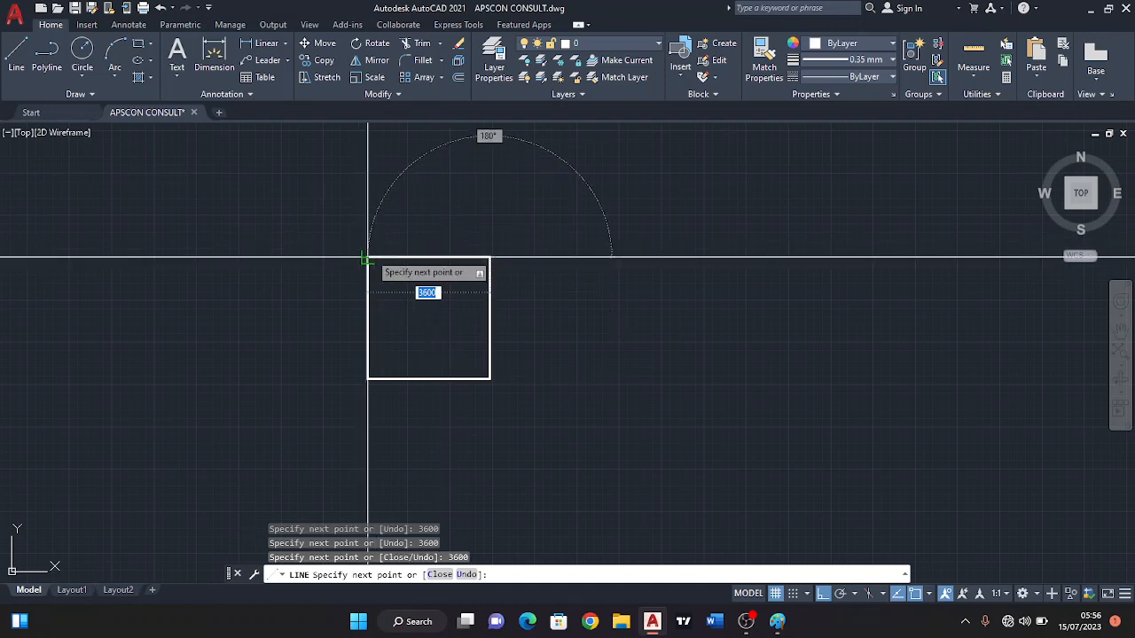
{"action": "key", "text": "Escape"}
Offset the square's upper side outward by 150 for the wall thickness.
{"action": "scroll", "coordinate": [481, 260], "scroll_direction": "up", "scroll_amount": 4}
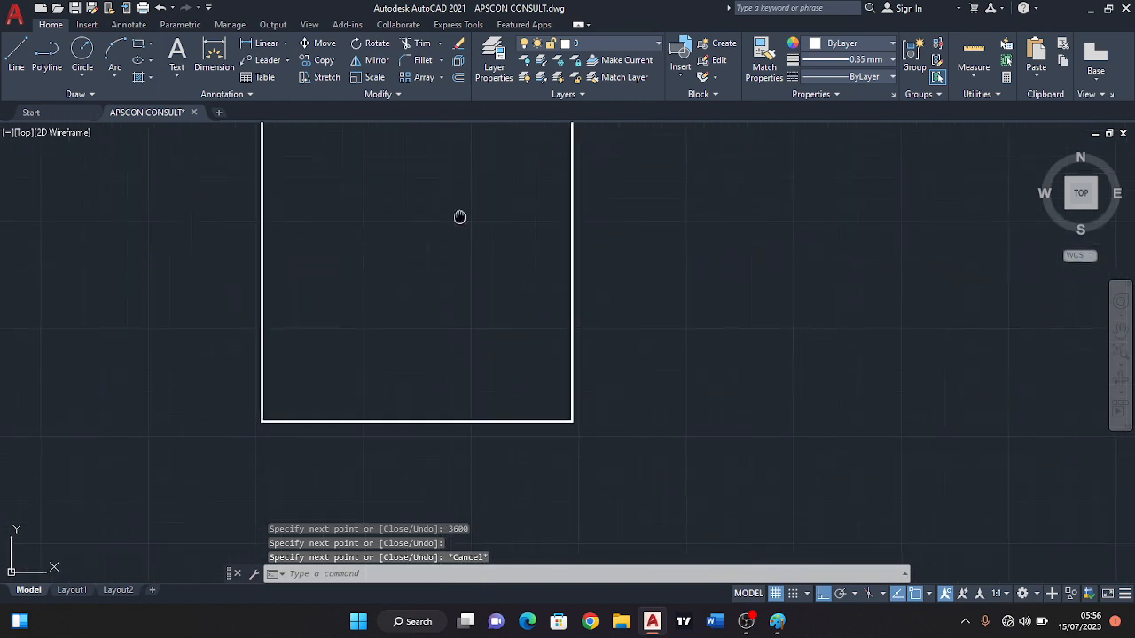
{"action": "middle_click_drag", "start_coordinate": [458, 218], "coordinate": [463, 279]}
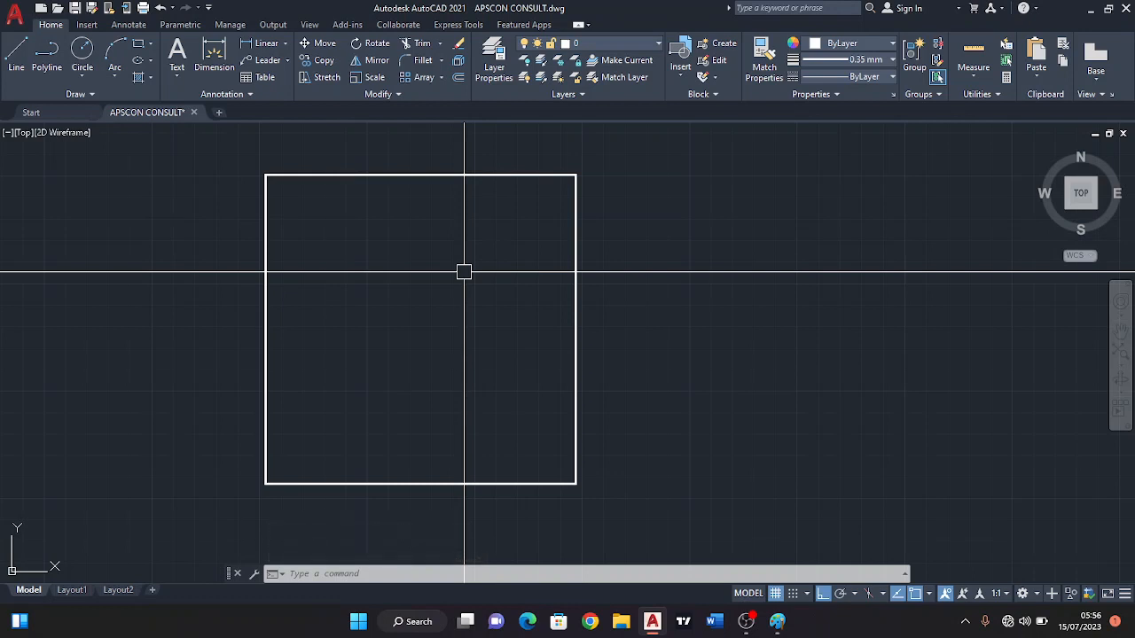
{"action": "middle_click_drag", "start_coordinate": [411, 239], "coordinate": [408, 249]}
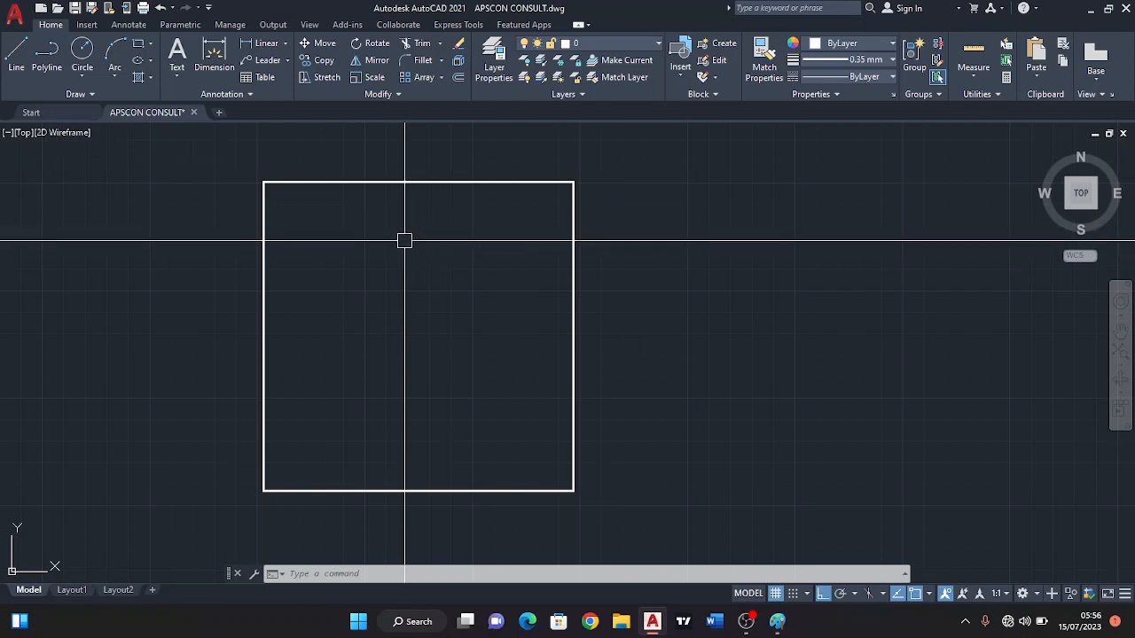
{"action": "middle_click_drag", "start_coordinate": [392, 228], "coordinate": [405, 246]}
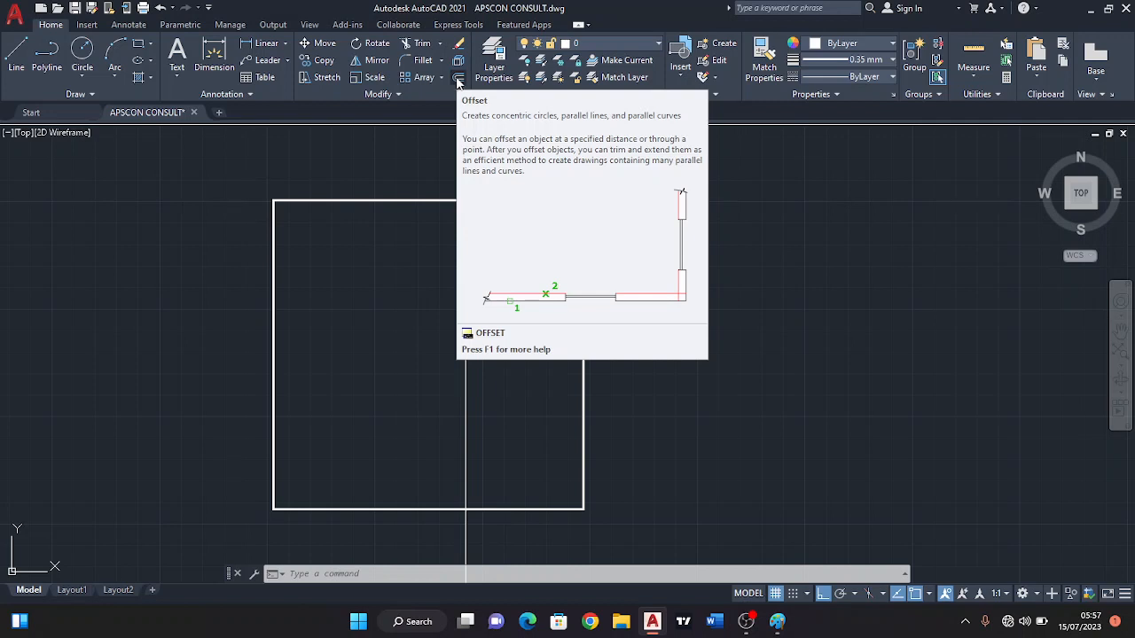
{"action": "left_click", "coordinate": [458, 80]}
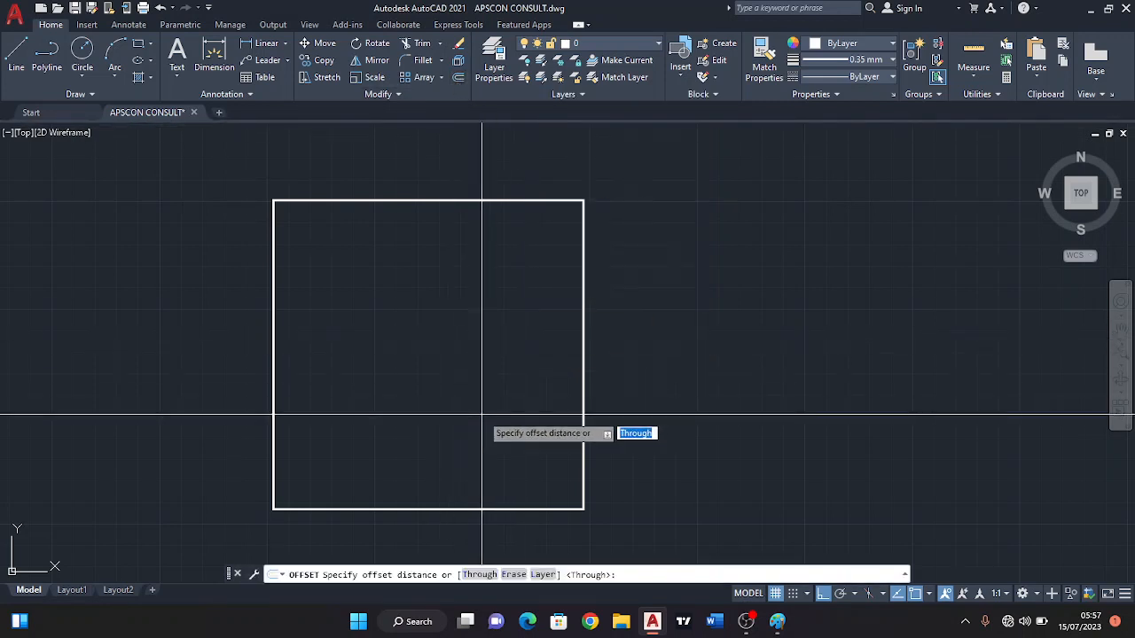
{"action": "left_click", "coordinate": [460, 81]}
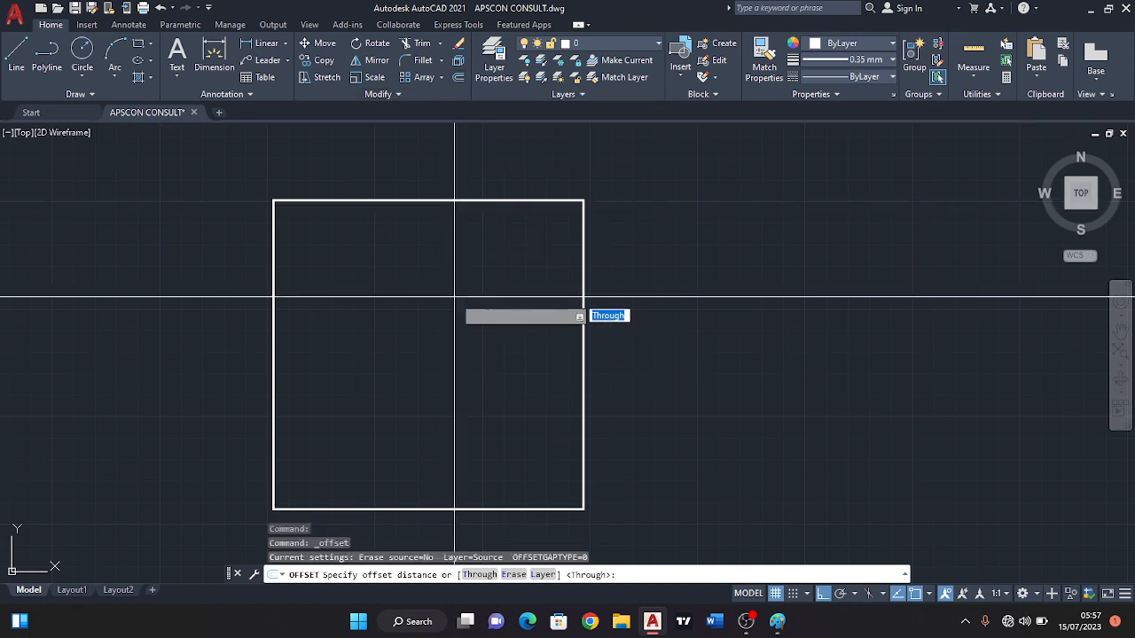
{"action": "type", "text": "15"}
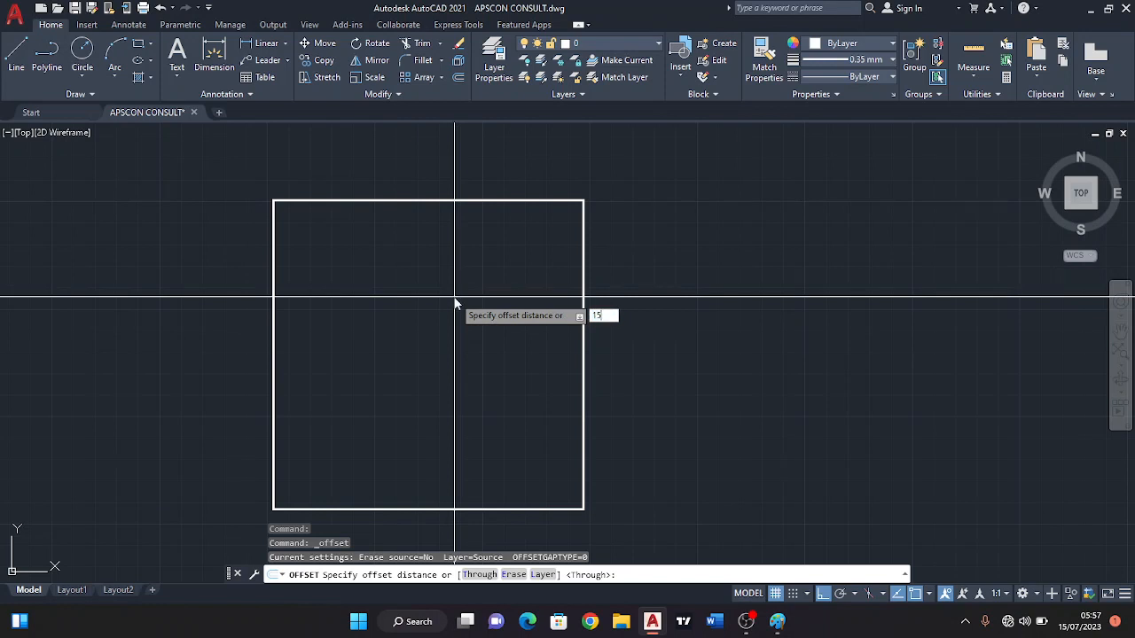
{"action": "type", "text": "0"}
{"action": "key", "text": "Return"}
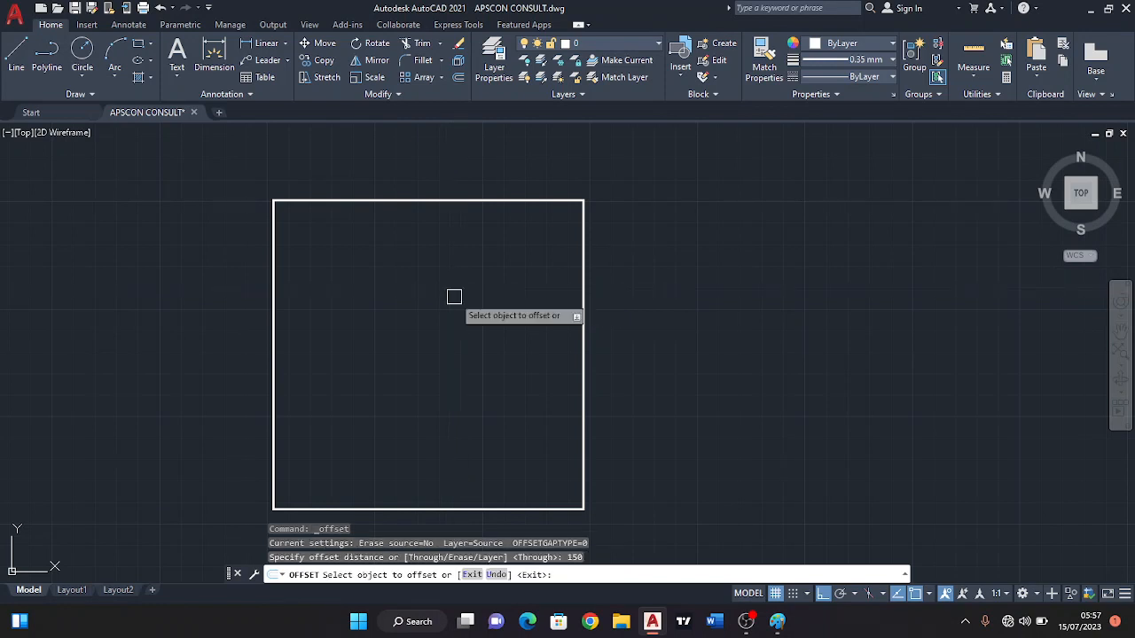
{"action": "left_click", "coordinate": [418, 200]}
{"action": "left_click", "coordinate": [407, 142]}
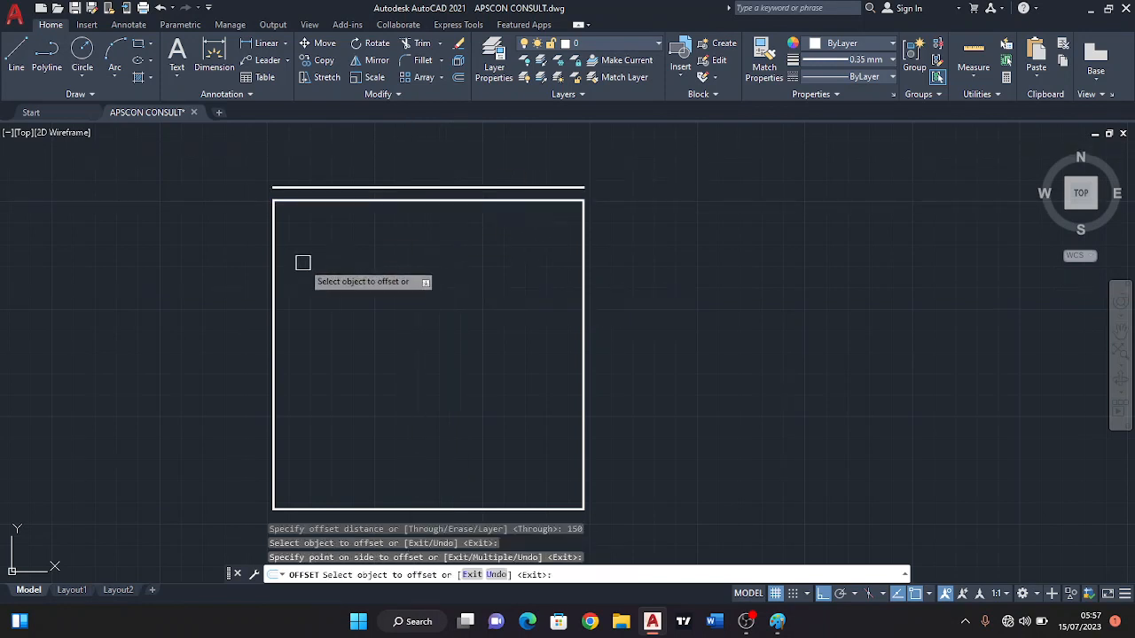
Offset the square's left, right and lower sides outward by the same 150 distance.
{"action": "left_click", "coordinate": [274, 270]}
{"action": "left_click", "coordinate": [269, 258]}
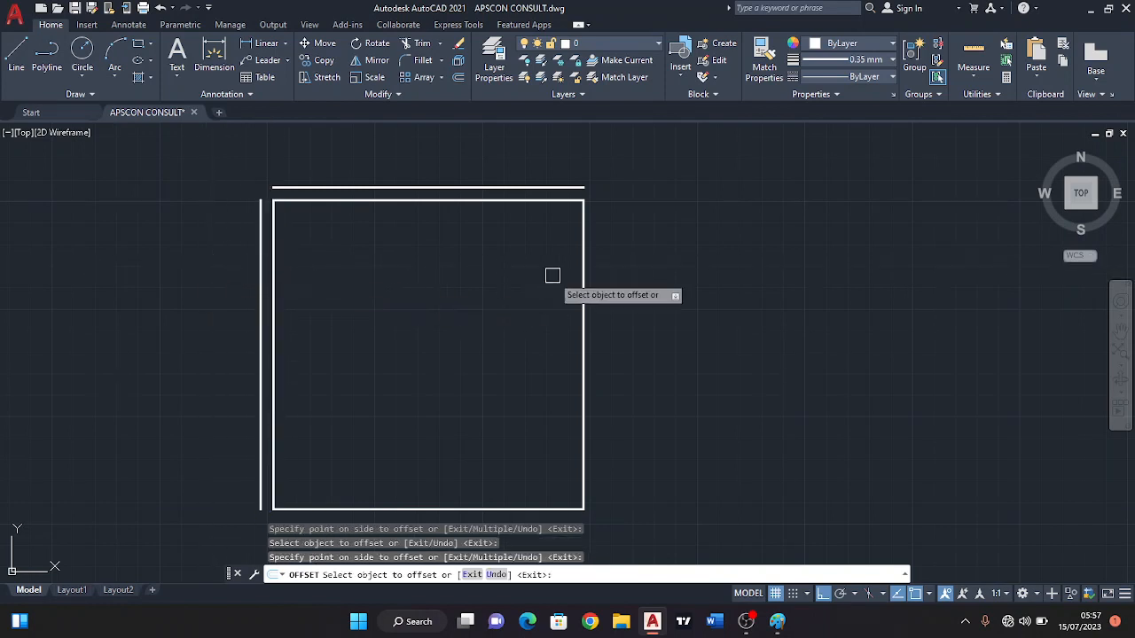
{"action": "left_click", "coordinate": [587, 311]}
{"action": "left_click", "coordinate": [626, 322]}
{"action": "middle_click_drag", "start_coordinate": [563, 301], "coordinate": [483, 196]}
{"action": "left_click", "coordinate": [392, 407]}
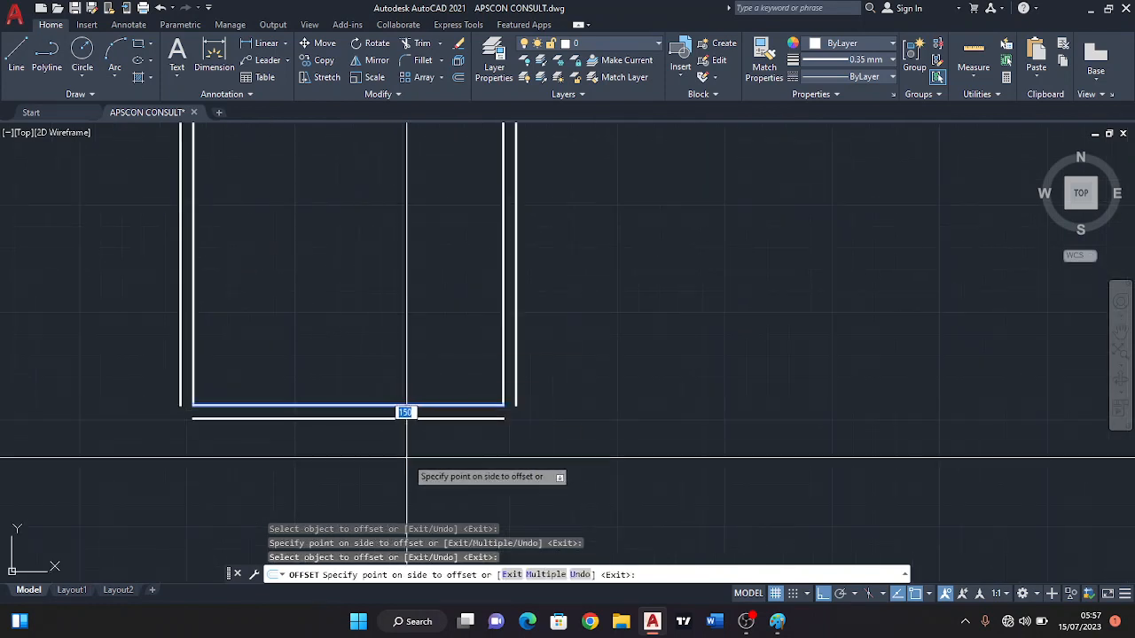
{"action": "left_click", "coordinate": [405, 413]}
{"action": "scroll", "coordinate": [523, 381], "scroll_direction": "down", "scroll_amount": 3}
{"action": "key", "text": "Escape"}
Offset the outer line of the room's right wall 2400 to the right.
{"action": "middle_click_drag", "start_coordinate": [540, 299], "coordinate": [449, 299]}
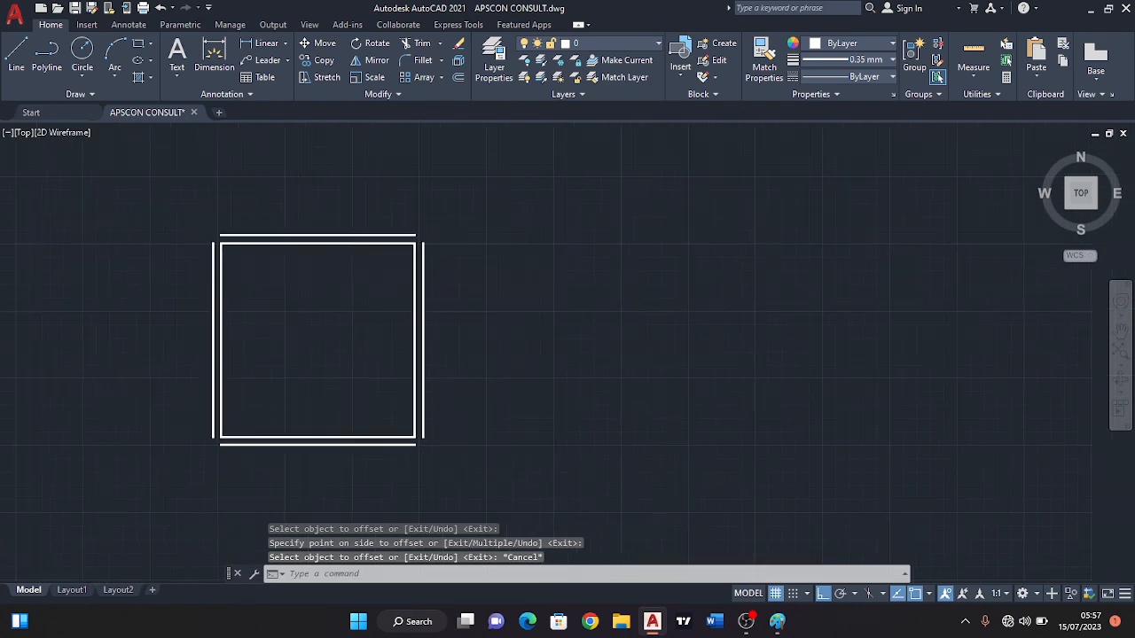
{"action": "scroll", "coordinate": [419, 263], "scroll_direction": "up", "scroll_amount": 2}
{"action": "scroll", "coordinate": [427, 258], "scroll_direction": "down", "scroll_amount": 2}
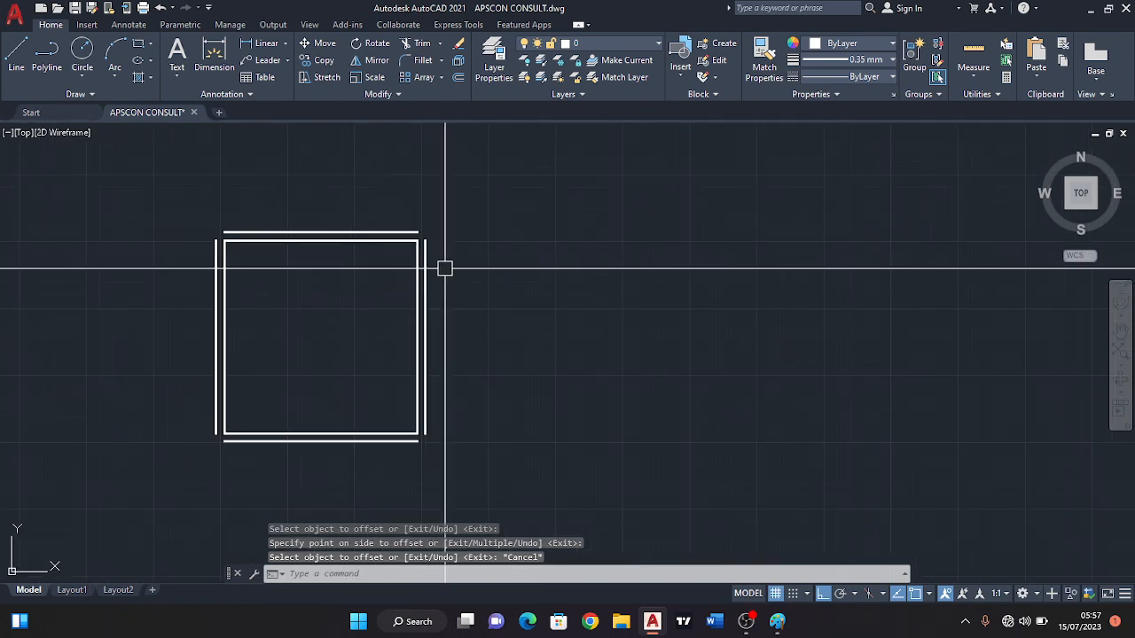
{"action": "scroll", "coordinate": [446, 263], "scroll_direction": "up", "scroll_amount": 2}
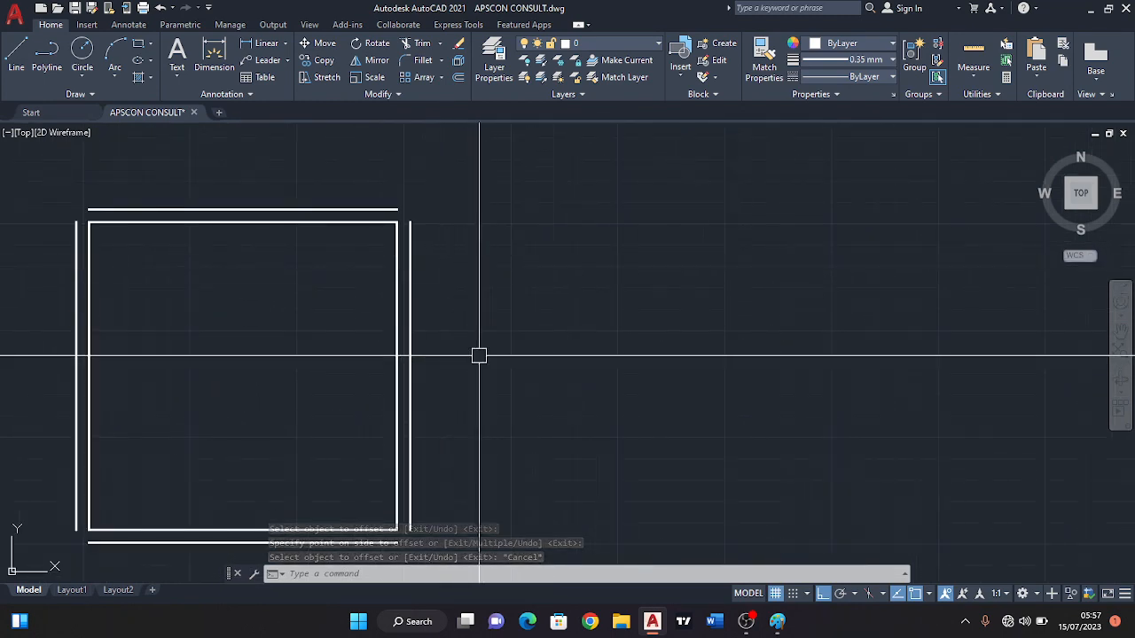
{"action": "middle_click_drag", "start_coordinate": [478, 352], "coordinate": [480, 336]}
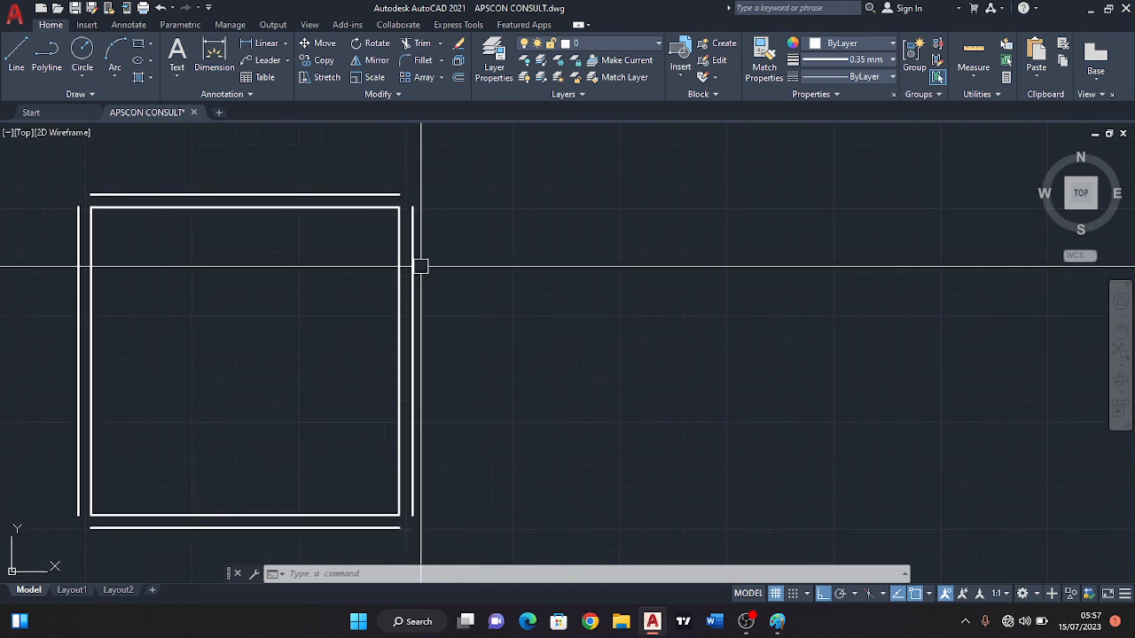
{"action": "left_click", "coordinate": [458, 78]}
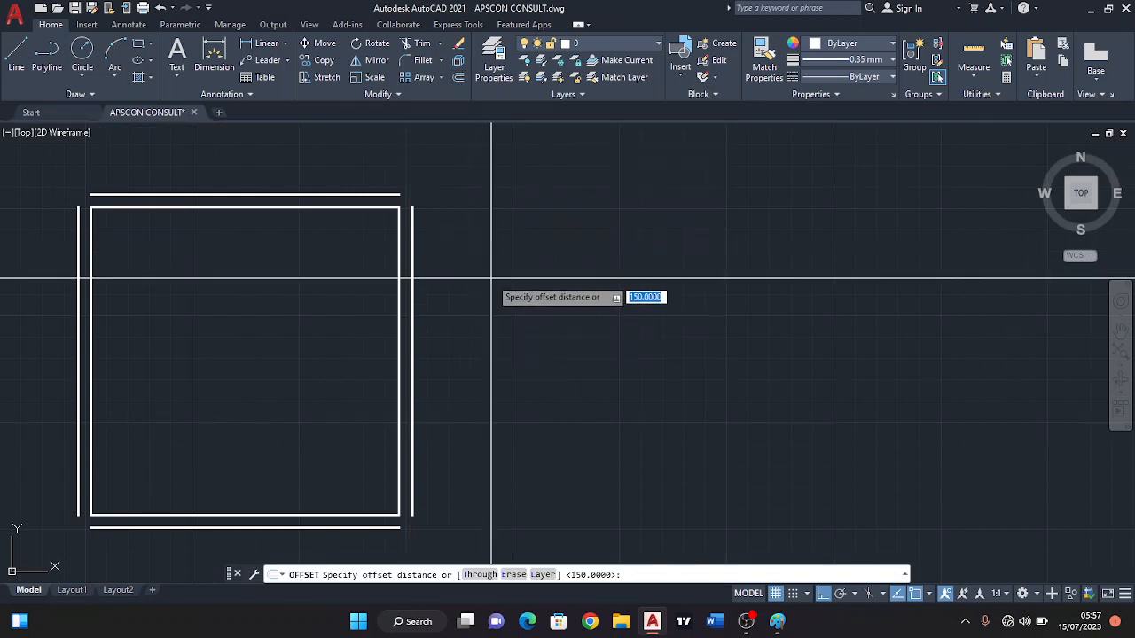
{"action": "type", "text": "2400"}
{"action": "key", "text": "Return"}
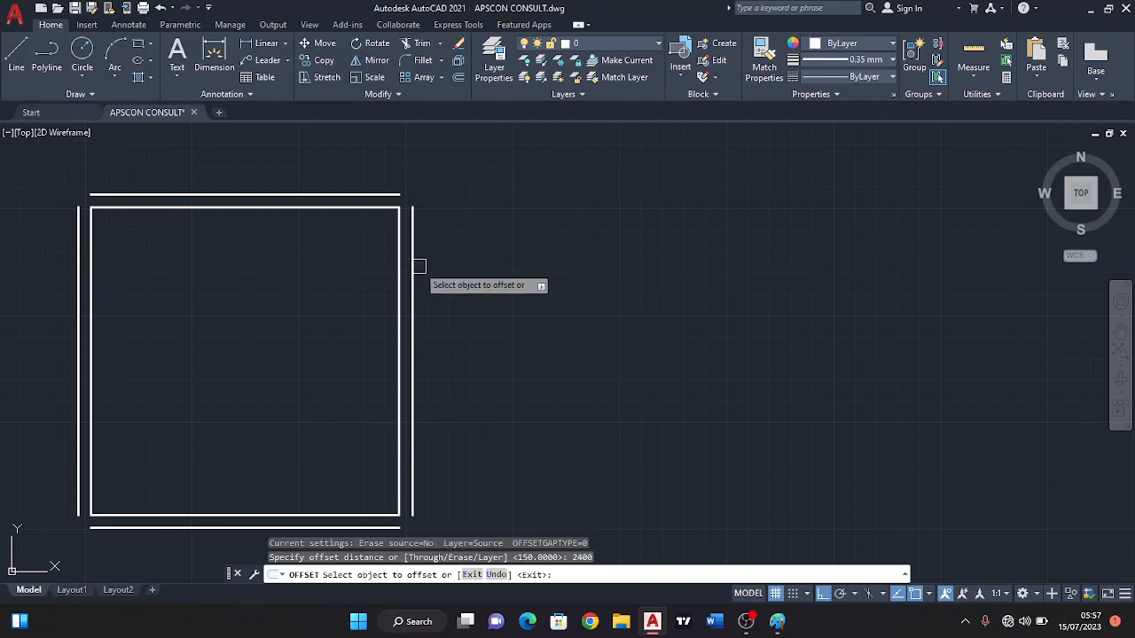
{"action": "left_click", "coordinate": [414, 260]}
{"action": "left_click", "coordinate": [501, 254]}
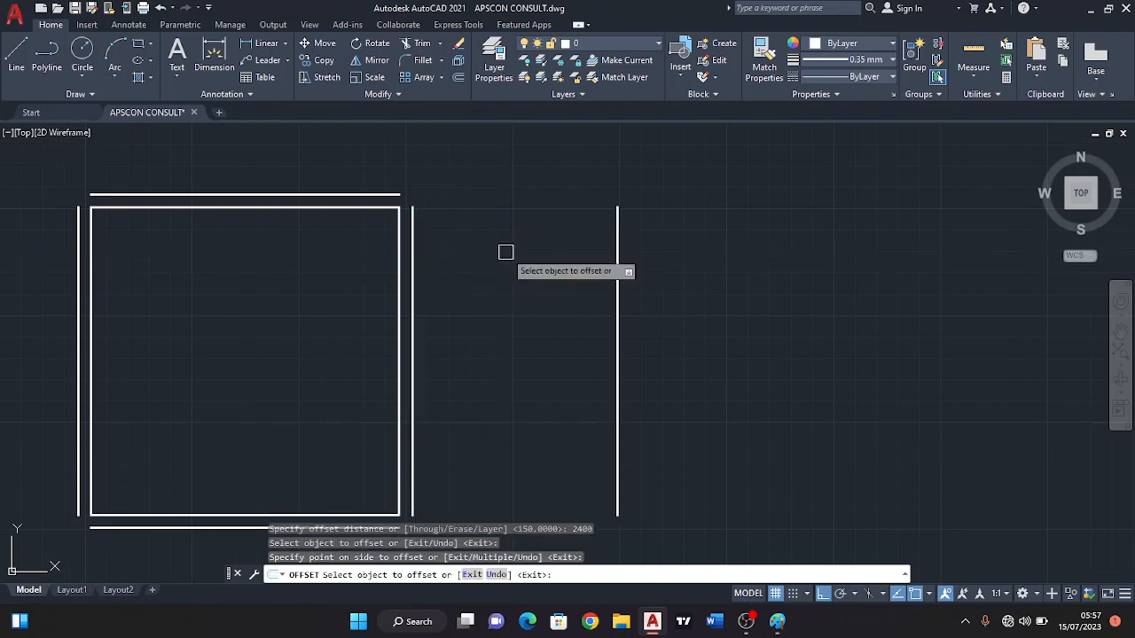
{"action": "key", "text": "Return"}
{"action": "key", "text": "Return"}
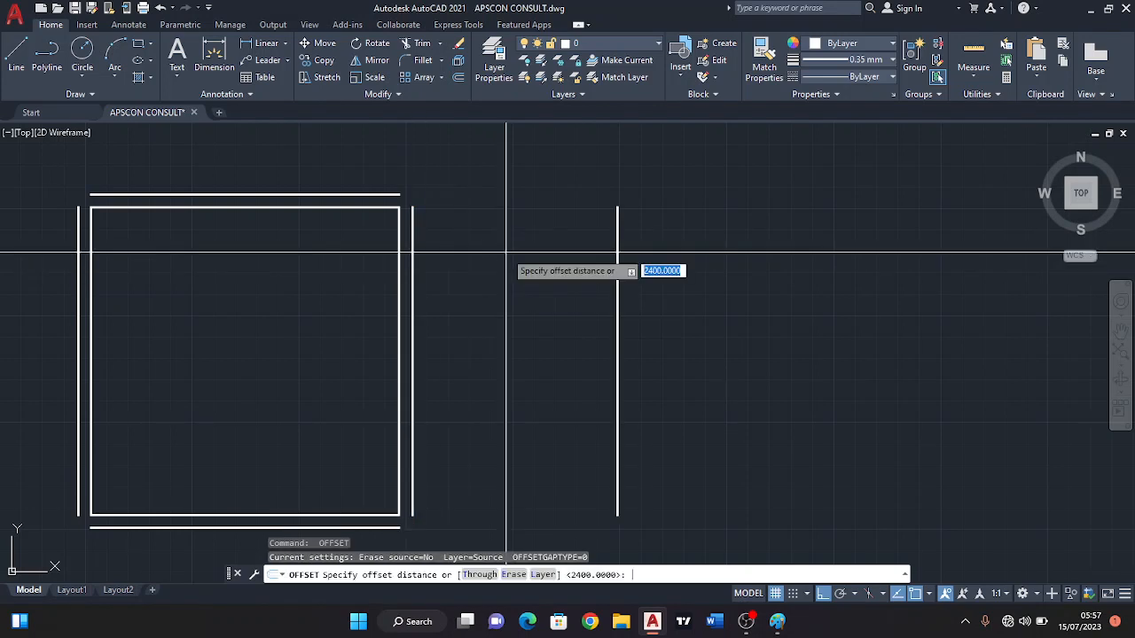
Offset the rightmost vertical line 150 to the right to give the adjoining space its outer wall thickness.
{"action": "key", "text": "Escape"}
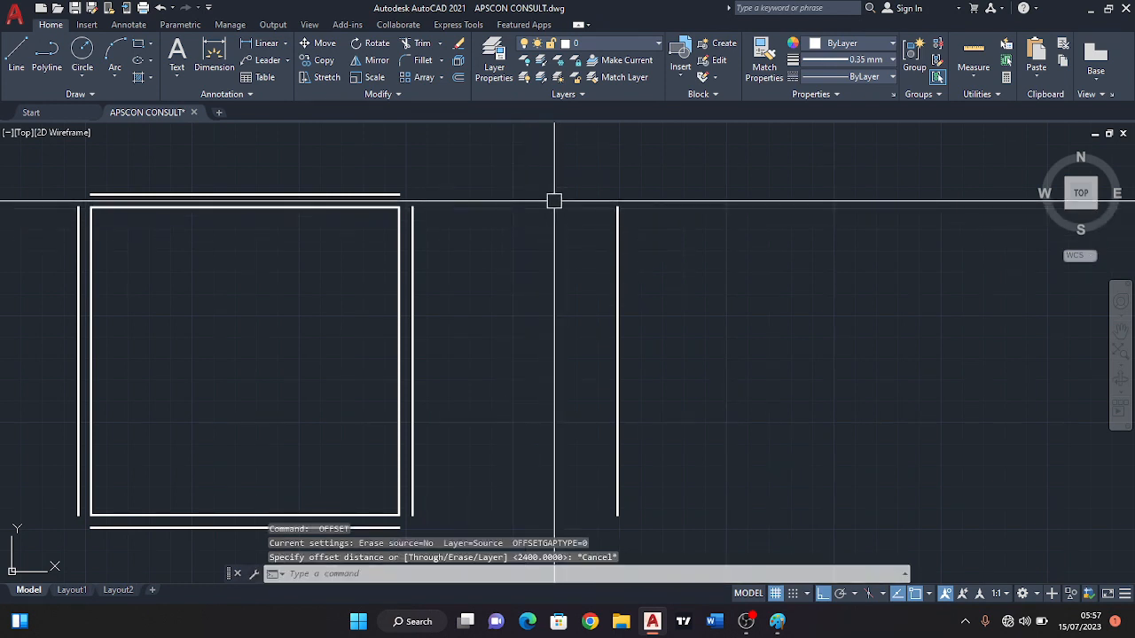
{"action": "left_click", "coordinate": [458, 77]}
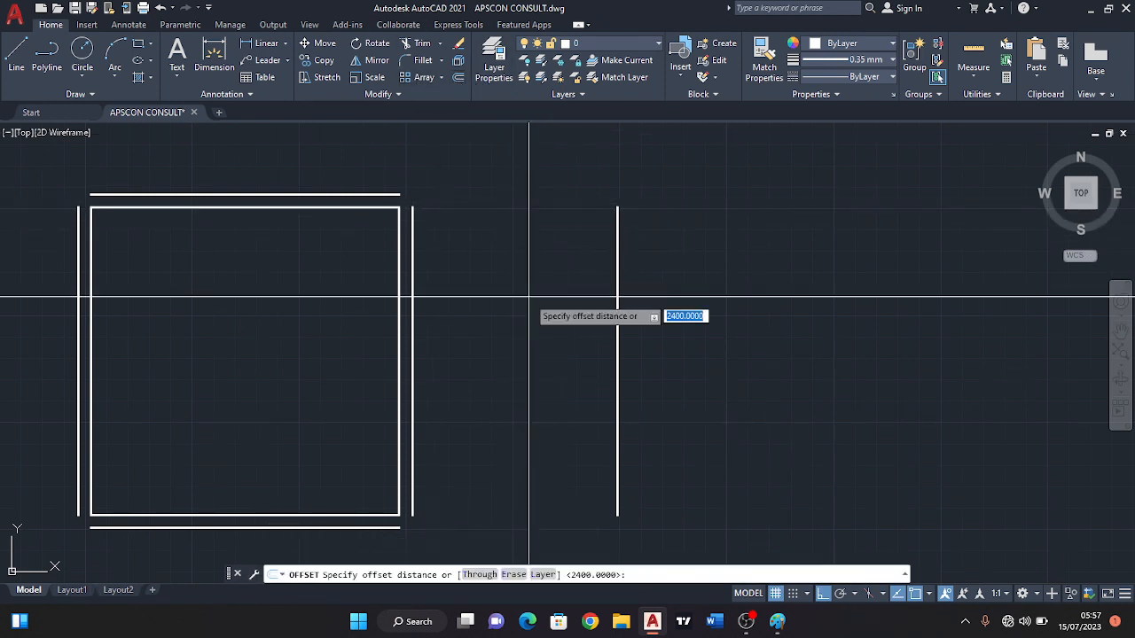
{"action": "type", "text": "1"}
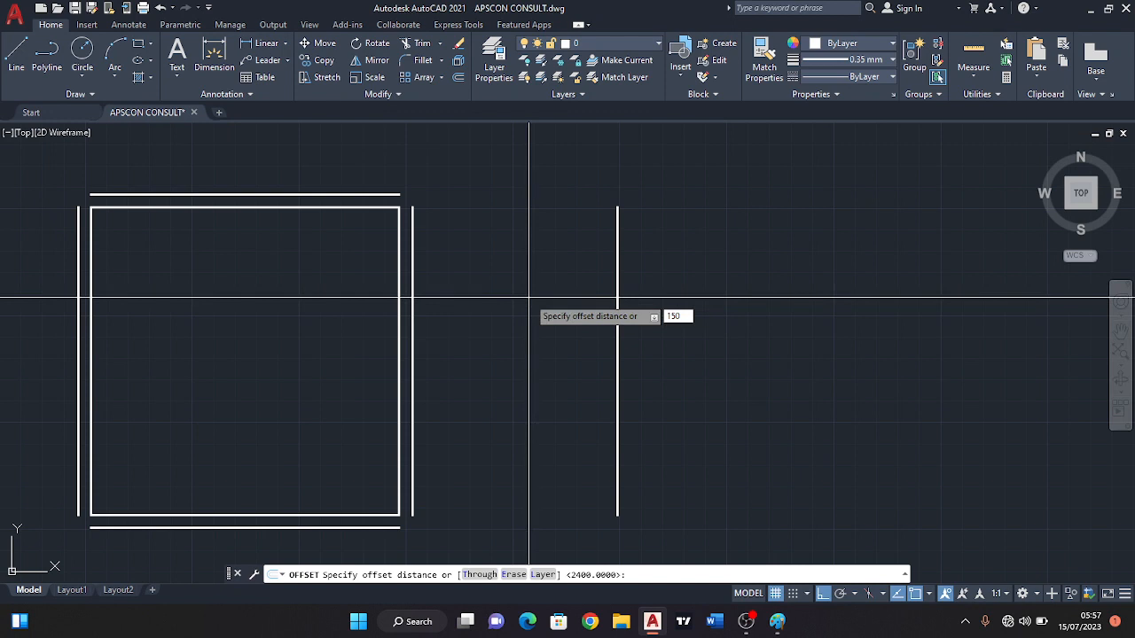
{"action": "type", "text": "50"}
{"action": "key", "text": "Return"}
{"action": "left_click", "coordinate": [617, 299]}
{"action": "left_click", "coordinate": [672, 298]}
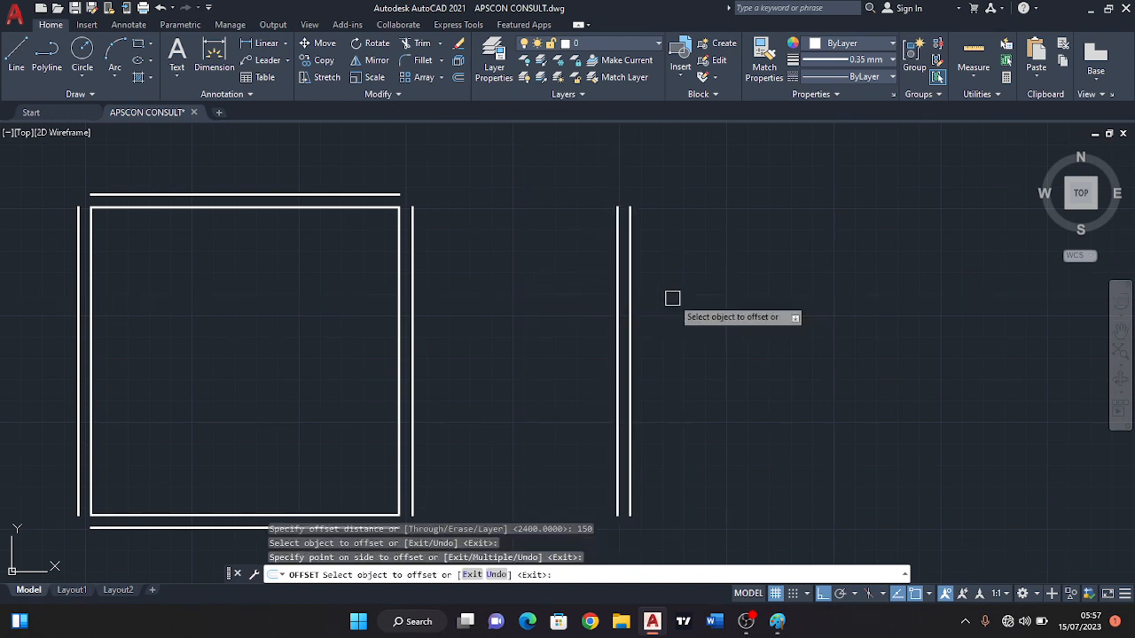
{"action": "key", "text": "Escape"}
Draw a line across the adjoining space between the upper ends of its two inner wall lines.
{"action": "left_click", "coordinate": [16, 57]}
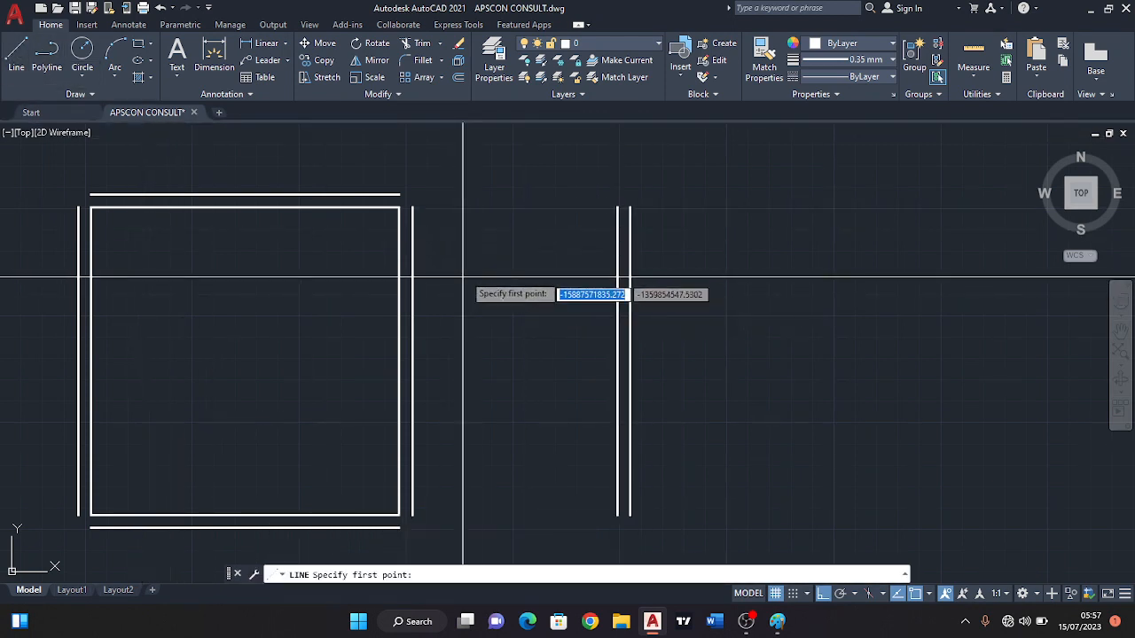
{"action": "left_click", "coordinate": [412, 208]}
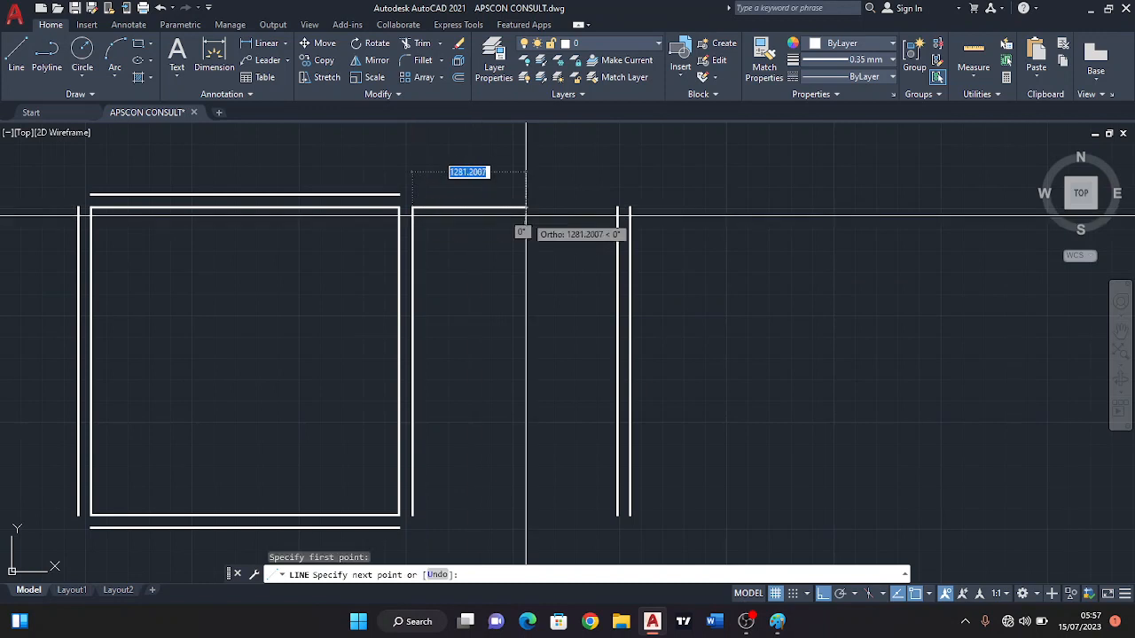
{"action": "left_click", "coordinate": [617, 207]}
{"action": "key", "text": "Escape"}
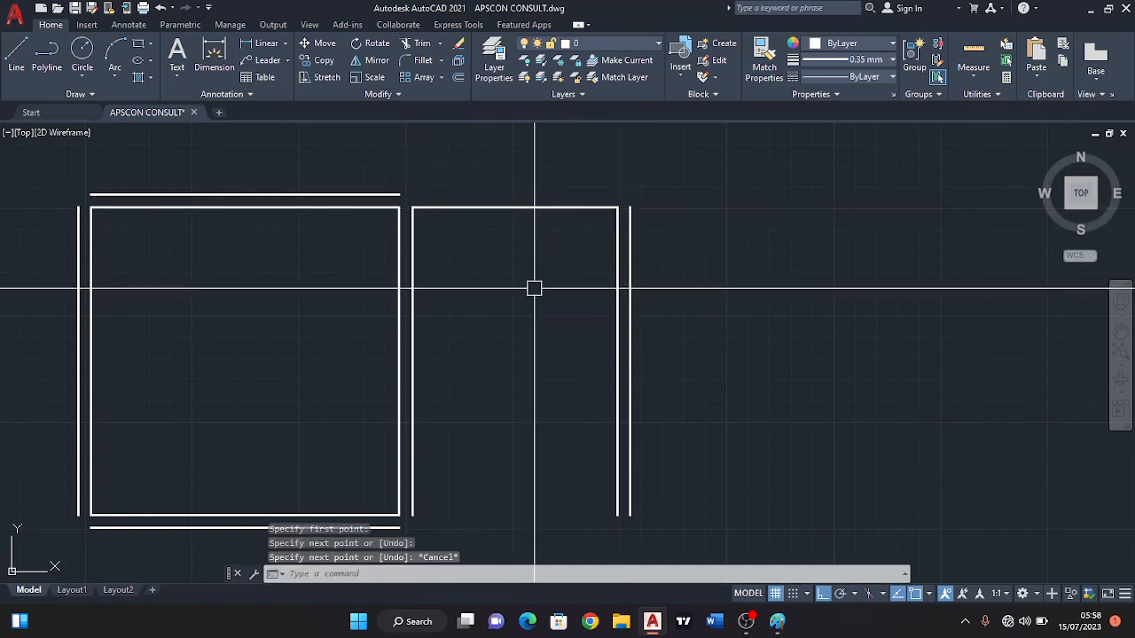
Offset the adjoining space's upper line 1200 downward to mark the first partition.
{"action": "left_click", "coordinate": [458, 78]}
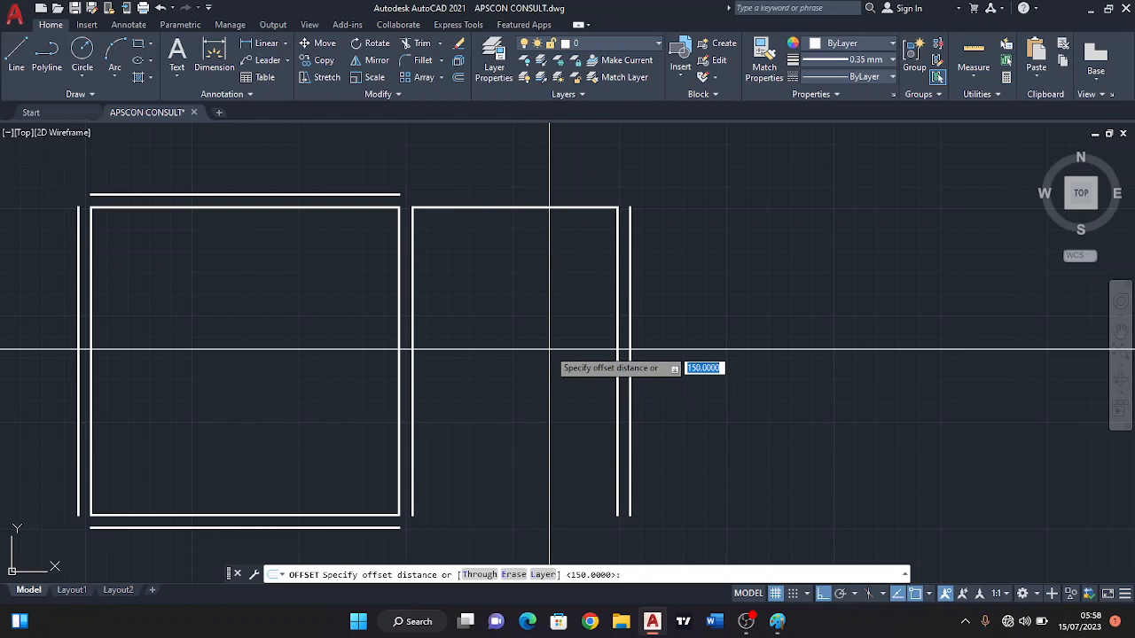
{"action": "type", "text": "12"}
{"action": "key", "text": "Return"}
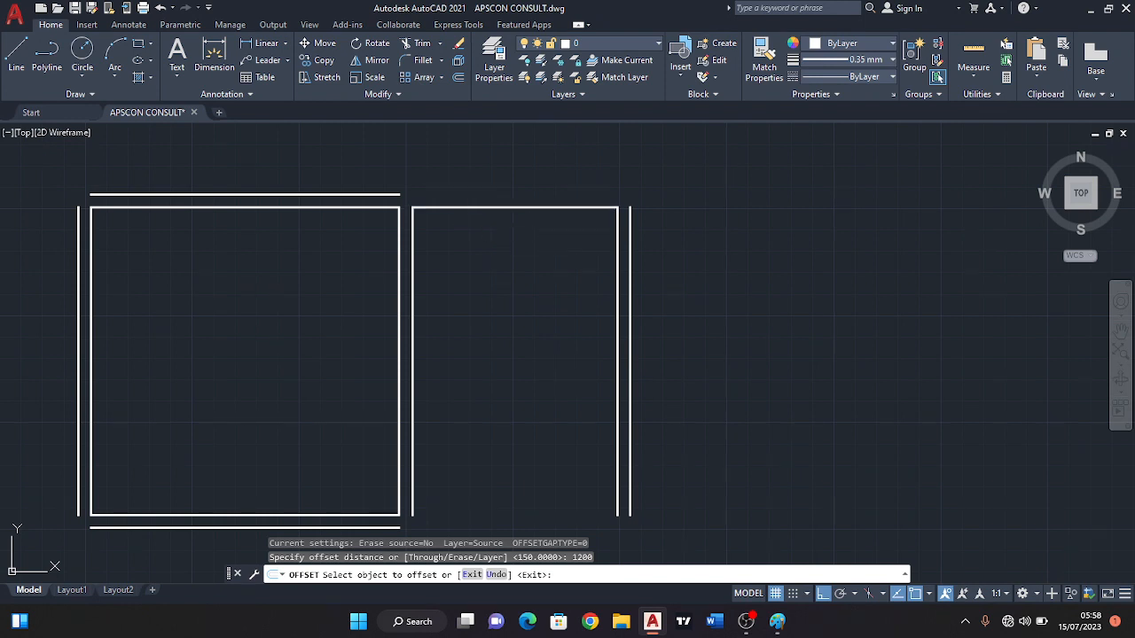
{"action": "left_click", "coordinate": [472, 209]}
{"action": "left_click", "coordinate": [472, 305]}
{"action": "middle_click_drag", "start_coordinate": [539, 405], "coordinate": [540, 375]}
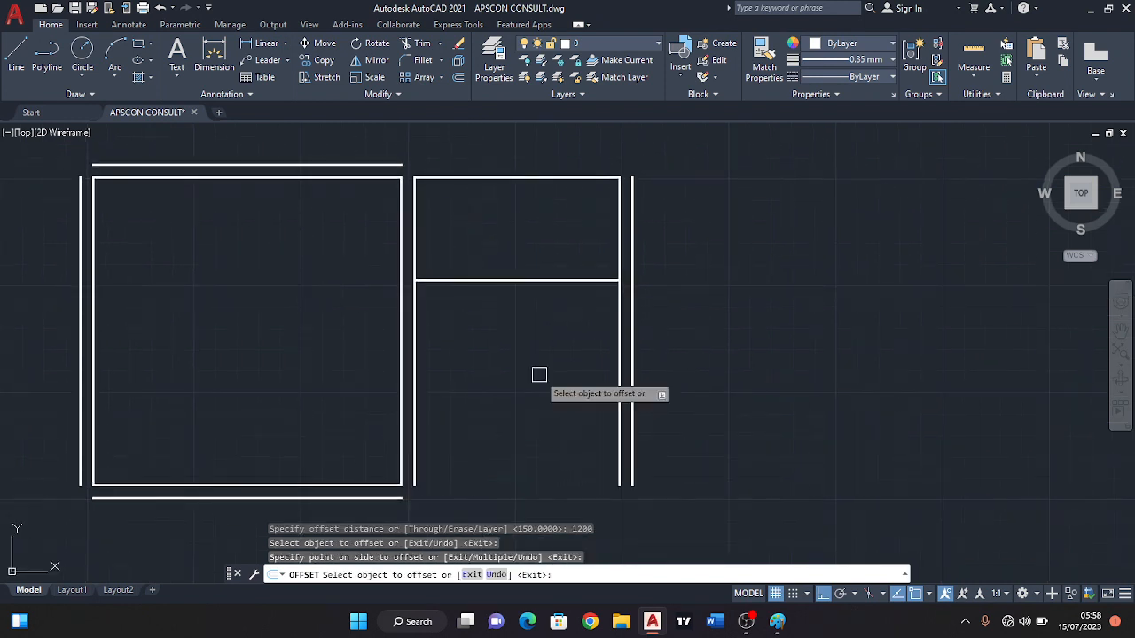
Offset the first partition line 150 downward for the partition's thickness.
{"action": "key", "text": "Return"}
{"action": "key", "text": "Return"}
{"action": "type", "text": "15"}
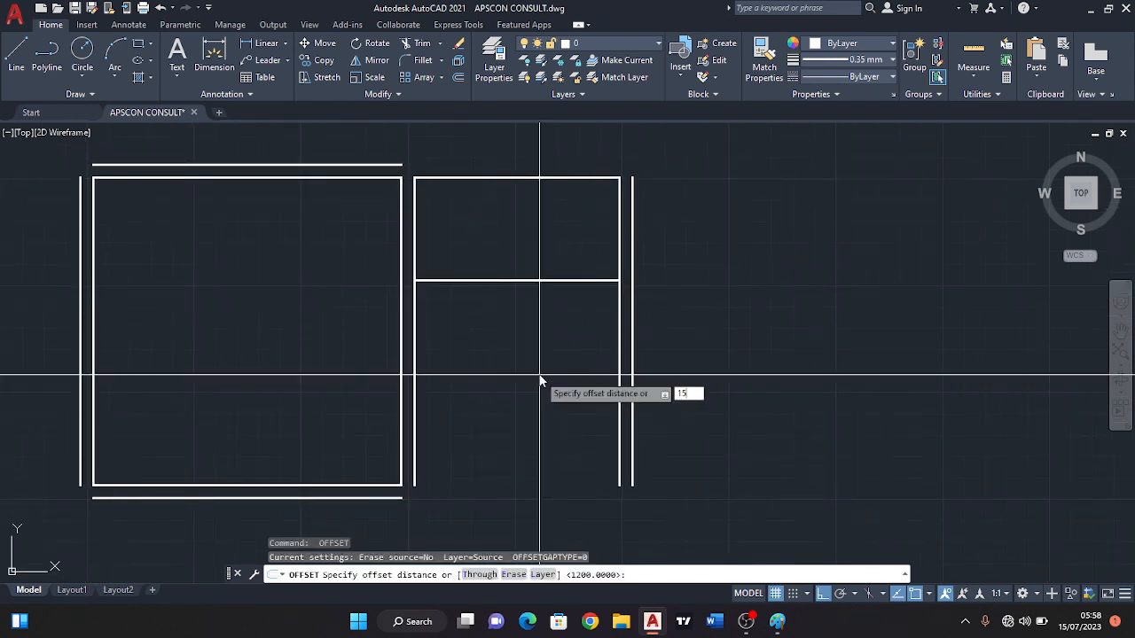
{"action": "type", "text": "0"}
{"action": "key", "text": "Return"}
{"action": "left_click", "coordinate": [473, 280]}
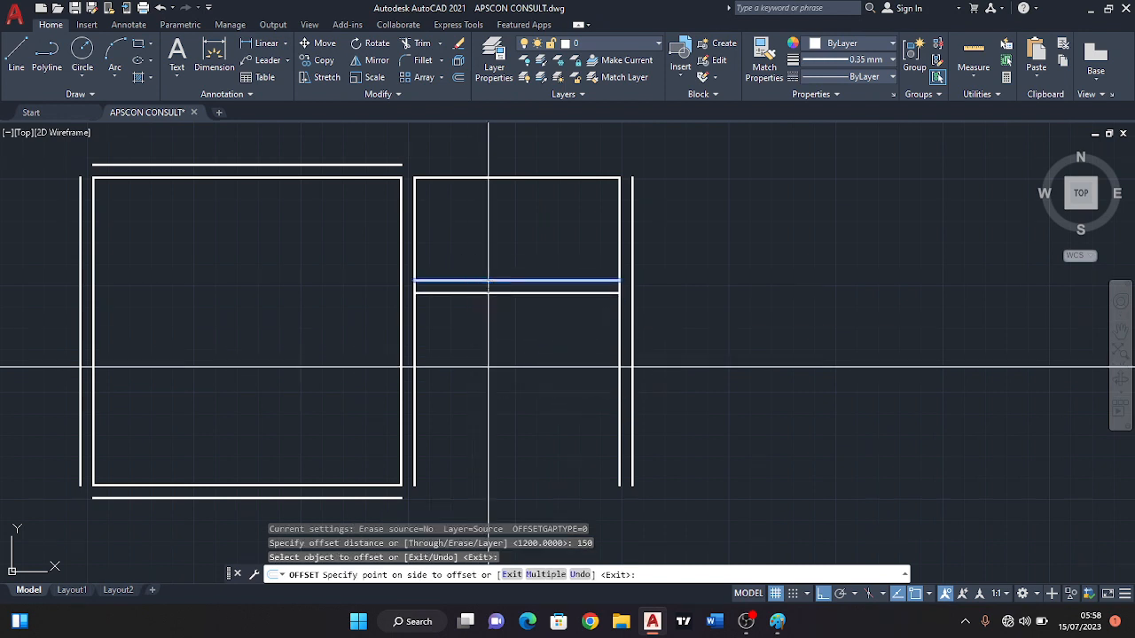
{"action": "left_click", "coordinate": [502, 364]}
{"action": "scroll", "coordinate": [519, 383], "scroll_direction": "down", "scroll_amount": 2}
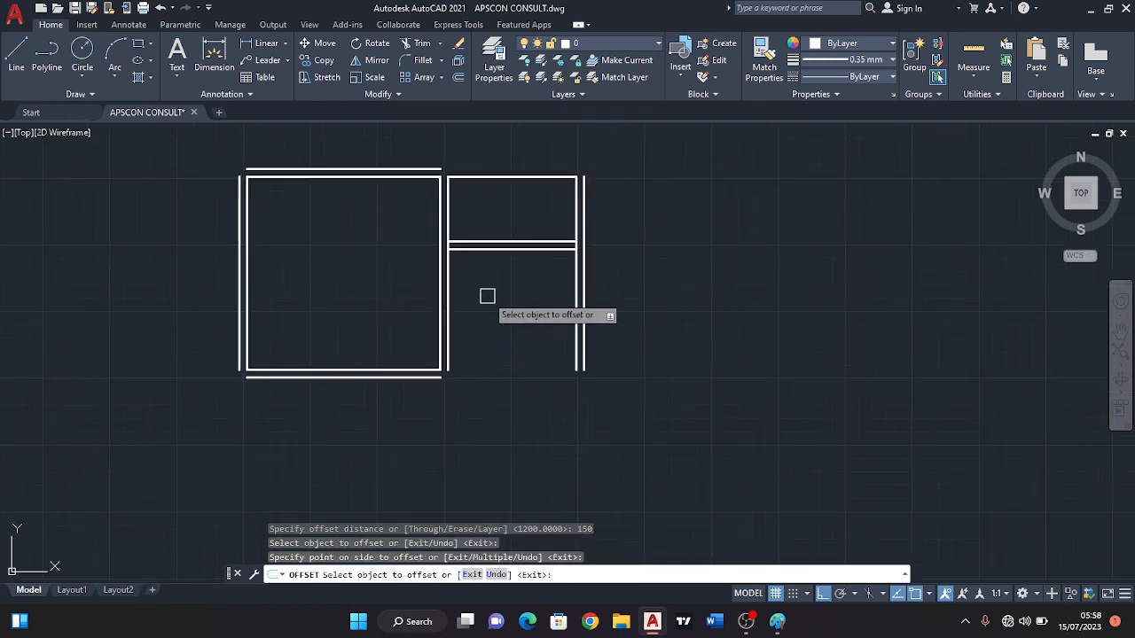
{"action": "scroll", "coordinate": [493, 298], "scroll_direction": "up", "scroll_amount": 2}
{"action": "key", "text": "Escape"}
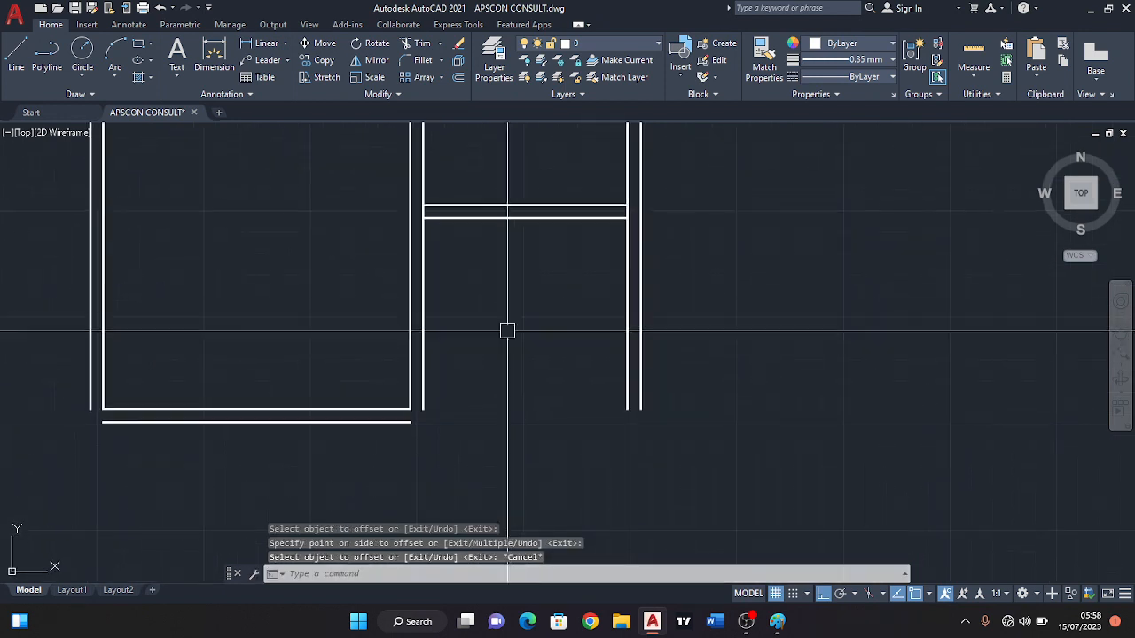
Offset the lower line of the first partition 1000 downward to mark the second partition.
{"action": "scroll", "coordinate": [506, 358], "scroll_direction": "down", "scroll_amount": 1}
{"action": "scroll", "coordinate": [459, 367], "scroll_direction": "down", "scroll_amount": 1}
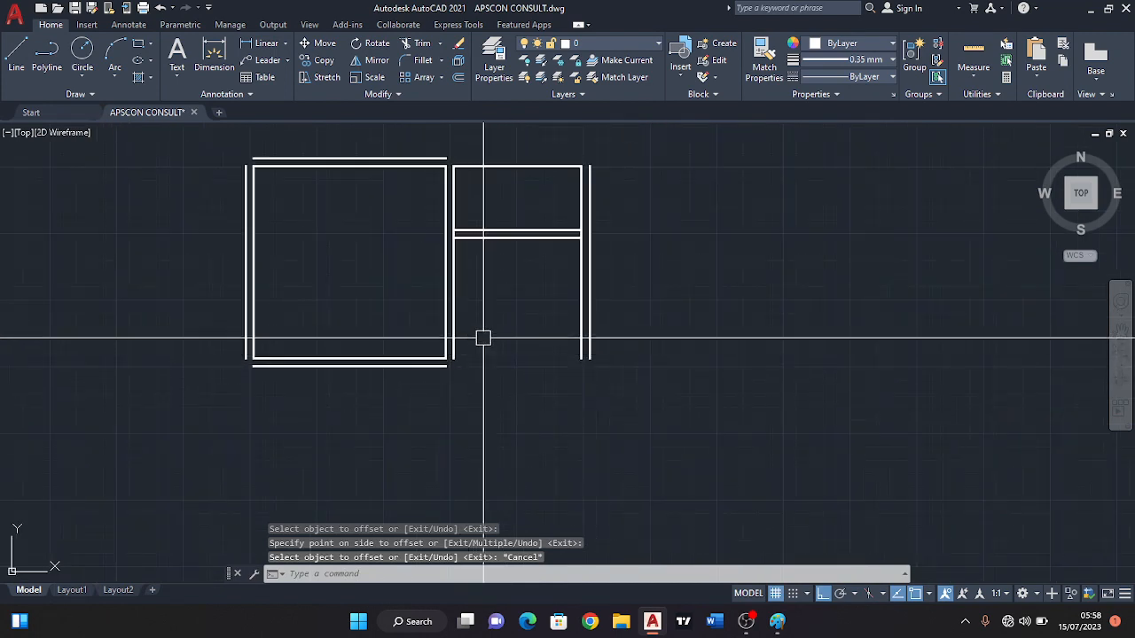
{"action": "scroll", "coordinate": [483, 338], "scroll_direction": "up", "scroll_amount": 2}
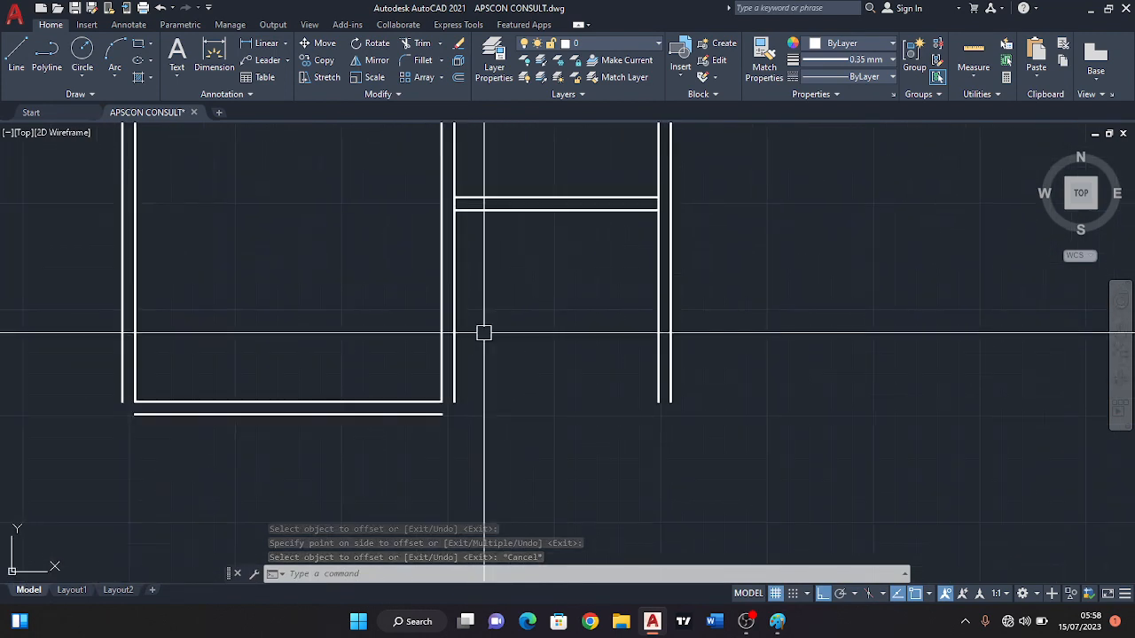
{"action": "middle_click_drag", "start_coordinate": [461, 256], "coordinate": [481, 286]}
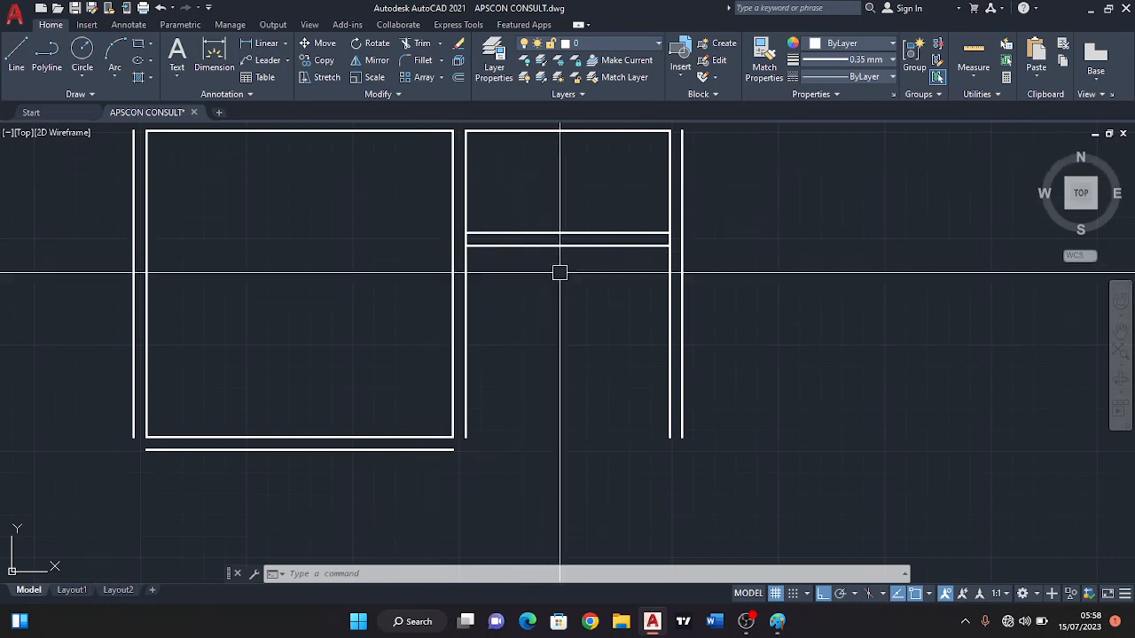
{"action": "middle_click_drag", "start_coordinate": [534, 428], "coordinate": [537, 423]}
{"action": "left_click", "coordinate": [459, 78]}
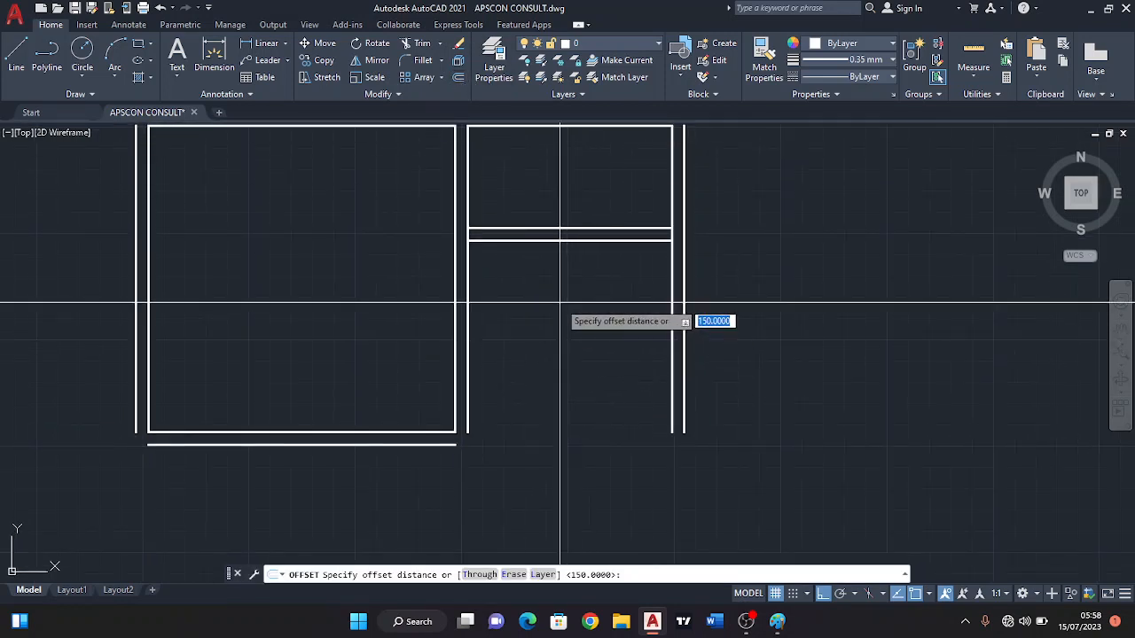
{"action": "type", "text": "10"}
{"action": "scroll", "coordinate": [559, 303], "scroll_direction": "up", "scroll_amount": 2}
{"action": "type", "text": "0"}
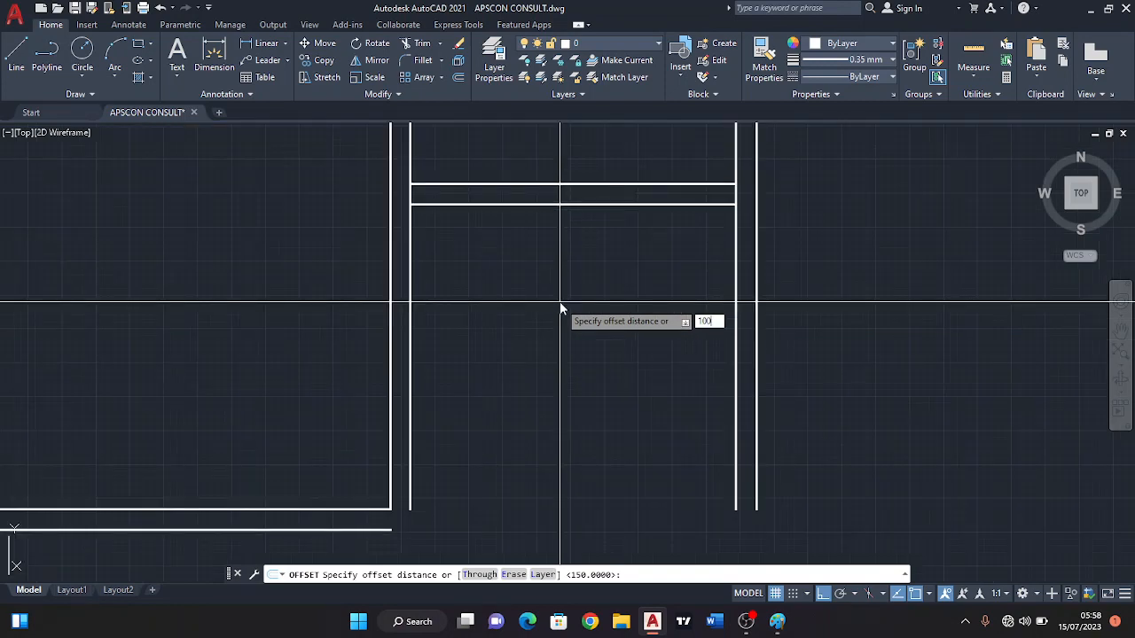
{"action": "type", "text": "0"}
{"action": "key", "text": "Return"}
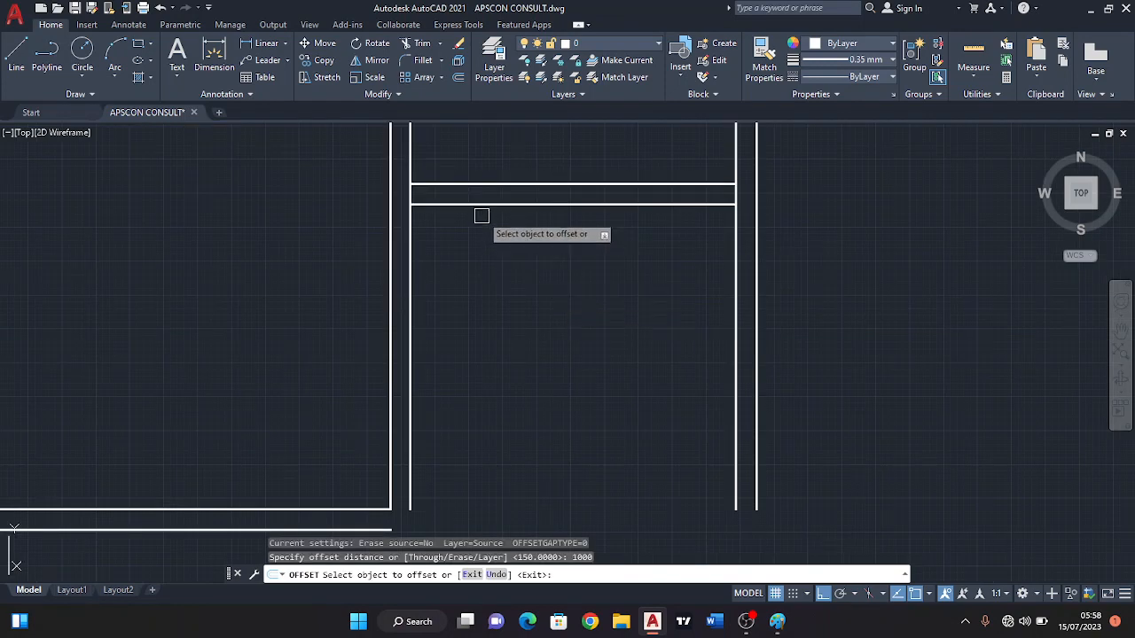
{"action": "left_click", "coordinate": [479, 206]}
{"action": "left_click", "coordinate": [490, 303]}
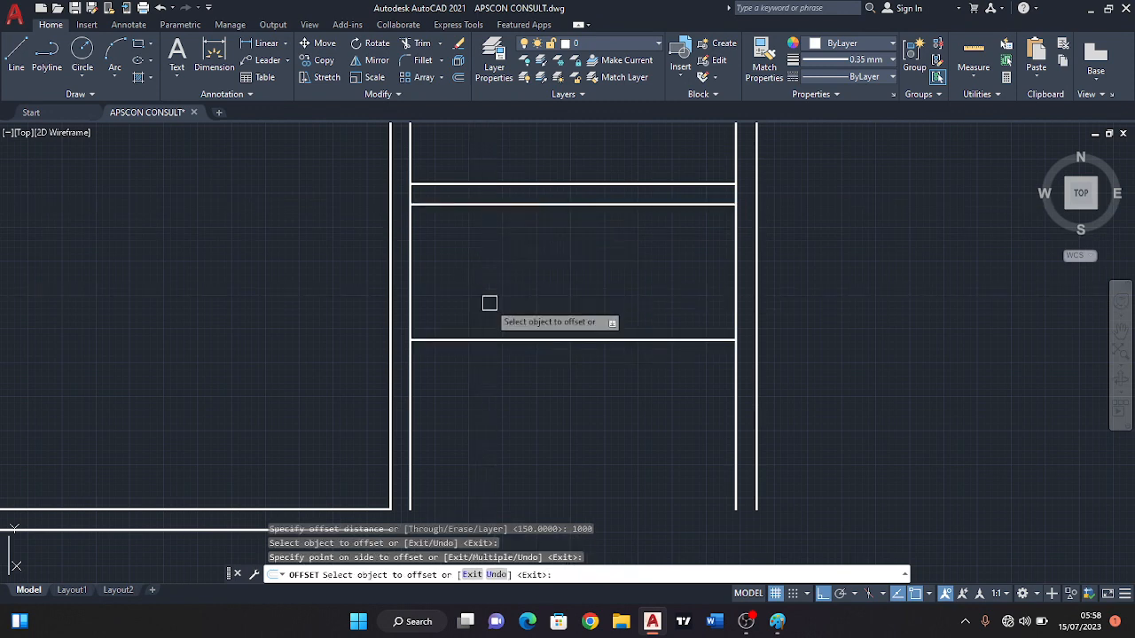
Try to offset the second partition line downward for its thickness, and undo that offset.
{"action": "key", "text": "Return"}
{"action": "key", "text": "Return"}
{"action": "key", "text": "Return"}
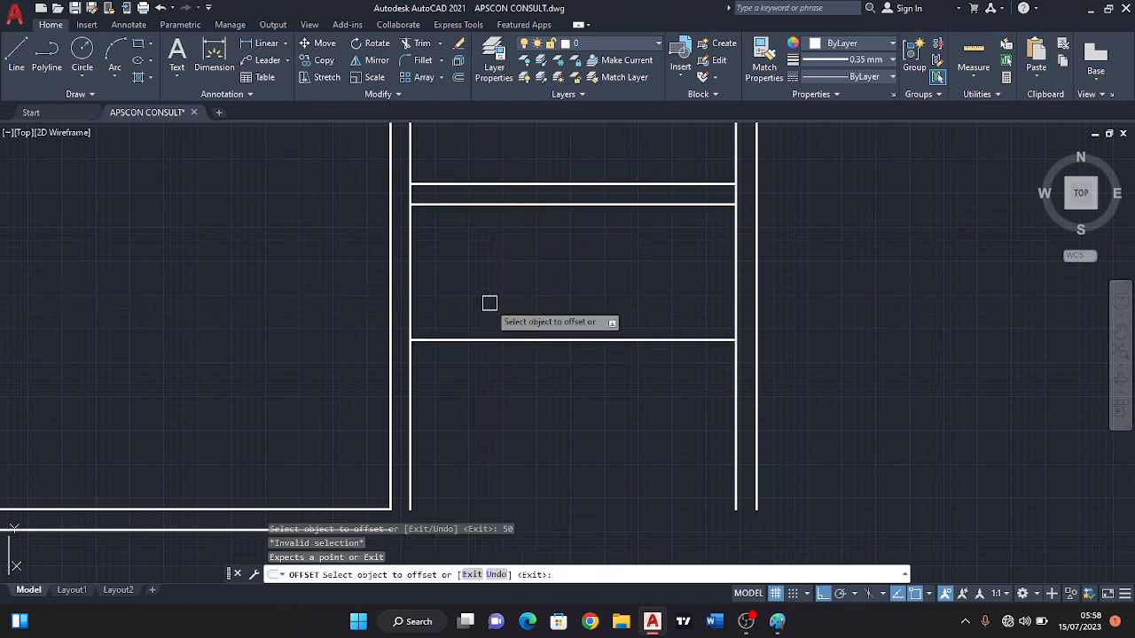
{"action": "left_click", "coordinate": [487, 342]}
{"action": "left_click", "coordinate": [488, 375]}
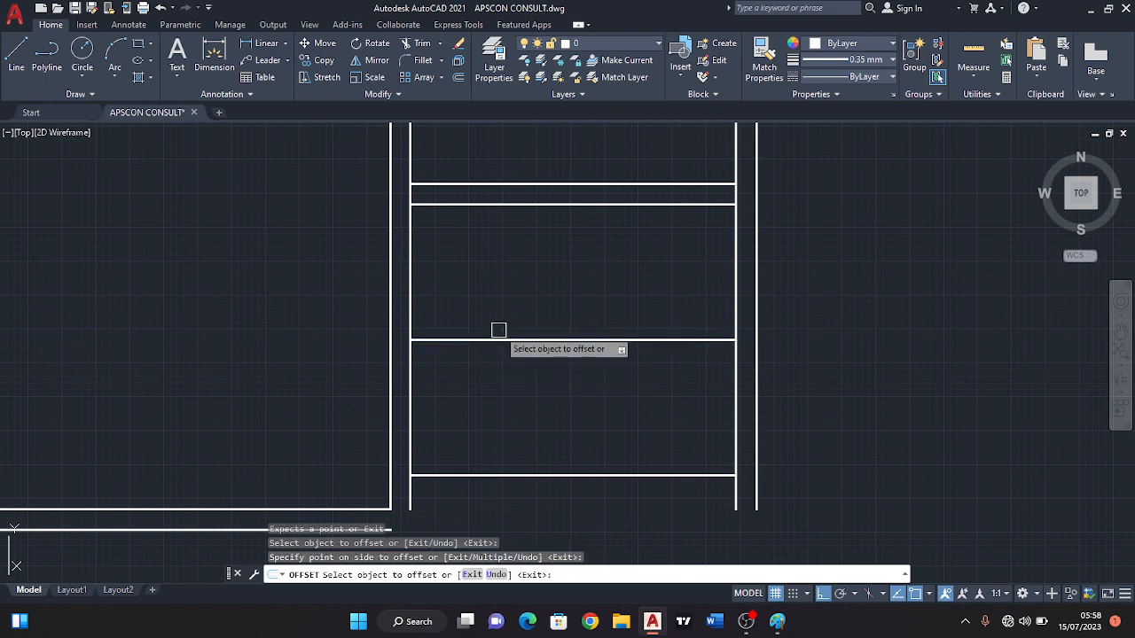
{"action": "key", "text": "Escape"}
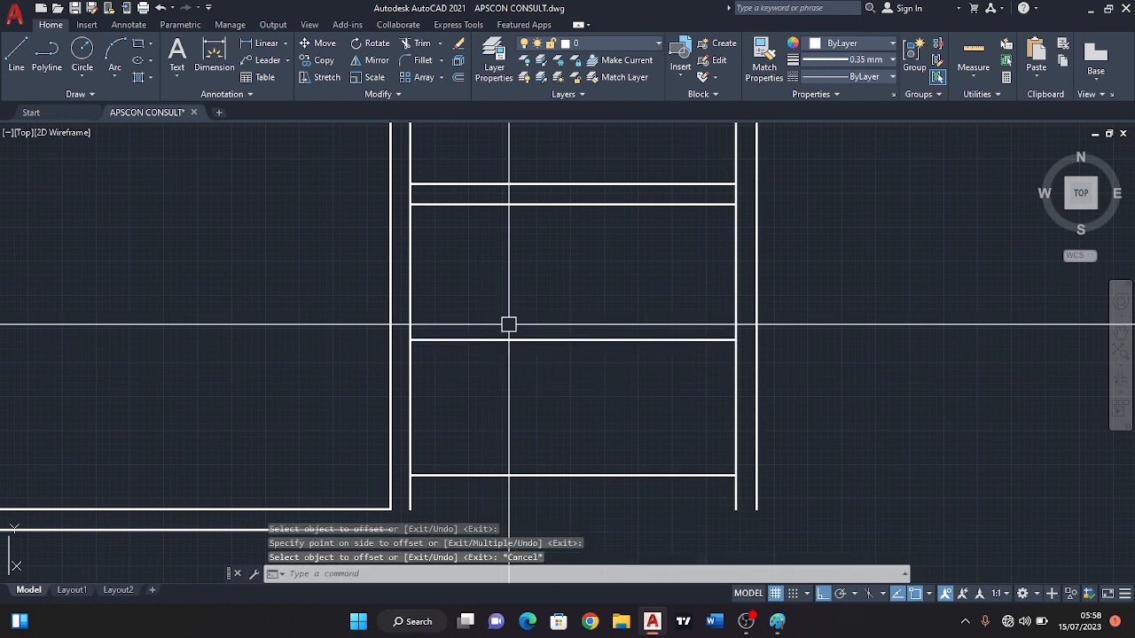
{"action": "key", "text": "ctrl+z"}
Offset the second partition line 150 downward for the partition's thickness.
{"action": "left_click", "coordinate": [459, 78]}
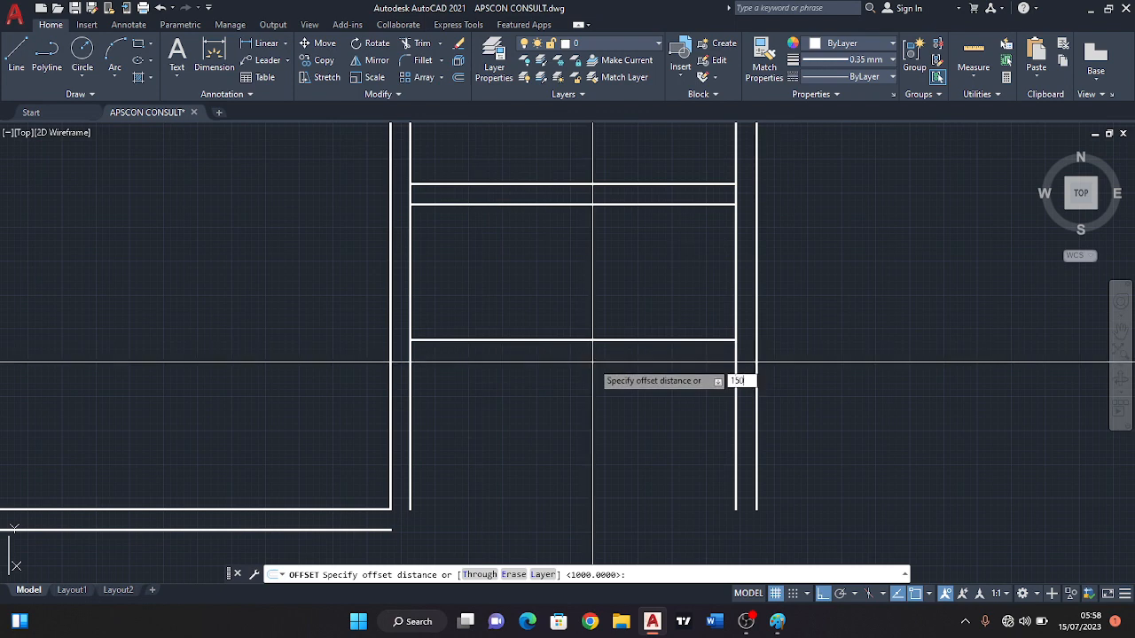
{"action": "key", "text": "Return"}
{"action": "left_click", "coordinate": [534, 339]}
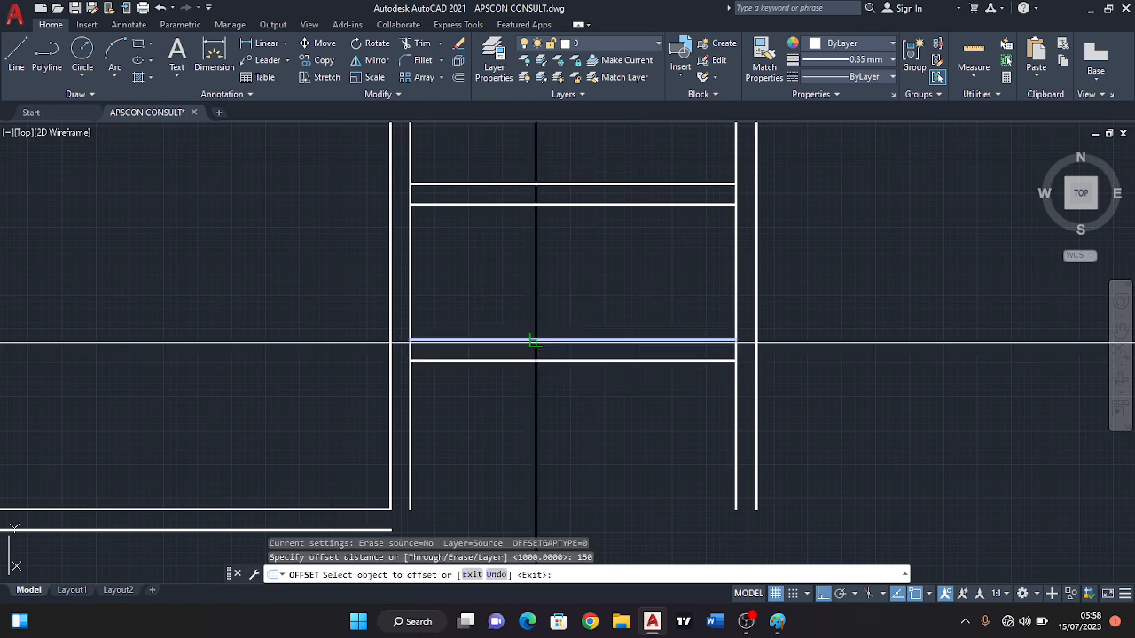
{"action": "left_click", "coordinate": [530, 383]}
{"action": "scroll", "coordinate": [532, 355], "scroll_direction": "down", "scroll_amount": 6}
{"action": "scroll", "coordinate": [515, 259], "scroll_direction": "up", "scroll_amount": 4}
{"action": "middle_click_drag", "start_coordinate": [516, 252], "coordinate": [552, 322]}
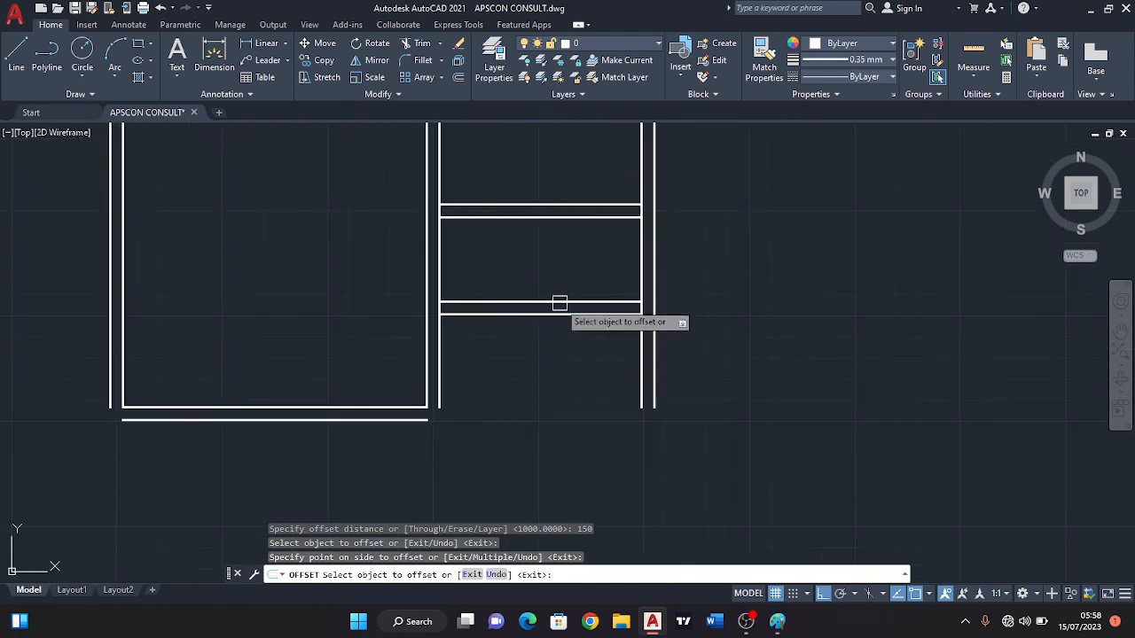
{"action": "key", "text": "Escape"}
{"action": "middle_click_drag", "start_coordinate": [486, 247], "coordinate": [525, 273]}
{"action": "scroll", "coordinate": [537, 289], "scroll_direction": "down", "scroll_amount": 1}
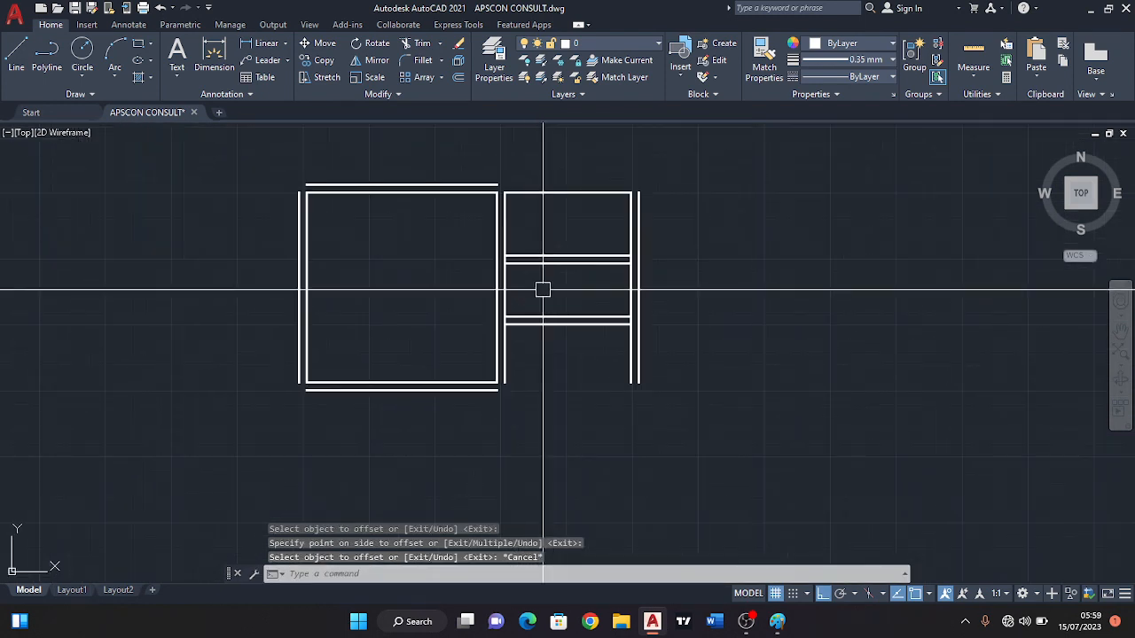
{"action": "scroll", "coordinate": [541, 294], "scroll_direction": "up", "scroll_amount": 2}
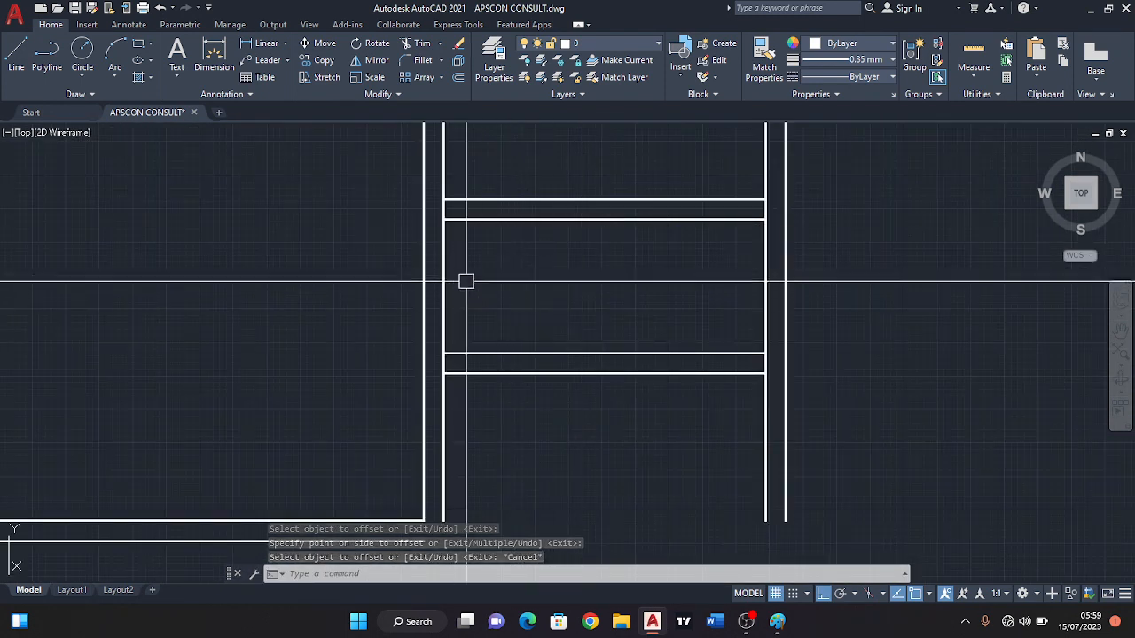
{"action": "scroll", "coordinate": [538, 301], "scroll_direction": "down", "scroll_amount": 1}
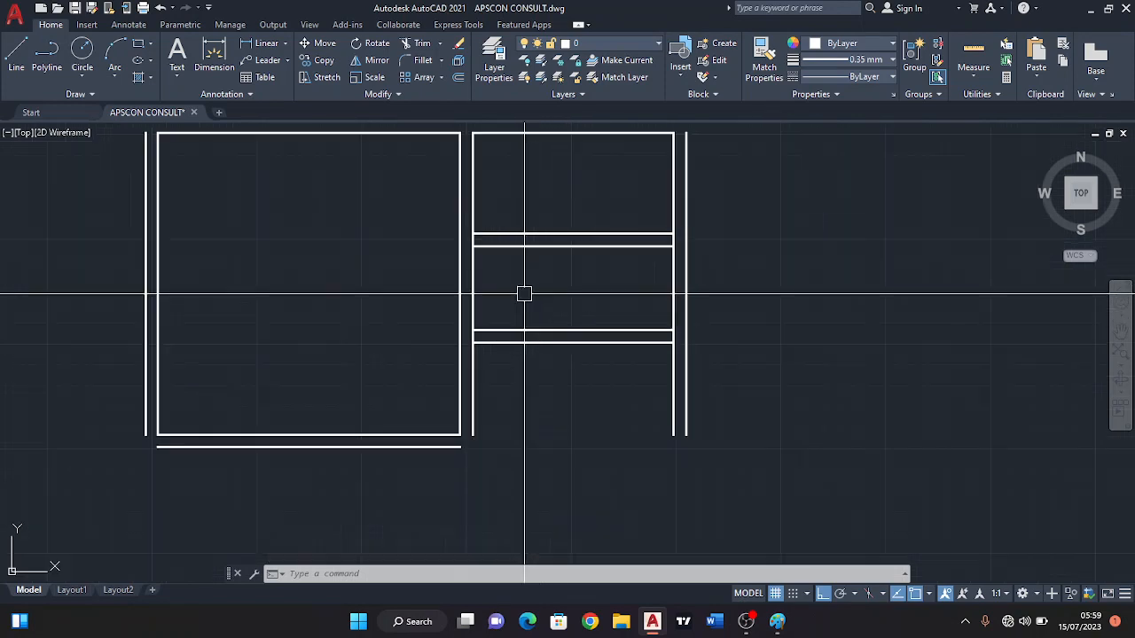
{"action": "middle_click_drag", "start_coordinate": [523, 293], "coordinate": [485, 258]}
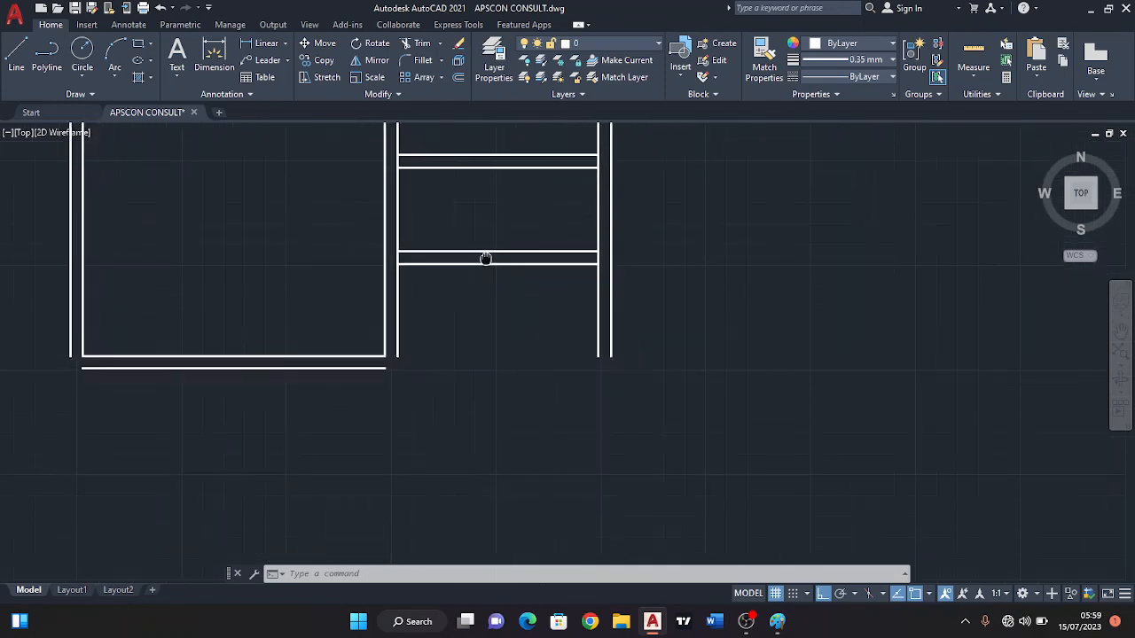
{"action": "scroll", "coordinate": [524, 314], "scroll_direction": "down", "scroll_amount": 4}
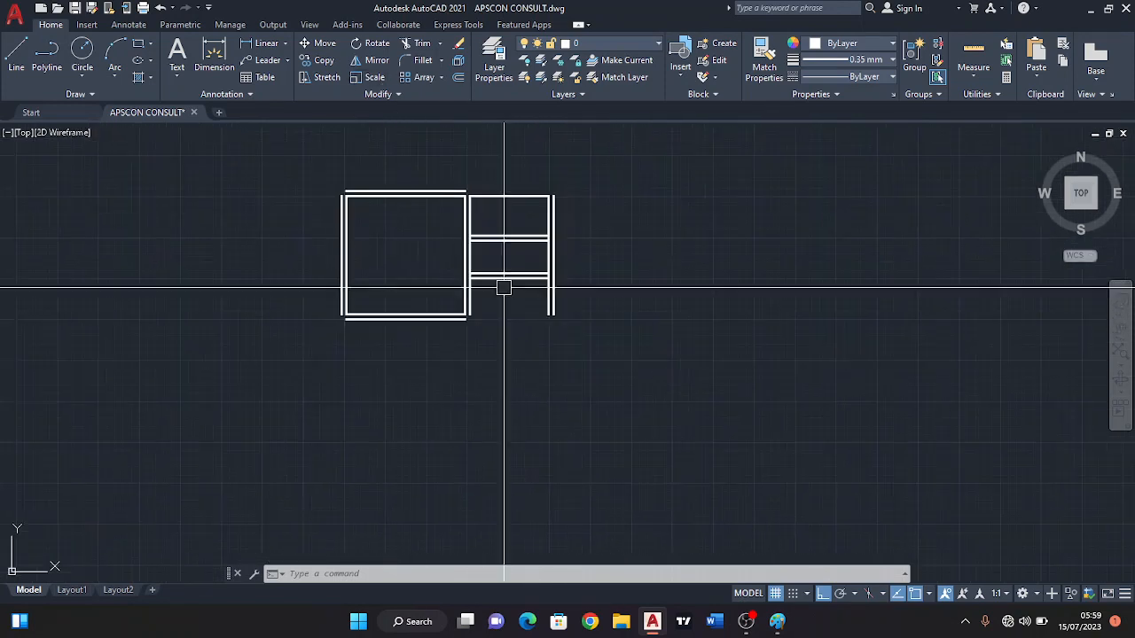
{"action": "scroll", "coordinate": [483, 334], "scroll_direction": "up", "scroll_amount": 4}
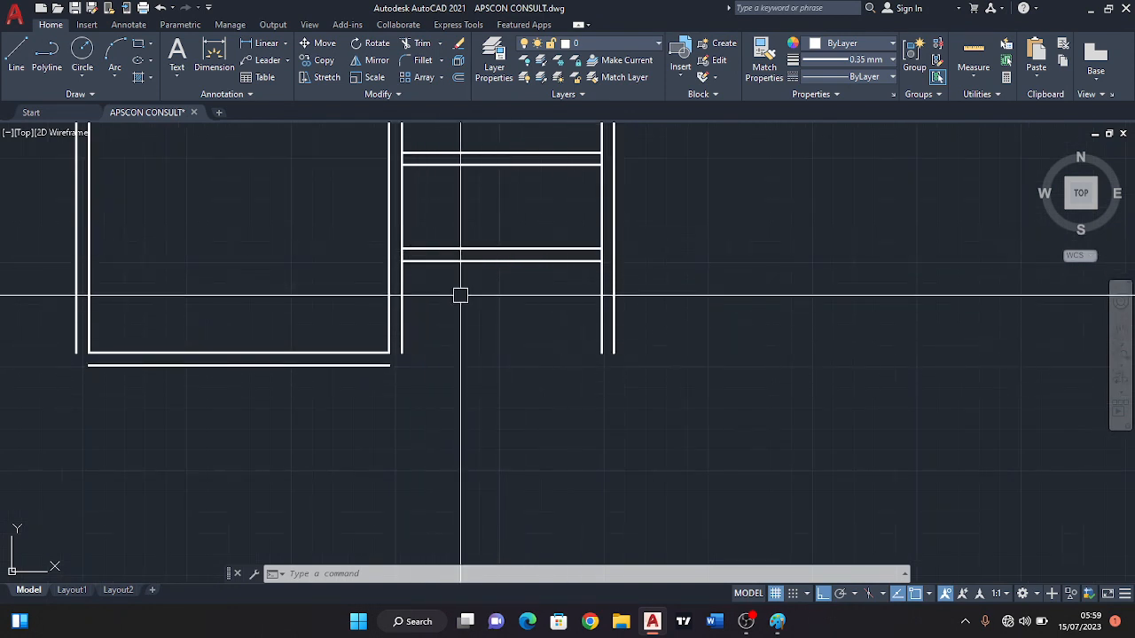
{"action": "scroll", "coordinate": [459, 296], "scroll_direction": "down", "scroll_amount": 2}
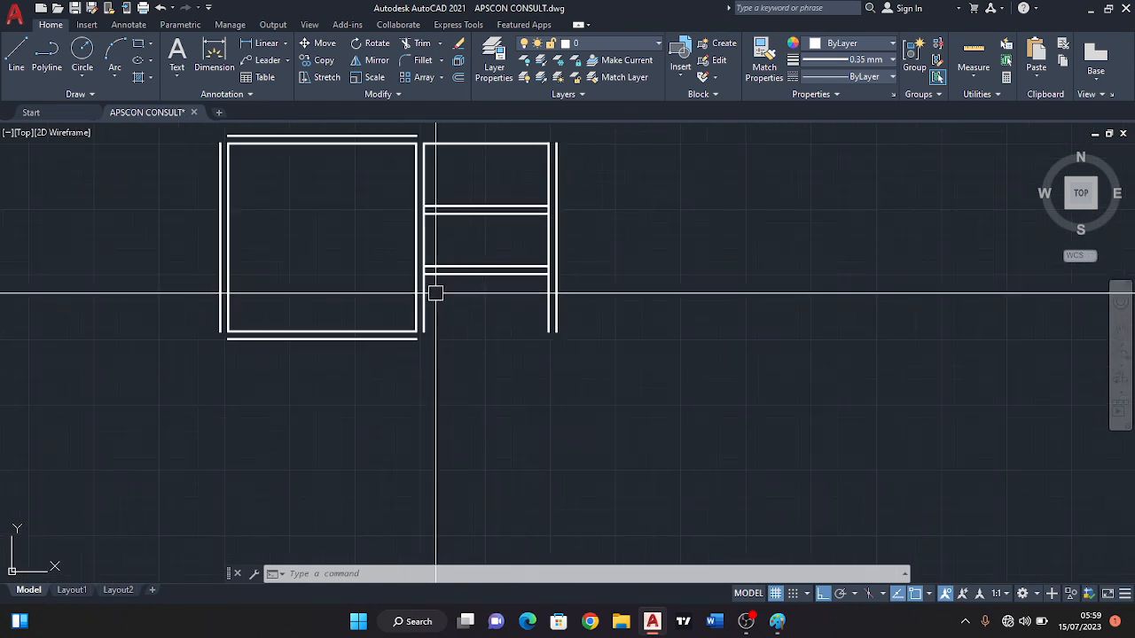
Offset the lower line of the second partition 2400 downward to mark the kitchen's bottom wall.
{"action": "left_click", "coordinate": [459, 78]}
{"action": "scroll", "coordinate": [478, 312], "scroll_direction": "up", "scroll_amount": 2}
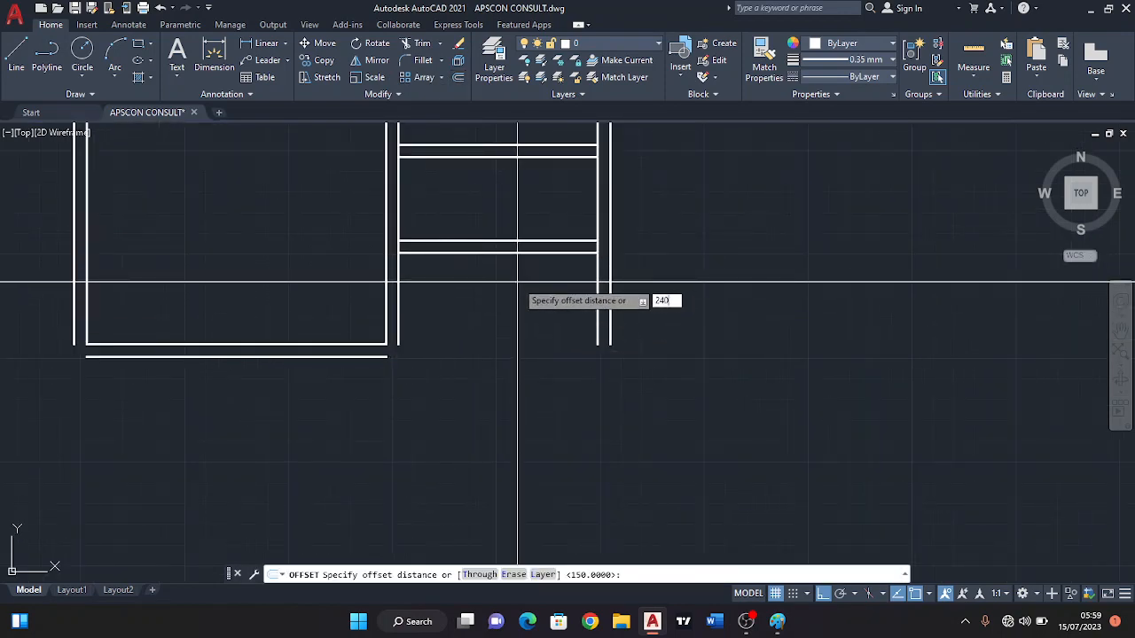
{"action": "type", "text": "2400"}
{"action": "key", "text": "Return"}
{"action": "left_click", "coordinate": [488, 252]}
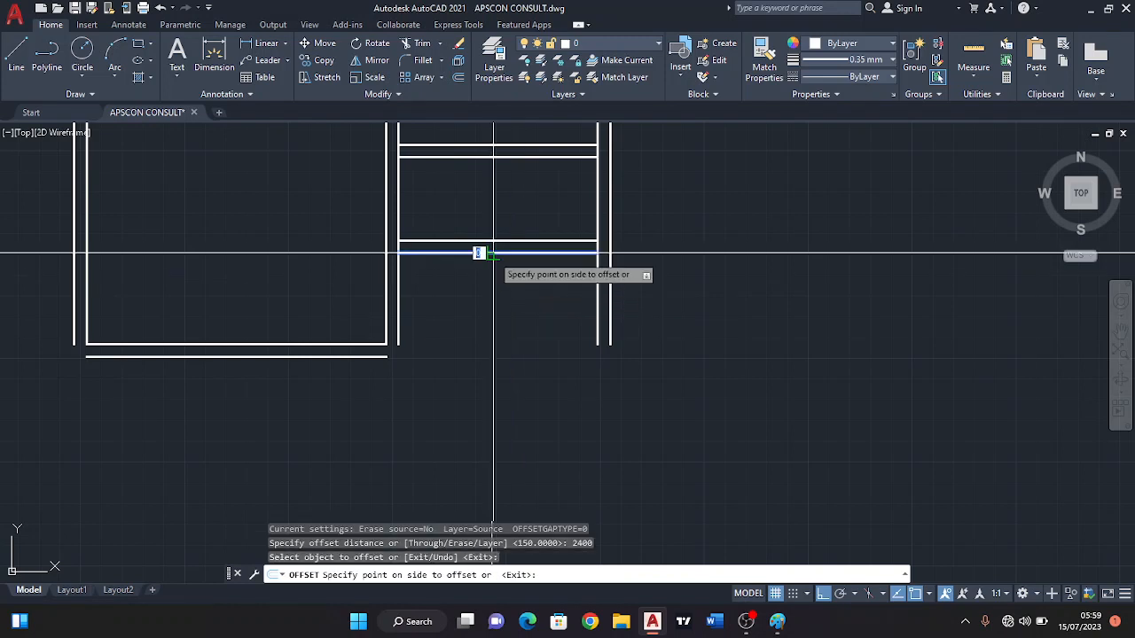
{"action": "left_click", "coordinate": [496, 325]}
{"action": "scroll", "coordinate": [500, 331], "scroll_direction": "down", "scroll_amount": 2}
{"action": "key", "text": "Return"}
{"action": "key", "text": "Return"}
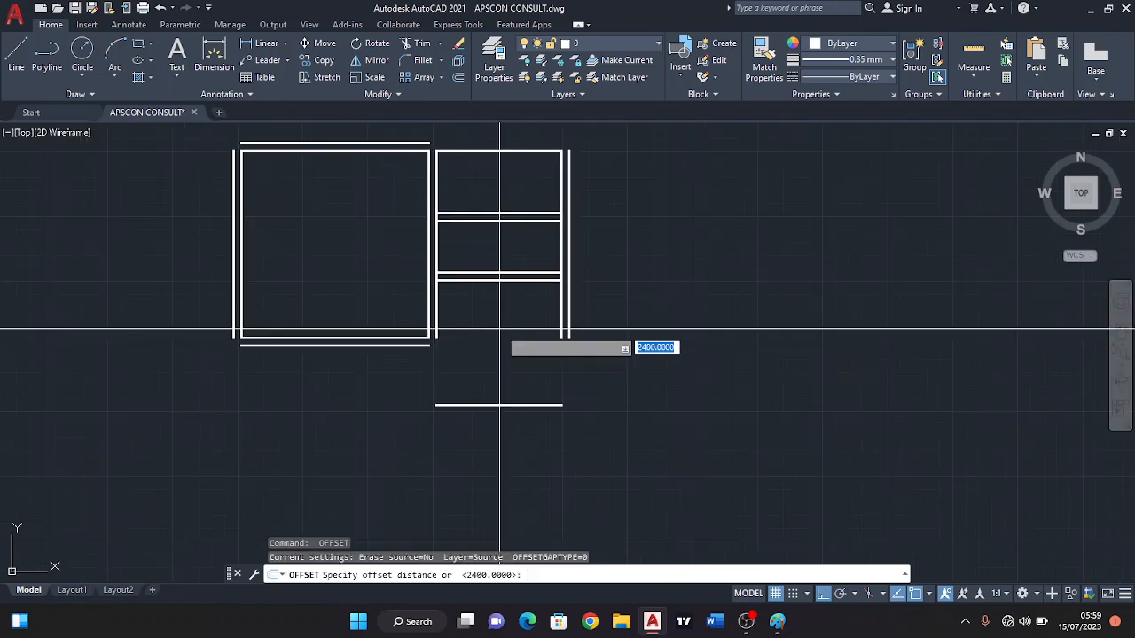
{"action": "scroll", "coordinate": [502, 337], "scroll_direction": "up", "scroll_amount": 2}
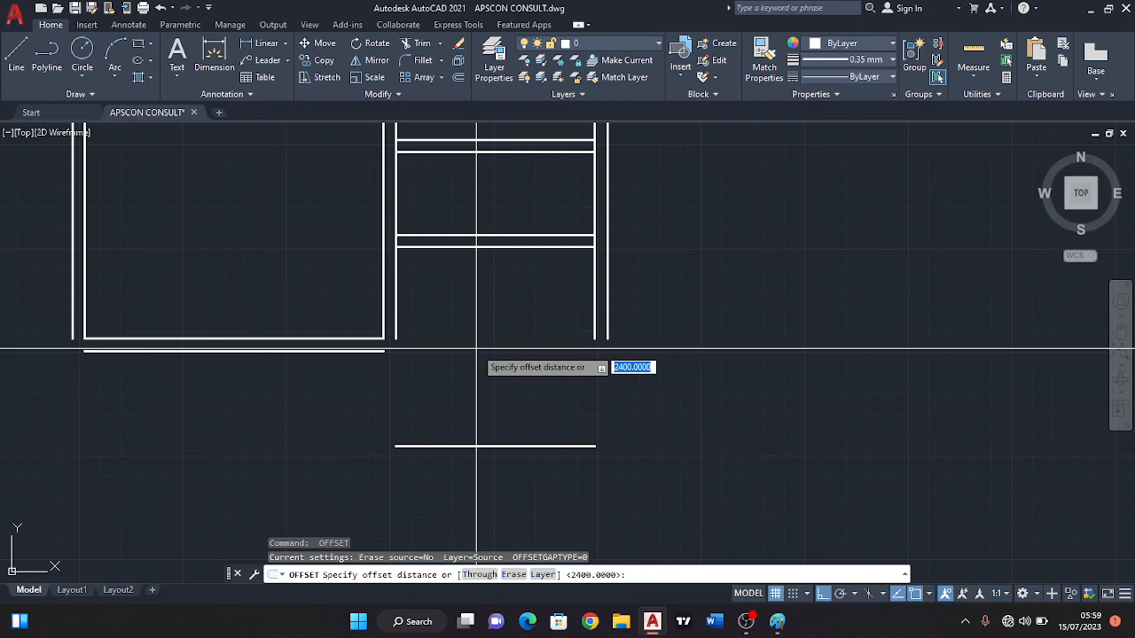
{"action": "key", "text": "Escape"}
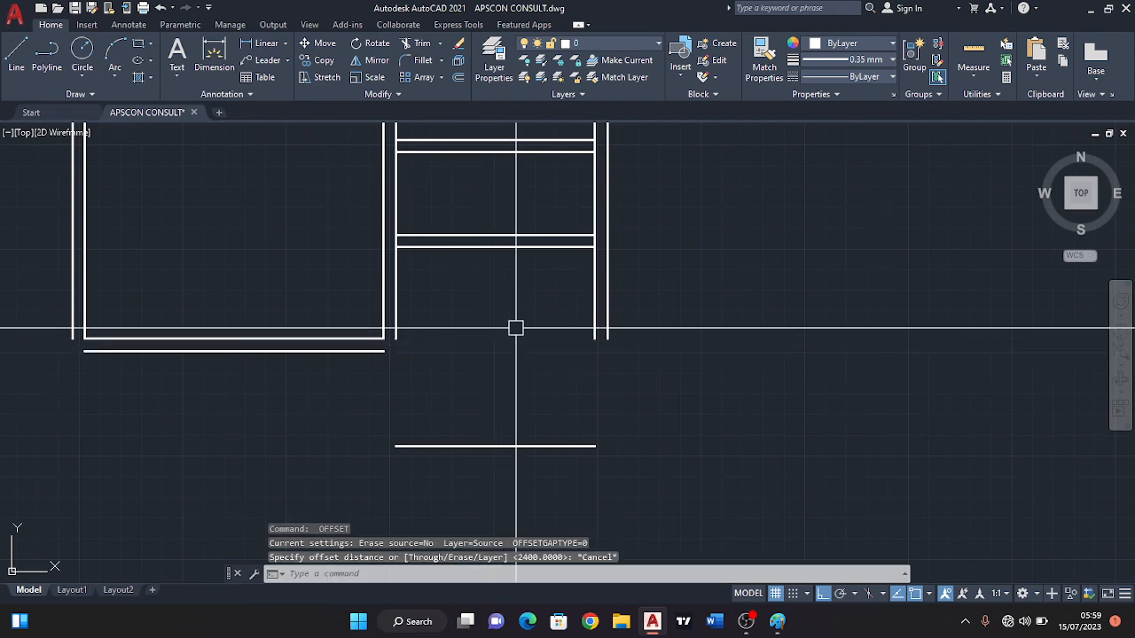
Offset the kitchen's bottom wall line 150 downward for the wall's thickness.
{"action": "left_click", "coordinate": [459, 78]}
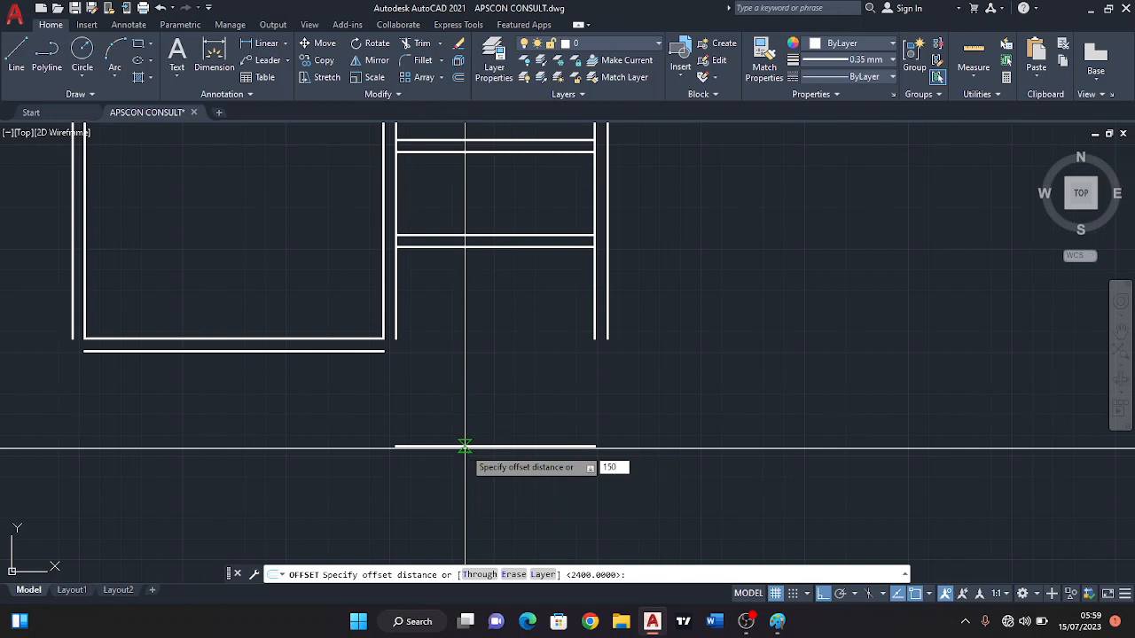
{"action": "key", "text": "Return"}
{"action": "left_click", "coordinate": [463, 448]}
{"action": "left_click", "coordinate": [470, 465]}
{"action": "middle_click_drag", "start_coordinate": [544, 370], "coordinate": [580, 335]}
{"action": "key", "text": "Escape"}
{"action": "scroll", "coordinate": [481, 372], "scroll_direction": "down", "scroll_amount": 2}
{"action": "middle_click_drag", "start_coordinate": [487, 301], "coordinate": [489, 338]}
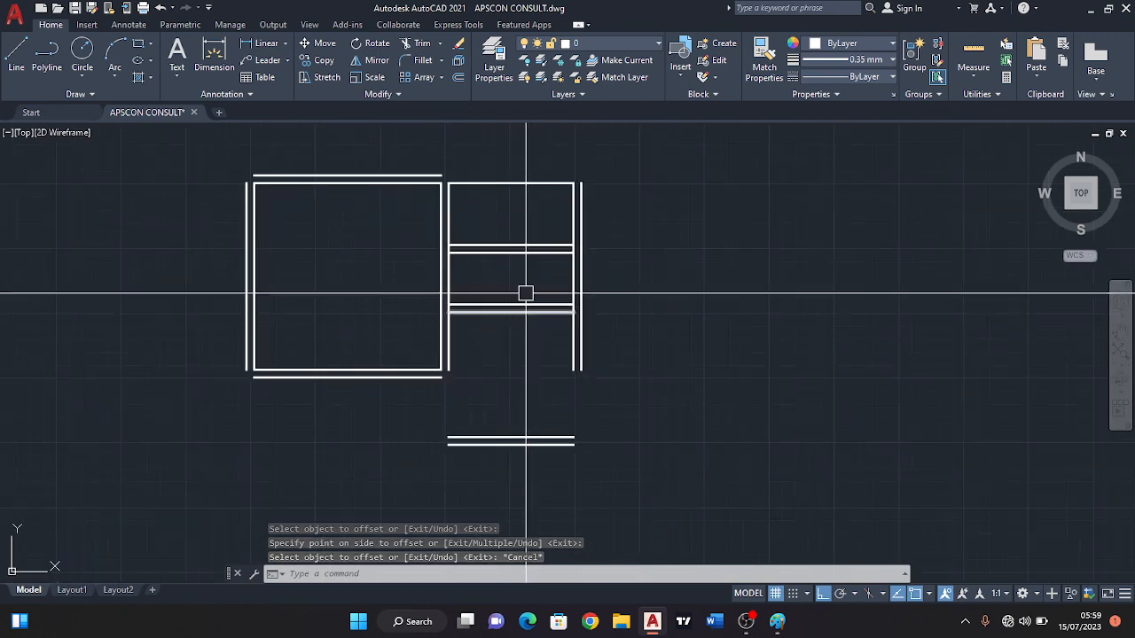
Fillet the plan's top outer wall line with the right and left outer wall lines to close both upper corners.
{"action": "left_click", "coordinate": [415, 60]}
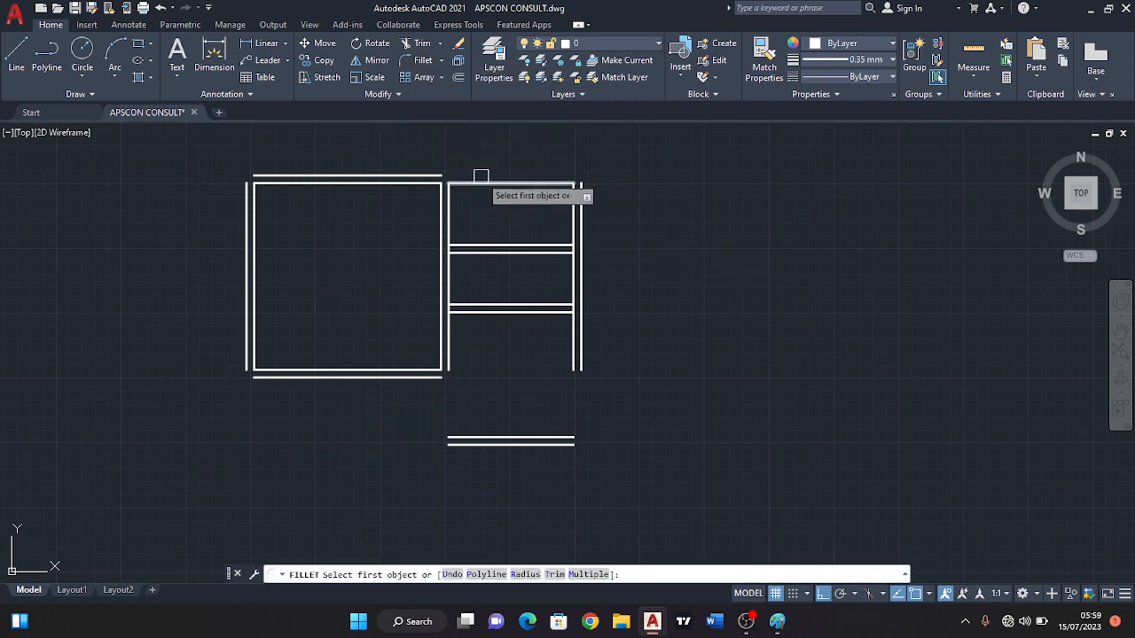
{"action": "scroll", "coordinate": [470, 178], "scroll_direction": "up", "scroll_amount": 2}
{"action": "left_click", "coordinate": [425, 172]}
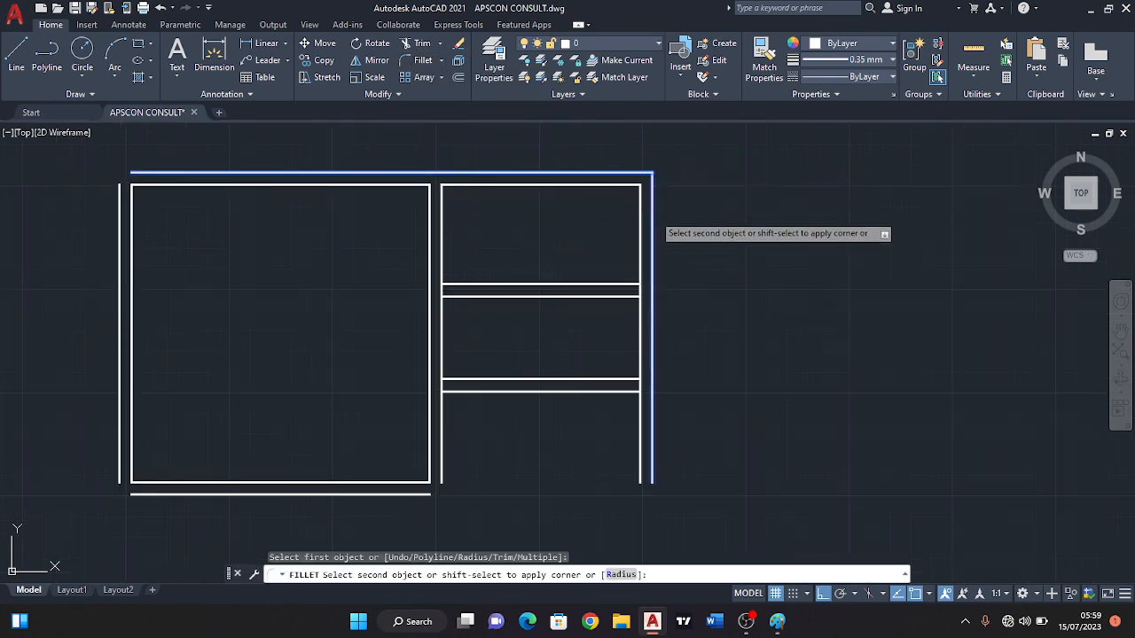
{"action": "left_click", "coordinate": [653, 215]}
{"action": "middle_click_drag", "start_coordinate": [501, 238], "coordinate": [621, 251]}
{"action": "key", "text": "space"}
{"action": "left_click", "coordinate": [284, 184]}
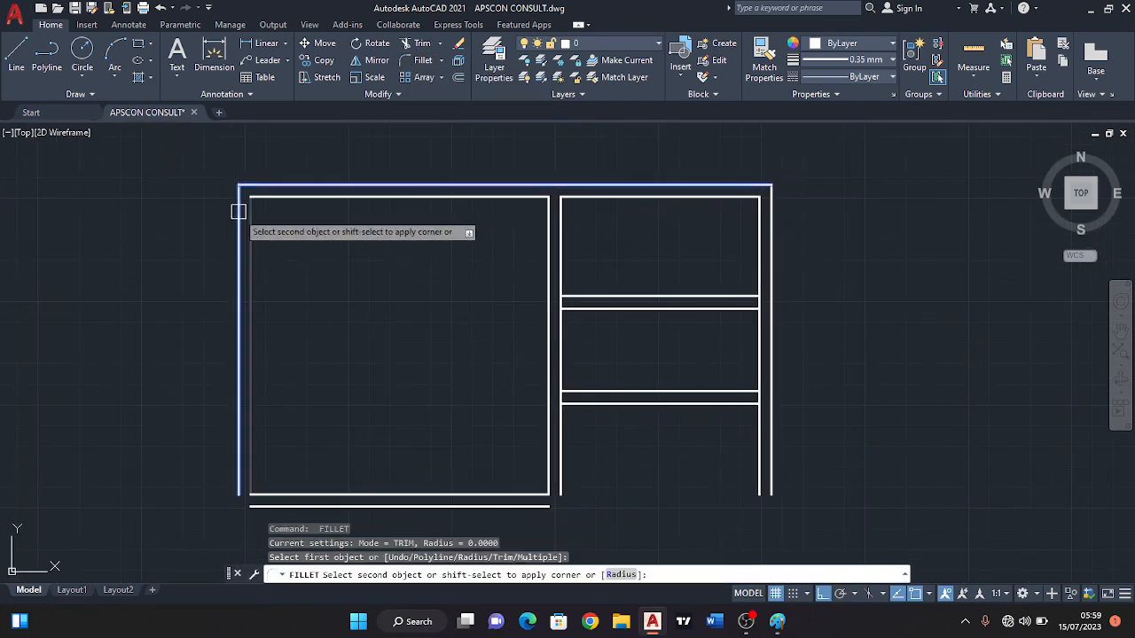
{"action": "left_click", "coordinate": [240, 212]}
Fillet the bedroom's bottom outer wall line with the left outer wall line and with the kitchen's left inner line.
{"action": "middle_click_drag", "start_coordinate": [331, 514], "coordinate": [332, 378]}
{"action": "scroll", "coordinate": [328, 372], "scroll_direction": "up", "scroll_amount": 2}
{"action": "left_click", "coordinate": [250, 352]}
{"action": "key", "text": "space"}
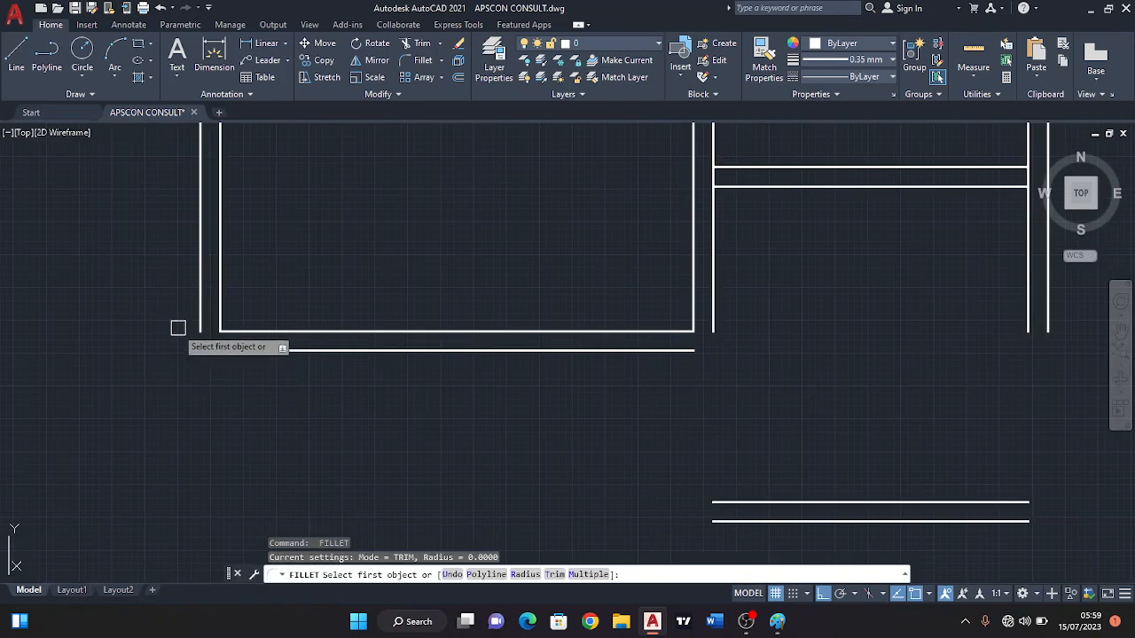
{"action": "left_click", "coordinate": [197, 327]}
{"action": "left_click", "coordinate": [328, 350]}
{"action": "scroll", "coordinate": [358, 336], "scroll_direction": "down", "scroll_amount": 2}
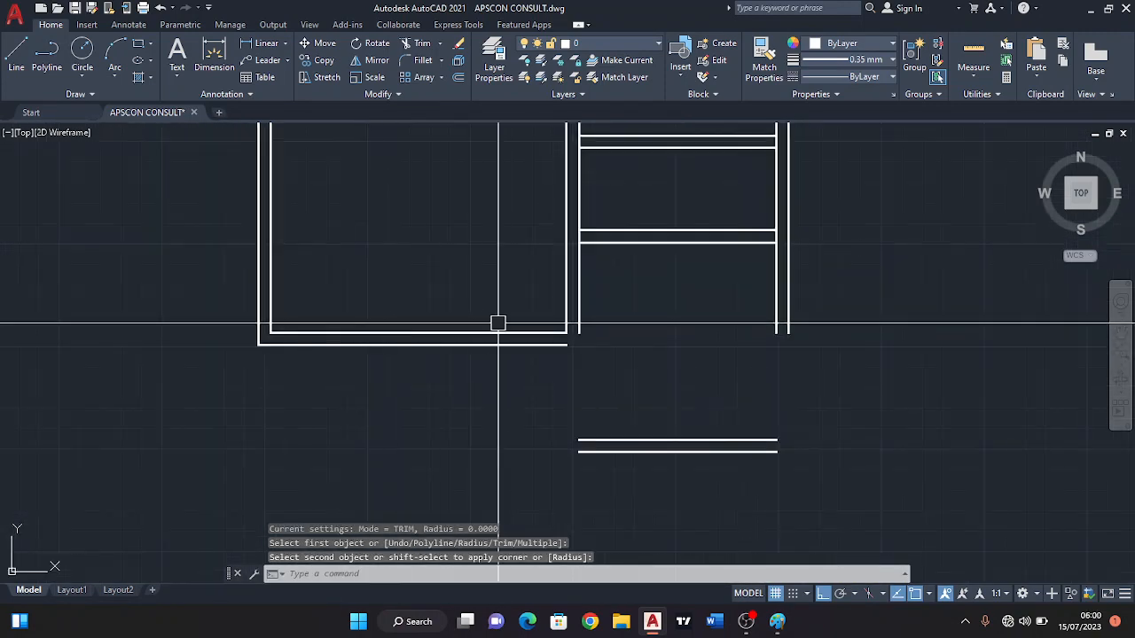
{"action": "scroll", "coordinate": [558, 351], "scroll_direction": "up", "scroll_amount": 4}
{"action": "key", "text": "space"}
{"action": "left_click", "coordinate": [618, 294]}
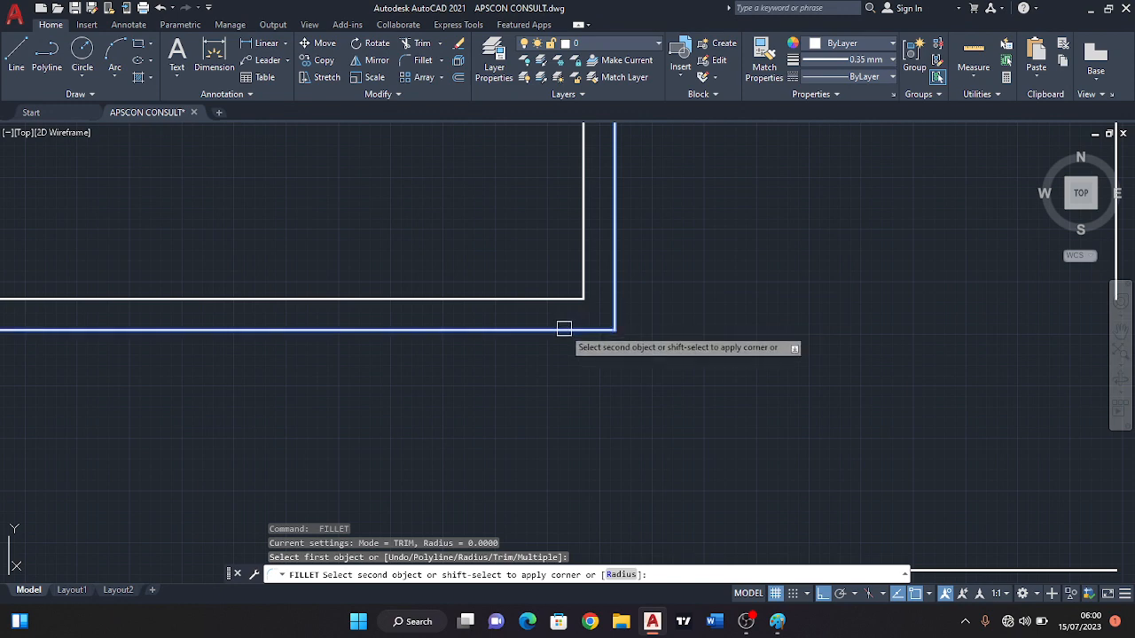
{"action": "left_click", "coordinate": [563, 328]}
Fillet the inner and outer wall lines at the kitchen's lower-left corner, extending the shared wall down to the bottom wall.
{"action": "scroll", "coordinate": [564, 329], "scroll_direction": "down", "scroll_amount": 2}
{"action": "key", "text": "space"}
{"action": "left_click", "coordinate": [626, 461]}
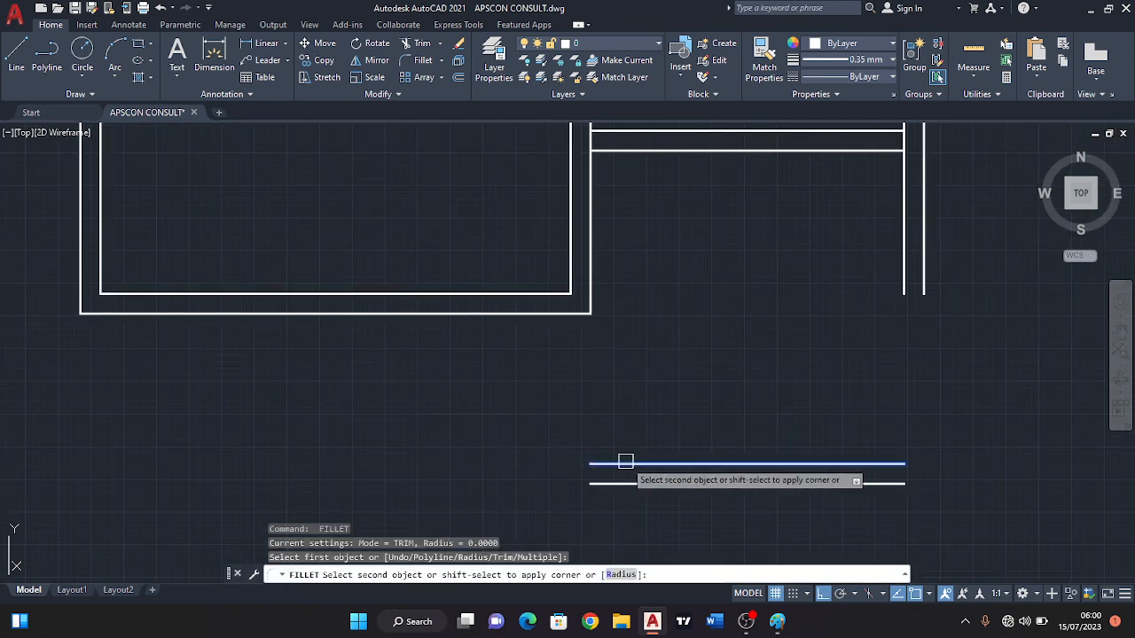
{"action": "left_click", "coordinate": [591, 270]}
{"action": "key", "text": "space"}
{"action": "left_click", "coordinate": [570, 260]}
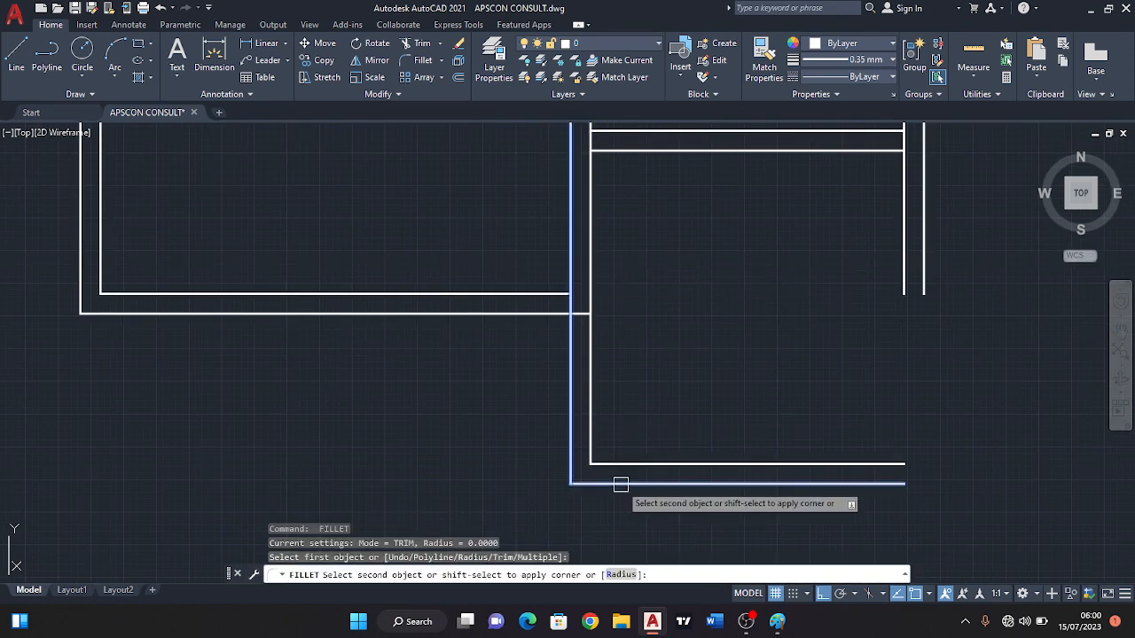
{"action": "left_click", "coordinate": [620, 485]}
Fillet the inner and outer wall lines at the kitchen's lower-right corner.
{"action": "scroll", "coordinate": [683, 393], "scroll_direction": "down", "scroll_amount": 2}
{"action": "key", "text": "space"}
{"action": "left_click", "coordinate": [700, 308]}
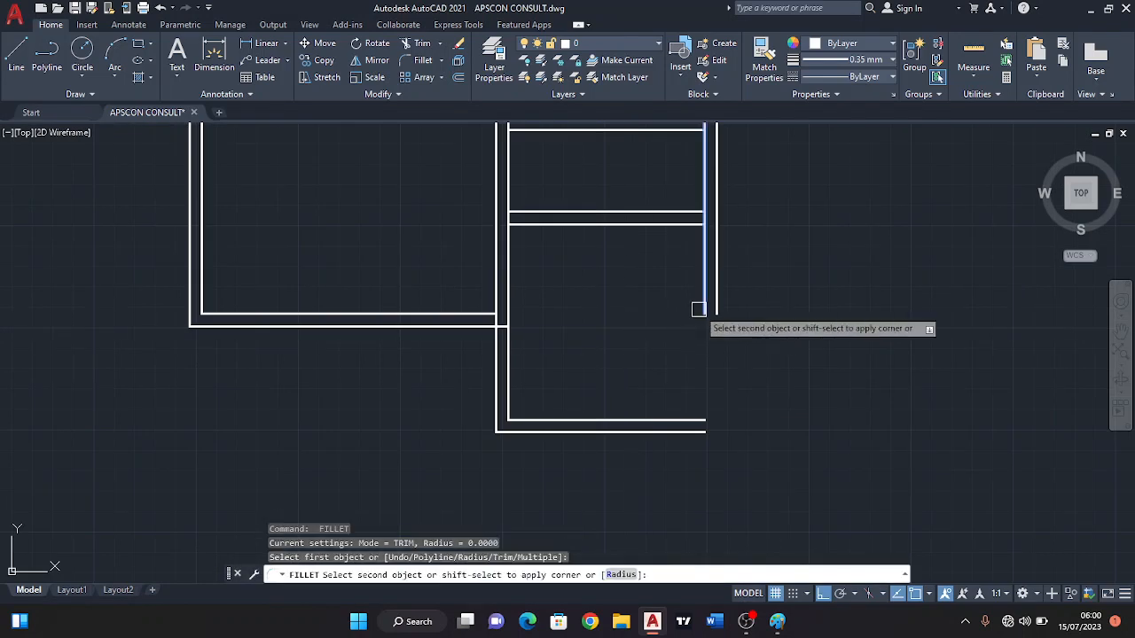
{"action": "left_click", "coordinate": [654, 420]}
{"action": "key", "text": "space"}
{"action": "left_click", "coordinate": [716, 307]}
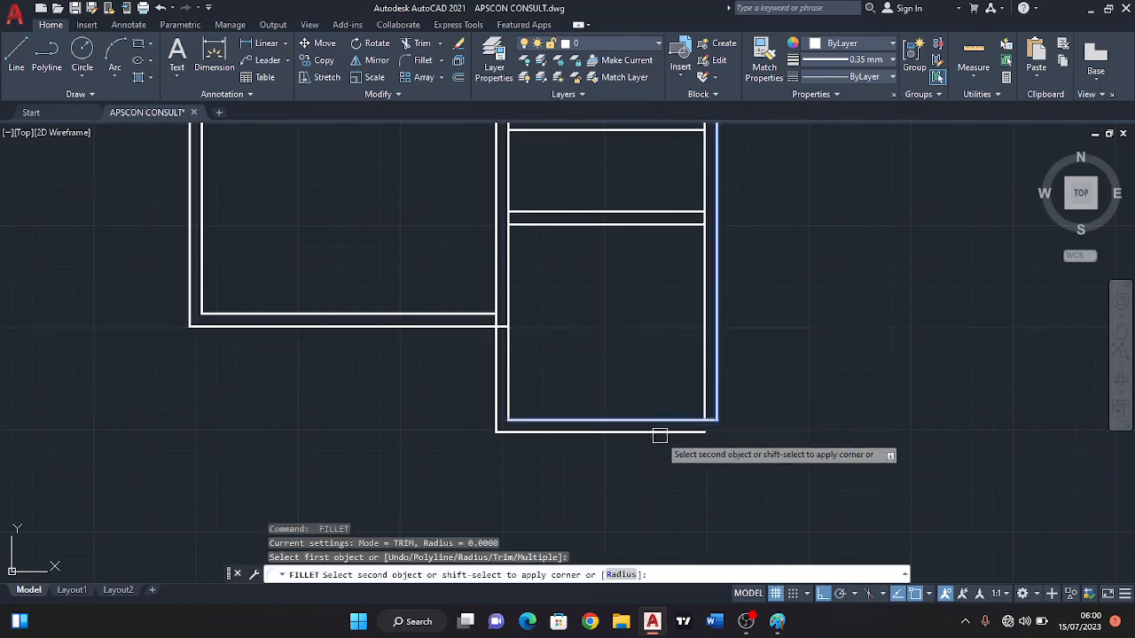
{"action": "left_click", "coordinate": [659, 432]}
Offset the kitchen's left outer wall line 2400 to the left to mark the veranda's width below the bedroom.
{"action": "scroll", "coordinate": [659, 426], "scroll_direction": "down", "scroll_amount": 3}
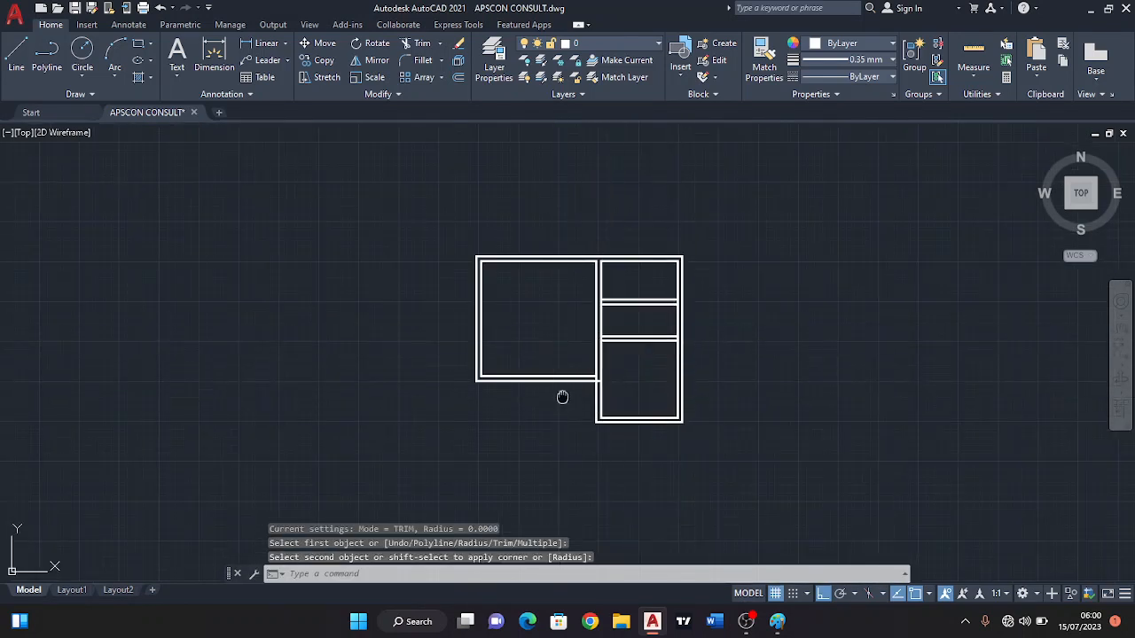
{"action": "middle_click_drag", "start_coordinate": [562, 397], "coordinate": [563, 365]}
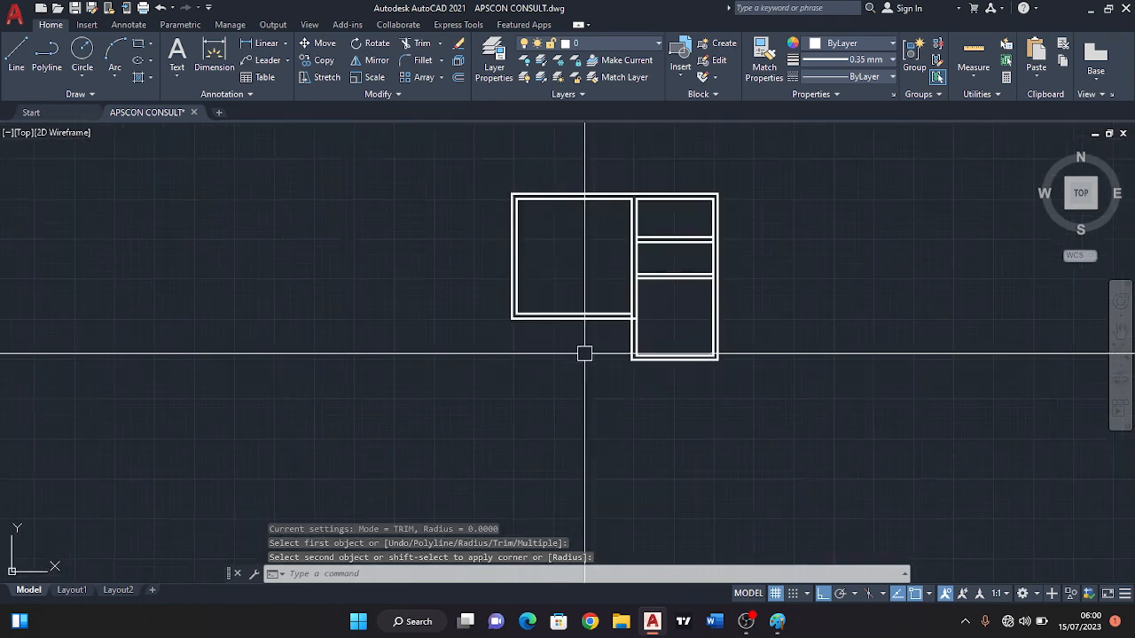
{"action": "scroll", "coordinate": [674, 359], "scroll_direction": "up", "scroll_amount": 3}
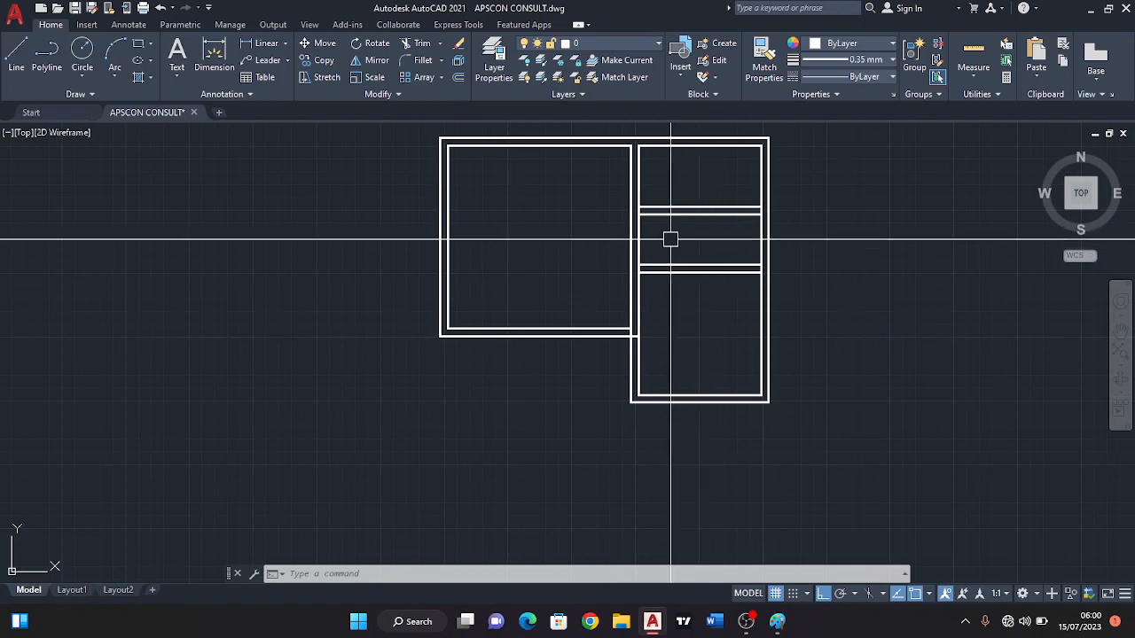
{"action": "middle_click_drag", "start_coordinate": [683, 243], "coordinate": [638, 271]}
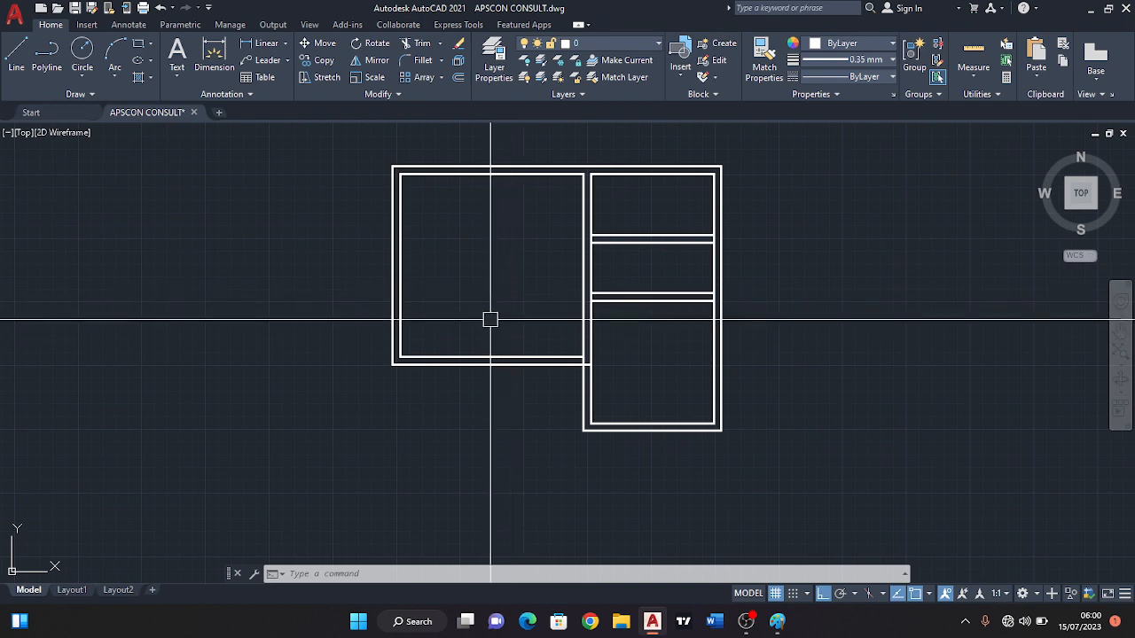
{"action": "scroll", "coordinate": [503, 358], "scroll_direction": "up", "scroll_amount": 2}
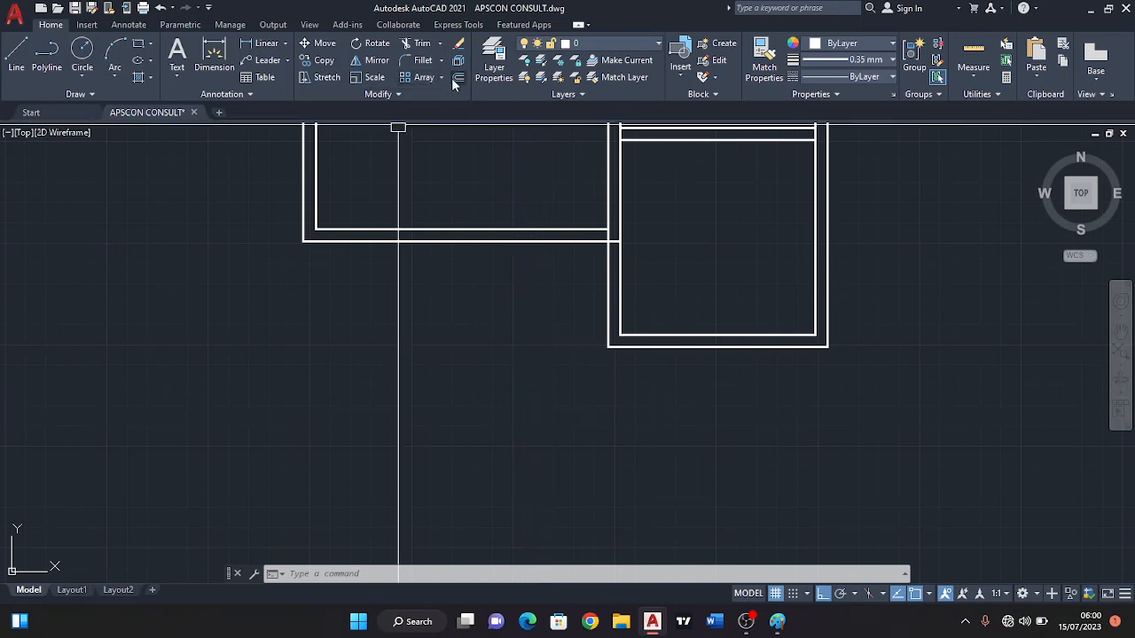
{"action": "key", "text": "Return"}
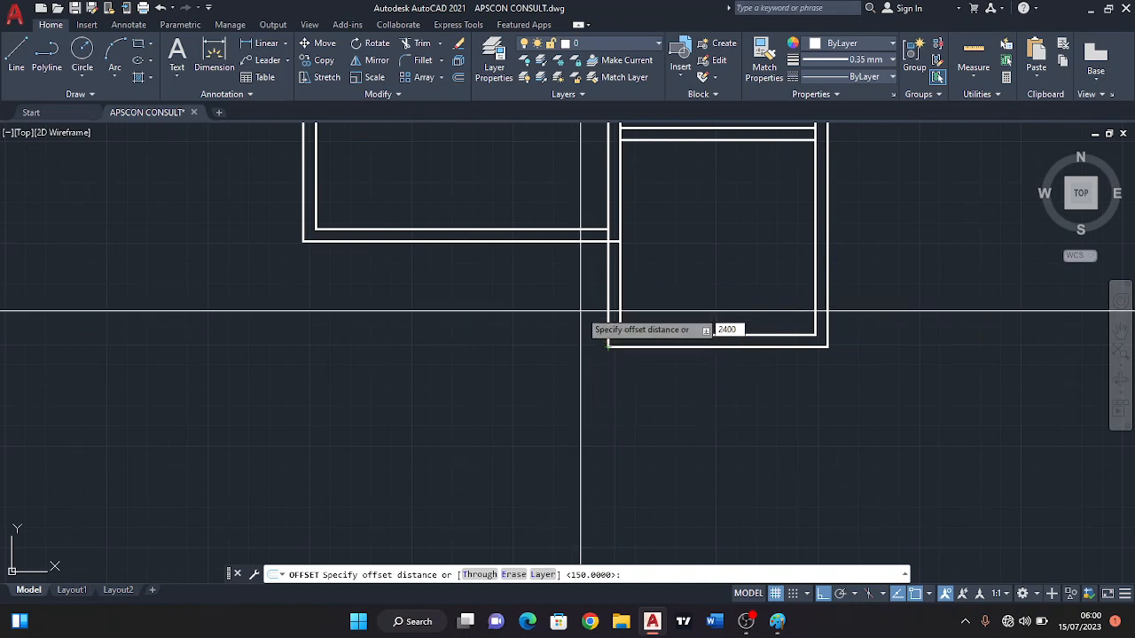
{"action": "key", "text": "Return"}
{"action": "left_click", "coordinate": [603, 295]}
{"action": "left_click", "coordinate": [560, 289]}
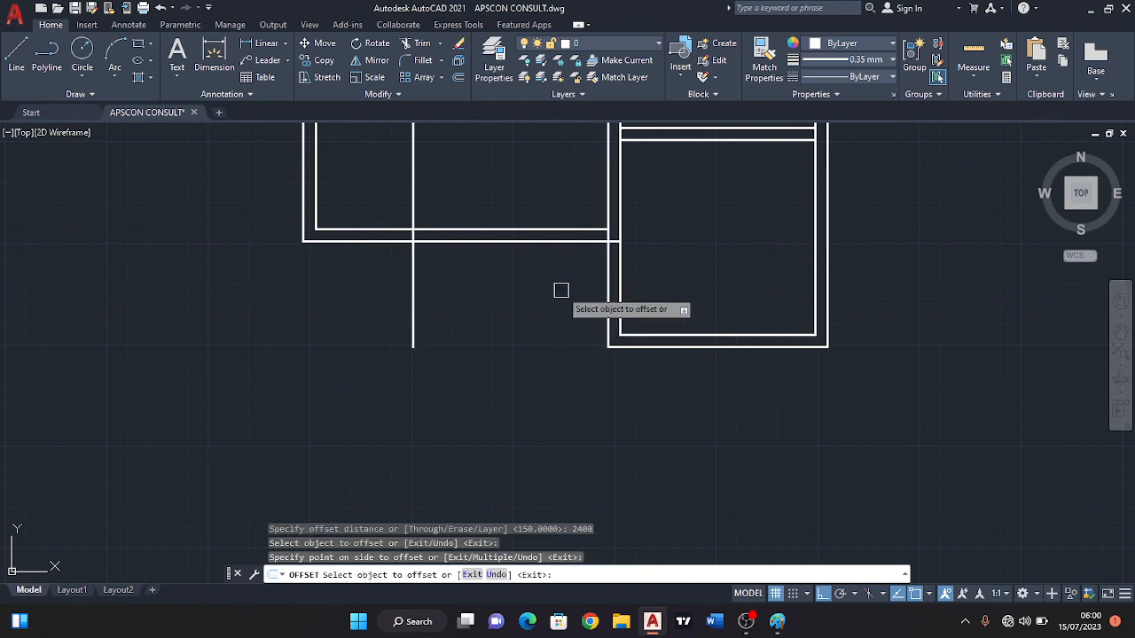
{"action": "key", "text": "Return"}
{"action": "key", "text": "Return"}
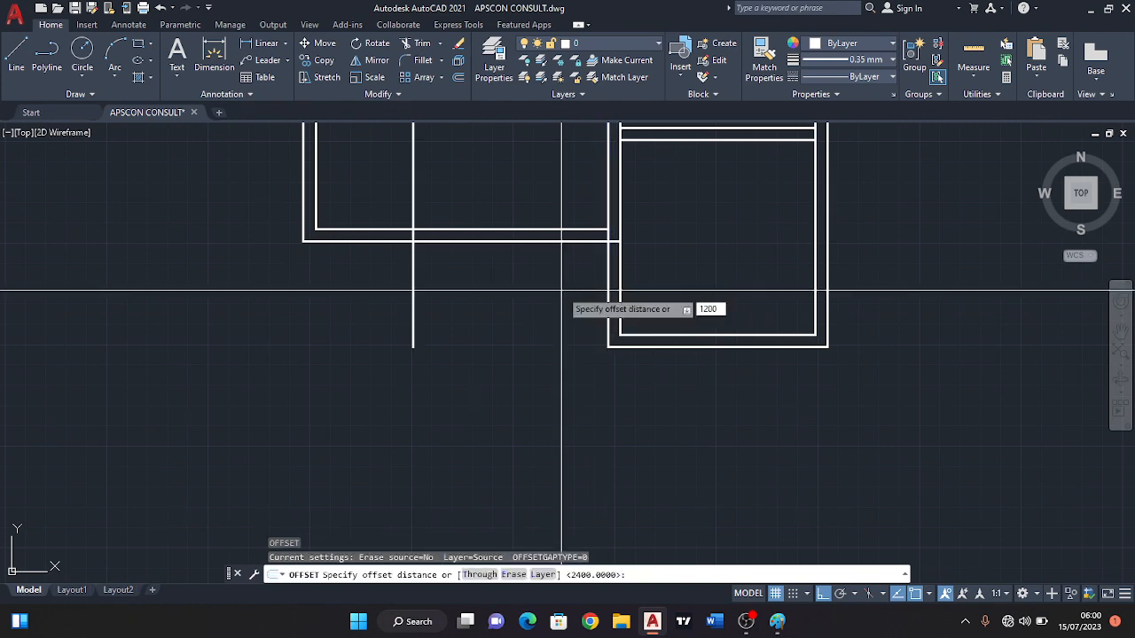
Try offsetting the bedroom's bottom outer wall line 1200 downward, and erase the offset line.
{"action": "key", "text": "Return"}
{"action": "left_click", "coordinate": [539, 240]}
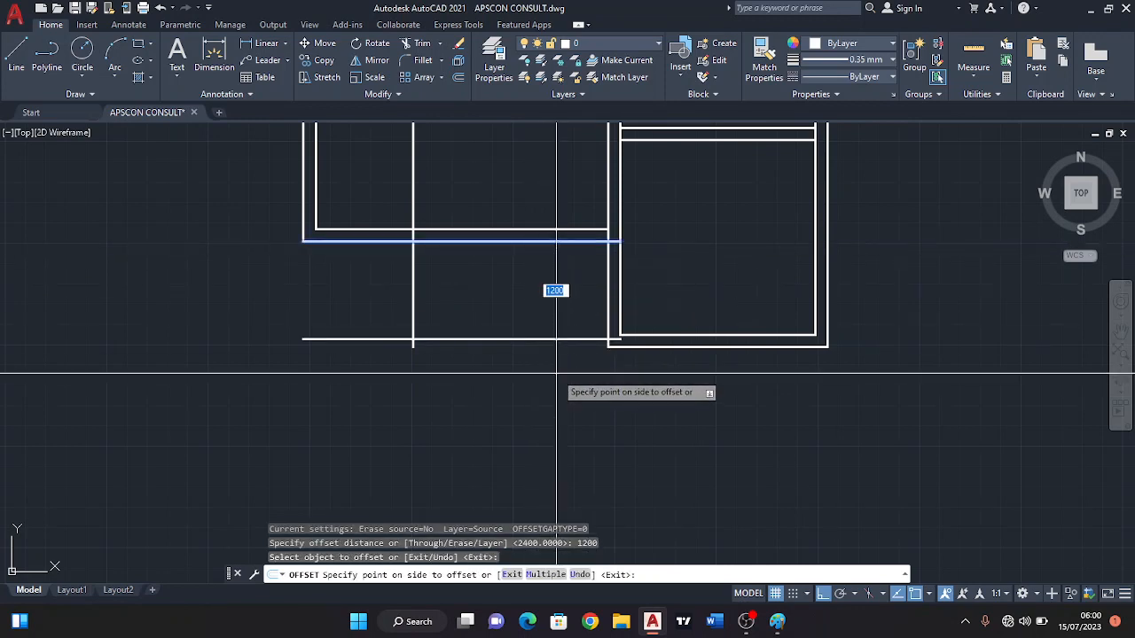
{"action": "left_click", "coordinate": [557, 373]}
{"action": "scroll", "coordinate": [565, 319], "scroll_direction": "up", "scroll_amount": 4}
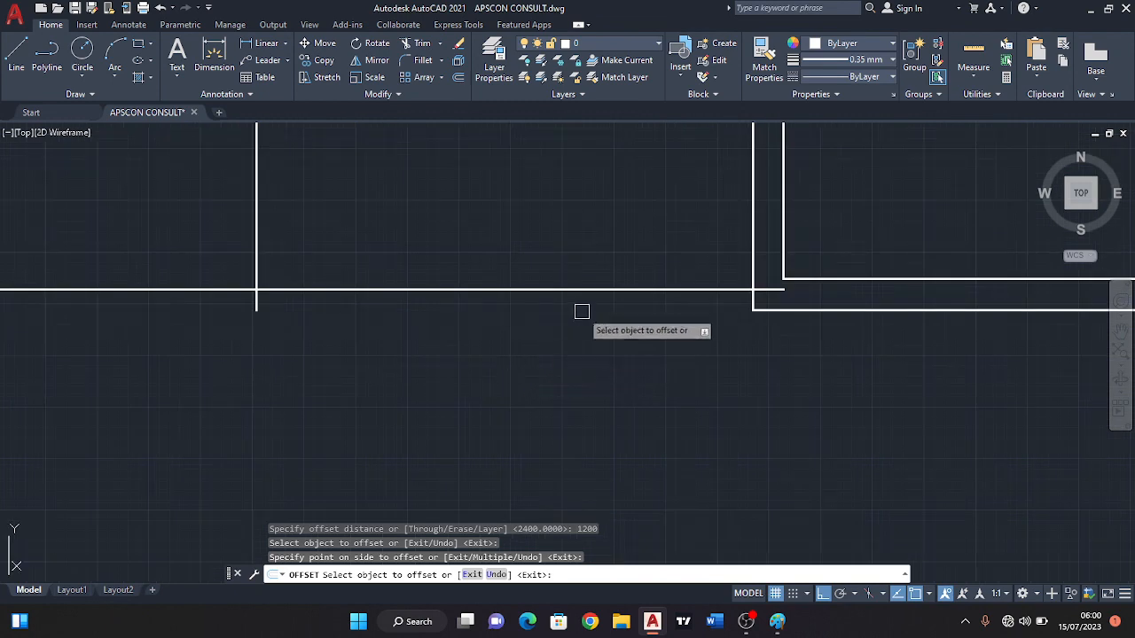
{"action": "key", "text": "Escape"}
{"action": "scroll", "coordinate": [565, 306], "scroll_direction": "down", "scroll_amount": 3}
{"action": "left_click", "coordinate": [550, 299]}
{"action": "left_click", "coordinate": [553, 331]}
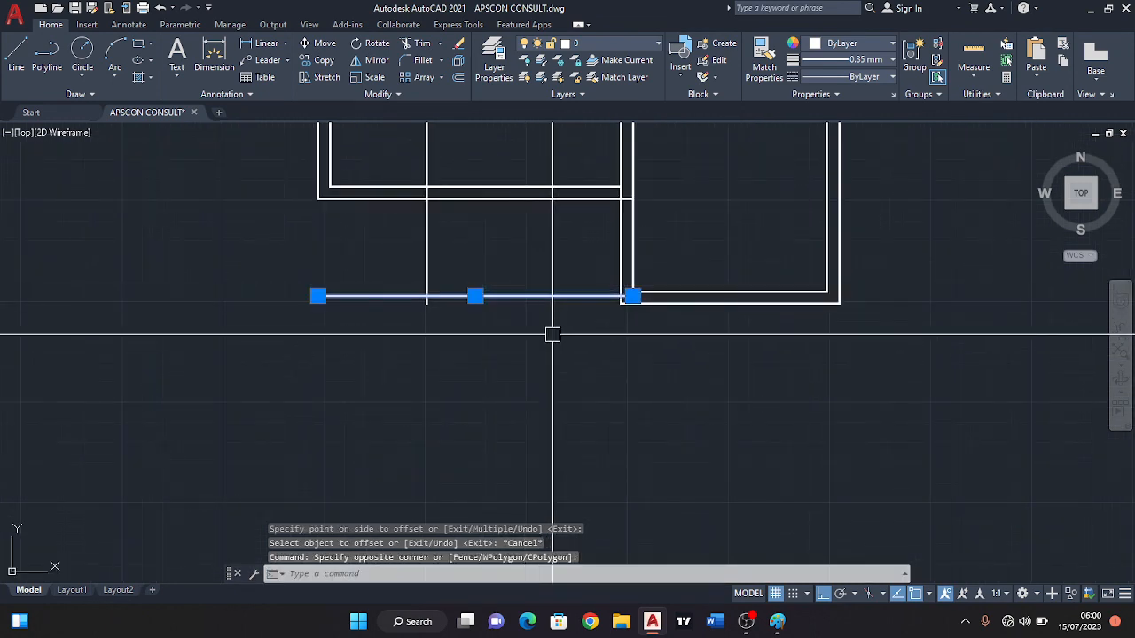
{"action": "left_click", "coordinate": [458, 44]}
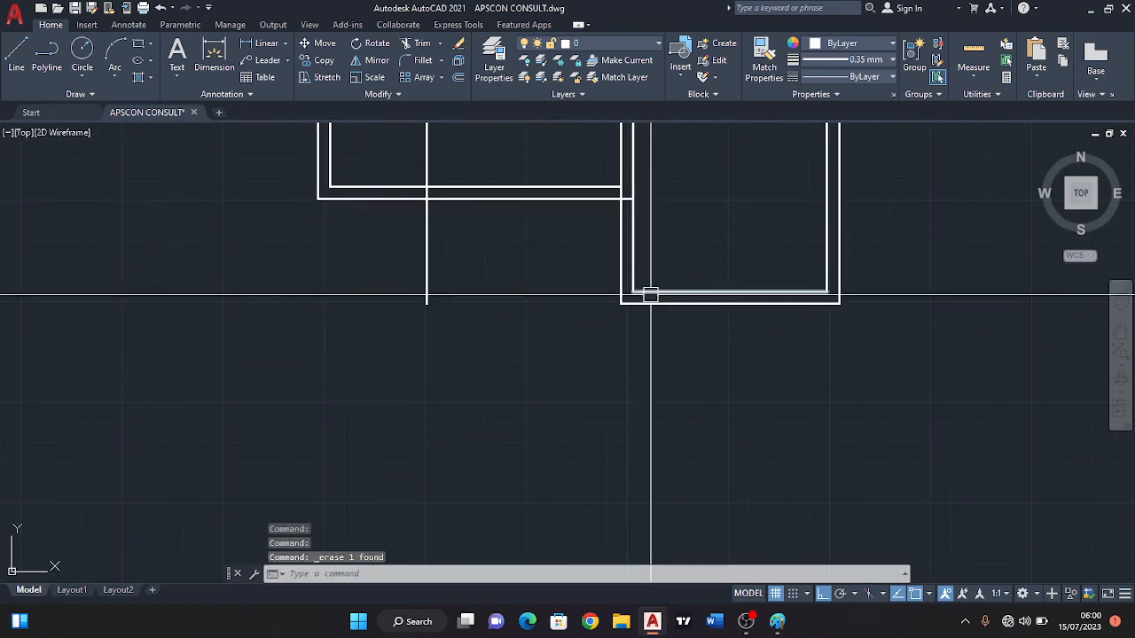
Stretch the lower end of the veranda's vertical line straight down past the level of the kitchen's bottom wall.
{"action": "middle_click_drag", "start_coordinate": [640, 300], "coordinate": [650, 315]}
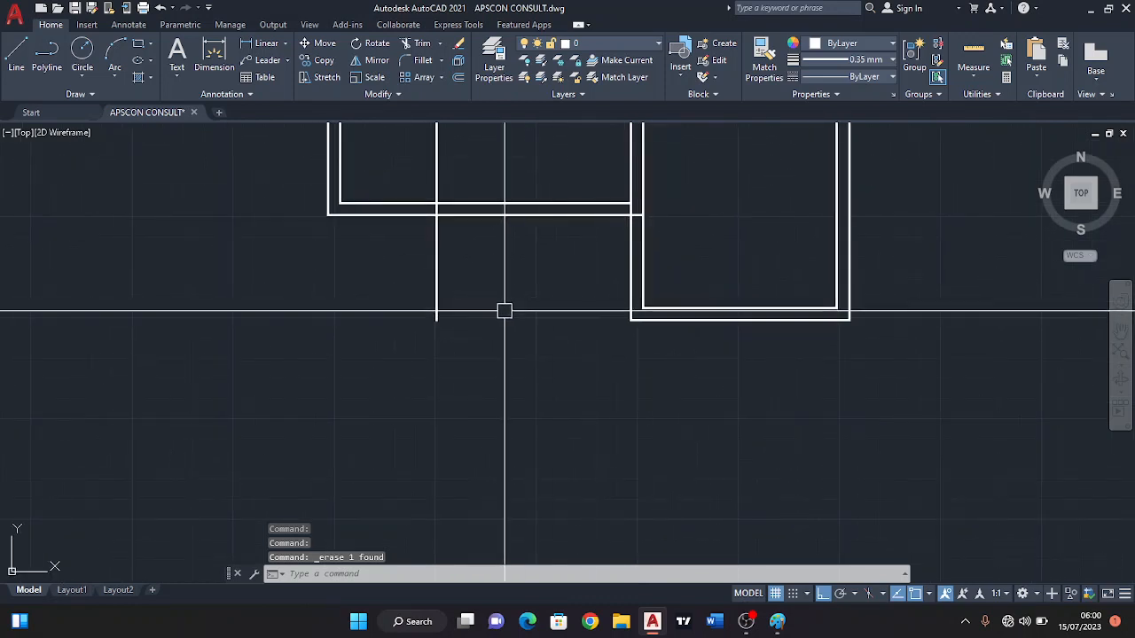
{"action": "left_click", "coordinate": [444, 321]}
{"action": "left_click", "coordinate": [436, 319]}
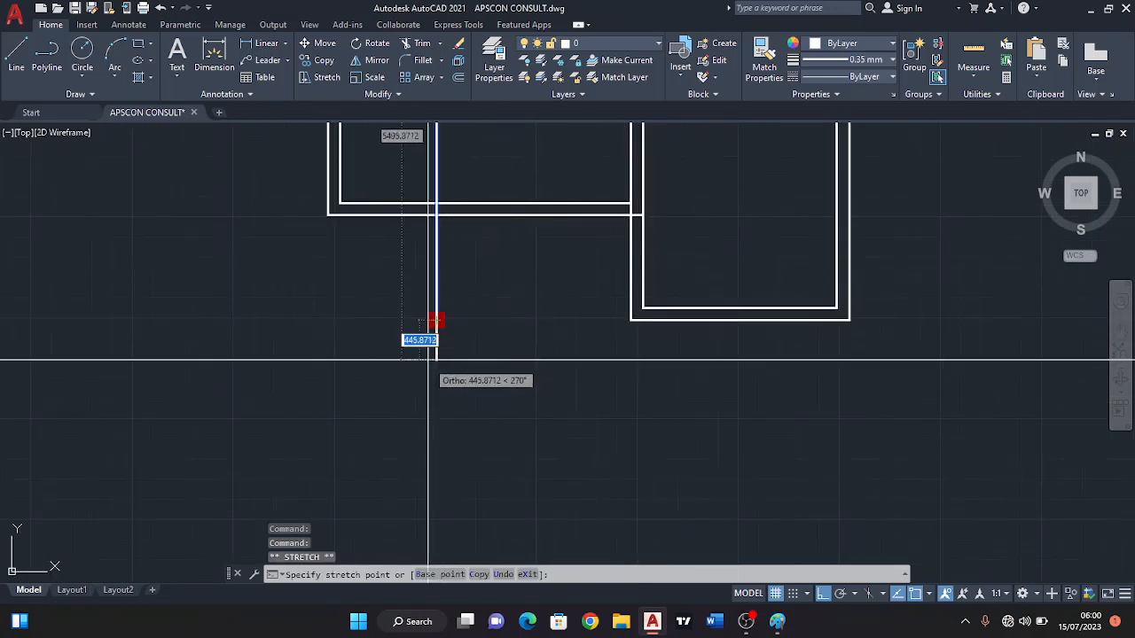
{"action": "left_click", "coordinate": [436, 386]}
{"action": "key", "text": "Escape"}
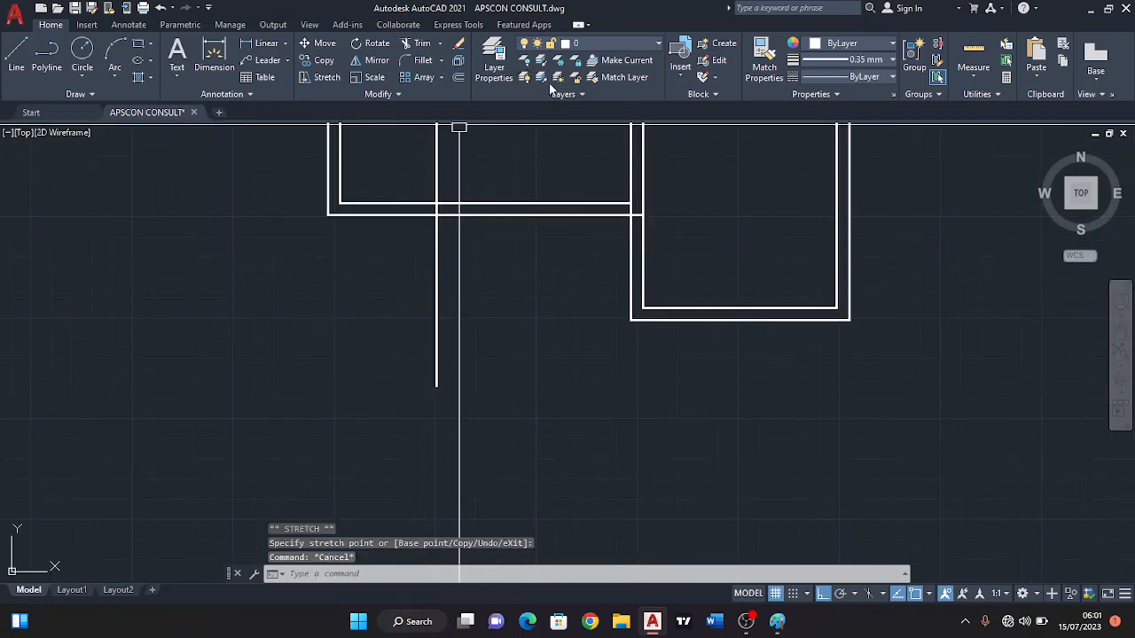
Offset the veranda's vertical line 150 to the left for the wall's thickness.
{"action": "left_click", "coordinate": [461, 78]}
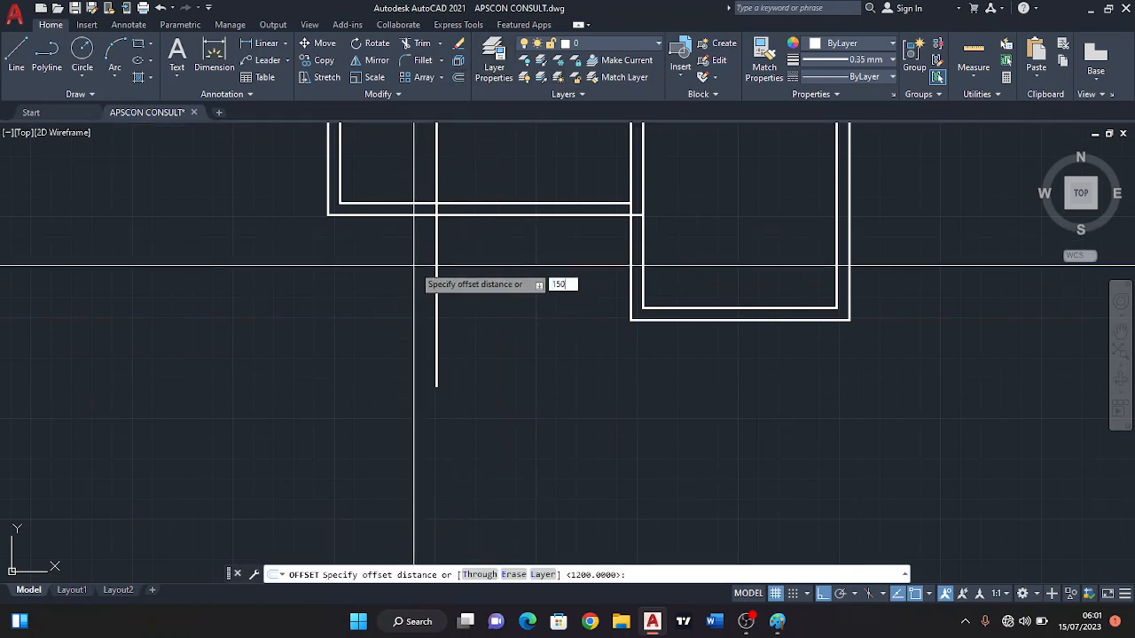
{"action": "type", "text": "150"}
{"action": "key", "text": "Return"}
{"action": "left_click", "coordinate": [436, 287]}
{"action": "left_click", "coordinate": [387, 288]}
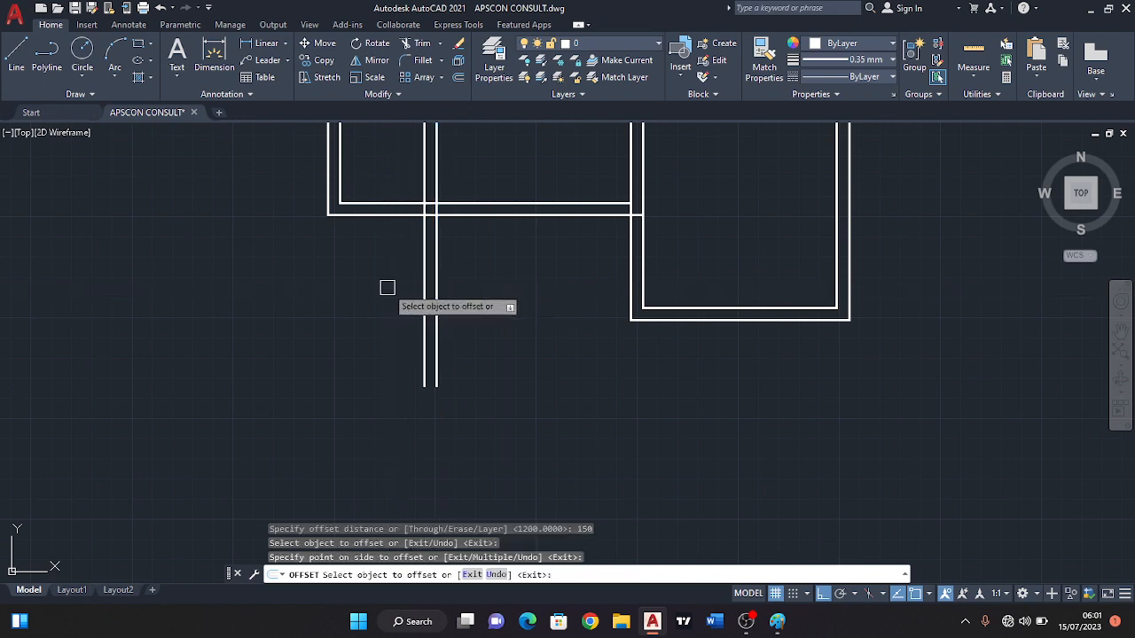
{"action": "key", "text": "Escape"}
{"action": "middle_click_drag", "start_coordinate": [465, 263], "coordinate": [461, 296]}
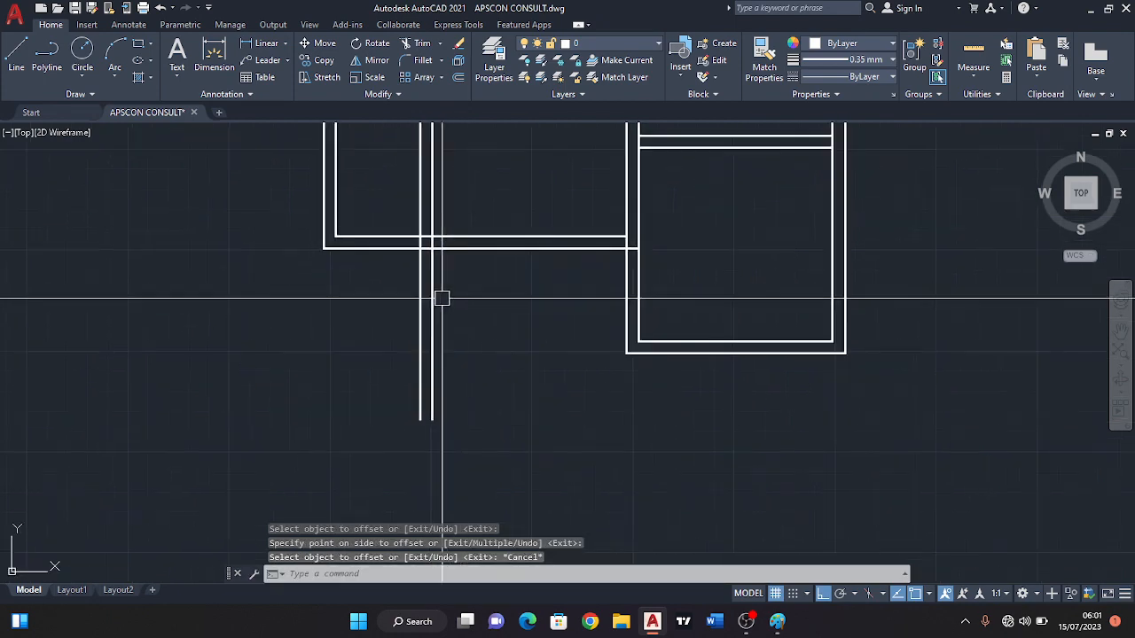
Trim the veranda's two vertical wall lines where they run up past the bedroom's bottom wall.
{"action": "left_click", "coordinate": [410, 48]}
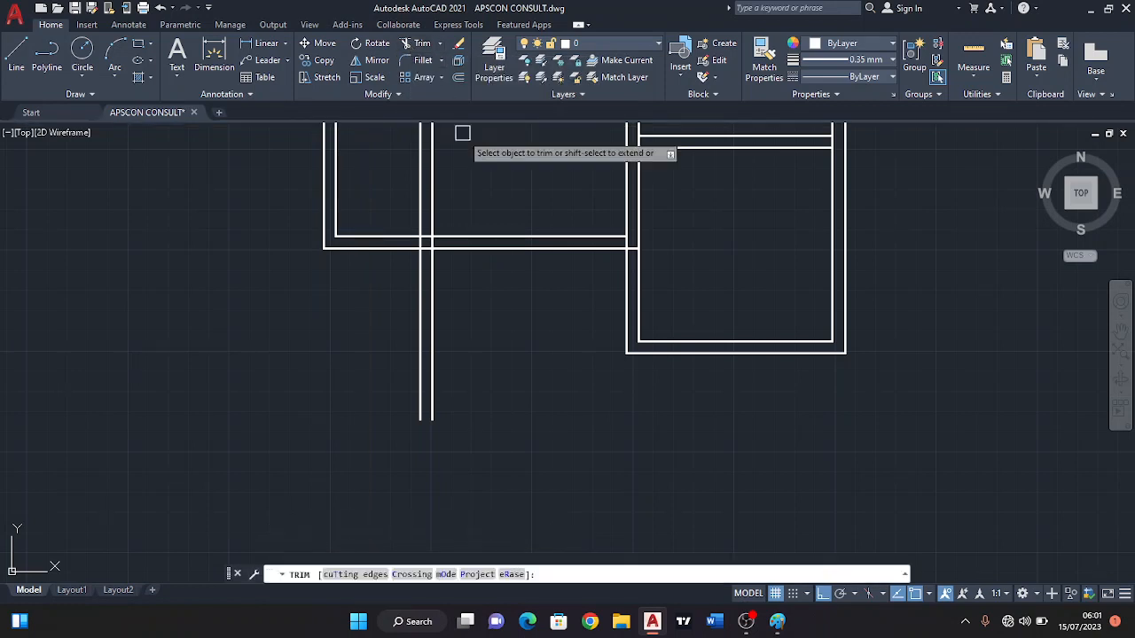
{"action": "mouse_move", "coordinate": [463, 133]}
{"action": "left_mouse_down"}
{"action": "mouse_move", "coordinate": [405, 183]}
{"action": "mouse_move", "coordinate": [467, 230]}
{"action": "left_mouse_up"}
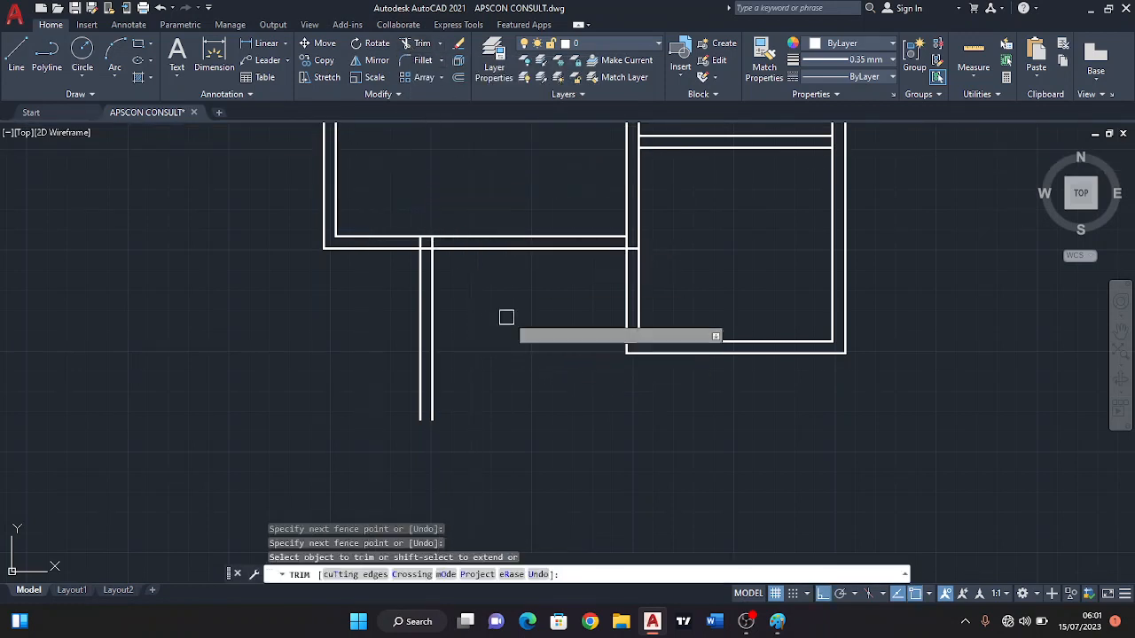
{"action": "key", "text": "Escape"}
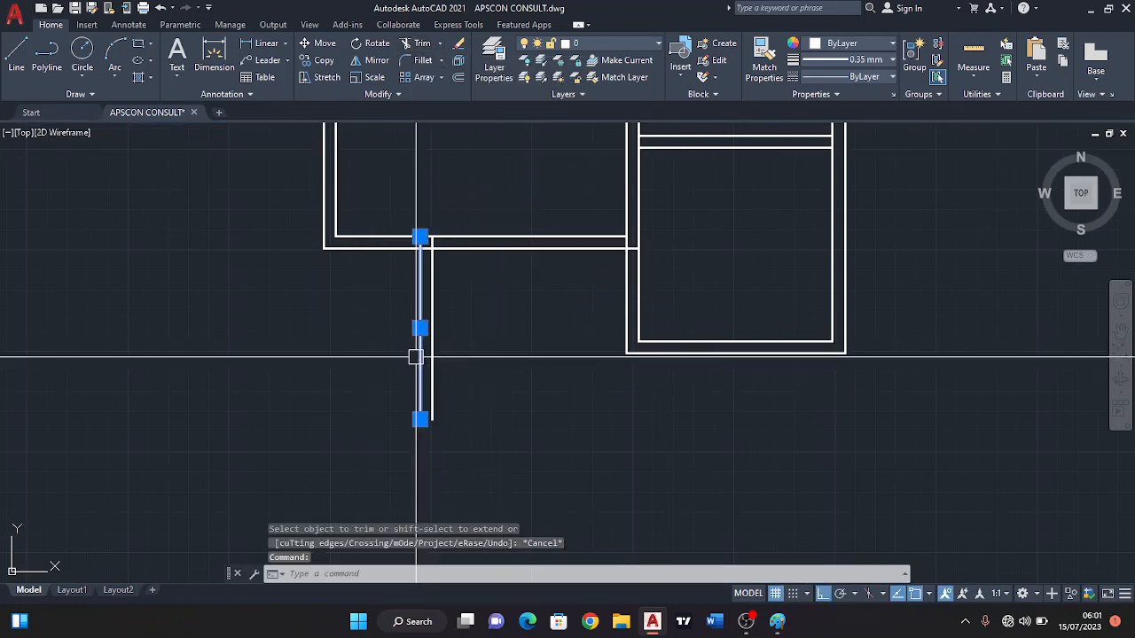
{"action": "key", "text": "Escape"}
{"action": "left_click", "coordinate": [709, 358]}
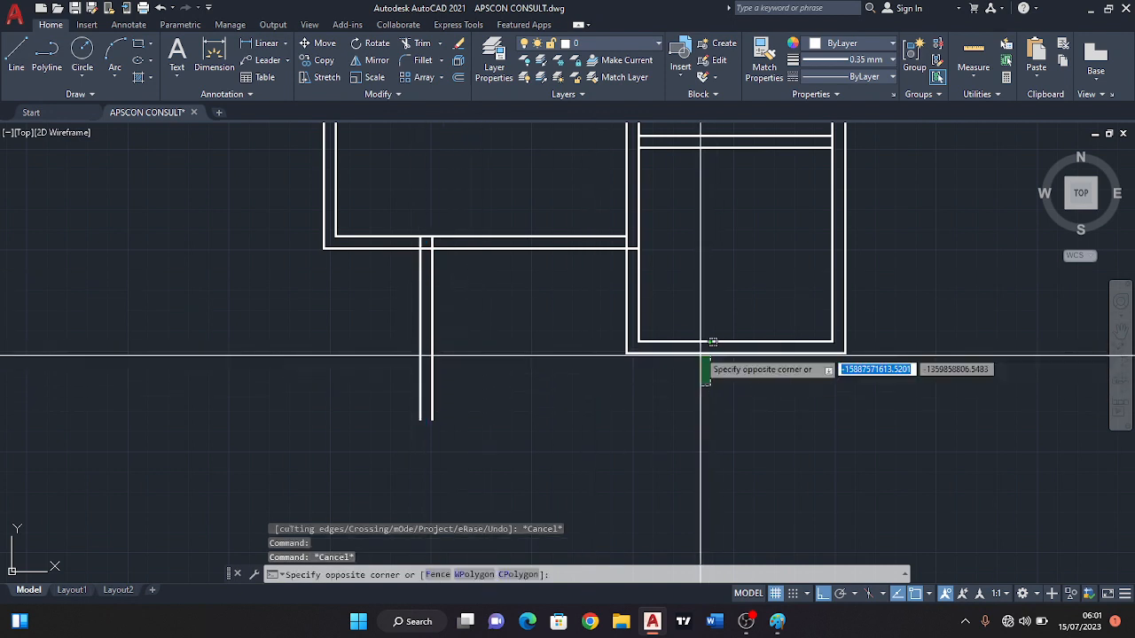
{"action": "left_click", "coordinate": [686, 293]}
{"action": "key", "text": "Escape"}
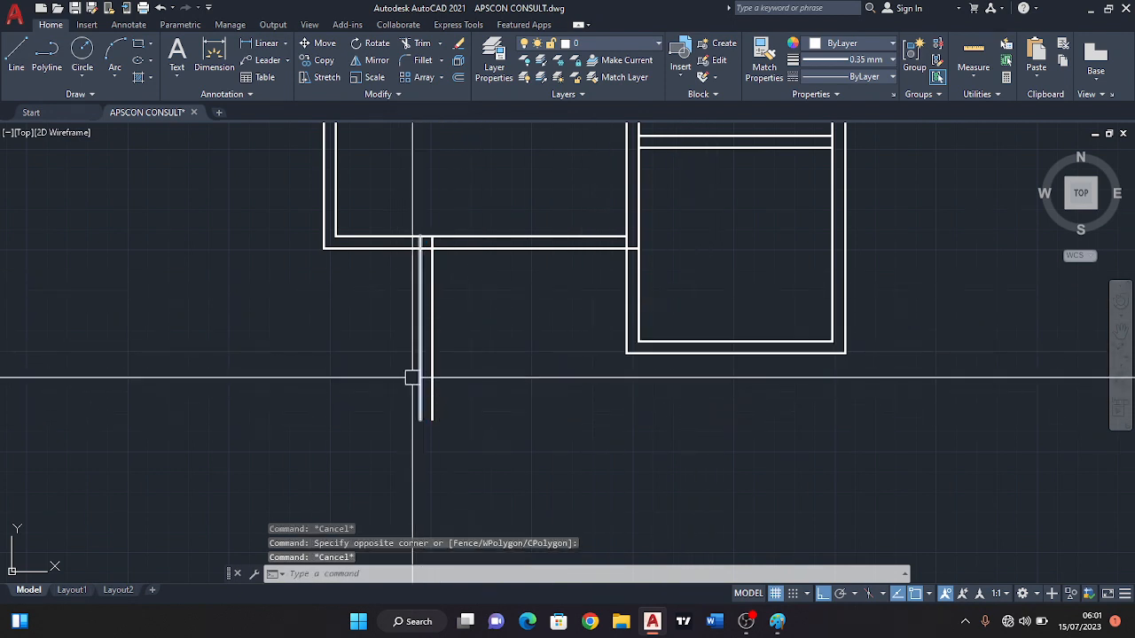
Extend the kitchen's two bottom wall lines left to the veranda's outer vertical line.
{"action": "left_click", "coordinate": [419, 367]}
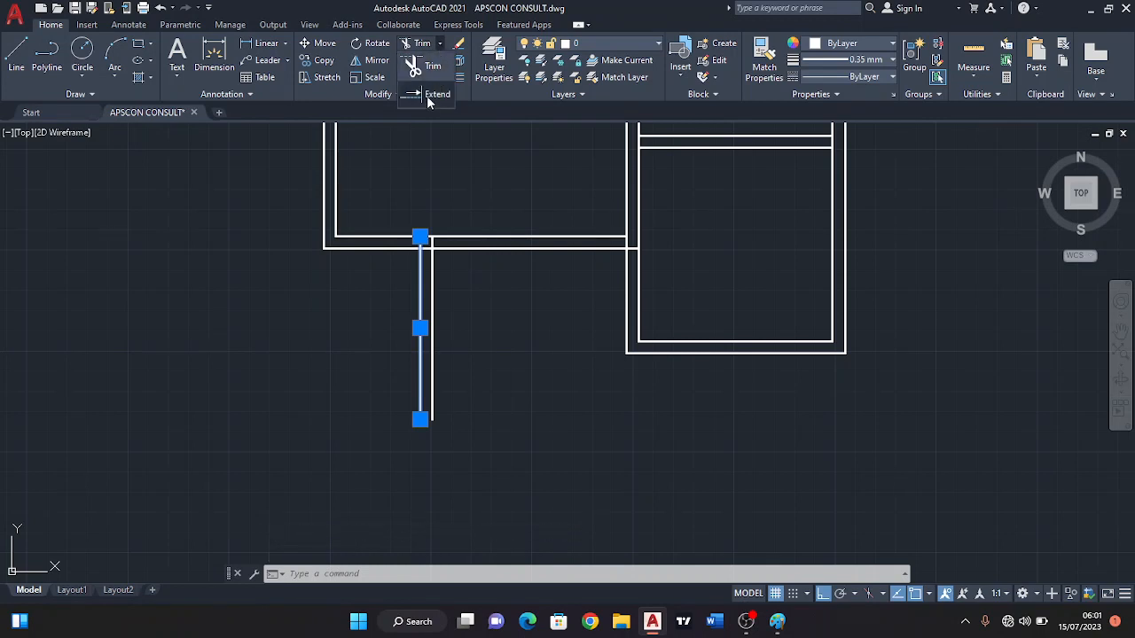
{"action": "left_click", "coordinate": [427, 96]}
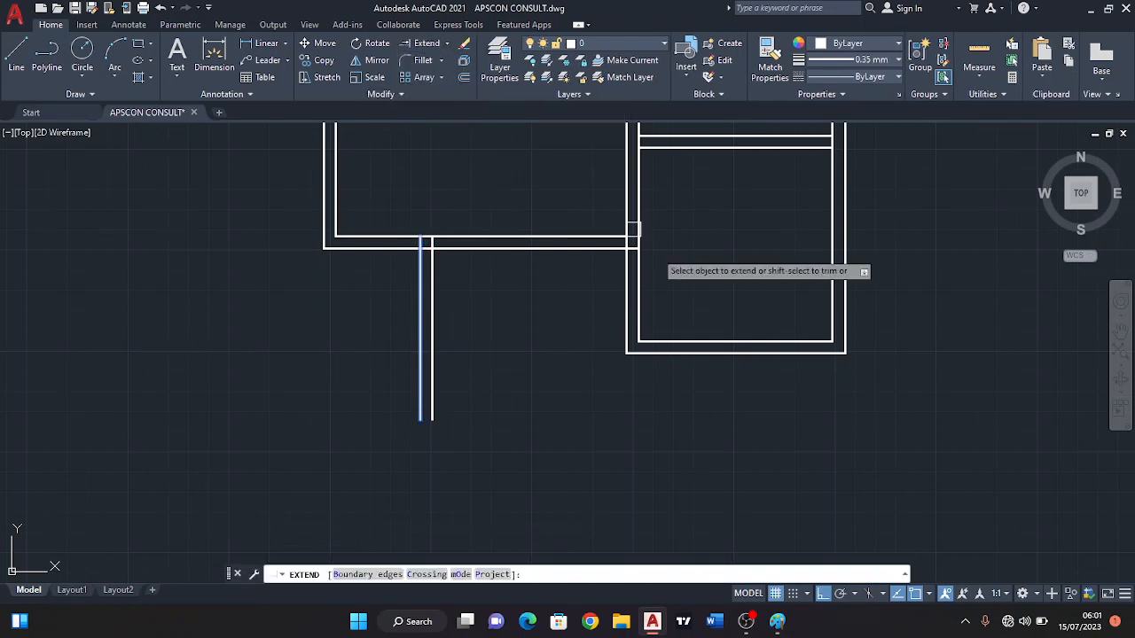
{"action": "left_click", "coordinate": [706, 412]}
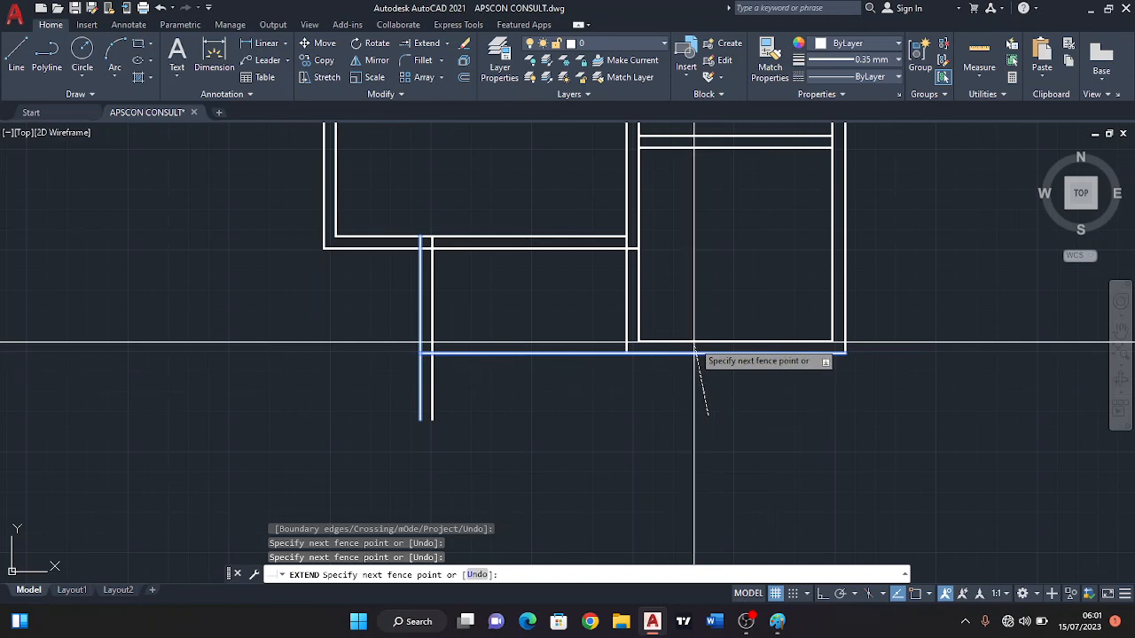
{"action": "key", "text": "Return"}
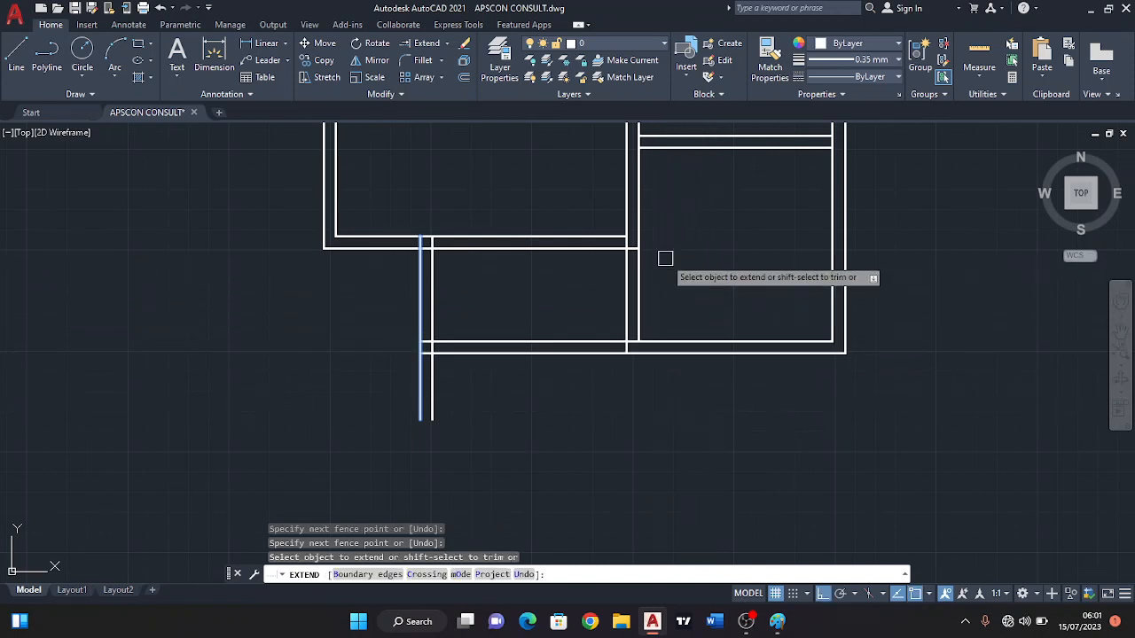
{"action": "key", "text": "Escape"}
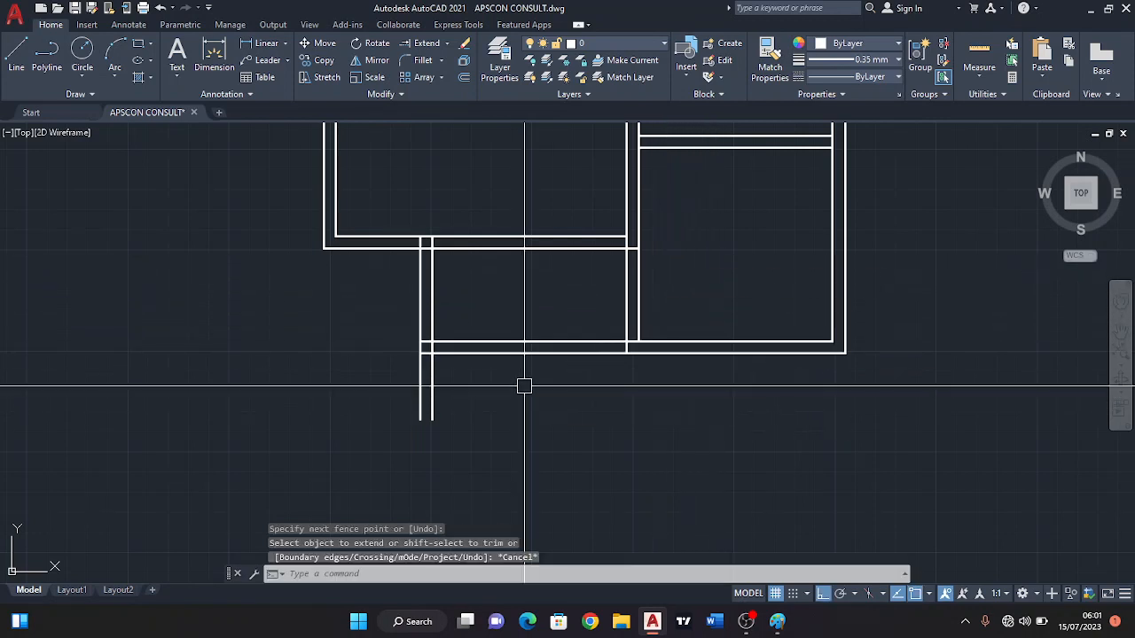
Trim off the ends of the veranda's vertical wall lines that project below its bottom wall.
{"action": "left_click", "coordinate": [418, 44]}
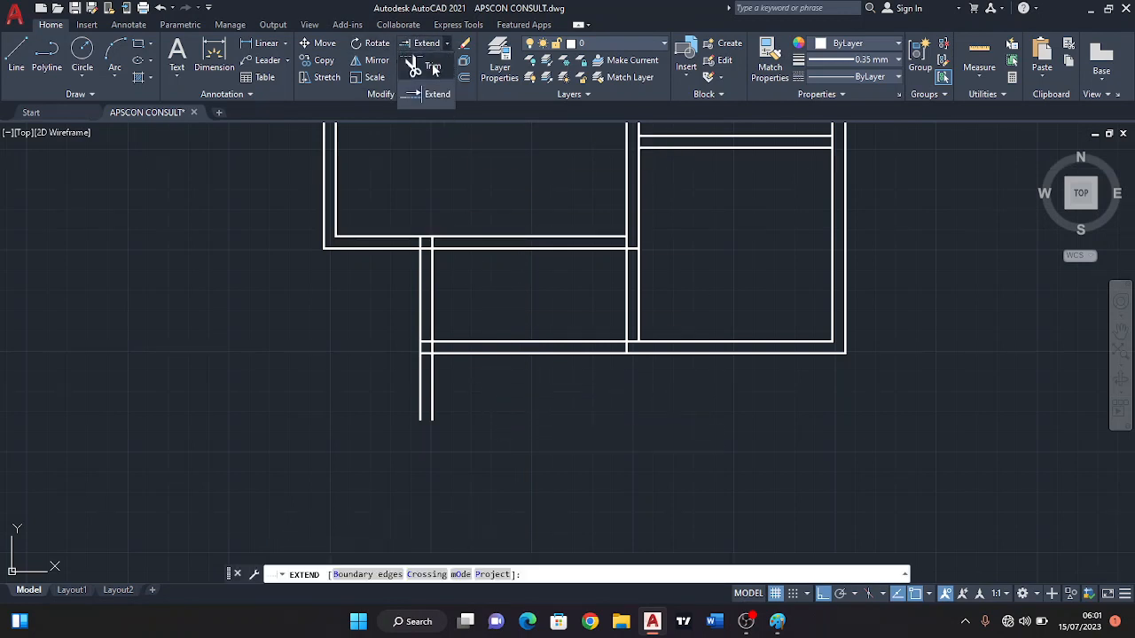
{"action": "left_click", "coordinate": [432, 66]}
{"action": "left_click", "coordinate": [500, 379]}
{"action": "left_click", "coordinate": [343, 375]}
{"action": "scroll", "coordinate": [382, 382], "scroll_direction": "down", "scroll_amount": 2}
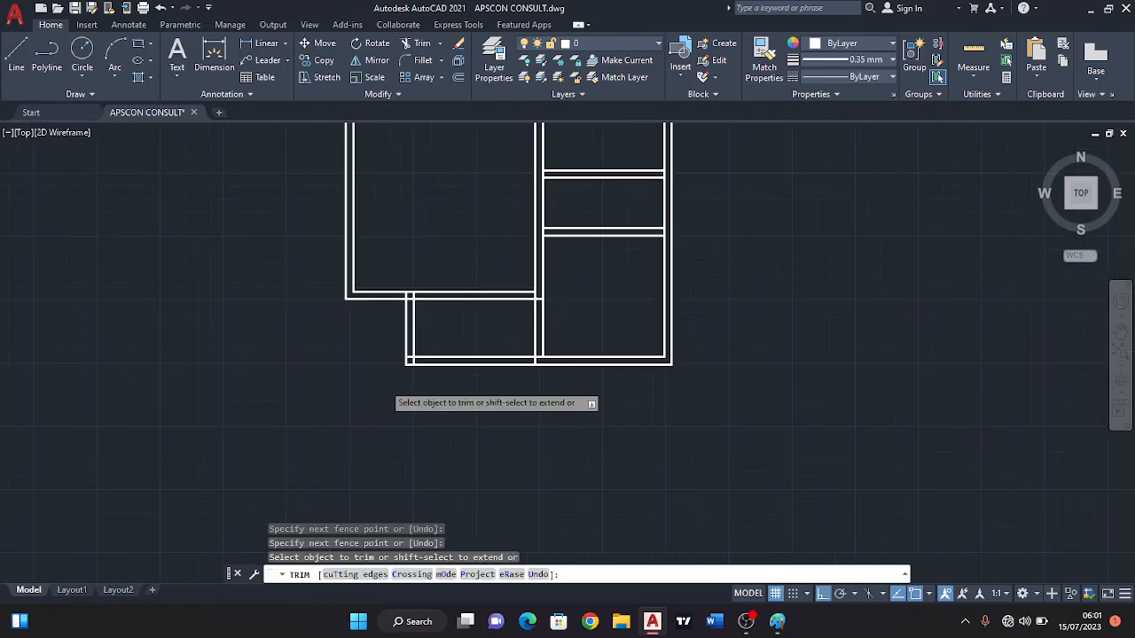
{"action": "scroll", "coordinate": [504, 352], "scroll_direction": "down", "scroll_amount": 3}
{"action": "scroll", "coordinate": [470, 351], "scroll_direction": "up", "scroll_amount": 5}
{"action": "mouse_move", "coordinate": [385, 339]}
{"action": "middle_mouse_down"}
{"action": "mouse_move", "coordinate": [364, 346]}
{"action": "mouse_move", "coordinate": [476, 331]}
{"action": "mouse_move", "coordinate": [472, 321]}
{"action": "middle_mouse_up"}
{"action": "scroll", "coordinate": [443, 334], "scroll_direction": "up", "scroll_amount": 2}
{"action": "scroll", "coordinate": [460, 339], "scroll_direction": "down", "scroll_amount": 2}
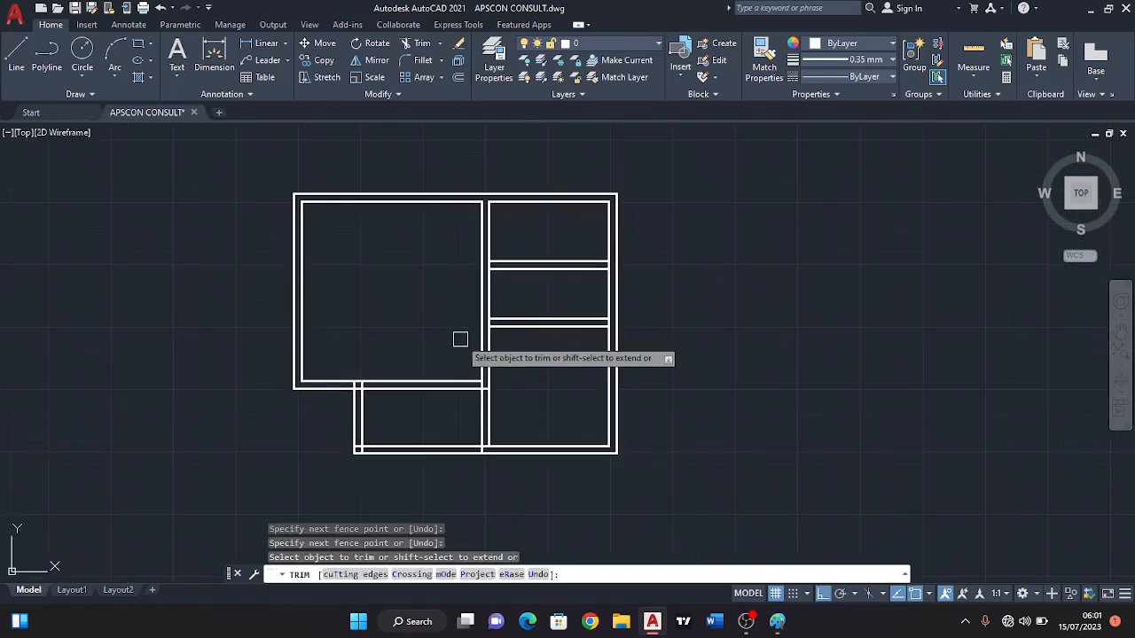
{"action": "key", "text": "Escape"}
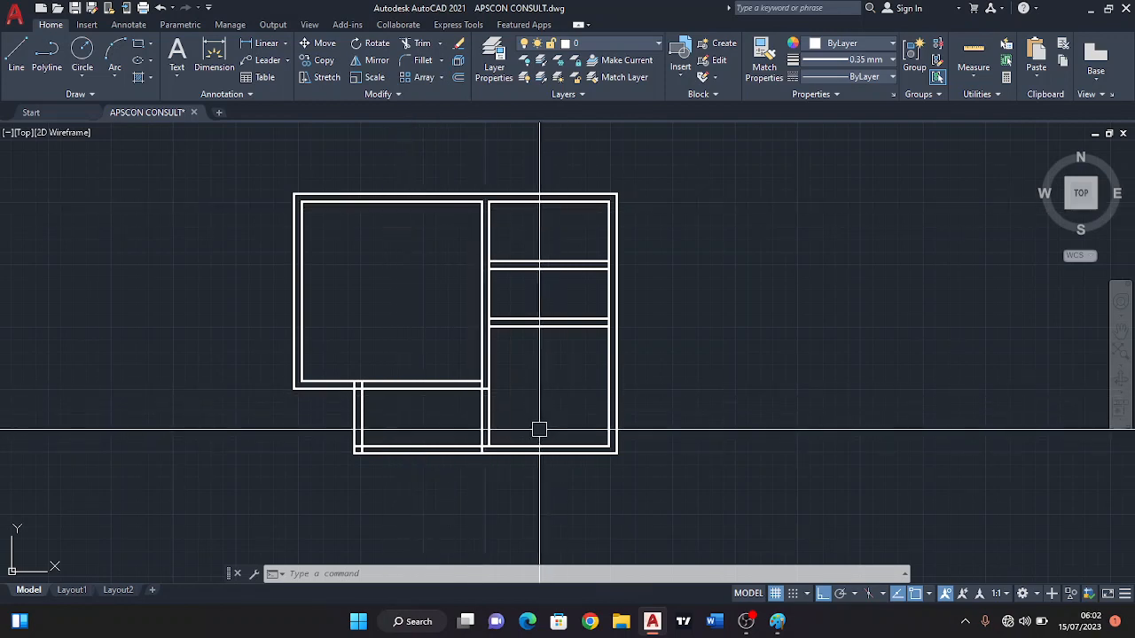
Examine the wall junctions between the bedroom and the adjoining rooms, including where the partitions meet the shared wall.
{"action": "middle_click_drag", "start_coordinate": [472, 310], "coordinate": [469, 293]}
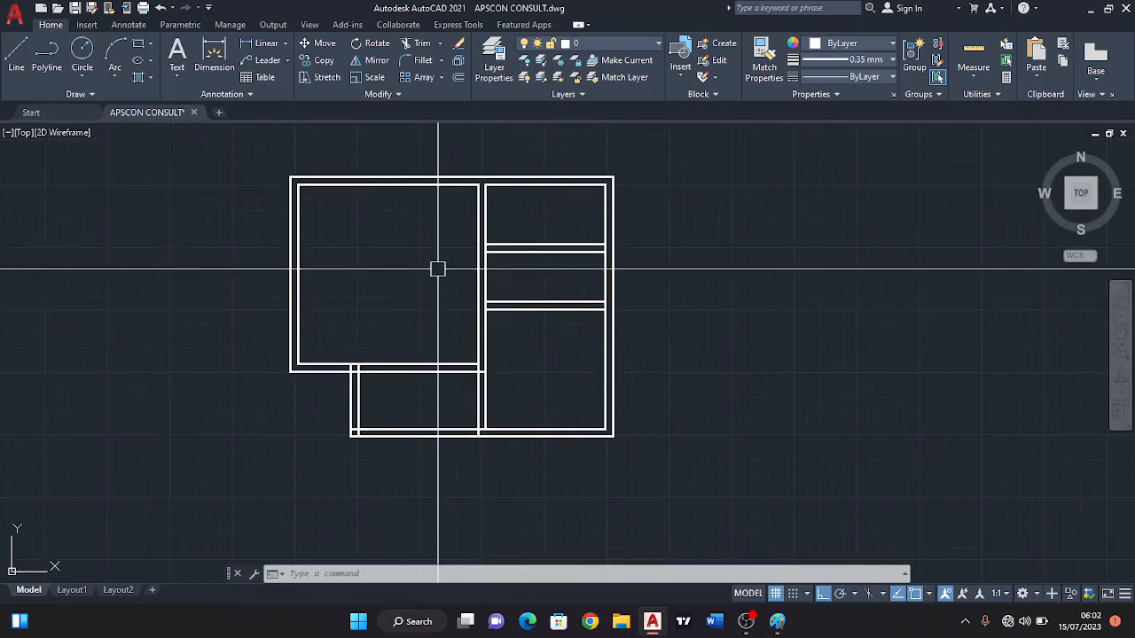
{"action": "middle_click_drag", "start_coordinate": [482, 334], "coordinate": [517, 331]}
{"action": "scroll", "coordinate": [485, 409], "scroll_direction": "up", "scroll_amount": 2}
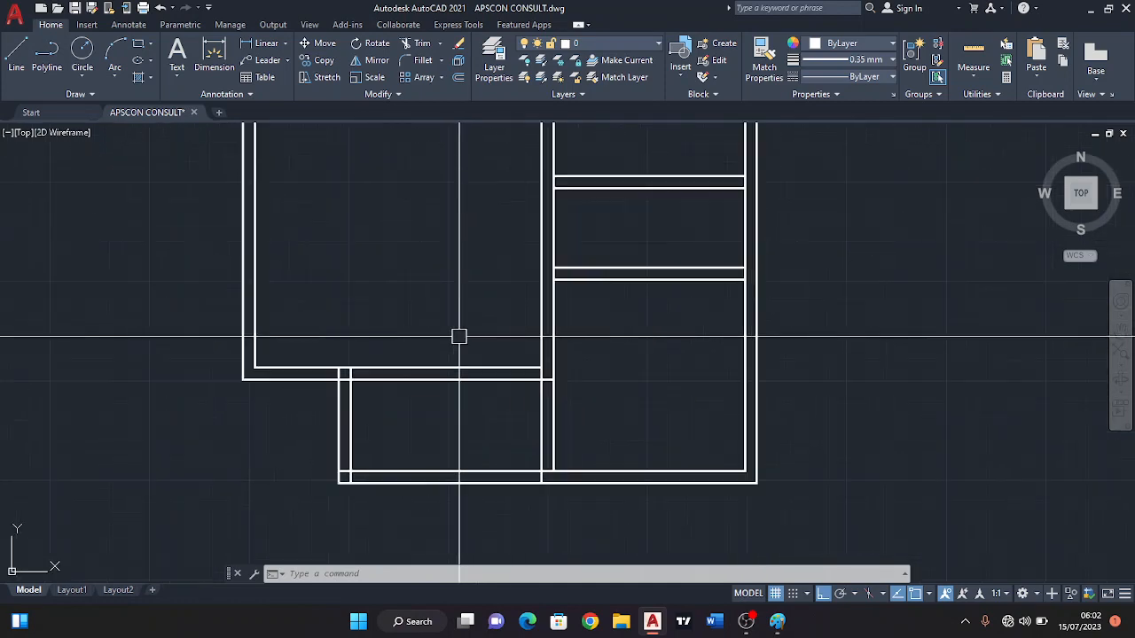
{"action": "scroll", "coordinate": [458, 334], "scroll_direction": "down", "scroll_amount": 2}
{"action": "middle_click_drag", "start_coordinate": [453, 304], "coordinate": [466, 325]}
{"action": "scroll", "coordinate": [560, 388], "scroll_direction": "up", "scroll_amount": 2}
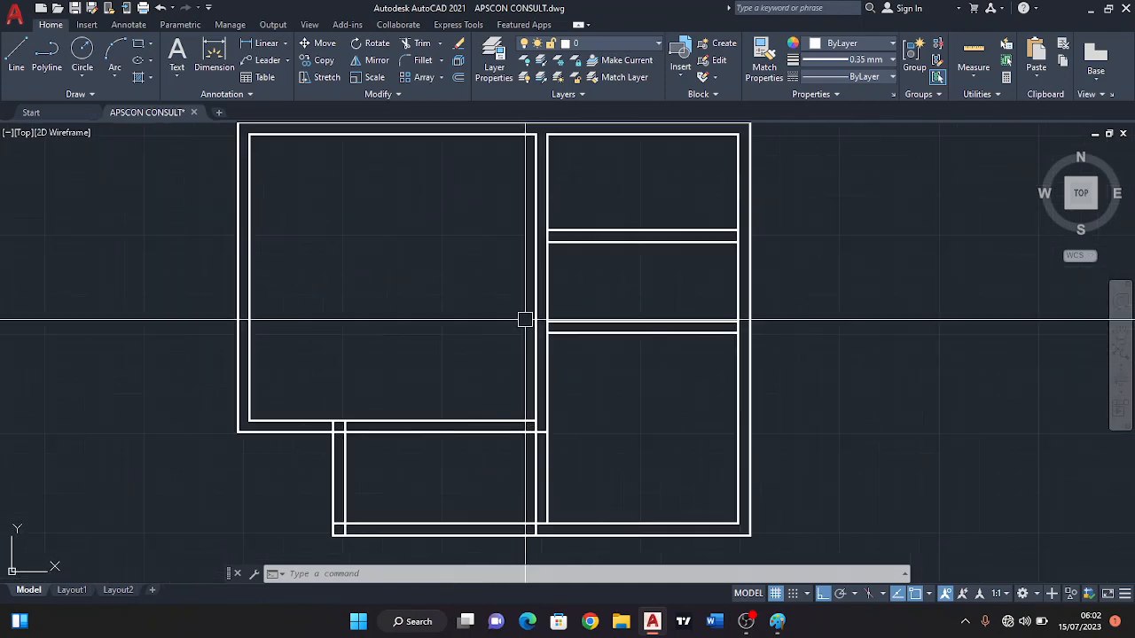
{"action": "left_click", "coordinate": [537, 346]}
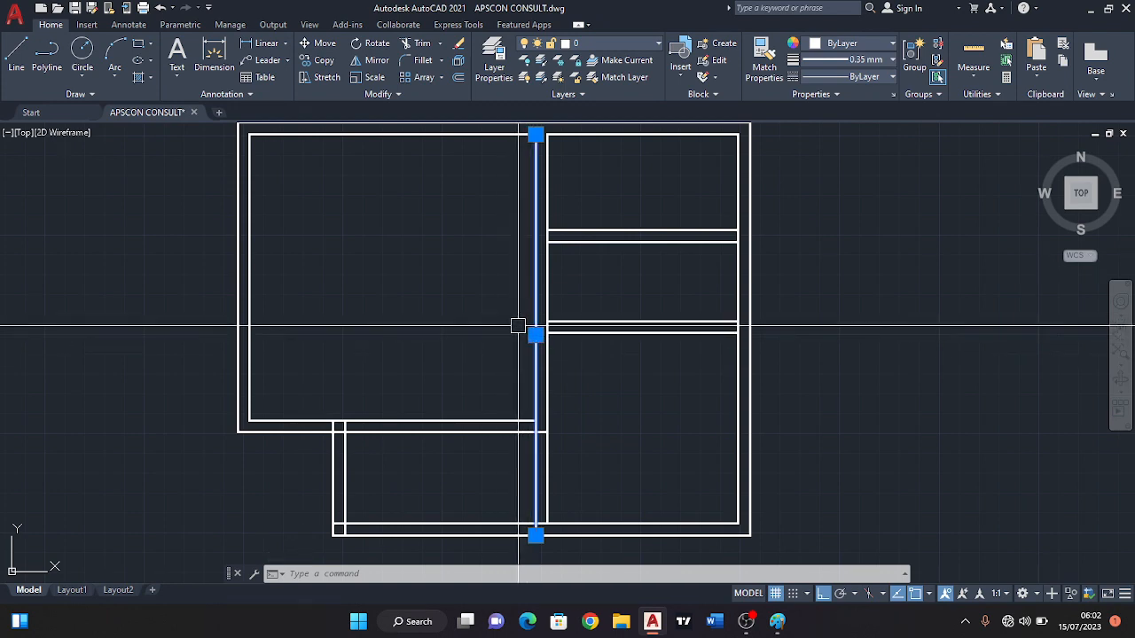
{"action": "key", "text": "Escape"}
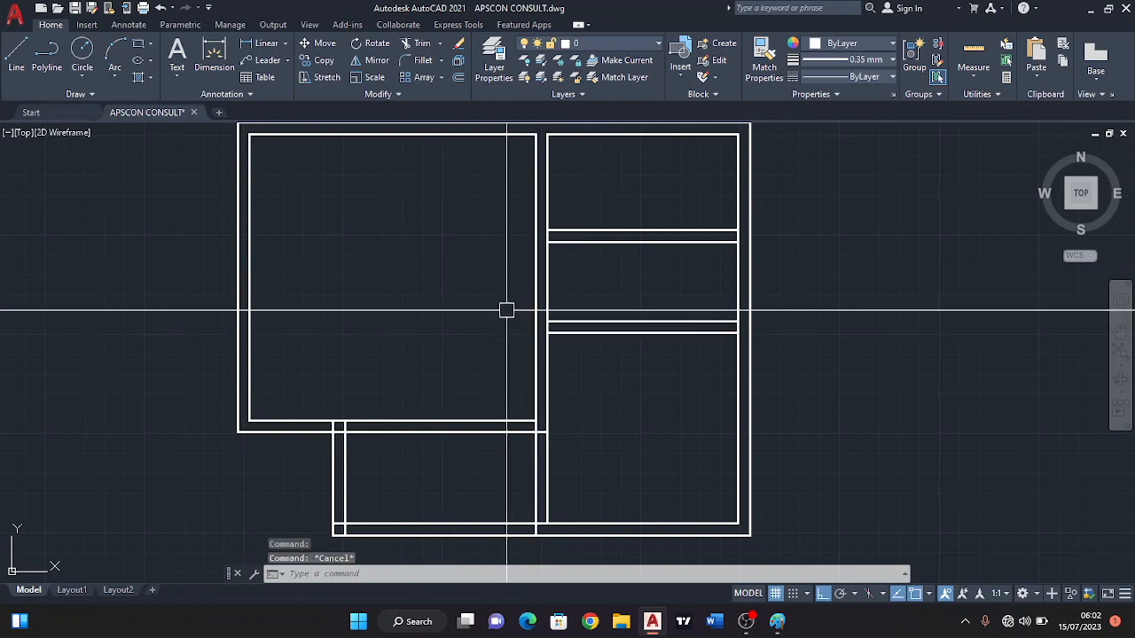
{"action": "middle_click_drag", "start_coordinate": [506, 309], "coordinate": [510, 366]}
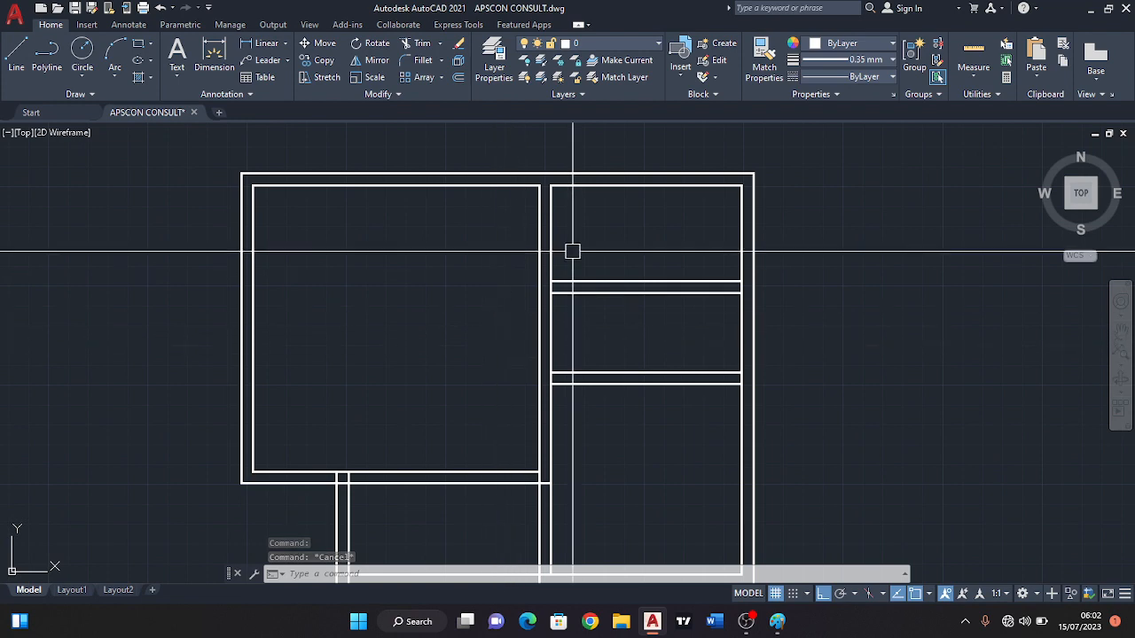
{"action": "scroll", "coordinate": [567, 279], "scroll_direction": "up", "scroll_amount": 2}
{"action": "scroll", "coordinate": [551, 307], "scroll_direction": "up", "scroll_amount": 2}
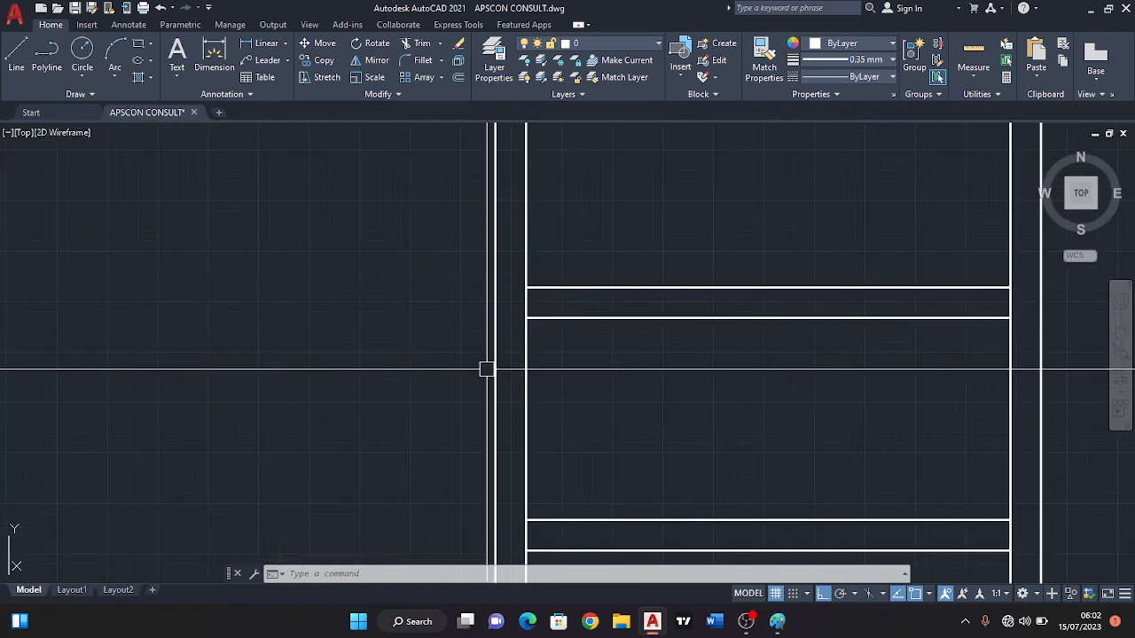
{"action": "scroll", "coordinate": [486, 353], "scroll_direction": "down", "scroll_amount": 4}
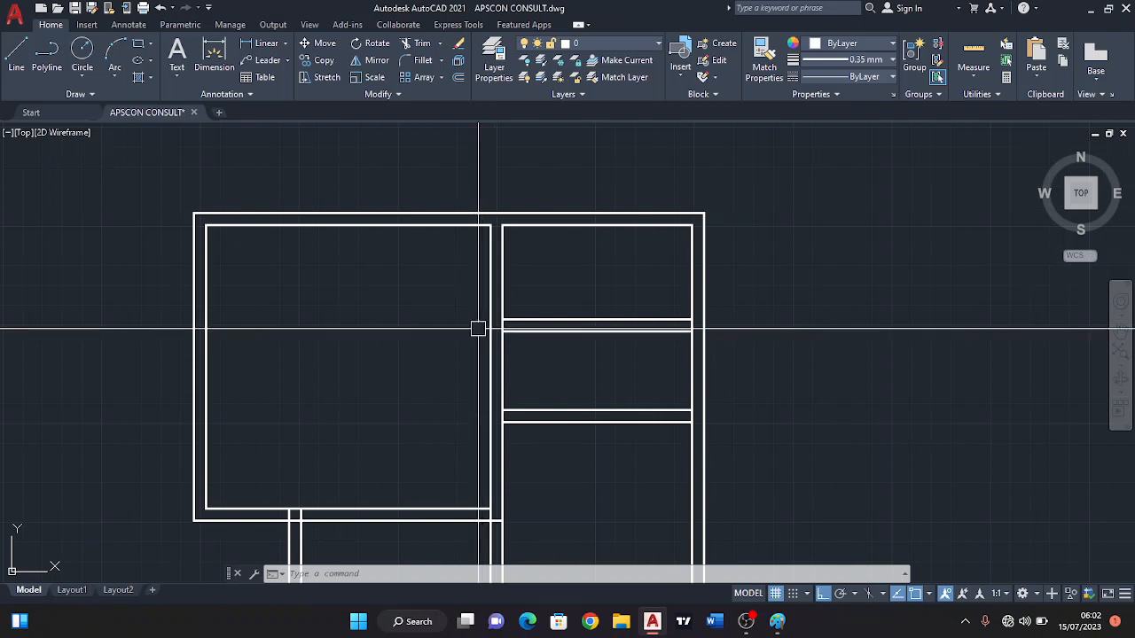
Extend both horizontal partitions' lines at each end across the adjoining walls to the far wall lines.
{"action": "type", "text": "x"}
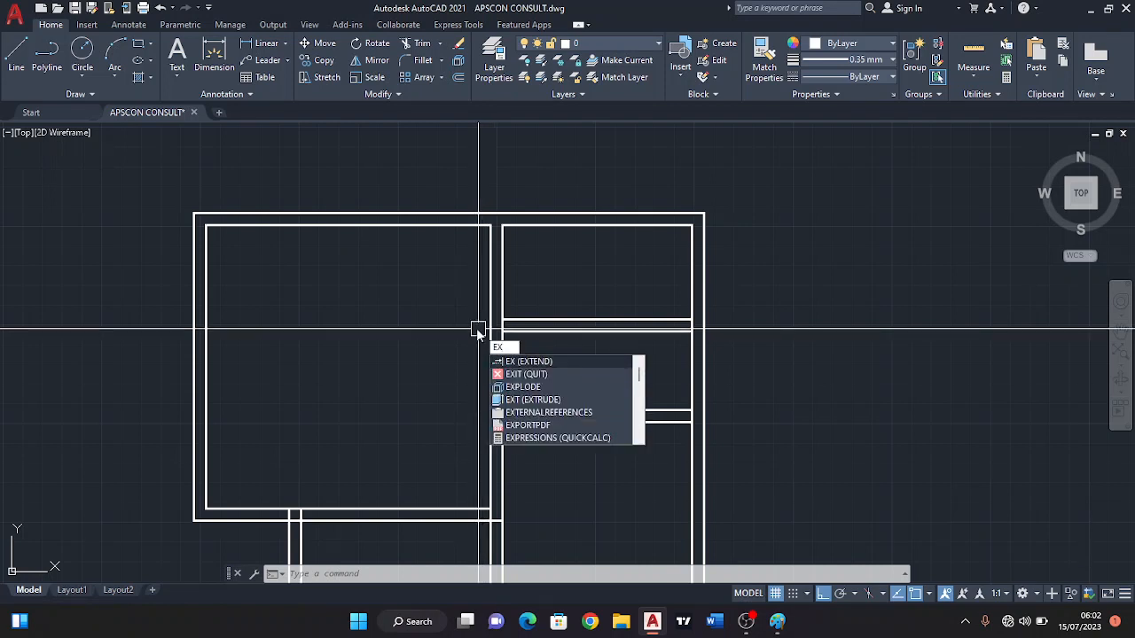
{"action": "key", "text": "Return"}
{"action": "left_click_drag", "start_coordinate": [530, 362], "coordinate": [516, 284]}
{"action": "left_click_drag", "start_coordinate": [539, 447], "coordinate": [512, 380]}
{"action": "middle_click_drag", "start_coordinate": [586, 427], "coordinate": [602, 321]}
{"action": "left_click_drag", "start_coordinate": [689, 181], "coordinate": [693, 364]}
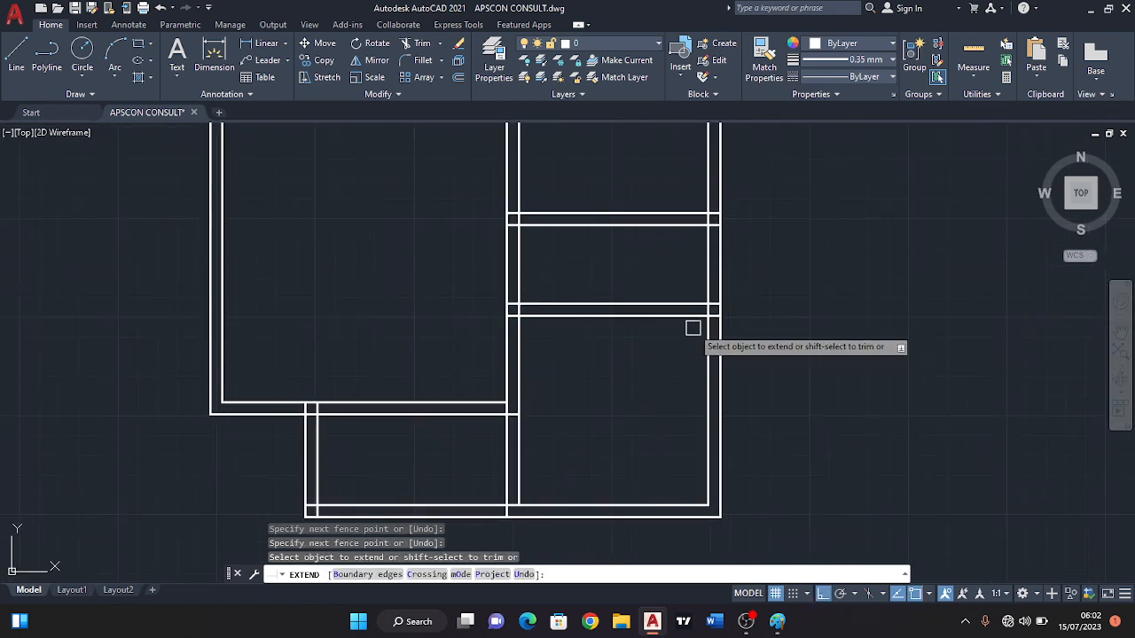
Try extending the bedroom's bottom wall lines to the right at the shared wall, and undo the extension.
{"action": "scroll", "coordinate": [562, 405], "scroll_direction": "down", "scroll_amount": 2}
{"action": "scroll", "coordinate": [562, 287], "scroll_direction": "up", "scroll_amount": 4}
{"action": "left_click_drag", "start_coordinate": [562, 286], "coordinate": [568, 393]}
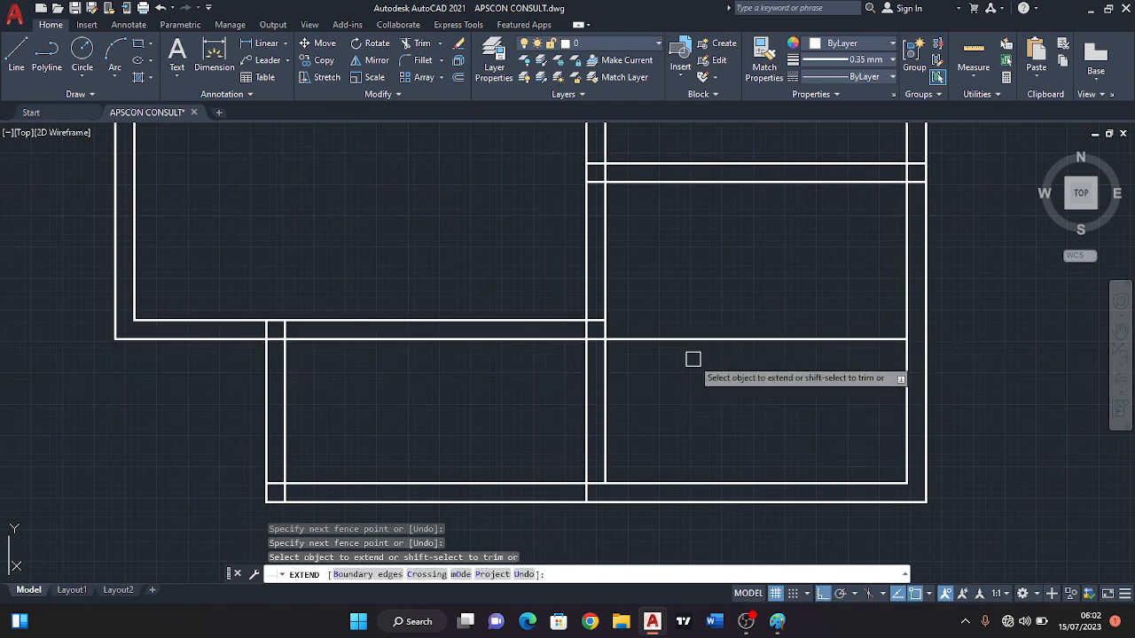
{"action": "key", "text": "ctrl+z"}
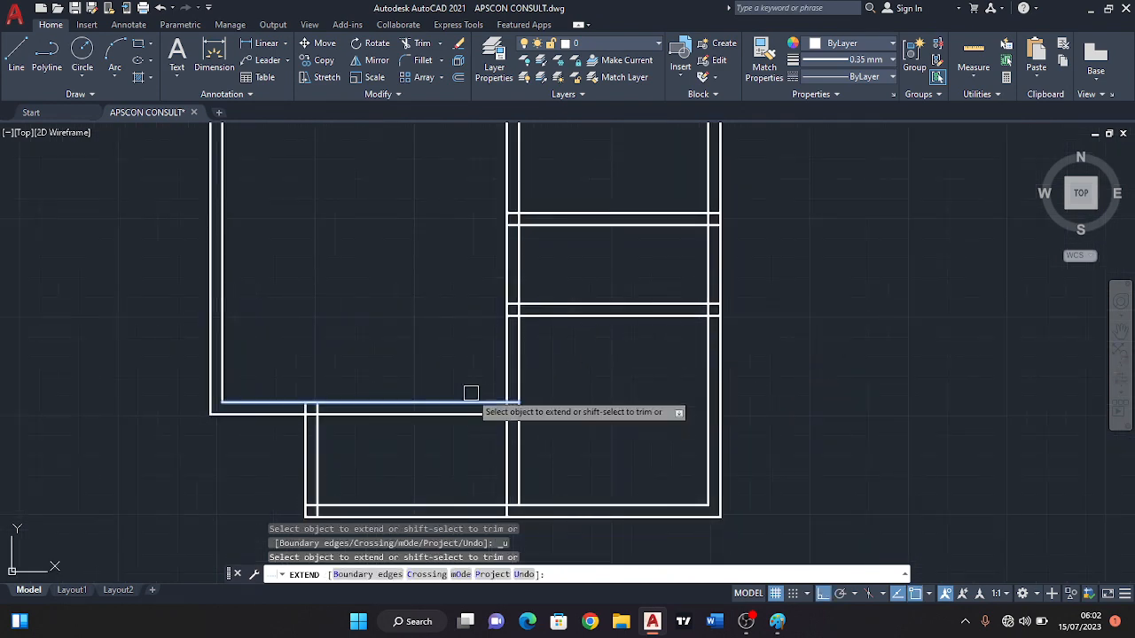
Extend the wall lines at the kitchen's lower corners through to the outer bottom and side wall lines.
{"action": "mouse_move", "coordinate": [506, 456]}
{"action": "middle_mouse_down"}
{"action": "mouse_move", "coordinate": [562, 354]}
{"action": "mouse_move", "coordinate": [580, 362]}
{"action": "middle_mouse_up"}
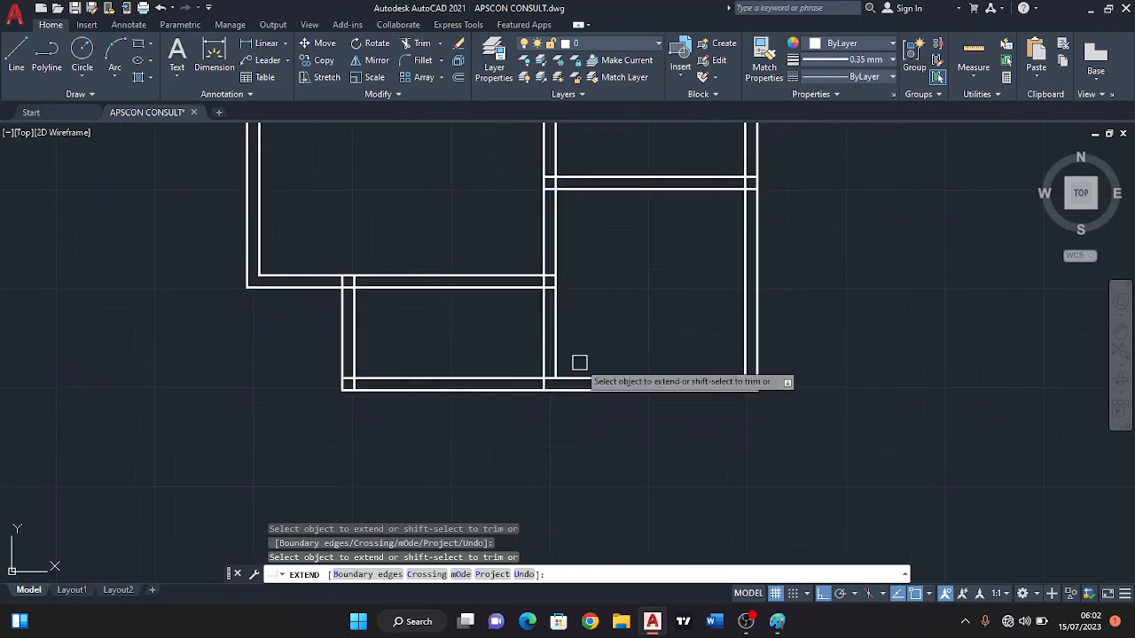
{"action": "left_click", "coordinate": [582, 359]}
{"action": "left_click", "coordinate": [551, 377]}
{"action": "key", "text": "Return"}
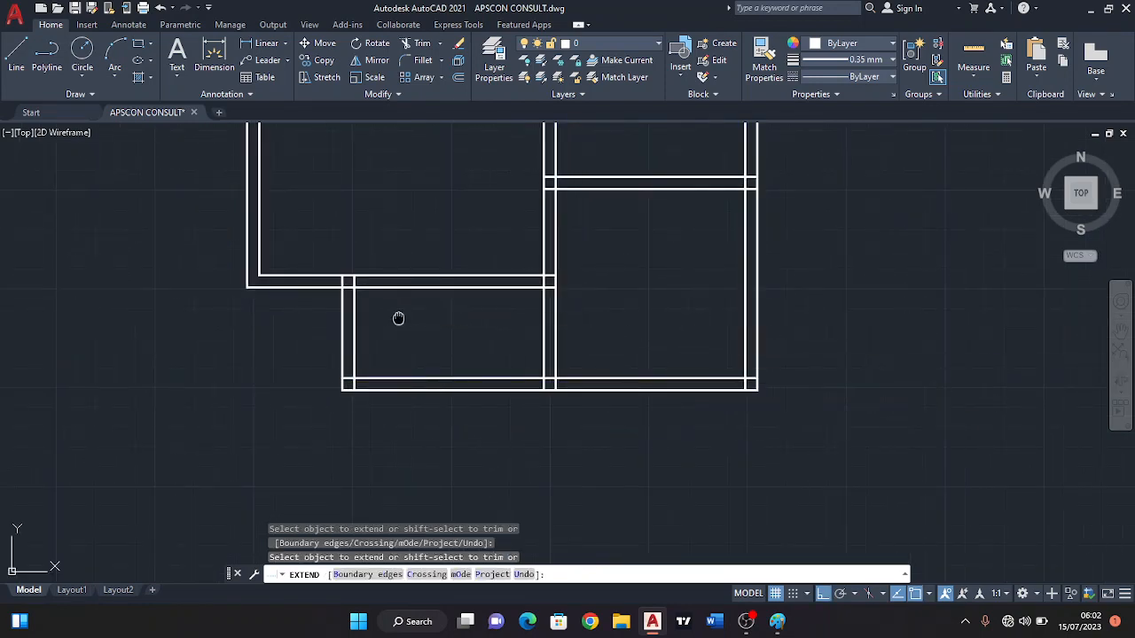
Extend the inner wall lines at the bedroom's lower-left corner to the outer wall lines.
{"action": "middle_click_drag", "start_coordinate": [398, 318], "coordinate": [643, 369]}
{"action": "left_click", "coordinate": [562, 303]}
{"action": "left_click", "coordinate": [517, 366]}
{"action": "left_click", "coordinate": [533, 283]}
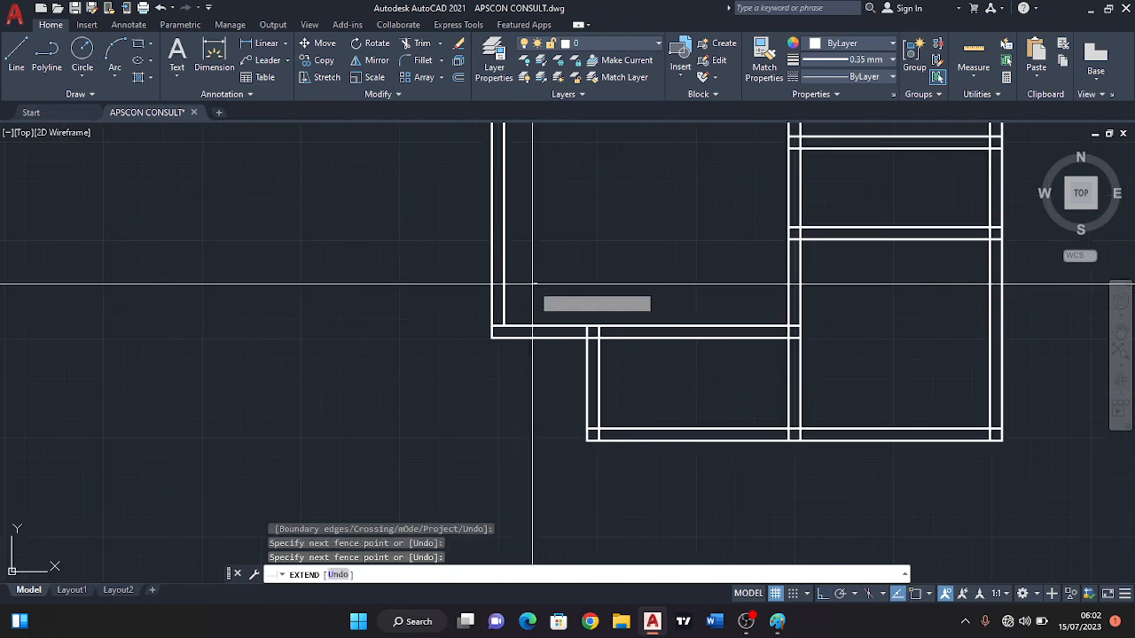
Extend the inner wall lines at the bedroom's upper-left corner to the outer wall lines.
{"action": "scroll", "coordinate": [568, 245], "scroll_direction": "down", "scroll_amount": 3}
{"action": "scroll", "coordinate": [569, 249], "scroll_direction": "up", "scroll_amount": 6}
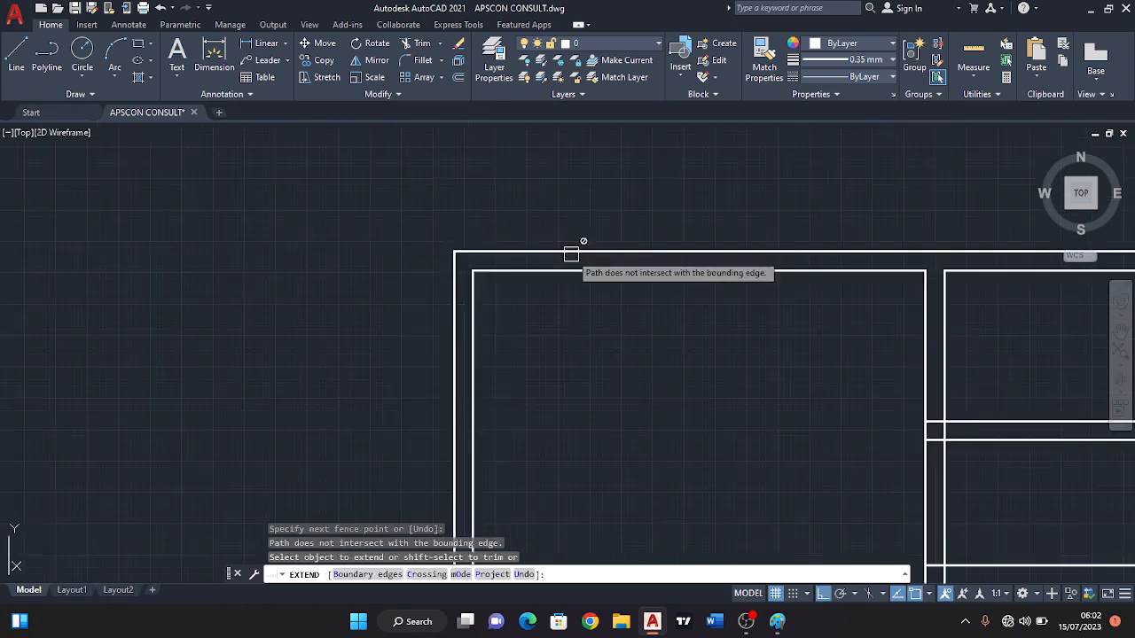
{"action": "left_click", "coordinate": [508, 300]}
{"action": "left_click", "coordinate": [506, 317]}
{"action": "left_click", "coordinate": [414, 287]}
{"action": "left_click", "coordinate": [413, 285]}
{"action": "left_click", "coordinate": [521, 290]}
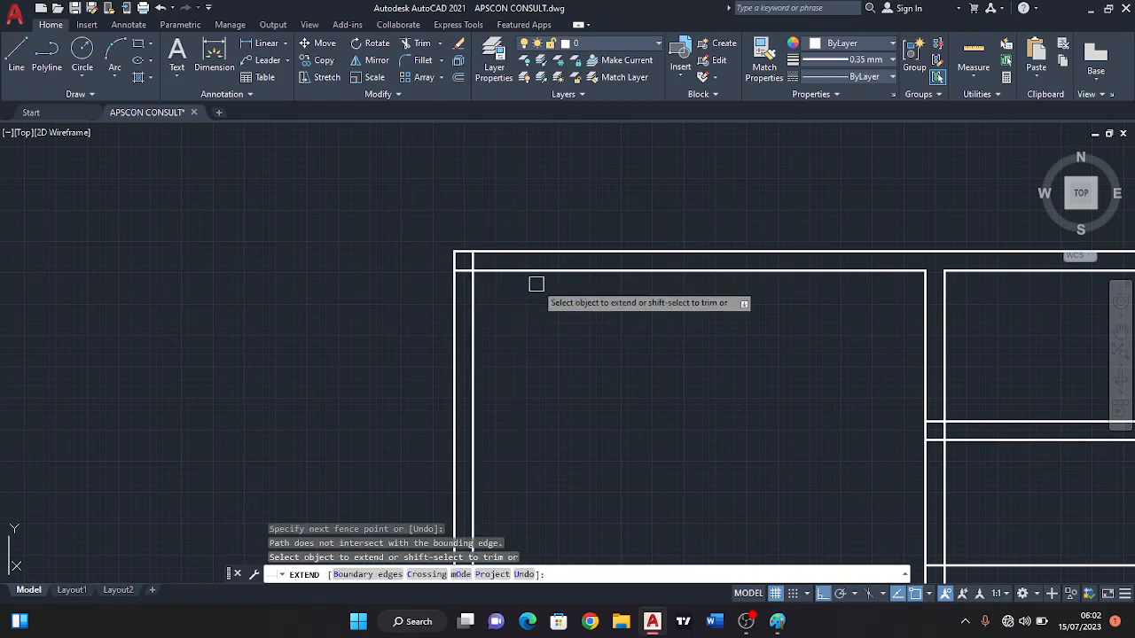
Extend the inner lines along the top wall, at the shared wall and the upper-right corner, to the outer wall lines.
{"action": "scroll", "coordinate": [536, 285], "scroll_direction": "down", "scroll_amount": 2}
{"action": "scroll", "coordinate": [803, 294], "scroll_direction": "up", "scroll_amount": 2}
{"action": "left_click_drag", "start_coordinate": [803, 293], "coordinate": [724, 284]}
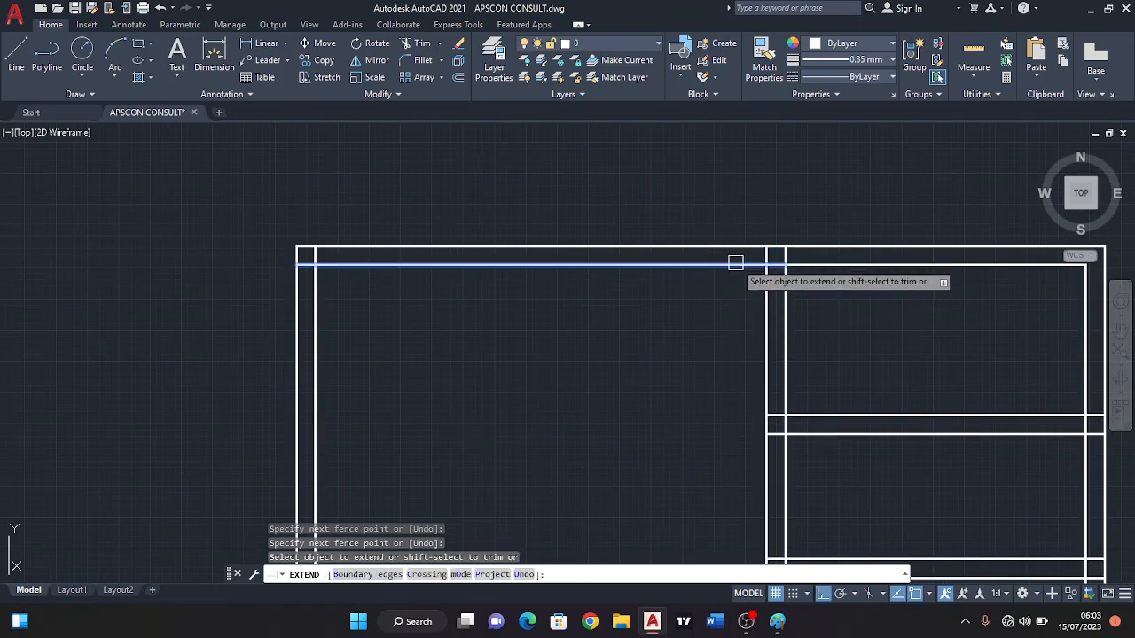
{"action": "scroll", "coordinate": [686, 262], "scroll_direction": "down", "scroll_amount": 2}
{"action": "scroll", "coordinate": [972, 285], "scroll_direction": "up", "scroll_amount": 2}
{"action": "left_click_drag", "start_coordinate": [970, 286], "coordinate": [871, 287]}
{"action": "left_click_drag", "start_coordinate": [881, 214], "coordinate": [880, 283]}
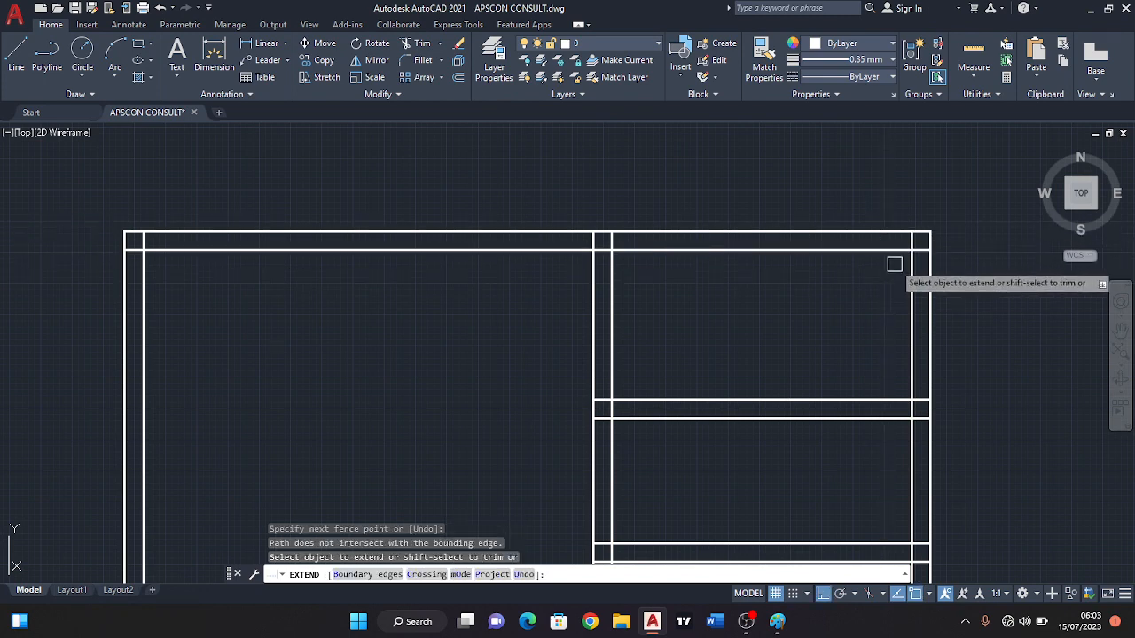
Check the wall junctions along the plan's right side and around the kitchen, and end the Extend command.
{"action": "scroll", "coordinate": [873, 269], "scroll_direction": "down", "scroll_amount": 3}
{"action": "middle_click_drag", "start_coordinate": [706, 313], "coordinate": [580, 274]}
{"action": "scroll", "coordinate": [712, 315], "scroll_direction": "up", "scroll_amount": 2}
{"action": "mouse_move", "coordinate": [701, 289]}
{"action": "middle_mouse_down"}
{"action": "mouse_move", "coordinate": [485, 273]}
{"action": "mouse_move", "coordinate": [554, 261]}
{"action": "middle_mouse_up"}
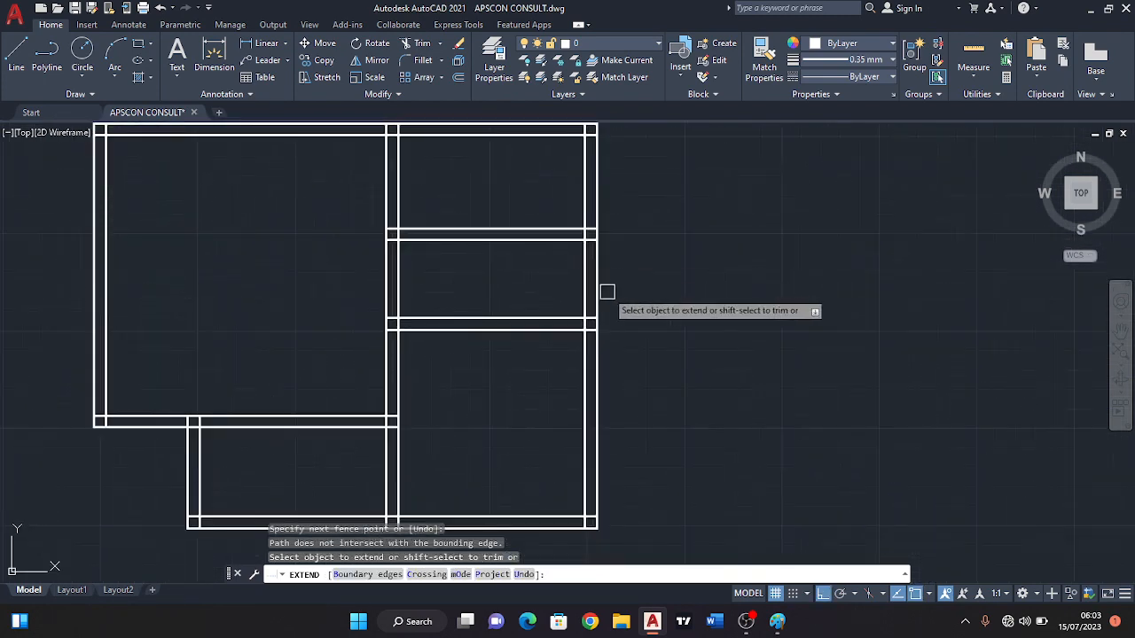
{"action": "mouse_move", "coordinate": [429, 354]}
{"action": "middle_mouse_down"}
{"action": "mouse_move", "coordinate": [461, 320]}
{"action": "mouse_move", "coordinate": [427, 309]}
{"action": "middle_mouse_up"}
{"action": "scroll", "coordinate": [432, 303], "scroll_direction": "down", "scroll_amount": 2}
{"action": "key", "text": "Escape"}
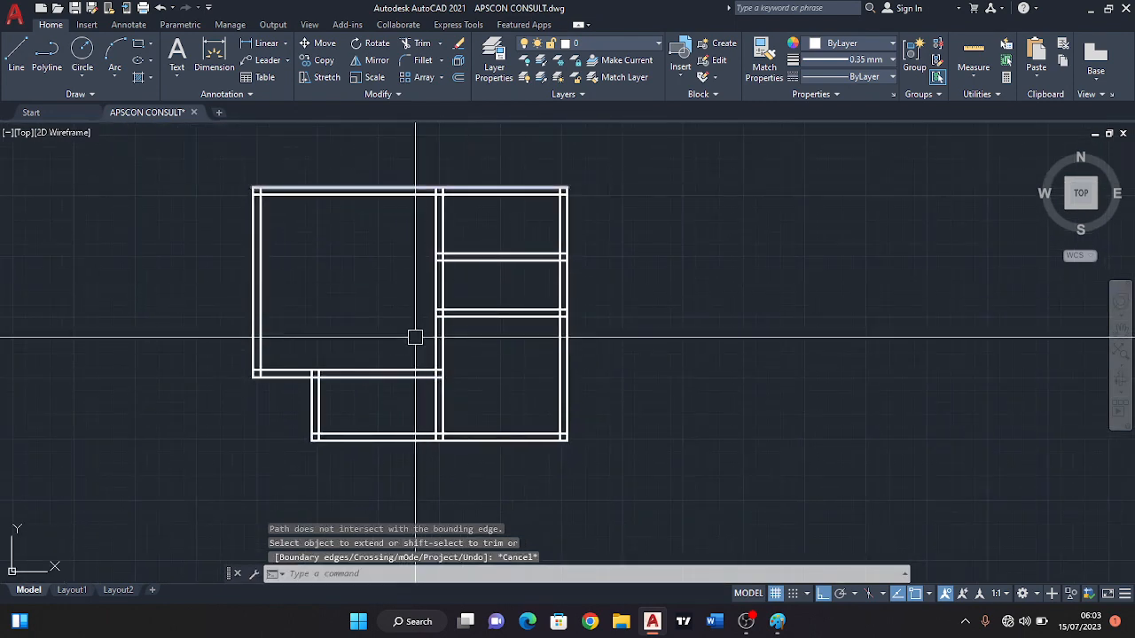
Offset the left line of the bedroom's right-hand wall by 900 toward the bedroom to mark a door opening.
{"action": "scroll", "coordinate": [417, 359], "scroll_direction": "up", "scroll_amount": 2}
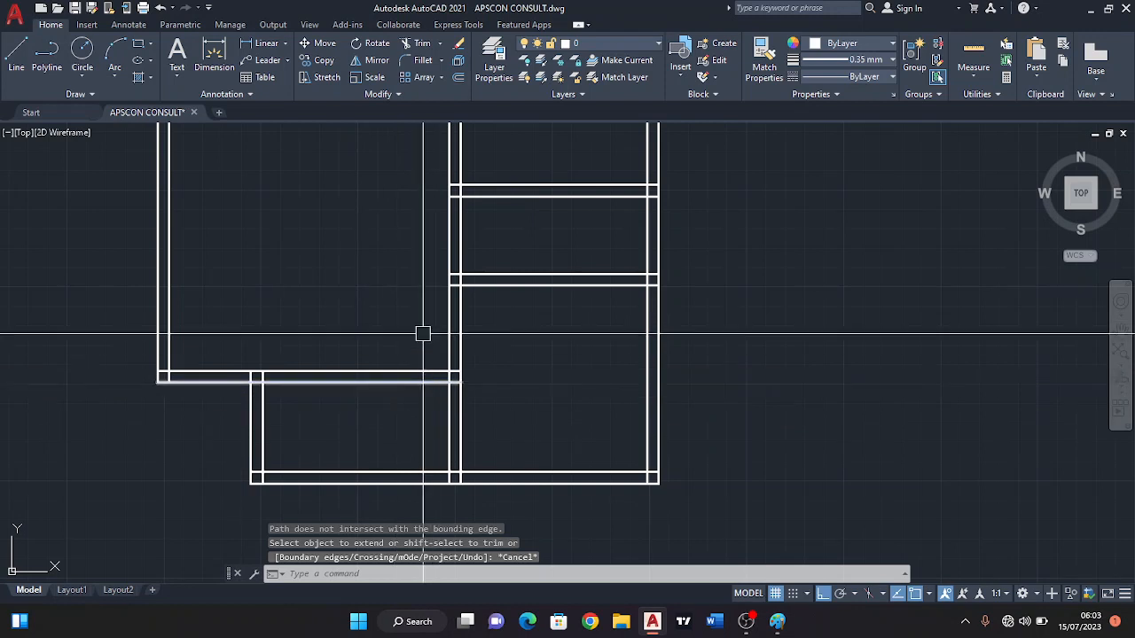
{"action": "middle_click_drag", "start_coordinate": [391, 378], "coordinate": [405, 359]}
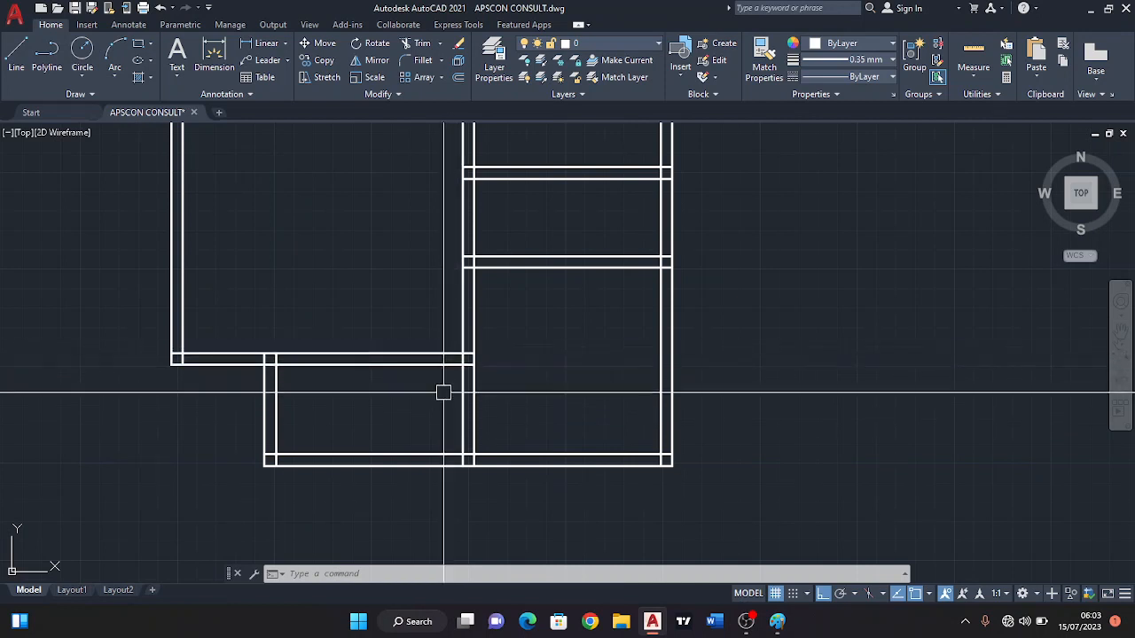
{"action": "middle_click_drag", "start_coordinate": [441, 361], "coordinate": [441, 399]}
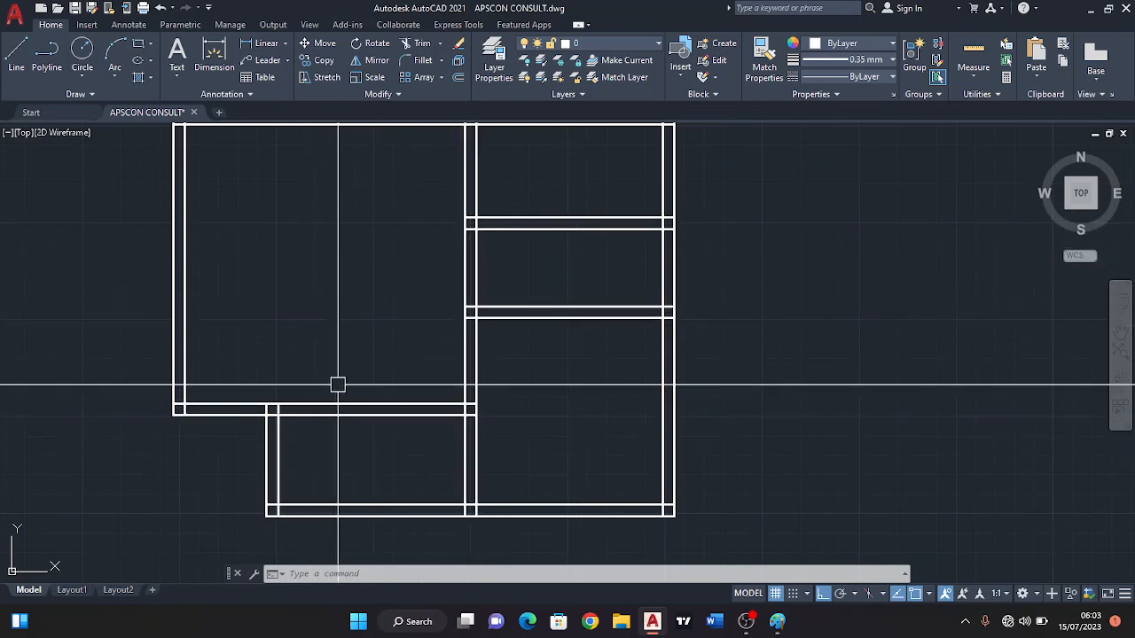
{"action": "left_click", "coordinate": [461, 77]}
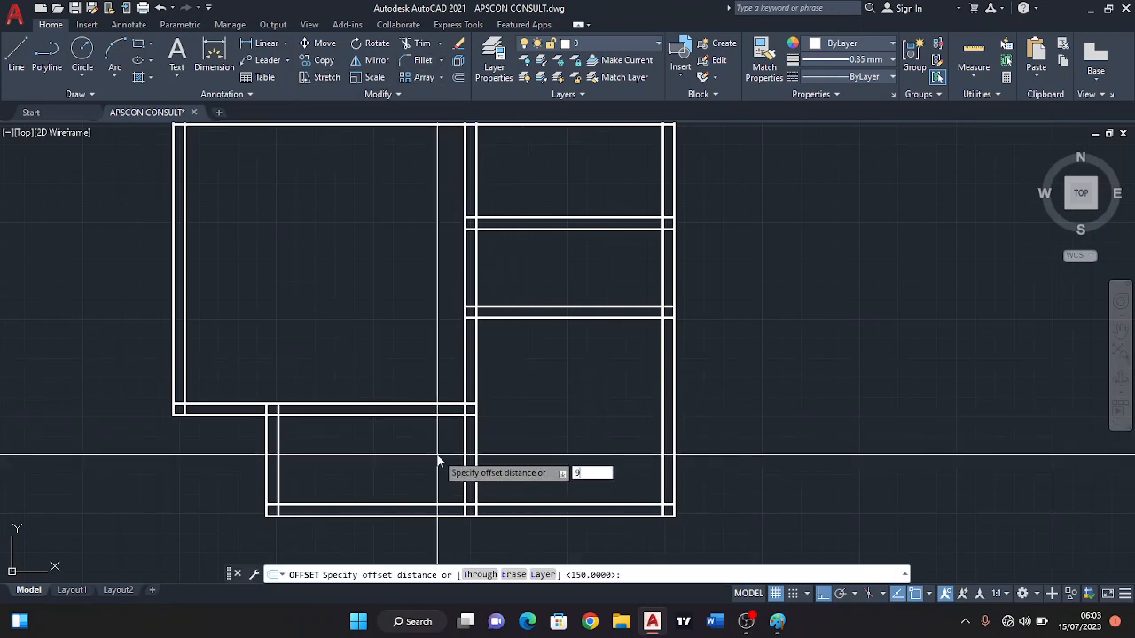
{"action": "key", "text": "Return"}
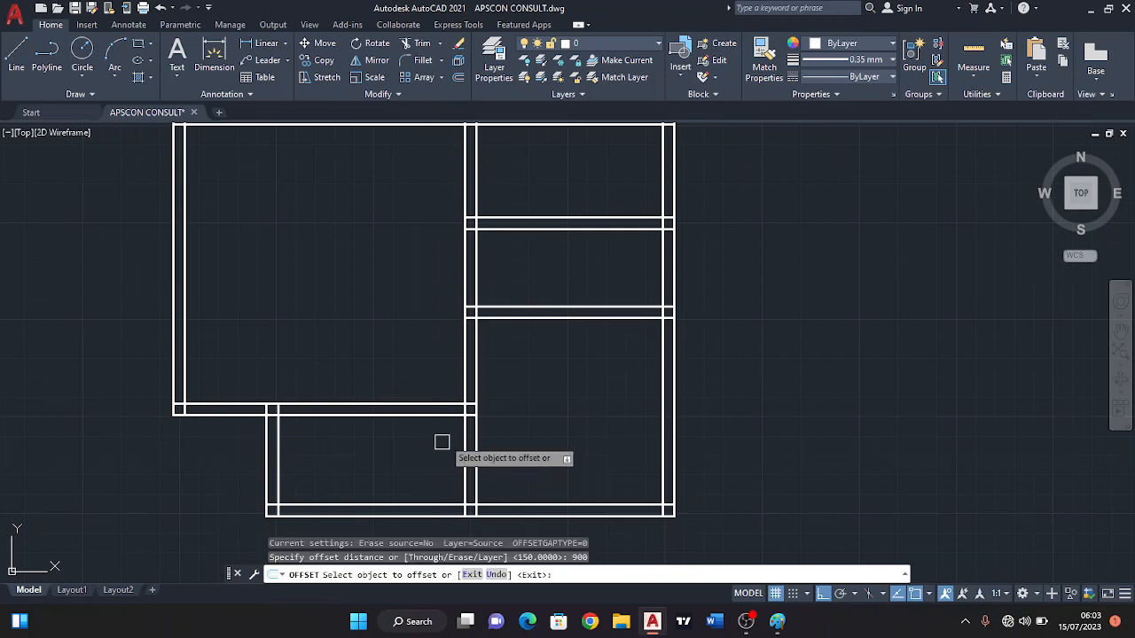
{"action": "left_click", "coordinate": [464, 452]}
{"action": "left_click", "coordinate": [408, 416]}
{"action": "key", "text": "Escape"}
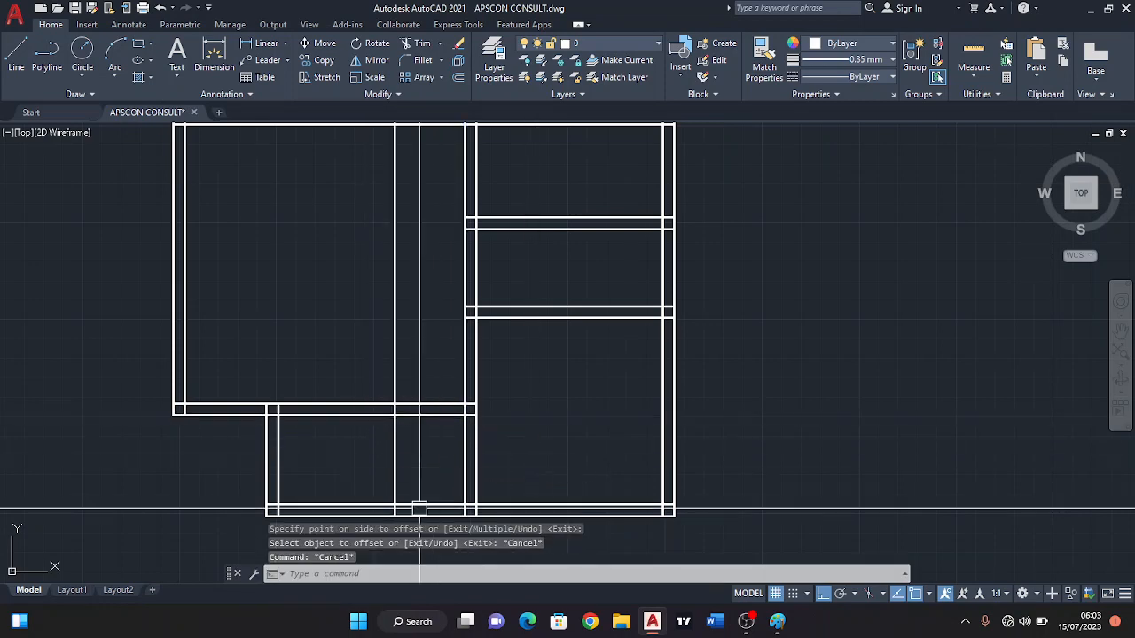
Trim the offset line and both lines of the wall between bedroom and veranda to leave a capped door opening beside the shared wall.
{"action": "scroll", "coordinate": [422, 477], "scroll_direction": "up", "scroll_amount": 2}
{"action": "scroll", "coordinate": [421, 417], "scroll_direction": "up", "scroll_amount": 2}
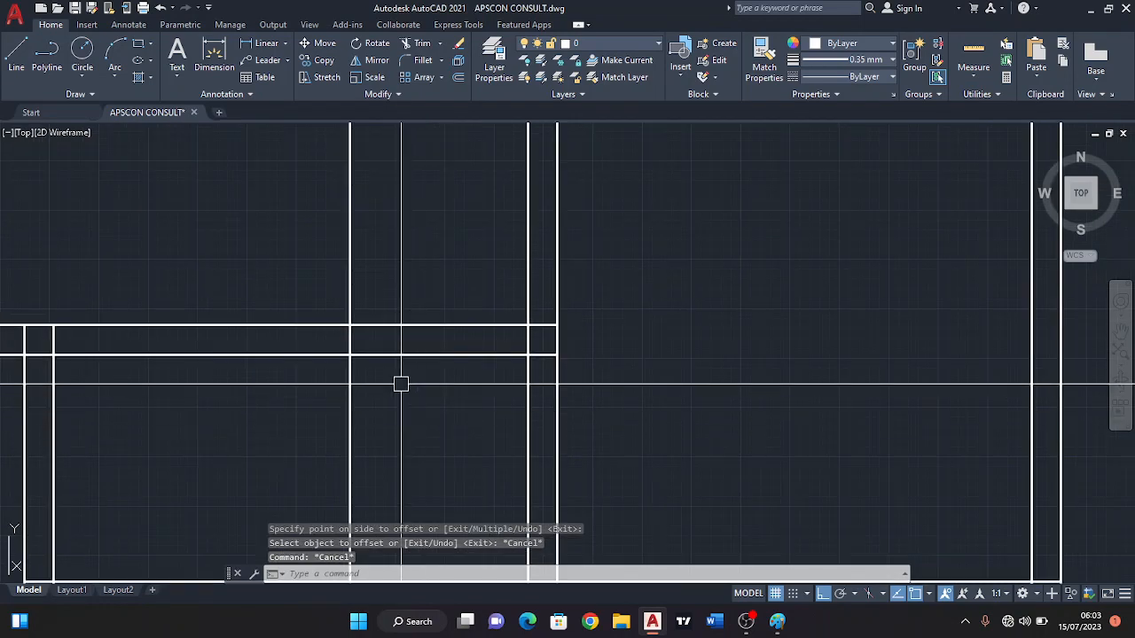
{"action": "type", "text": "tr"}
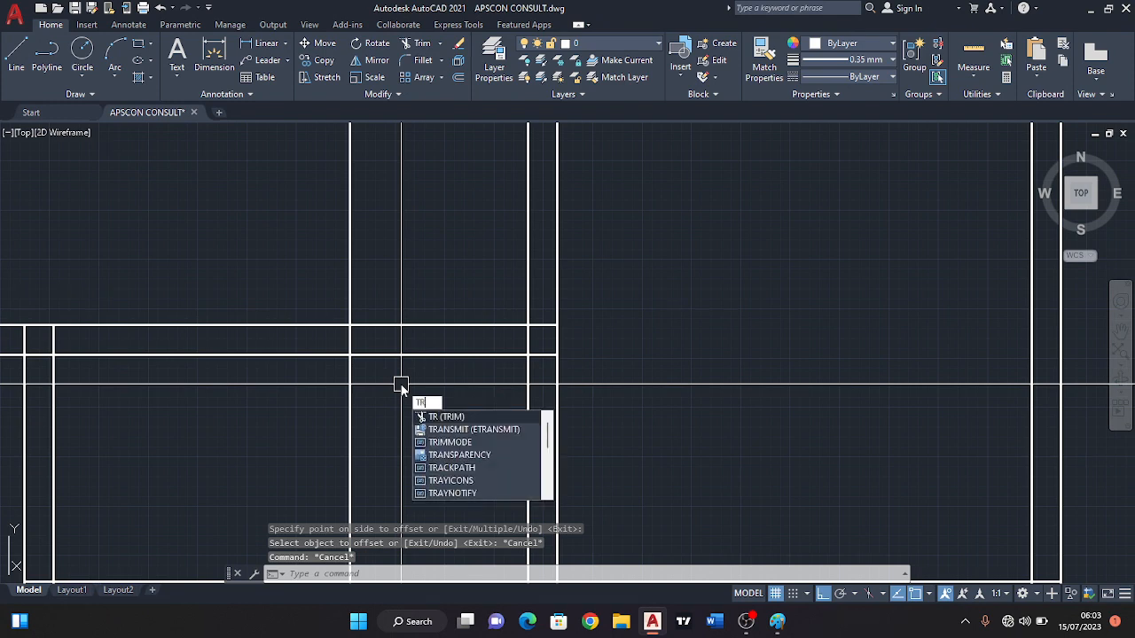
{"action": "key", "text": "Return"}
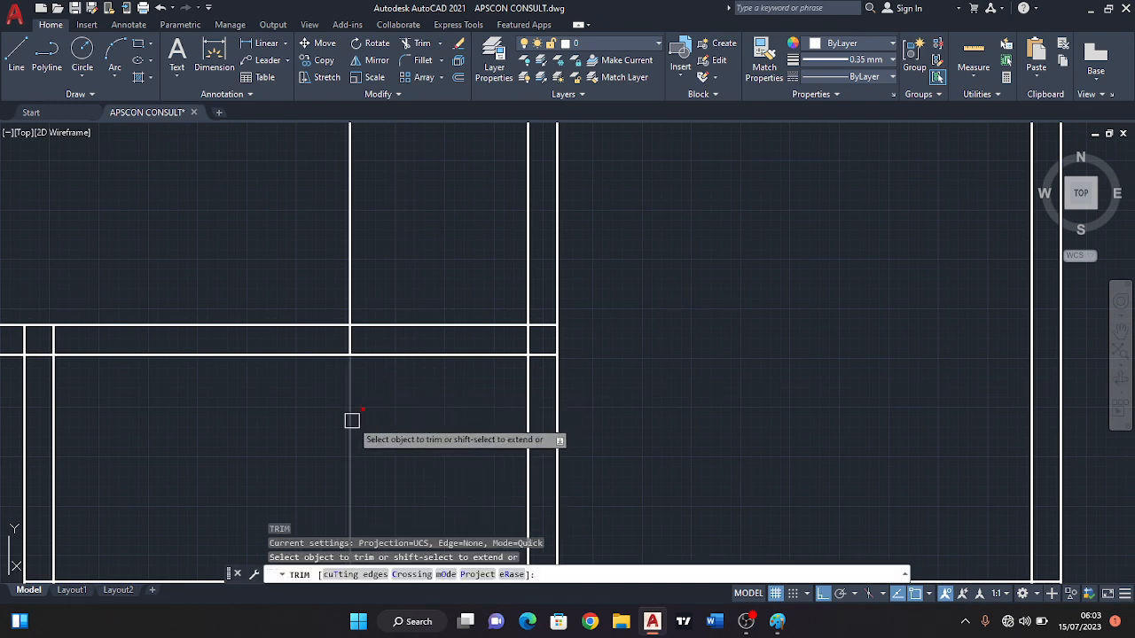
{"action": "left_click", "coordinate": [352, 421]}
{"action": "left_click", "coordinate": [384, 297]}
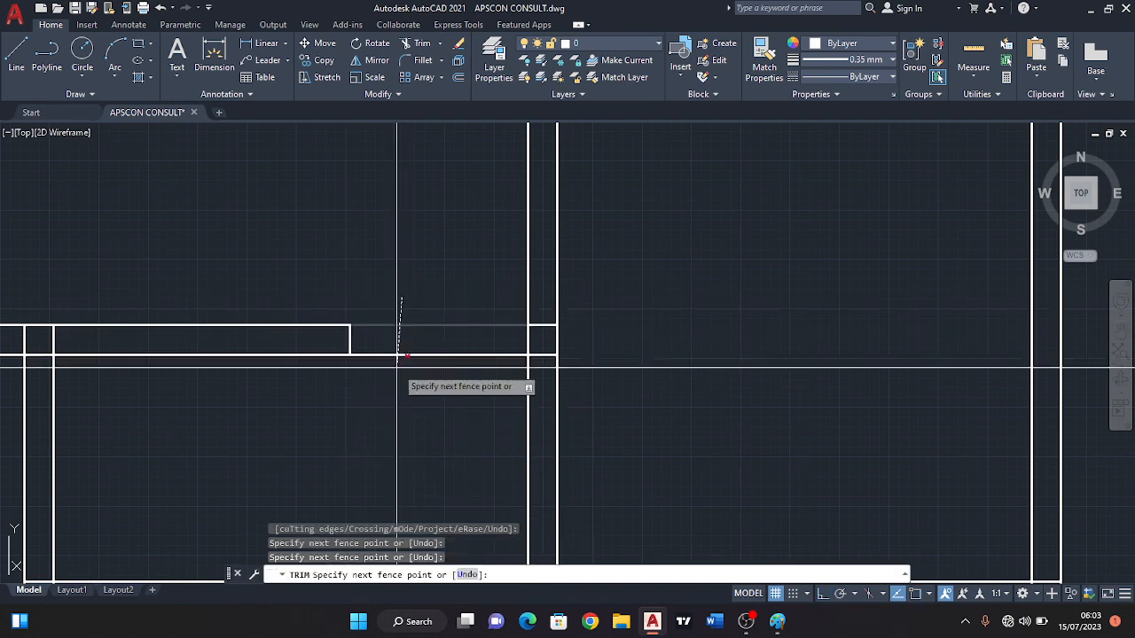
{"action": "left_click", "coordinate": [392, 377]}
{"action": "key", "text": "Return"}
{"action": "key", "text": "Escape"}
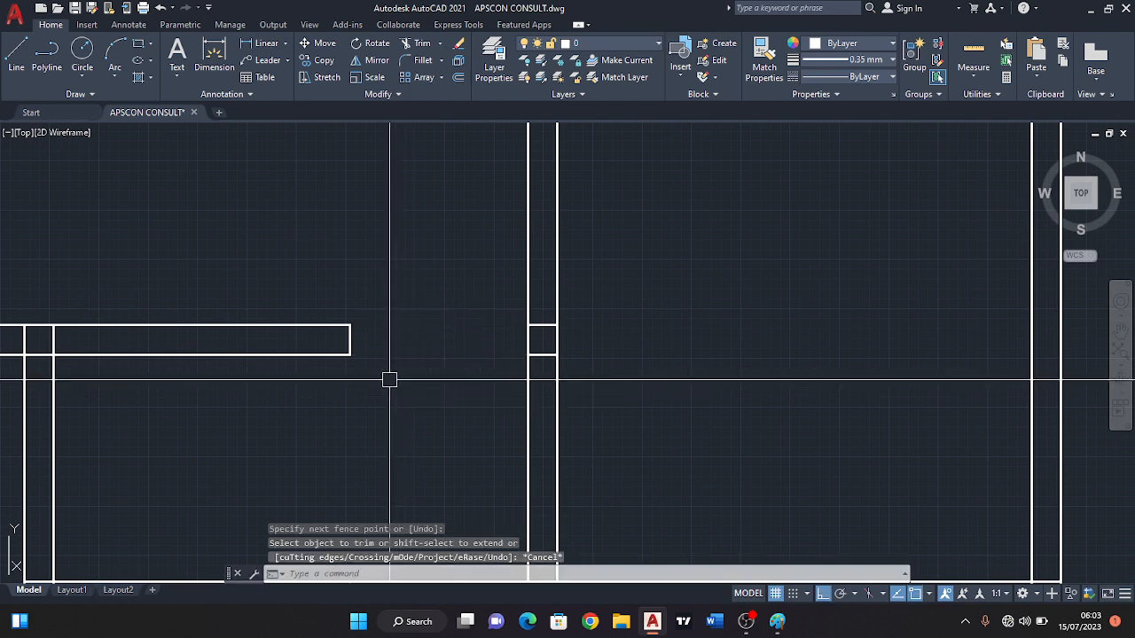
Draw a threshold line across the door opening from the jamb's lower corner to the shared wall.
{"action": "left_click", "coordinate": [21, 59]}
{"action": "left_click", "coordinate": [350, 354]}
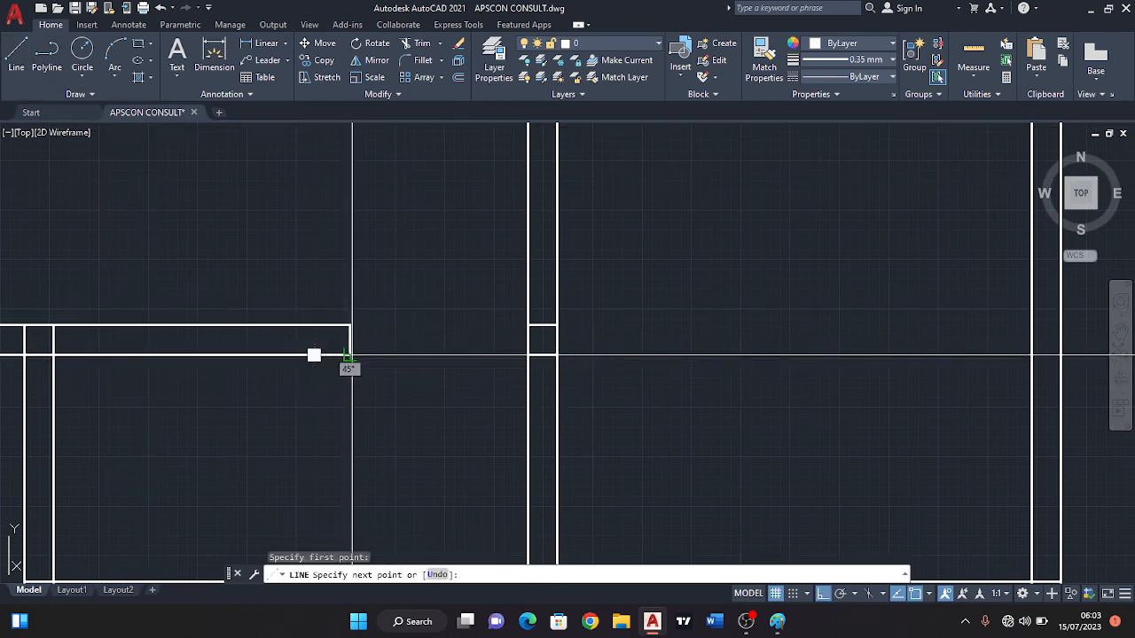
{"action": "left_click", "coordinate": [529, 354]}
{"action": "key", "text": "Escape"}
Check the door opening and the surrounding bedroom, veranda and right-side walls across the plan.
{"action": "scroll", "coordinate": [426, 335], "scroll_direction": "down", "scroll_amount": 4}
{"action": "scroll", "coordinate": [426, 372], "scroll_direction": "up", "scroll_amount": 3}
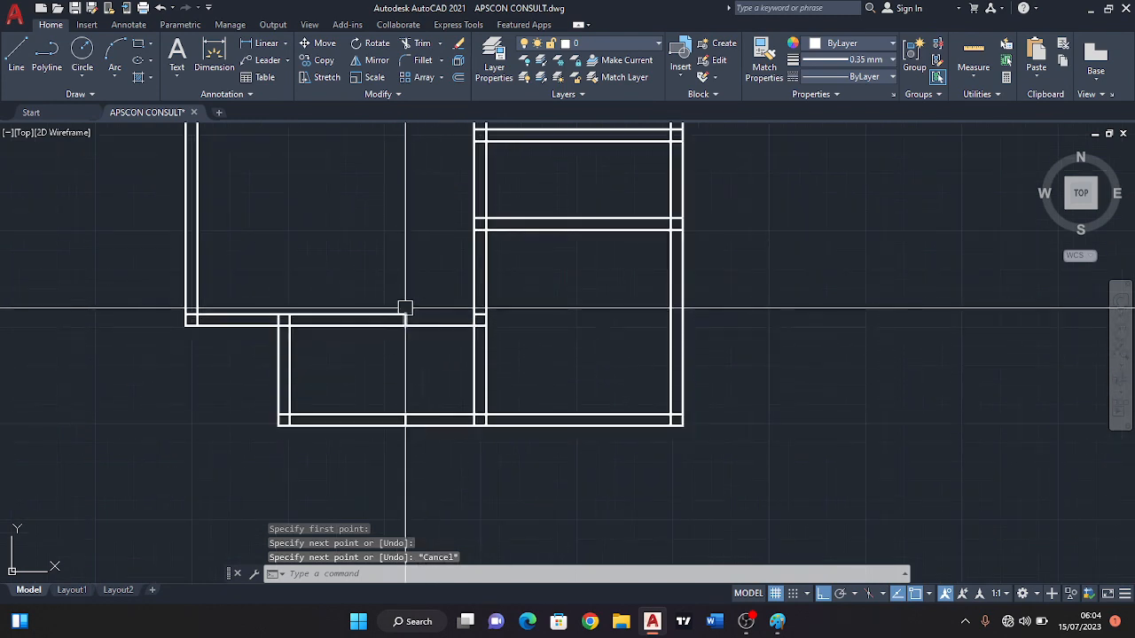
{"action": "middle_click_drag", "start_coordinate": [405, 308], "coordinate": [438, 392]}
{"action": "scroll", "coordinate": [398, 360], "scroll_direction": "down", "scroll_amount": 2}
{"action": "middle_click_drag", "start_coordinate": [398, 360], "coordinate": [418, 360]}
{"action": "scroll", "coordinate": [367, 435], "scroll_direction": "up", "scroll_amount": 2}
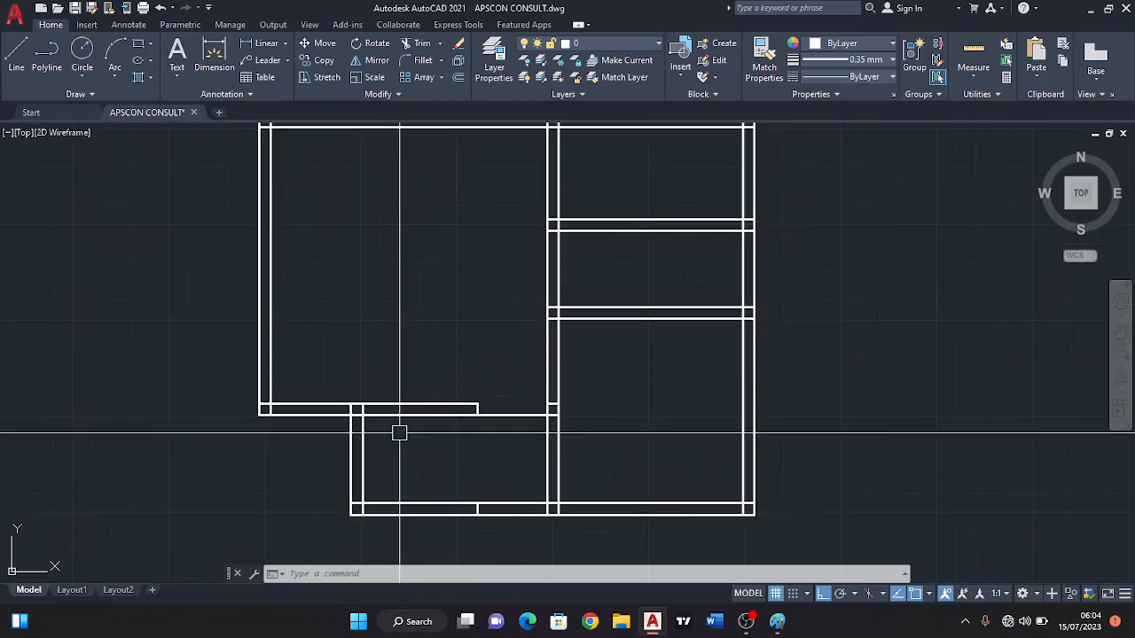
{"action": "middle_click_drag", "start_coordinate": [363, 328], "coordinate": [364, 390]}
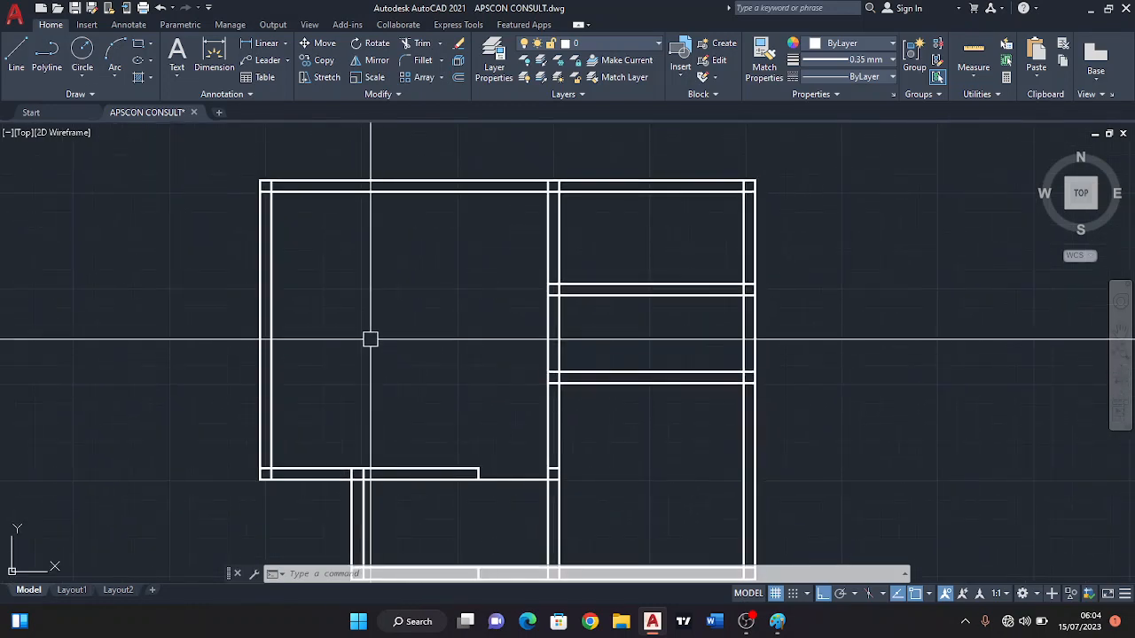
{"action": "mouse_move", "coordinate": [371, 339]}
{"action": "middle_mouse_down"}
{"action": "mouse_move", "coordinate": [380, 331]}
{"action": "mouse_move", "coordinate": [384, 348]}
{"action": "middle_mouse_up"}
{"action": "middle_click_drag", "start_coordinate": [441, 428], "coordinate": [446, 378]}
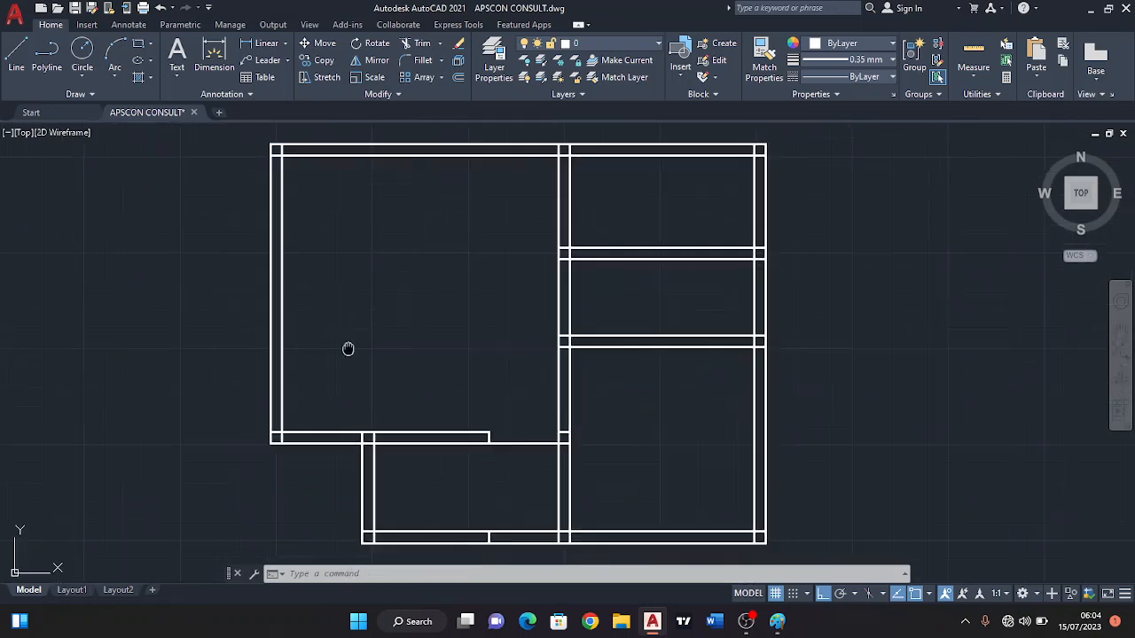
{"action": "middle_click_drag", "start_coordinate": [347, 348], "coordinate": [360, 371]}
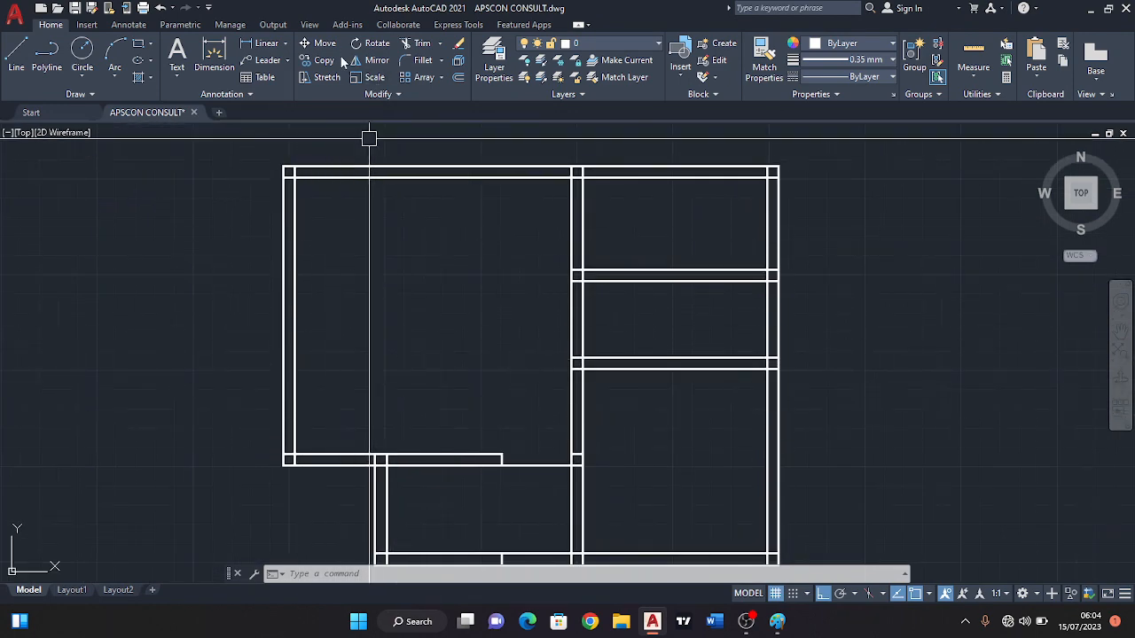
Trim the overlapping inner wall lines at the bedroom's upper-left, upper-right and lower-left corners.
{"action": "left_click", "coordinate": [415, 43]}
{"action": "scroll", "coordinate": [269, 174], "scroll_direction": "up", "scroll_amount": 5}
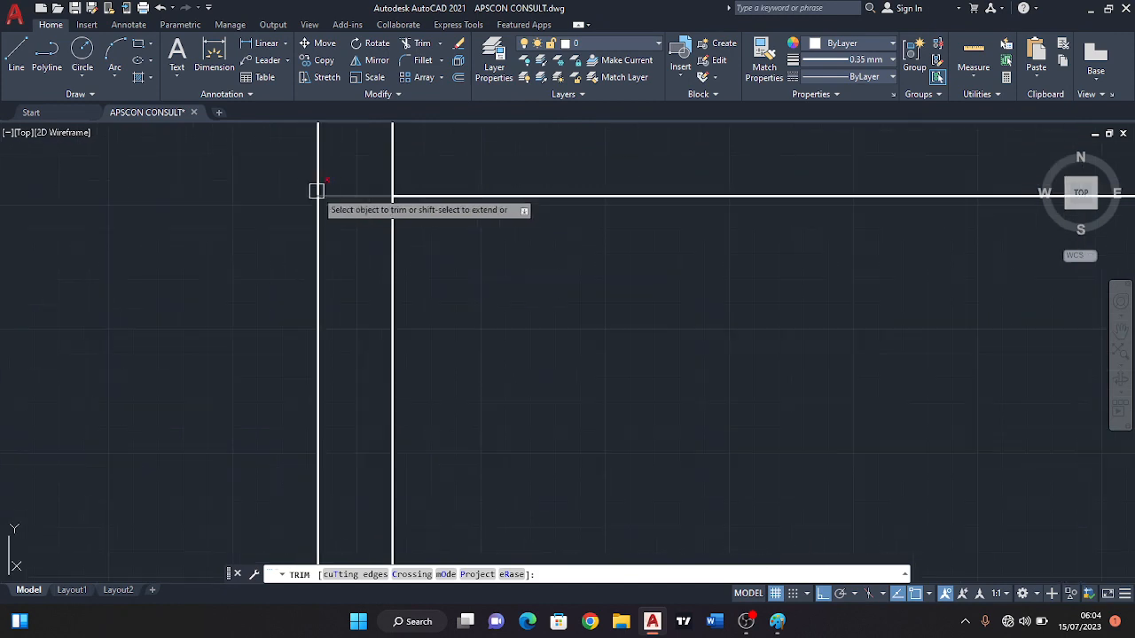
{"action": "left_click", "coordinate": [342, 197]}
{"action": "scroll", "coordinate": [321, 154], "scroll_direction": "down", "scroll_amount": 3}
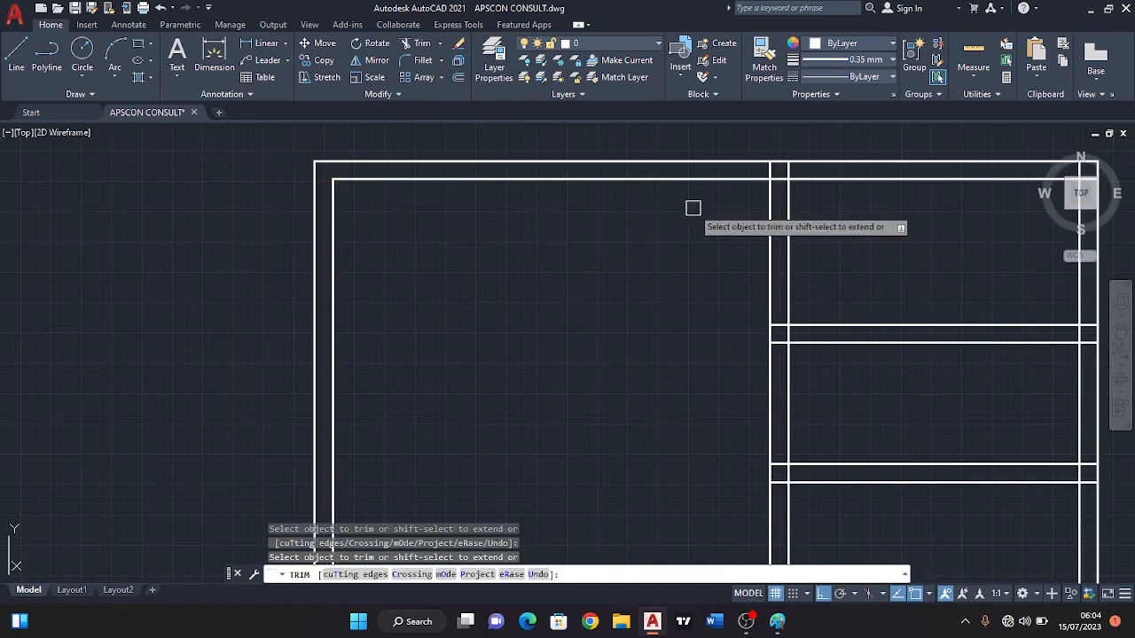
{"action": "scroll", "coordinate": [777, 178], "scroll_direction": "up", "scroll_amount": 2}
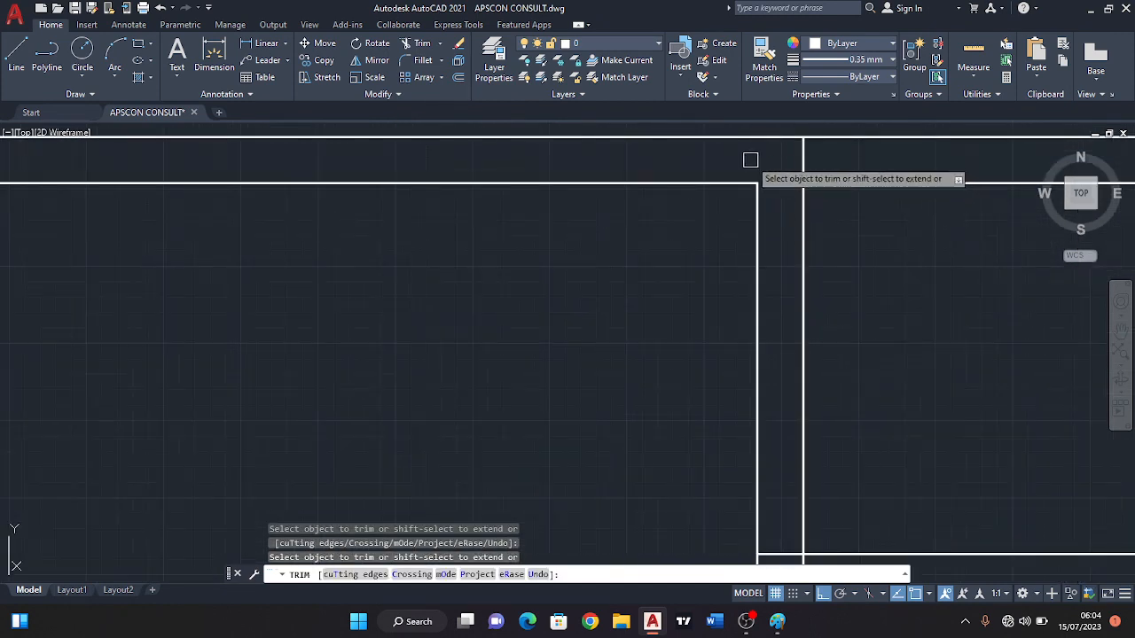
{"action": "scroll", "coordinate": [514, 278], "scroll_direction": "down", "scroll_amount": 3}
{"action": "scroll", "coordinate": [334, 404], "scroll_direction": "up", "scroll_amount": 3}
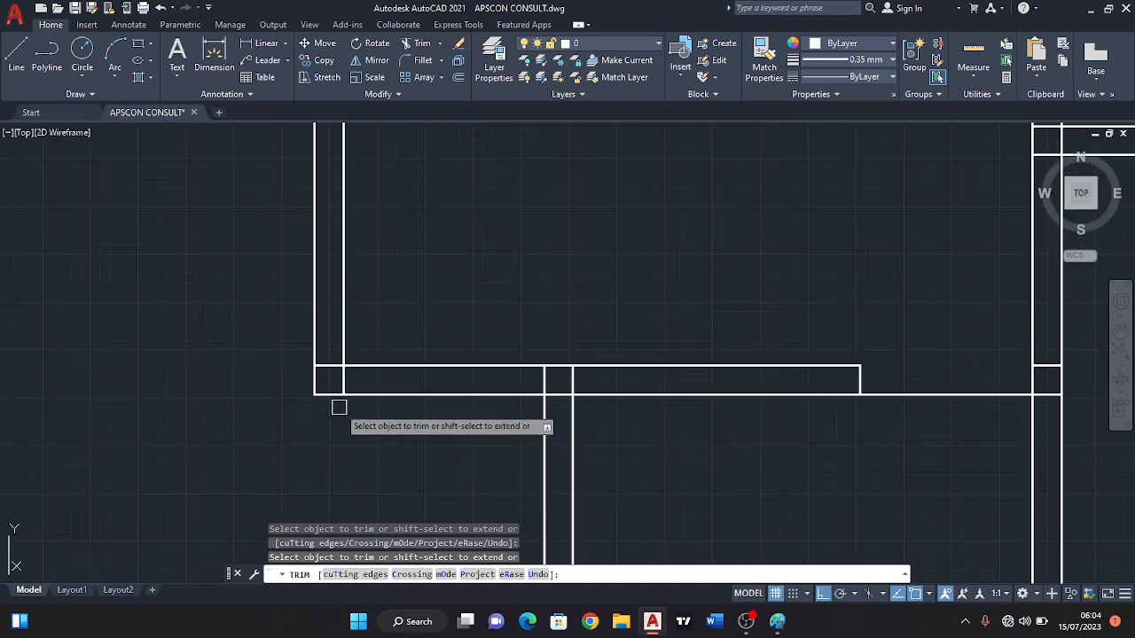
{"action": "scroll", "coordinate": [339, 407], "scroll_direction": "up", "scroll_amount": 2}
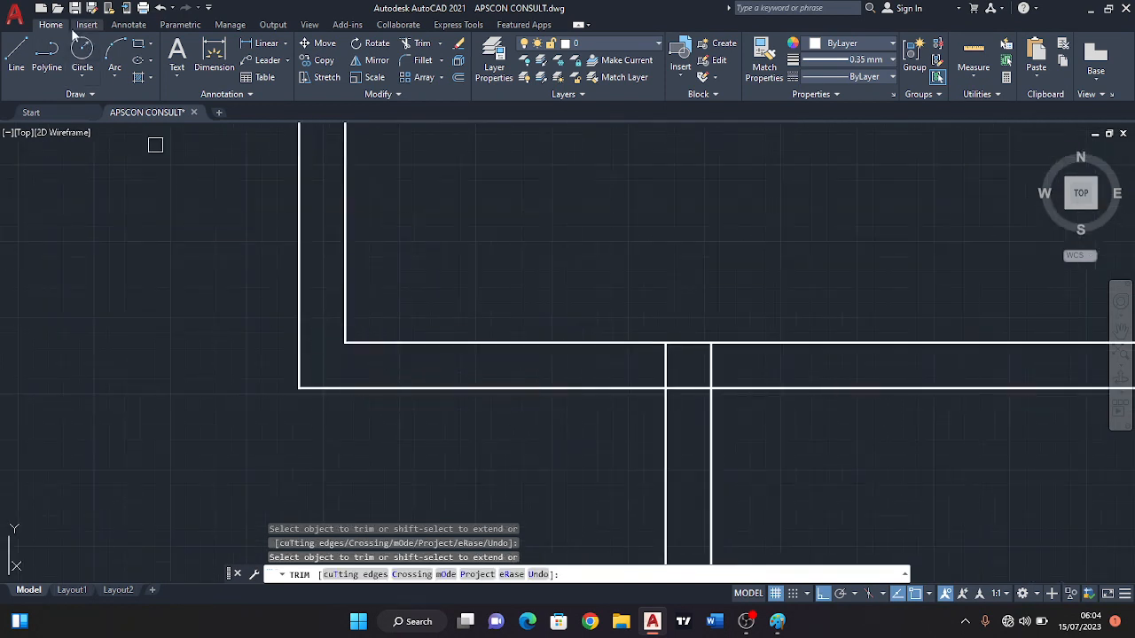
Draw a short line across the bedroom's left wall from the inner line's midpoint to the outer line.
{"action": "left_click", "coordinate": [16, 55]}
{"action": "scroll", "coordinate": [412, 284], "scroll_direction": "down", "scroll_amount": 4}
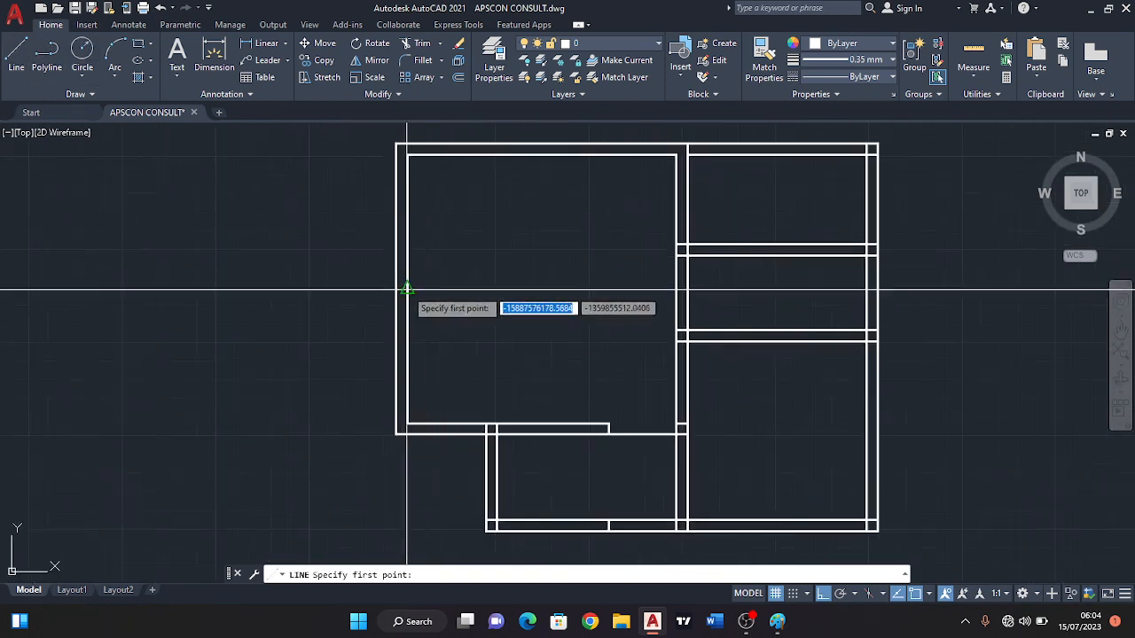
{"action": "left_click", "coordinate": [406, 290]}
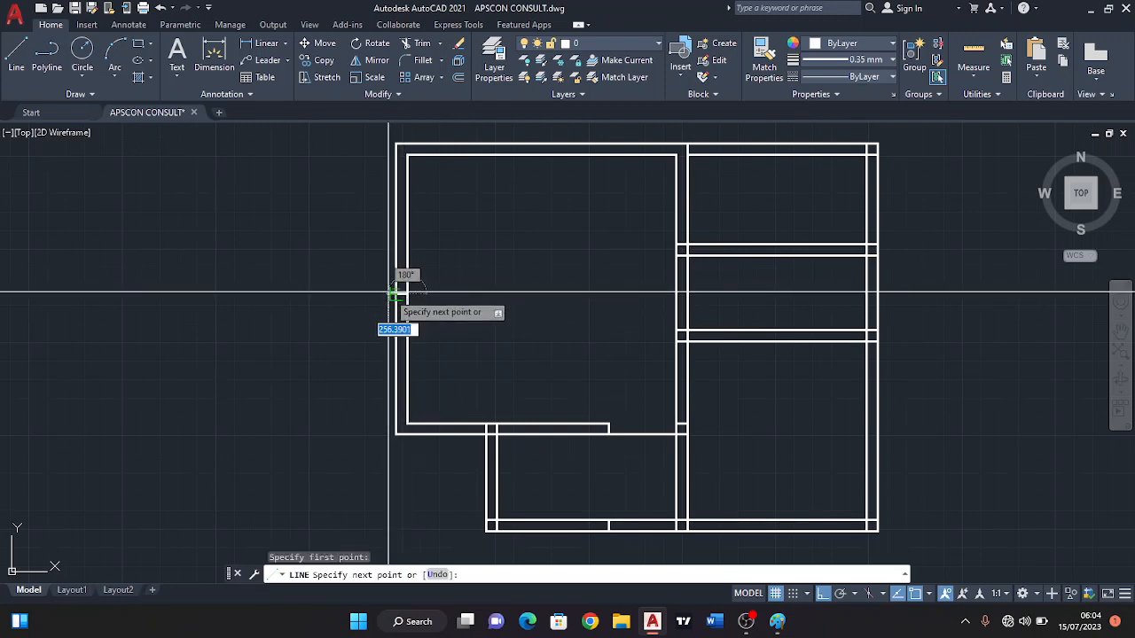
{"action": "key", "text": "Escape"}
Draw a short line across the bedroom's top wall from the inner line's midpoint to the outer line.
{"action": "scroll", "coordinate": [568, 203], "scroll_direction": "up", "scroll_amount": 2}
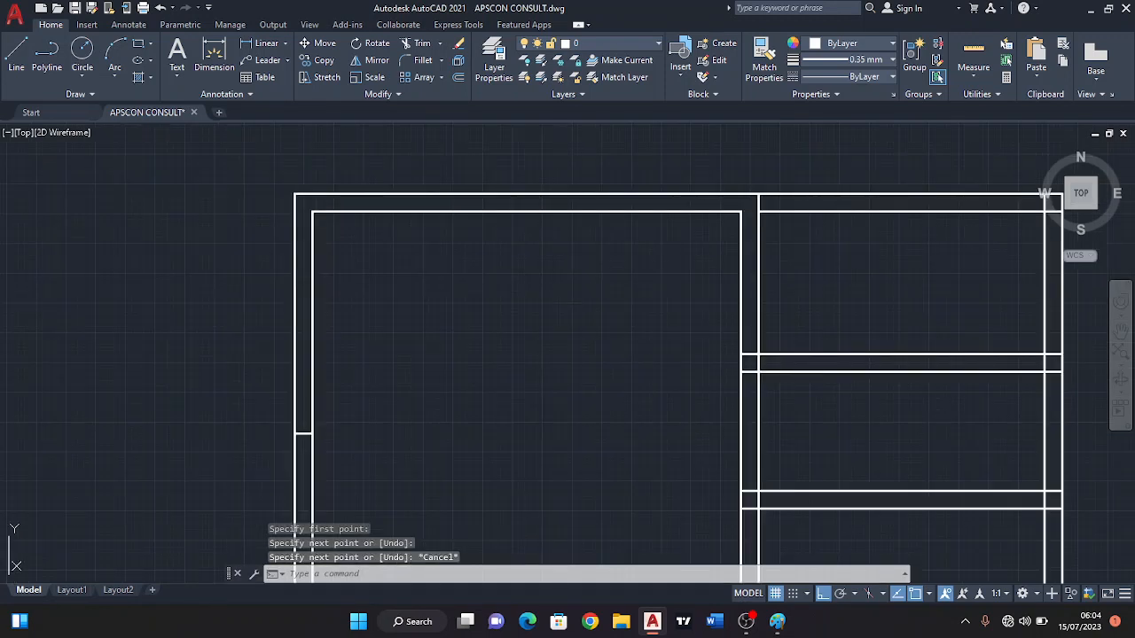
{"action": "key", "text": "Return"}
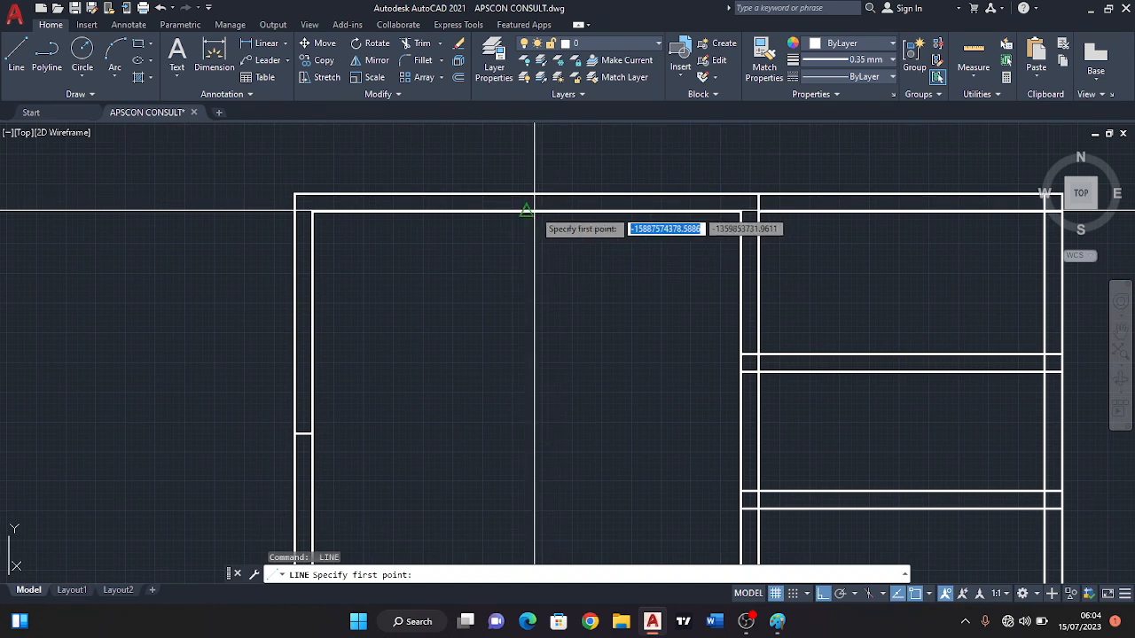
{"action": "left_click", "coordinate": [527, 211]}
{"action": "key", "text": "Escape"}
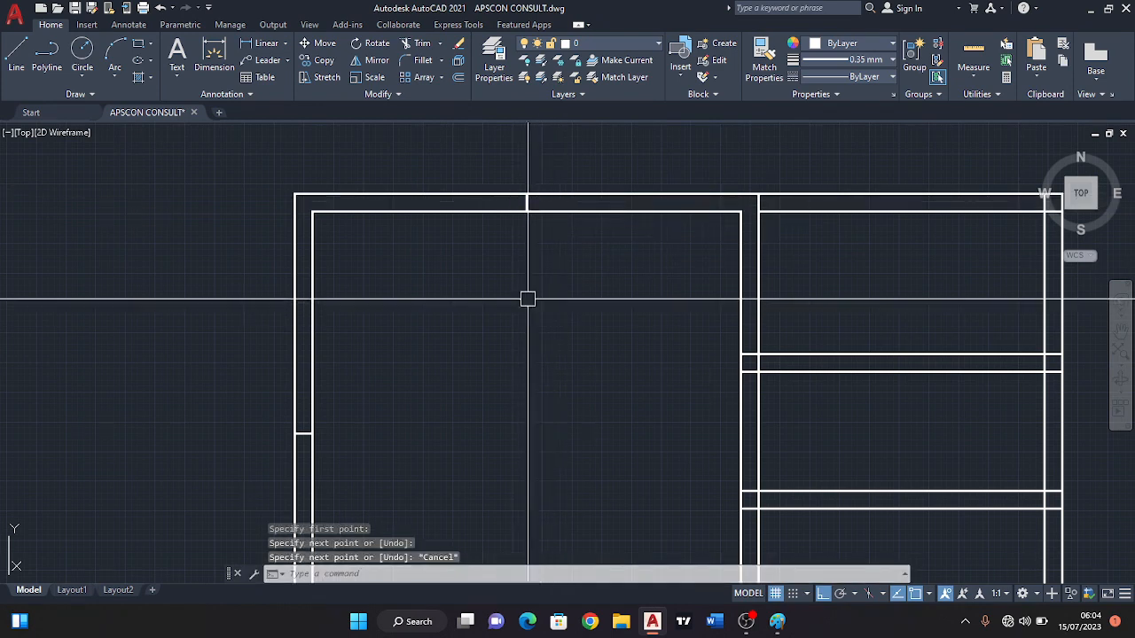
{"action": "scroll", "coordinate": [481, 302], "scroll_direction": "down", "scroll_amount": 3}
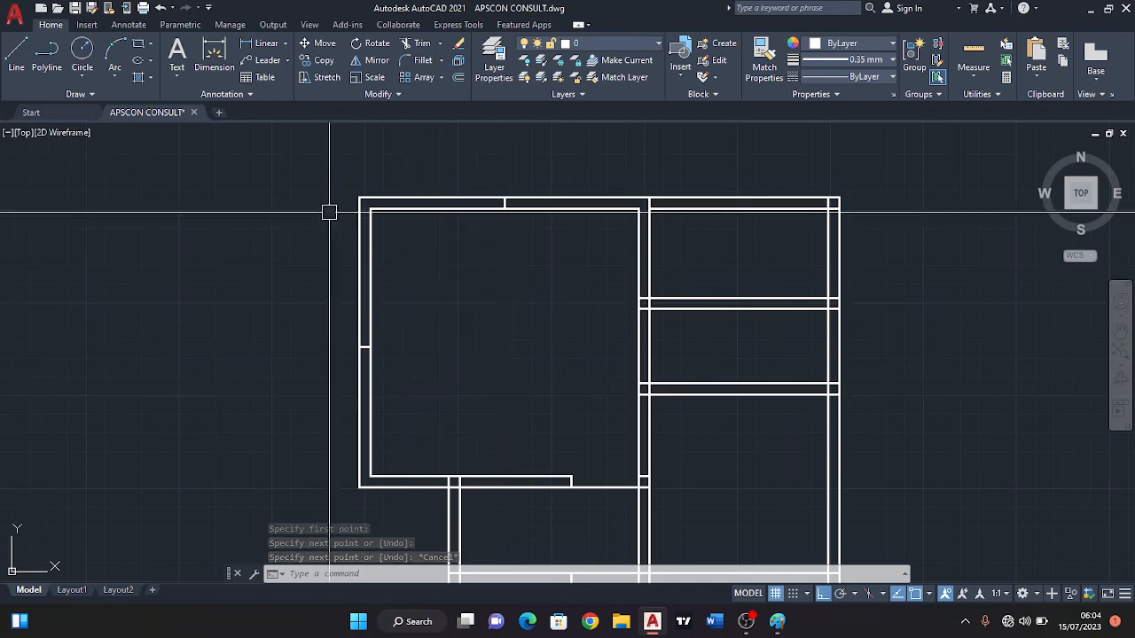
{"action": "left_click", "coordinate": [15, 58]}
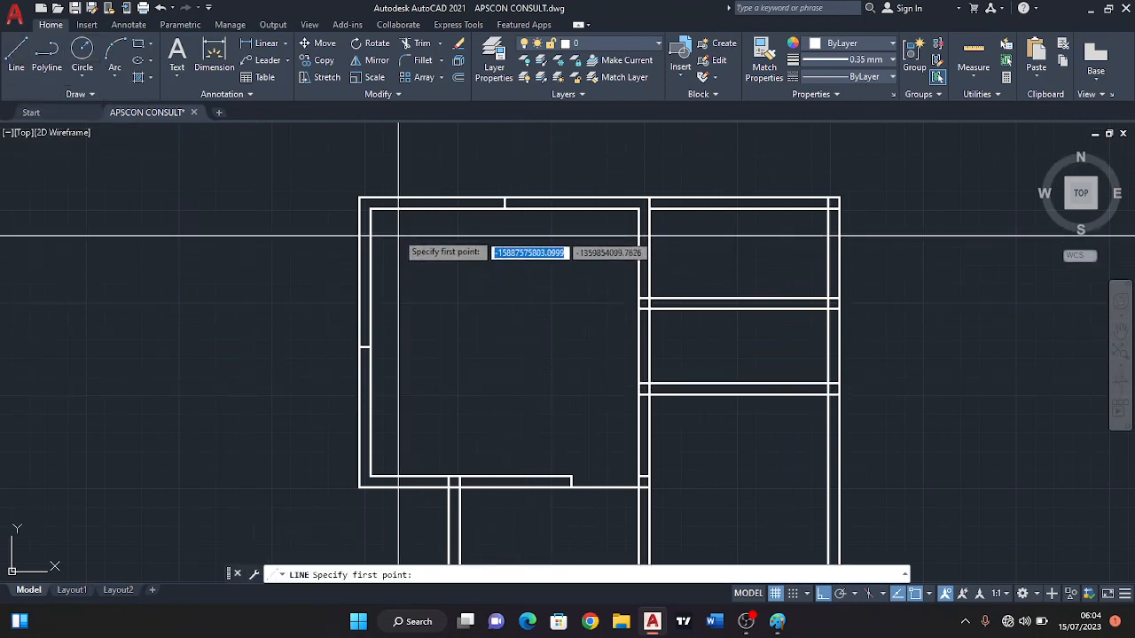
{"action": "scroll", "coordinate": [390, 248], "scroll_direction": "up", "scroll_amount": 5}
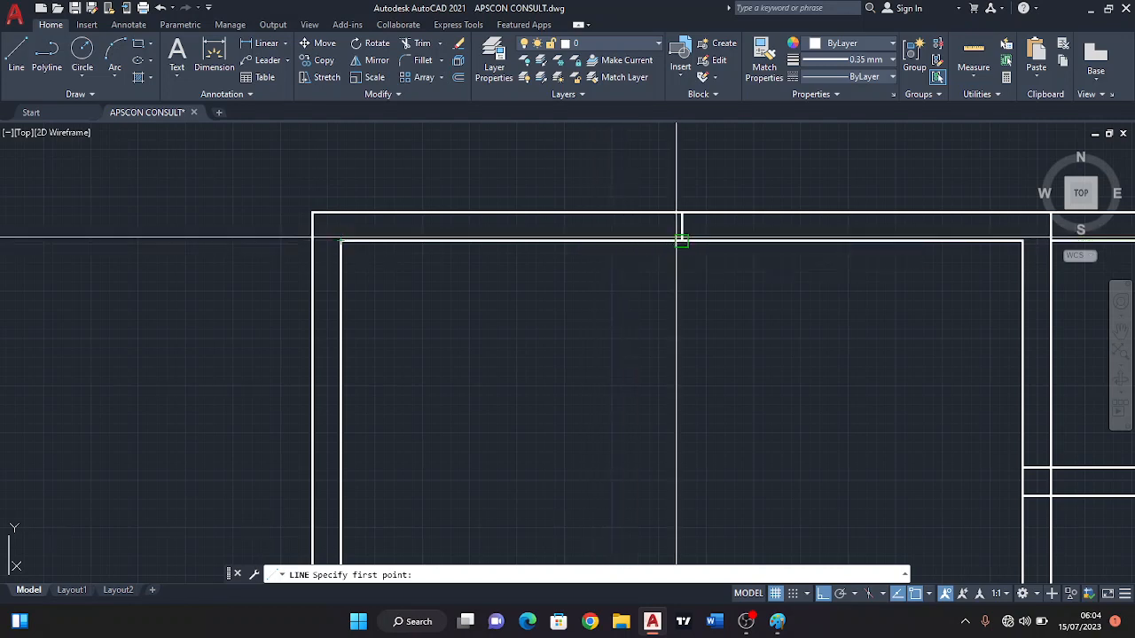
{"action": "key", "text": "Escape"}
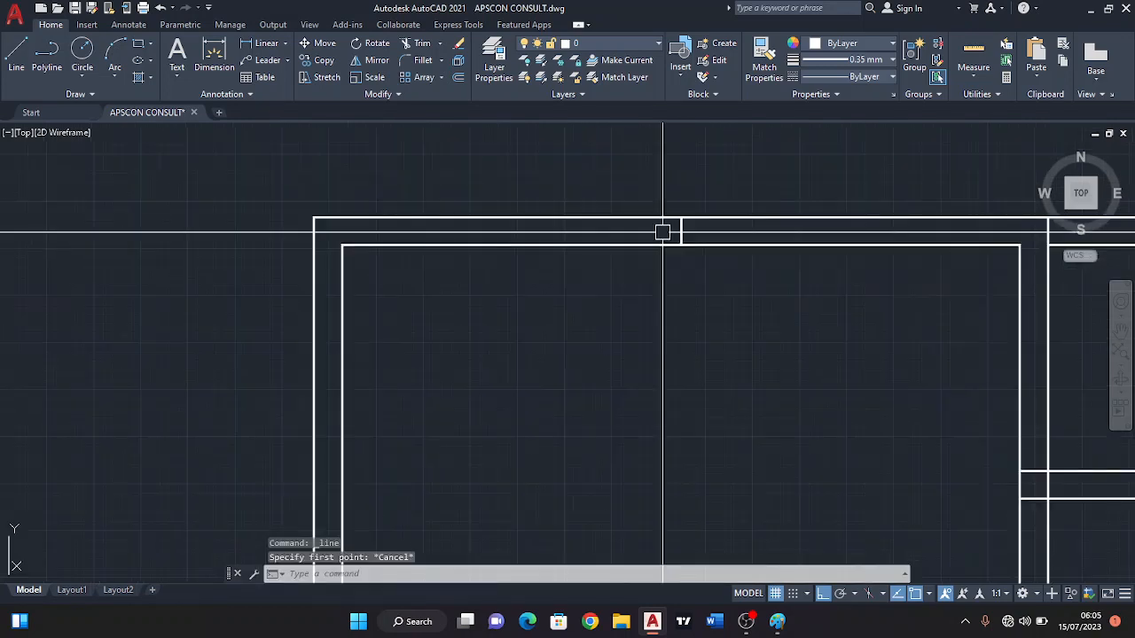
Draw a short line across the upper-right room's top wall, starting on its inner line.
{"action": "scroll", "coordinate": [750, 258], "scroll_direction": "down", "scroll_amount": 4}
{"action": "key", "text": "Return"}
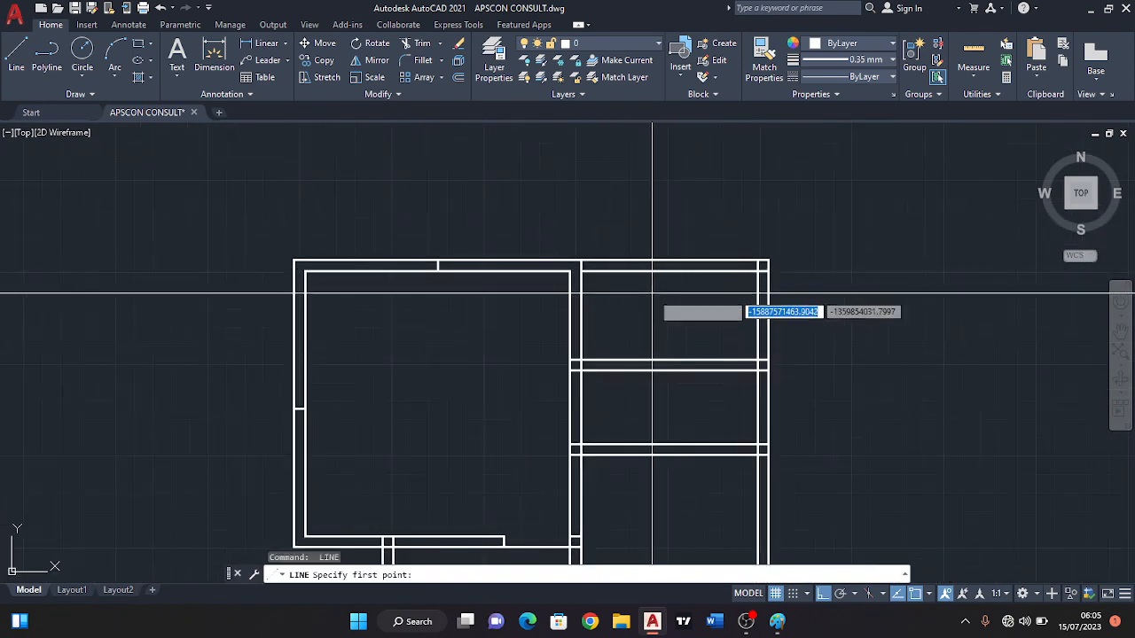
{"action": "scroll", "coordinate": [676, 270], "scroll_direction": "up", "scroll_amount": 2}
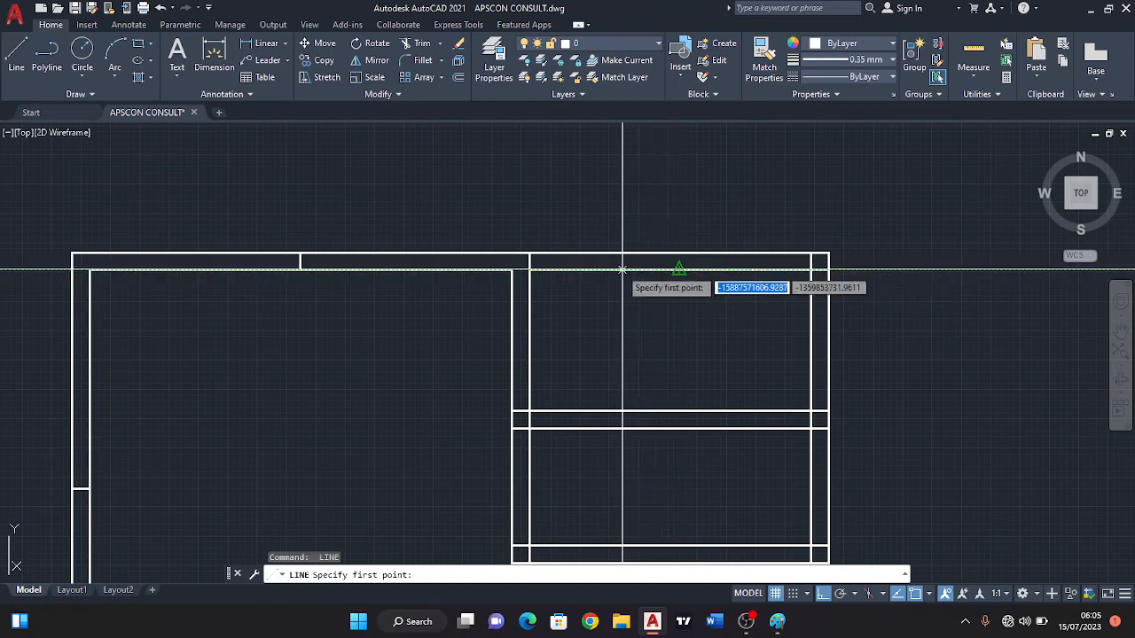
{"action": "scroll", "coordinate": [587, 268], "scroll_direction": "up", "scroll_amount": 3}
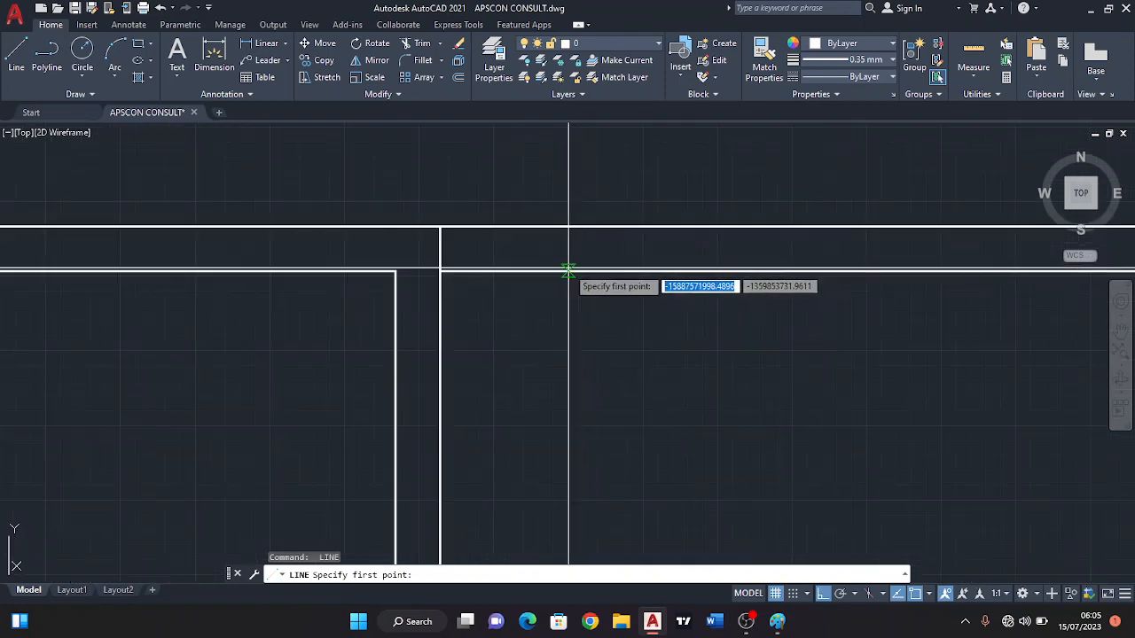
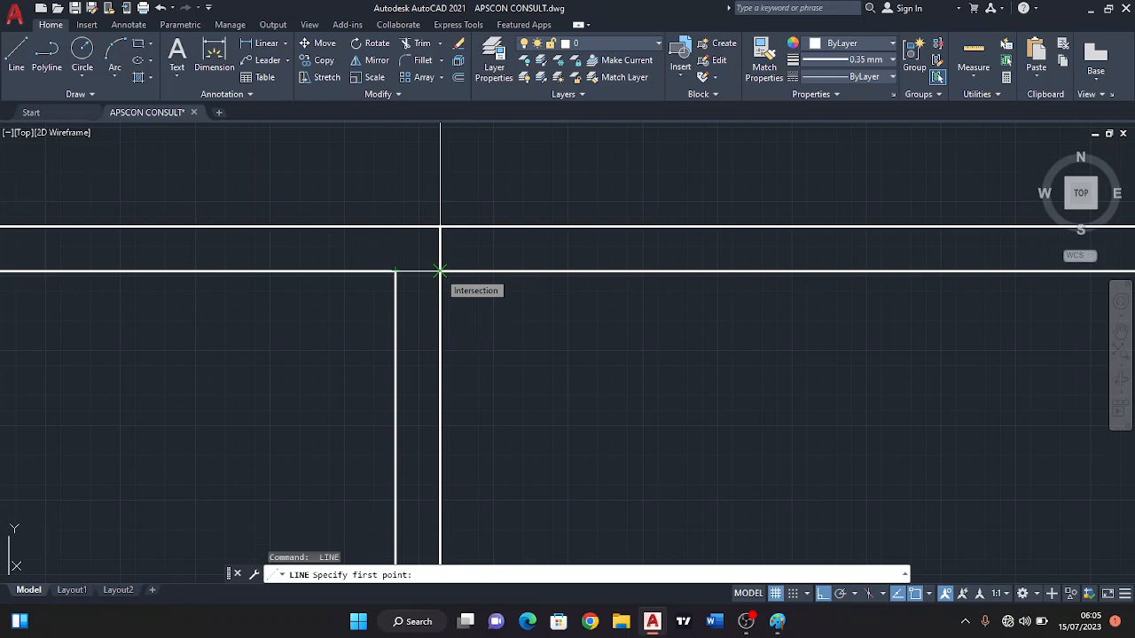
{"action": "scroll", "coordinate": [440, 271], "scroll_direction": "up", "scroll_amount": 5}
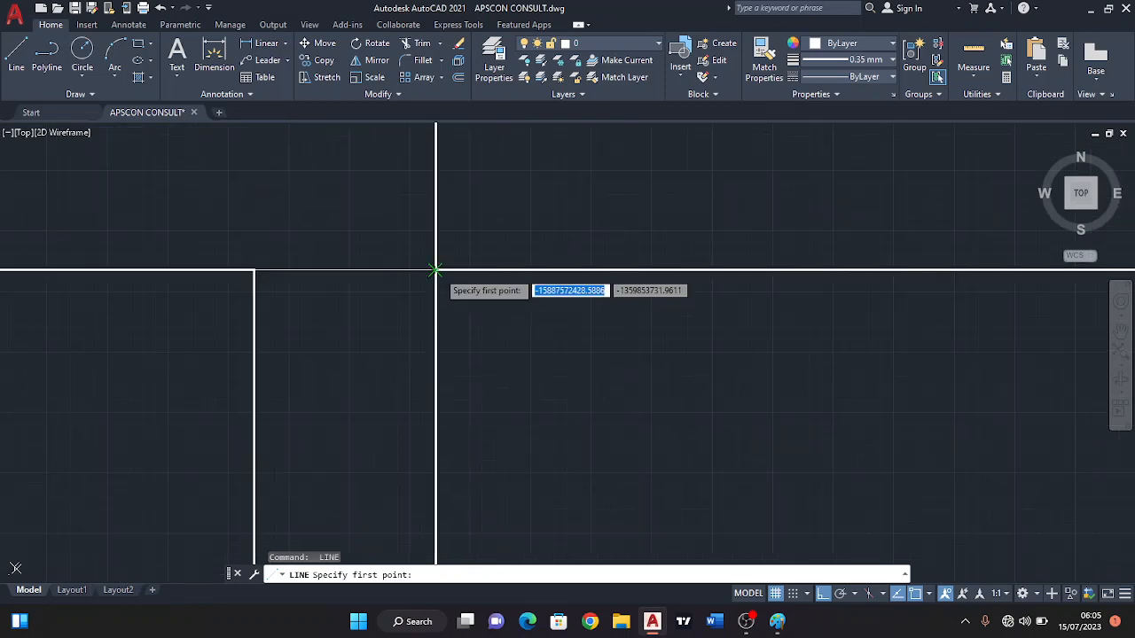
{"action": "scroll", "coordinate": [435, 269], "scroll_direction": "down", "scroll_amount": 8}
{"action": "key", "text": "Escape"}
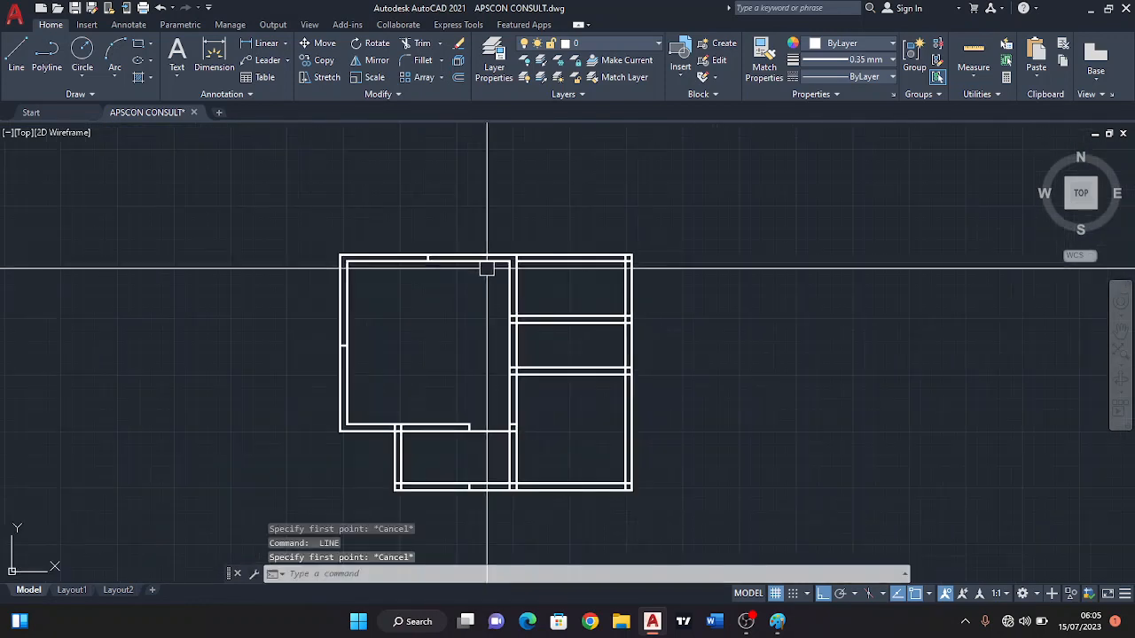
Offset the short line across the bedroom's top wall by 600 to both sides.
{"action": "left_click", "coordinate": [458, 77]}
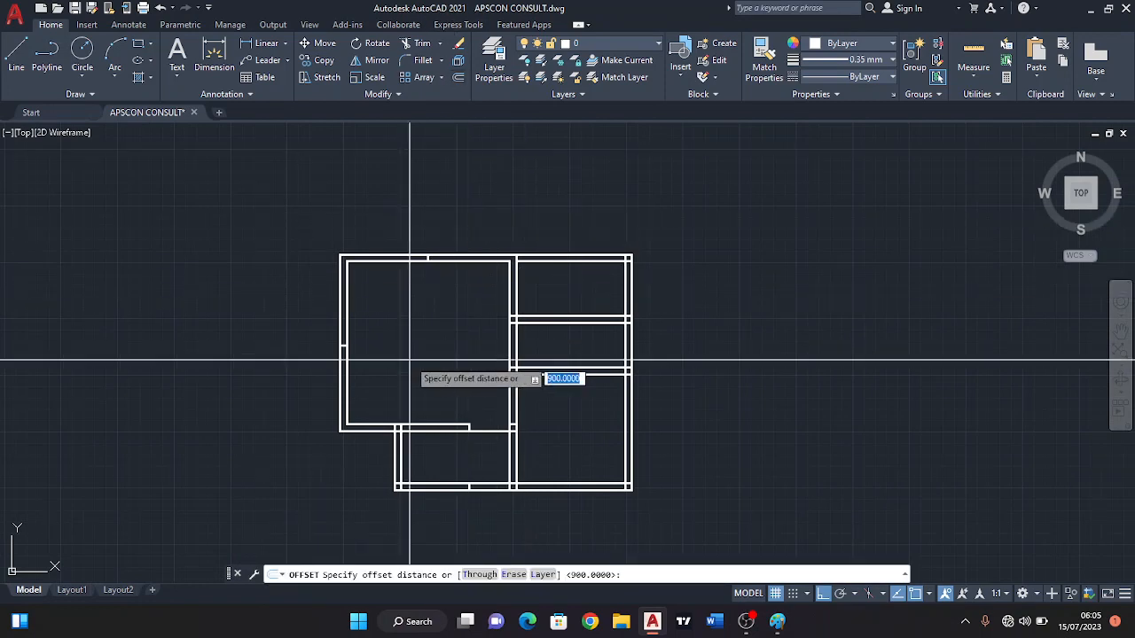
{"action": "scroll", "coordinate": [395, 274], "scroll_direction": "up", "scroll_amount": 2}
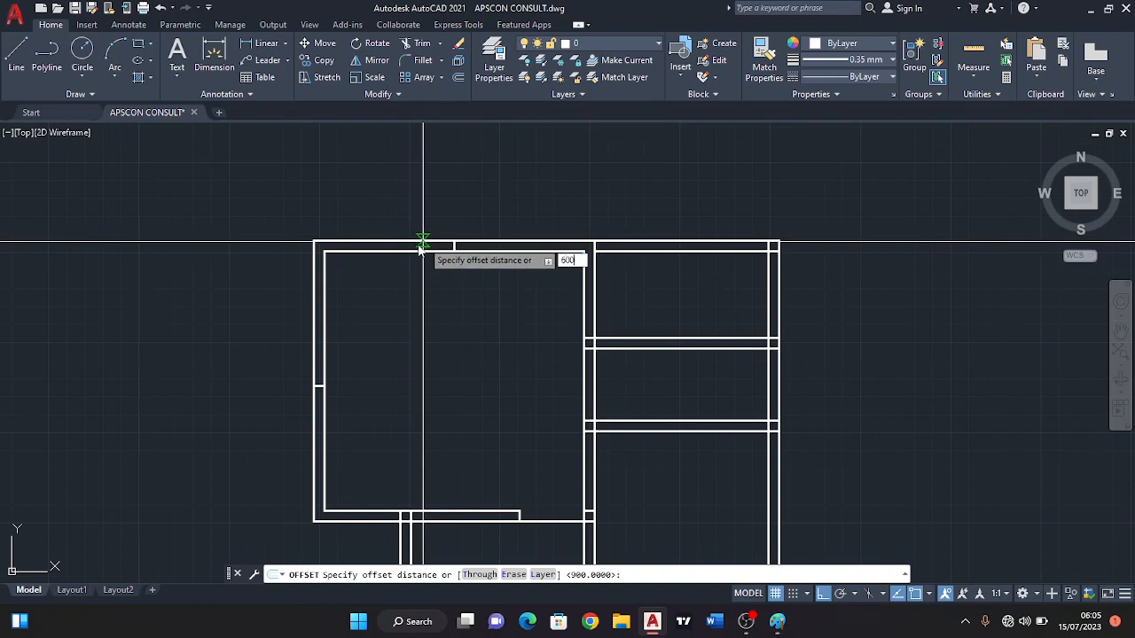
{"action": "type", "text": "600"}
{"action": "key", "text": "Return"}
{"action": "scroll", "coordinate": [457, 245], "scroll_direction": "up", "scroll_amount": 2}
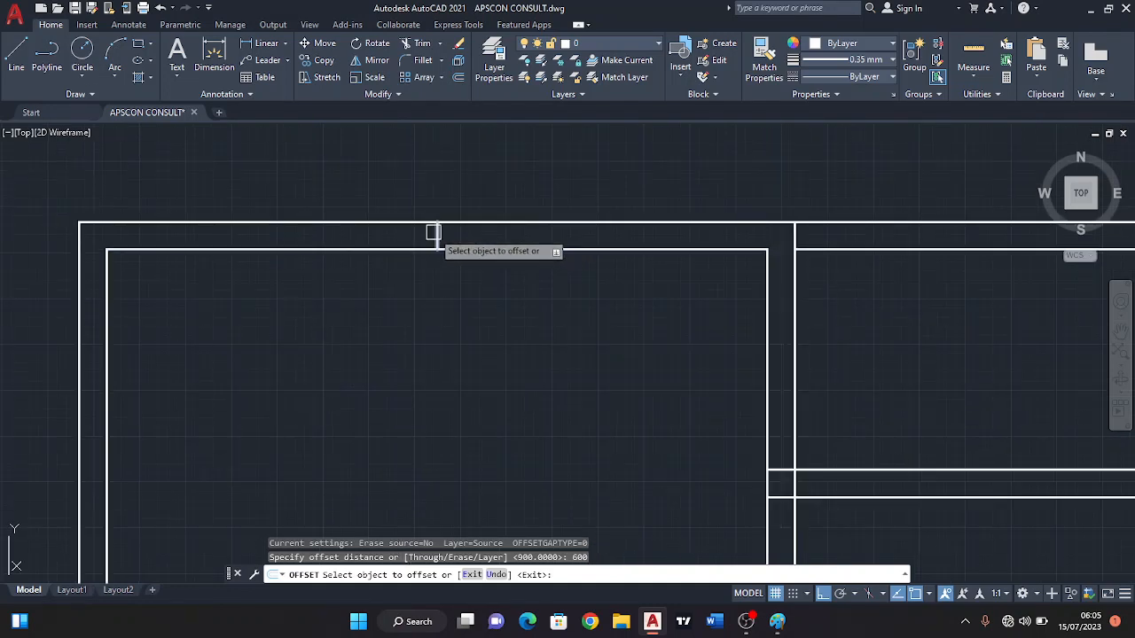
{"action": "left_click", "coordinate": [435, 232]}
{"action": "left_click", "coordinate": [483, 229]}
{"action": "left_click", "coordinate": [435, 236]}
{"action": "left_click", "coordinate": [371, 231]}
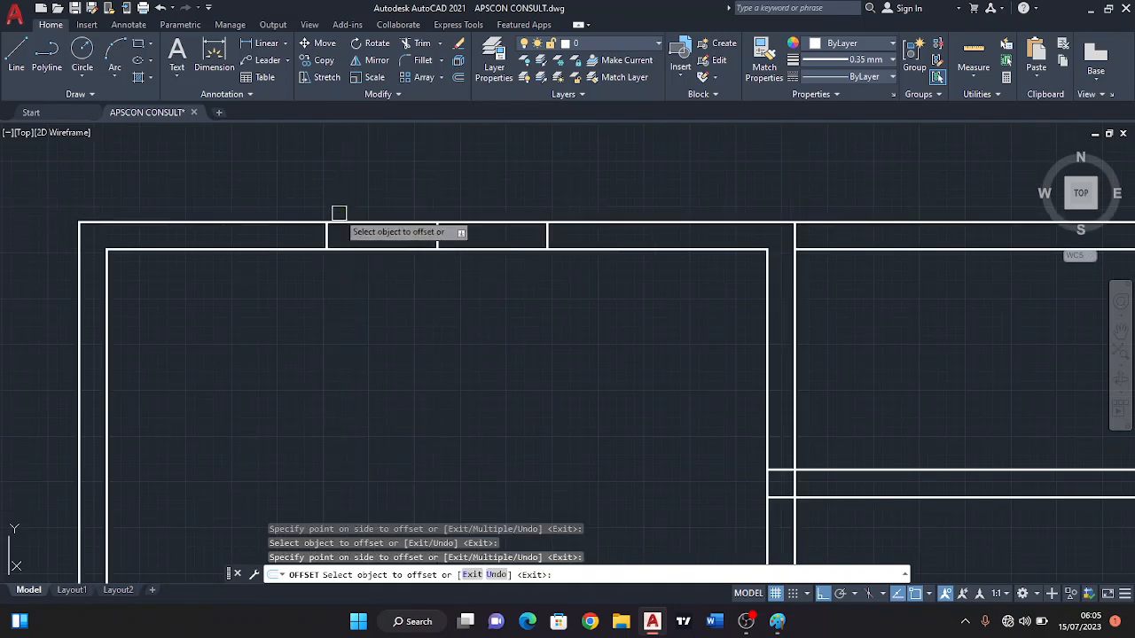
Offset the short line across the bedroom's left wall by 600, both upward and downward.
{"action": "scroll", "coordinate": [339, 213], "scroll_direction": "down", "scroll_amount": 5}
{"action": "middle_click_drag", "start_coordinate": [292, 314], "coordinate": [390, 266]}
{"action": "scroll", "coordinate": [335, 312], "scroll_direction": "up", "scroll_amount": 5}
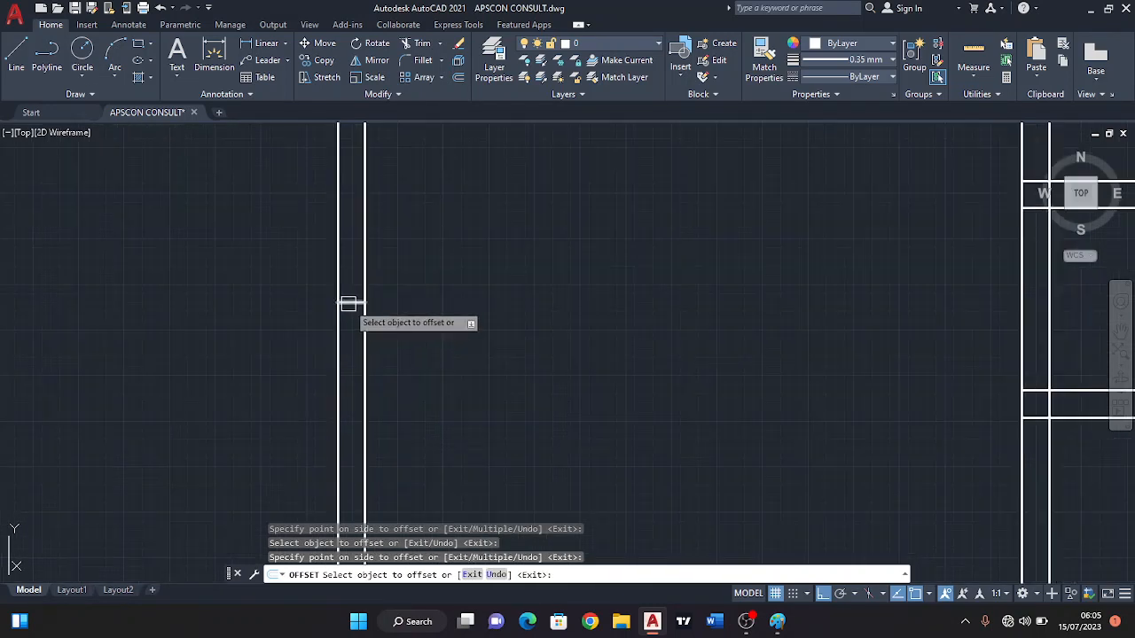
{"action": "left_click", "coordinate": [348, 303]}
{"action": "left_click", "coordinate": [355, 360]}
{"action": "left_click", "coordinate": [341, 303]}
{"action": "left_click", "coordinate": [354, 238]}
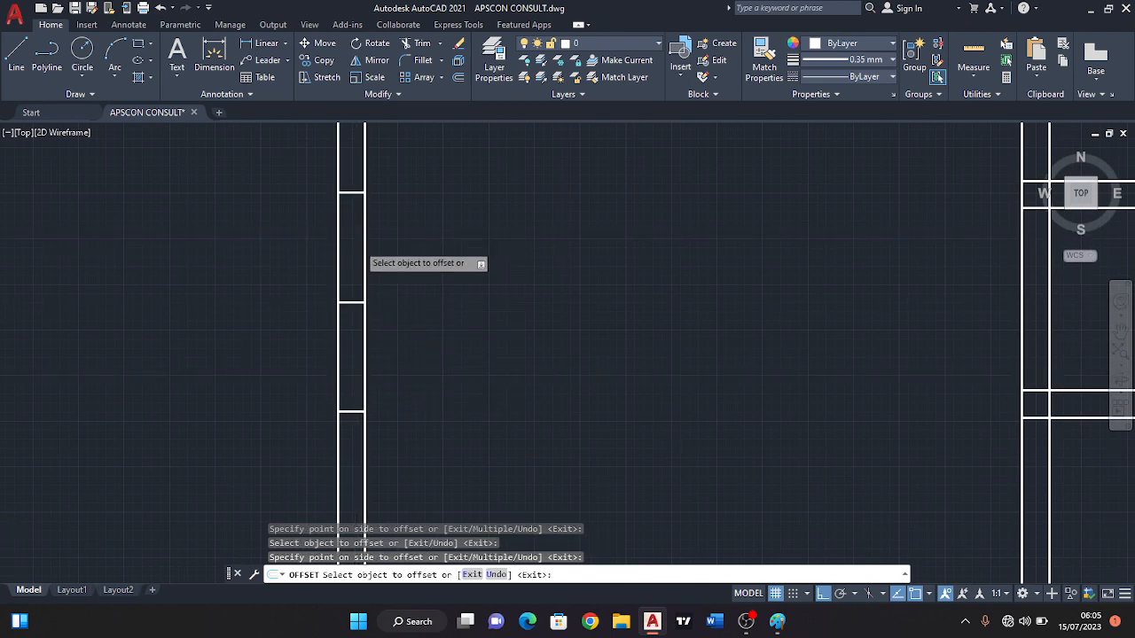
{"action": "scroll", "coordinate": [359, 246], "scroll_direction": "down", "scroll_amount": 4}
{"action": "key", "text": "Escape"}
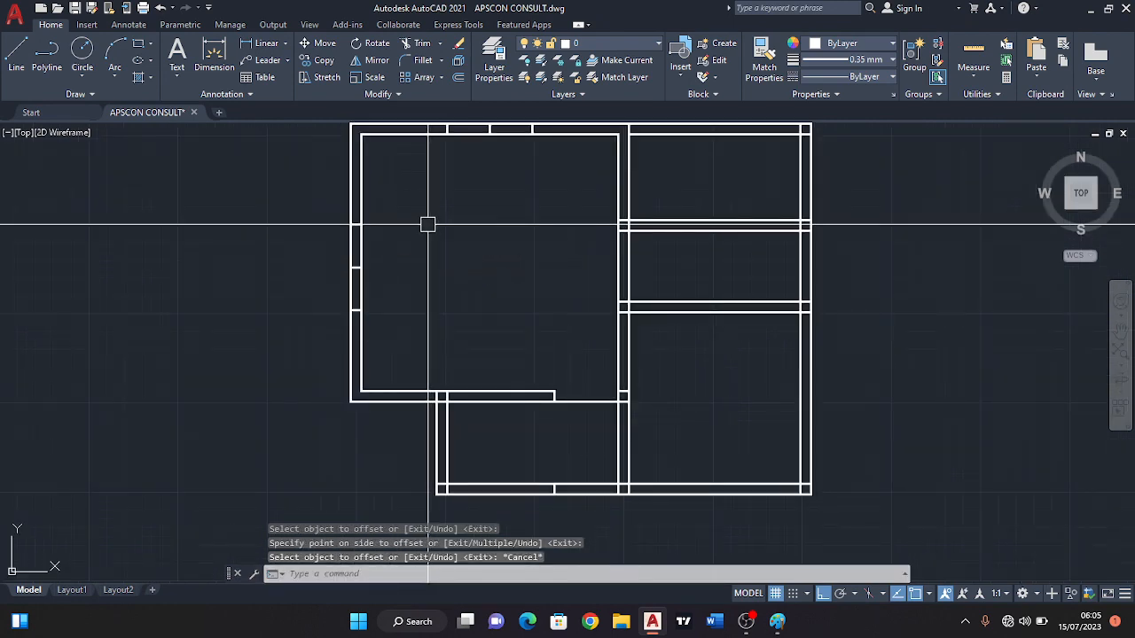
Trim the bedroom's left wall between the two offset lines, removing the middle line too, to open the window gap.
{"action": "type", "text": "tr"}
{"action": "key", "text": "Return"}
{"action": "scroll", "coordinate": [383, 296], "scroll_direction": "up", "scroll_amount": 3}
{"action": "left_click_drag", "start_coordinate": [399, 280], "coordinate": [341, 285]}
{"action": "key", "text": "Return"}
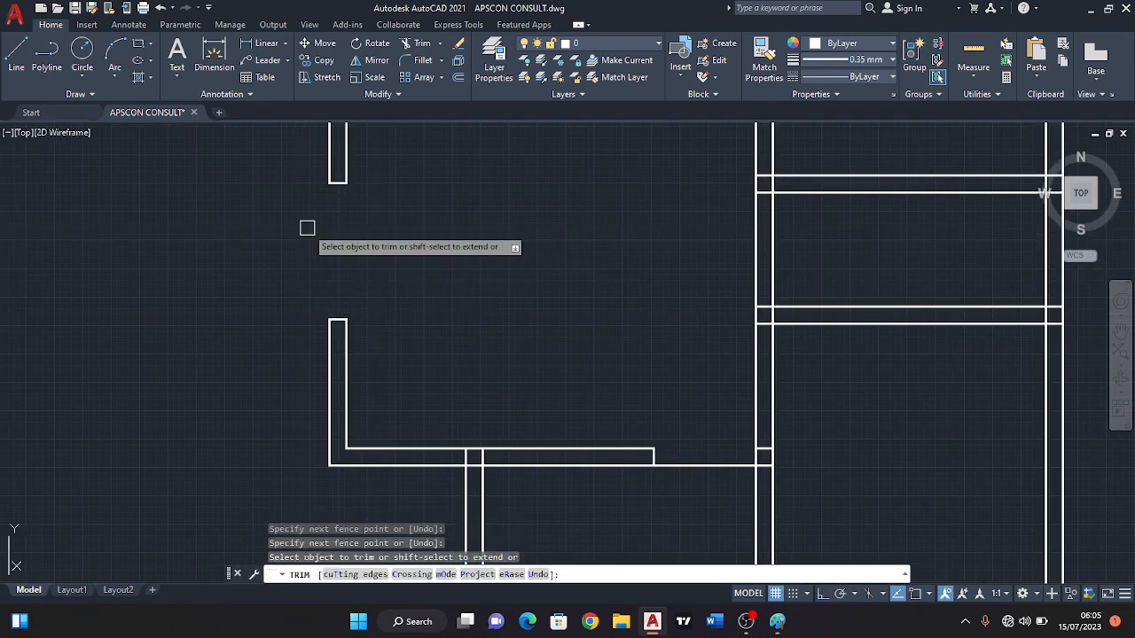
Trim the bedroom's top wall between its two offset lines, including the middle line, to open the window gap.
{"action": "scroll", "coordinate": [355, 255], "scroll_direction": "down", "scroll_amount": 4}
{"action": "middle_click_drag", "start_coordinate": [424, 170], "coordinate": [429, 220]}
{"action": "scroll", "coordinate": [435, 220], "scroll_direction": "up", "scroll_amount": 4}
{"action": "mouse_move", "coordinate": [433, 205]}
{"action": "left_mouse_down"}
{"action": "mouse_move", "coordinate": [433, 265]}
{"action": "mouse_move", "coordinate": [446, 256]}
{"action": "left_mouse_up"}
{"action": "scroll", "coordinate": [435, 240], "scroll_direction": "down", "scroll_amount": 4}
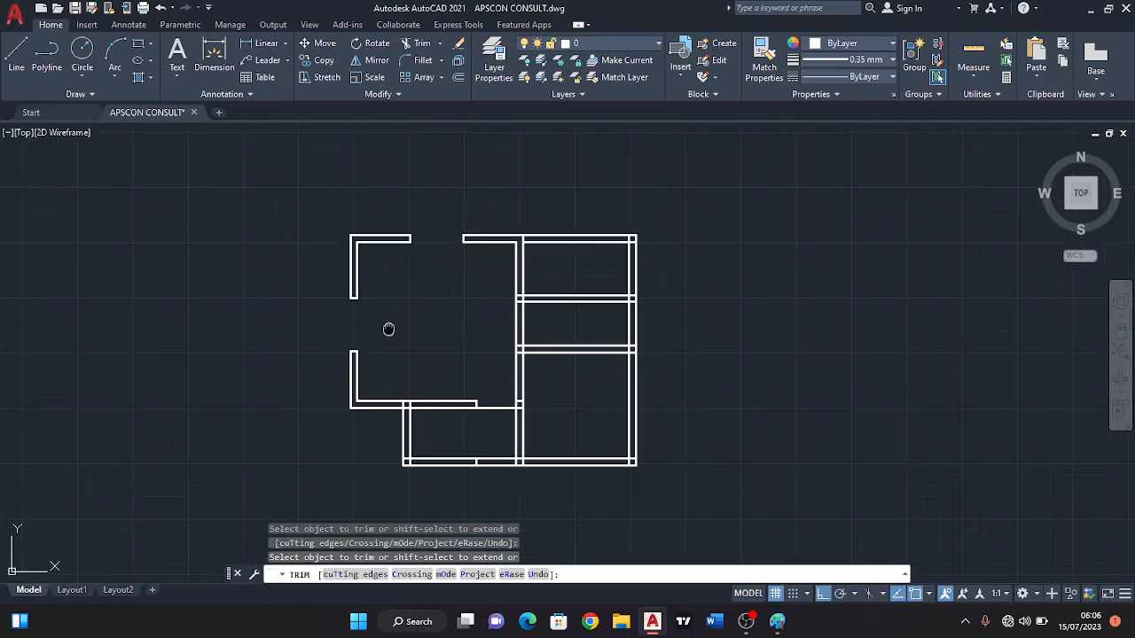
{"action": "key", "text": "Escape"}
Erase the outer wall line still crossing the door opening in the bedroom's bottom wall.
{"action": "middle_click_drag", "start_coordinate": [385, 327], "coordinate": [423, 299]}
{"action": "scroll", "coordinate": [517, 394], "scroll_direction": "up", "scroll_amount": 2}
{"action": "left_click", "coordinate": [517, 363]}
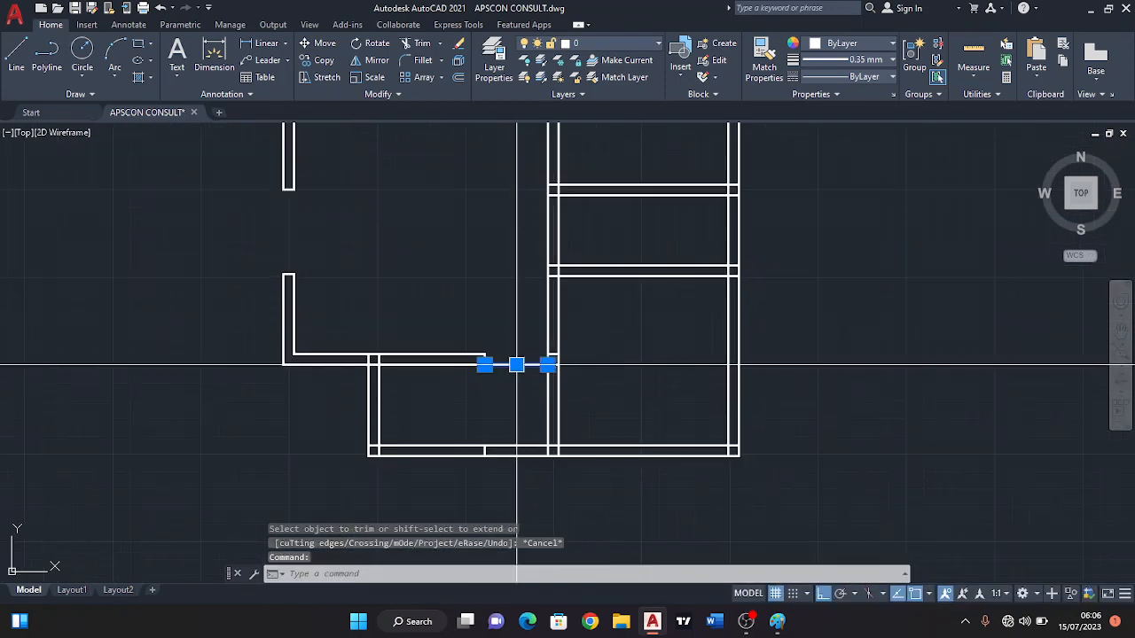
{"action": "left_click", "coordinate": [458, 44]}
{"action": "middle_click_drag", "start_coordinate": [477, 354], "coordinate": [491, 375]}
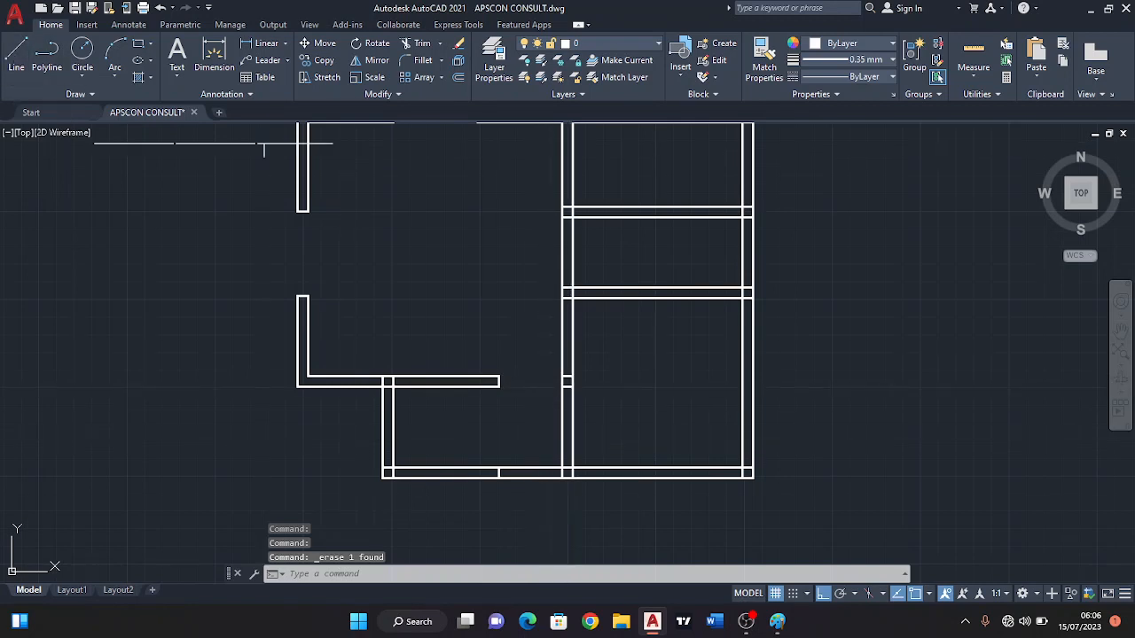
{"action": "left_click", "coordinate": [16, 55]}
{"action": "scroll", "coordinate": [317, 232], "scroll_direction": "up", "scroll_amount": 2}
{"action": "left_click", "coordinate": [294, 198]}
{"action": "key", "text": "Escape"}
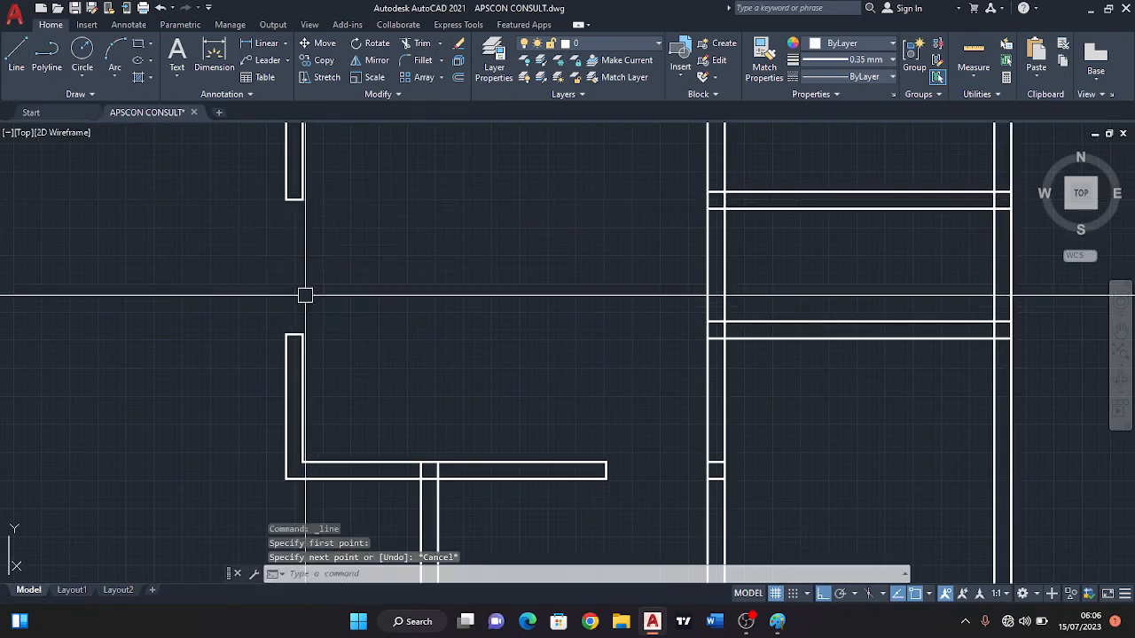
Set the lineweight for new objects to 0.00 mm.
{"action": "left_click", "coordinate": [891, 59]}
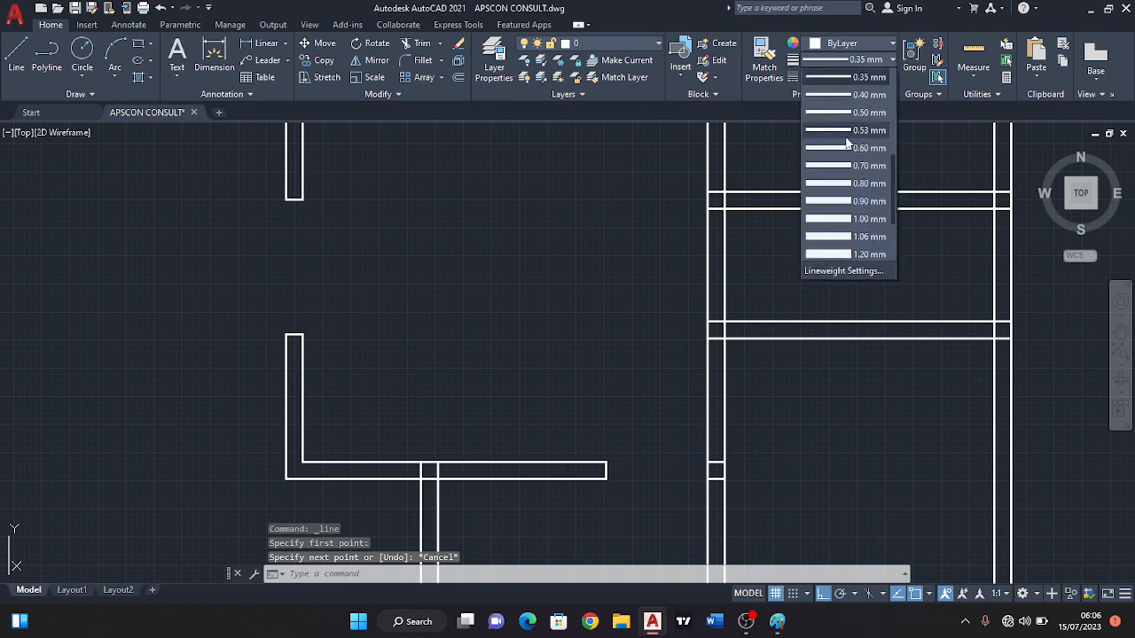
{"action": "scroll", "coordinate": [846, 138], "scroll_direction": "up", "scroll_amount": 3}
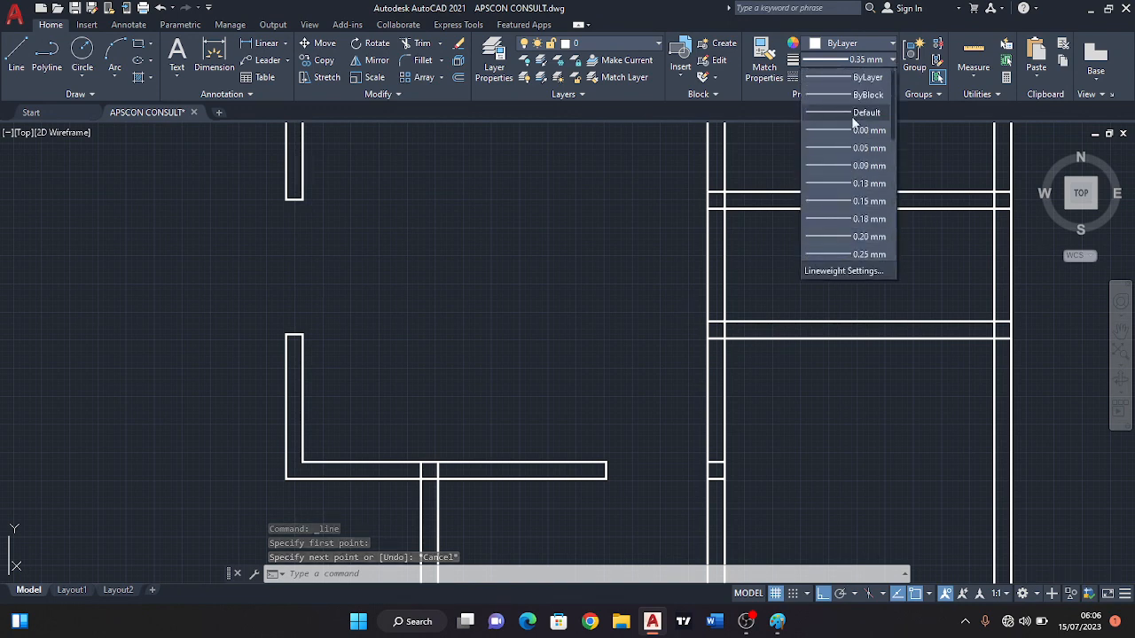
{"action": "left_click", "coordinate": [837, 129]}
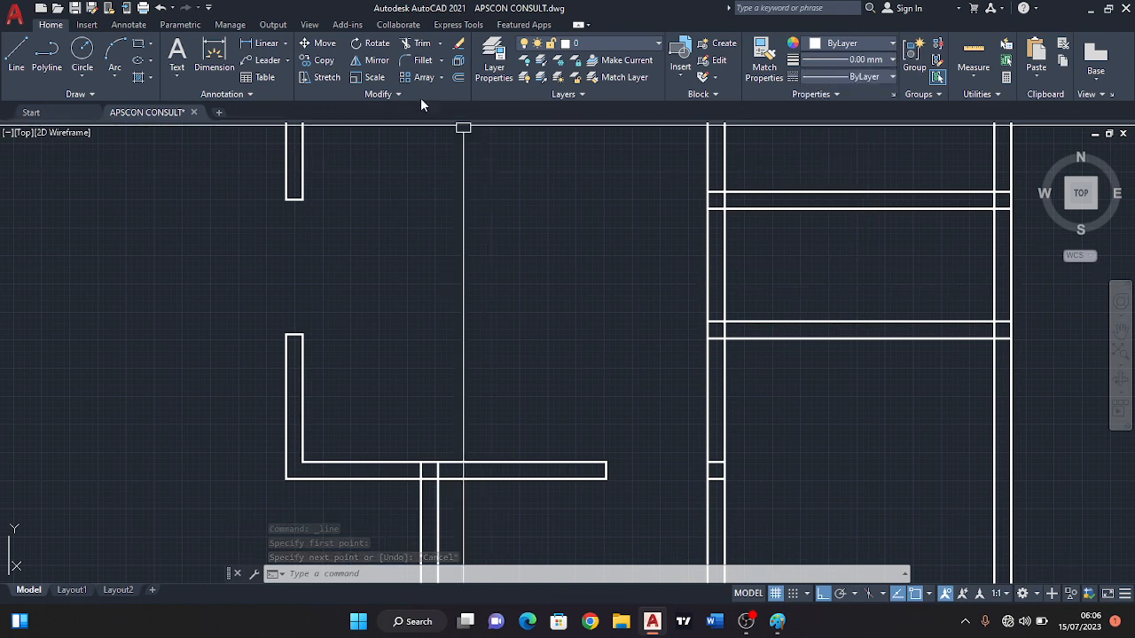
Draw a vertical window line across the left wall's opening between the midpoints of the two wall ends.
{"action": "left_click", "coordinate": [15, 55]}
{"action": "scroll", "coordinate": [284, 209], "scroll_direction": "up", "scroll_amount": 2}
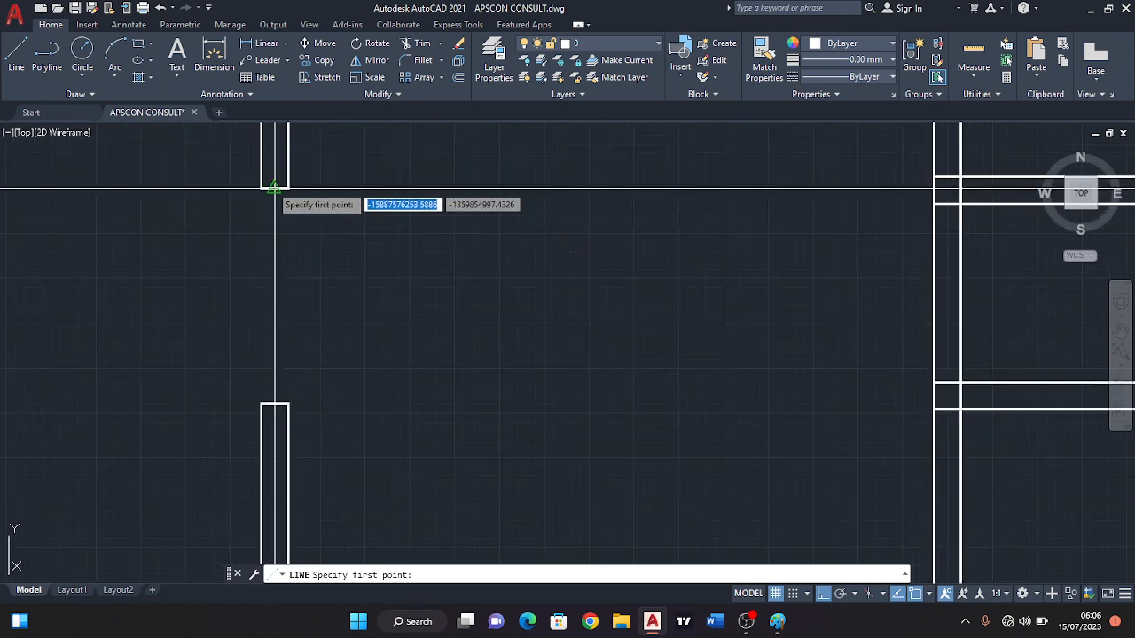
{"action": "left_click", "coordinate": [274, 187]}
{"action": "left_click", "coordinate": [274, 404]}
{"action": "key", "text": "Return"}
{"action": "key", "text": "Return"}
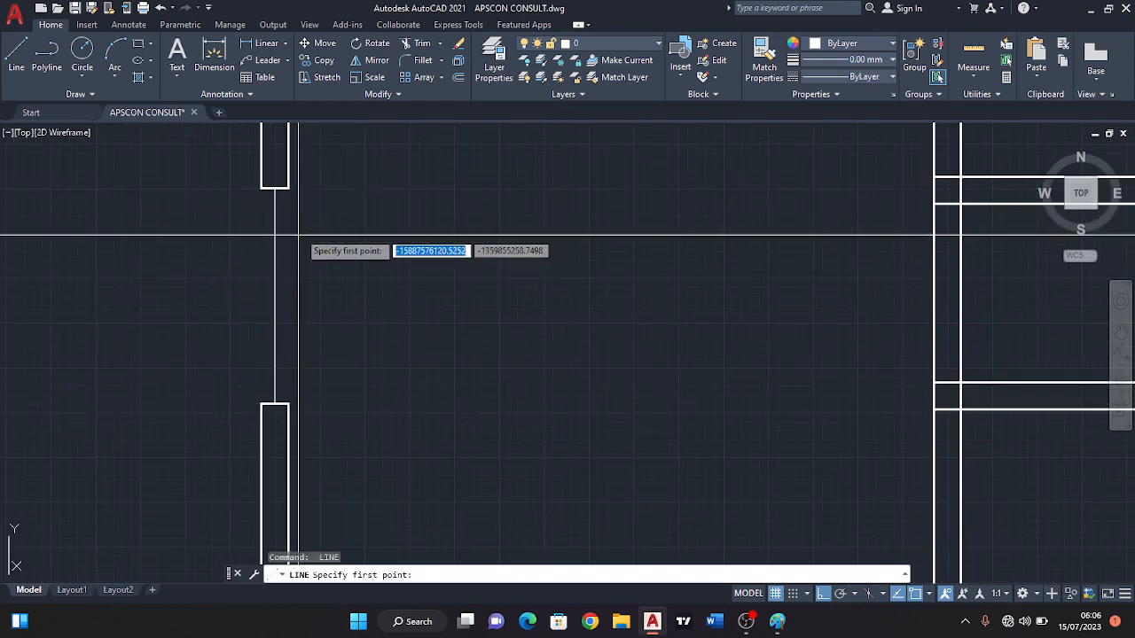
Draw window lines along the inner and outer faces of the left wall's opening.
{"action": "left_click", "coordinate": [286, 187]}
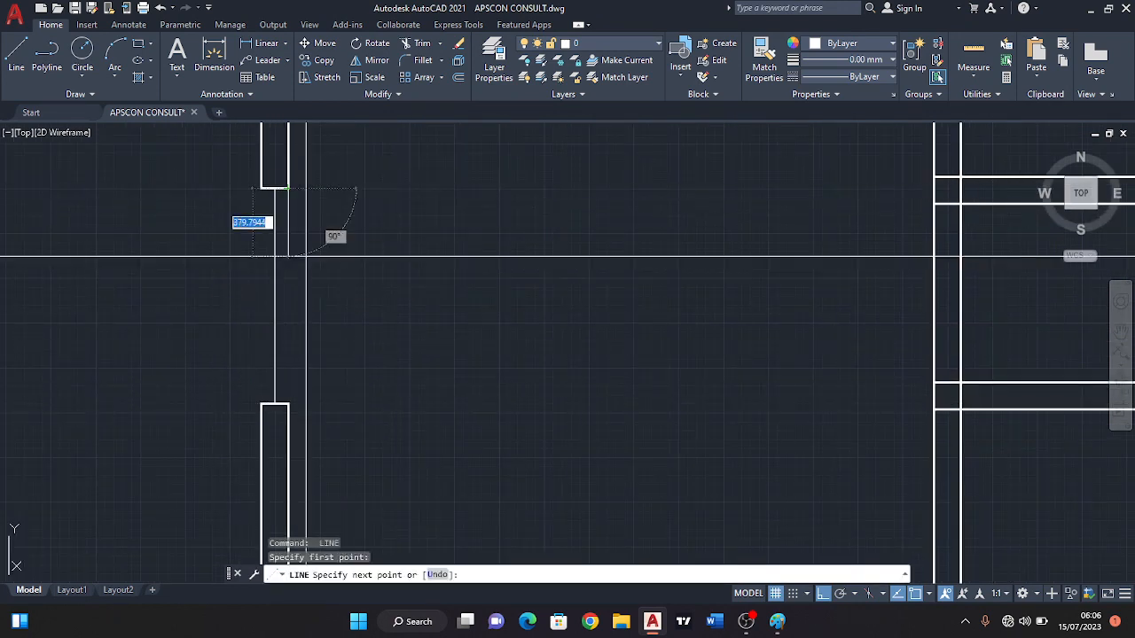
{"action": "left_click", "coordinate": [286, 404]}
{"action": "key", "text": "Return"}
{"action": "key", "text": "Return"}
{"action": "left_click", "coordinate": [260, 187]}
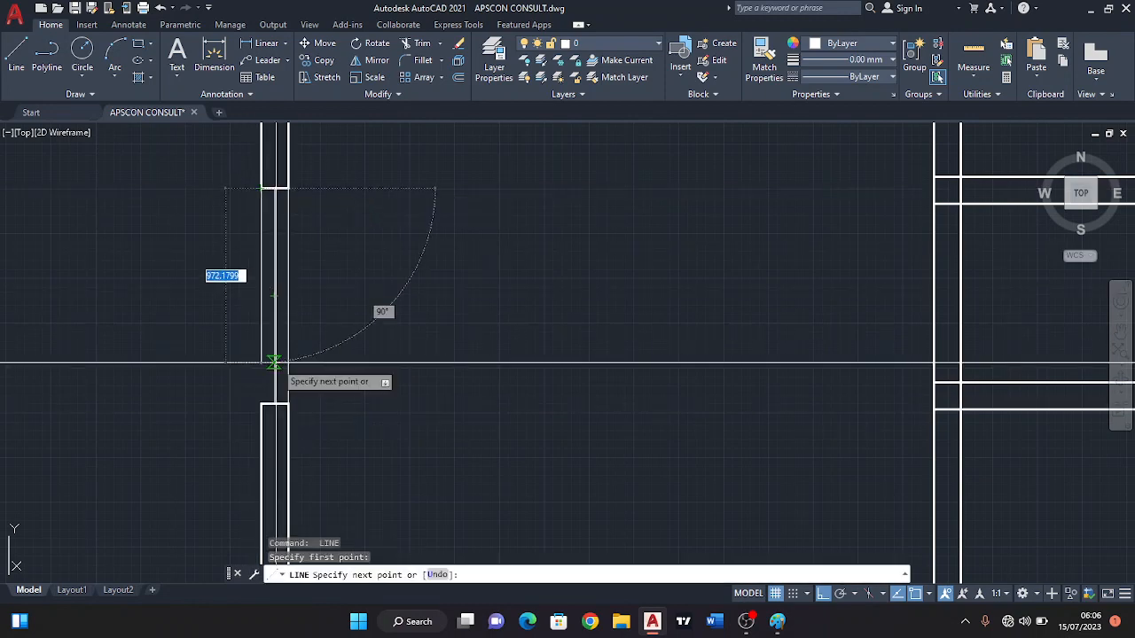
{"action": "left_click", "coordinate": [260, 404]}
{"action": "key", "text": "Return"}
Draw a 1200 horizontal window line across the top wall's opening between the midpoints of the two wall ends.
{"action": "scroll", "coordinate": [360, 298], "scroll_direction": "down", "scroll_amount": 5}
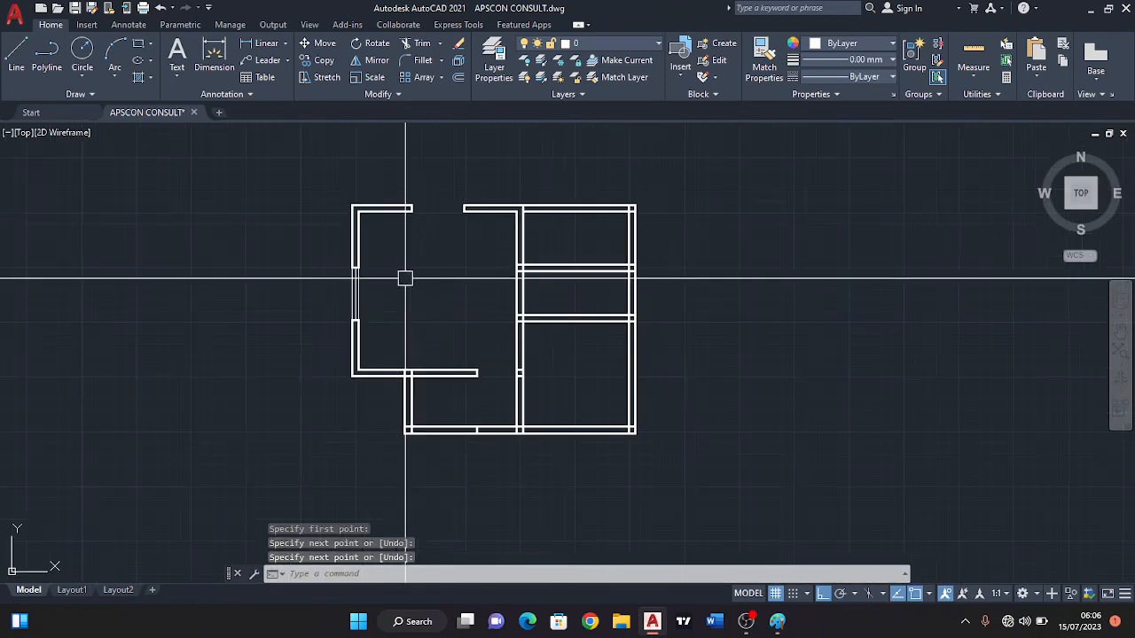
{"action": "scroll", "coordinate": [405, 280], "scroll_direction": "up", "scroll_amount": 6}
{"action": "key", "text": "Return"}
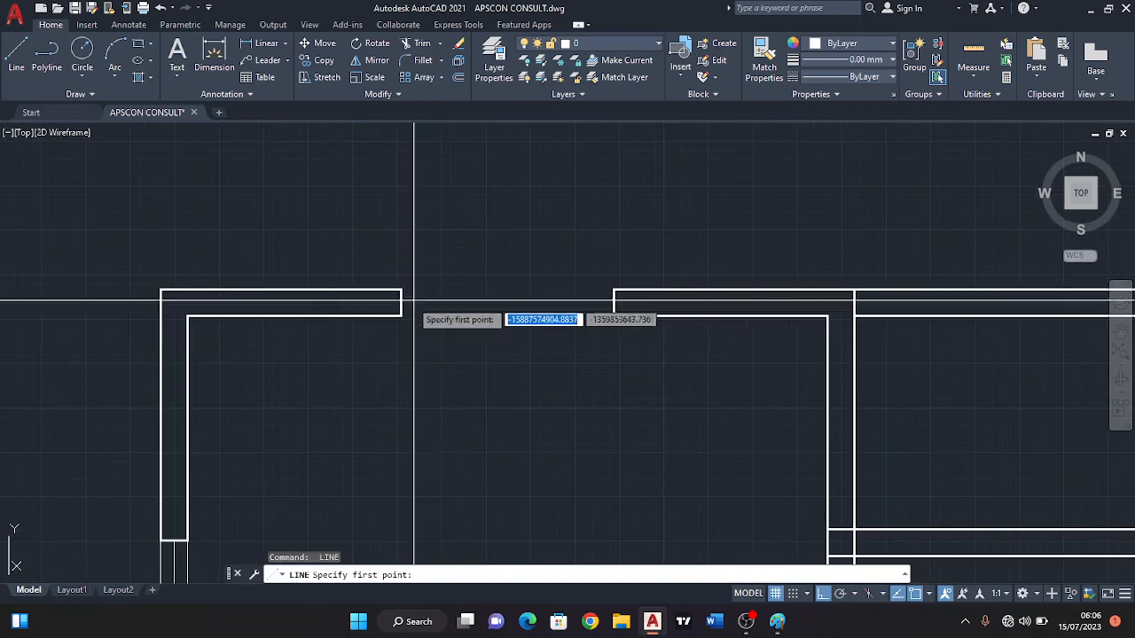
{"action": "left_click", "coordinate": [400, 302]}
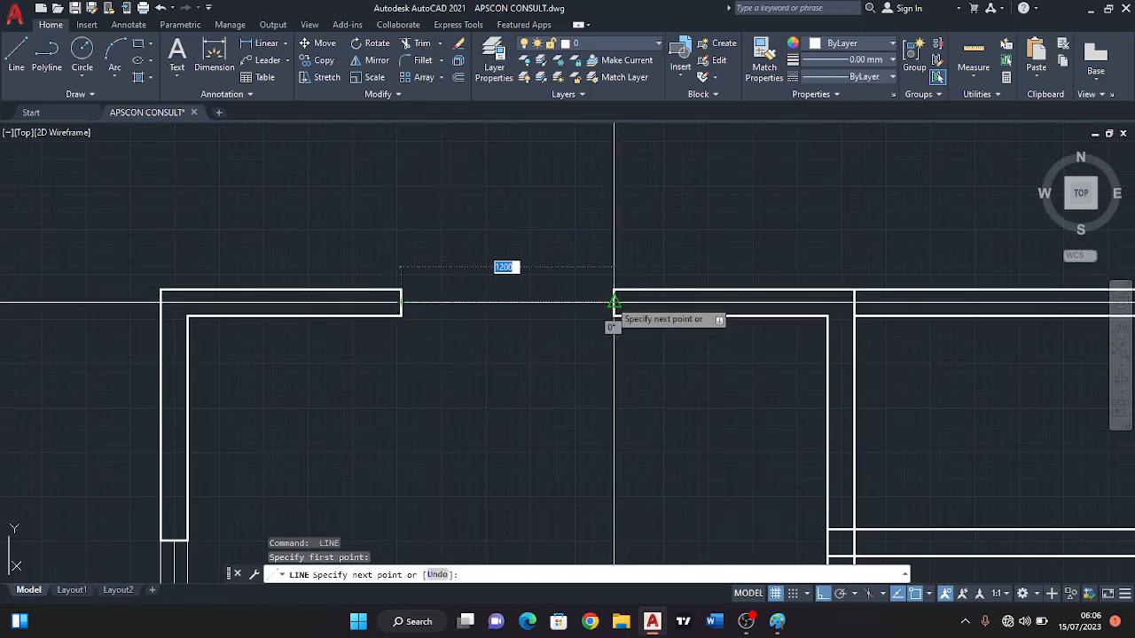
{"action": "left_click", "coordinate": [614, 302]}
{"action": "key", "text": "Return"}
Draw a window line along the outer face of the top wall's opening and erase it.
{"action": "key", "text": "Return"}
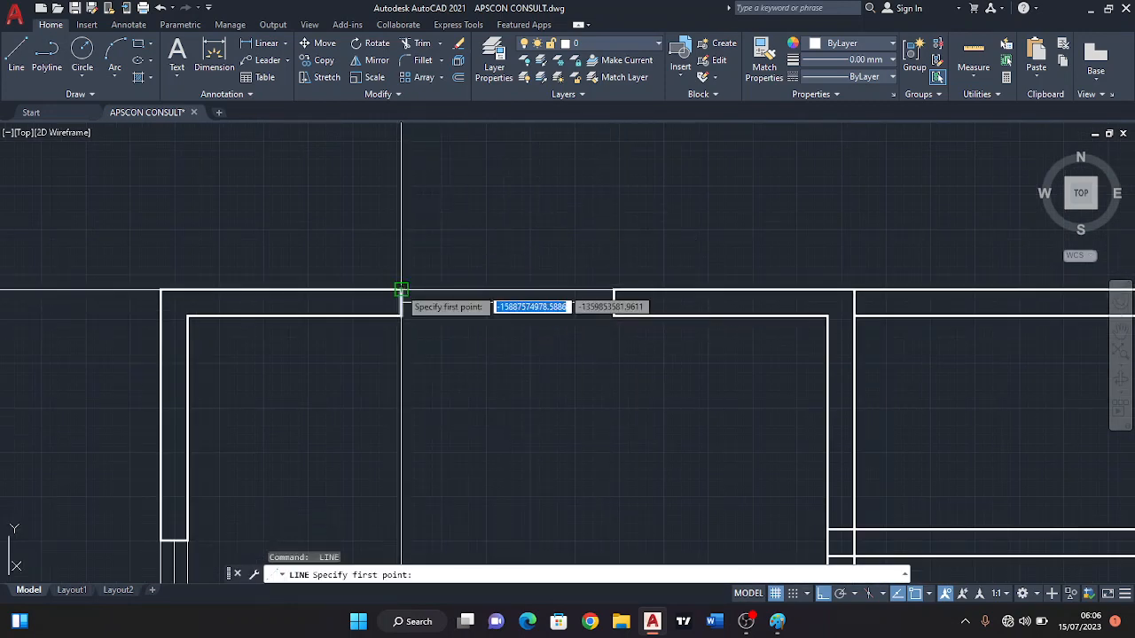
{"action": "left_click", "coordinate": [400, 289]}
{"action": "left_click", "coordinate": [614, 289]}
{"action": "key", "text": "Return"}
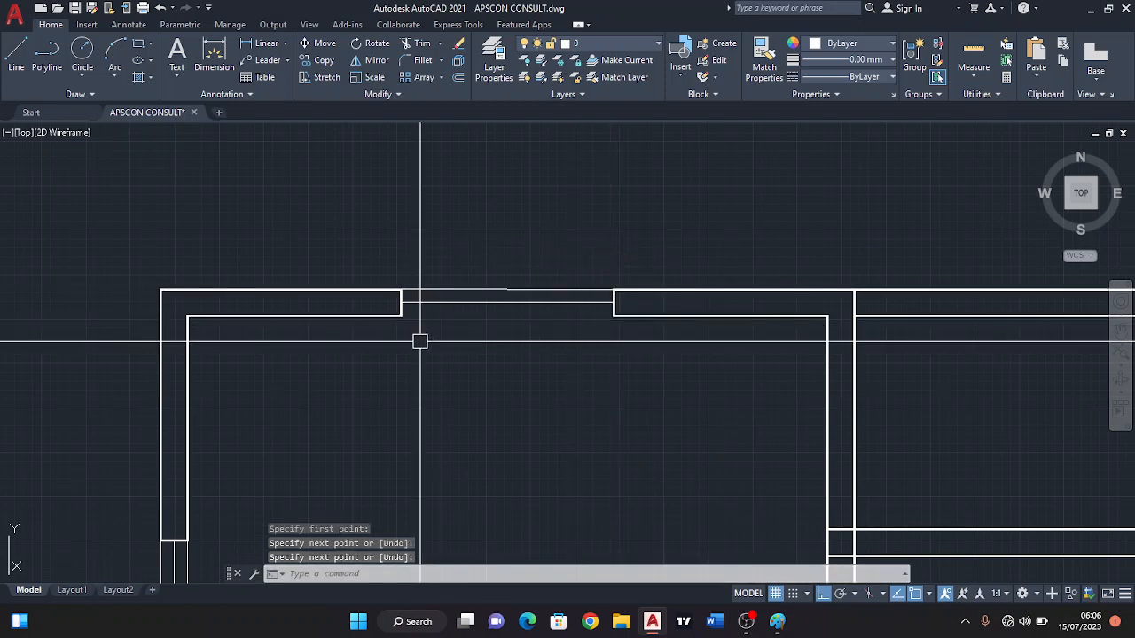
{"action": "left_click", "coordinate": [506, 290]}
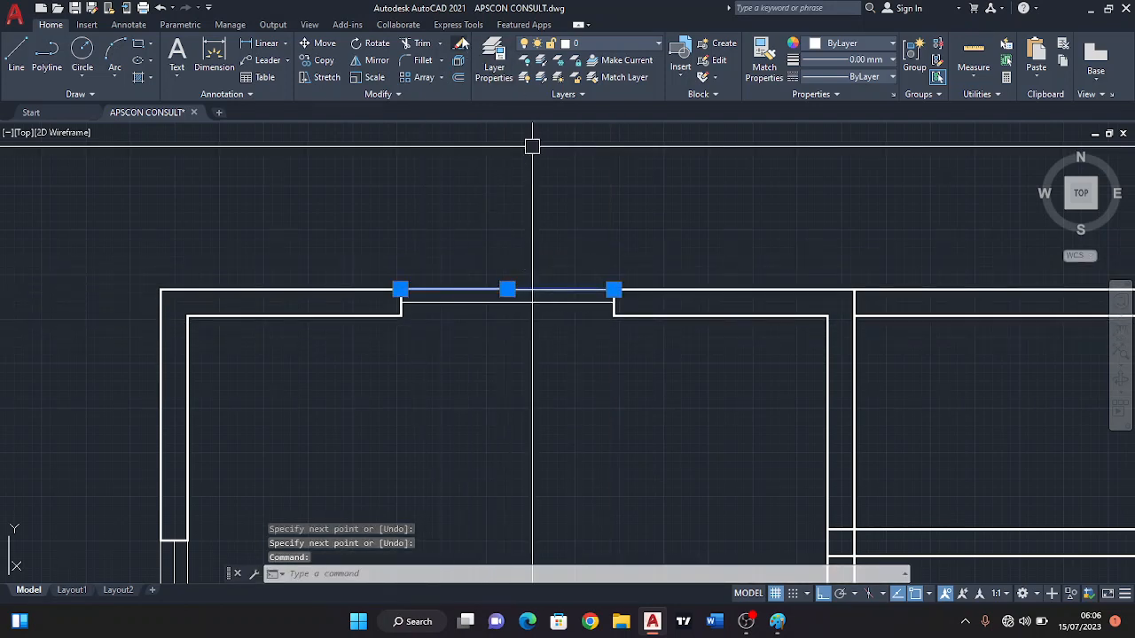
Copy the top opening's centre window line towards the wall's outer face and erase the copy.
{"action": "left_click", "coordinate": [324, 61]}
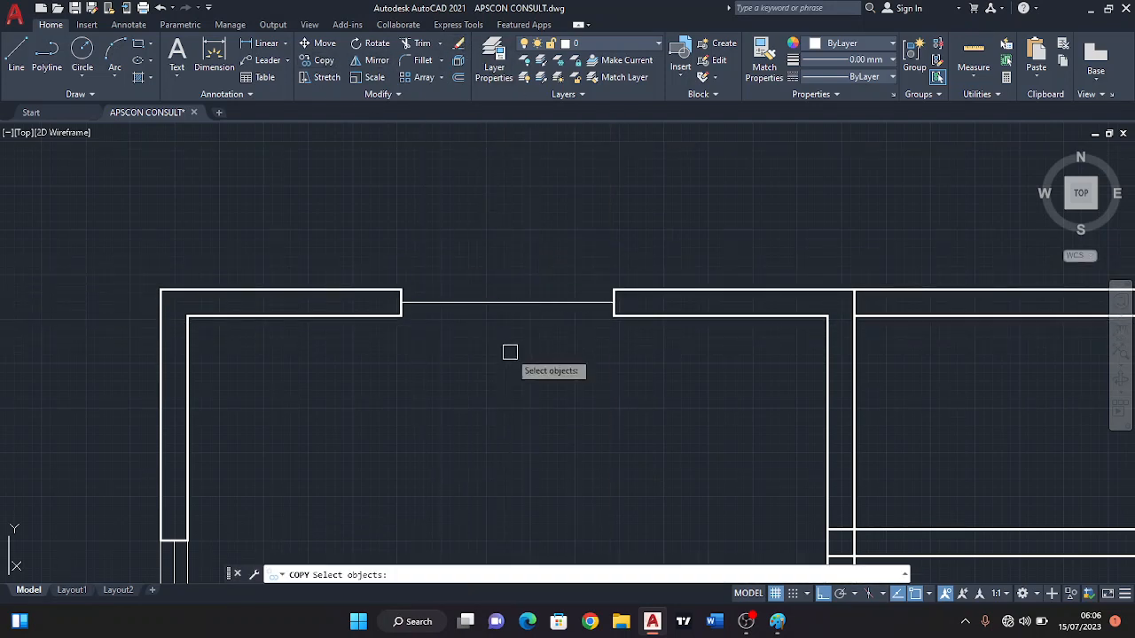
{"action": "left_click", "coordinate": [479, 280]}
{"action": "key", "text": "Return"}
{"action": "scroll", "coordinate": [416, 301], "scroll_direction": "up", "scroll_amount": 2}
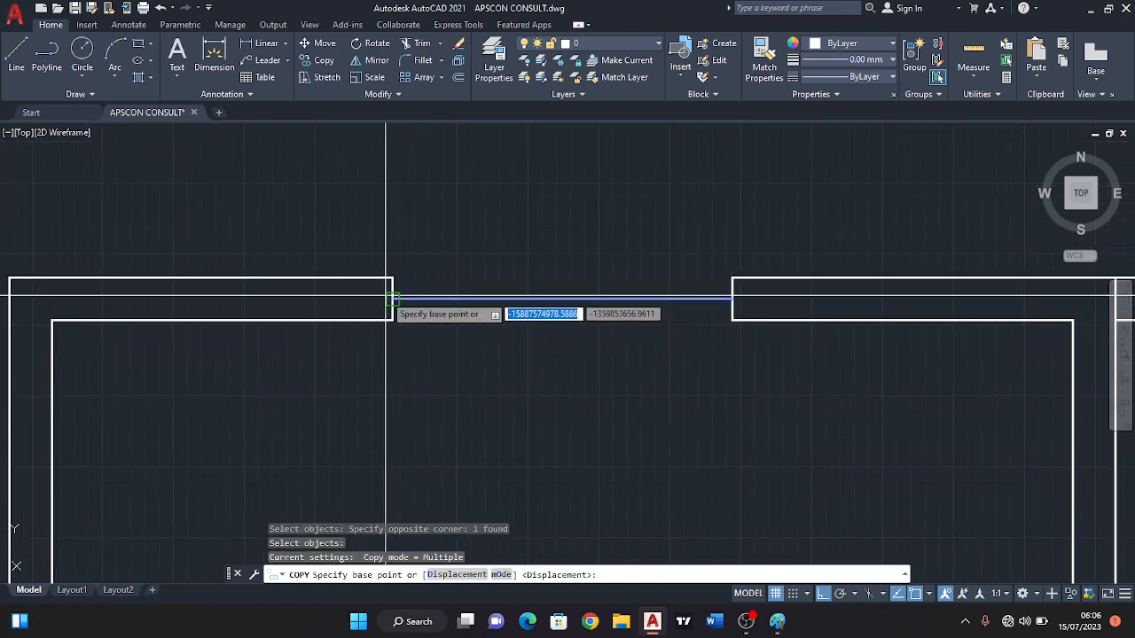
{"action": "left_click", "coordinate": [393, 299]}
{"action": "scroll", "coordinate": [391, 300], "scroll_direction": "up", "scroll_amount": 2}
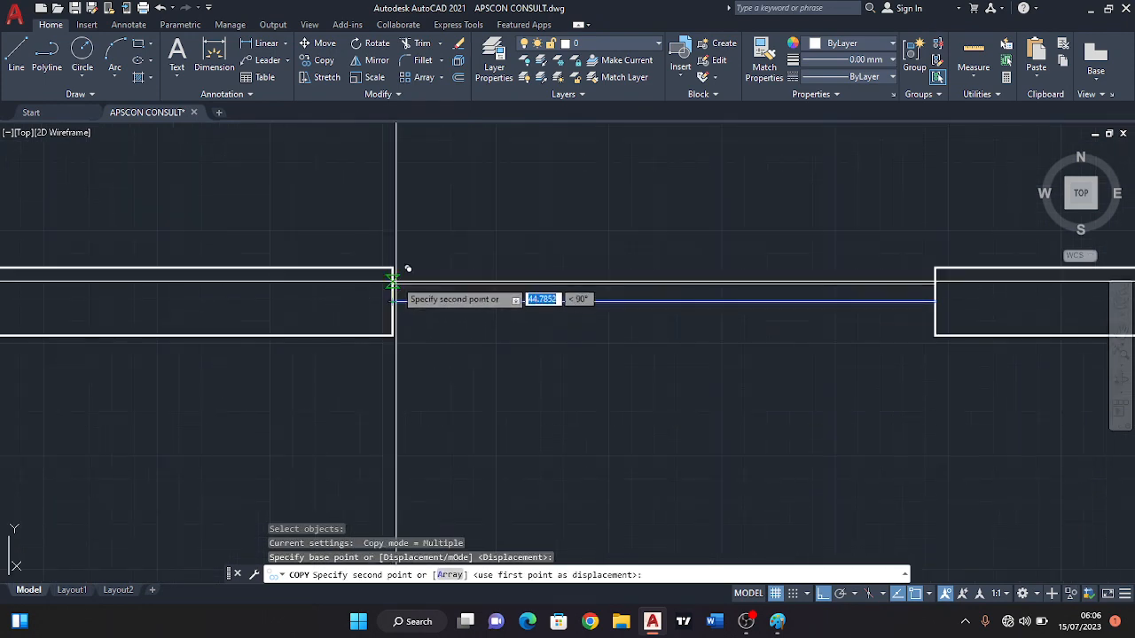
{"action": "left_click", "coordinate": [393, 335]}
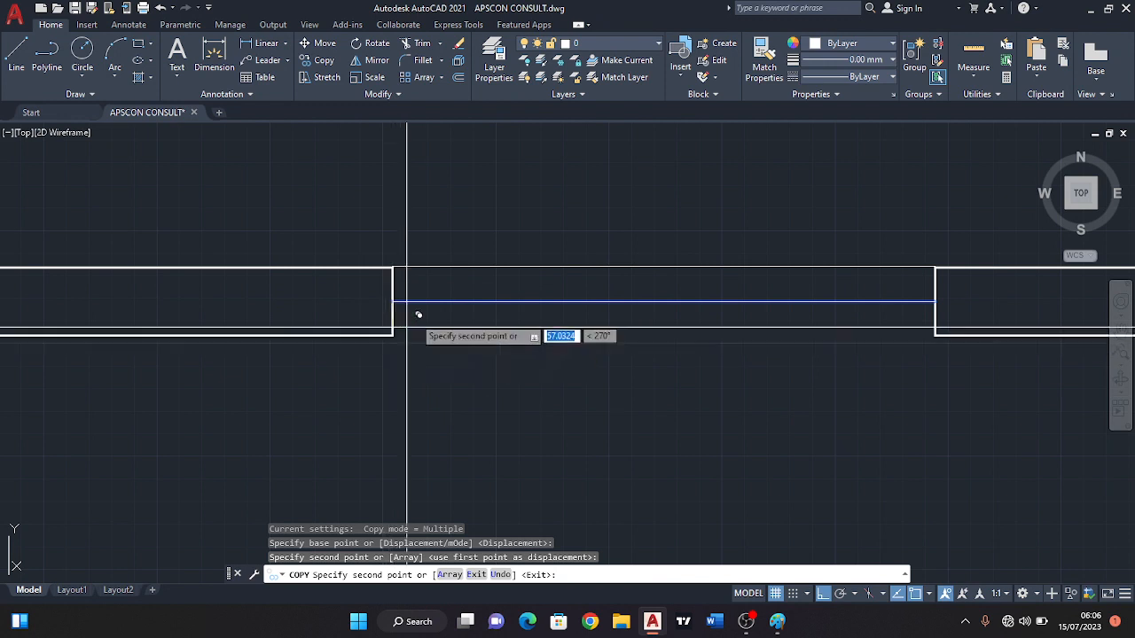
{"action": "key", "text": "Escape"}
{"action": "left_click", "coordinate": [420, 266]}
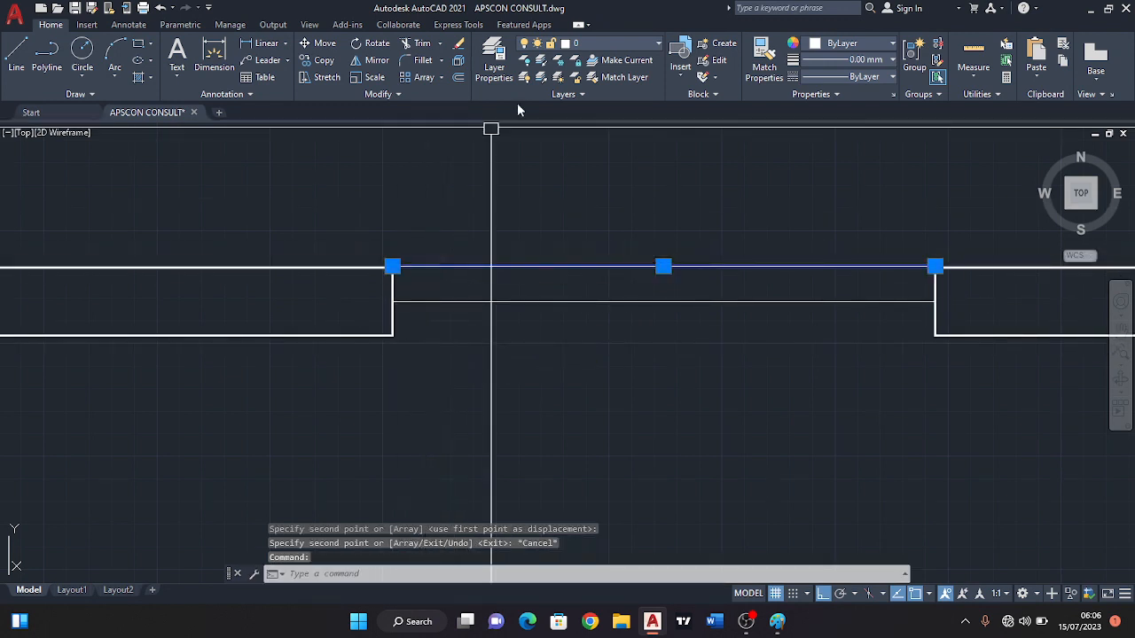
{"action": "left_click", "coordinate": [459, 43]}
Copy the top opening's centre window line to the wall's outer and inner faces, using its left endpoint as base point.
{"action": "left_click", "coordinate": [322, 60]}
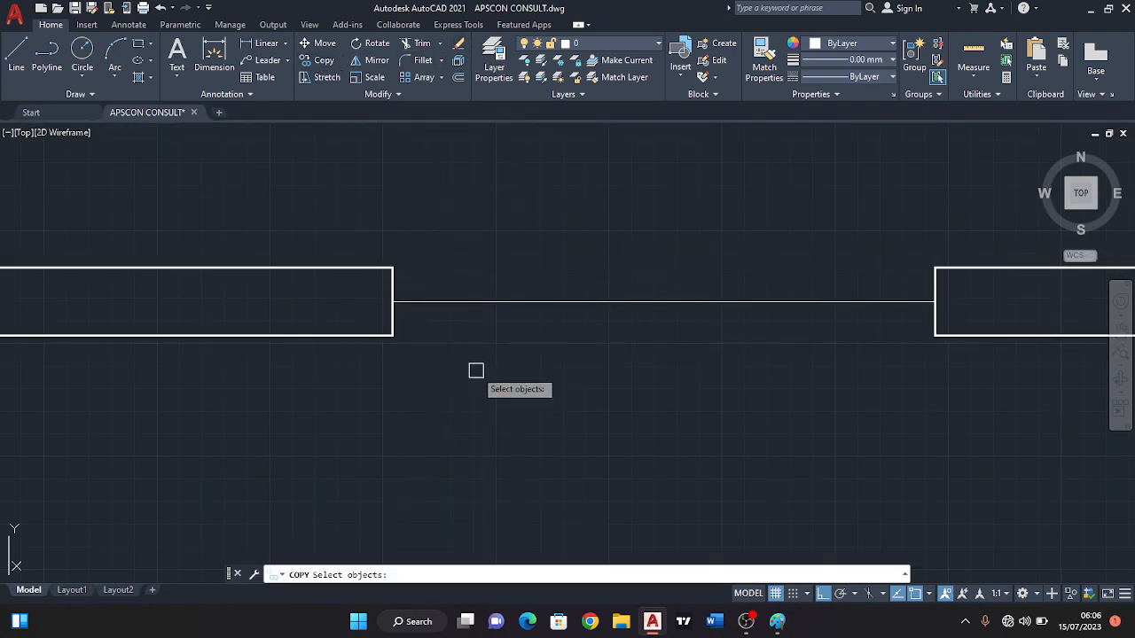
{"action": "left_click", "coordinate": [474, 368]}
{"action": "left_click", "coordinate": [446, 261]}
{"action": "key", "text": "Return"}
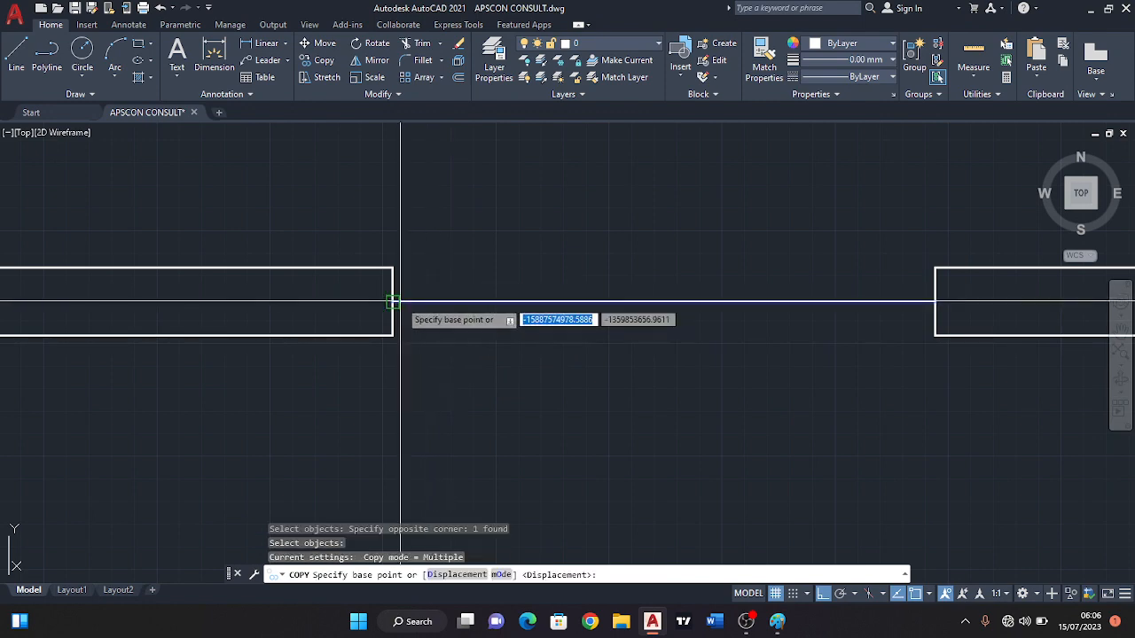
{"action": "left_click", "coordinate": [393, 302]}
{"action": "scroll", "coordinate": [400, 282], "scroll_direction": "up", "scroll_amount": 2}
{"action": "left_click", "coordinate": [389, 261]}
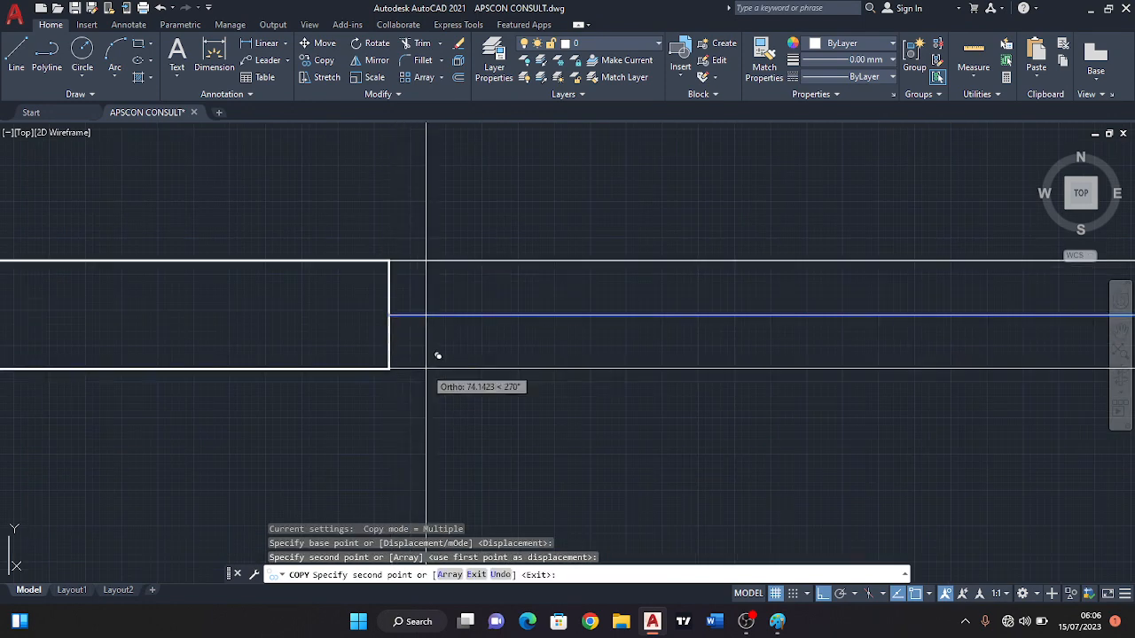
{"action": "left_click", "coordinate": [389, 367]}
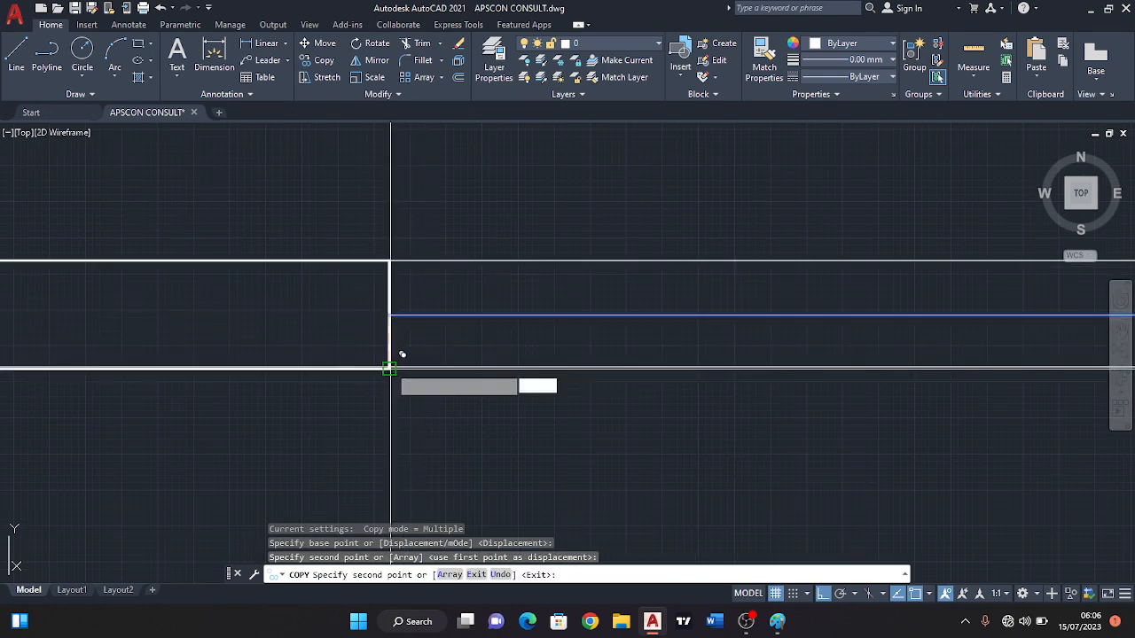
{"action": "scroll", "coordinate": [469, 286], "scroll_direction": "down", "scroll_amount": 4}
{"action": "key", "text": "Escape"}
{"action": "scroll", "coordinate": [550, 366], "scroll_direction": "down", "scroll_amount": 2}
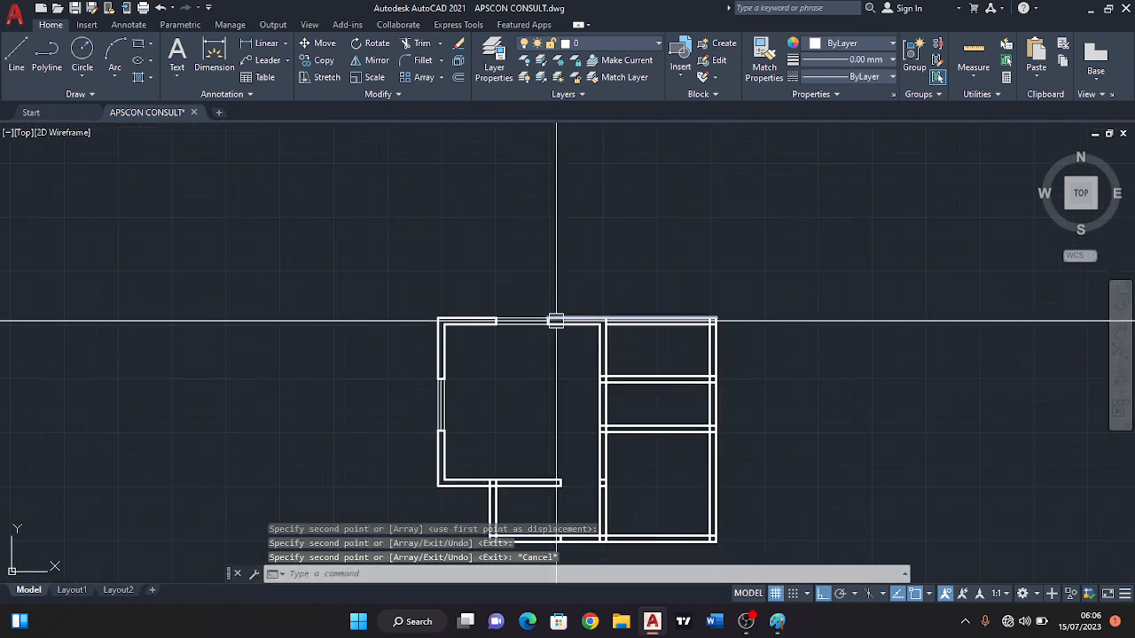
Set the lineweight of the wall lines around the plan's top-left corner, between the two windows, to 0.80 mm.
{"action": "middle_click_drag", "start_coordinate": [577, 360], "coordinate": [535, 298]}
{"action": "scroll", "coordinate": [494, 280], "scroll_direction": "up", "scroll_amount": 4}
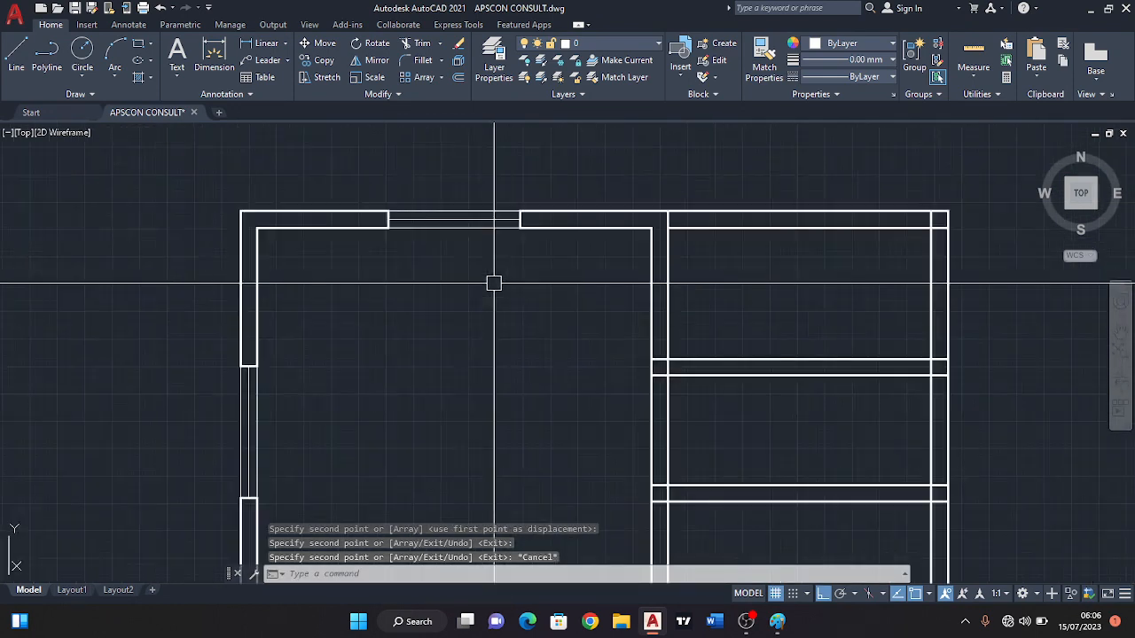
{"action": "middle_click_drag", "start_coordinate": [447, 264], "coordinate": [485, 286]}
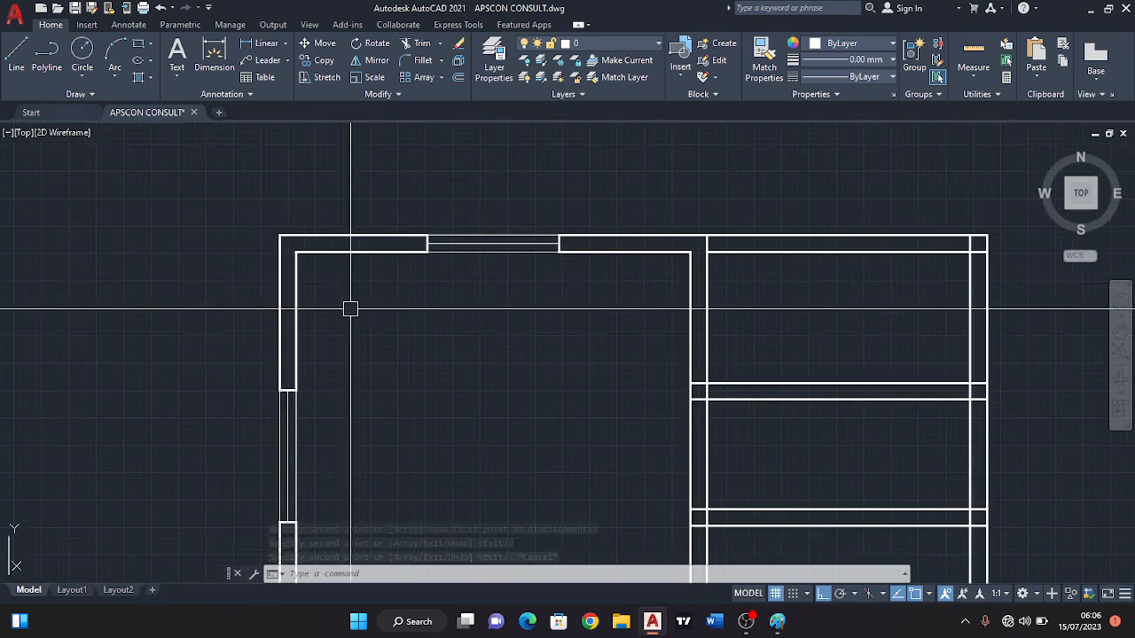
{"action": "left_click", "coordinate": [350, 309]}
{"action": "left_click", "coordinate": [266, 195]}
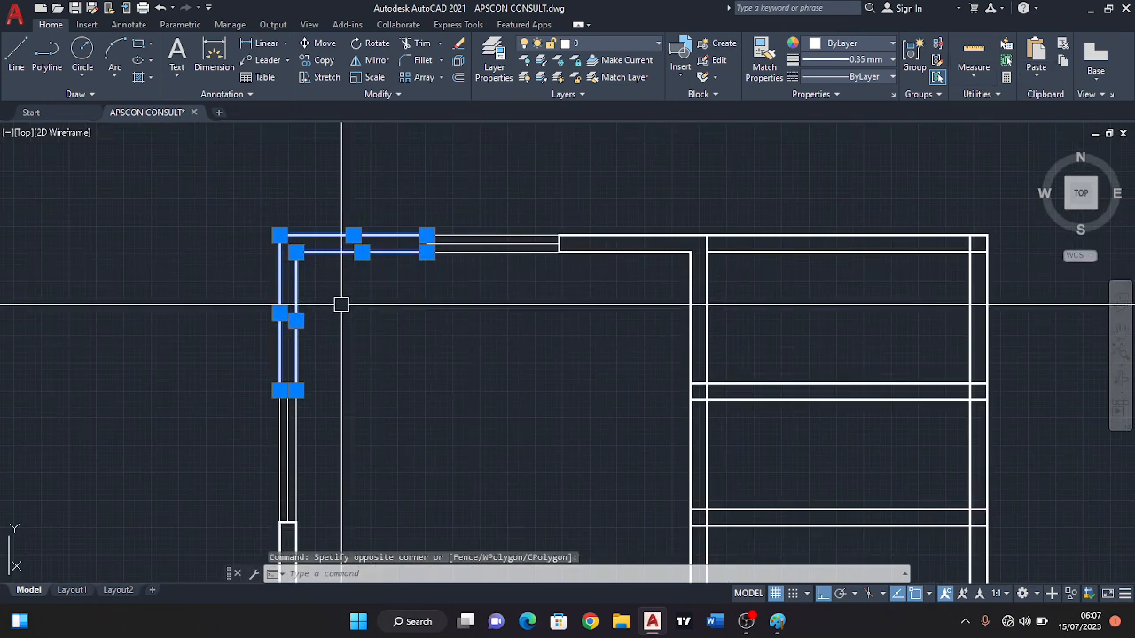
{"action": "left_click", "coordinate": [890, 61]}
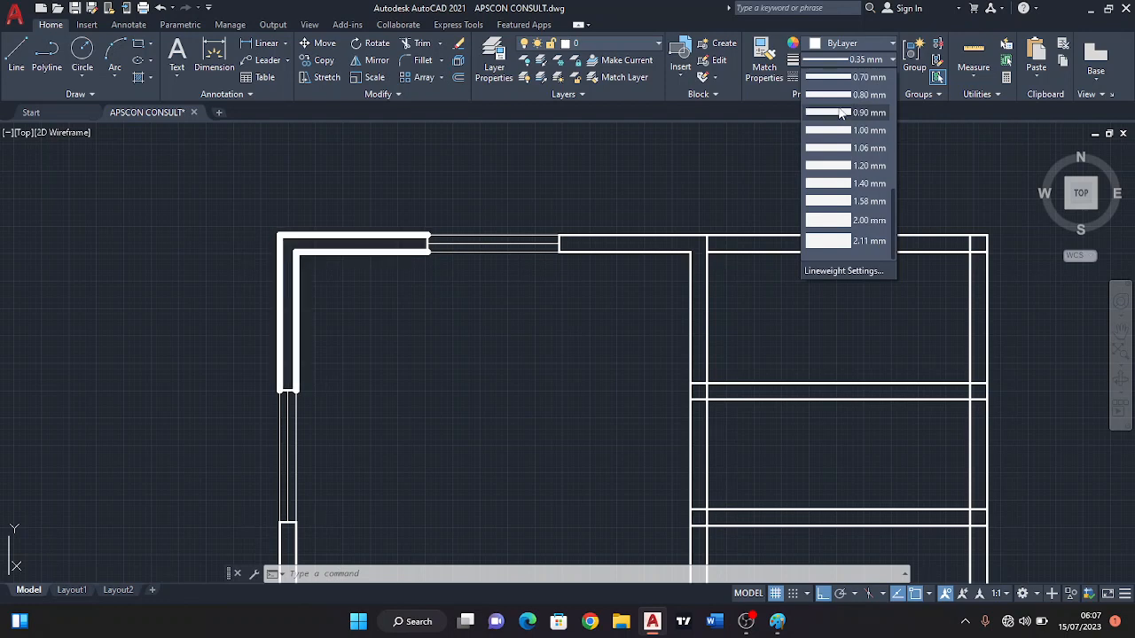
{"action": "left_click", "coordinate": [838, 97]}
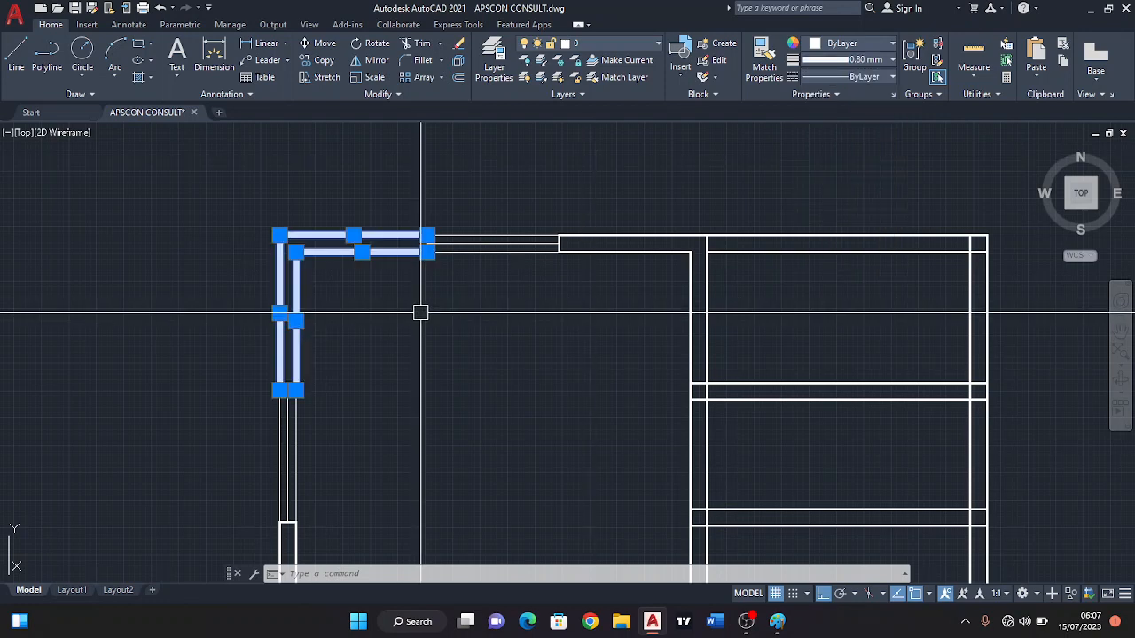
{"action": "scroll", "coordinate": [416, 312], "scroll_direction": "down", "scroll_amount": 4}
{"action": "scroll", "coordinate": [377, 319], "scroll_direction": "up", "scroll_amount": 4}
{"action": "left_click", "coordinate": [488, 263]}
{"action": "key", "text": "Escape"}
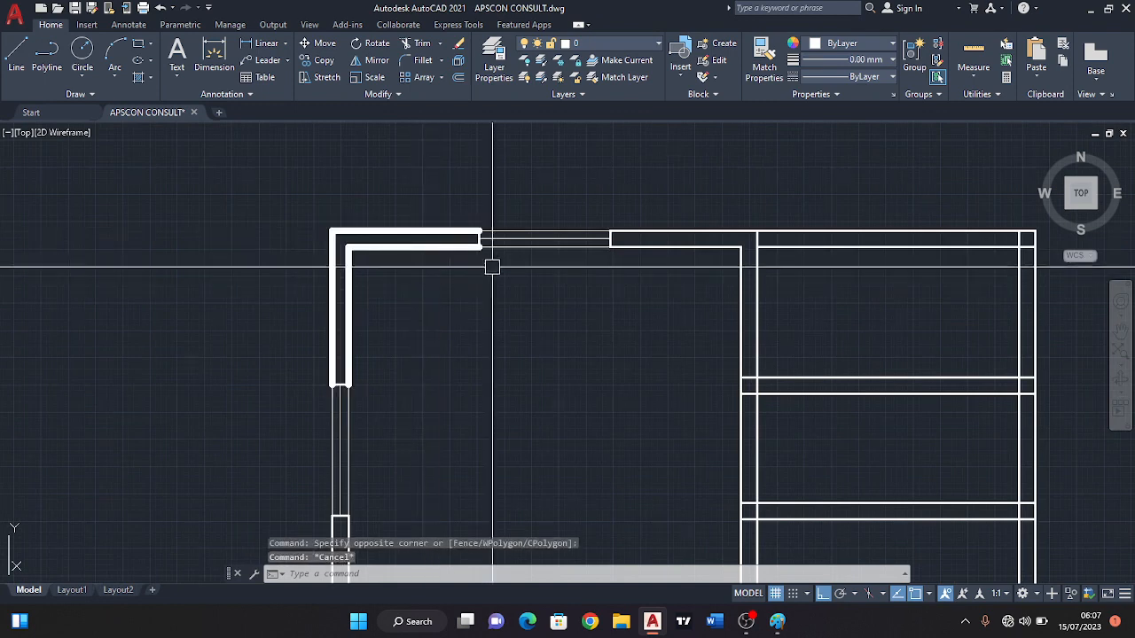
Set the lineweight of the top-left corner's wall lines to 0.60 mm and clear the selection.
{"action": "scroll", "coordinate": [474, 279], "scroll_direction": "down", "scroll_amount": 4}
{"action": "scroll", "coordinate": [430, 282], "scroll_direction": "up", "scroll_amount": 2}
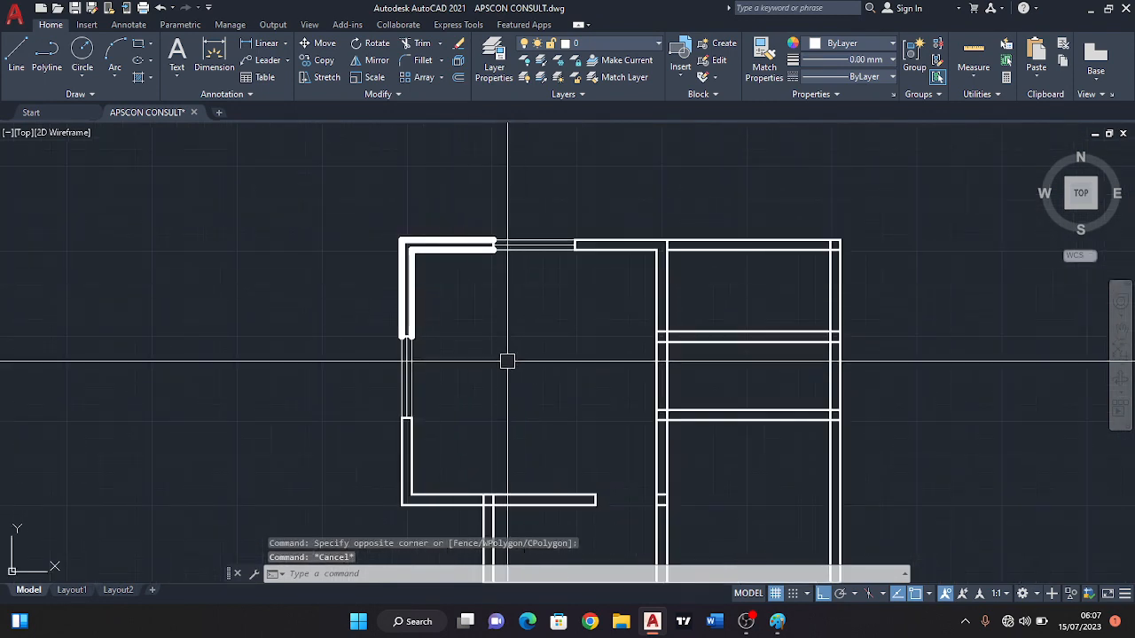
{"action": "middle_click_drag", "start_coordinate": [493, 345], "coordinate": [399, 258]}
{"action": "scroll", "coordinate": [399, 258], "scroll_direction": "down", "scroll_amount": 4}
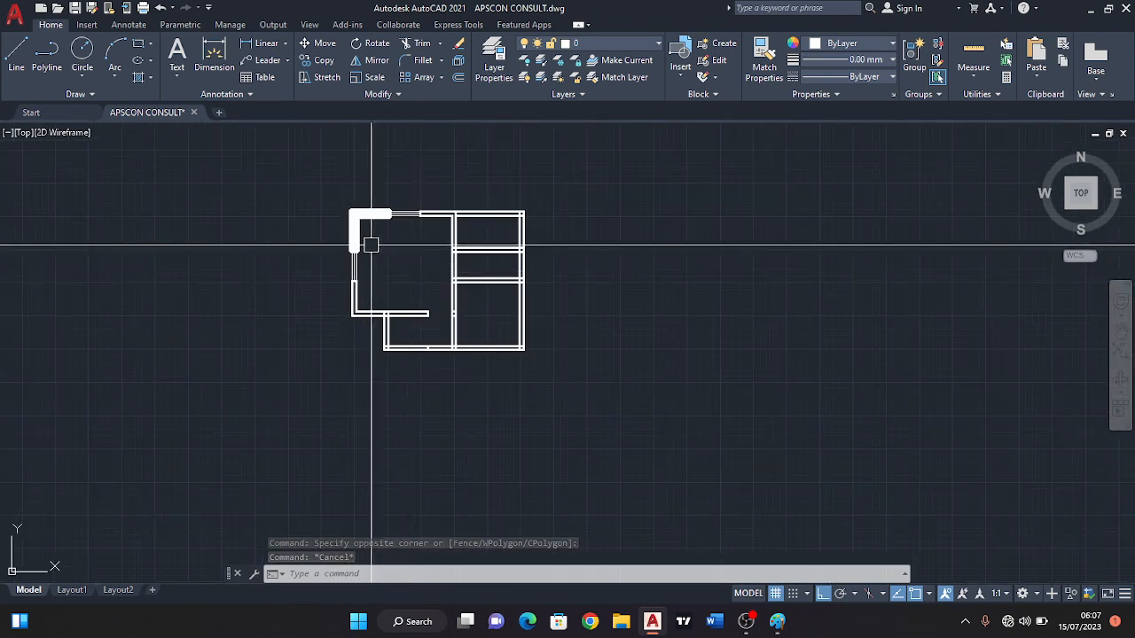
{"action": "scroll", "coordinate": [373, 225], "scroll_direction": "up", "scroll_amount": 4}
{"action": "scroll", "coordinate": [594, 195], "scroll_direction": "up", "scroll_amount": 2}
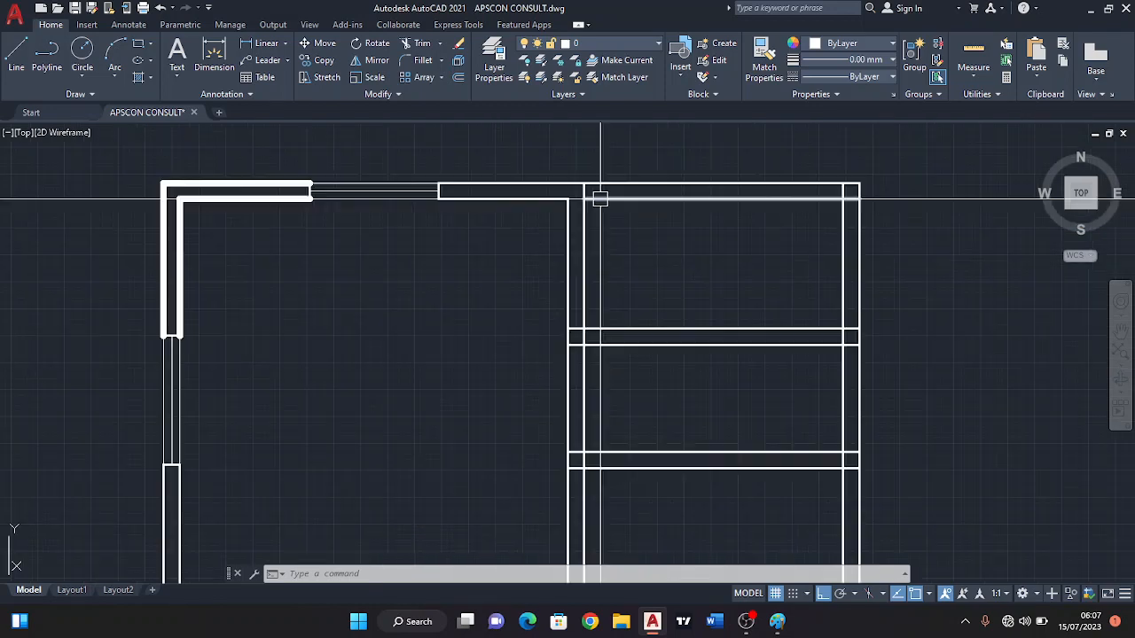
{"action": "middle_click_drag", "start_coordinate": [482, 251], "coordinate": [615, 306]}
{"action": "left_click", "coordinate": [386, 292]}
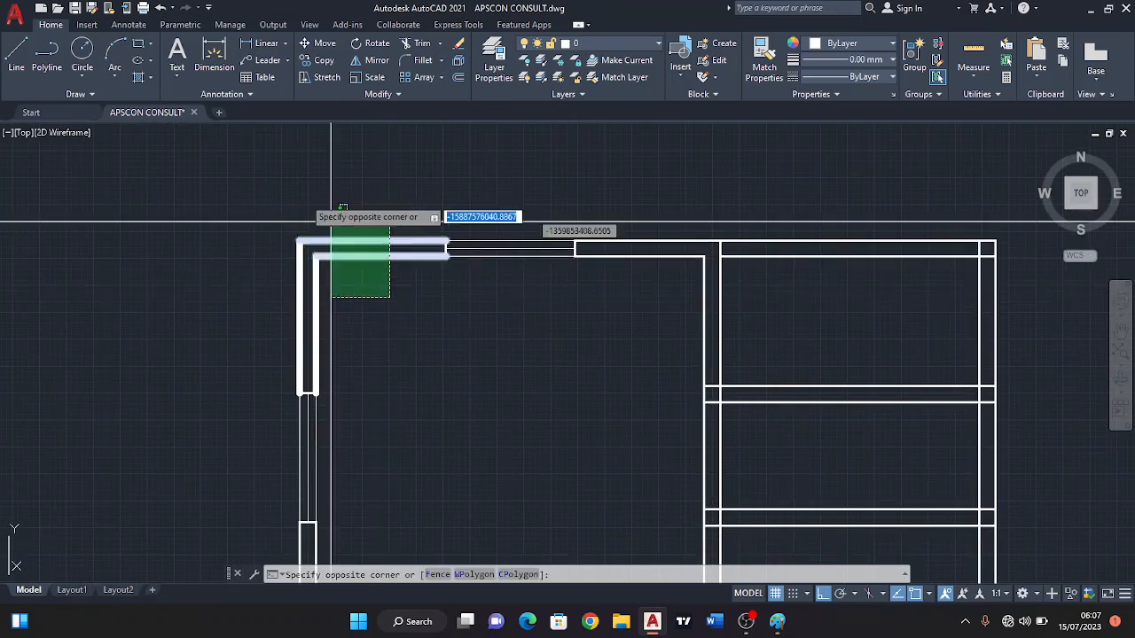
{"action": "left_click", "coordinate": [303, 194]}
{"action": "left_click", "coordinate": [890, 60]}
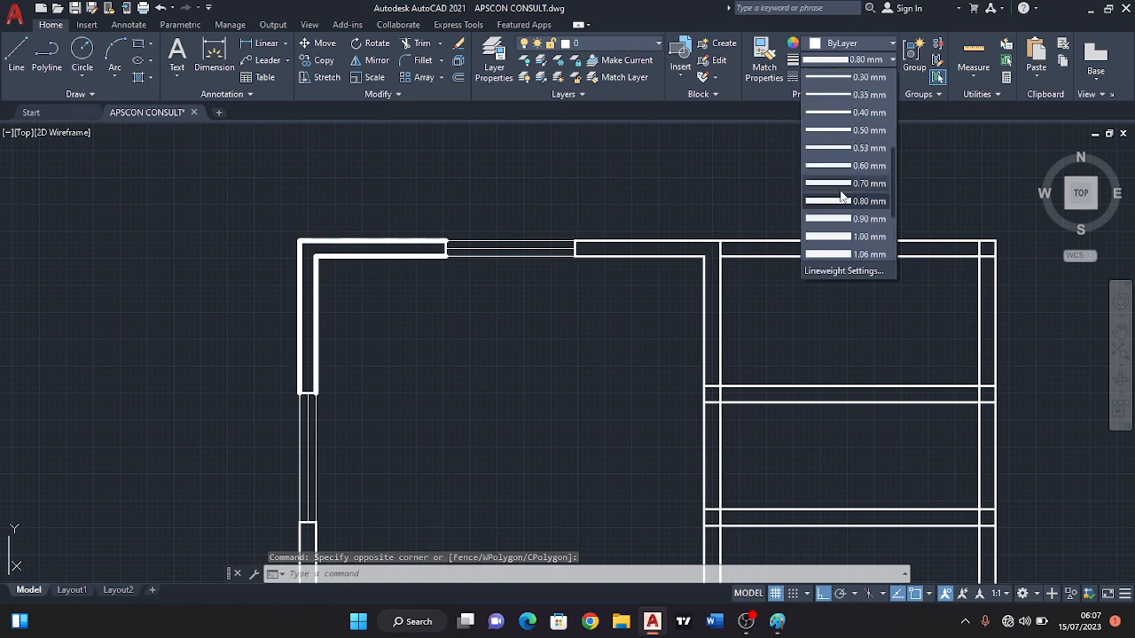
{"action": "left_click", "coordinate": [838, 167]}
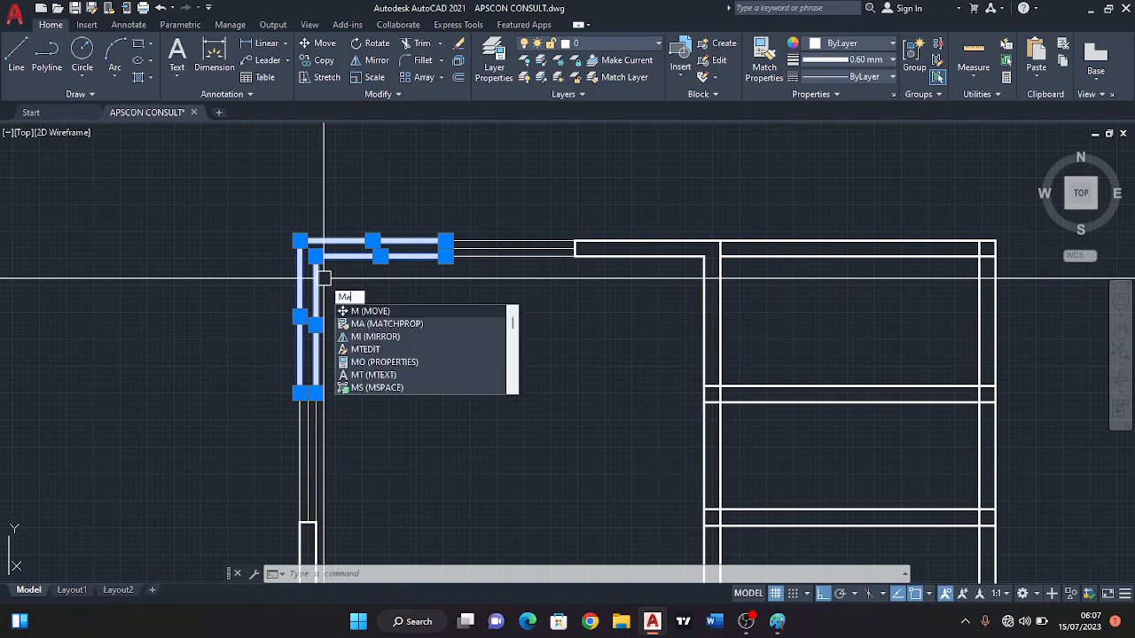
{"action": "type", "text": "a"}
{"action": "key", "text": "Escape"}
{"action": "key", "text": "Escape"}
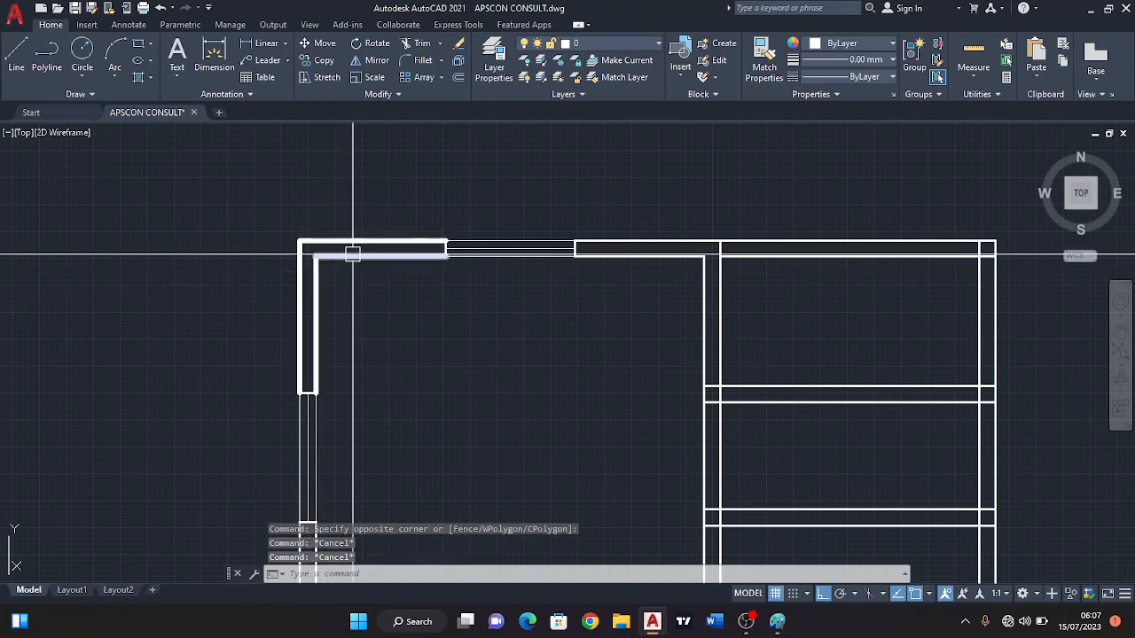
Match the properties of the corner's 0.60 mm inner top wall line to the right-hand rooms' walls, the top wall and the middle vertical wall.
{"action": "scroll", "coordinate": [357, 271], "scroll_direction": "up", "scroll_amount": 2}
{"action": "left_click", "coordinate": [355, 255]}
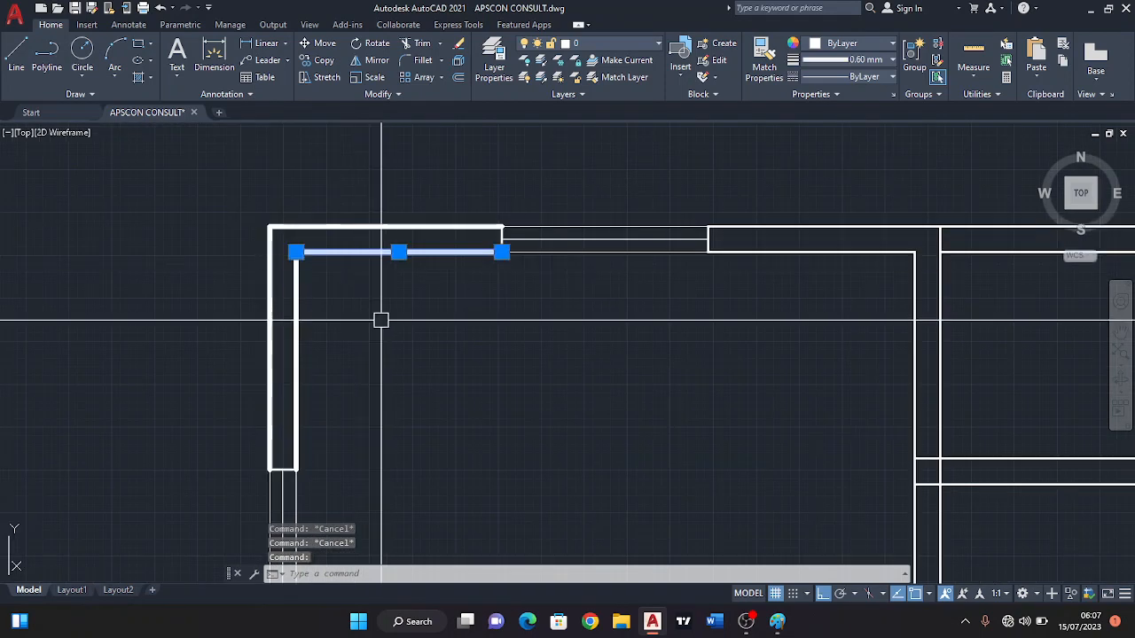
{"action": "type", "text": "ma"}
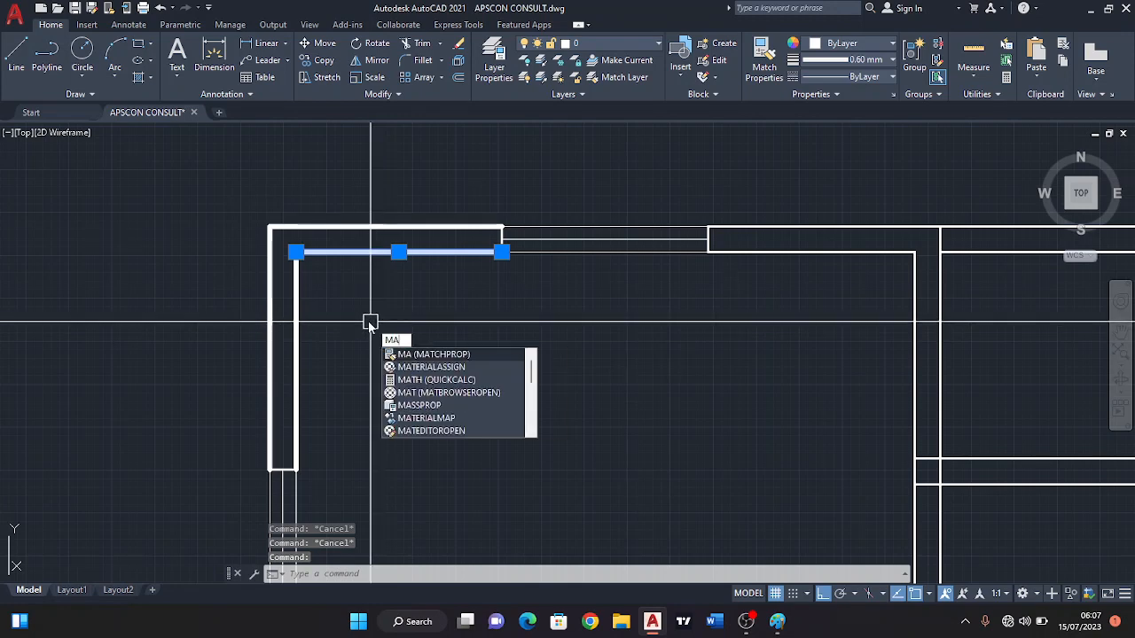
{"action": "key", "text": "Return"}
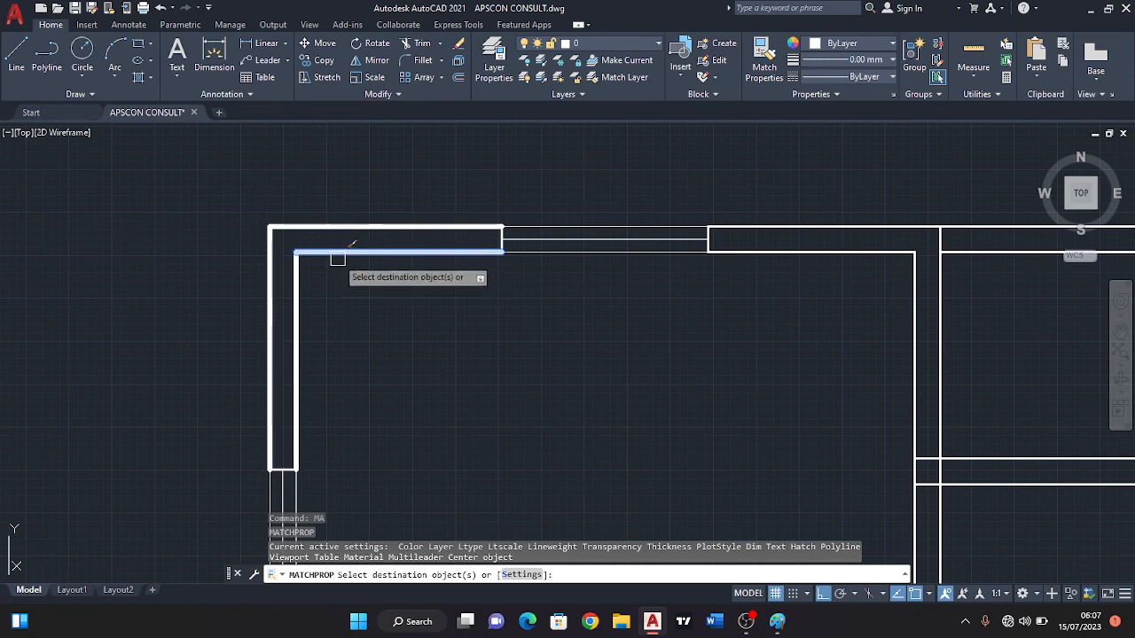
{"action": "scroll", "coordinate": [319, 243], "scroll_direction": "down", "scroll_amount": 5}
{"action": "scroll", "coordinate": [656, 379], "scroll_direction": "up", "scroll_amount": 2}
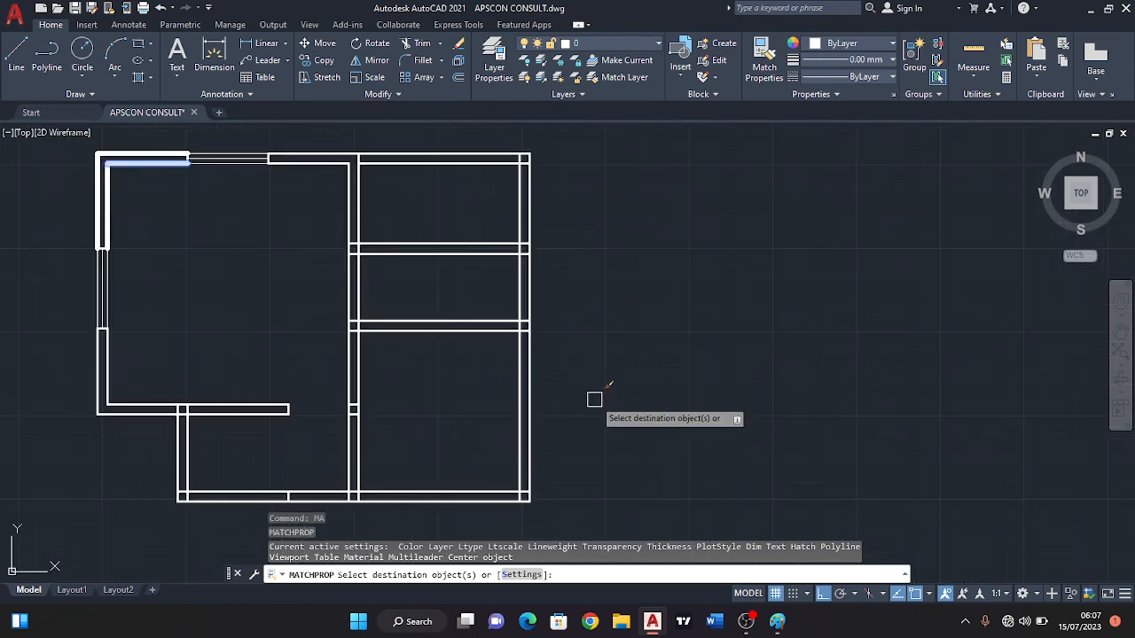
{"action": "left_click", "coordinate": [594, 399]}
{"action": "left_click", "coordinate": [483, 235]}
{"action": "left_click", "coordinate": [457, 200]}
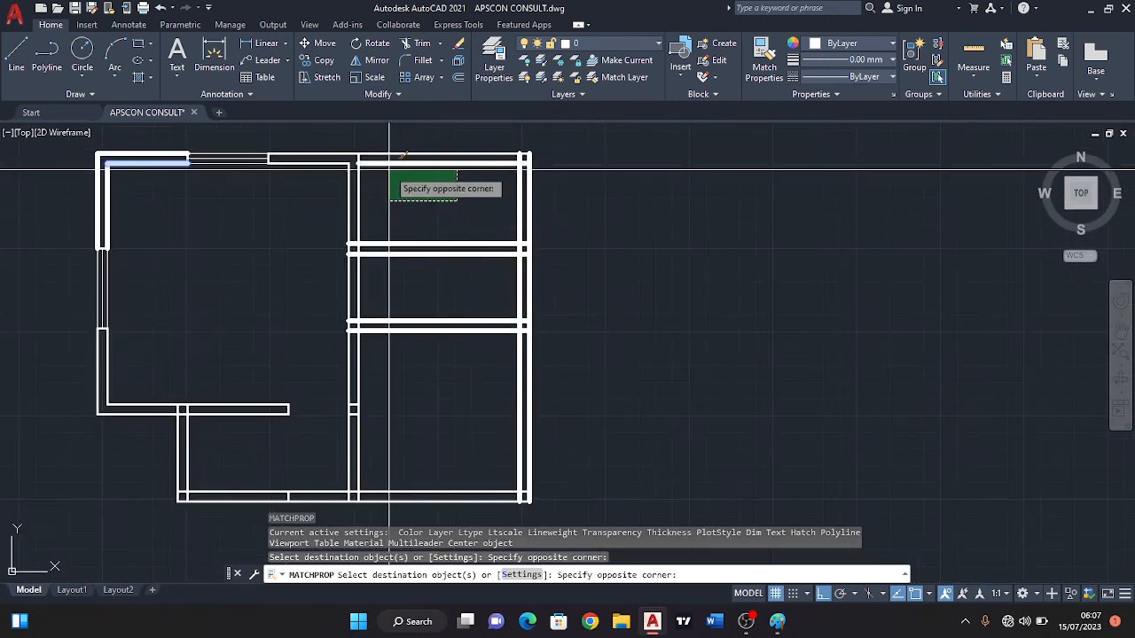
{"action": "left_click", "coordinate": [386, 146]}
{"action": "left_click", "coordinate": [397, 206]}
{"action": "left_click", "coordinate": [336, 154]}
Apply the matched wall properties to the bottom wall and the walls at the plan's lower left.
{"action": "middle_click_drag", "start_coordinate": [514, 454], "coordinate": [608, 381]}
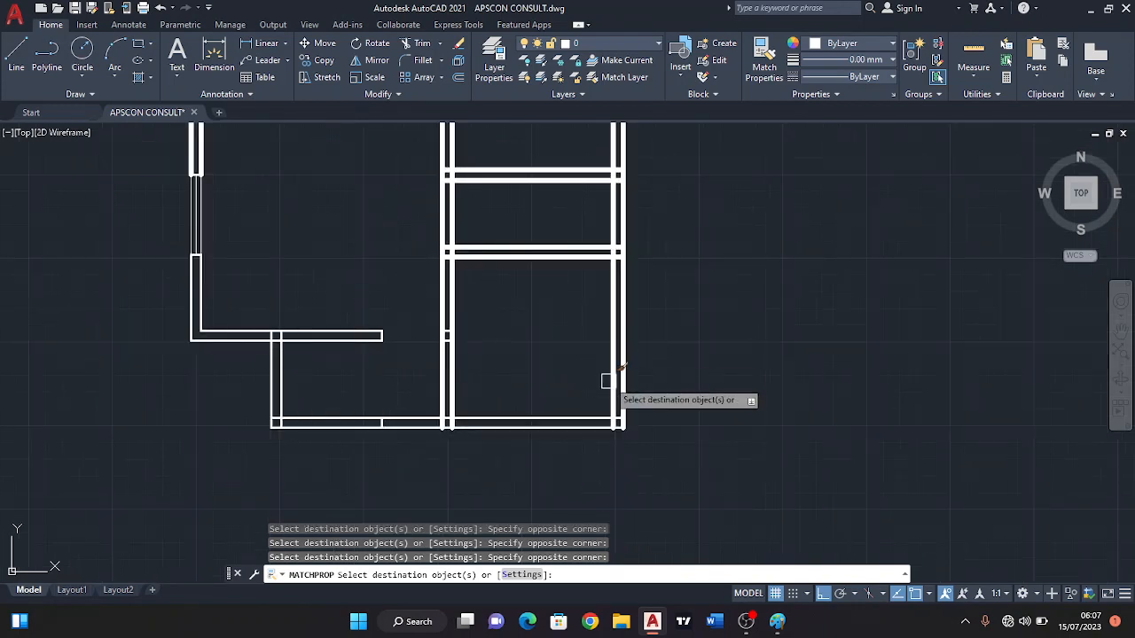
{"action": "left_click", "coordinate": [538, 458]}
{"action": "left_click", "coordinate": [498, 387]}
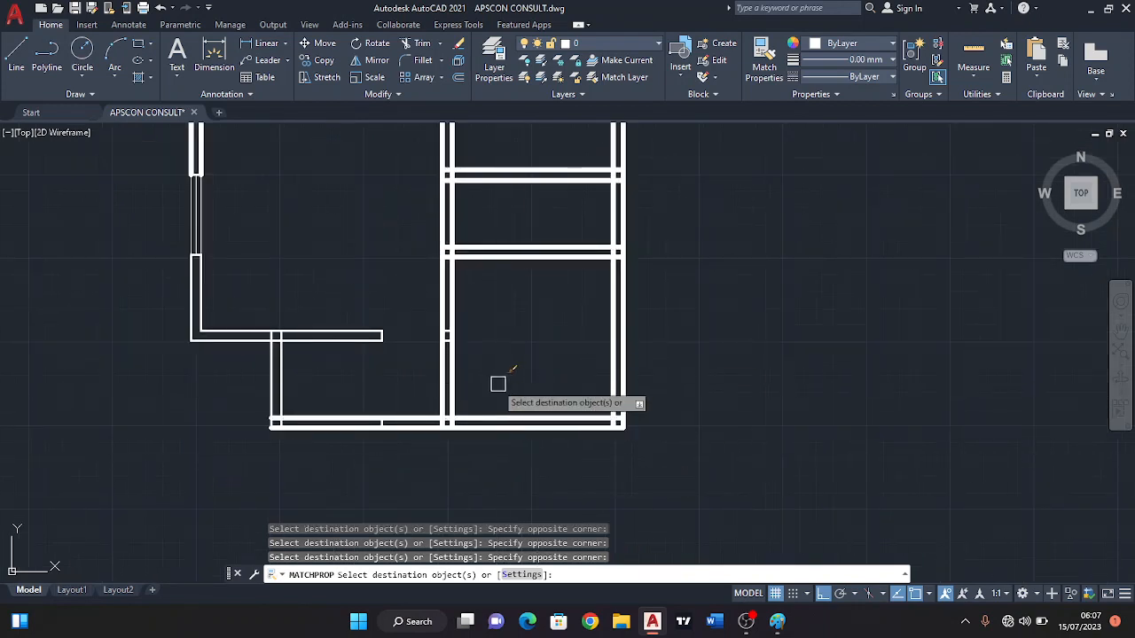
{"action": "left_click", "coordinate": [374, 458]}
{"action": "left_click", "coordinate": [193, 325]}
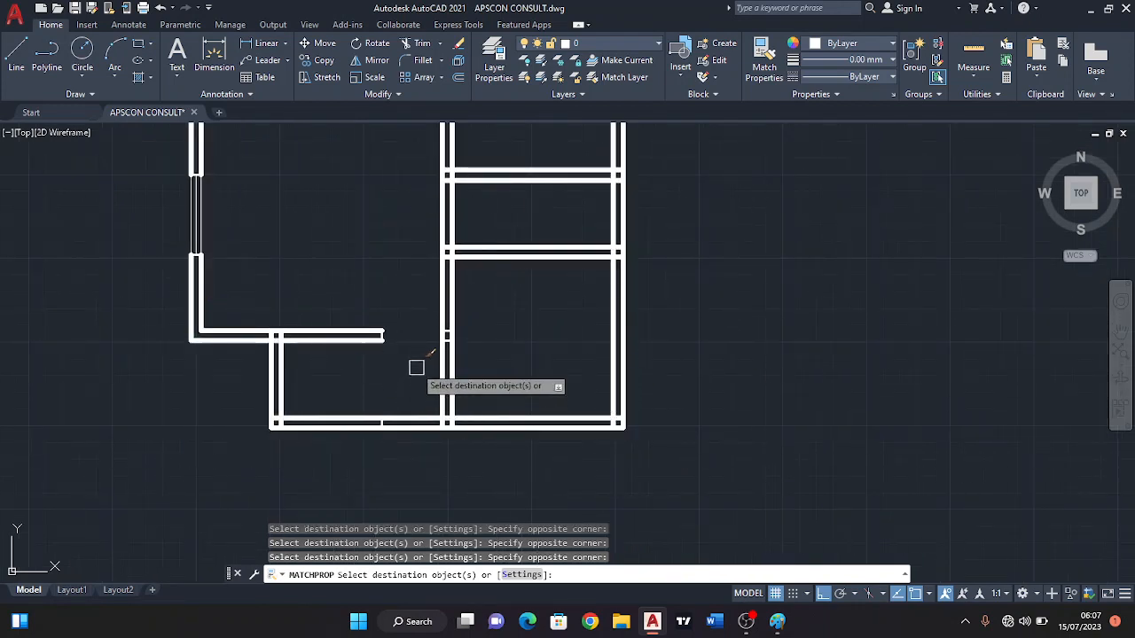
Apply the matched wall properties to the short wall end lines below and above the left window.
{"action": "scroll", "coordinate": [414, 373], "scroll_direction": "down", "scroll_amount": 2}
{"action": "scroll", "coordinate": [452, 363], "scroll_direction": "up", "scroll_amount": 6}
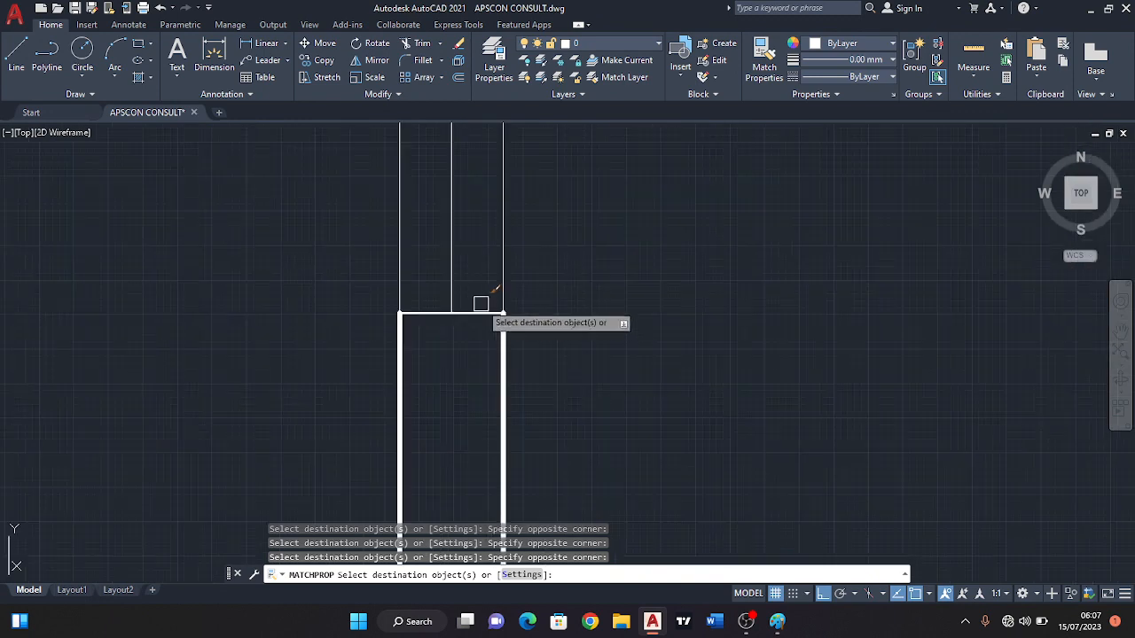
{"action": "scroll", "coordinate": [496, 319], "scroll_direction": "down", "scroll_amount": 5}
{"action": "scroll", "coordinate": [531, 346], "scroll_direction": "up", "scroll_amount": 5}
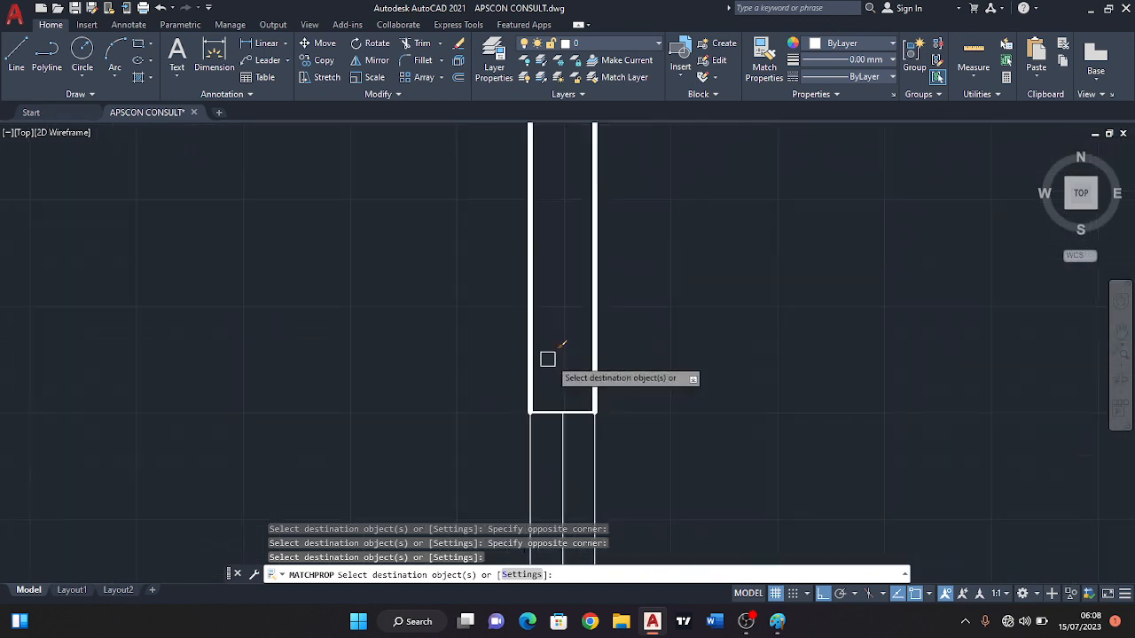
{"action": "scroll", "coordinate": [581, 422], "scroll_direction": "up", "scroll_amount": 4}
{"action": "scroll", "coordinate": [550, 355], "scroll_direction": "down", "scroll_amount": 4}
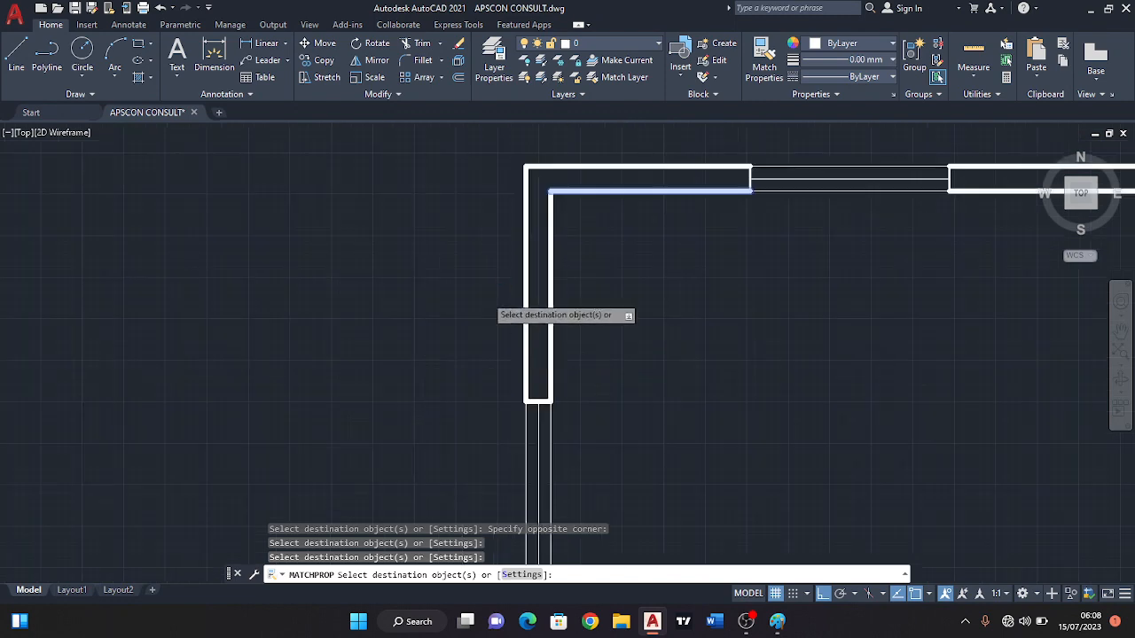
Apply the matched wall properties to the short wall end lines on both sides of the top window and end the matching.
{"action": "scroll", "coordinate": [590, 322], "scroll_direction": "up", "scroll_amount": 5}
{"action": "scroll", "coordinate": [461, 330], "scroll_direction": "up", "scroll_amount": 2}
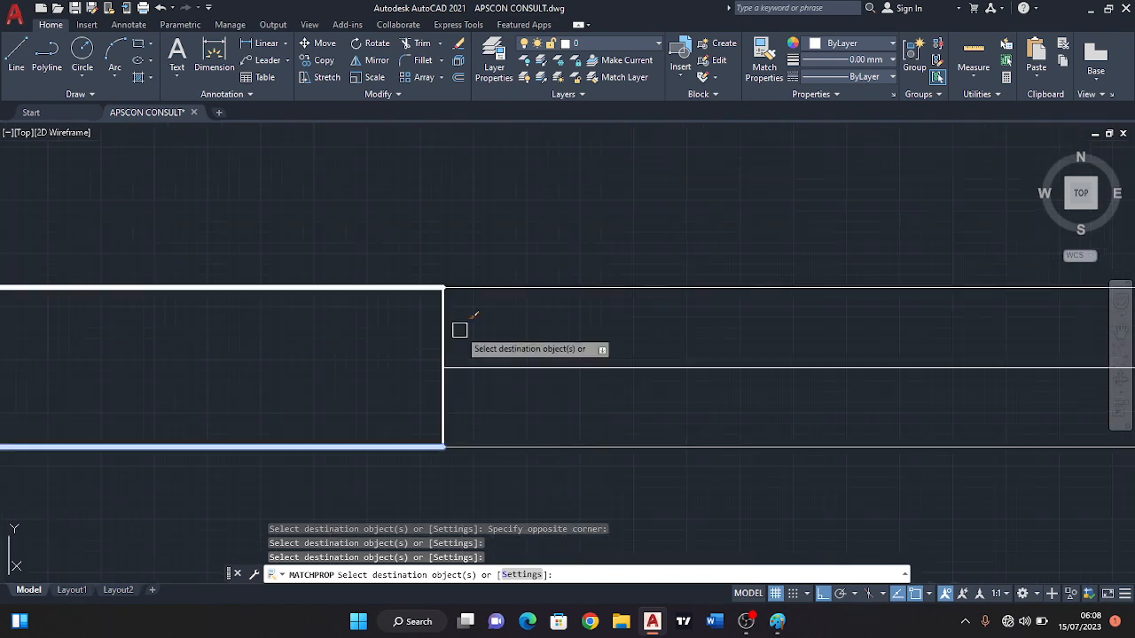
{"action": "left_click", "coordinate": [459, 329]}
{"action": "left_click", "coordinate": [390, 324]}
{"action": "scroll", "coordinate": [373, 325], "scroll_direction": "down", "scroll_amount": 6}
{"action": "scroll", "coordinate": [757, 337], "scroll_direction": "up", "scroll_amount": 6}
{"action": "left_click", "coordinate": [567, 276]}
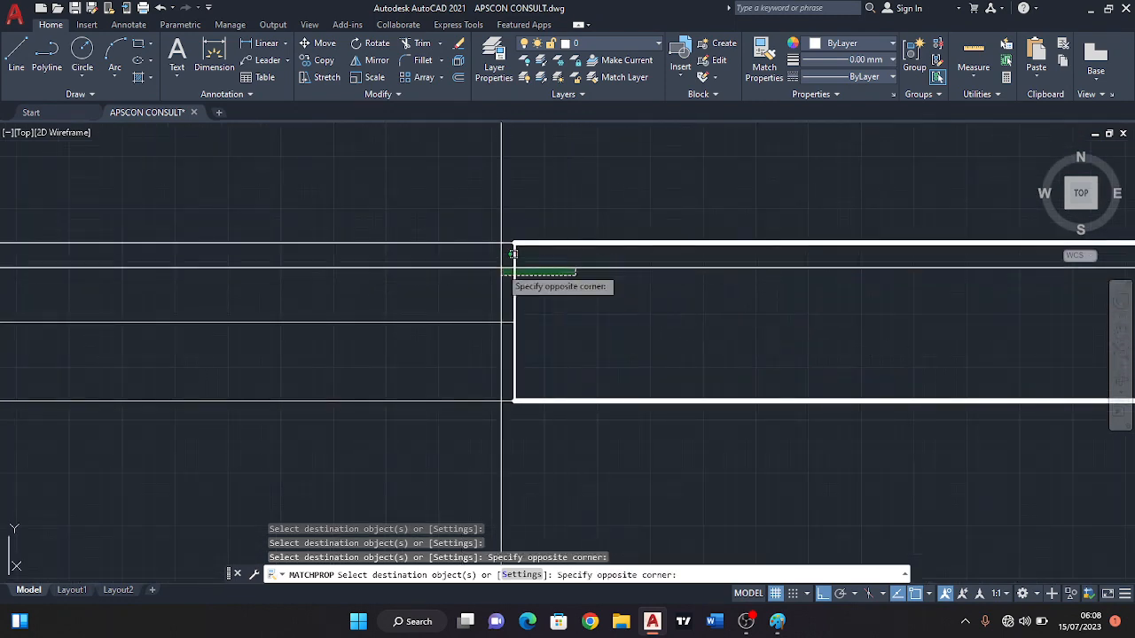
{"action": "left_click", "coordinate": [487, 274]}
{"action": "scroll", "coordinate": [597, 307], "scroll_direction": "down", "scroll_amount": 5}
{"action": "key", "text": "Escape"}
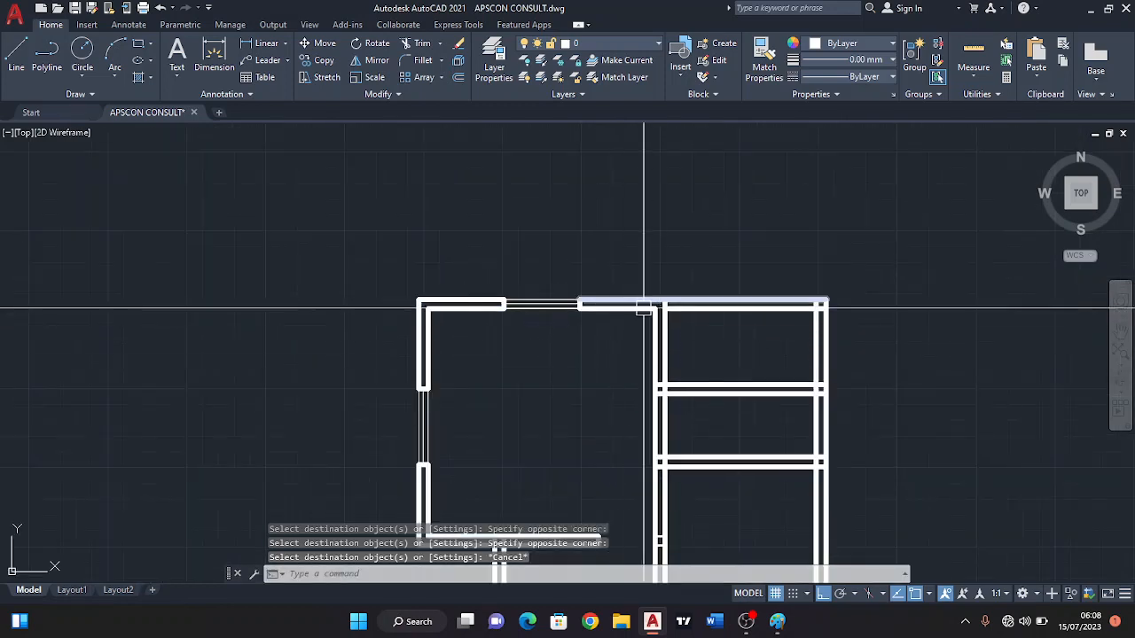
Trim away the thick lines of the veranda's bottom wall and left vertical wall, keeping the small corner square.
{"action": "scroll", "coordinate": [654, 380], "scroll_direction": "down", "scroll_amount": 3}
{"action": "middle_click_drag", "start_coordinate": [466, 367], "coordinate": [448, 284]}
{"action": "scroll", "coordinate": [519, 399], "scroll_direction": "up", "scroll_amount": 2}
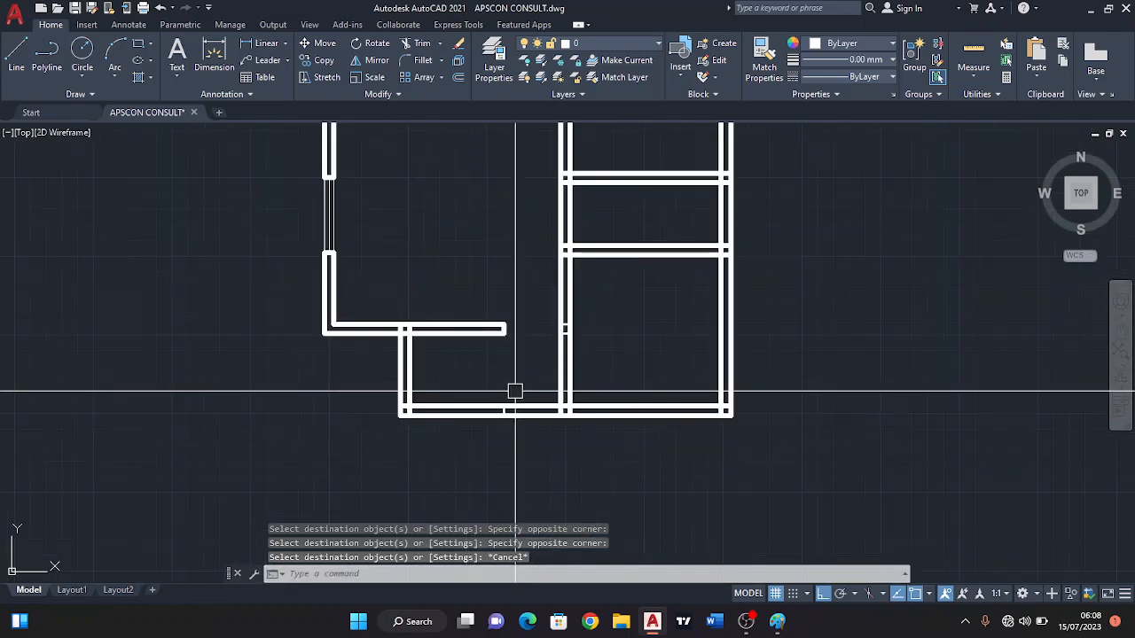
{"action": "scroll", "coordinate": [529, 408], "scroll_direction": "up", "scroll_amount": 2}
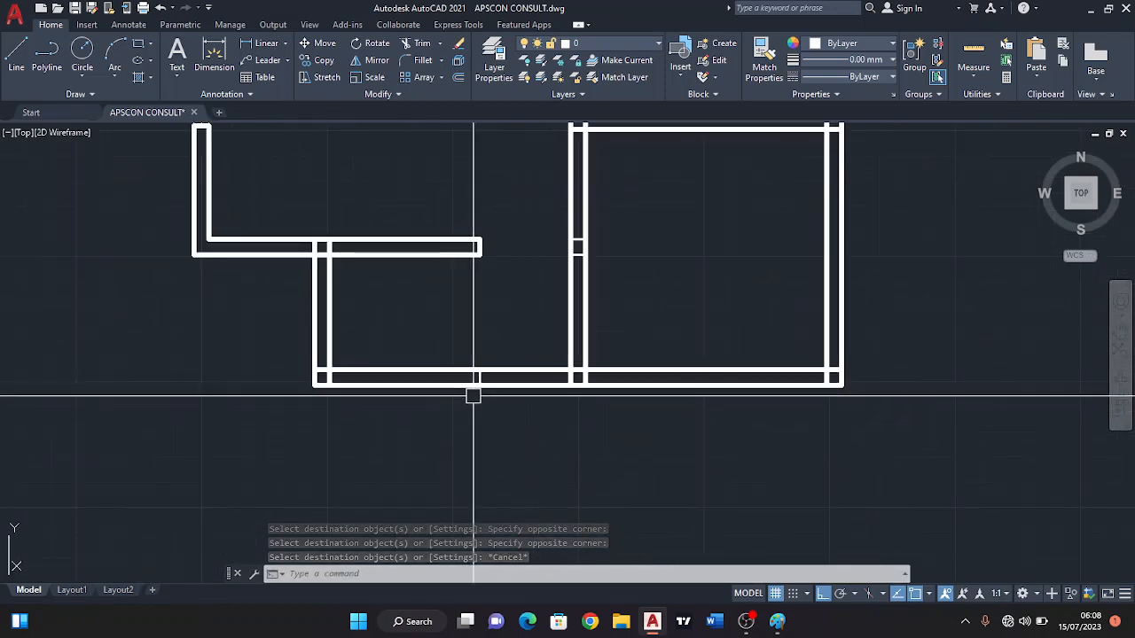
{"action": "left_click", "coordinate": [417, 44]}
{"action": "scroll", "coordinate": [501, 386], "scroll_direction": "up", "scroll_amount": 2}
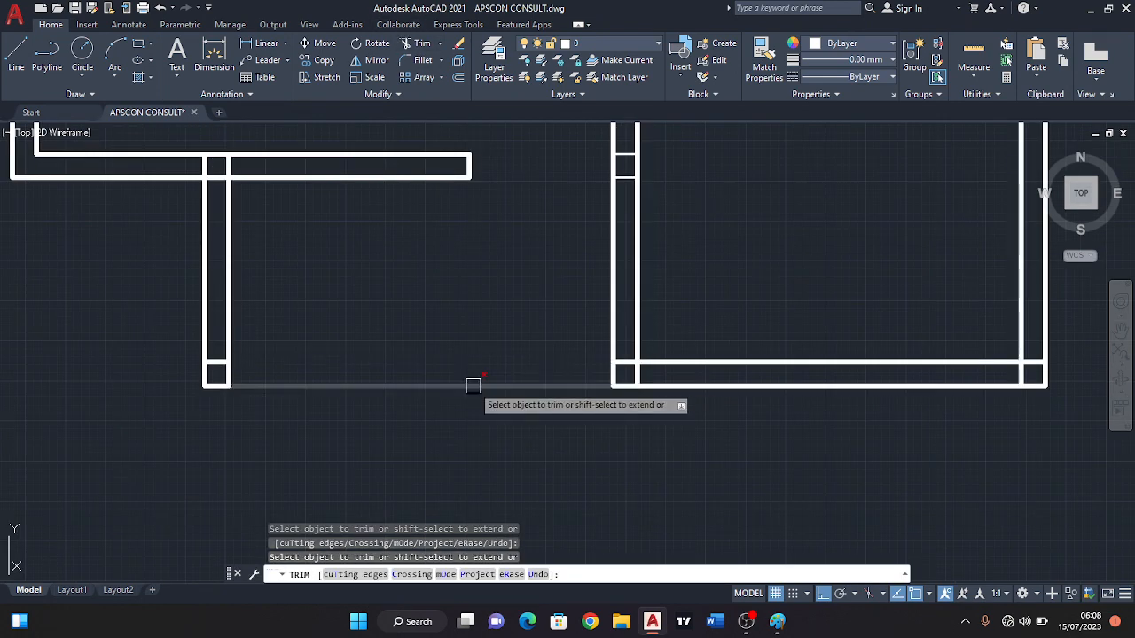
{"action": "left_click_drag", "start_coordinate": [268, 306], "coordinate": [184, 291]}
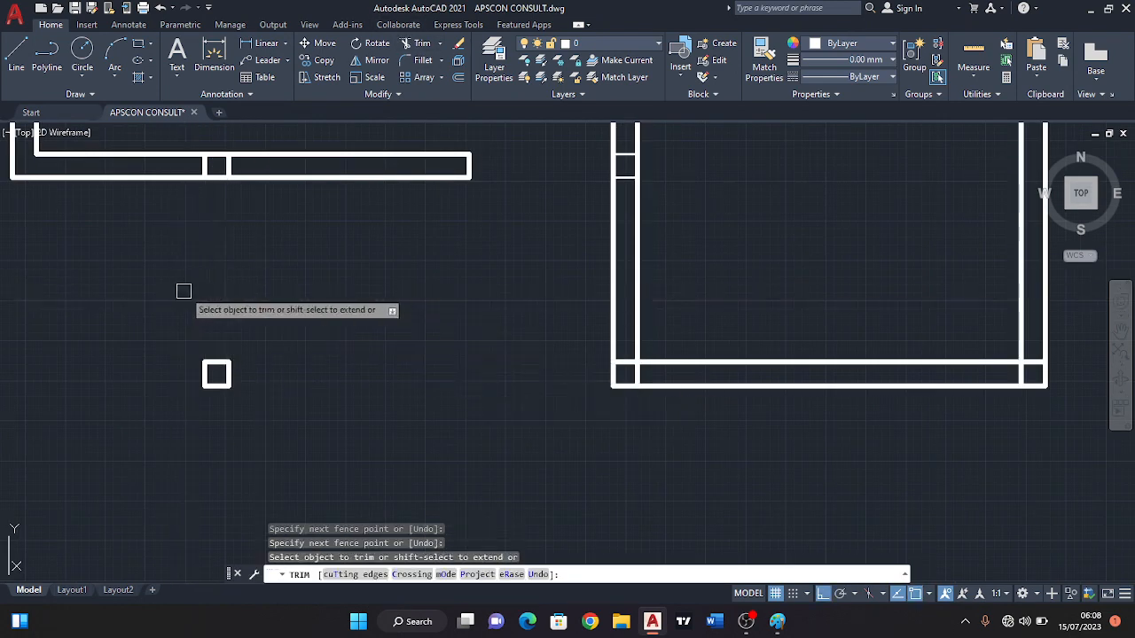
Draw two thin vertical lines joining the corner square's upper corners to the wall above it.
{"action": "left_click", "coordinate": [16, 55]}
{"action": "left_click", "coordinate": [229, 177]}
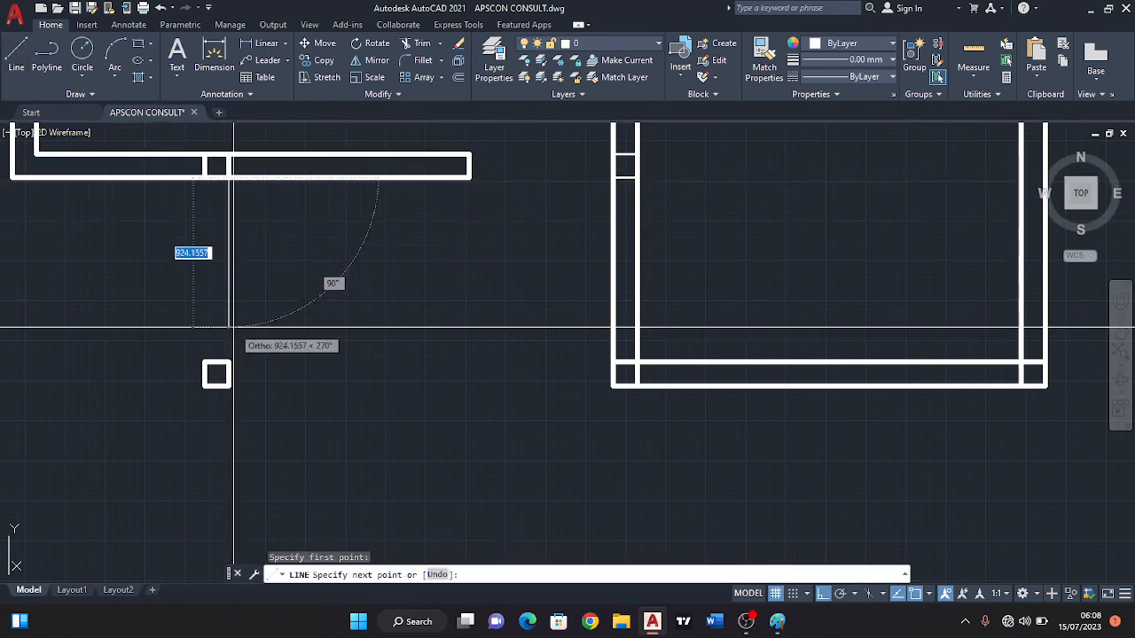
{"action": "left_click", "coordinate": [229, 362]}
{"action": "key", "text": "Escape"}
{"action": "key", "text": "Return"}
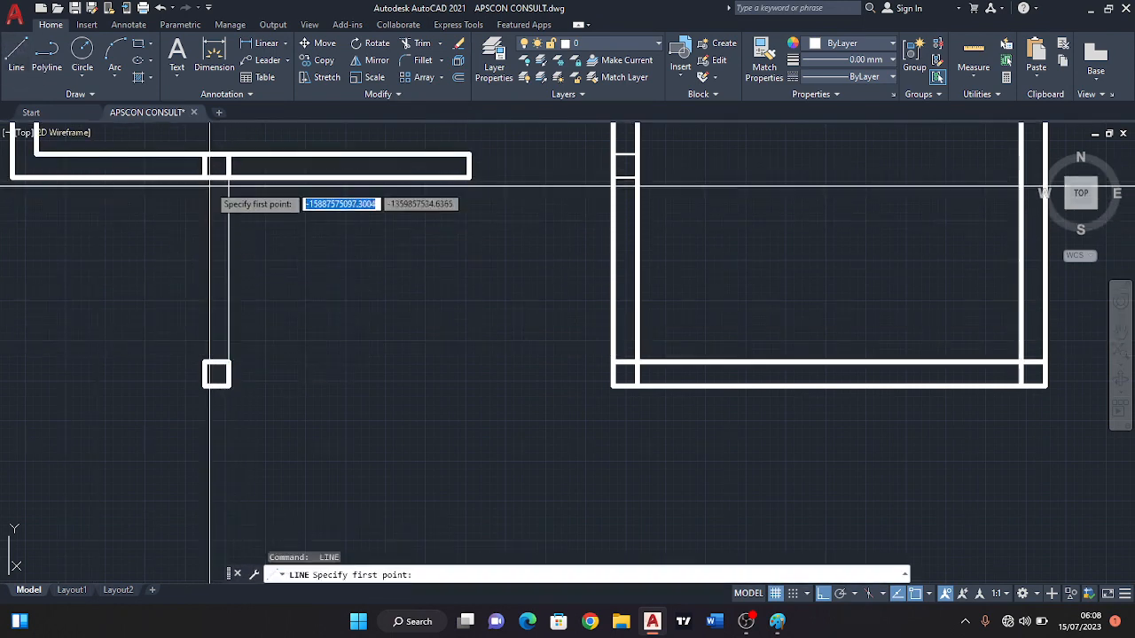
{"action": "left_click", "coordinate": [204, 178]}
{"action": "left_click", "coordinate": [203, 362]}
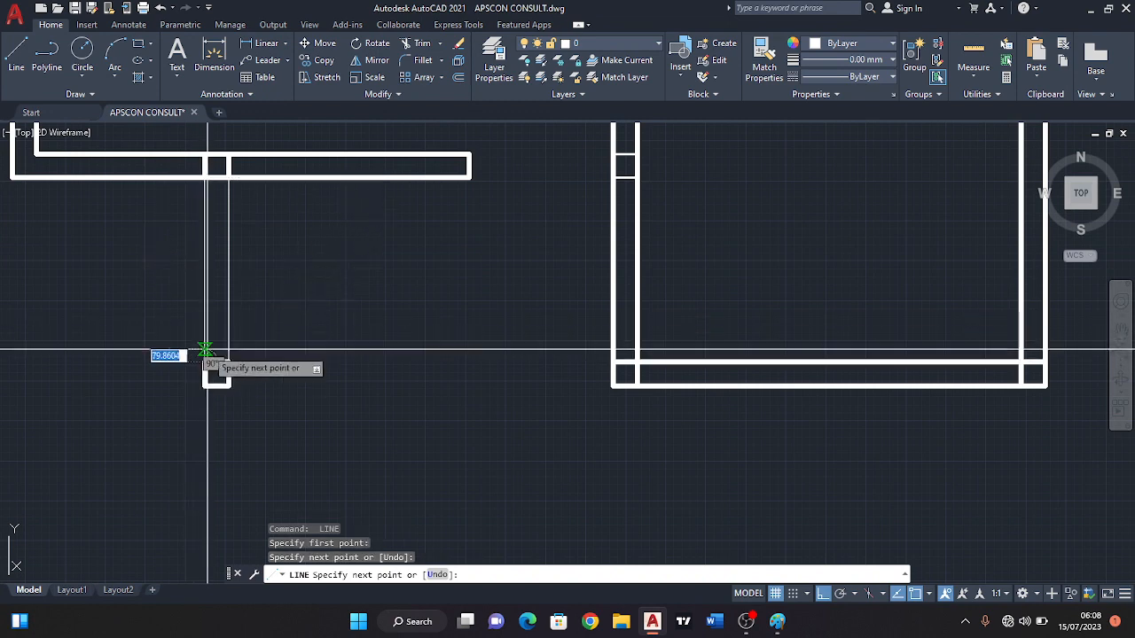
{"action": "key", "text": "Escape"}
Draw two thin horizontal lines joining the corner square's right-hand corners to the right-hand room's wall.
{"action": "key", "text": "Return"}
{"action": "left_click", "coordinate": [229, 362]}
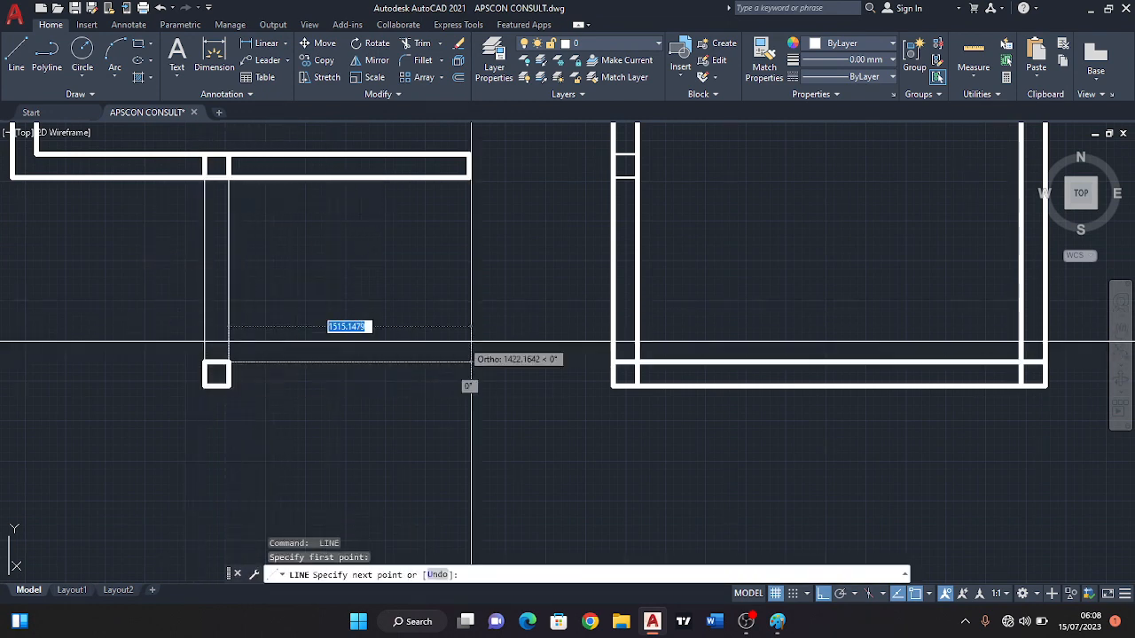
{"action": "left_click", "coordinate": [611, 361]}
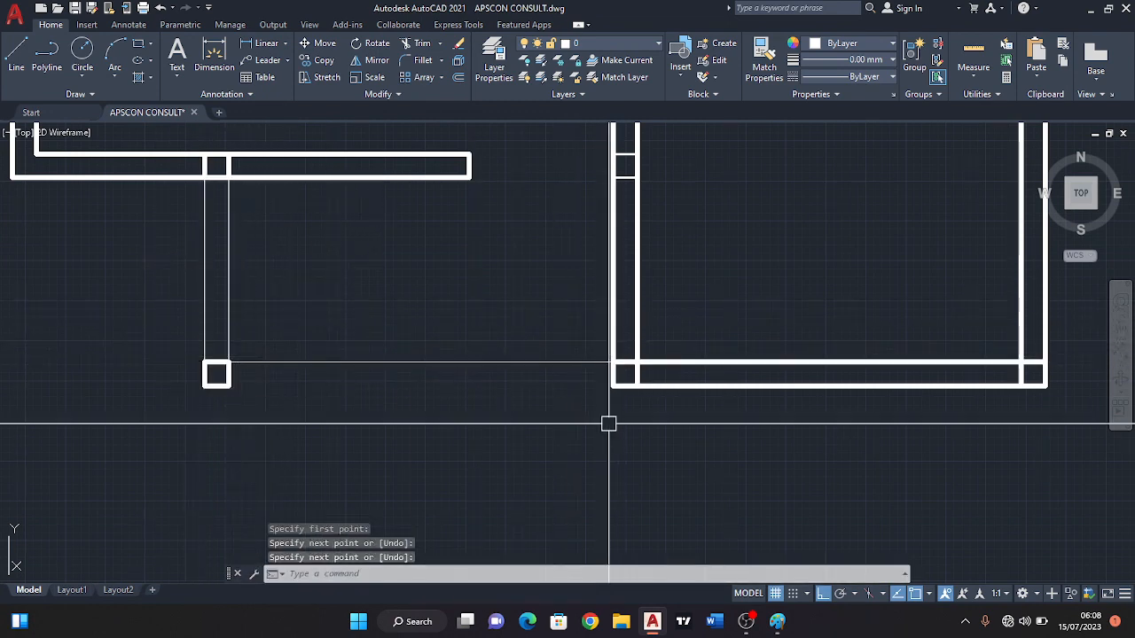
{"action": "key", "text": "Escape"}
{"action": "key", "text": "Return"}
{"action": "left_click", "coordinate": [612, 386]}
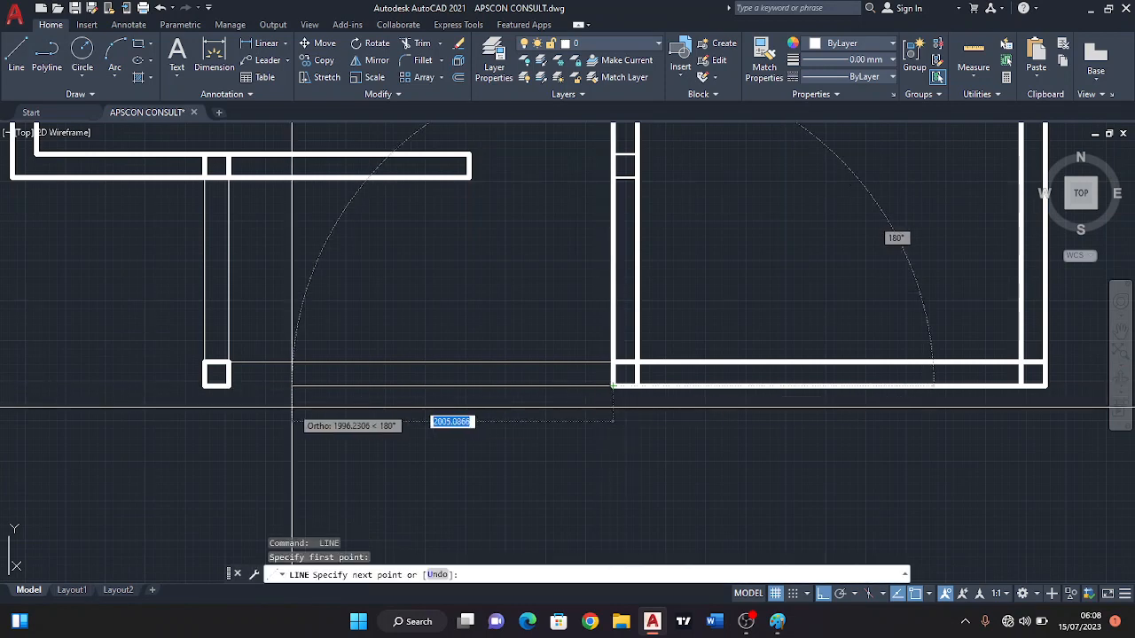
{"action": "left_click", "coordinate": [229, 385]}
{"action": "key", "text": "Escape"}
Offset all four sides of the veranda's corner square outward by 100.
{"action": "scroll", "coordinate": [251, 362], "scroll_direction": "down", "scroll_amount": 3}
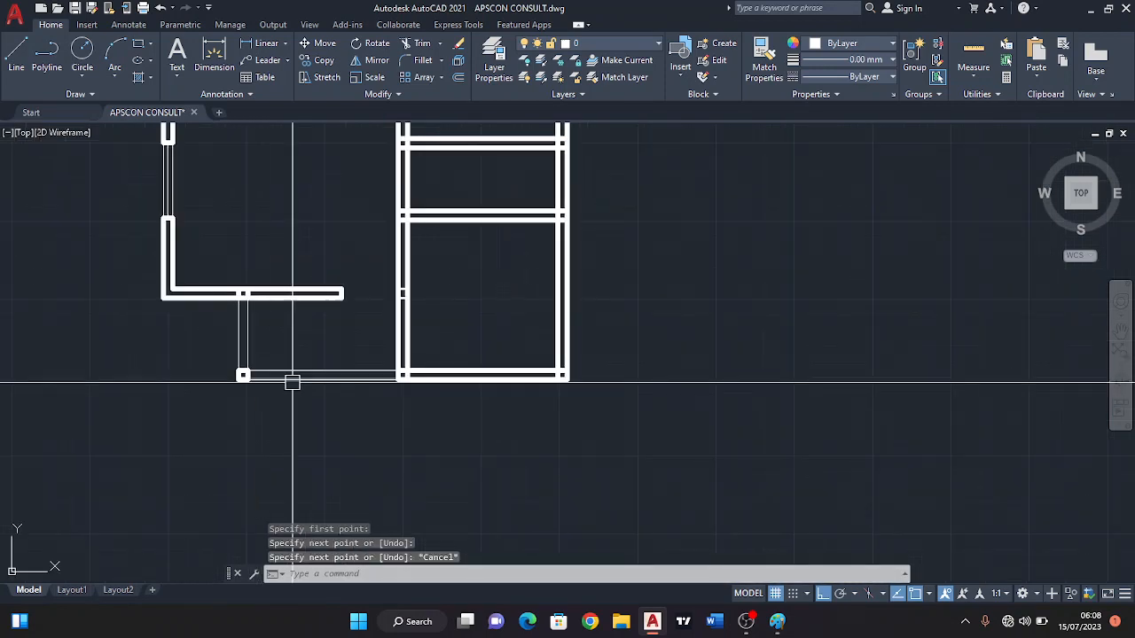
{"action": "scroll", "coordinate": [190, 367], "scroll_direction": "up", "scroll_amount": 6}
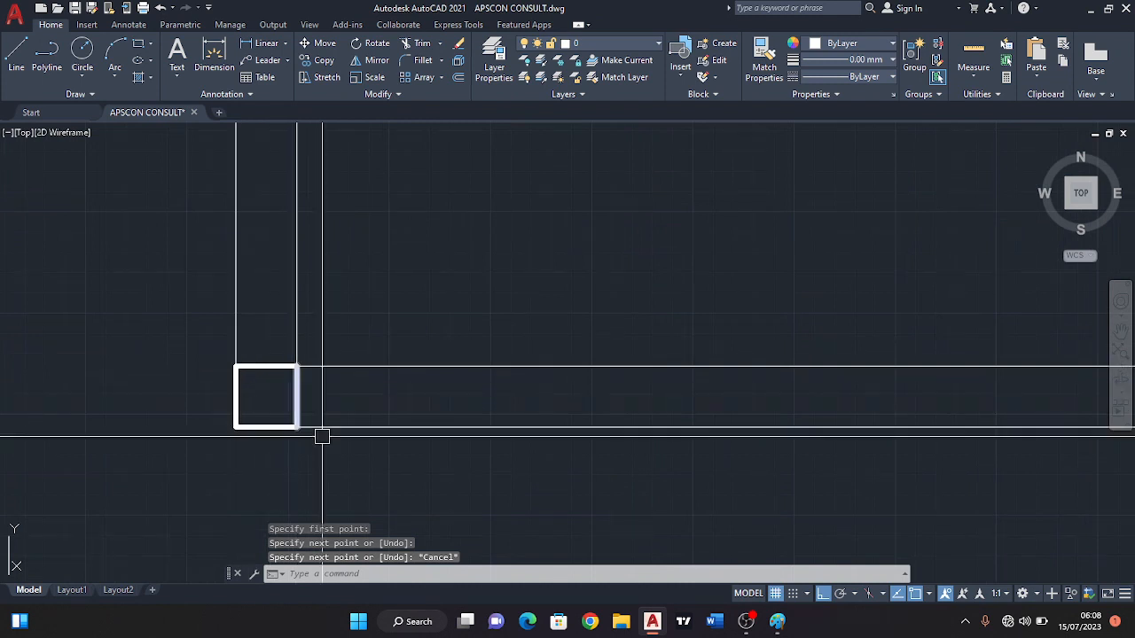
{"action": "left_click", "coordinate": [458, 78]}
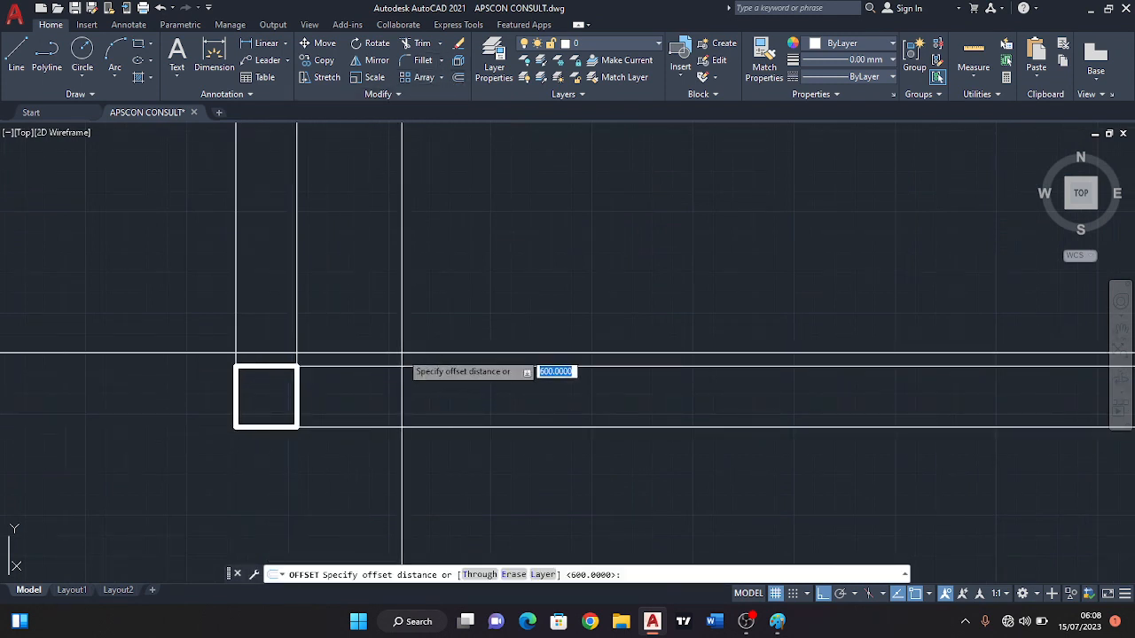
{"action": "key", "text": "Return"}
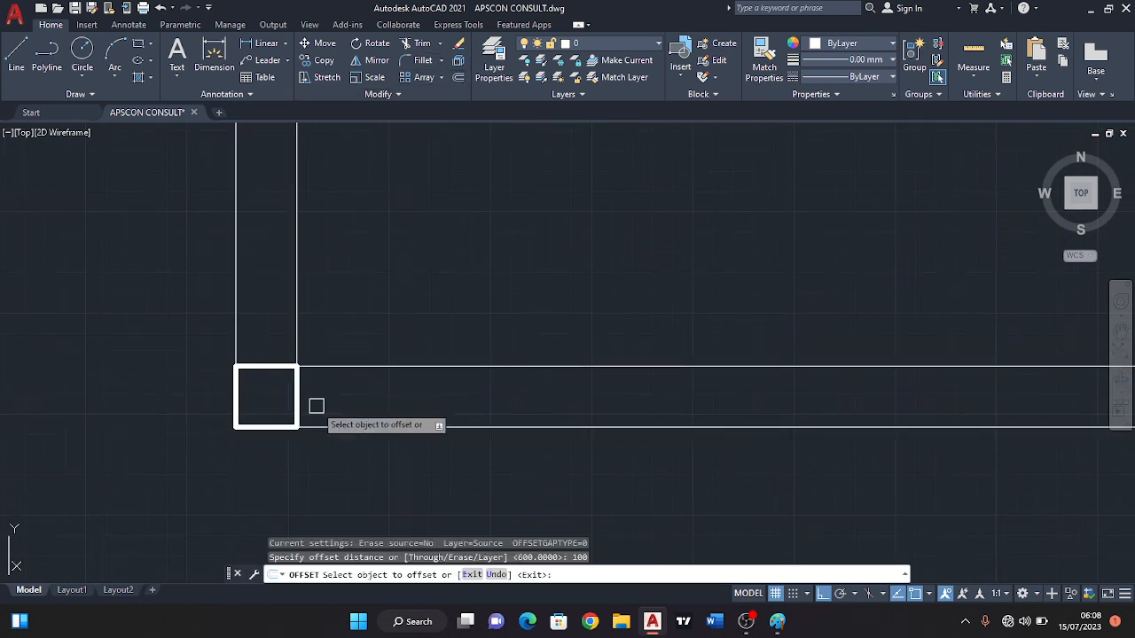
{"action": "left_click", "coordinate": [300, 401]}
{"action": "left_click", "coordinate": [326, 390]}
{"action": "left_click", "coordinate": [258, 366]}
{"action": "left_click", "coordinate": [251, 342]}
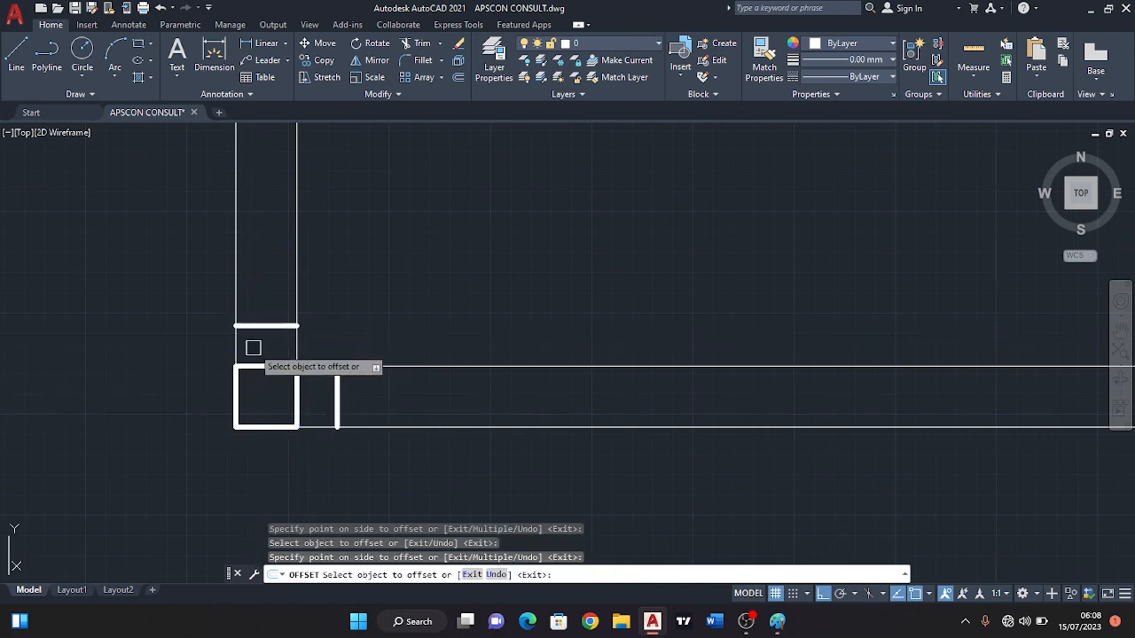
{"action": "left_click", "coordinate": [235, 397]}
{"action": "left_click", "coordinate": [218, 399]}
{"action": "left_click", "coordinate": [261, 429]}
{"action": "left_click", "coordinate": [258, 444]}
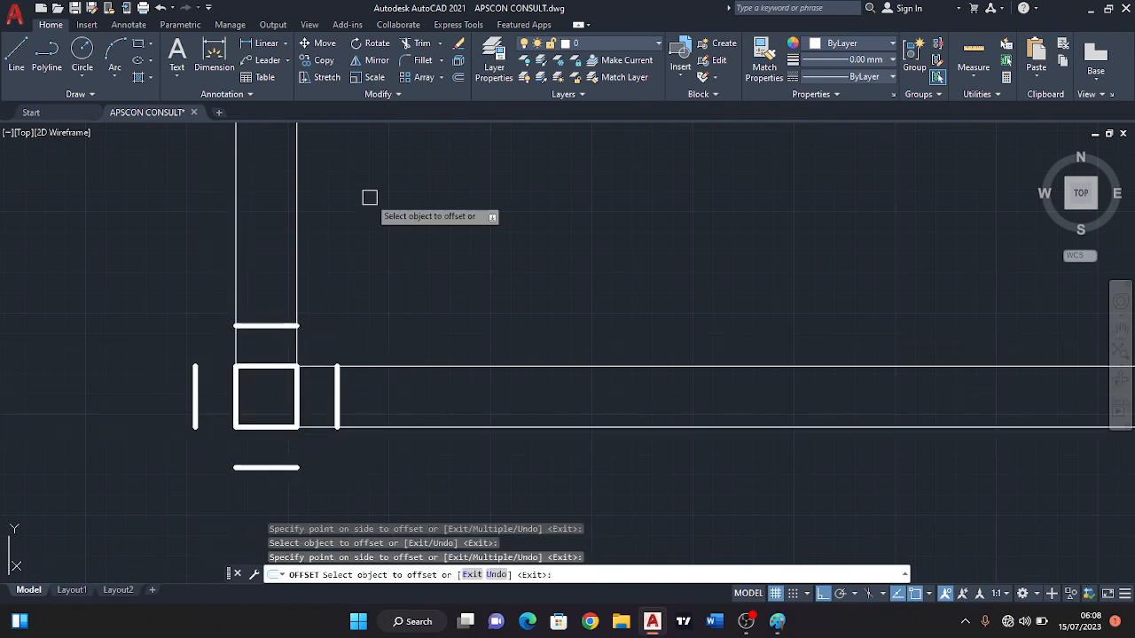
Fillet the four offset lines around the corner square with radius 0 to close them into a larger square.
{"action": "scroll", "coordinate": [465, 319], "scroll_direction": "down", "scroll_amount": 5}
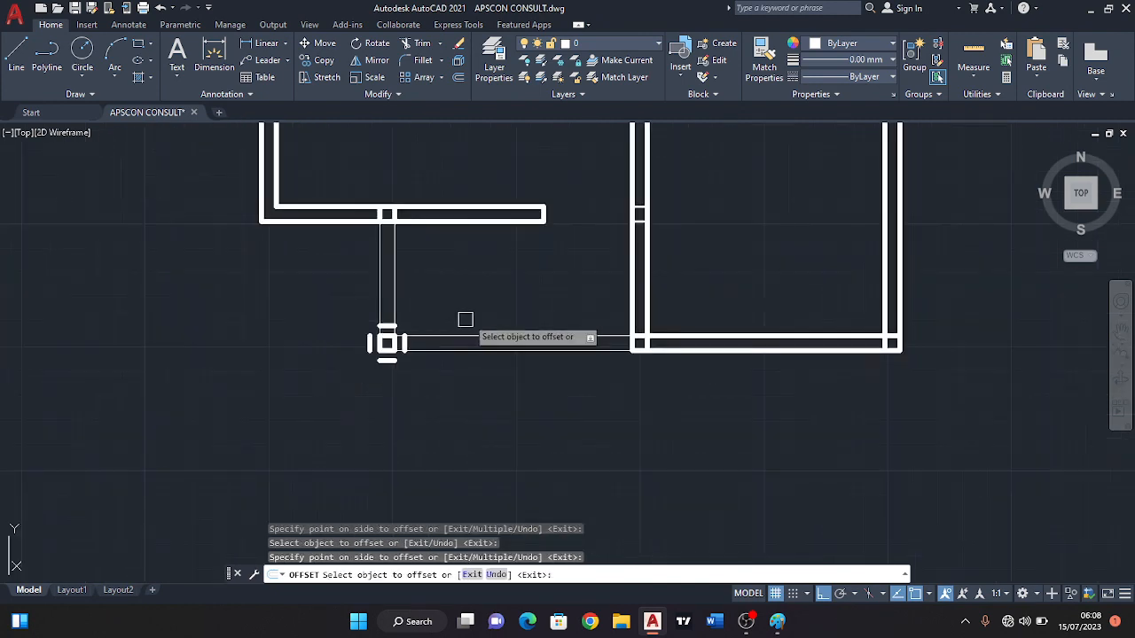
{"action": "left_click", "coordinate": [419, 46]}
{"action": "scroll", "coordinate": [361, 369], "scroll_direction": "up", "scroll_amount": 5}
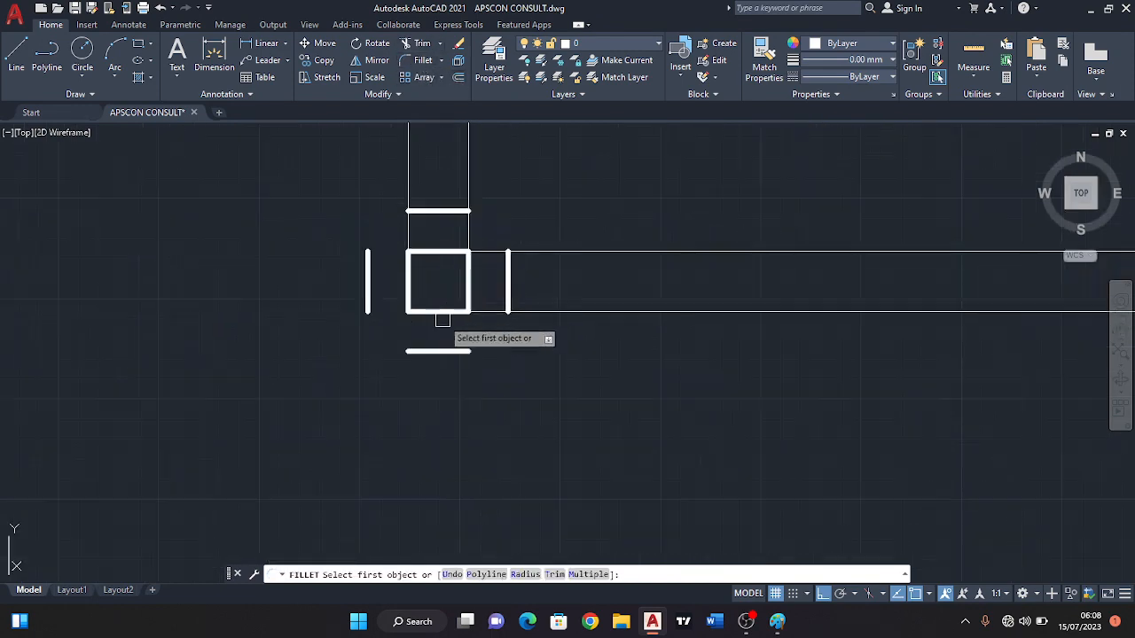
{"action": "left_click", "coordinate": [509, 270]}
{"action": "left_click", "coordinate": [446, 211]}
{"action": "key", "text": "Return"}
{"action": "left_click", "coordinate": [443, 211]}
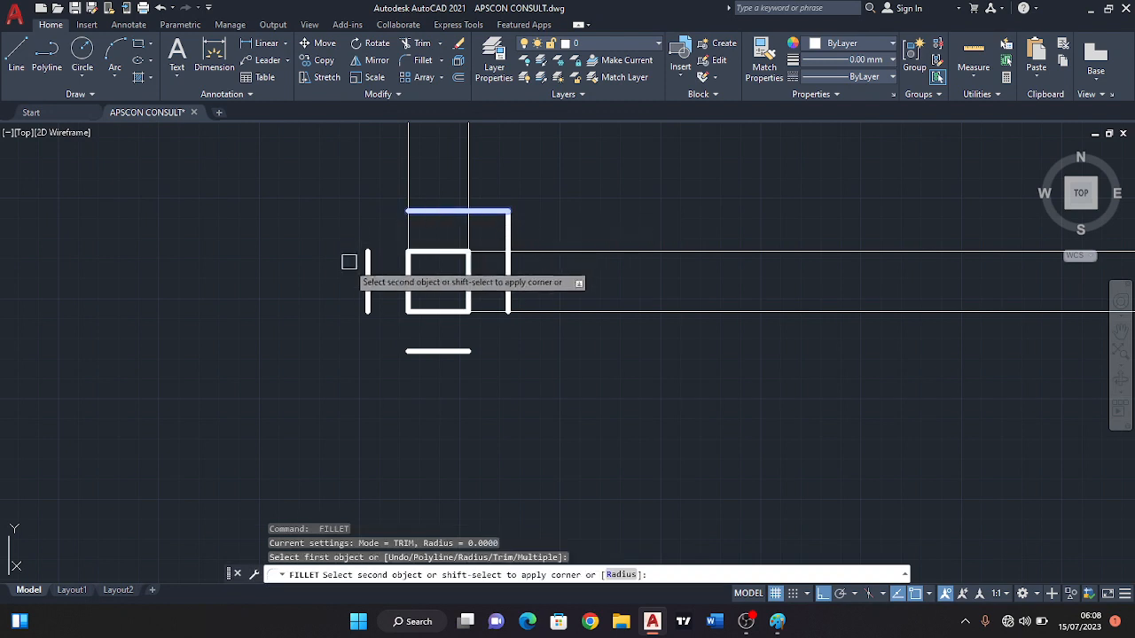
{"action": "left_click", "coordinate": [366, 278]}
{"action": "key", "text": "Return"}
{"action": "left_click", "coordinate": [368, 297]}
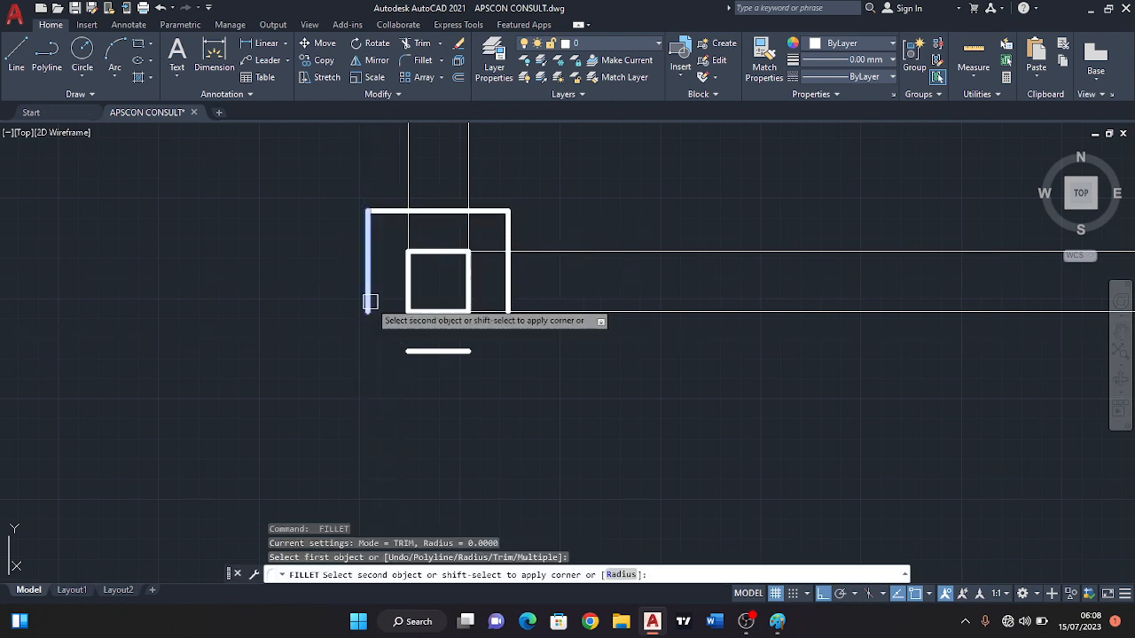
{"action": "left_click", "coordinate": [416, 348]}
{"action": "key", "text": "Return"}
{"action": "left_click", "coordinate": [430, 352]}
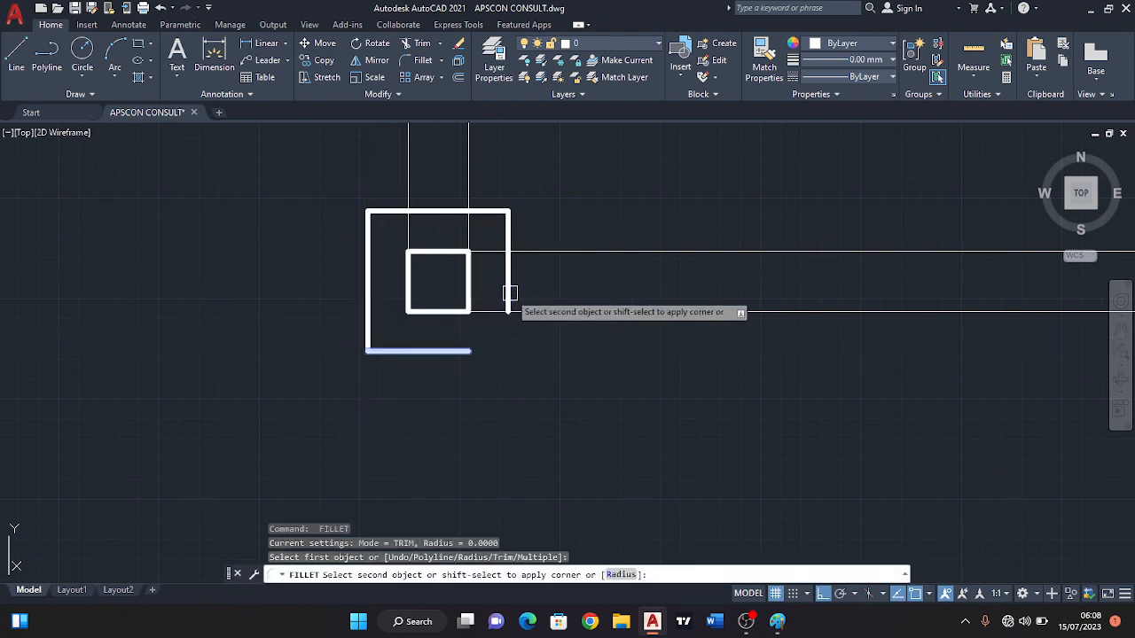
{"action": "left_click", "coordinate": [508, 297]}
Trim both lines of the middle vertical wall between the two horizontal partitions of the right-hand rooms.
{"action": "scroll", "coordinate": [532, 295], "scroll_direction": "down", "scroll_amount": 4}
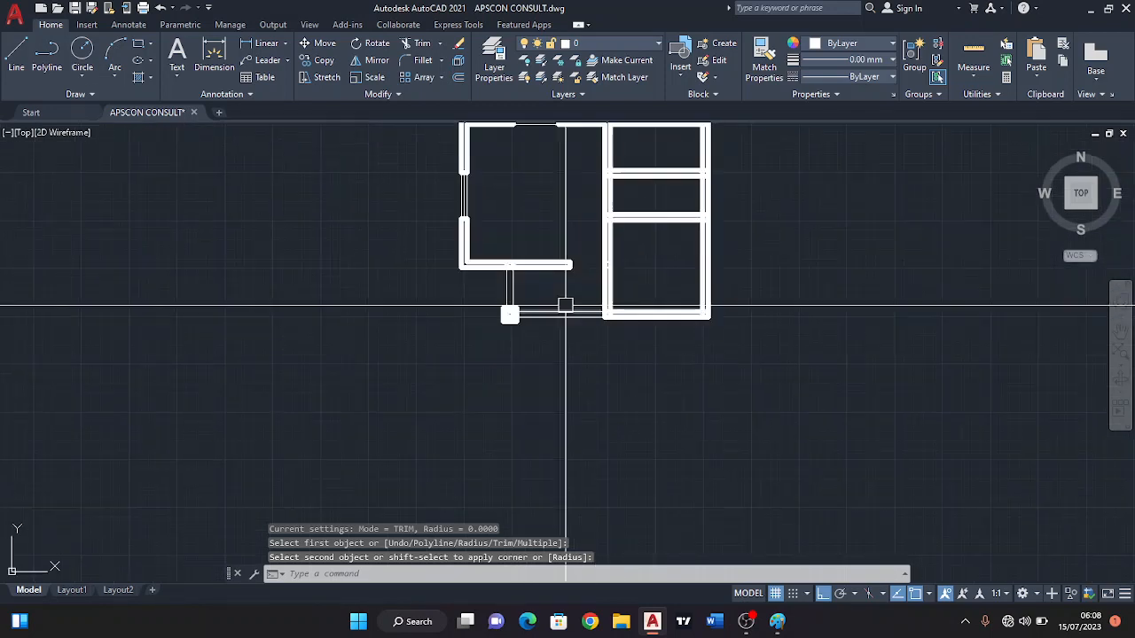
{"action": "scroll", "coordinate": [559, 301], "scroll_direction": "up", "scroll_amount": 5}
{"action": "scroll", "coordinate": [480, 228], "scroll_direction": "down", "scroll_amount": 2}
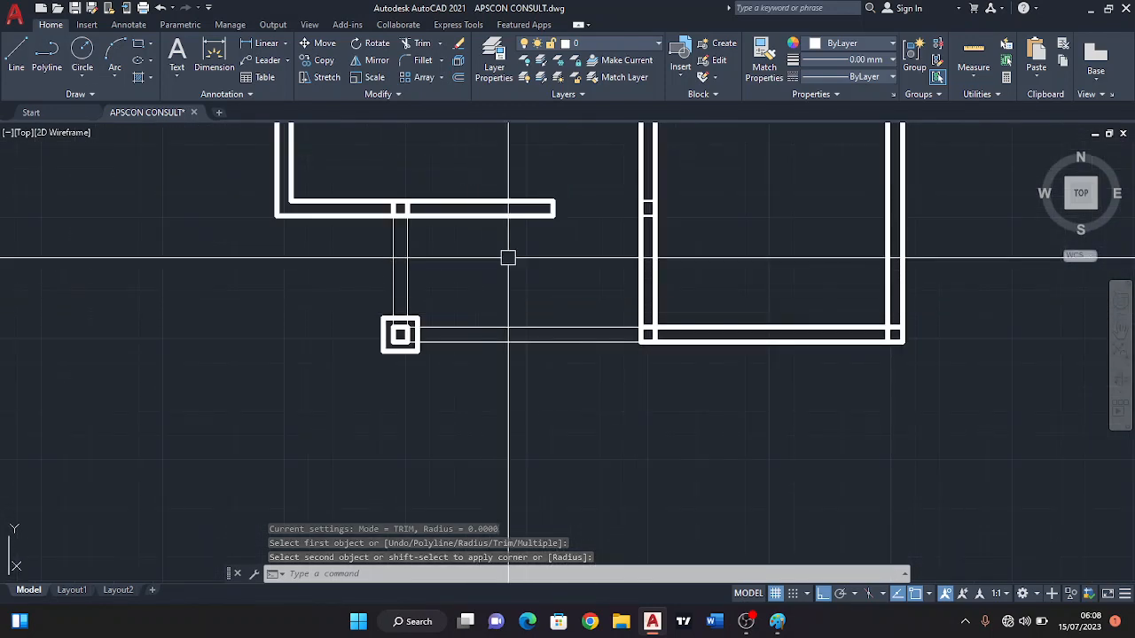
{"action": "middle_click_drag", "start_coordinate": [502, 224], "coordinate": [479, 296]}
{"action": "middle_click_drag", "start_coordinate": [545, 373], "coordinate": [429, 415]}
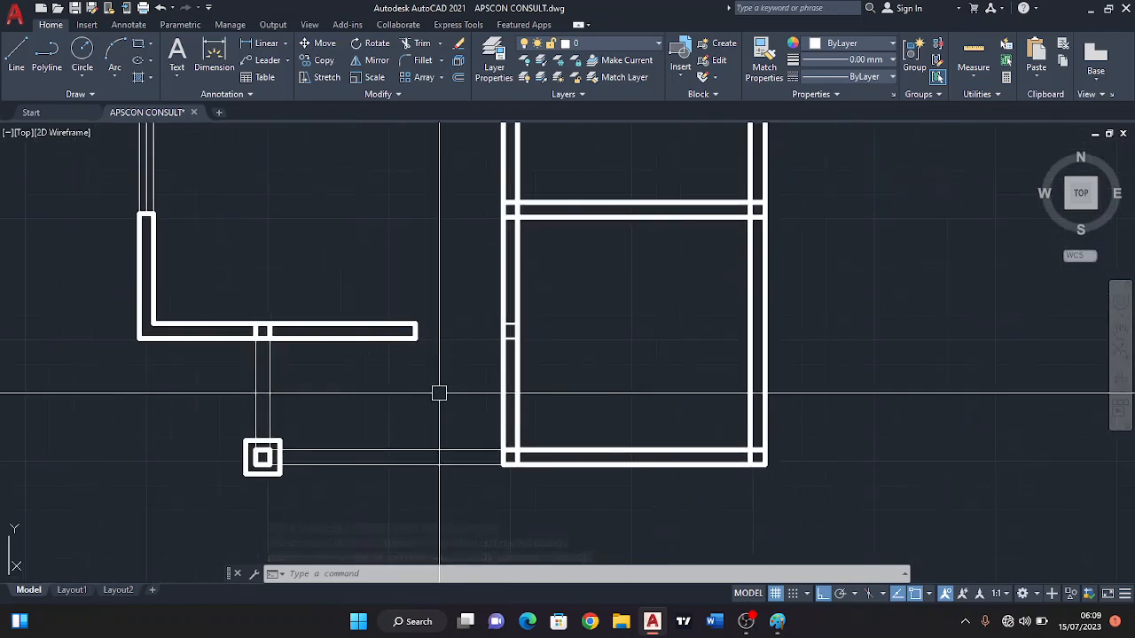
{"action": "middle_click_drag", "start_coordinate": [443, 341], "coordinate": [444, 401]}
{"action": "middle_click_drag", "start_coordinate": [452, 300], "coordinate": [453, 384]}
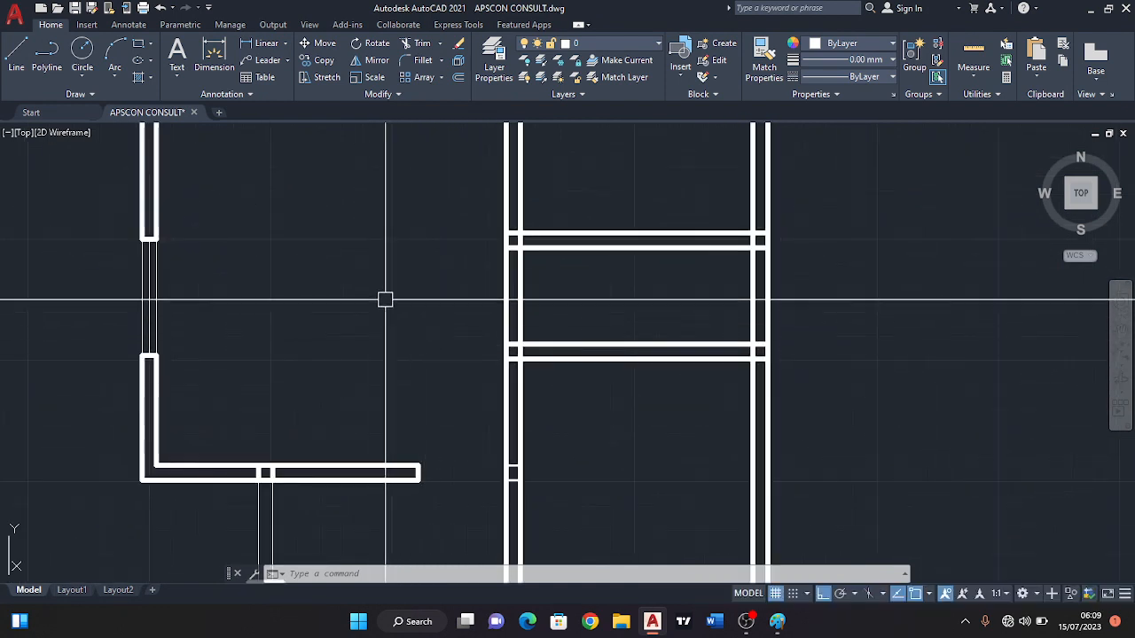
{"action": "left_click", "coordinate": [422, 46]}
{"action": "left_click", "coordinate": [557, 298]}
{"action": "key", "text": "Return"}
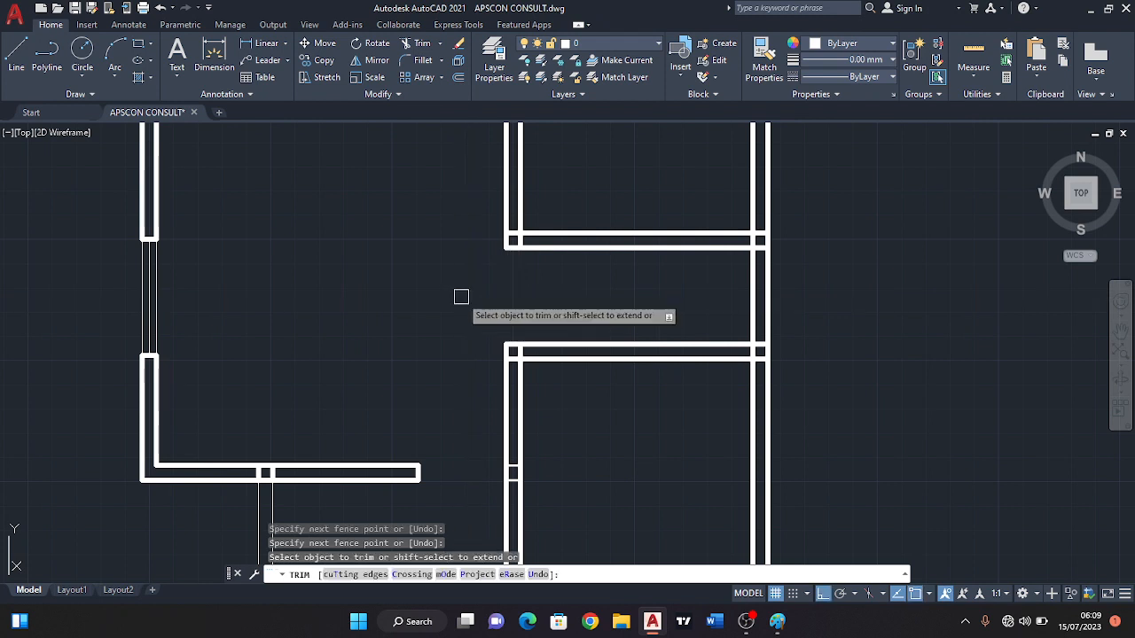
{"action": "left_click", "coordinate": [15, 55]}
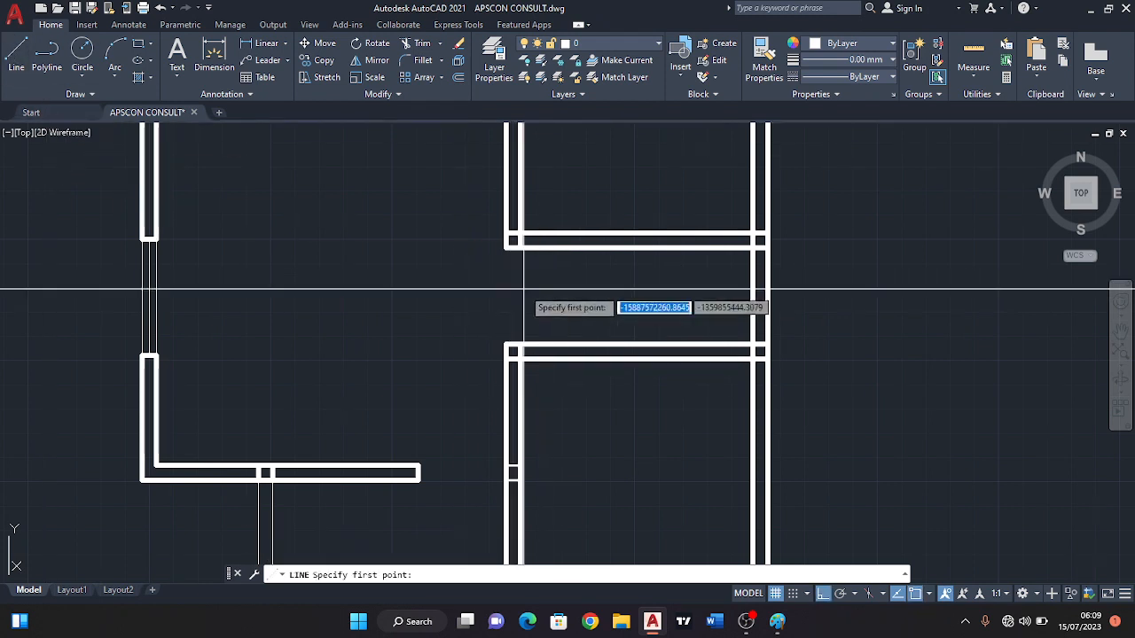
{"action": "left_click", "coordinate": [506, 248]}
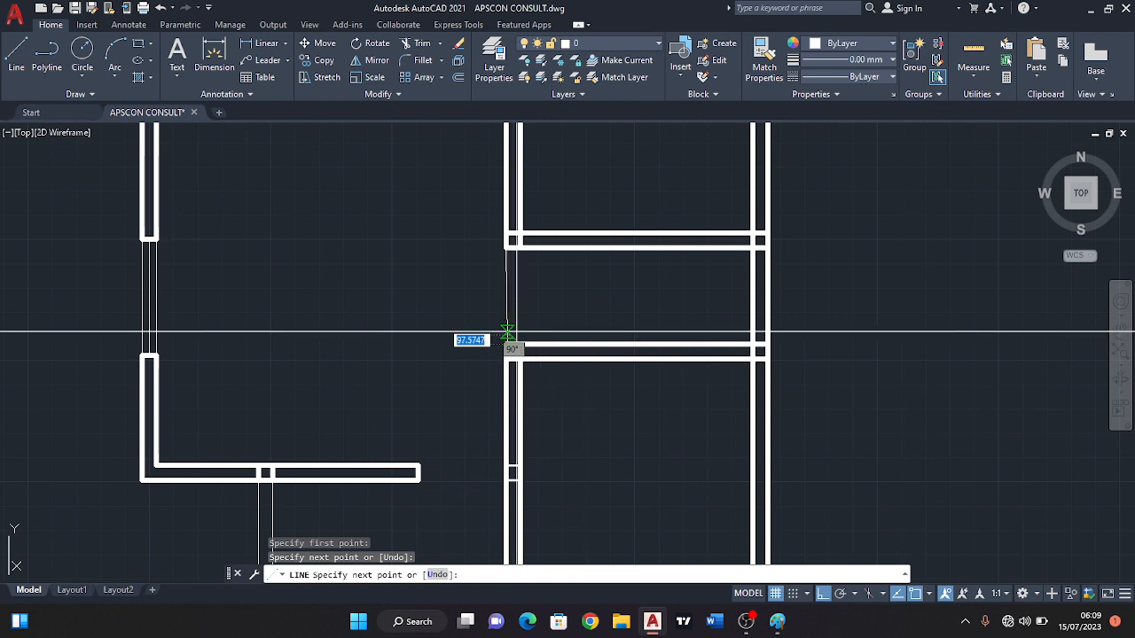
{"action": "scroll", "coordinate": [550, 298], "scroll_direction": "up", "scroll_amount": 2}
{"action": "key", "text": "ctrl+z"}
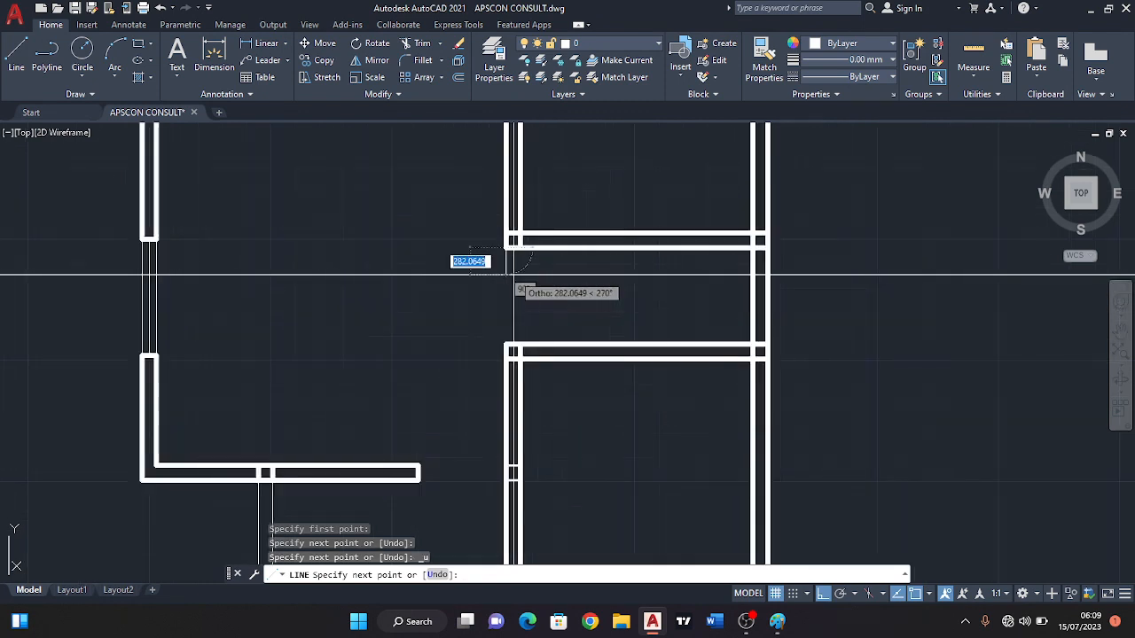
{"action": "key", "text": "Escape"}
Draw two thin vertical lines across the middle room's wall opening, one along each face of the wall.
{"action": "key", "text": "Return"}
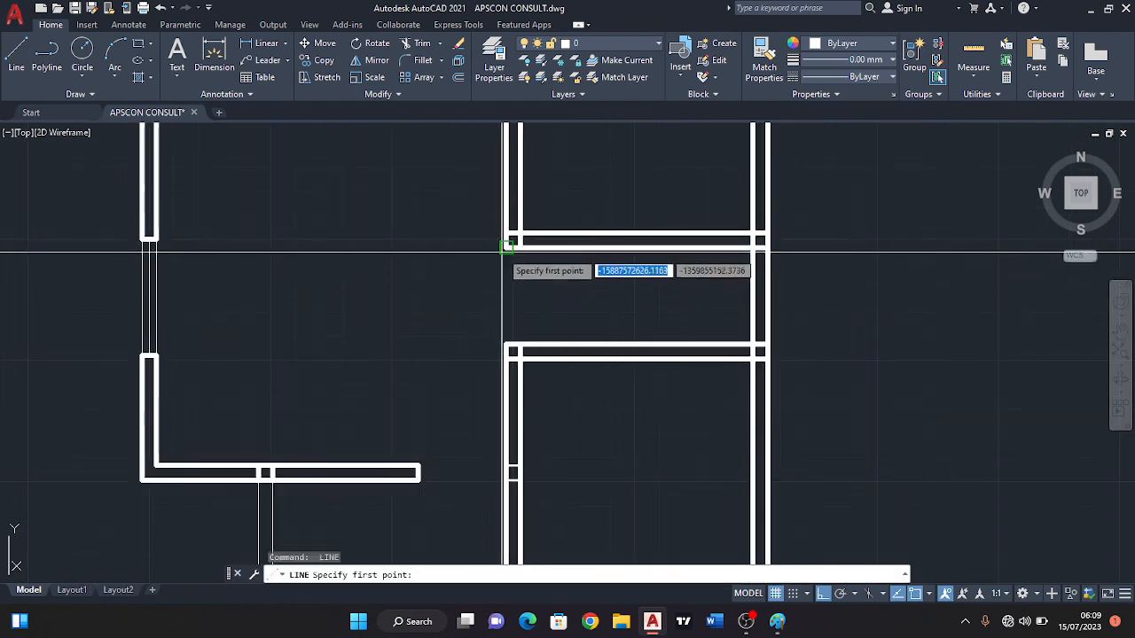
{"action": "left_click", "coordinate": [506, 249]}
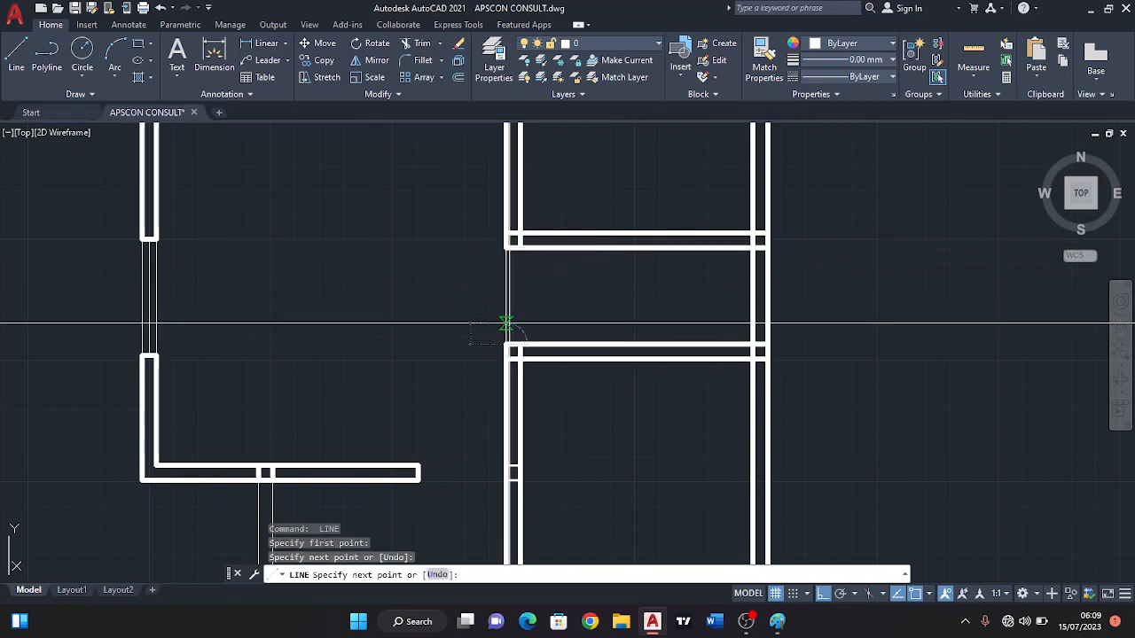
{"action": "key", "text": "Escape"}
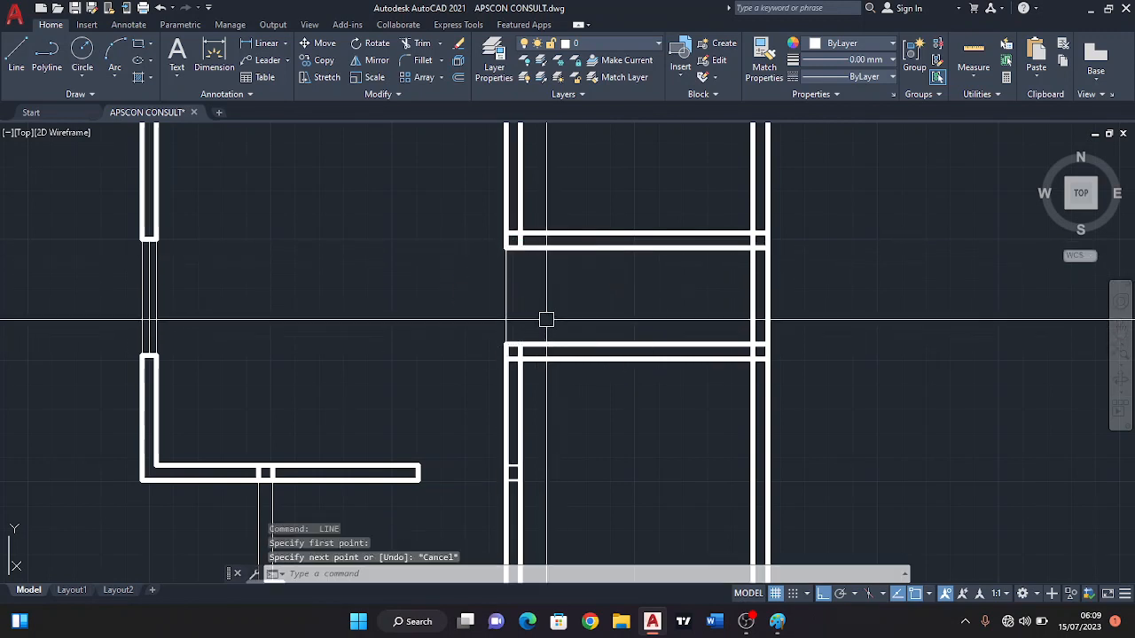
{"action": "key", "text": "Return"}
{"action": "left_click", "coordinate": [507, 249]}
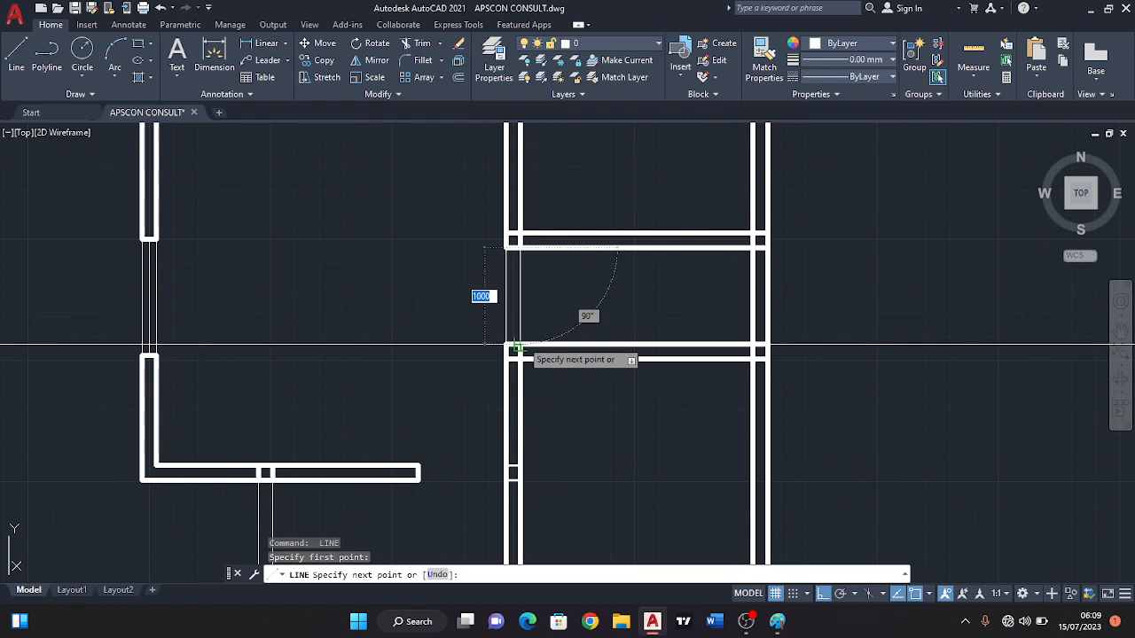
{"action": "left_click", "coordinate": [521, 344]}
{"action": "key", "text": "Escape"}
{"action": "scroll", "coordinate": [557, 255], "scroll_direction": "down", "scroll_amount": 6}
{"action": "scroll", "coordinate": [587, 315], "scroll_direction": "up", "scroll_amount": 4}
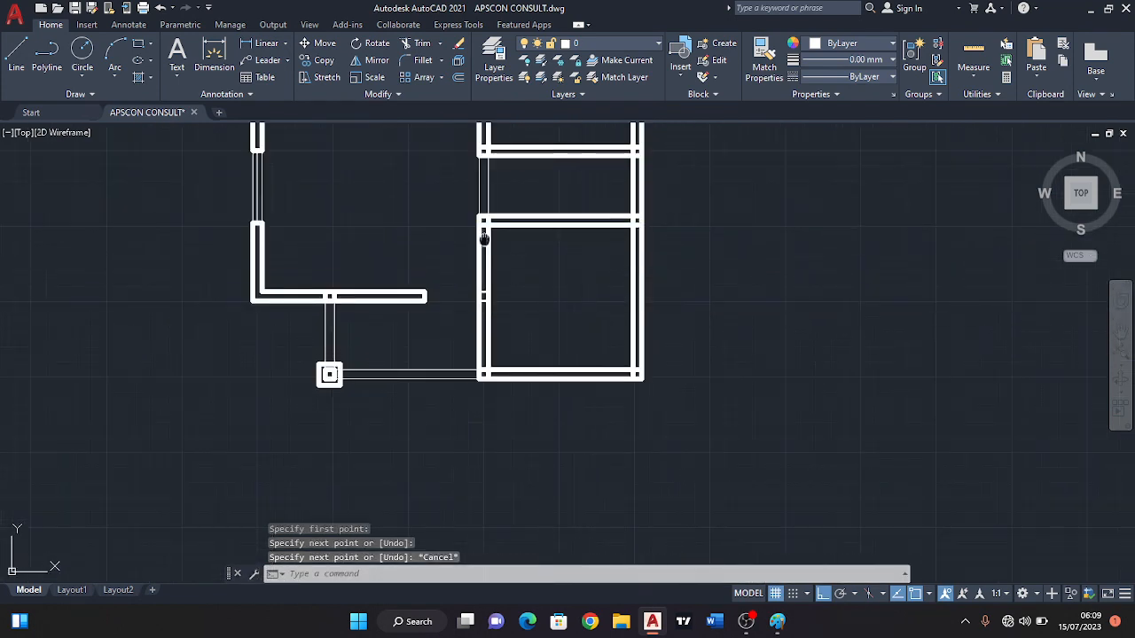
{"action": "middle_click_drag", "start_coordinate": [484, 237], "coordinate": [504, 249]}
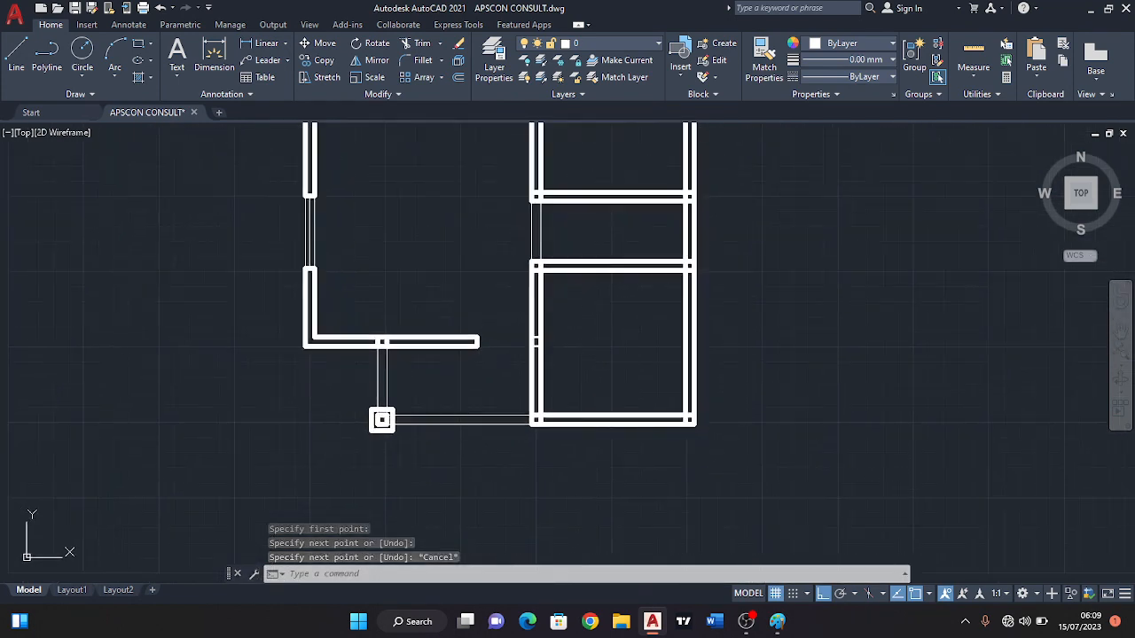
Erase the two short horizontal lines crossing the left wall of the lower right-hand room.
{"action": "middle_click_drag", "start_coordinate": [599, 266], "coordinate": [616, 287]}
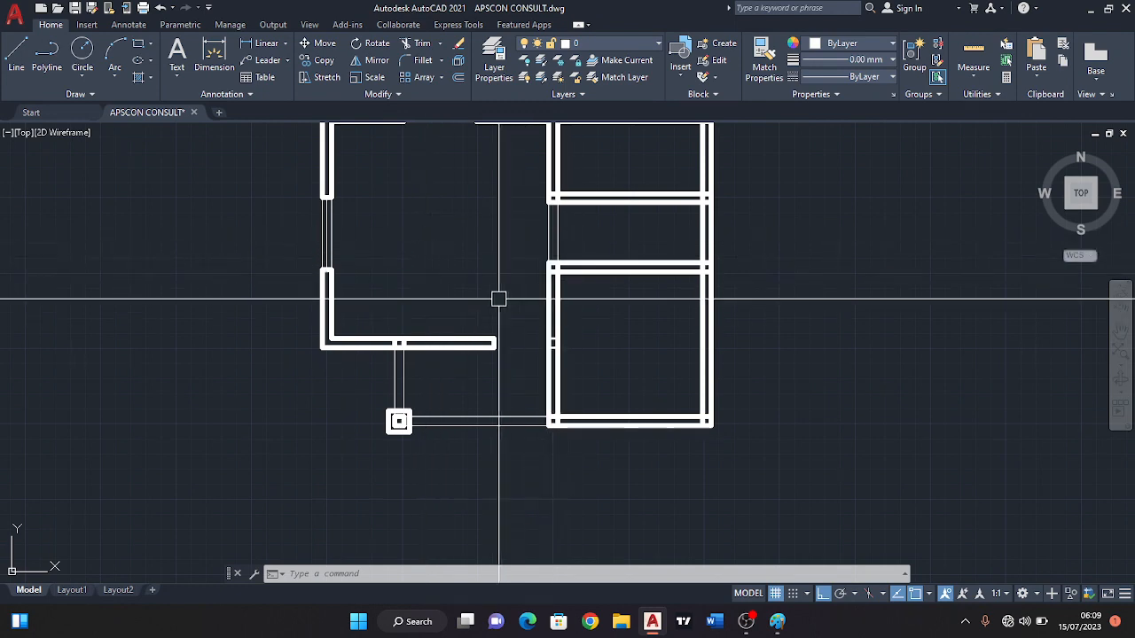
{"action": "middle_click_drag", "start_coordinate": [486, 257], "coordinate": [432, 247]}
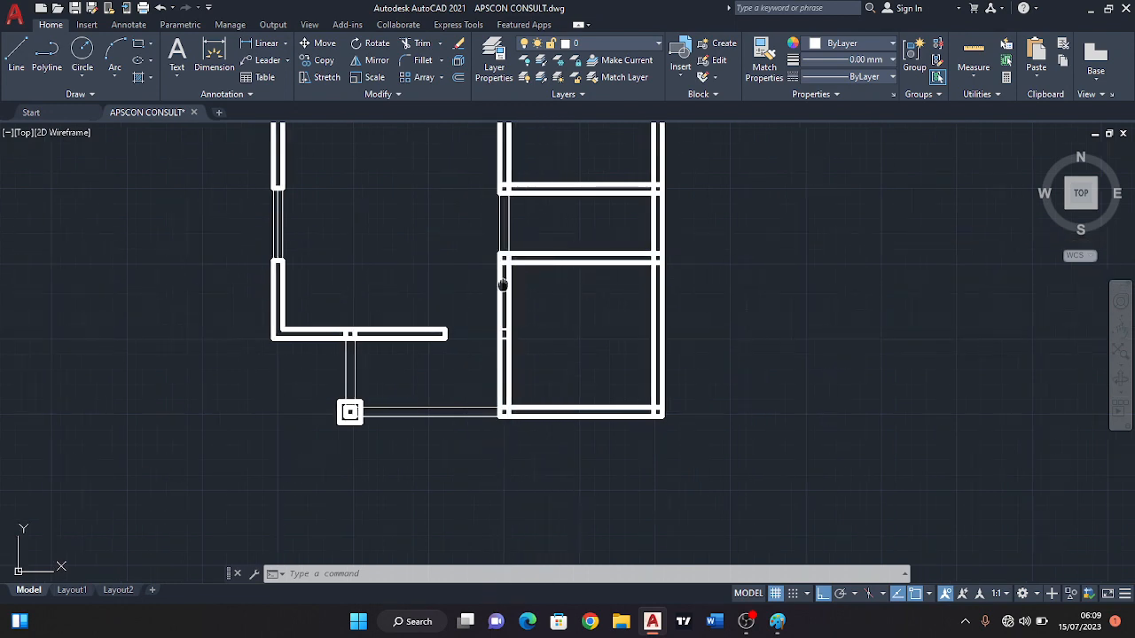
{"action": "scroll", "coordinate": [487, 302], "scroll_direction": "up", "scroll_amount": 2}
{"action": "scroll", "coordinate": [501, 399], "scroll_direction": "up", "scroll_amount": 2}
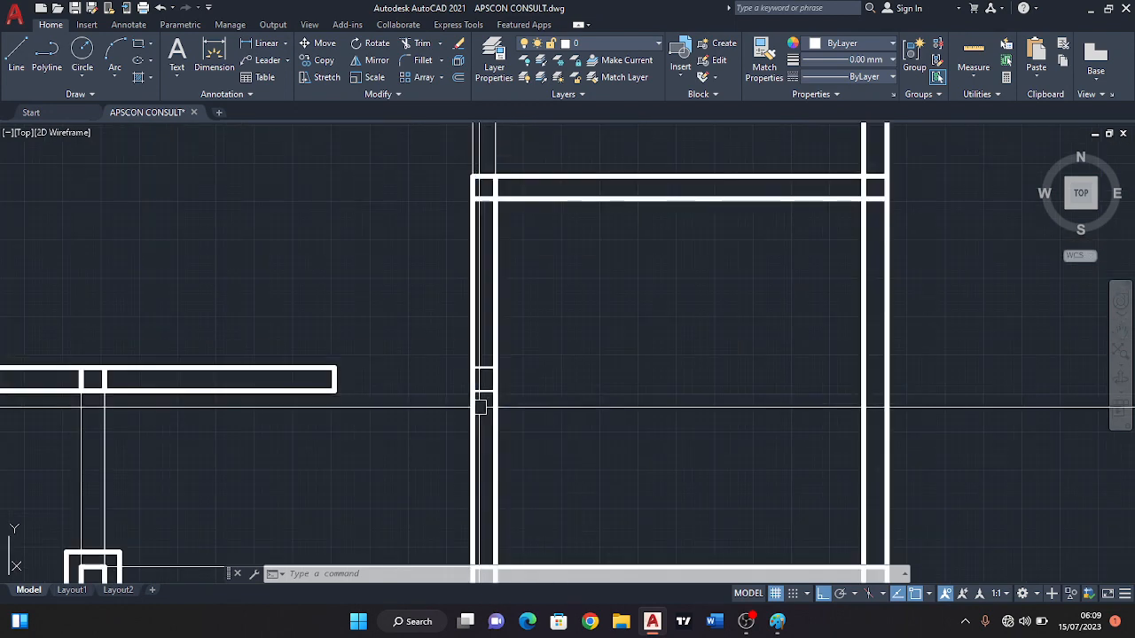
{"action": "left_click", "coordinate": [486, 381]}
{"action": "left_click", "coordinate": [502, 245]}
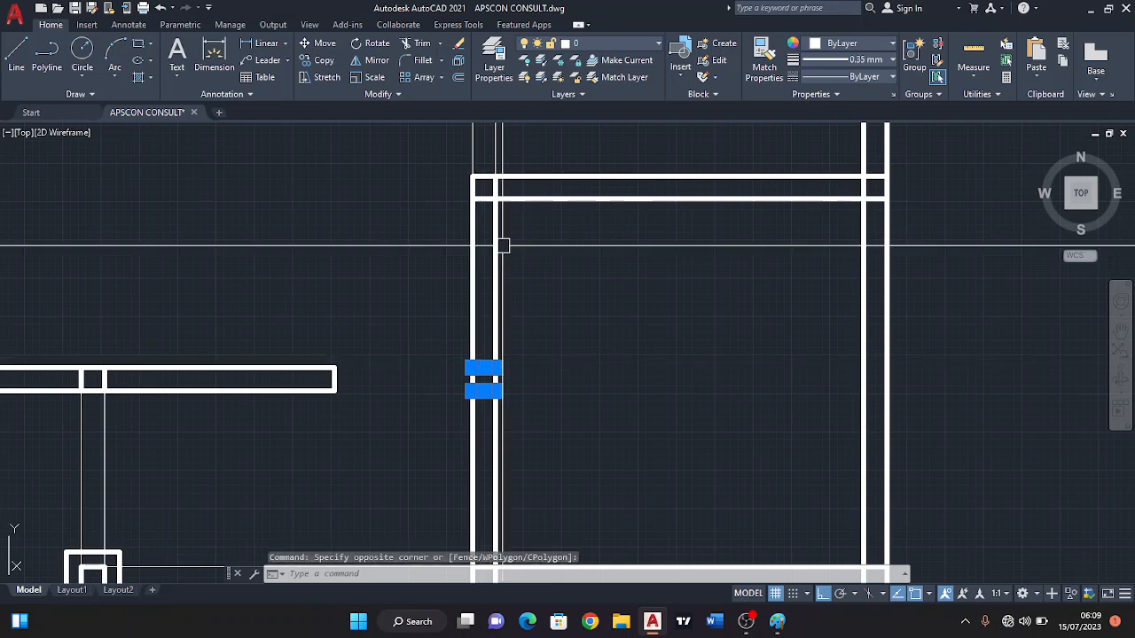
{"action": "left_click", "coordinate": [458, 47]}
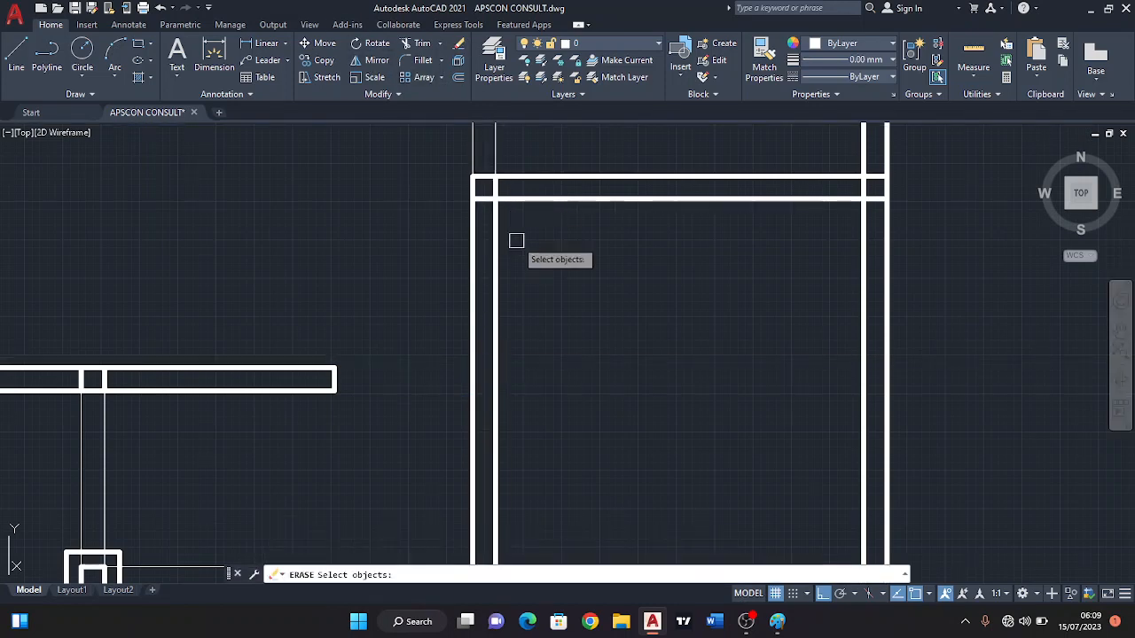
{"action": "scroll", "coordinate": [521, 218], "scroll_direction": "down", "scroll_amount": 3}
{"action": "scroll", "coordinate": [550, 261], "scroll_direction": "up", "scroll_amount": 2}
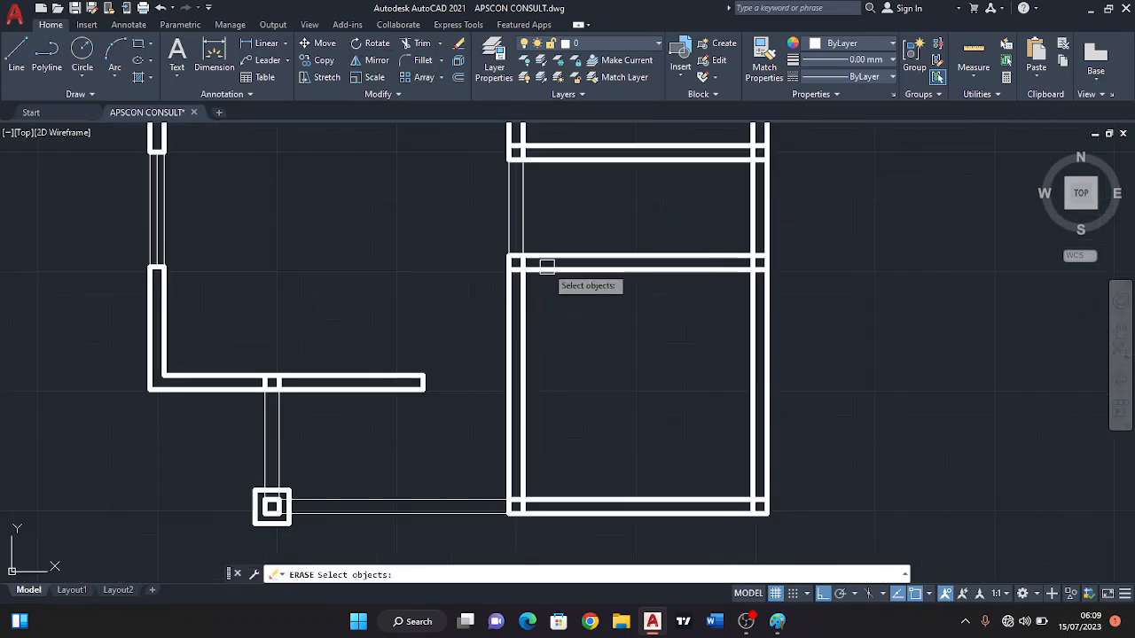
{"action": "key", "text": "Escape"}
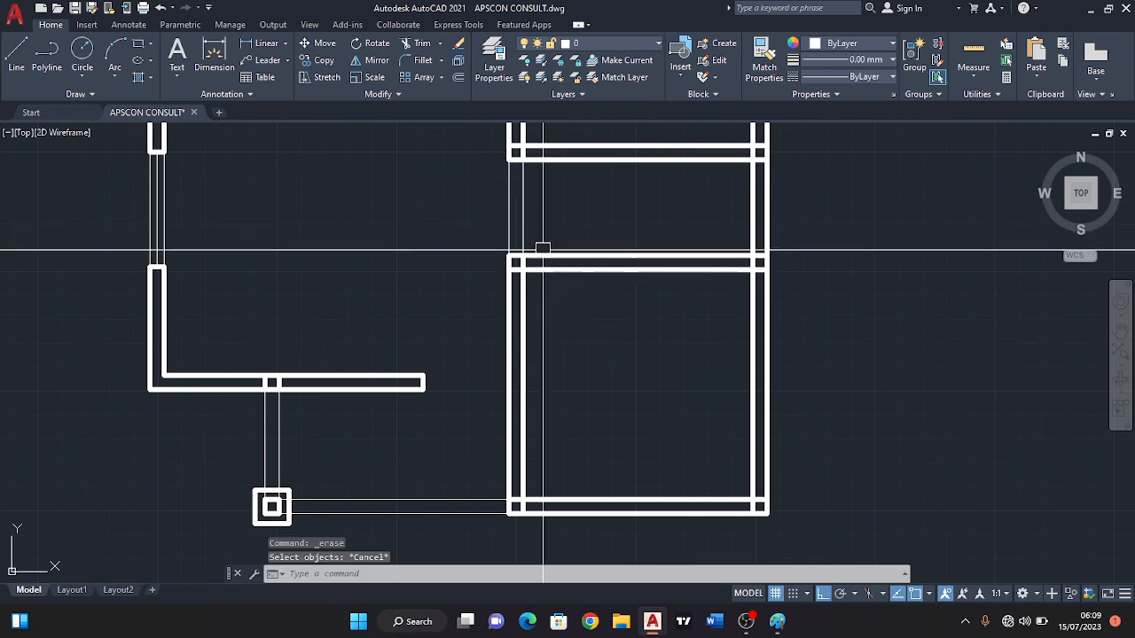
Examine the left wall of the lower right-hand room and the wall opening above it.
{"action": "middle_click_drag", "start_coordinate": [542, 264], "coordinate": [537, 316]}
{"action": "scroll", "coordinate": [537, 316], "scroll_direction": "down", "scroll_amount": 2}
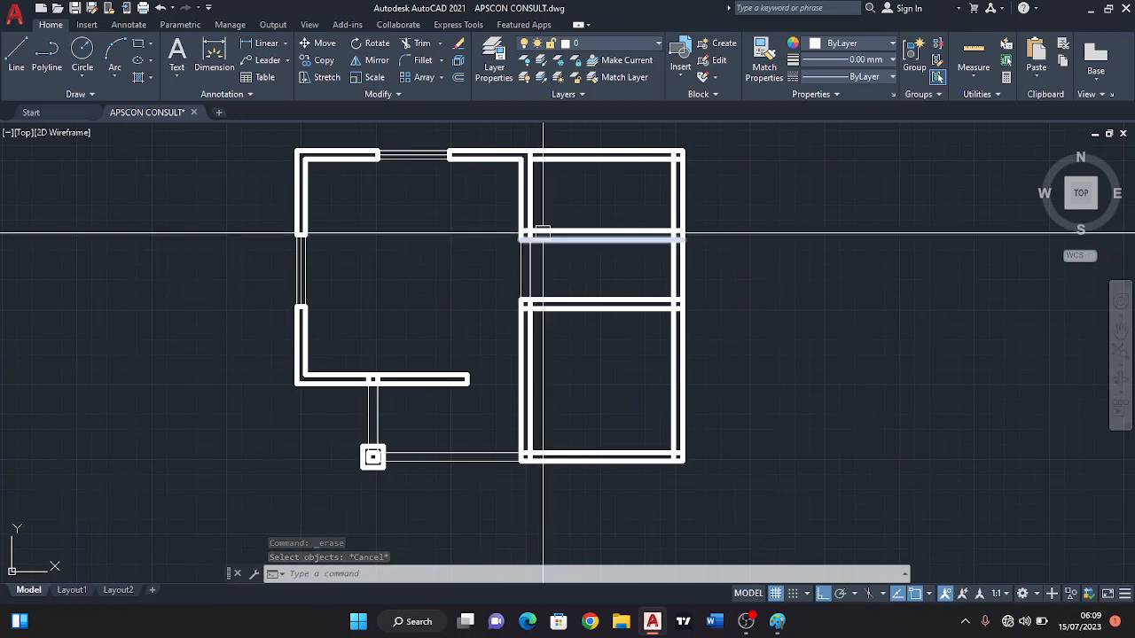
{"action": "scroll", "coordinate": [537, 330], "scroll_direction": "up", "scroll_amount": 2}
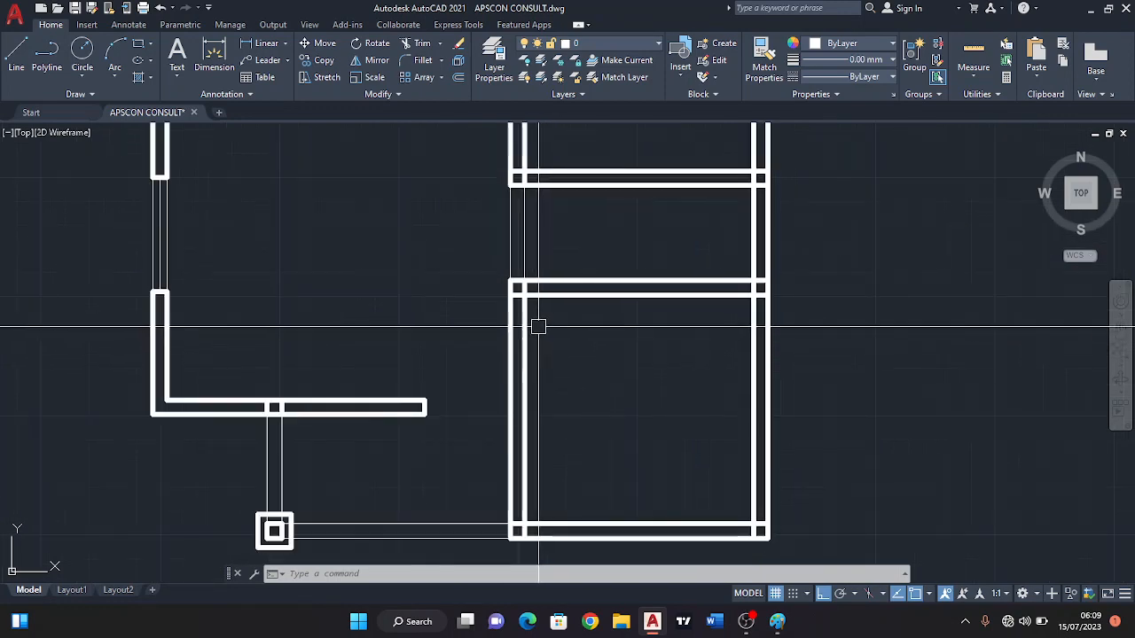
{"action": "middle_click_drag", "start_coordinate": [548, 233], "coordinate": [571, 269]}
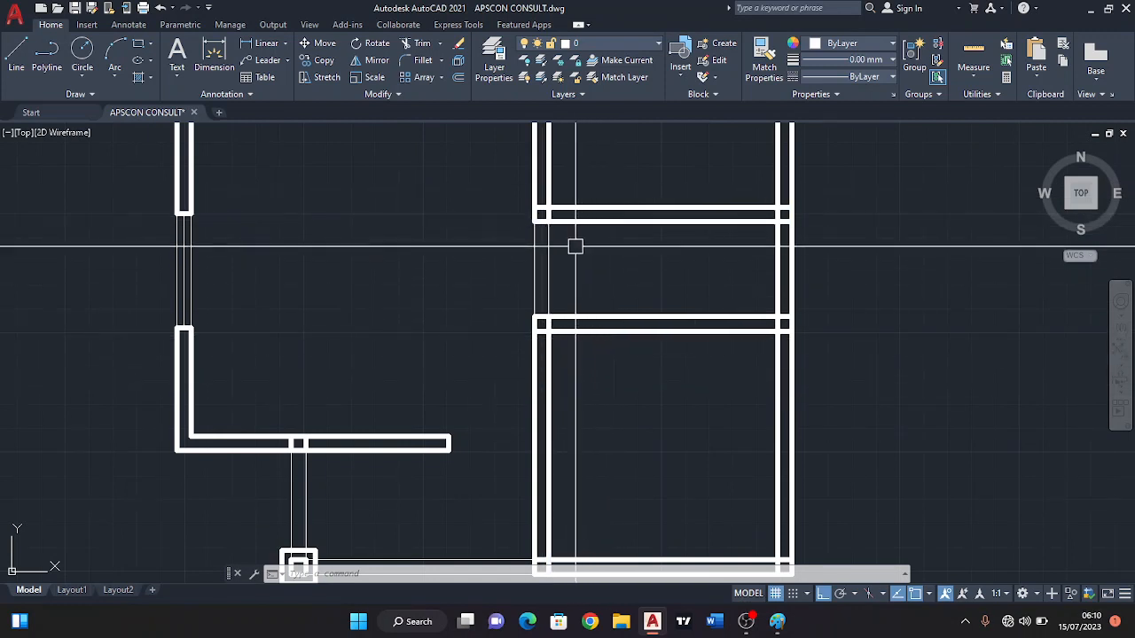
{"action": "middle_click_drag", "start_coordinate": [583, 282], "coordinate": [573, 259]}
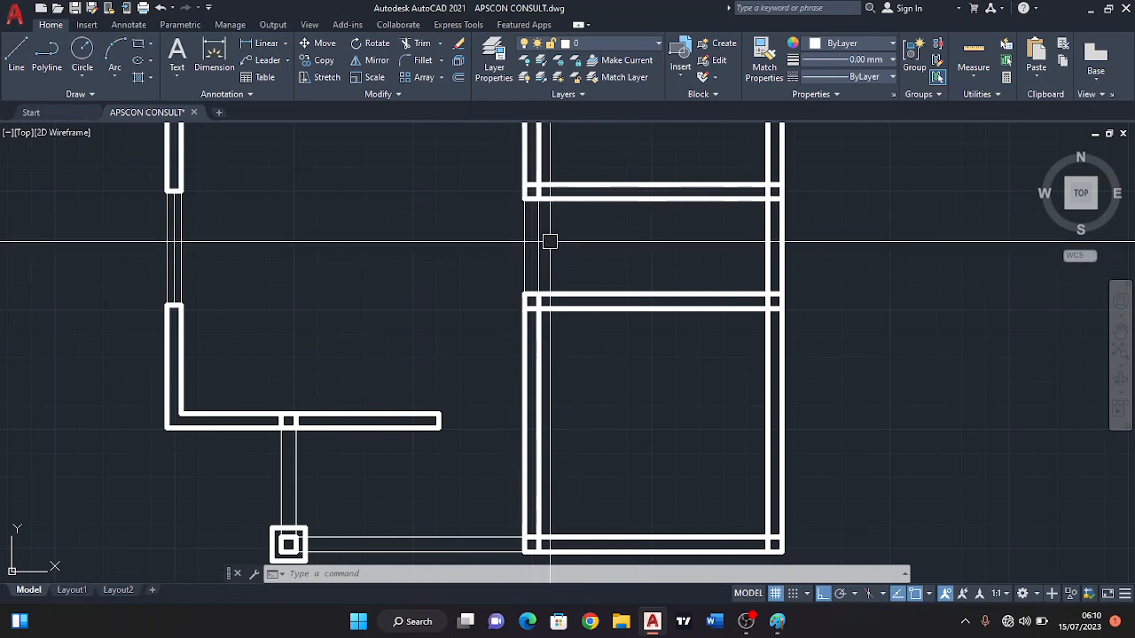
{"action": "middle_click_drag", "start_coordinate": [574, 284], "coordinate": [567, 322]}
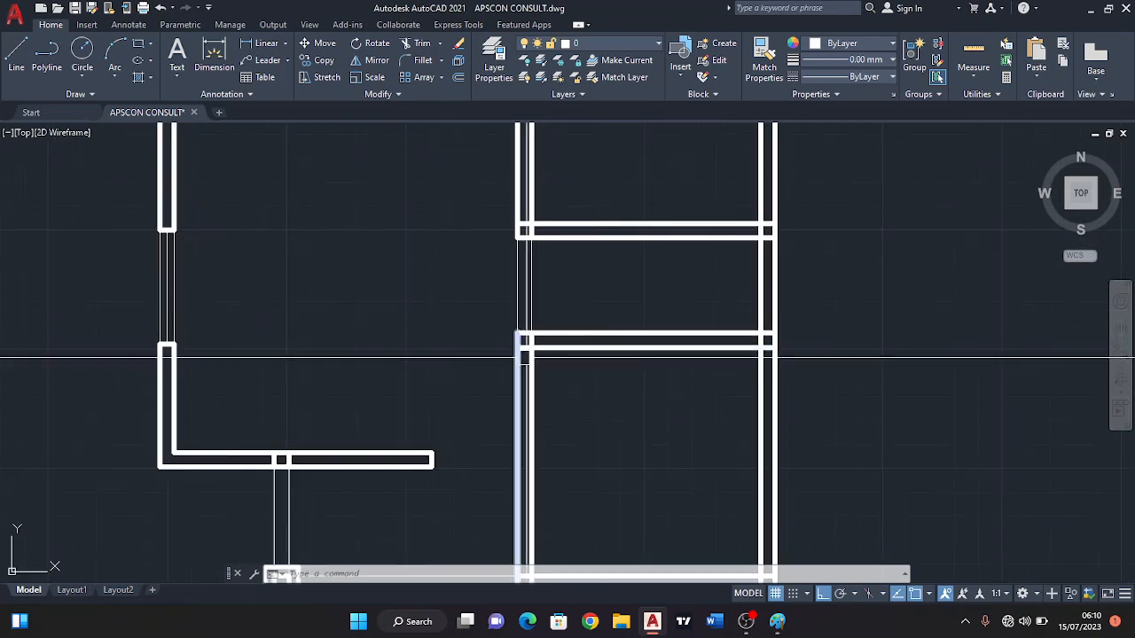
{"action": "middle_click_drag", "start_coordinate": [528, 356], "coordinate": [530, 300]}
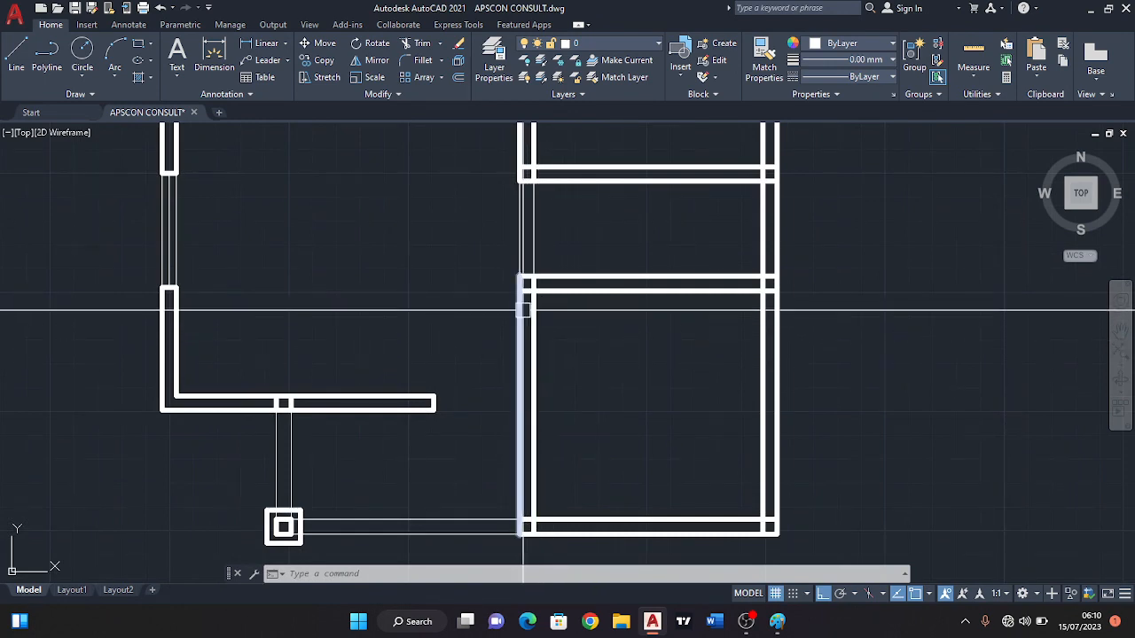
{"action": "middle_click_drag", "start_coordinate": [519, 322], "coordinate": [533, 320]}
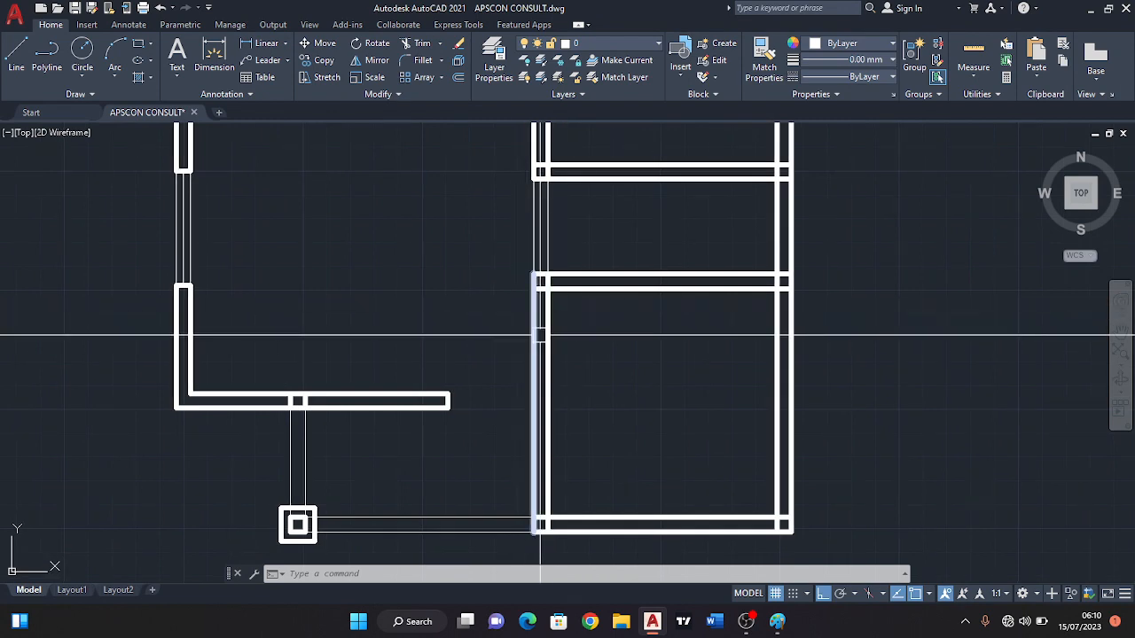
{"action": "scroll", "coordinate": [542, 335], "scroll_direction": "up", "scroll_amount": 2}
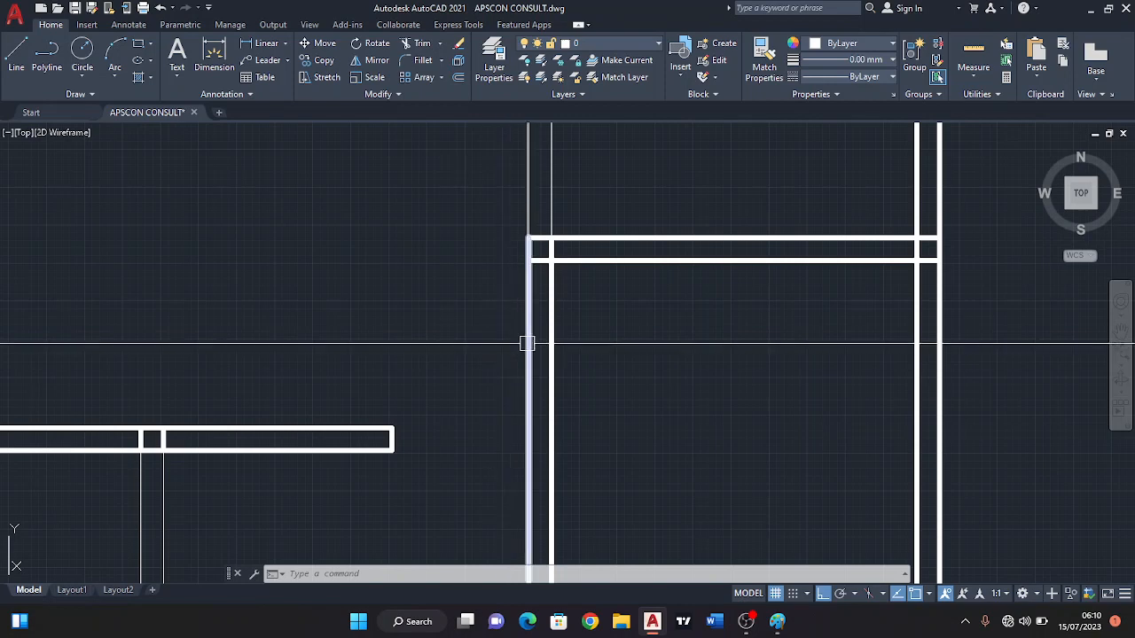
{"action": "middle_click_drag", "start_coordinate": [596, 296], "coordinate": [561, 289]}
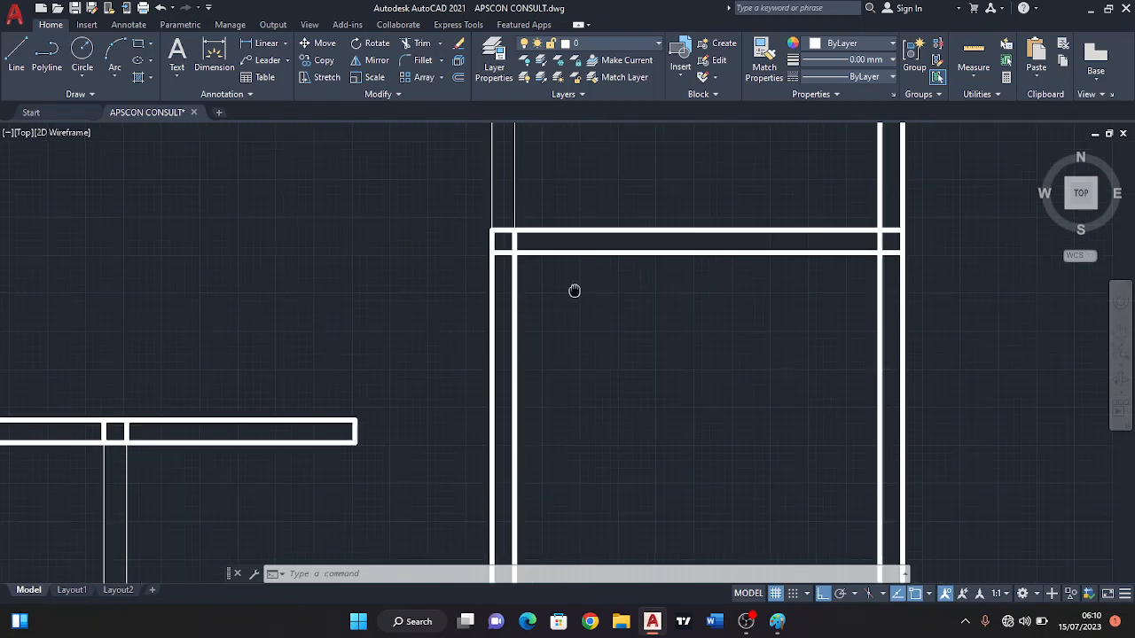
Offset the inner line of the lower right-hand room's left wall 600 into the room.
{"action": "left_click", "coordinate": [458, 78]}
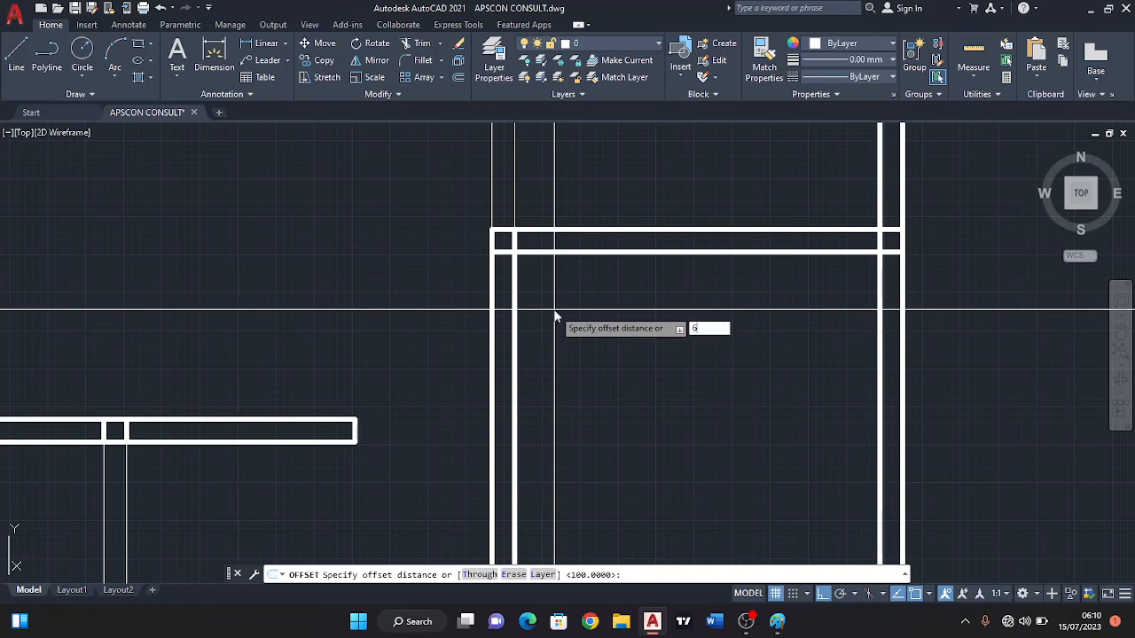
{"action": "key", "text": "Return"}
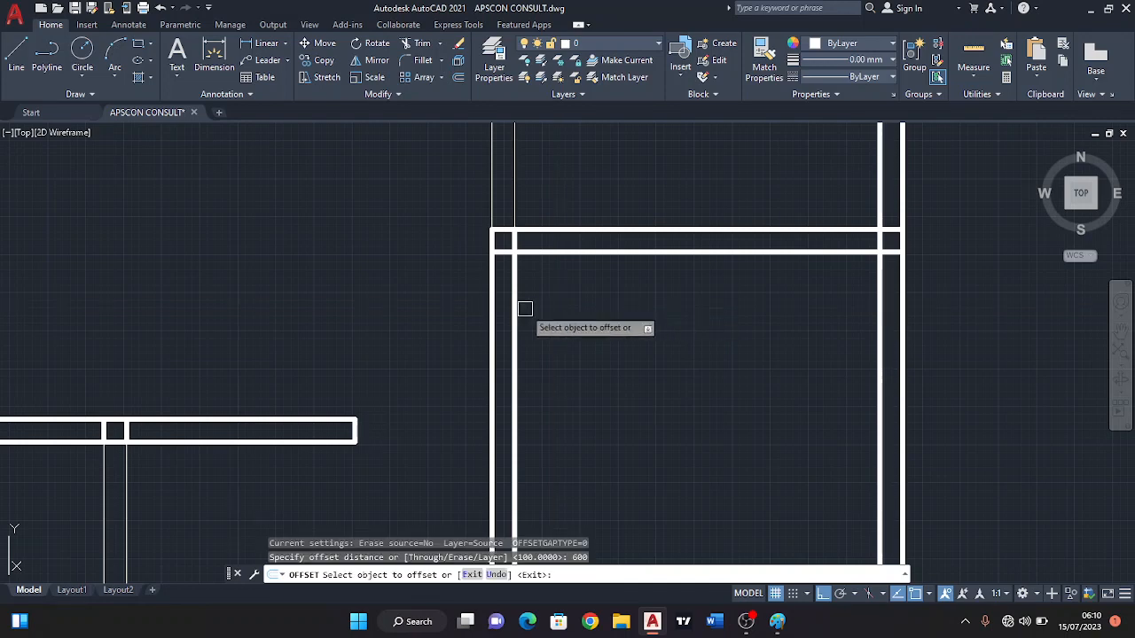
{"action": "left_click", "coordinate": [514, 312]}
{"action": "left_click", "coordinate": [568, 308]}
{"action": "key", "text": "Return"}
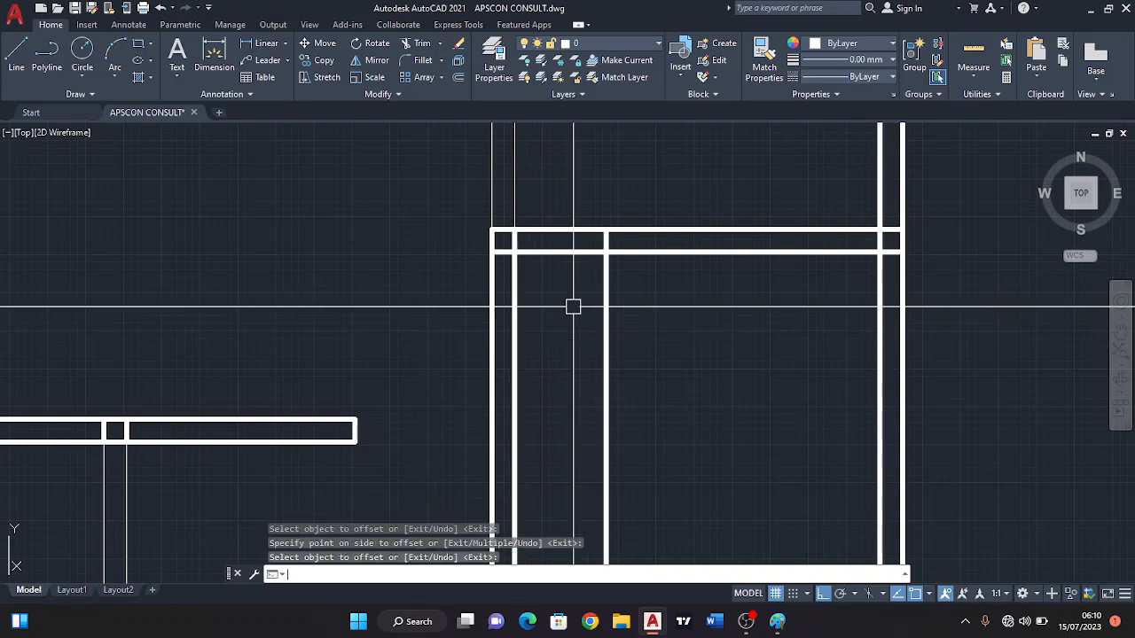
{"action": "key", "text": "Return"}
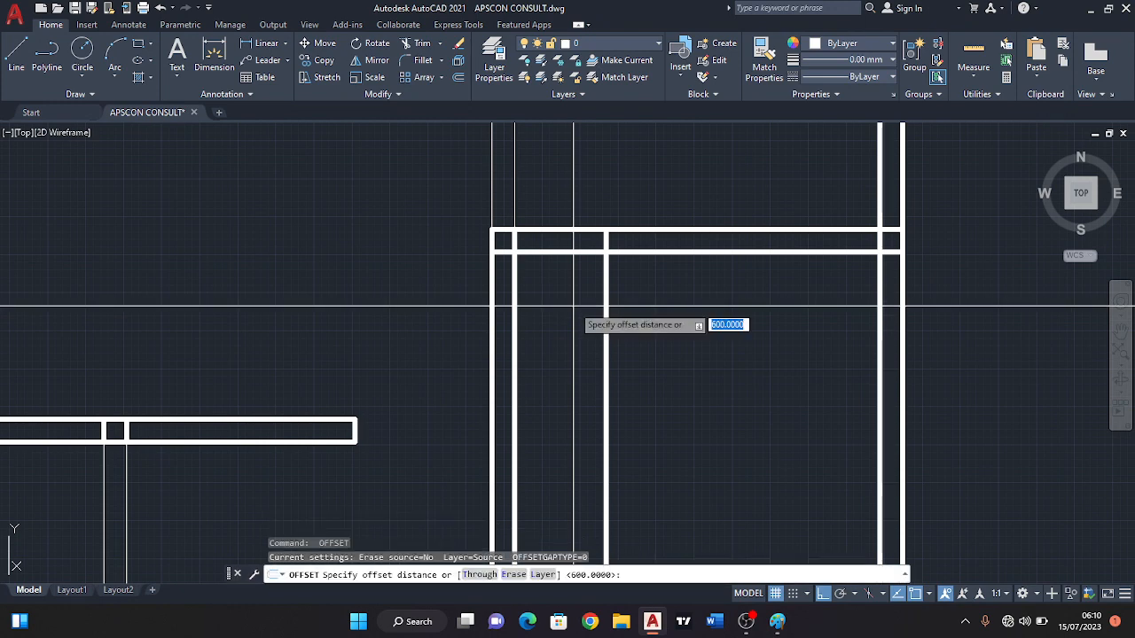
{"action": "type", "text": "1200"}
{"action": "key", "text": "Return"}
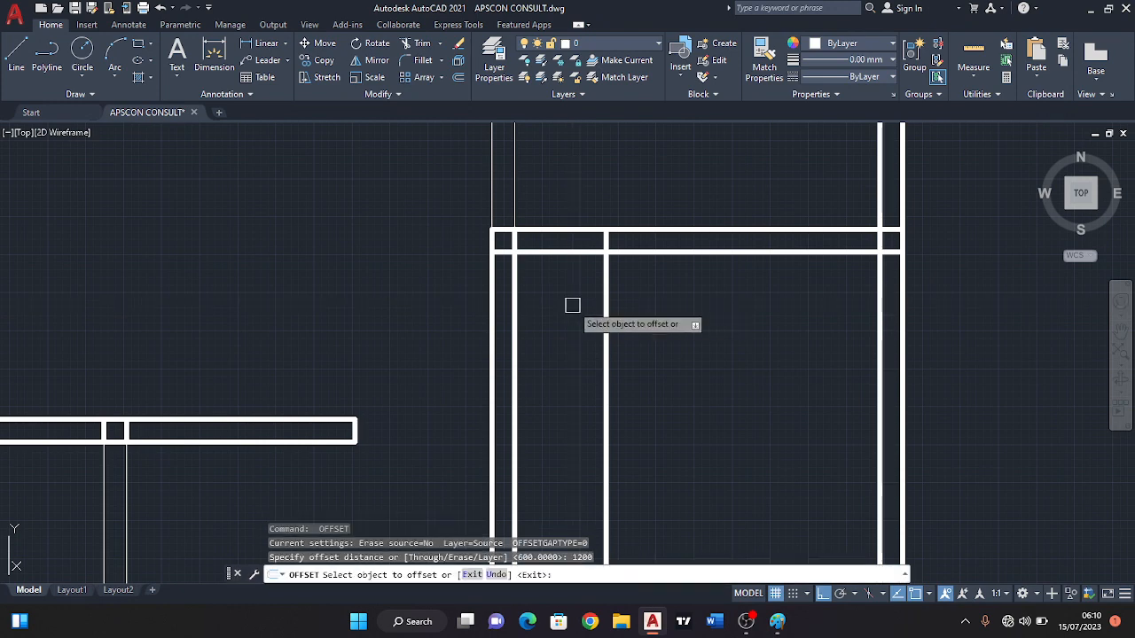
{"action": "left_click", "coordinate": [561, 255]}
{"action": "scroll", "coordinate": [555, 310], "scroll_direction": "down", "scroll_amount": 3}
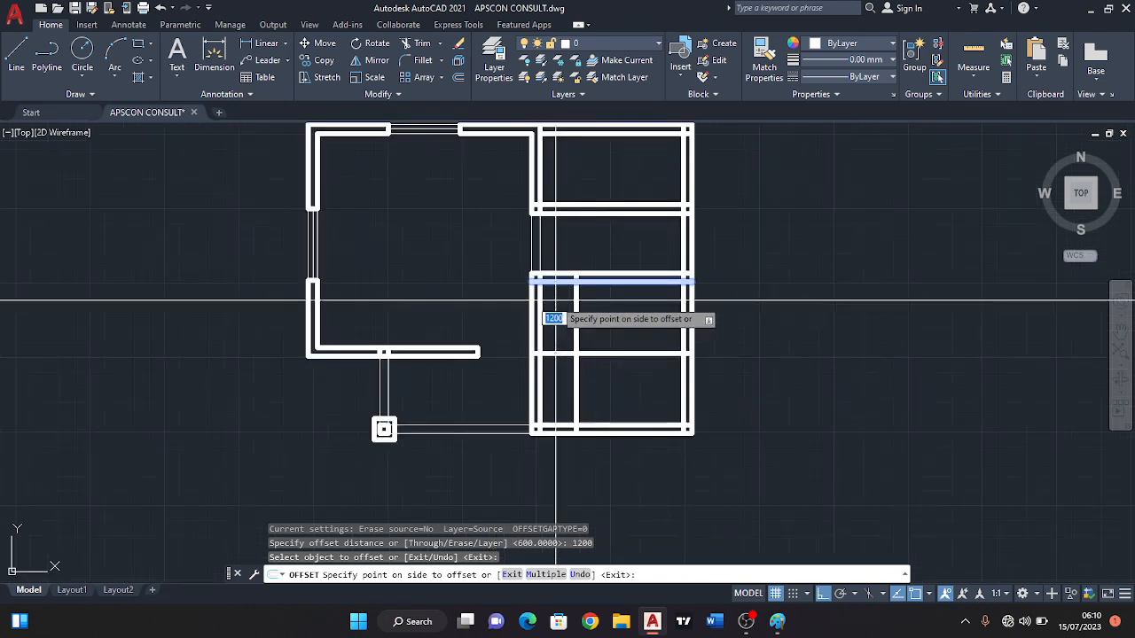
{"action": "scroll", "coordinate": [555, 302], "scroll_direction": "up", "scroll_amount": 2}
{"action": "key", "text": "Escape"}
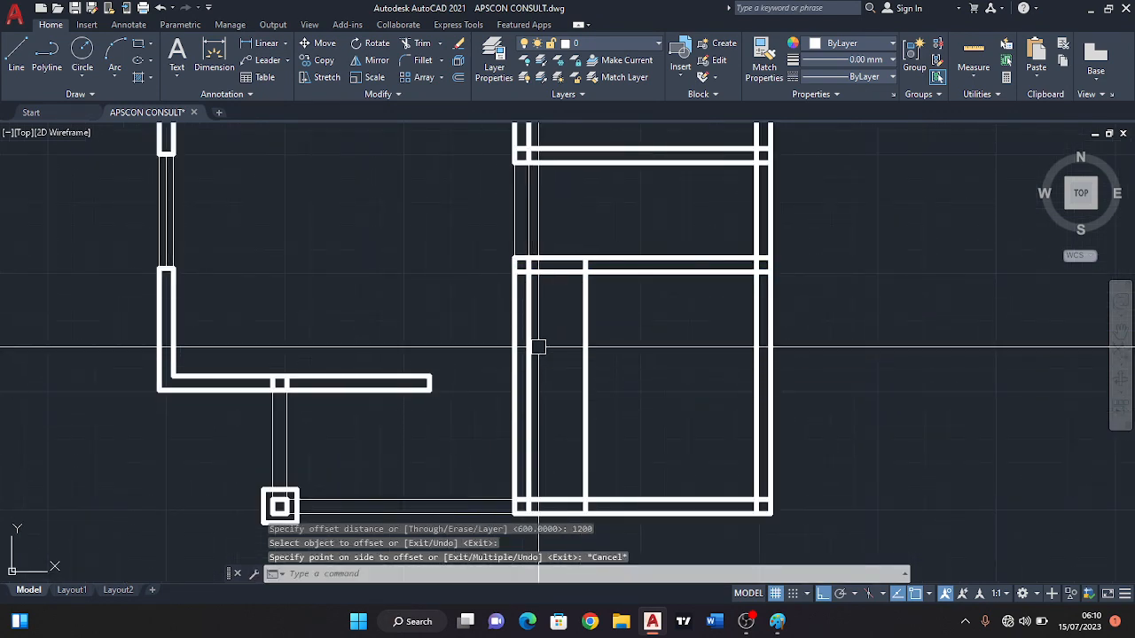
Extend both lines of the large room's bottom wall to the new vertical line inside the lower right-hand room.
{"action": "left_click", "coordinate": [585, 385]}
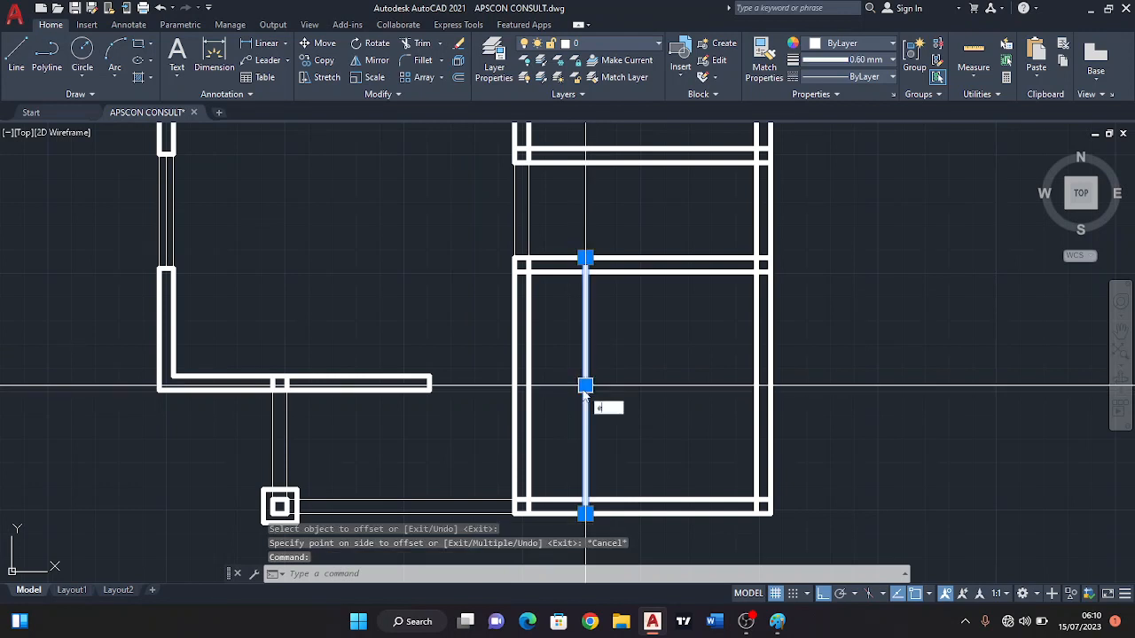
{"action": "type", "text": "ex"}
{"action": "key", "text": "Return"}
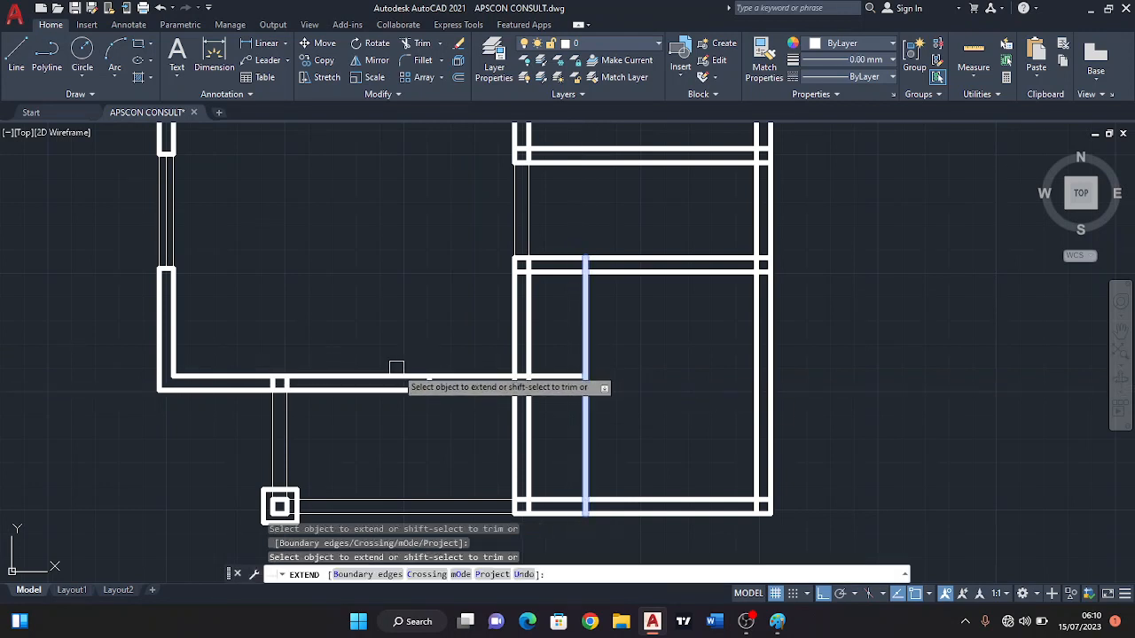
{"action": "key", "text": "Escape"}
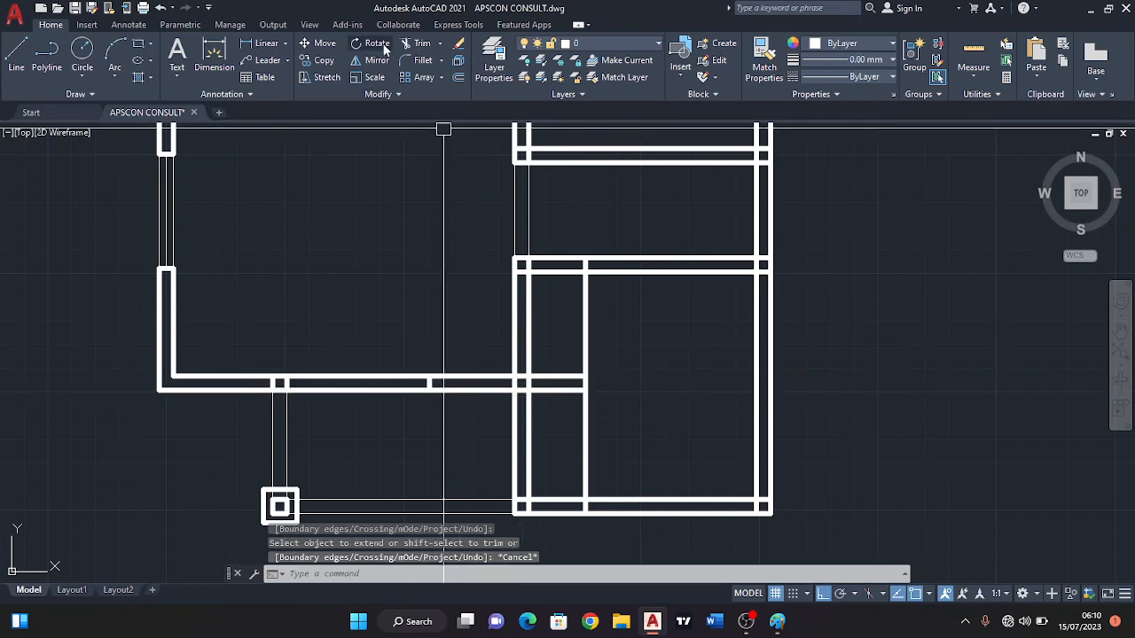
Trim both extended horizontal lines between the large room's bottom wall end and the lower right-hand room's left wall.
{"action": "left_click", "coordinate": [421, 42]}
{"action": "left_click", "coordinate": [489, 335]}
{"action": "scroll", "coordinate": [483, 399], "scroll_direction": "up", "scroll_amount": 3}
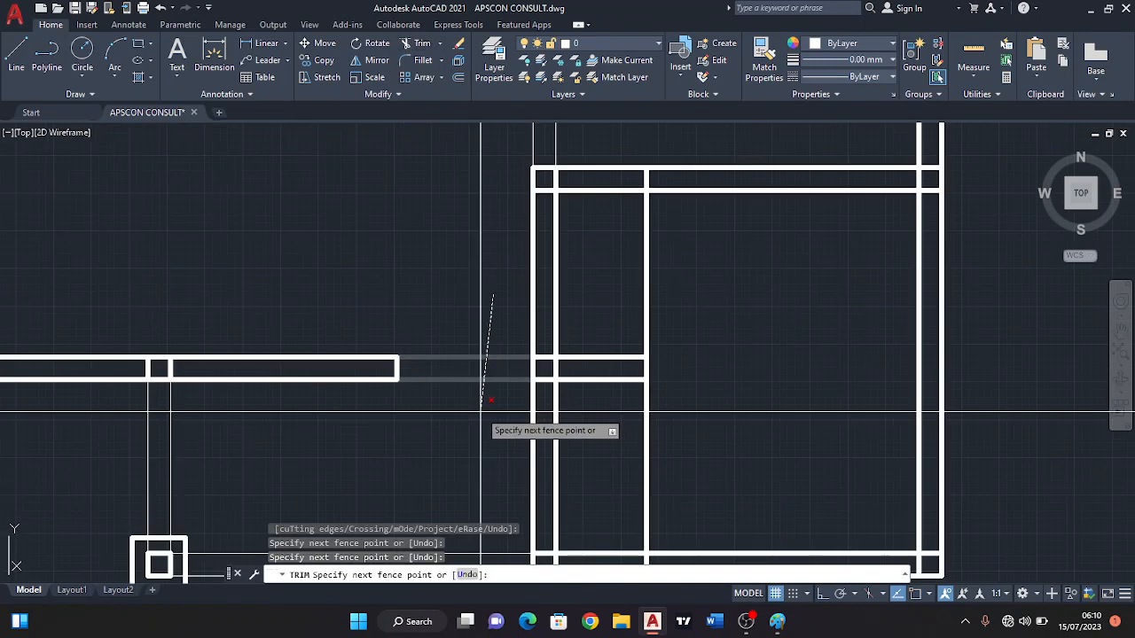
{"action": "left_click", "coordinate": [483, 399]}
{"action": "key", "text": "Return"}
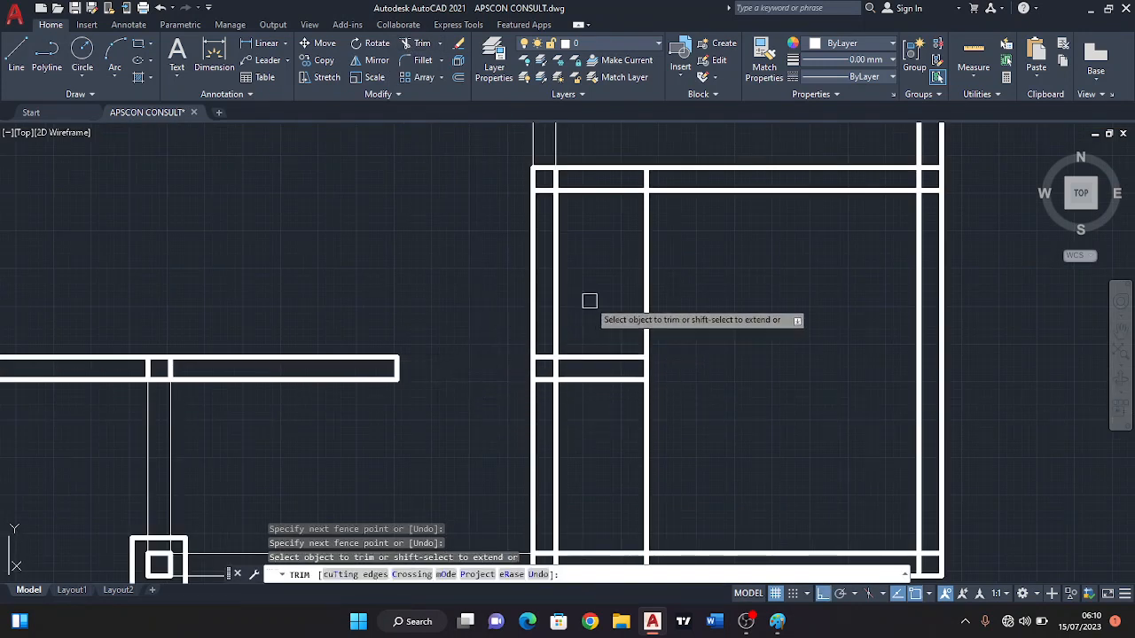
Trim both lines of the lower right-hand room's left wall between the upper partition and the extended horizontal wall lines.
{"action": "left_click", "coordinate": [589, 301]}
{"action": "left_click", "coordinate": [503, 300]}
{"action": "scroll", "coordinate": [567, 296], "scroll_direction": "down", "scroll_amount": 6}
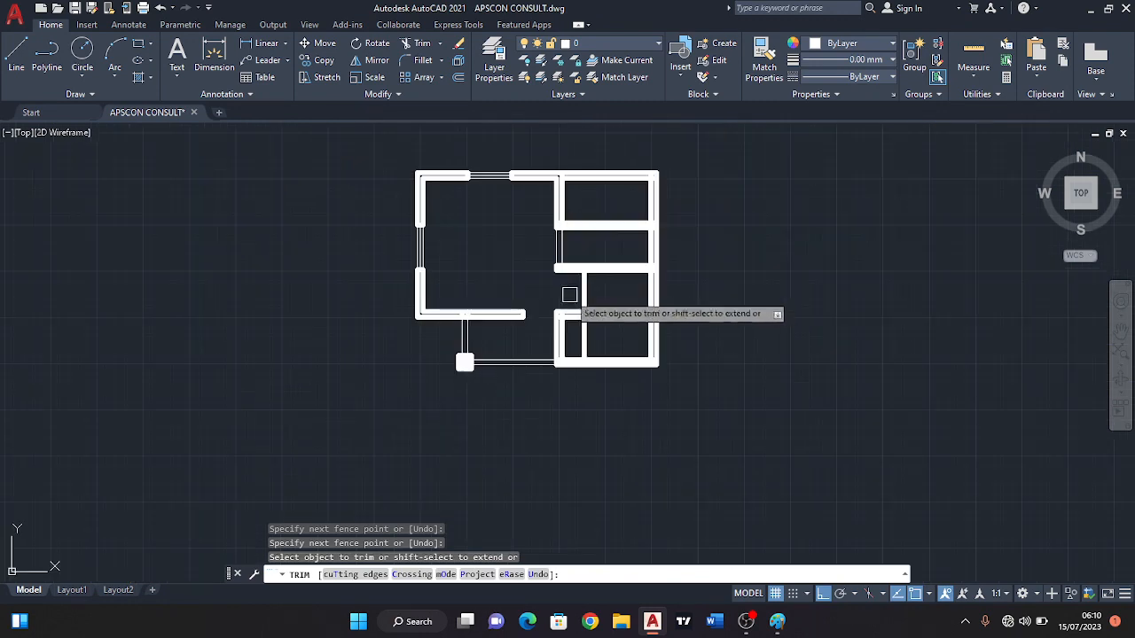
{"action": "scroll", "coordinate": [569, 294], "scroll_direction": "up", "scroll_amount": 4}
{"action": "key", "text": "Escape"}
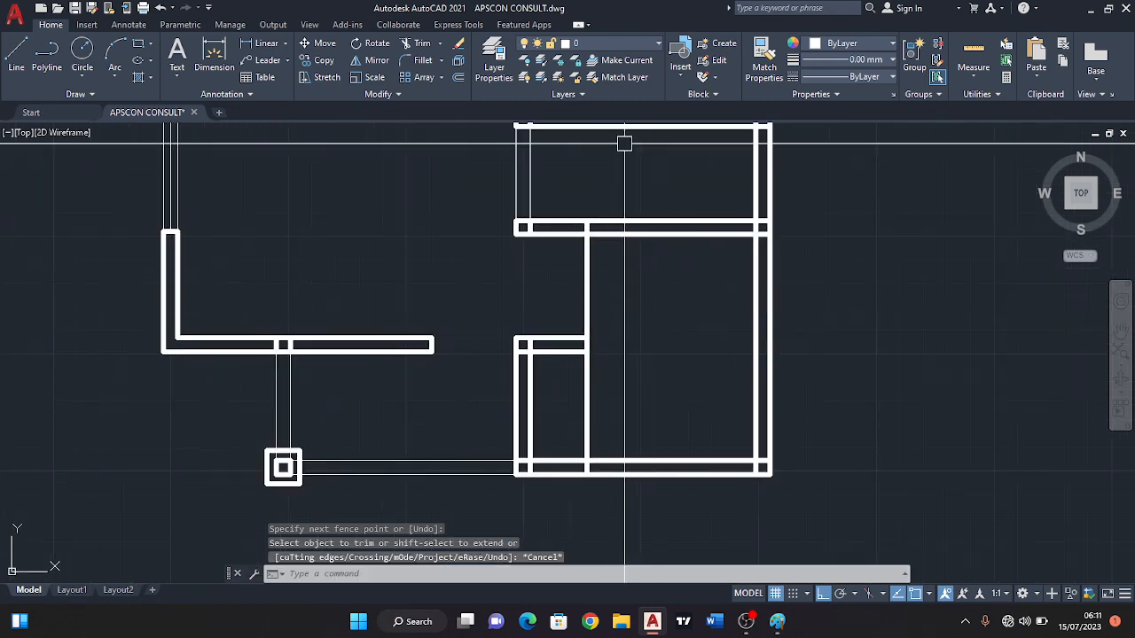
{"action": "left_click", "coordinate": [458, 79]}
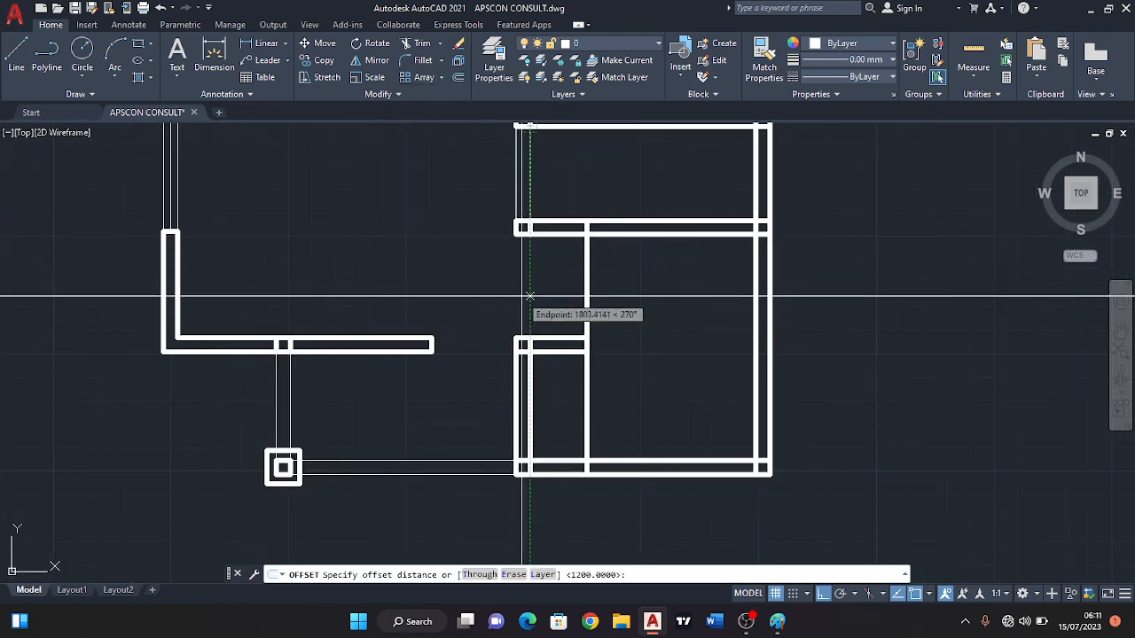
{"action": "type", "text": "1200"}
{"action": "key", "text": "Return"}
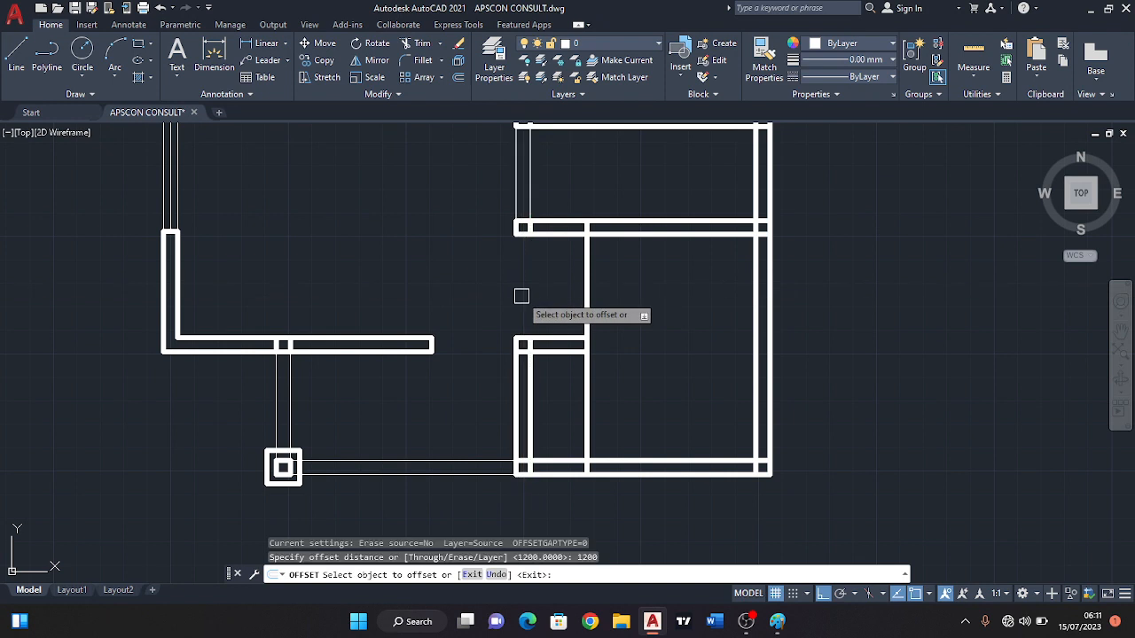
{"action": "left_click", "coordinate": [585, 317]}
{"action": "key", "text": "Escape"}
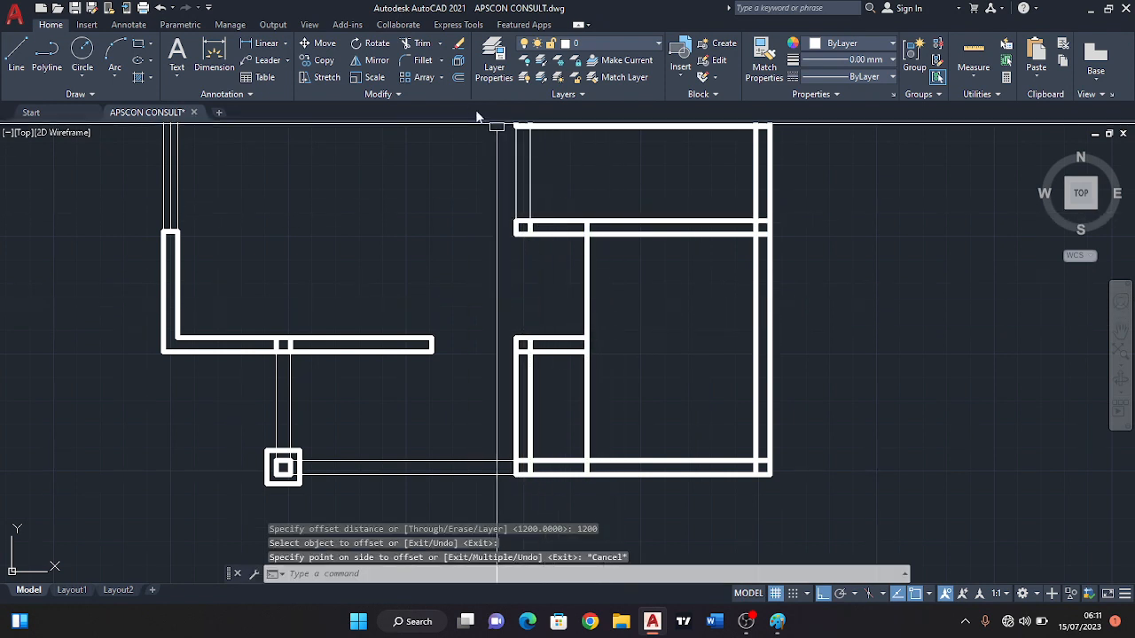
Offset the vertical recess line in the lower right-hand room 150 further into the room.
{"action": "left_click", "coordinate": [458, 79]}
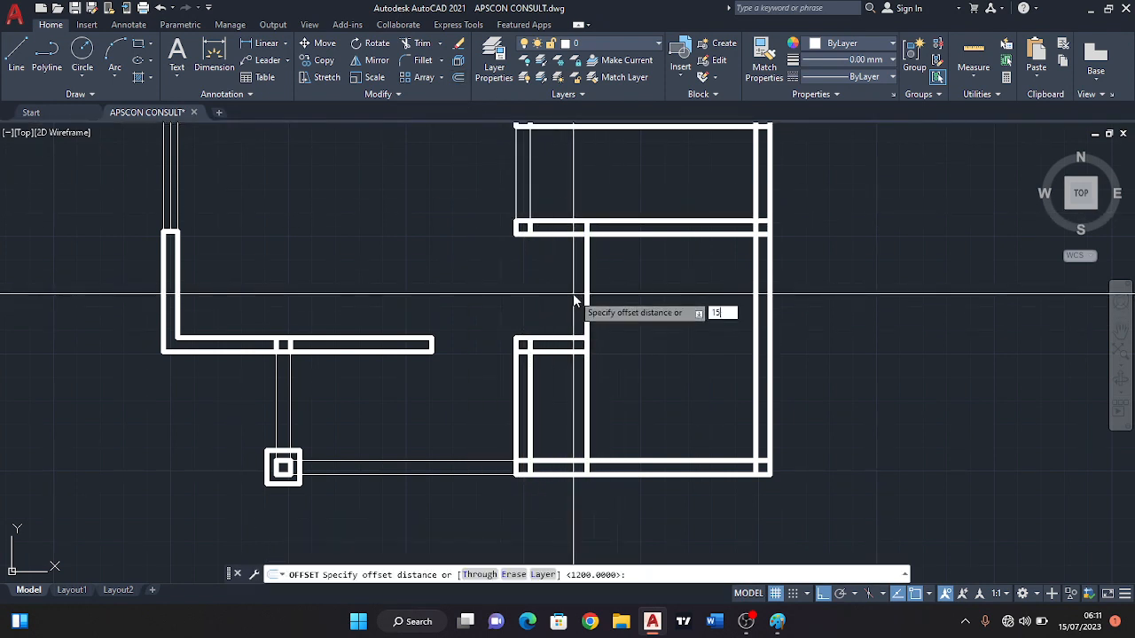
{"action": "type", "text": "150"}
{"action": "key", "text": "Return"}
{"action": "left_click", "coordinate": [594, 304]}
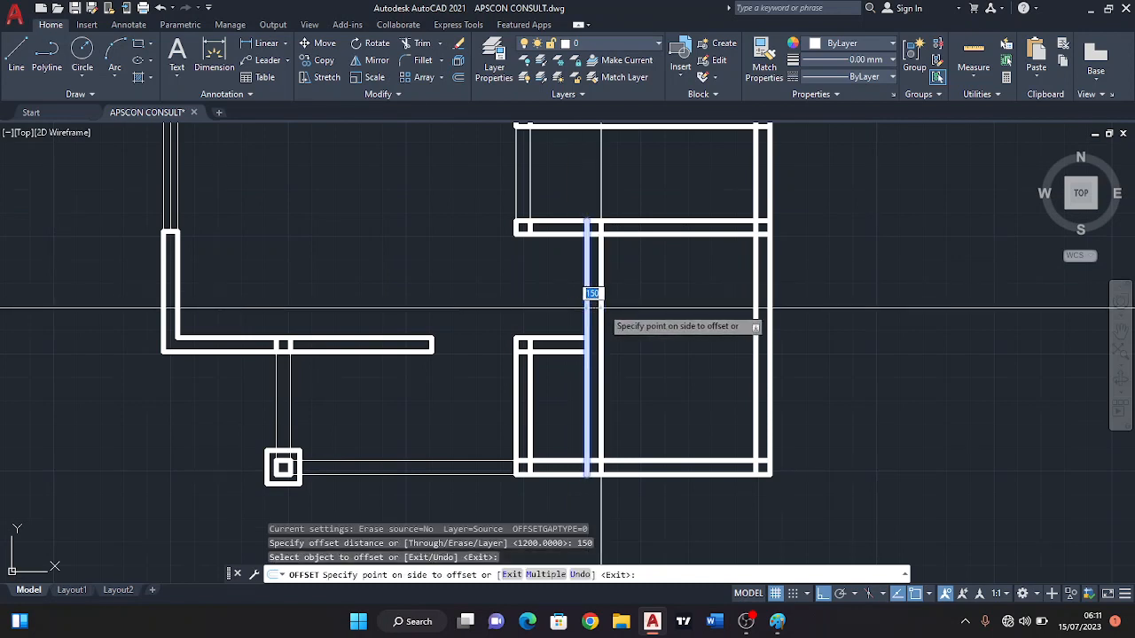
{"action": "left_click", "coordinate": [626, 329]}
{"action": "key", "text": "Escape"}
Extend both horizontal lines of the recess wall to the new vertical line in the lower right-hand room.
{"action": "left_click", "coordinate": [599, 368]}
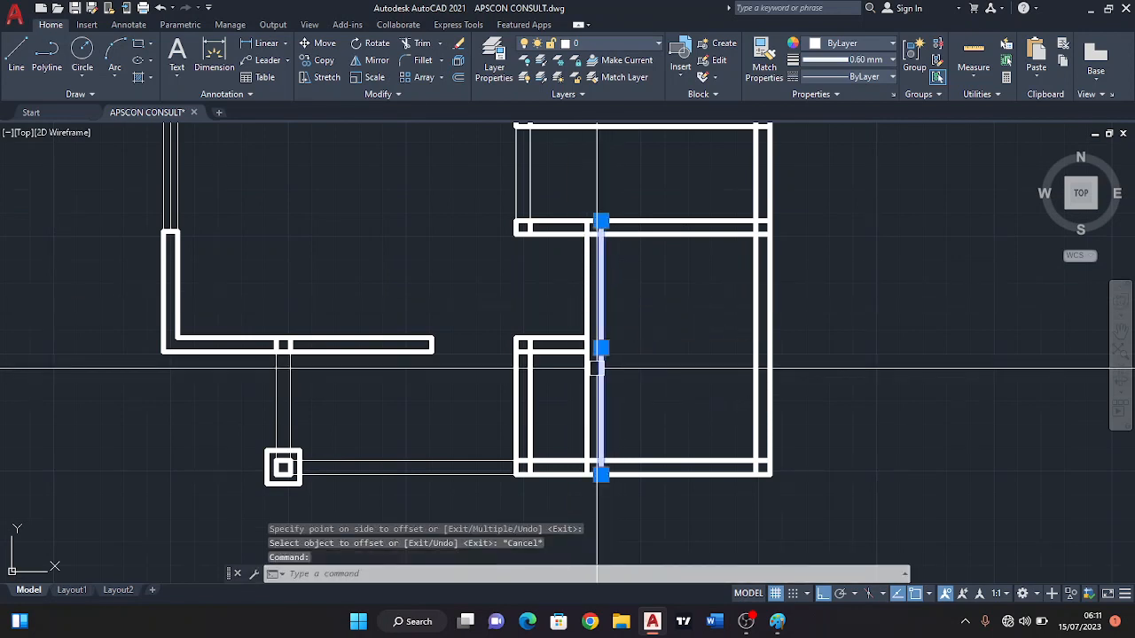
{"action": "type", "text": "ex"}
{"action": "key", "text": "Return"}
{"action": "left_click_drag", "start_coordinate": [570, 321], "coordinate": [577, 378]}
{"action": "scroll", "coordinate": [629, 442], "scroll_direction": "up", "scroll_amount": 4}
{"action": "key", "text": "Escape"}
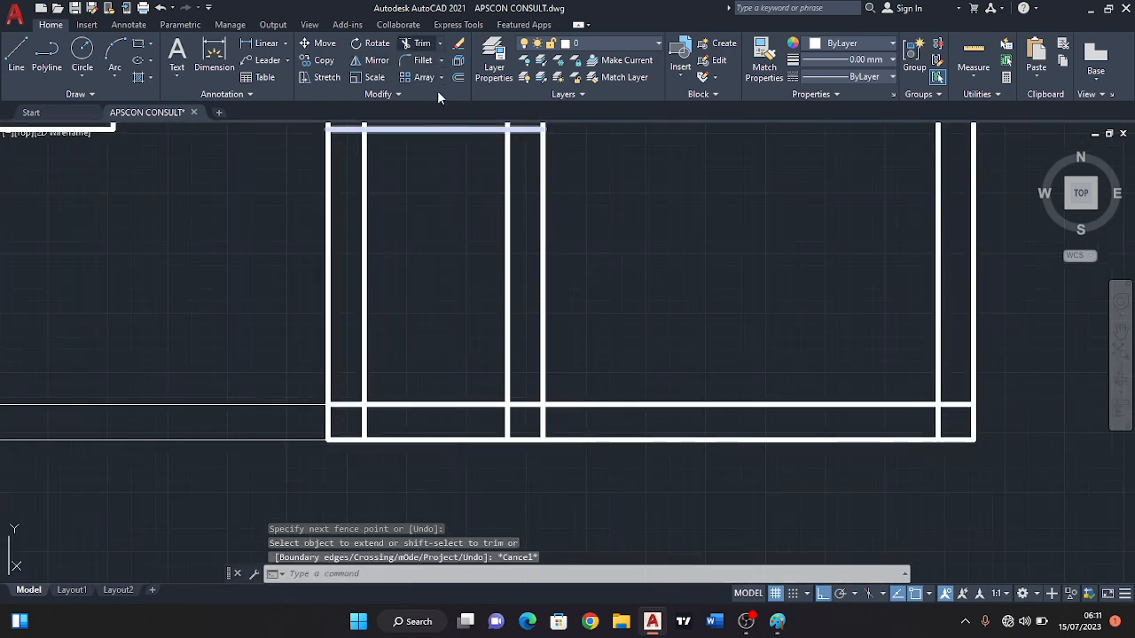
Trim both vertical recess lines from the room's bottom wall up to the horizontal recess wall.
{"action": "scroll", "coordinate": [552, 405], "scroll_direction": "up", "scroll_amount": 2}
{"action": "left_click", "coordinate": [417, 43]}
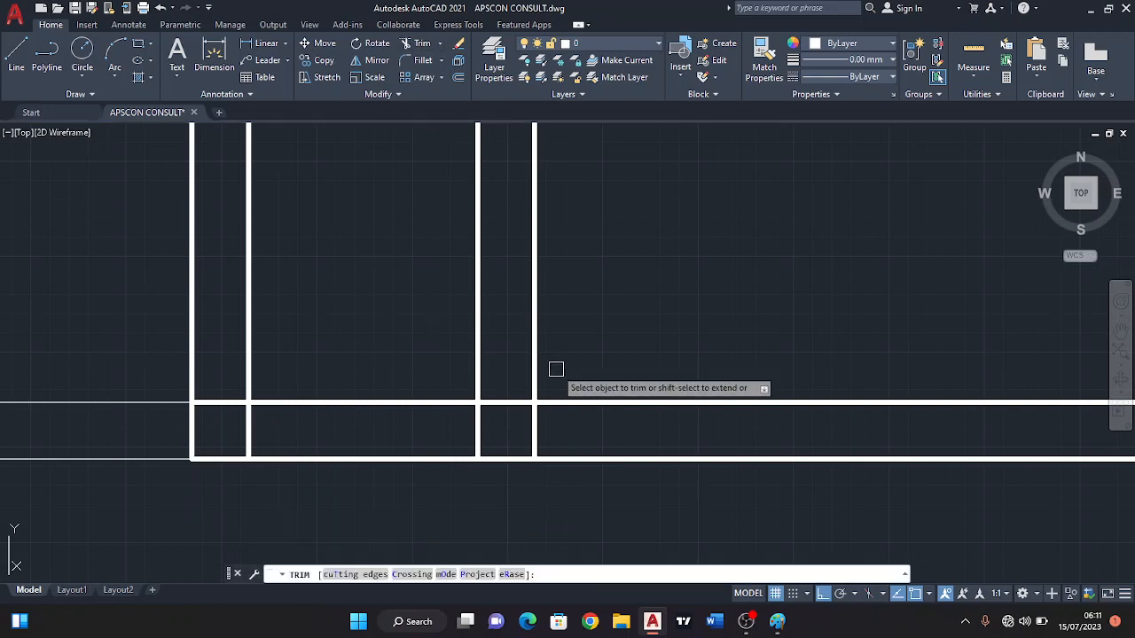
{"action": "mouse_move", "coordinate": [542, 413]}
{"action": "left_mouse_down"}
{"action": "mouse_move", "coordinate": [523, 450]}
{"action": "mouse_move", "coordinate": [452, 434]}
{"action": "left_mouse_up"}
{"action": "scroll", "coordinate": [493, 436], "scroll_direction": "down", "scroll_amount": 4}
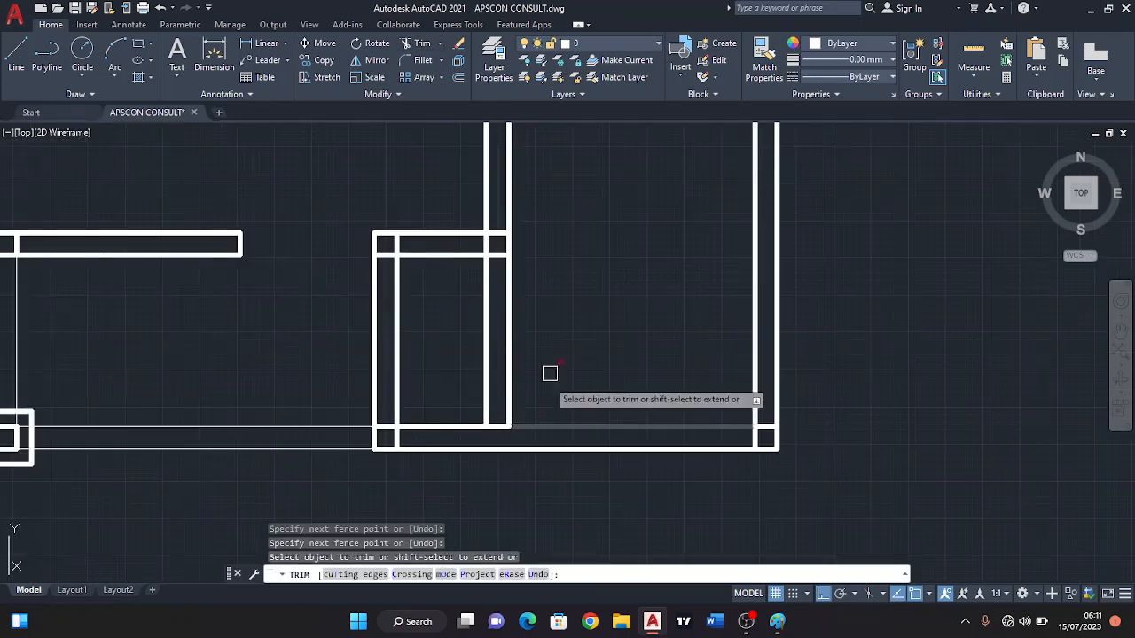
{"action": "left_click_drag", "start_coordinate": [562, 335], "coordinate": [453, 338]}
{"action": "scroll", "coordinate": [508, 332], "scroll_direction": "down", "scroll_amount": 4}
Trim the ends of both vertical recess lines inside the partition above the lower right-hand room.
{"action": "middle_click_drag", "start_coordinate": [523, 281], "coordinate": [563, 332]}
{"action": "scroll", "coordinate": [552, 256], "scroll_direction": "up", "scroll_amount": 5}
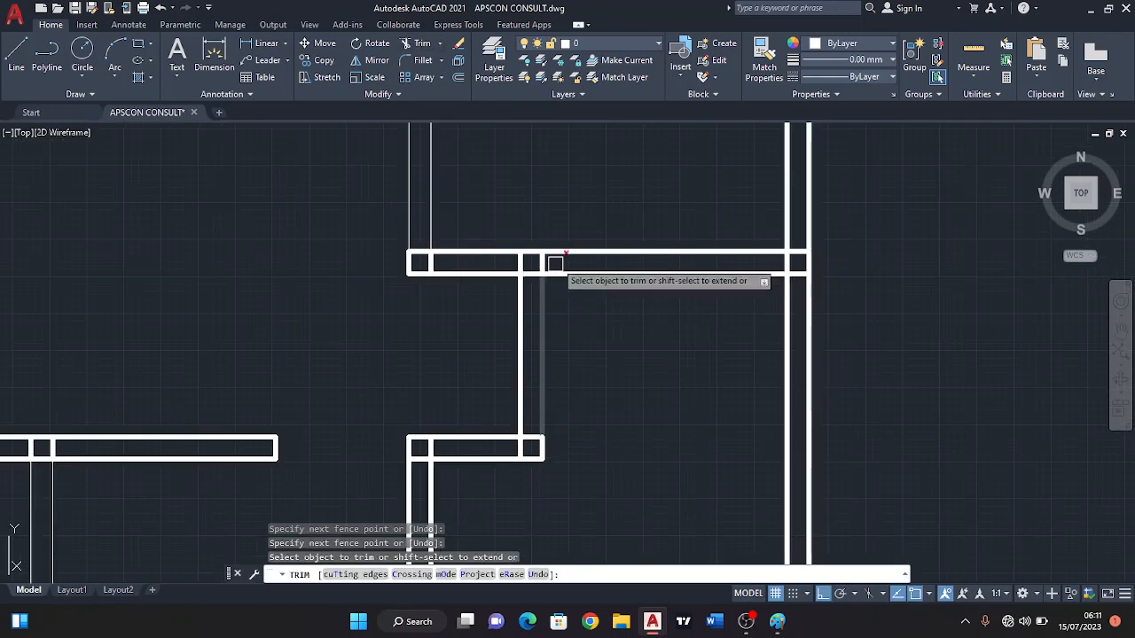
{"action": "left_click_drag", "start_coordinate": [547, 257], "coordinate": [485, 267]}
{"action": "scroll", "coordinate": [485, 267], "scroll_direction": "down", "scroll_amount": 3}
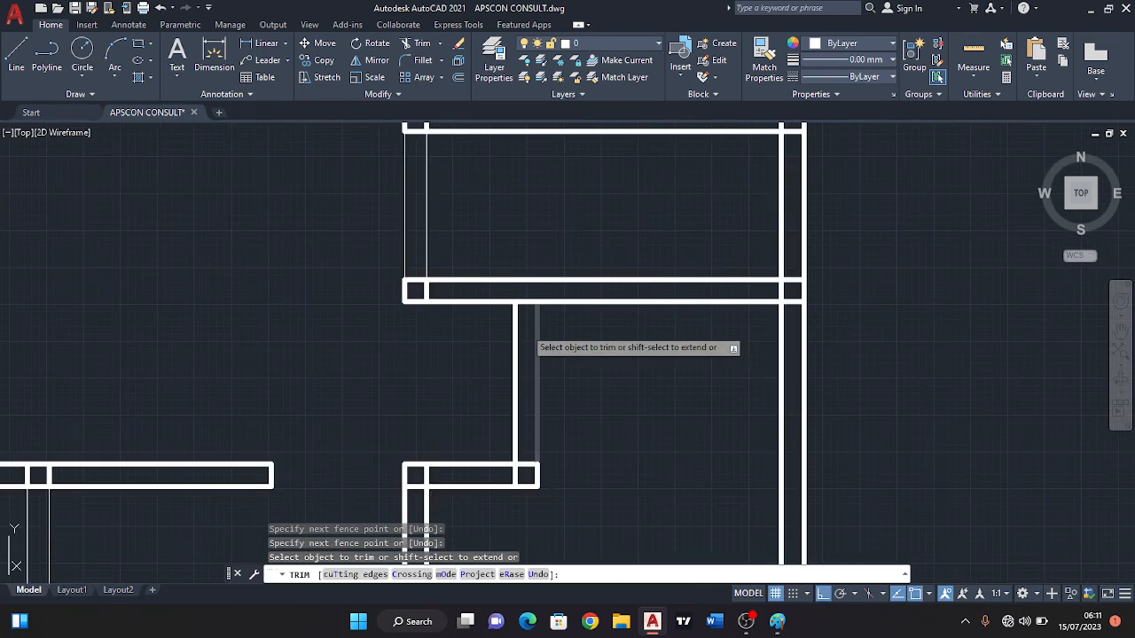
{"action": "key", "text": "Escape"}
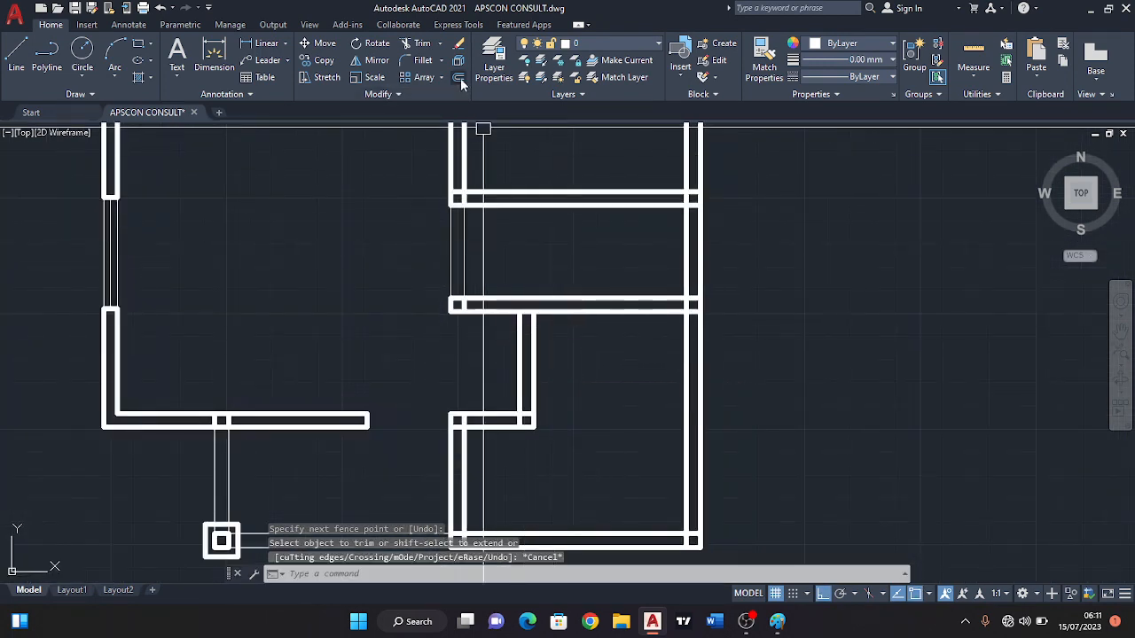
Offset the lower line of the partition above the lower right-hand room 750 downward.
{"action": "type", "text": "o"}
{"action": "key", "text": "Return"}
{"action": "type", "text": "750"}
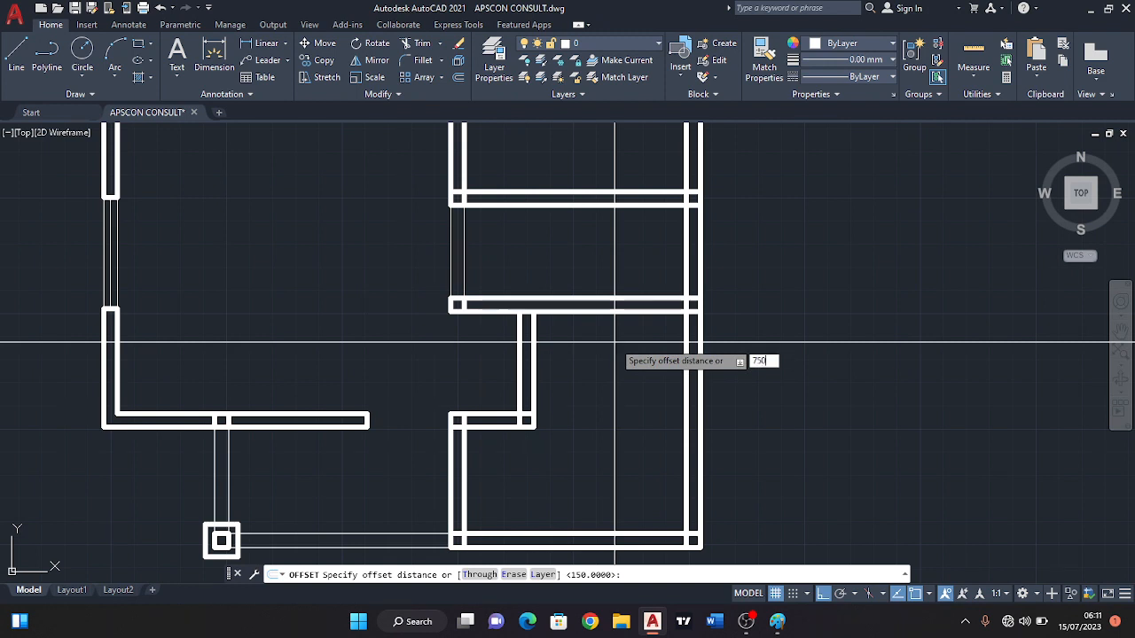
{"action": "key", "text": "Return"}
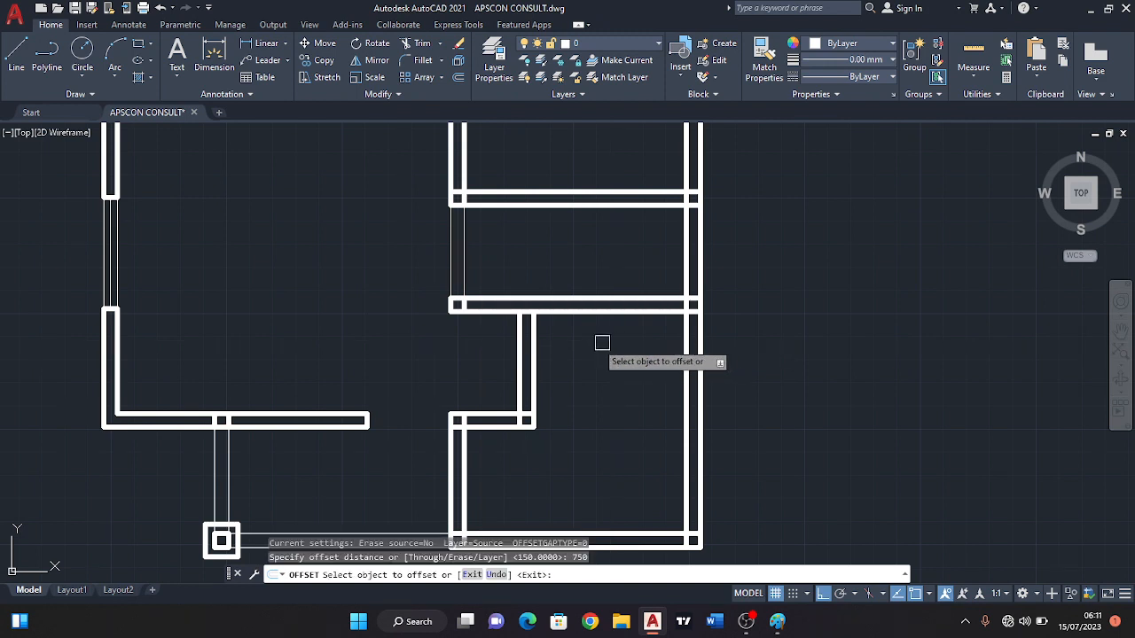
{"action": "left_click", "coordinate": [512, 309]}
{"action": "left_click", "coordinate": [523, 351]}
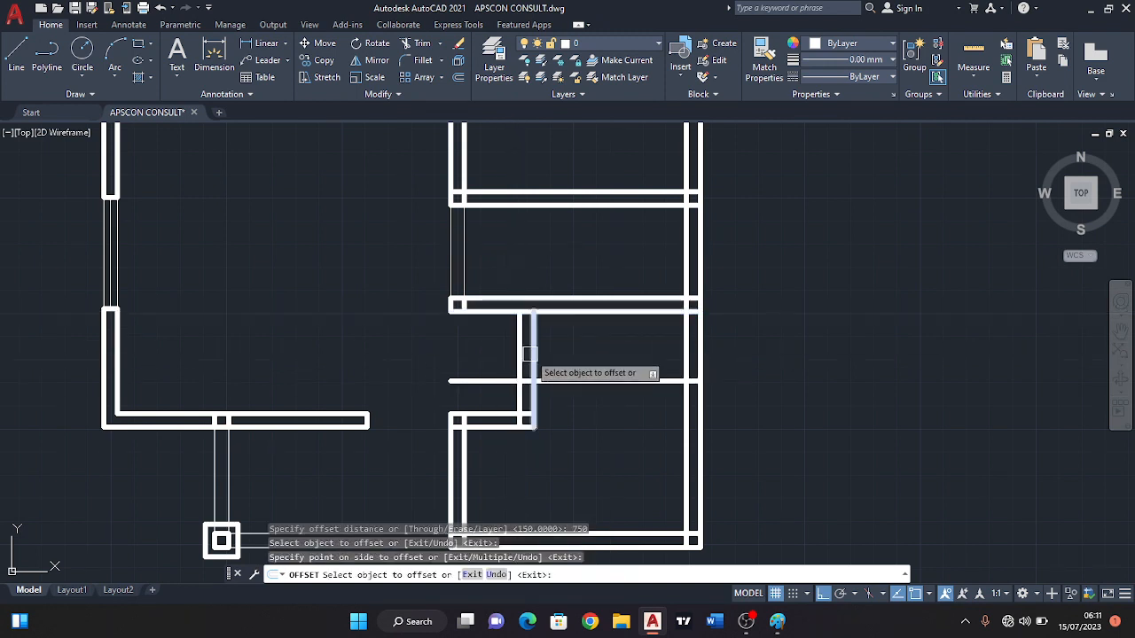
{"action": "key", "text": "Escape"}
Trim the offset line to the vertical recess wall's width and remove that wall above it to form the door opening.
{"action": "type", "text": "tr"}
{"action": "key", "text": "Return"}
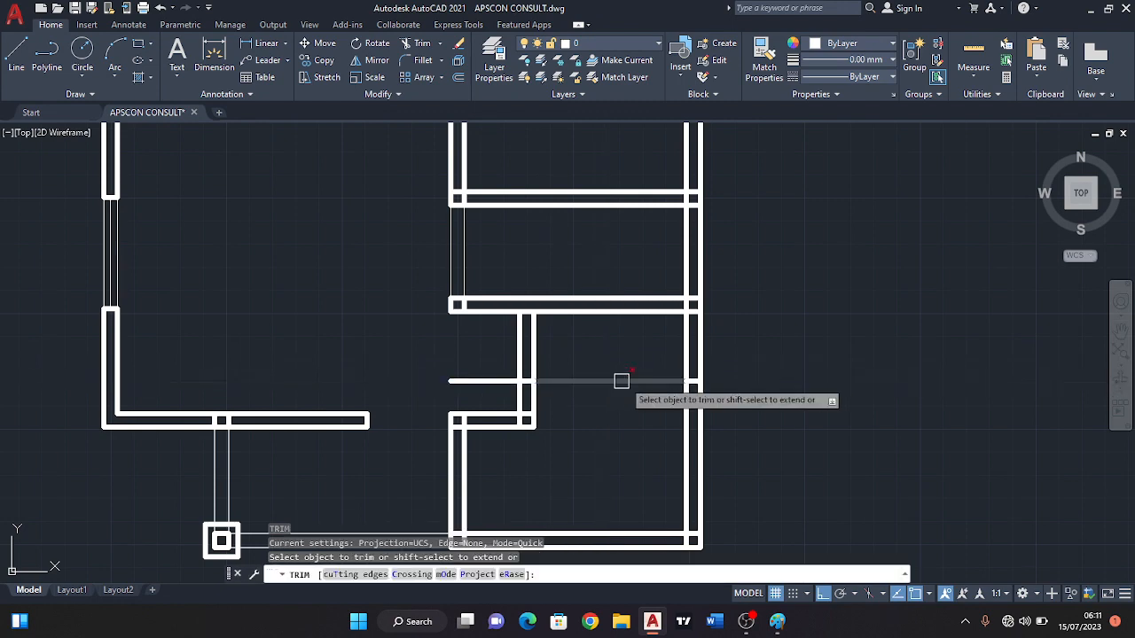
{"action": "scroll", "coordinate": [697, 382], "scroll_direction": "up", "scroll_amount": 3}
{"action": "scroll", "coordinate": [683, 382], "scroll_direction": "down", "scroll_amount": 2}
{"action": "left_click", "coordinate": [660, 382]}
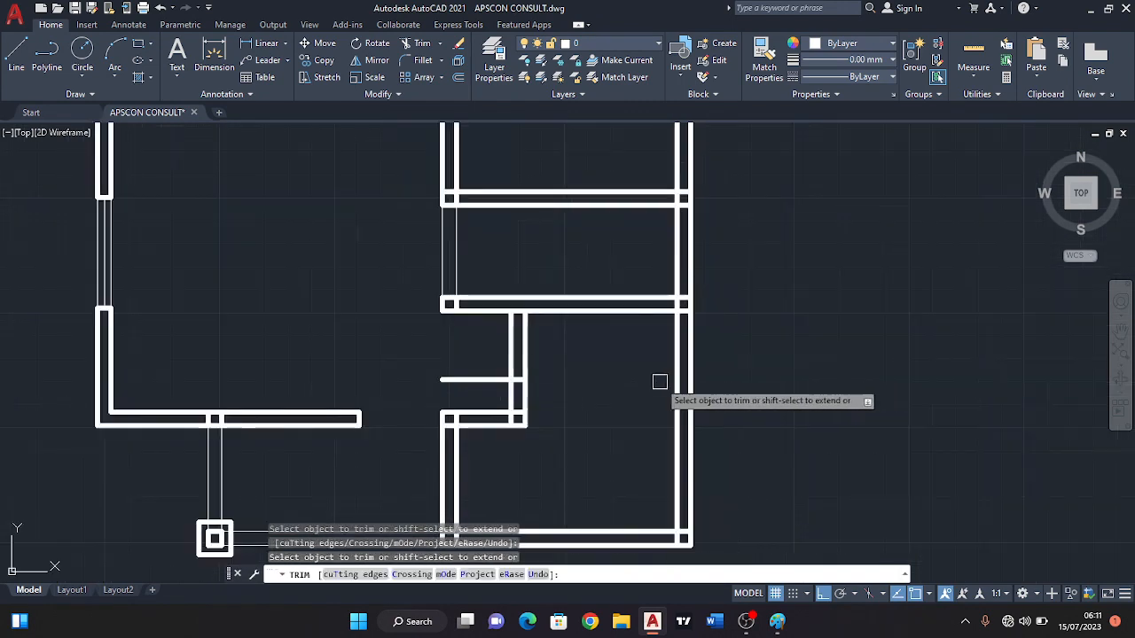
{"action": "left_click", "coordinate": [616, 332]}
{"action": "left_click", "coordinate": [503, 333]}
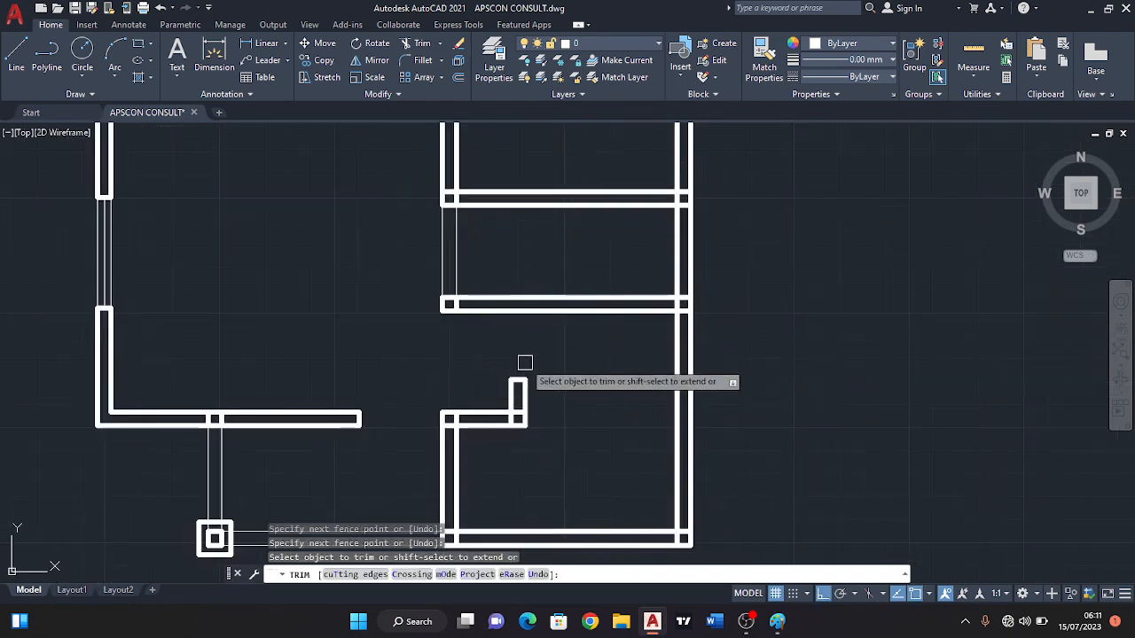
{"action": "key", "text": "Escape"}
Offset the inner line of the upper right-hand room's left wall 750 into the room.
{"action": "middle_click_drag", "start_coordinate": [493, 271], "coordinate": [486, 341]}
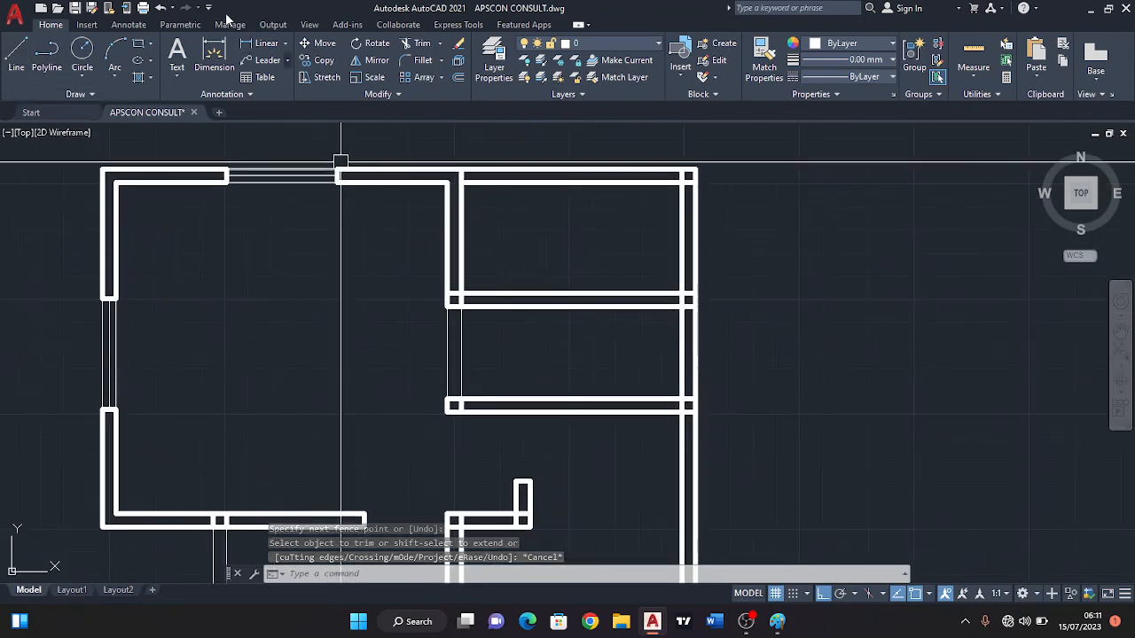
{"action": "left_click", "coordinate": [458, 77]}
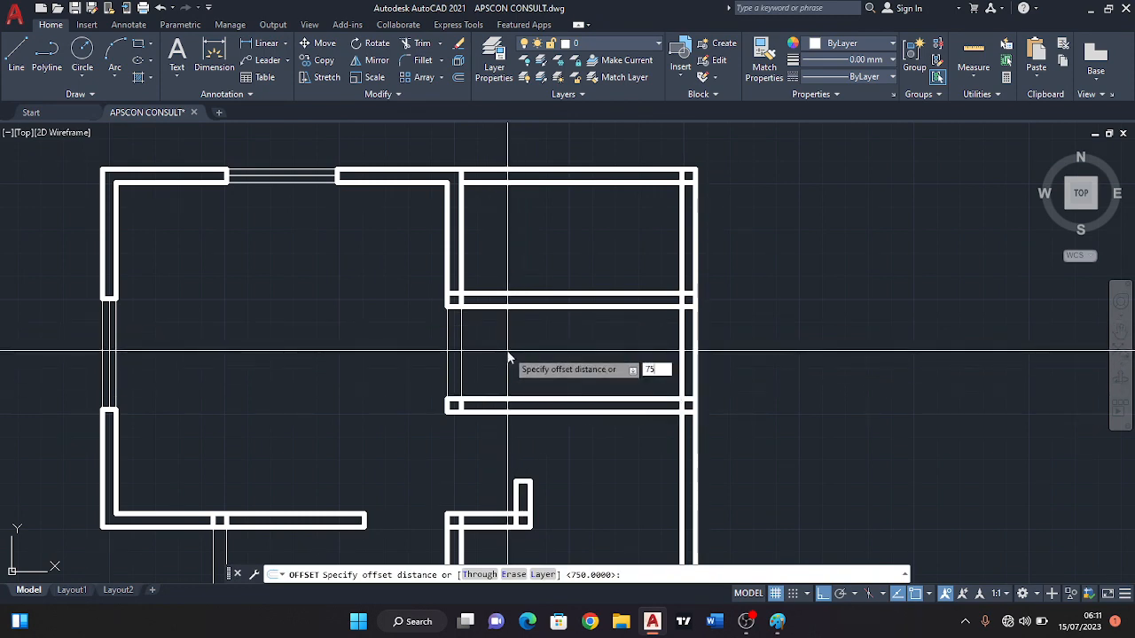
{"action": "type", "text": "750"}
{"action": "key", "text": "Return"}
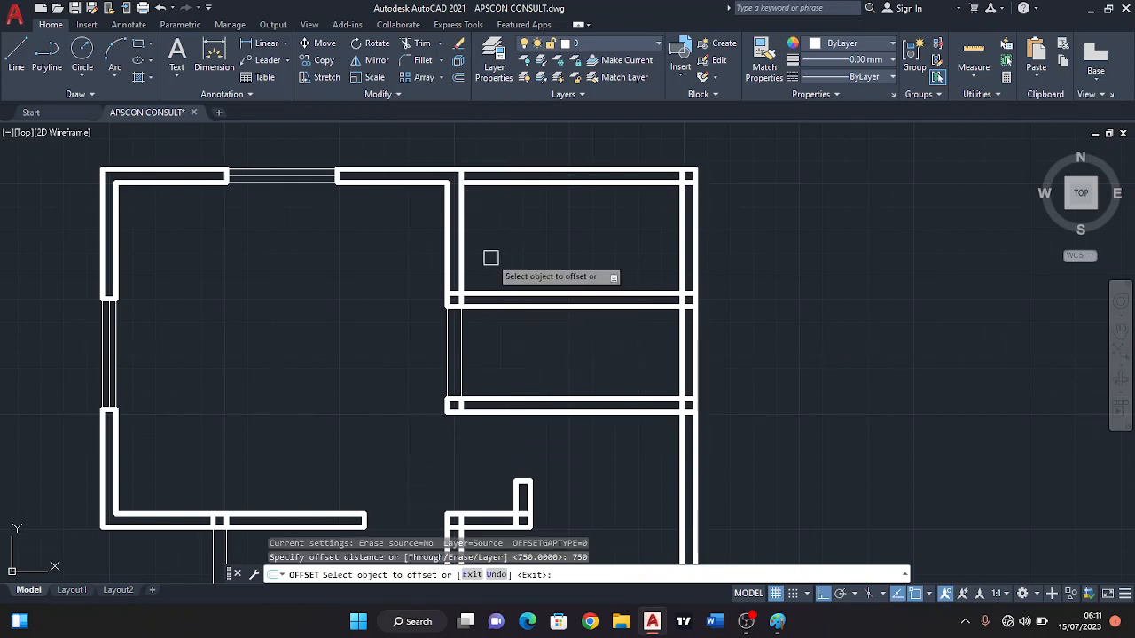
{"action": "left_click", "coordinate": [461, 266]}
{"action": "left_click", "coordinate": [537, 286]}
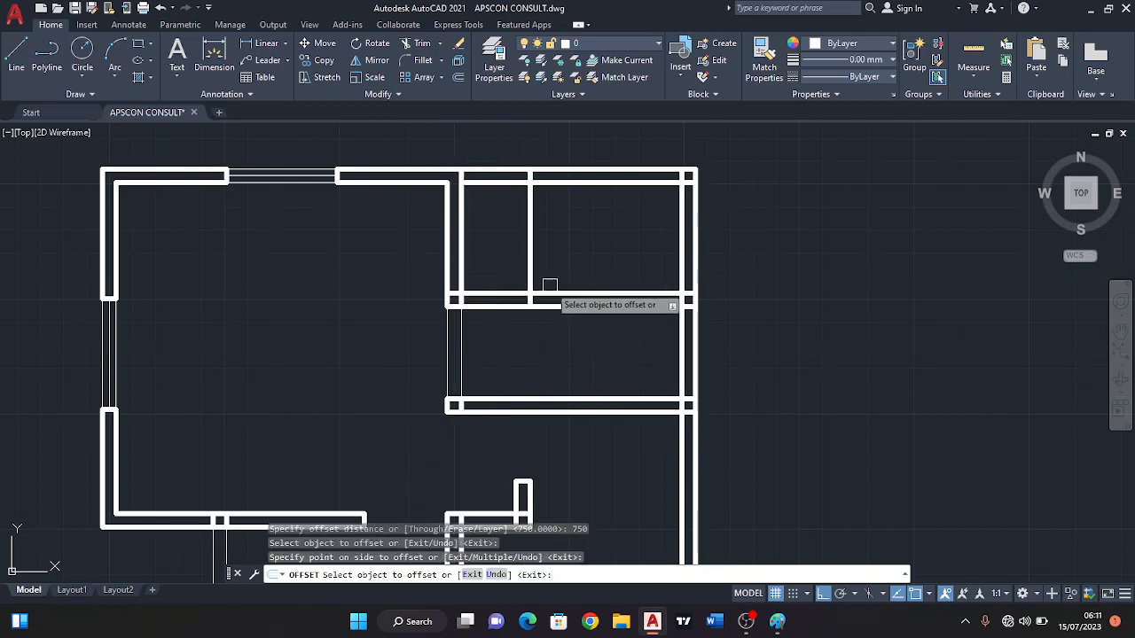
{"action": "middle_click_drag", "start_coordinate": [539, 286], "coordinate": [532, 296]}
{"action": "key", "text": "Escape"}
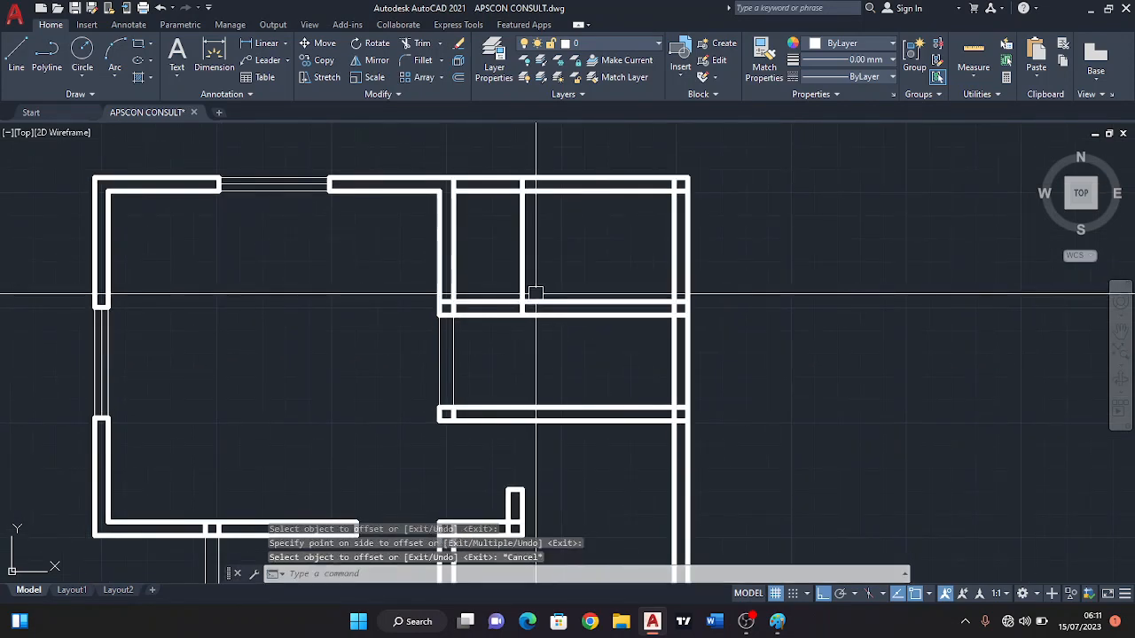
Trim the offset line outside the upper right-hand room's bottom partition and cut the partition between it and the left wall.
{"action": "key", "text": "Return"}
{"action": "scroll", "coordinate": [525, 190], "scroll_direction": "up", "scroll_amount": 3}
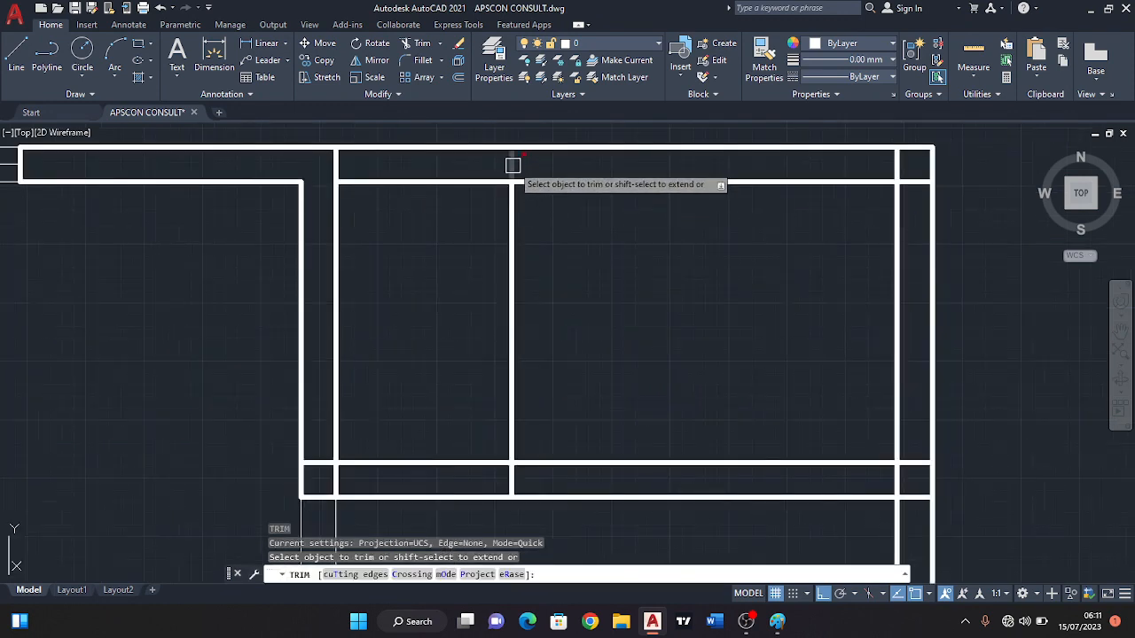
{"action": "left_click", "coordinate": [512, 165]}
{"action": "scroll", "coordinate": [520, 211], "scroll_direction": "down", "scroll_amount": 3}
{"action": "mouse_move", "coordinate": [512, 221]}
{"action": "left_mouse_down"}
{"action": "mouse_move", "coordinate": [474, 268]}
{"action": "mouse_move", "coordinate": [471, 304]}
{"action": "left_mouse_up"}
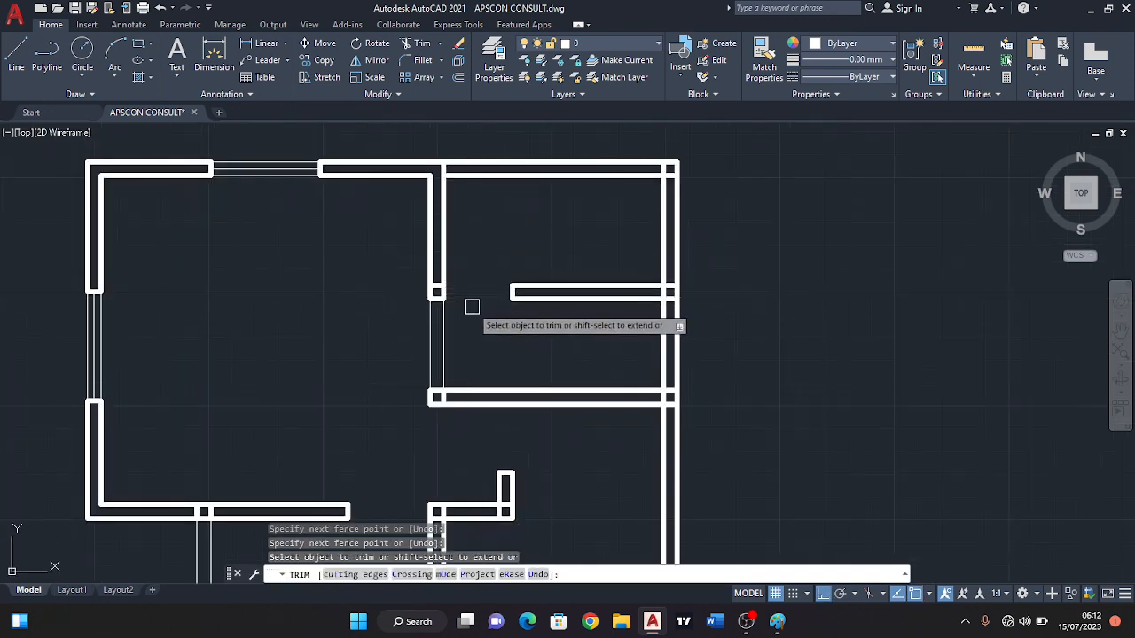
{"action": "key", "text": "Escape"}
Draw a thin line across the upper right-hand room's door opening, from the wall corner to the partition end's lower corner.
{"action": "left_click", "coordinate": [16, 51]}
{"action": "scroll", "coordinate": [462, 309], "scroll_direction": "up", "scroll_amount": 3}
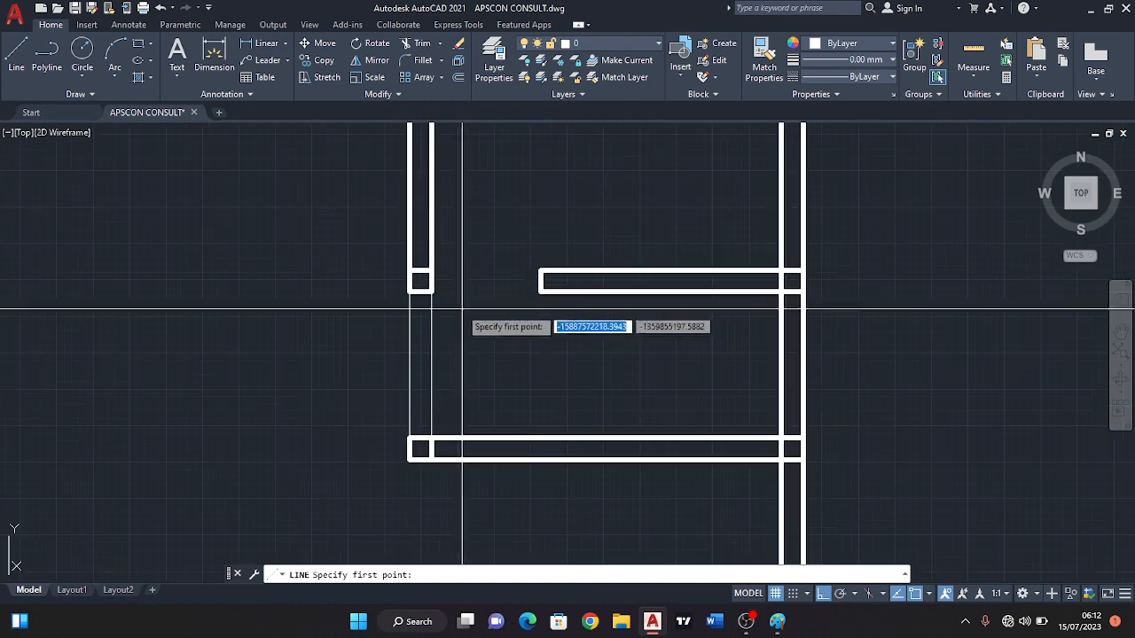
{"action": "left_click", "coordinate": [429, 298]}
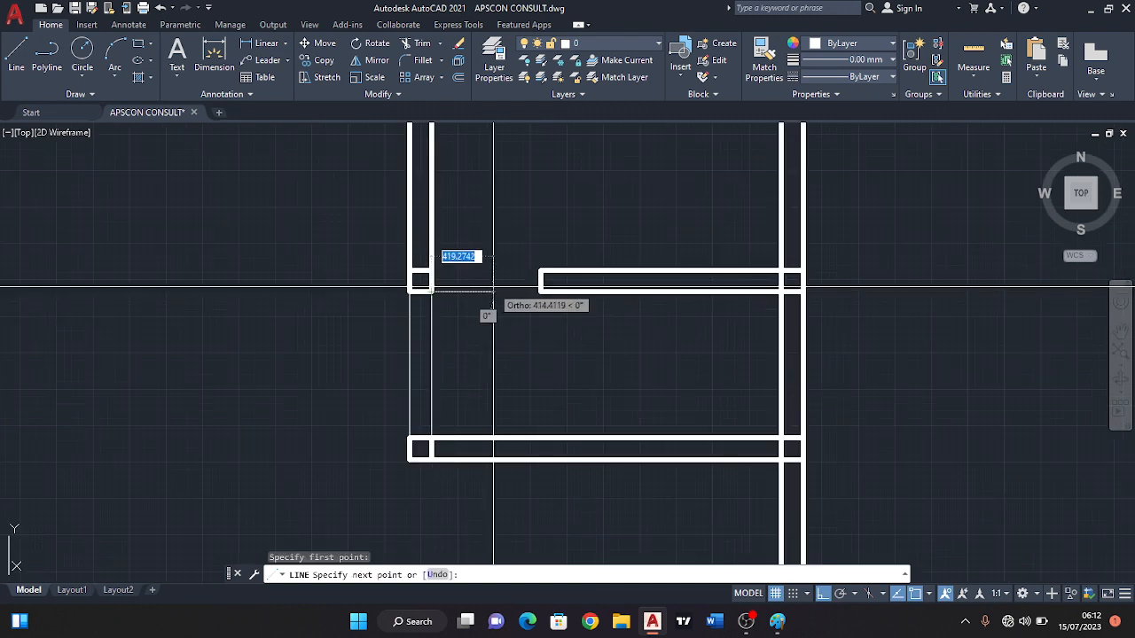
{"action": "left_click", "coordinate": [541, 292]}
{"action": "key", "text": "Return"}
Draw a thin line across the lower right-hand room's door opening, from the recess wall's upper left corner to the partition above.
{"action": "scroll", "coordinate": [527, 289], "scroll_direction": "down", "scroll_amount": 4}
{"action": "middle_click_drag", "start_coordinate": [523, 378], "coordinate": [523, 307]}
{"action": "scroll", "coordinate": [523, 306], "scroll_direction": "up", "scroll_amount": 4}
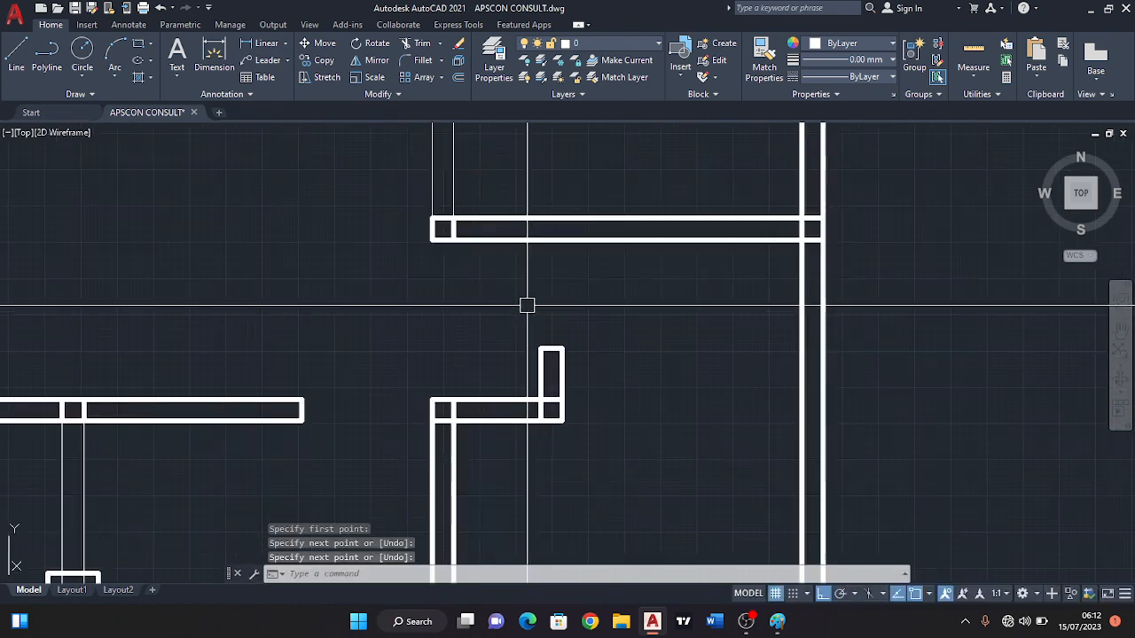
{"action": "key", "text": "Return"}
{"action": "left_click", "coordinate": [541, 348]}
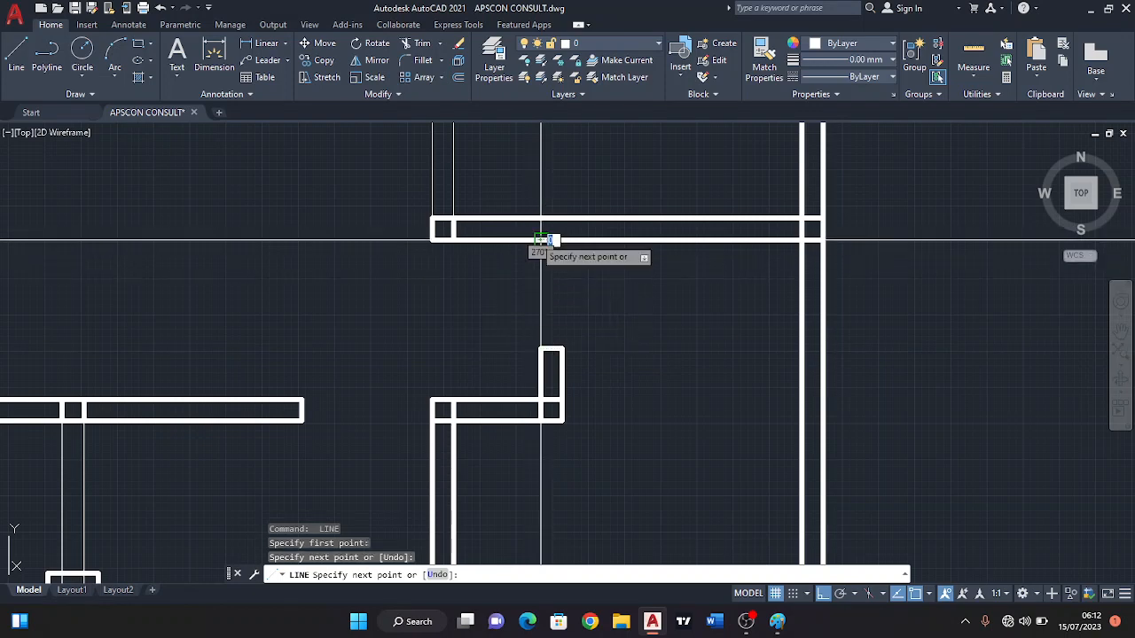
{"action": "left_click", "coordinate": [543, 241]}
{"action": "scroll", "coordinate": [542, 241], "scroll_direction": "down", "scroll_amount": 4}
{"action": "key", "text": "Escape"}
{"action": "scroll", "coordinate": [524, 299], "scroll_direction": "up", "scroll_amount": 4}
{"action": "middle_click_drag", "start_coordinate": [575, 263], "coordinate": [613, 296]}
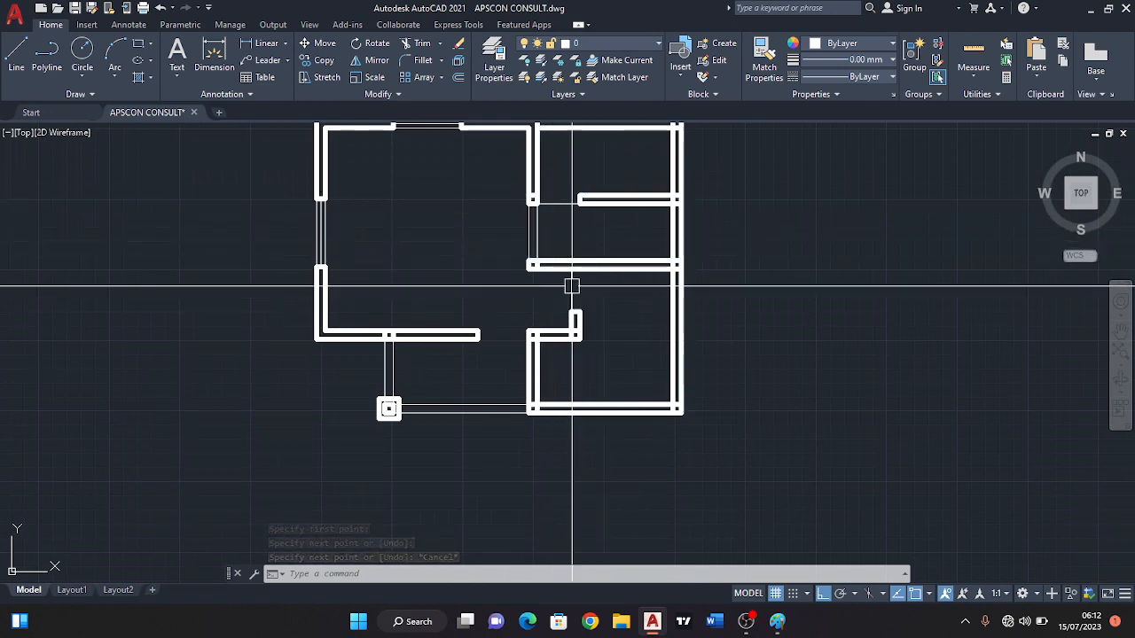
{"action": "mouse_move", "coordinate": [607, 336]}
{"action": "middle_mouse_down"}
{"action": "mouse_move", "coordinate": [628, 358]}
{"action": "mouse_move", "coordinate": [606, 321]}
{"action": "mouse_move", "coordinate": [629, 322]}
{"action": "mouse_move", "coordinate": [554, 307]}
{"action": "middle_mouse_up"}
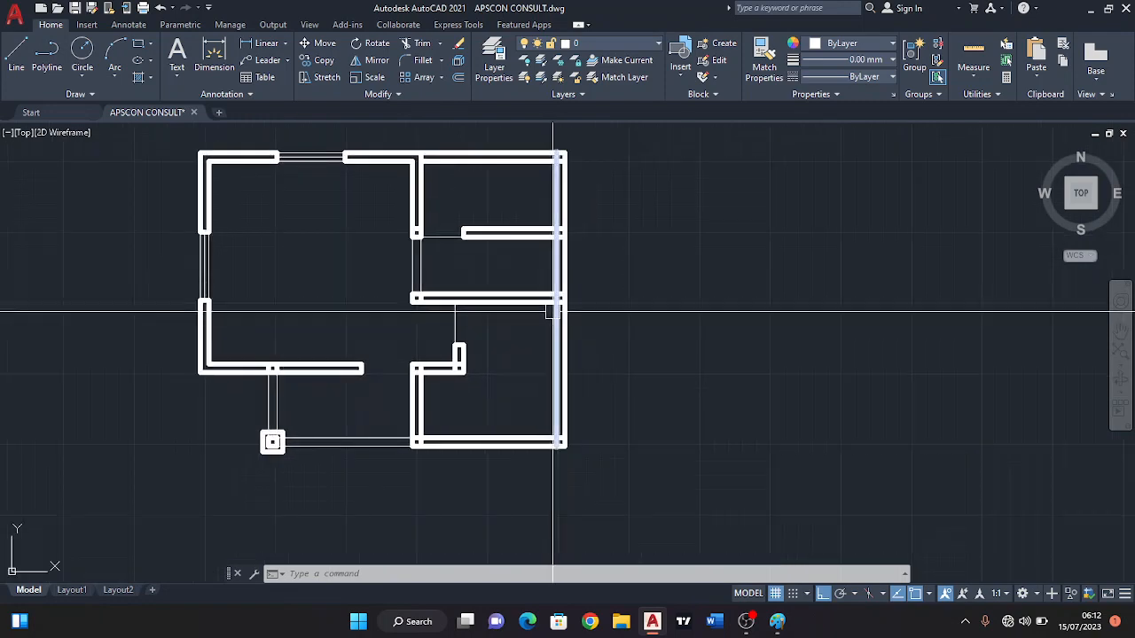
{"action": "middle_click_drag", "start_coordinate": [448, 292], "coordinate": [481, 298]}
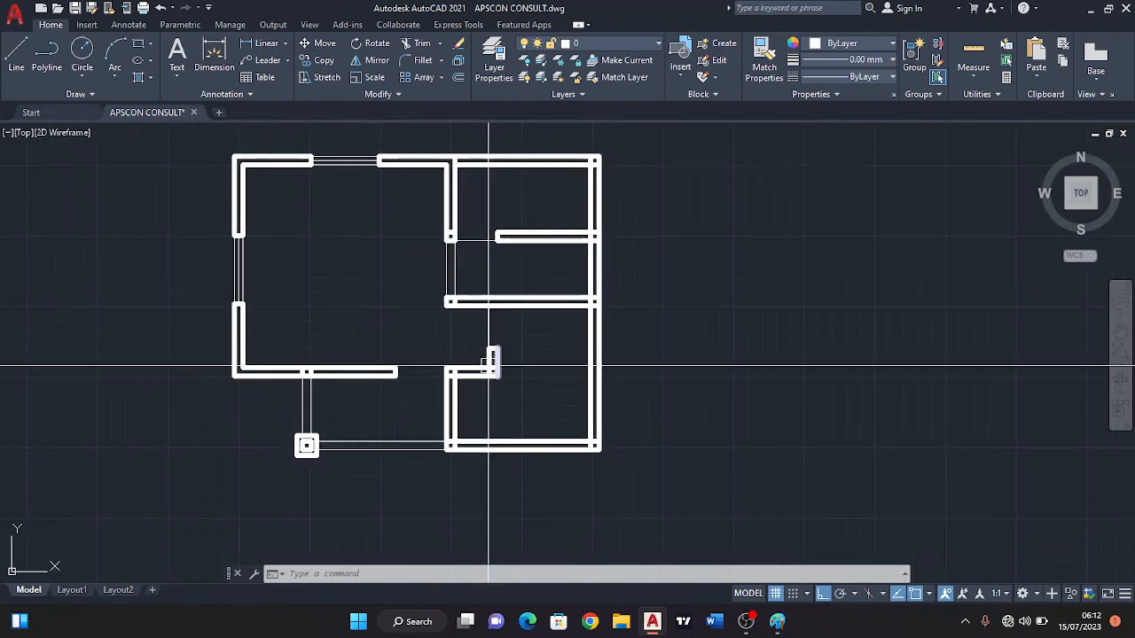
{"action": "scroll", "coordinate": [612, 271], "scroll_direction": "up", "scroll_amount": 2}
{"action": "middle_click_drag", "start_coordinate": [592, 270], "coordinate": [594, 274]}
{"action": "middle_click_drag", "start_coordinate": [532, 304], "coordinate": [556, 258]}
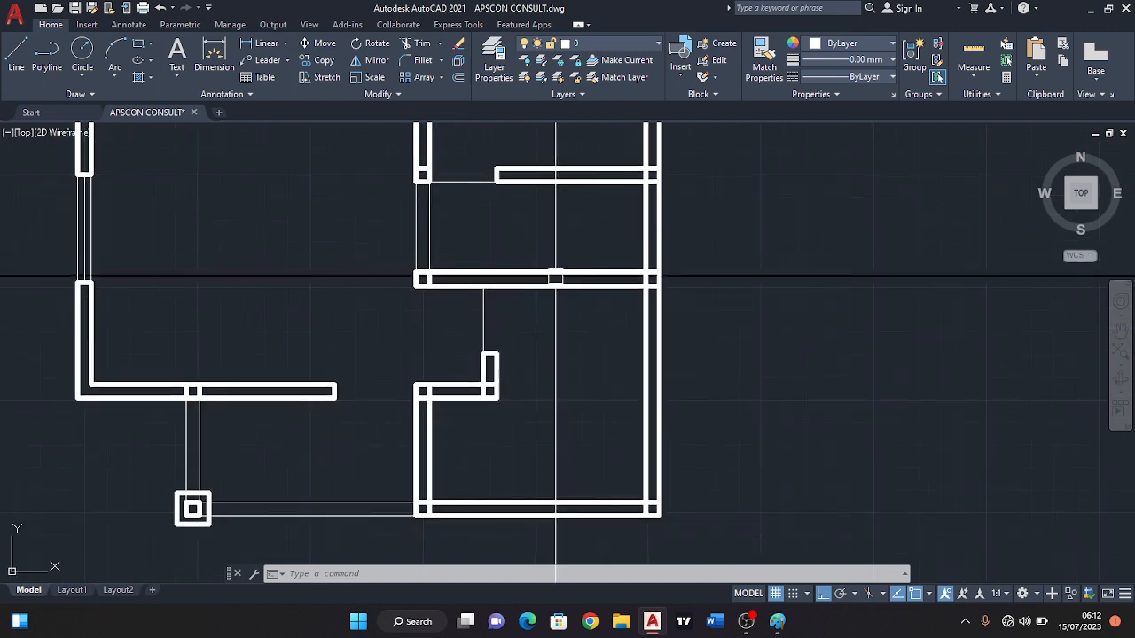
{"action": "middle_click_drag", "start_coordinate": [496, 335], "coordinate": [517, 375]}
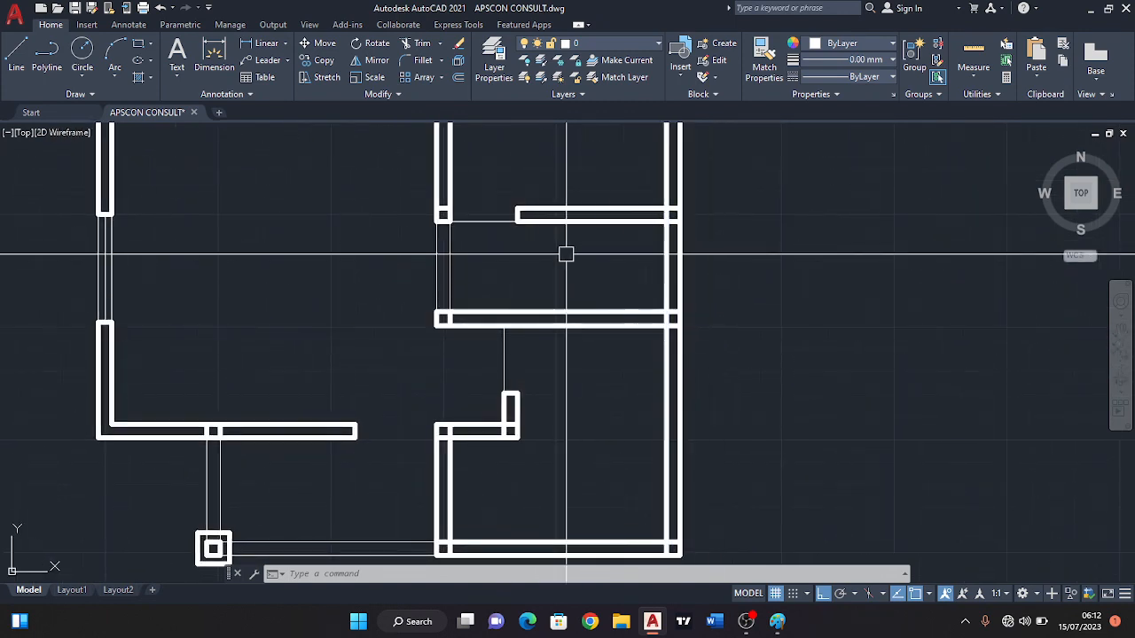
Trim the overlapping lines where the two right-hand partitions meet the right exterior wall to form clean junctions.
{"action": "left_click", "coordinate": [424, 44]}
{"action": "scroll", "coordinate": [678, 317], "scroll_direction": "up", "scroll_amount": 5}
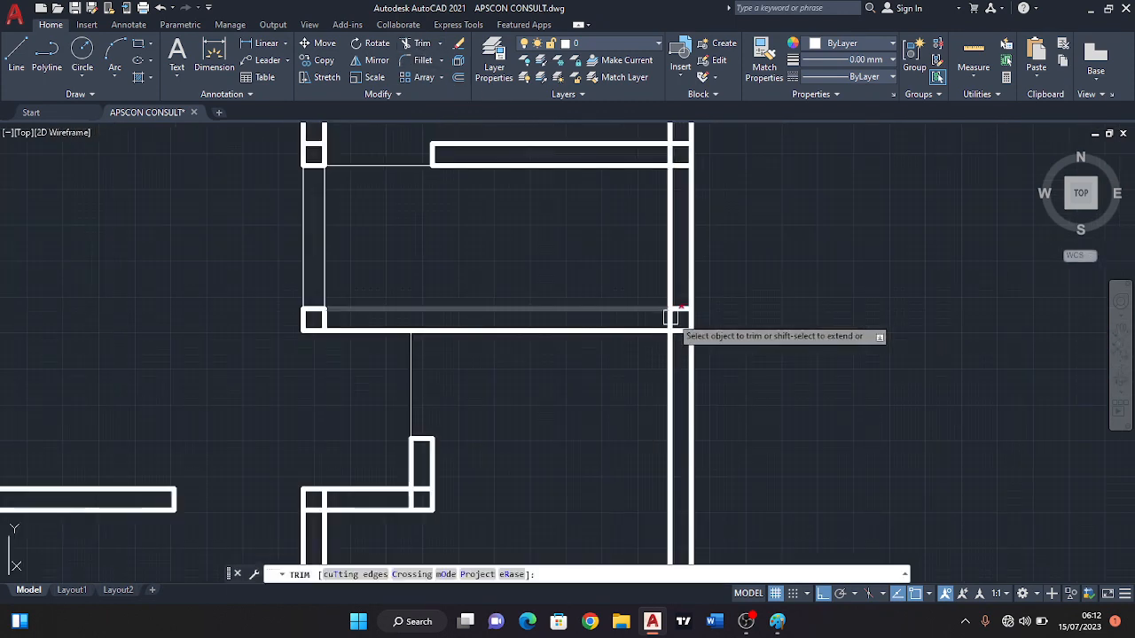
{"action": "left_click_drag", "start_coordinate": [687, 360], "coordinate": [658, 329]}
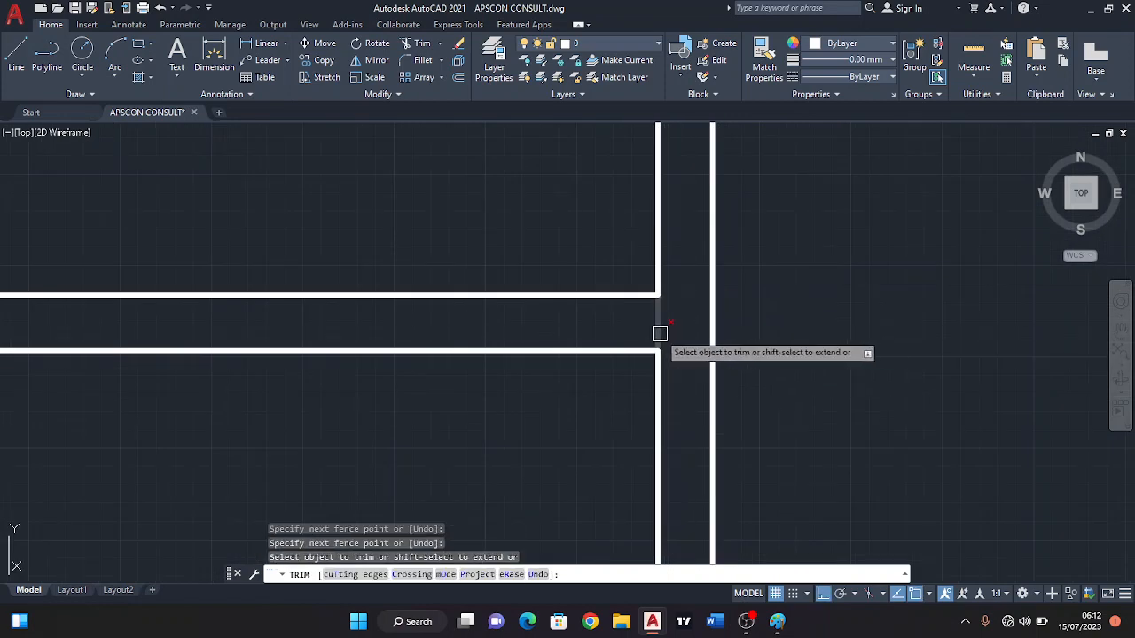
{"action": "scroll", "coordinate": [659, 329], "scroll_direction": "down", "scroll_amount": 3}
{"action": "middle_click_drag", "start_coordinate": [677, 278], "coordinate": [683, 358]}
{"action": "scroll", "coordinate": [685, 356], "scroll_direction": "down", "scroll_amount": 2}
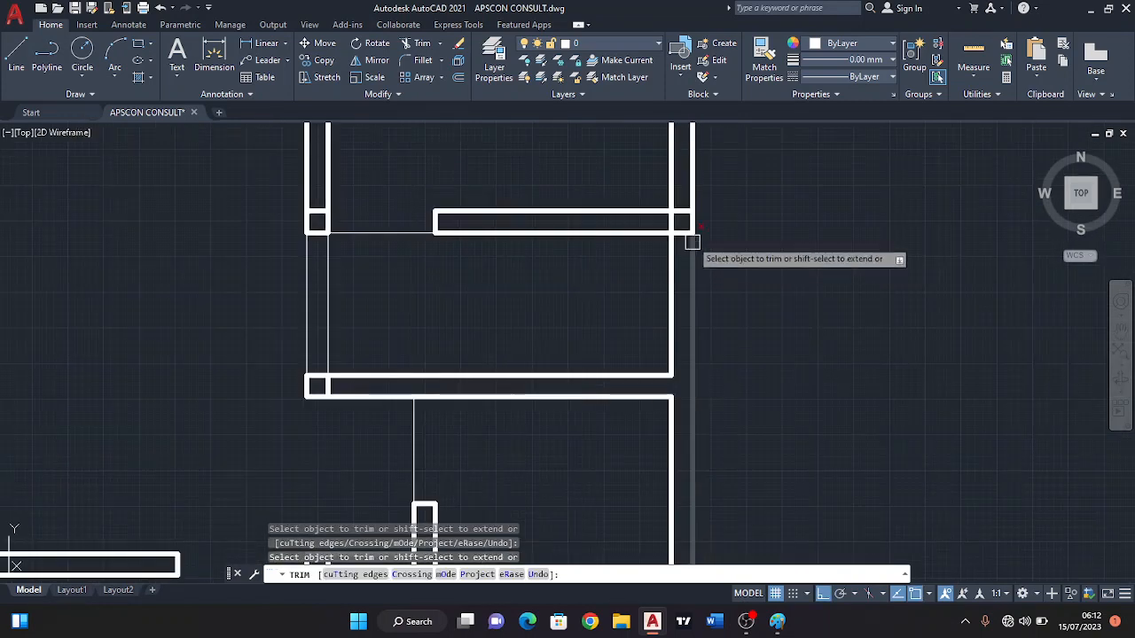
{"action": "scroll", "coordinate": [689, 239], "scroll_direction": "up", "scroll_amount": 2}
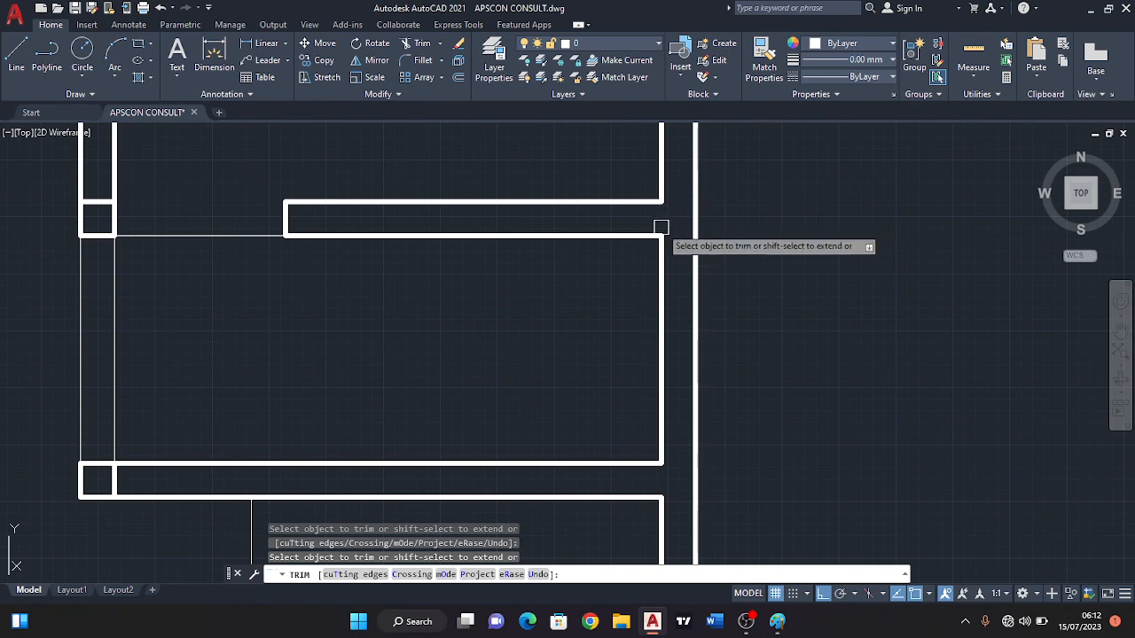
Check the trimmed junctions along the right exterior wall up to the top right corner against the whole plan.
{"action": "scroll", "coordinate": [661, 227], "scroll_direction": "down", "scroll_amount": 3}
{"action": "scroll", "coordinate": [629, 276], "scroll_direction": "up", "scroll_amount": 3}
{"action": "middle_click_drag", "start_coordinate": [629, 275], "coordinate": [678, 428]}
{"action": "middle_click_drag", "start_coordinate": [667, 250], "coordinate": [680, 316]}
{"action": "scroll", "coordinate": [687, 265], "scroll_direction": "up", "scroll_amount": 4}
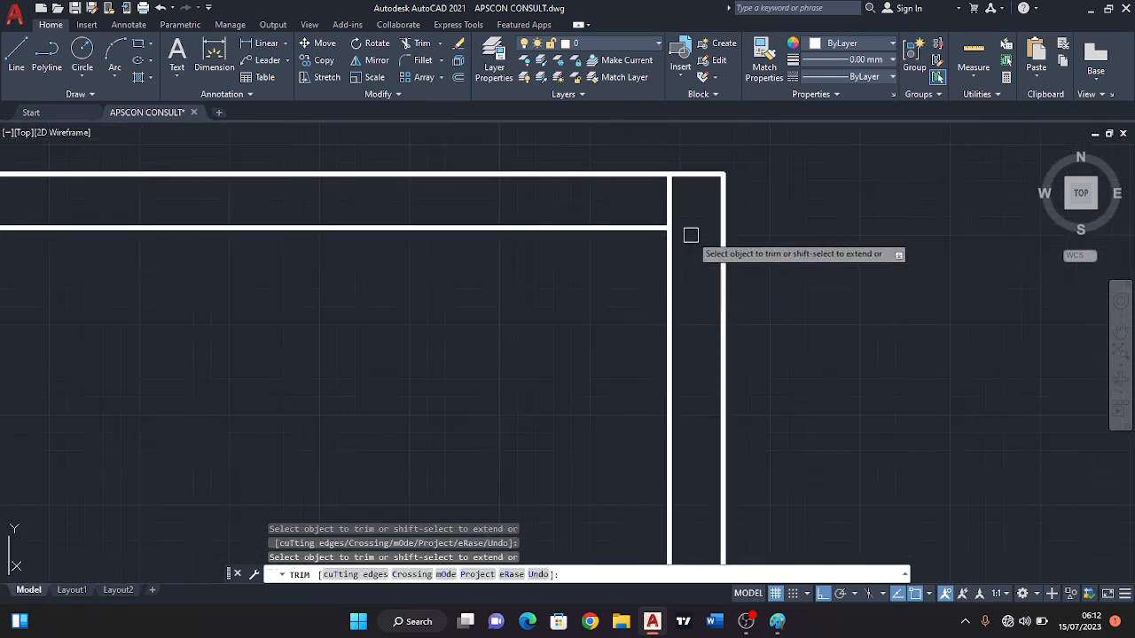
{"action": "scroll", "coordinate": [671, 208], "scroll_direction": "down", "scroll_amount": 5}
{"action": "scroll", "coordinate": [479, 355], "scroll_direction": "down", "scroll_amount": 2}
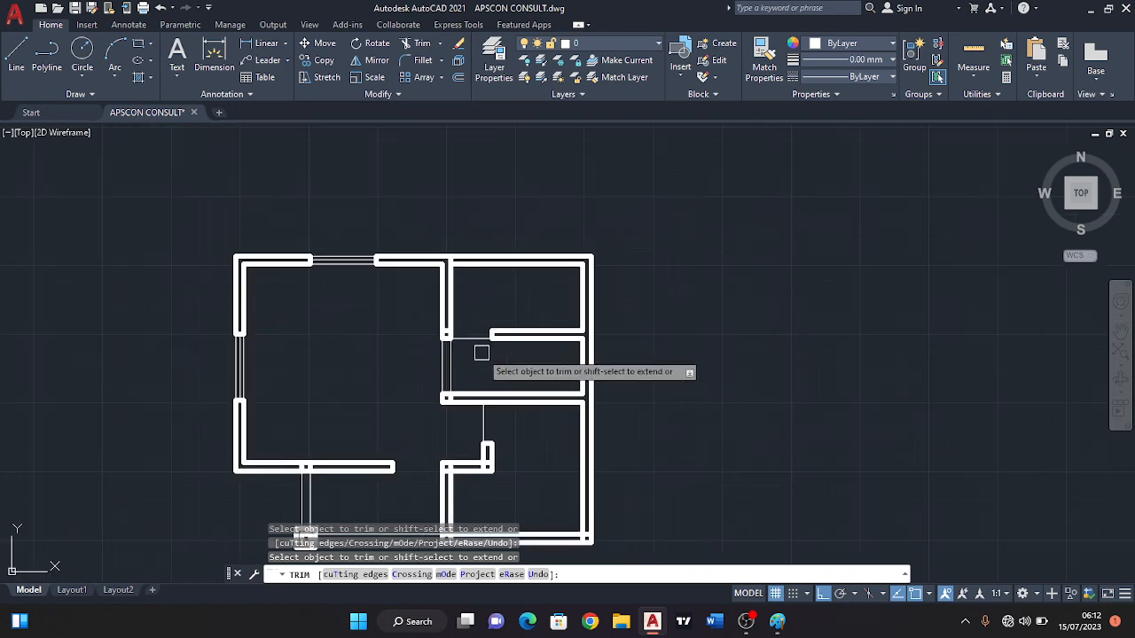
{"action": "middle_click_drag", "start_coordinate": [479, 351], "coordinate": [561, 362]}
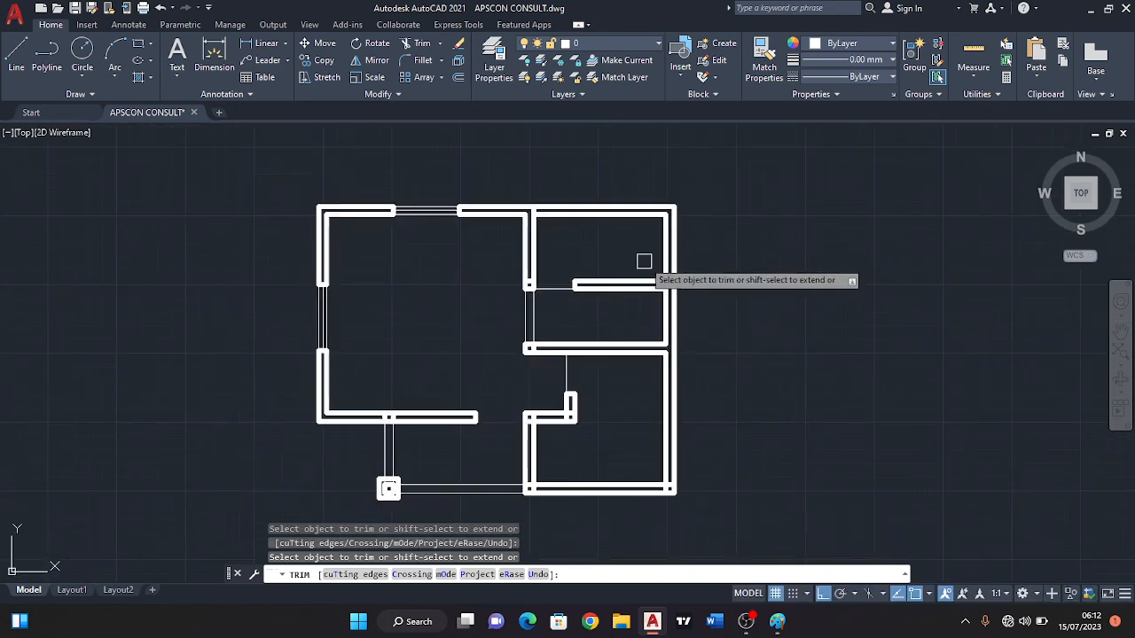
Draw a short line across the right exterior wall at the middle of the upper right-hand room's side.
{"action": "scroll", "coordinate": [645, 262], "scroll_direction": "up", "scroll_amount": 2}
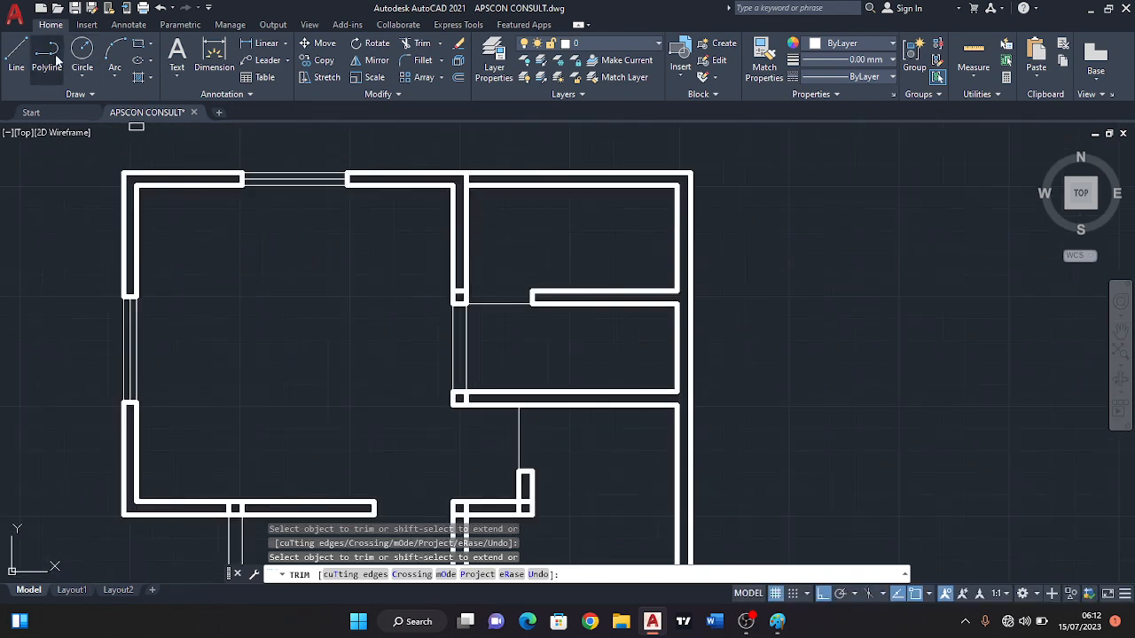
{"action": "left_click", "coordinate": [17, 59]}
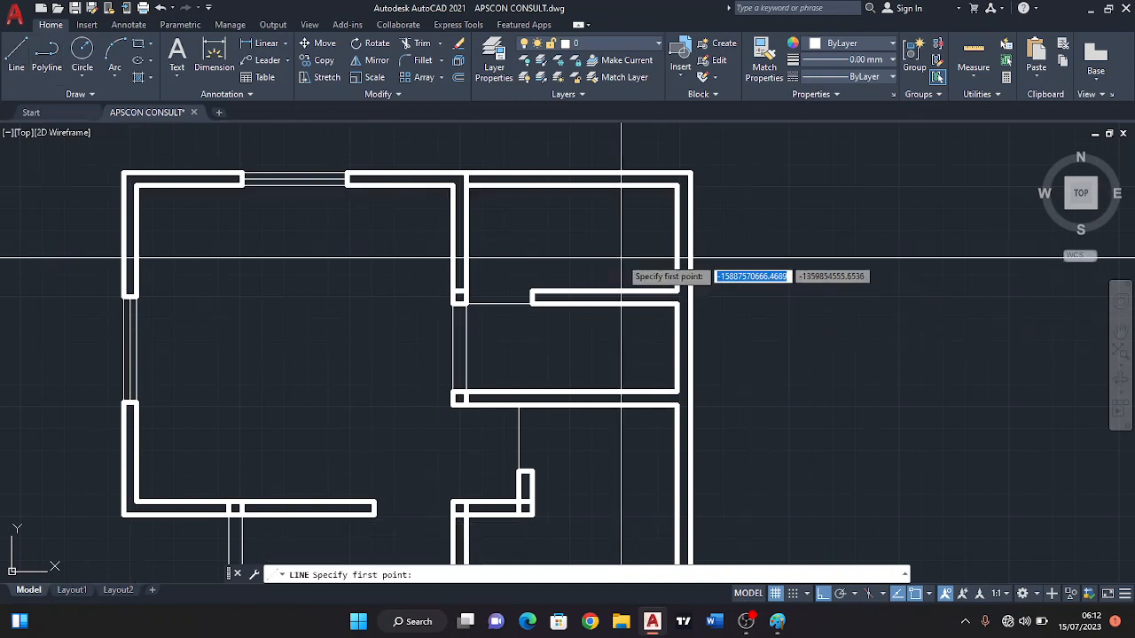
{"action": "left_click", "coordinate": [676, 238]}
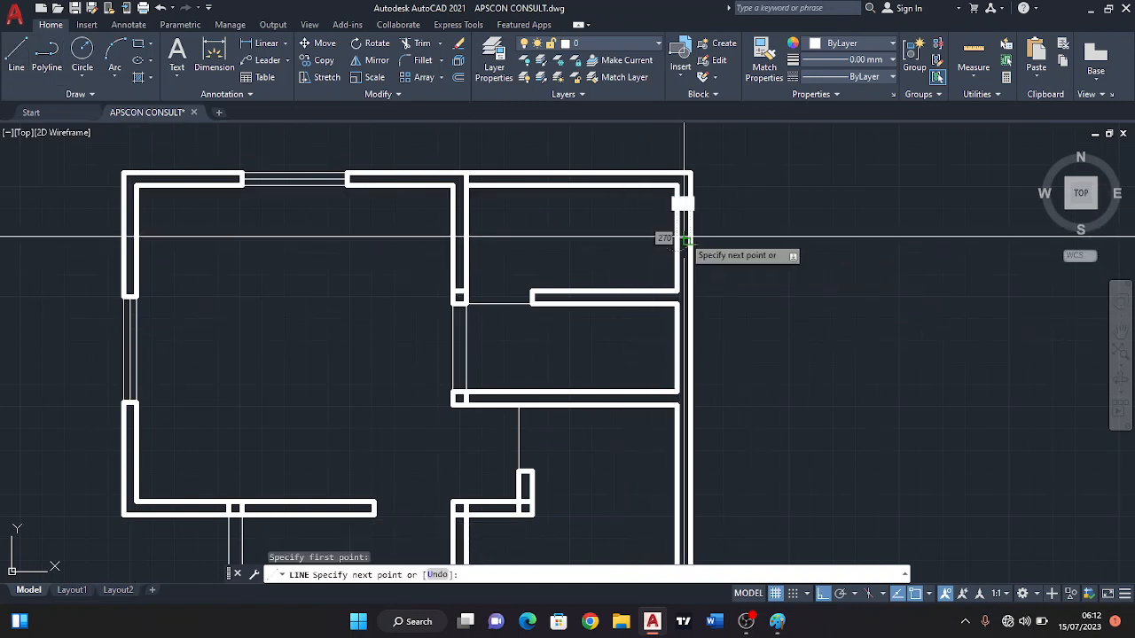
{"action": "key", "text": "Escape"}
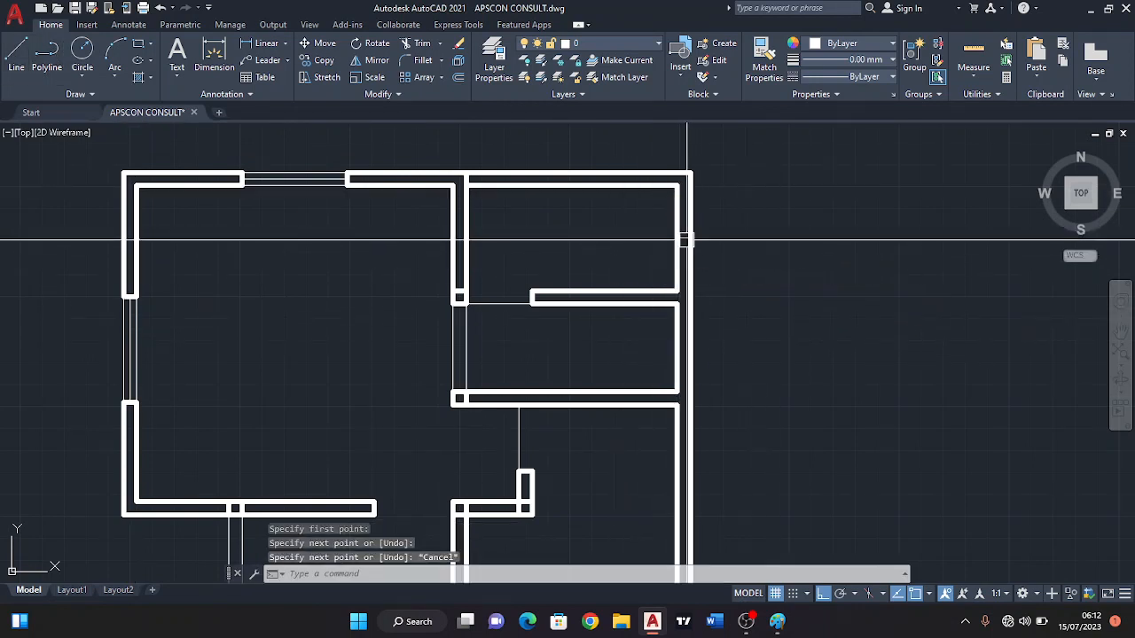
Offset the short line across the upper right-hand room's exterior wall 300 to both sides and erase the original line.
{"action": "left_click", "coordinate": [459, 78]}
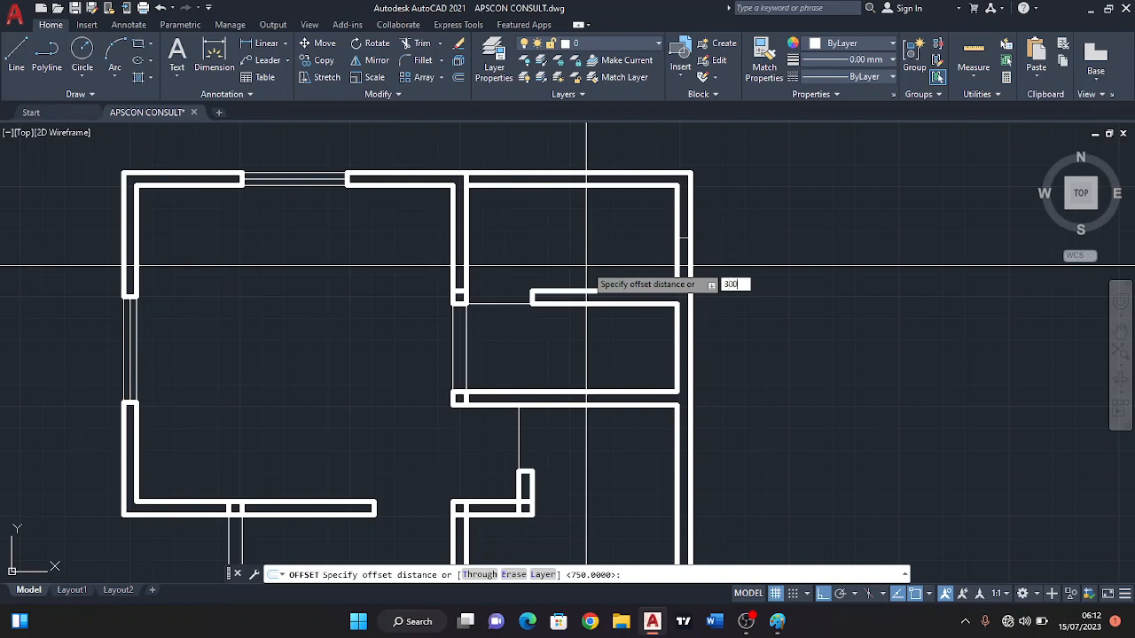
{"action": "key", "text": "Return"}
{"action": "scroll", "coordinate": [683, 227], "scroll_direction": "up", "scroll_amount": 2}
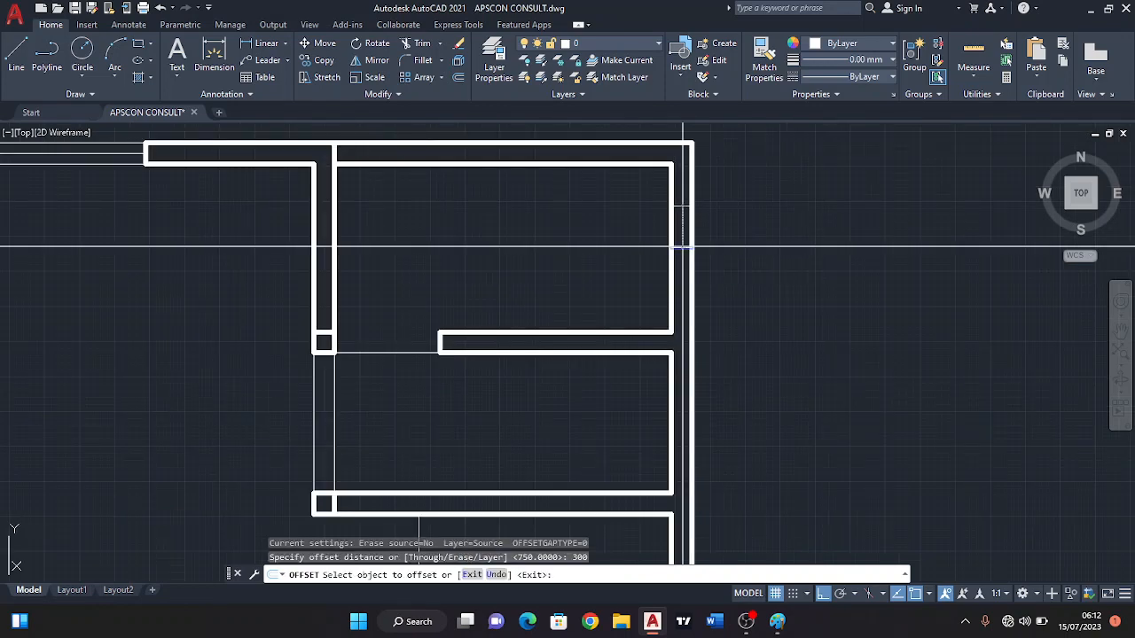
{"action": "left_click", "coordinate": [682, 235]}
{"action": "left_click", "coordinate": [680, 228]}
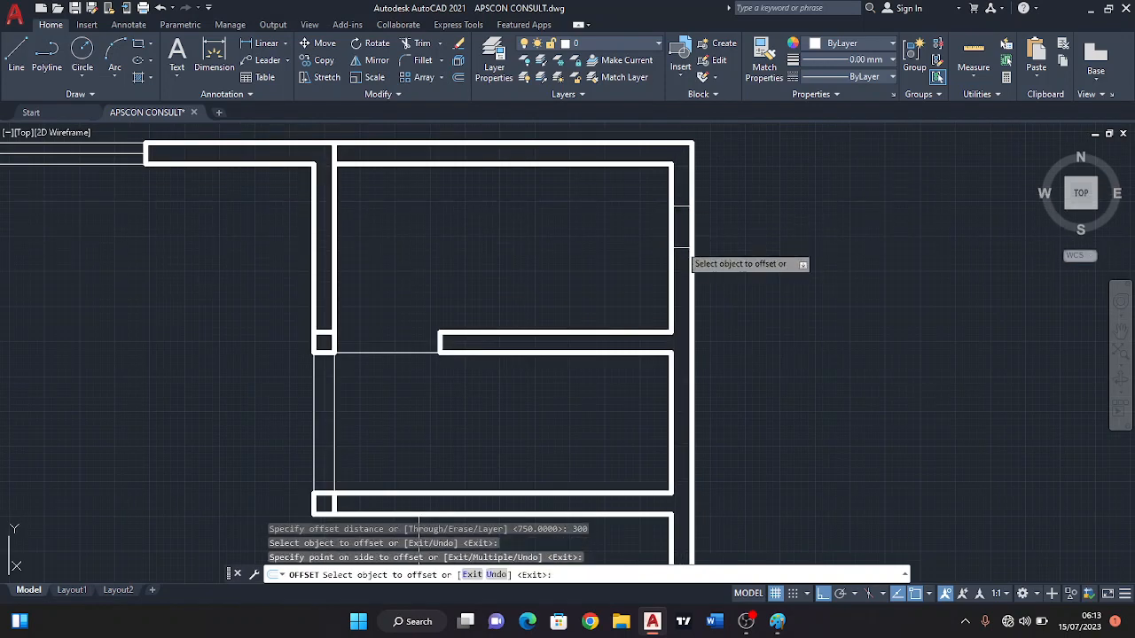
{"action": "key", "text": "Escape"}
{"action": "left_click", "coordinate": [681, 248]}
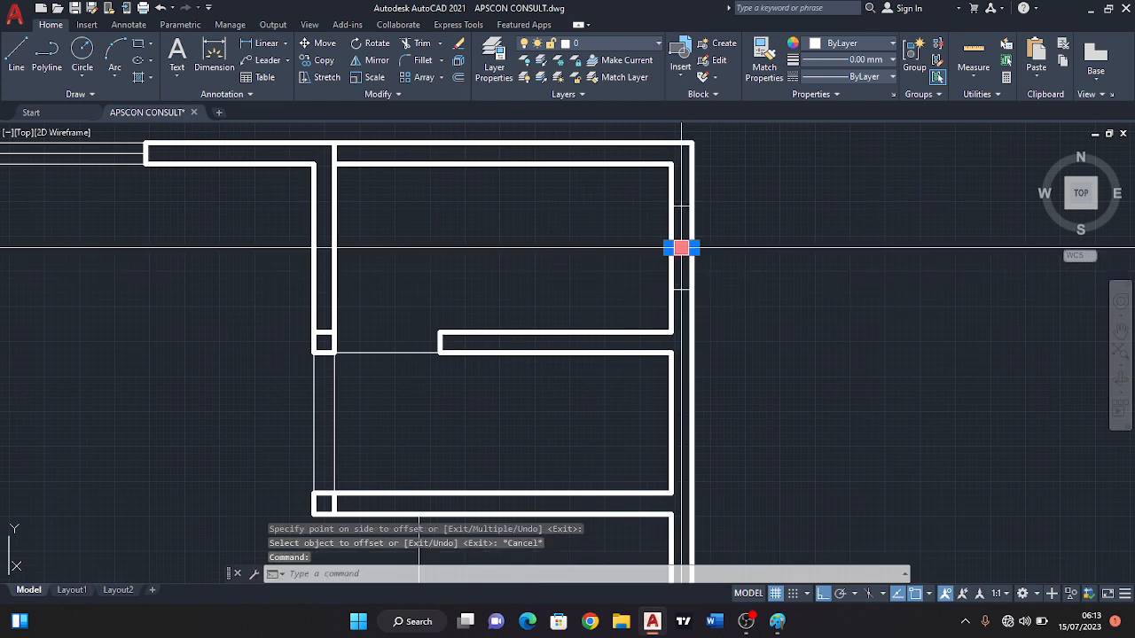
{"action": "key", "text": "Delete"}
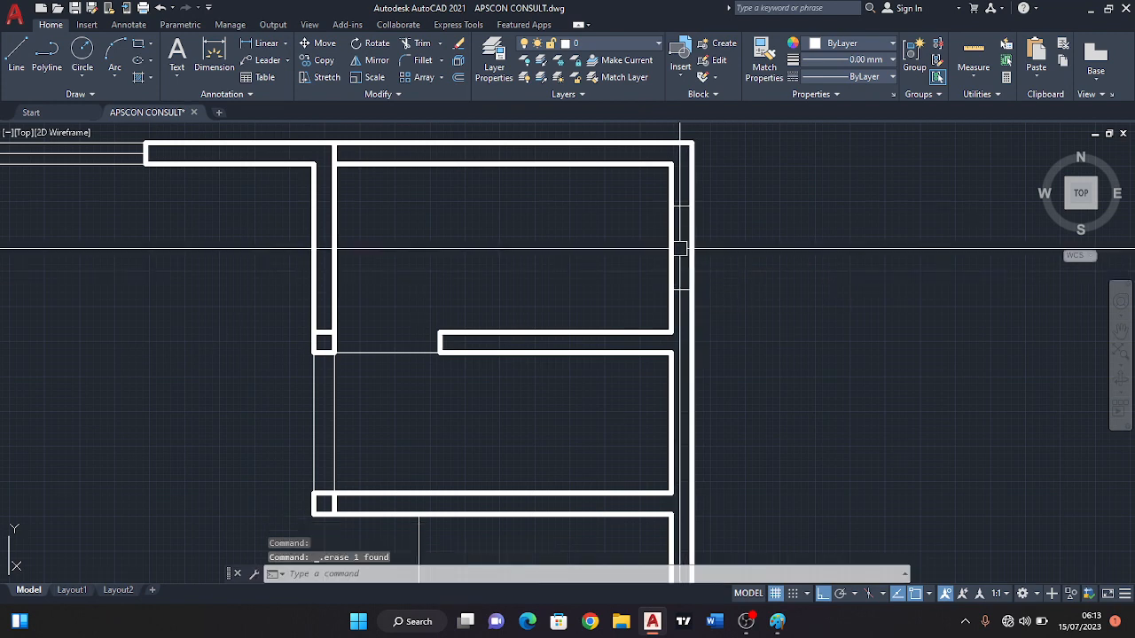
Trim both faces of the right exterior wall between the two offset lines to cut the upper right-hand room's window opening.
{"action": "left_click", "coordinate": [403, 47]}
{"action": "left_click", "coordinate": [658, 253]}
{"action": "left_click", "coordinate": [722, 254]}
{"action": "key", "text": "Return"}
{"action": "key", "text": "Escape"}
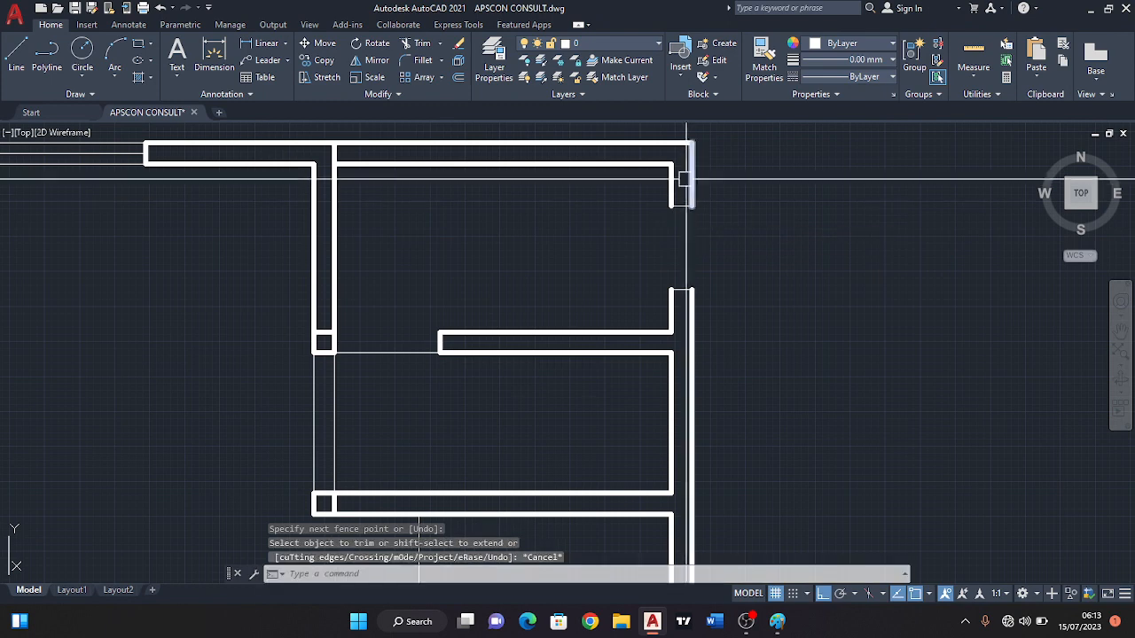
Match the thick wall line's properties onto the two thin lines closing the wall ends at the new window opening.
{"action": "left_click", "coordinate": [692, 183]}
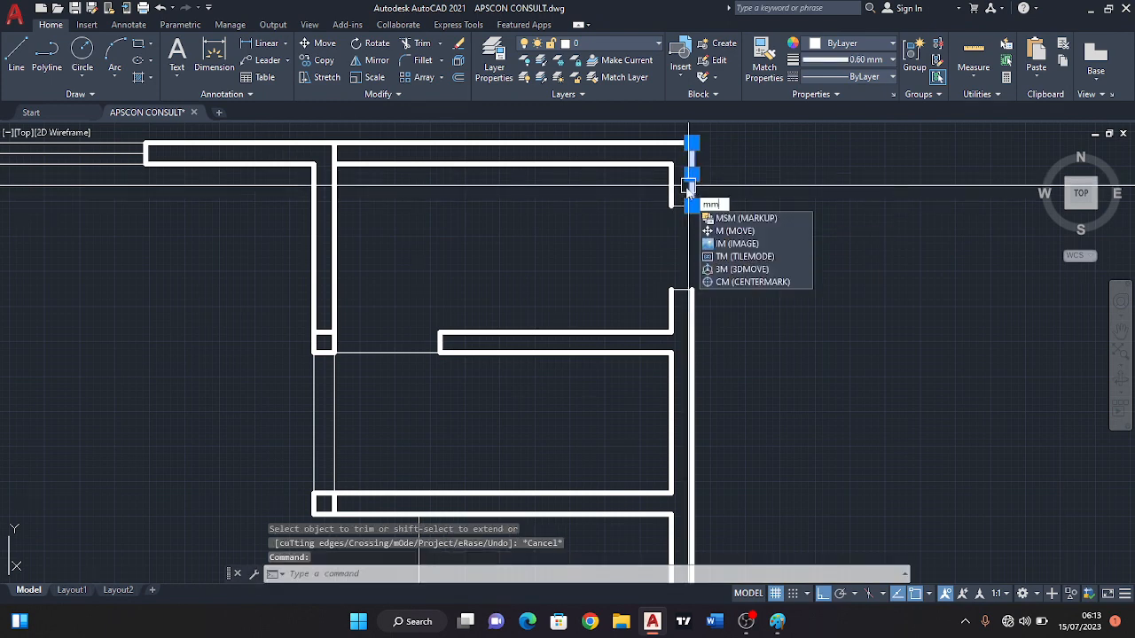
{"action": "key", "text": "BackSpace"}
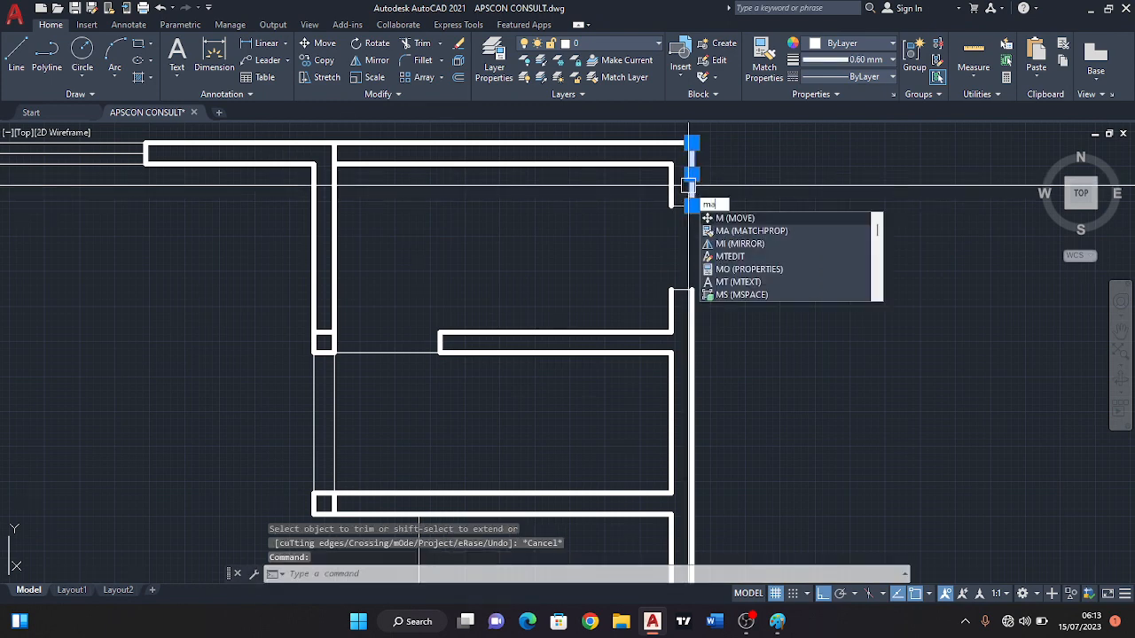
{"action": "key", "text": "Return"}
{"action": "left_click", "coordinate": [719, 314]}
{"action": "left_click", "coordinate": [635, 175]}
{"action": "key", "text": "Escape"}
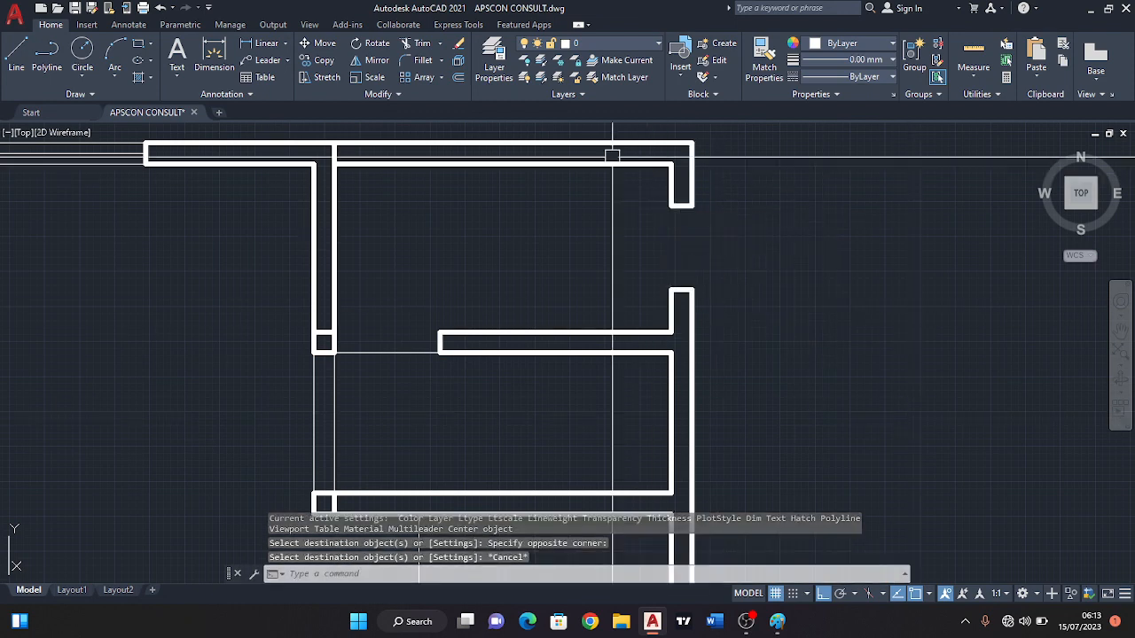
Draw a thin vertical line through the upper right-hand room's window opening between the midpoints of the two wall ends.
{"action": "left_click", "coordinate": [21, 49]}
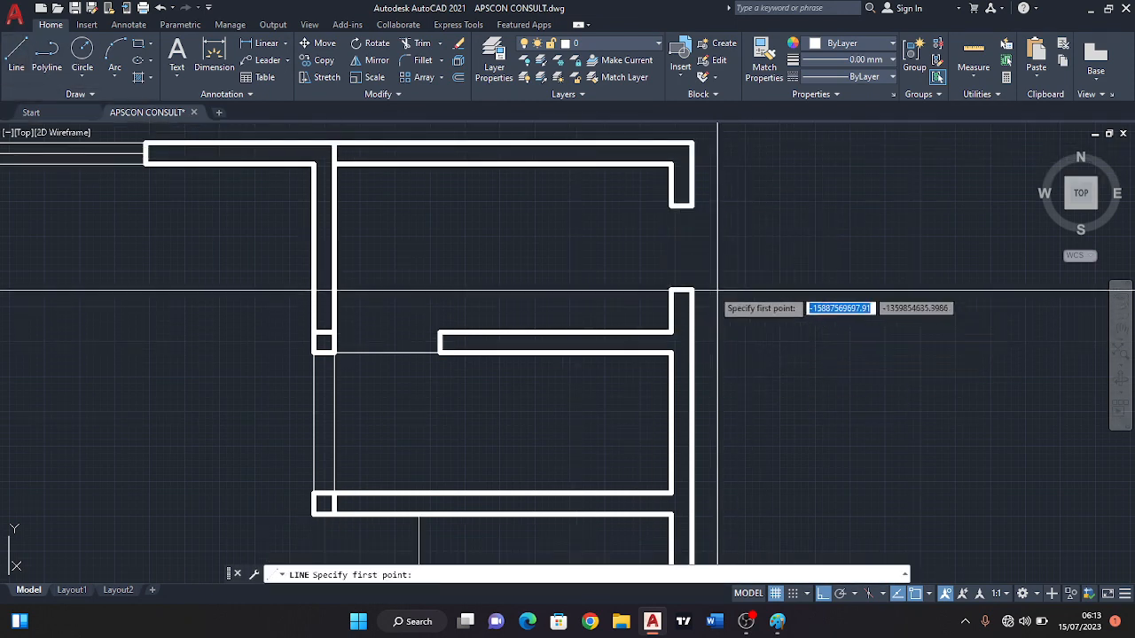
{"action": "scroll", "coordinate": [715, 285], "scroll_direction": "up", "scroll_amount": 2}
{"action": "left_click", "coordinate": [665, 157]}
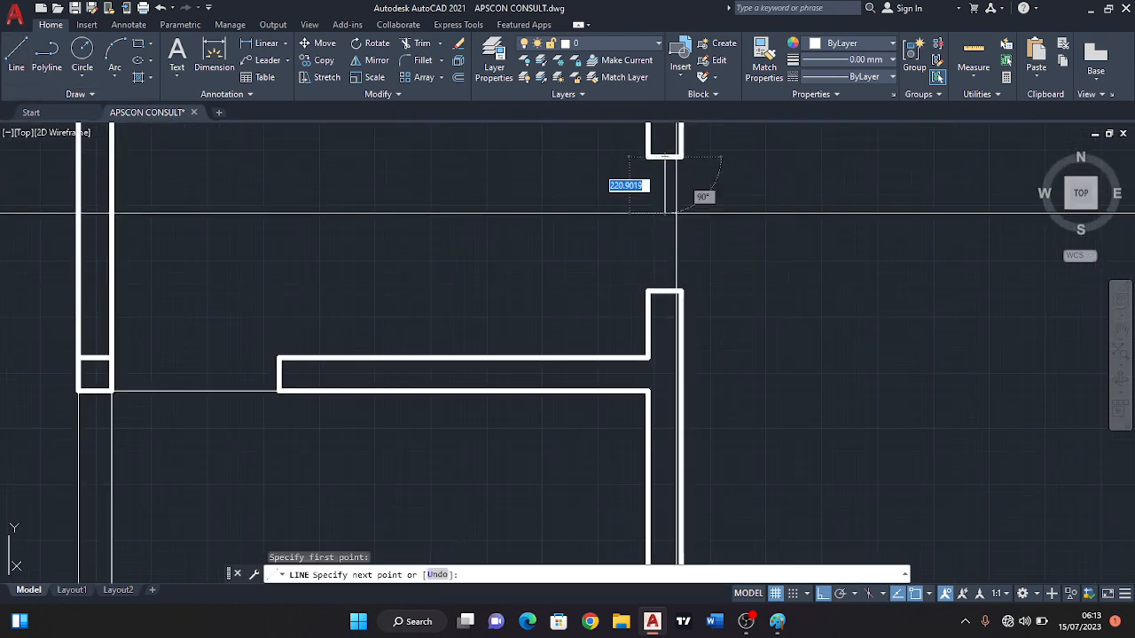
{"action": "left_click", "coordinate": [664, 290]}
{"action": "key", "text": "Return"}
{"action": "key", "text": "Return"}
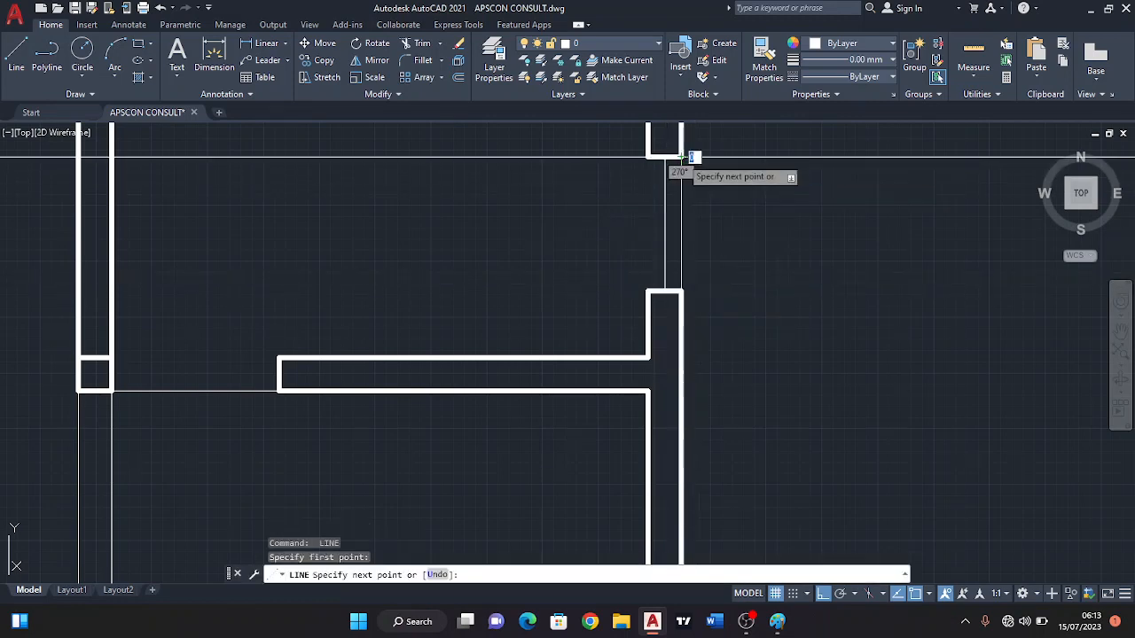
Draw thin lines along the outer and inner wall faces across the upper right-hand room's window opening, joining the wall end corners.
{"action": "left_click", "coordinate": [681, 290]}
{"action": "key", "text": "Return"}
{"action": "key", "text": "Return"}
{"action": "left_click", "coordinate": [647, 157]}
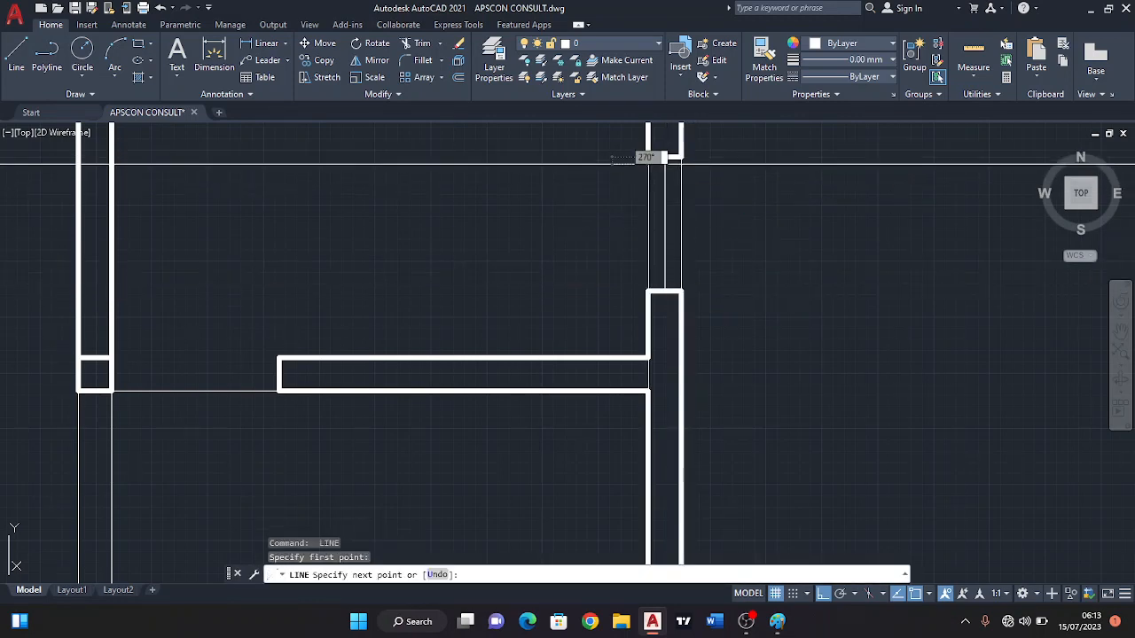
{"action": "left_click", "coordinate": [648, 290]}
{"action": "key", "text": "Return"}
{"action": "scroll", "coordinate": [591, 269], "scroll_direction": "down", "scroll_amount": 3}
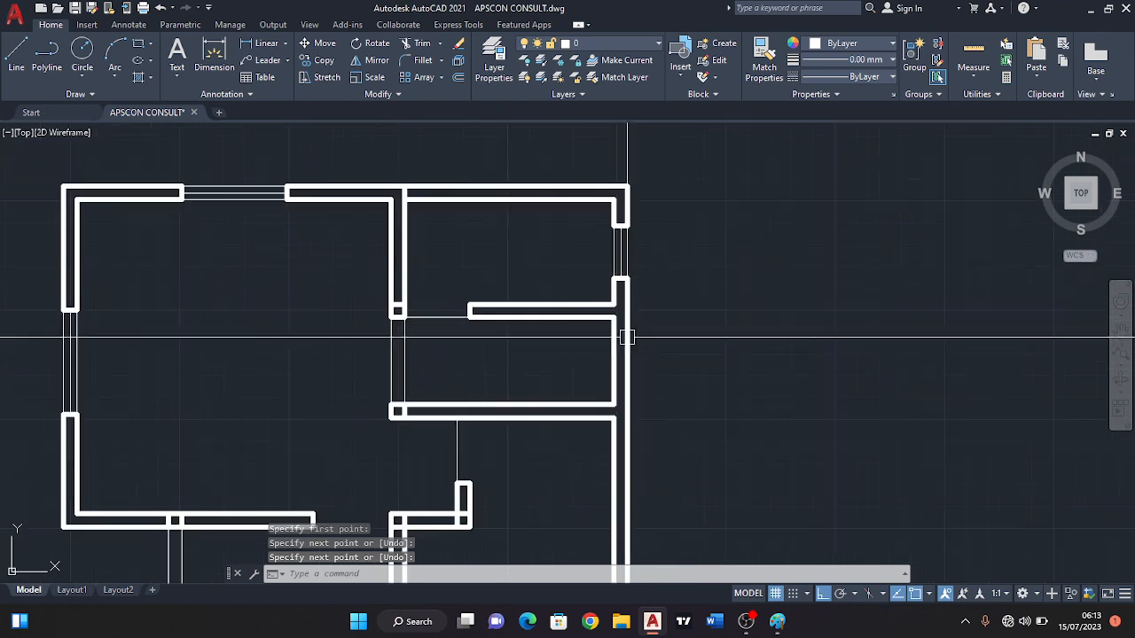
Draw a short line across the right exterior wall at the middle of the middle right-hand room's side.
{"action": "scroll", "coordinate": [638, 301], "scroll_direction": "up", "scroll_amount": 4}
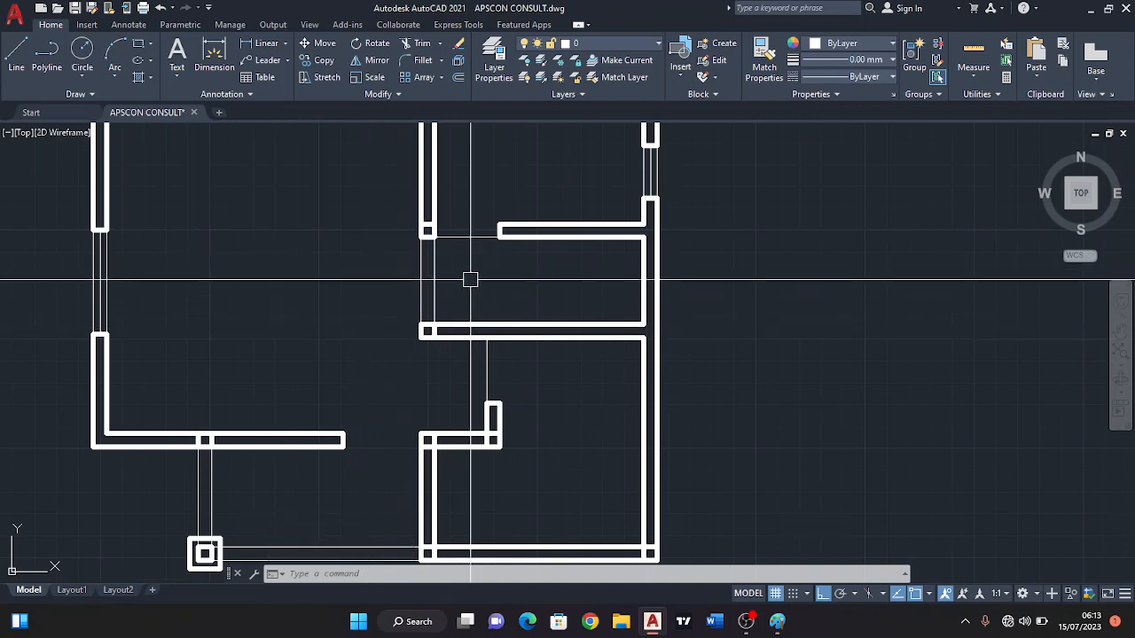
{"action": "scroll", "coordinate": [458, 263], "scroll_direction": "down", "scroll_amount": 2}
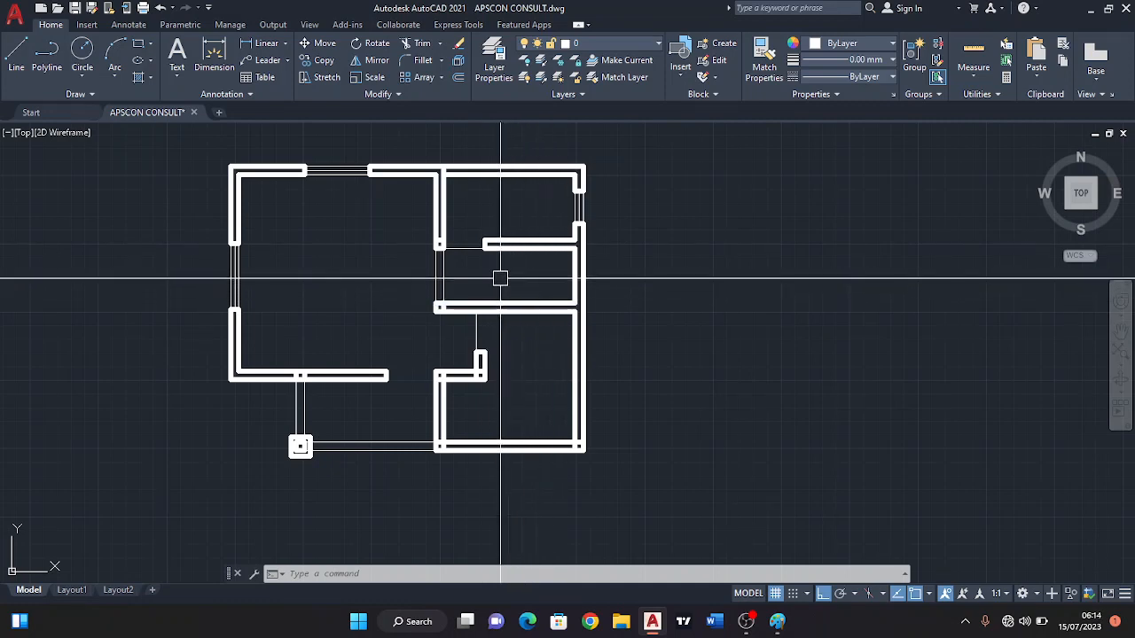
{"action": "left_click", "coordinate": [18, 55]}
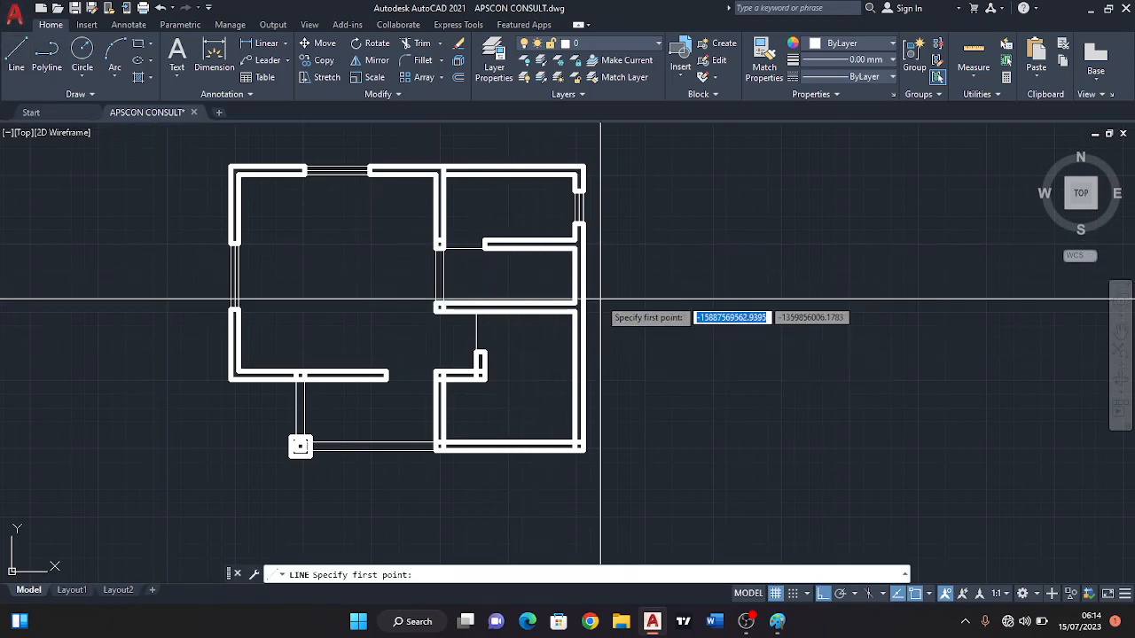
{"action": "scroll", "coordinate": [595, 317], "scroll_direction": "up", "scroll_amount": 2}
{"action": "left_click", "coordinate": [559, 261]}
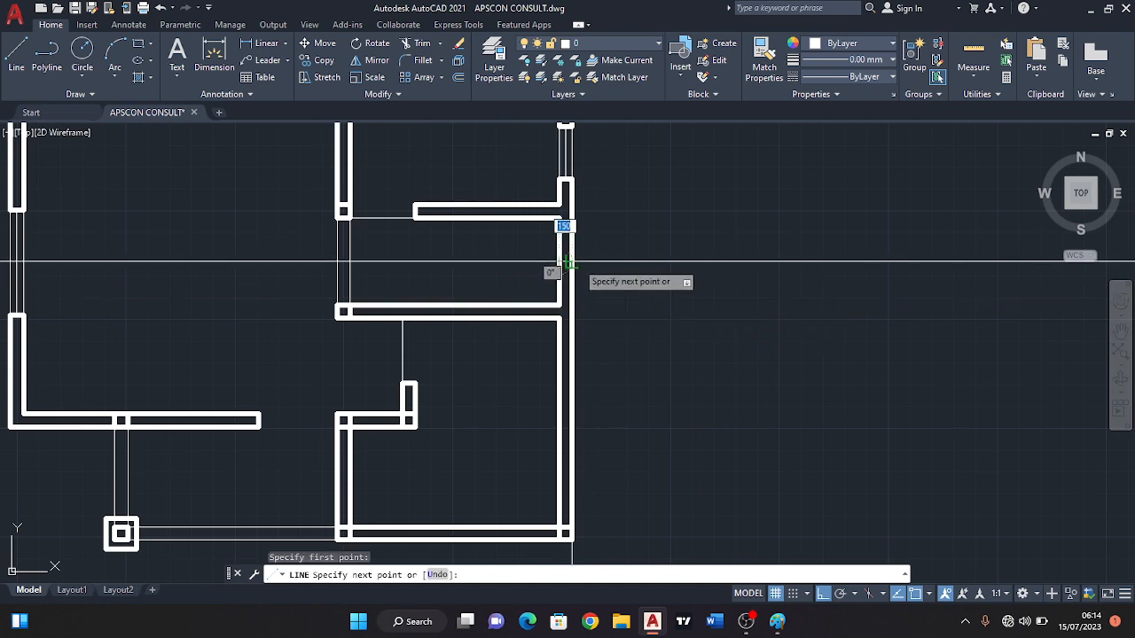
{"action": "left_click", "coordinate": [572, 184]}
{"action": "key", "text": "Escape"}
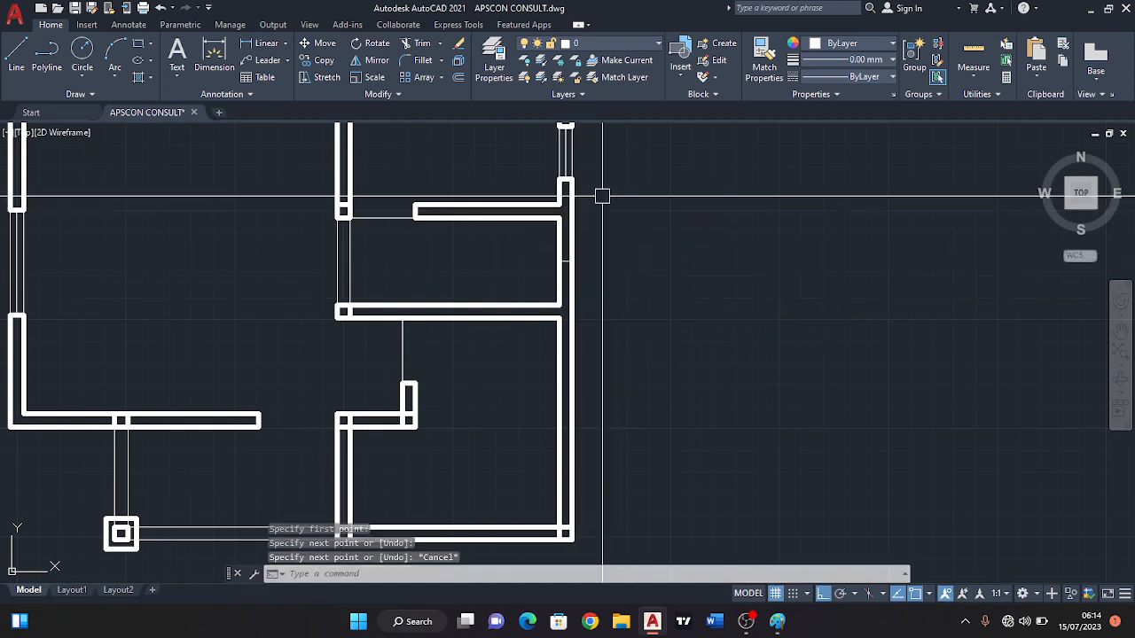
Try offsetting the short line across the middle right-hand room's exterior wall 600 upward and erase the copy.
{"action": "left_click", "coordinate": [457, 78]}
{"action": "type", "text": "6"}
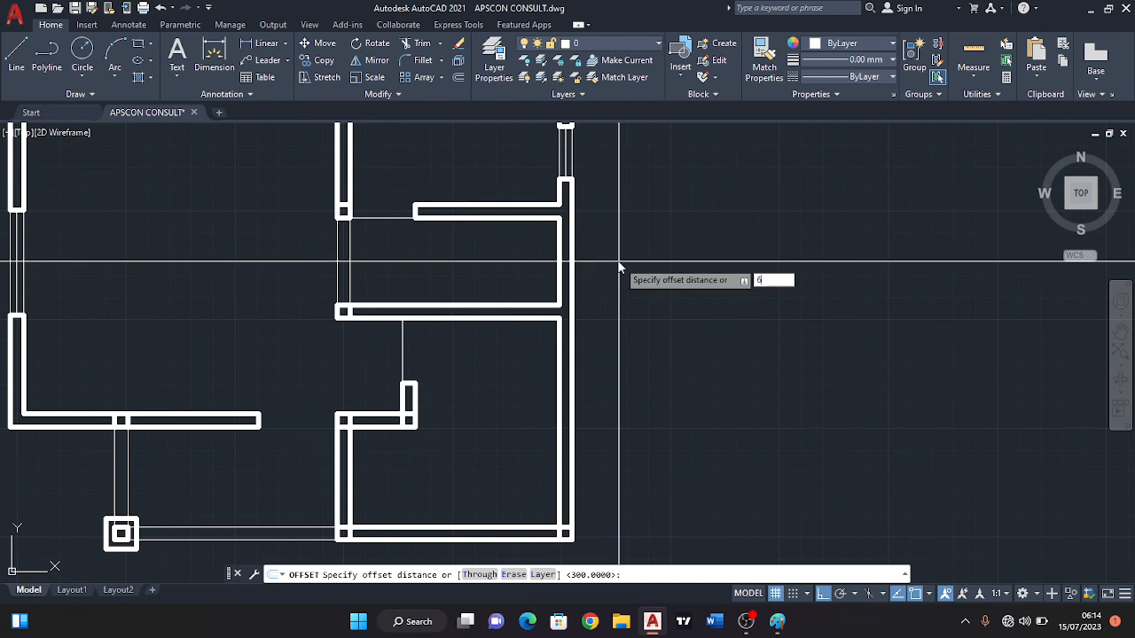
{"action": "type", "text": "00"}
{"action": "key", "text": "Return"}
{"action": "scroll", "coordinate": [580, 274], "scroll_direction": "up", "scroll_amount": 3}
{"action": "left_click", "coordinate": [567, 240]}
{"action": "left_click", "coordinate": [572, 244]}
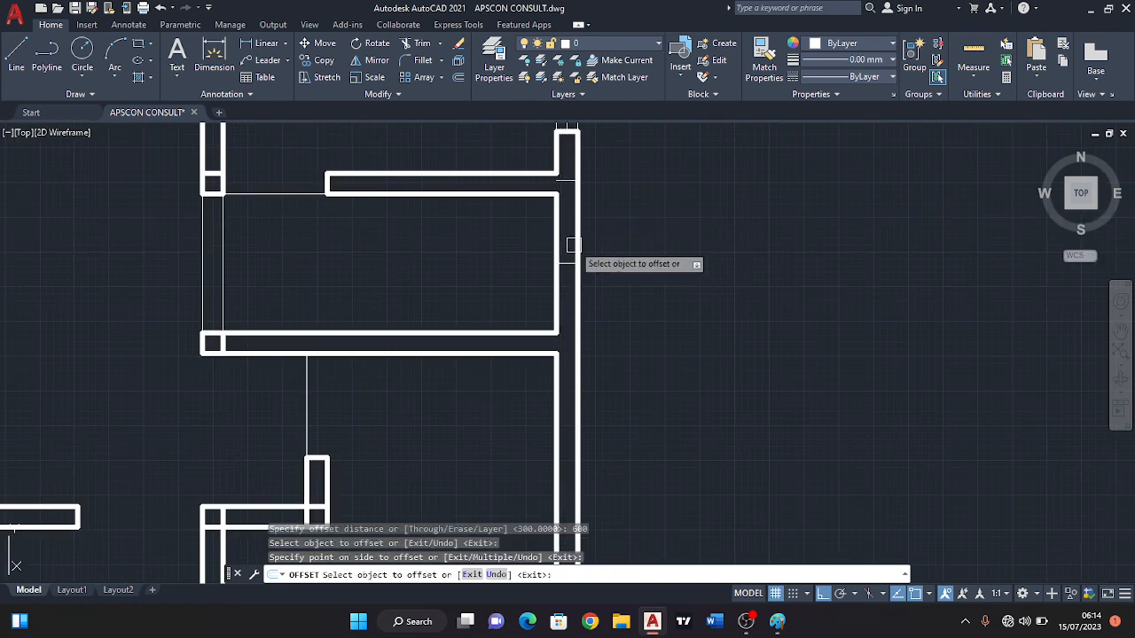
{"action": "key", "text": "Escape"}
{"action": "left_click", "coordinate": [566, 180]}
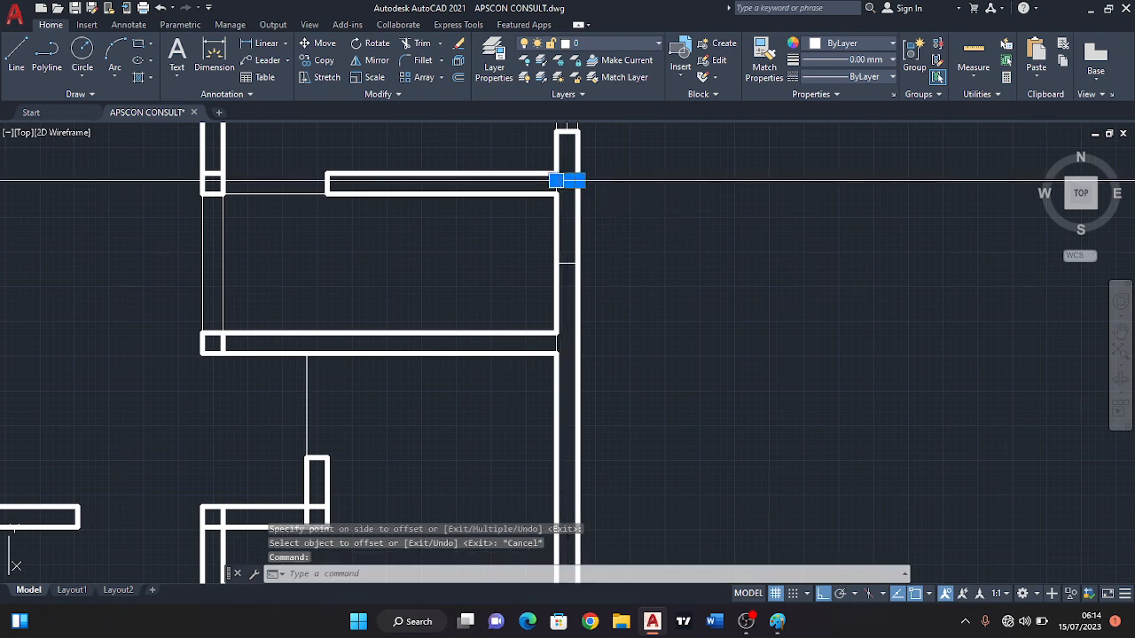
{"action": "left_click", "coordinate": [458, 46]}
{"action": "scroll", "coordinate": [537, 237], "scroll_direction": "down", "scroll_amount": 2}
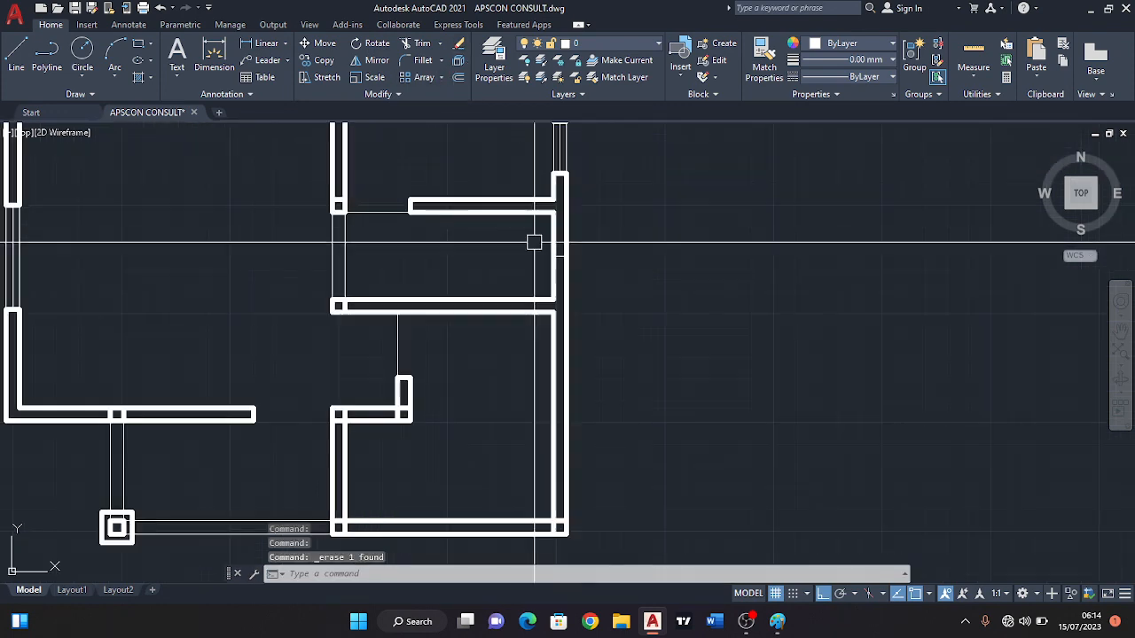
{"action": "middle_click_drag", "start_coordinate": [535, 240], "coordinate": [567, 221]}
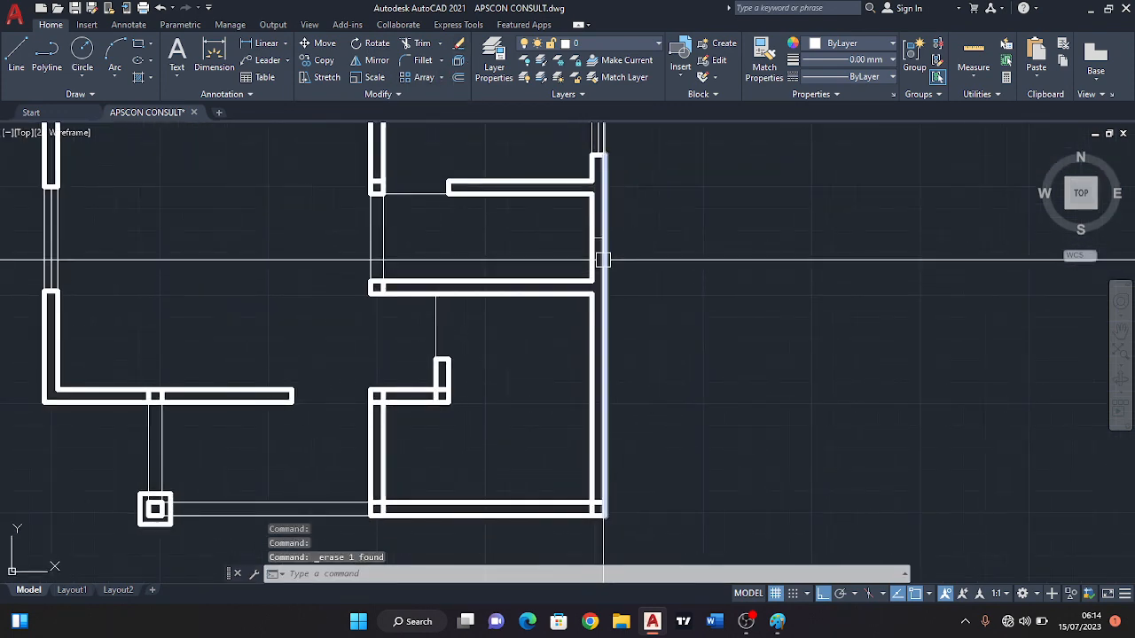
{"action": "scroll", "coordinate": [603, 259], "scroll_direction": "up", "scroll_amount": 2}
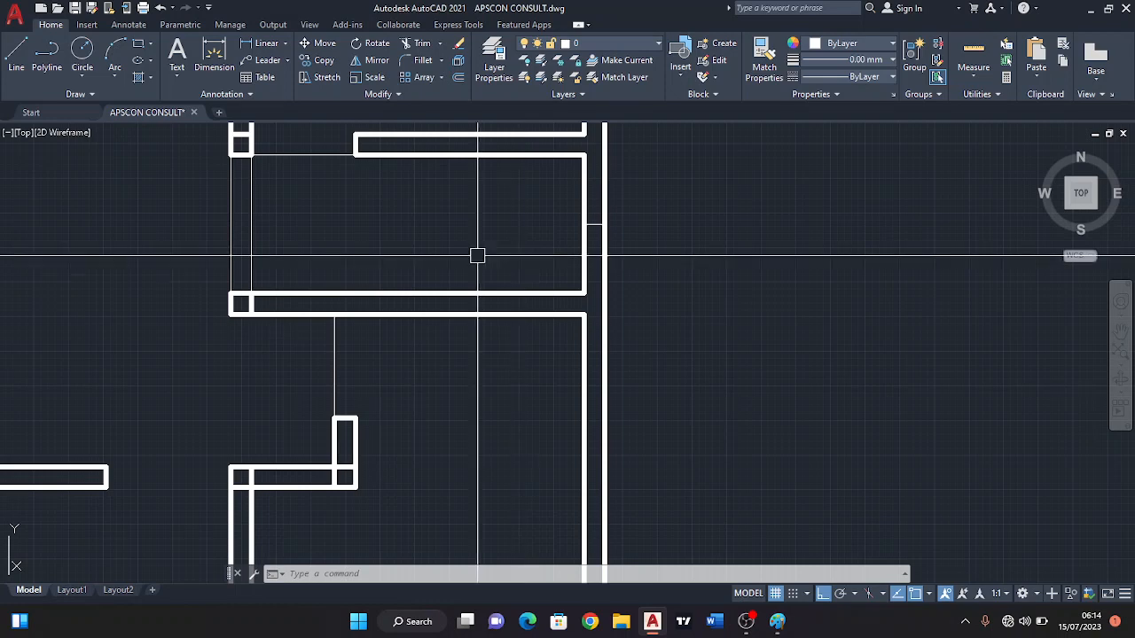
{"action": "scroll", "coordinate": [465, 248], "scroll_direction": "down", "scroll_amount": 2}
{"action": "middle_click_drag", "start_coordinate": [453, 240], "coordinate": [603, 258]}
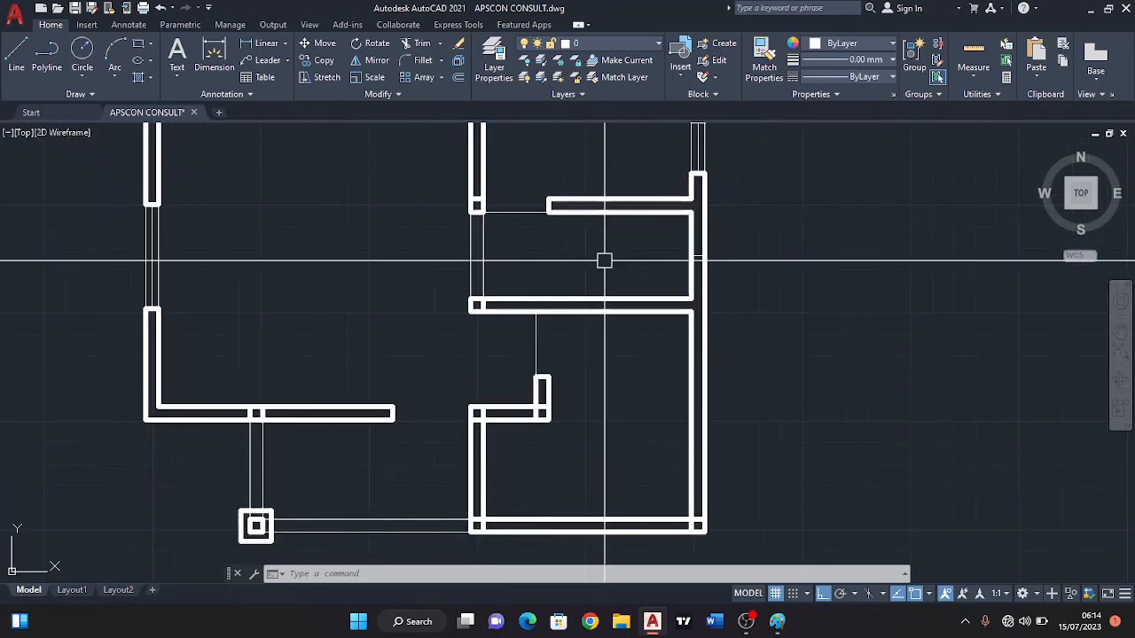
{"action": "scroll", "coordinate": [717, 256], "scroll_direction": "up", "scroll_amount": 2}
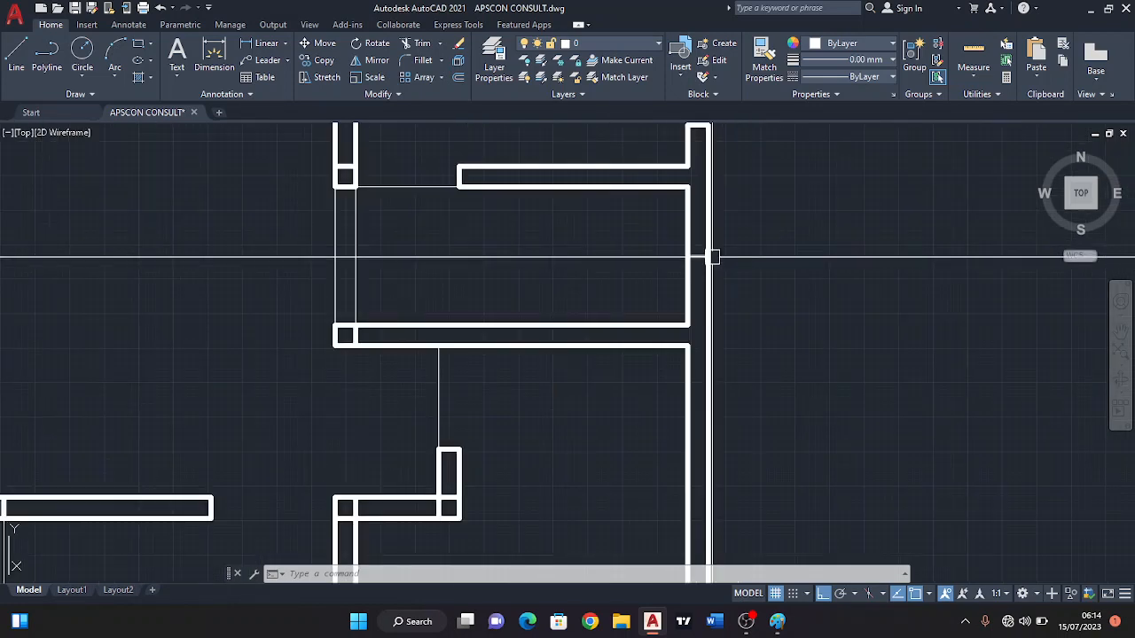
{"action": "scroll", "coordinate": [710, 257], "scroll_direction": "down", "scroll_amount": 2}
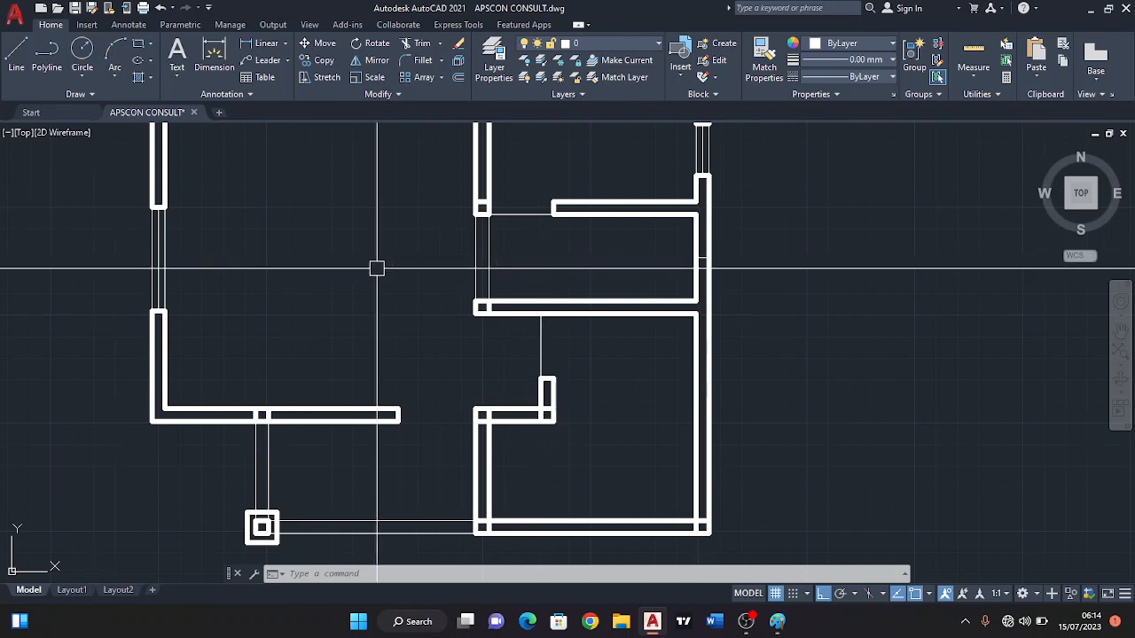
Erase the short line across the right exterior wall at the middle right-hand room.
{"action": "scroll", "coordinate": [726, 273], "scroll_direction": "up", "scroll_amount": 2}
{"action": "scroll", "coordinate": [689, 248], "scroll_direction": "up", "scroll_amount": 3}
{"action": "left_click", "coordinate": [646, 242]}
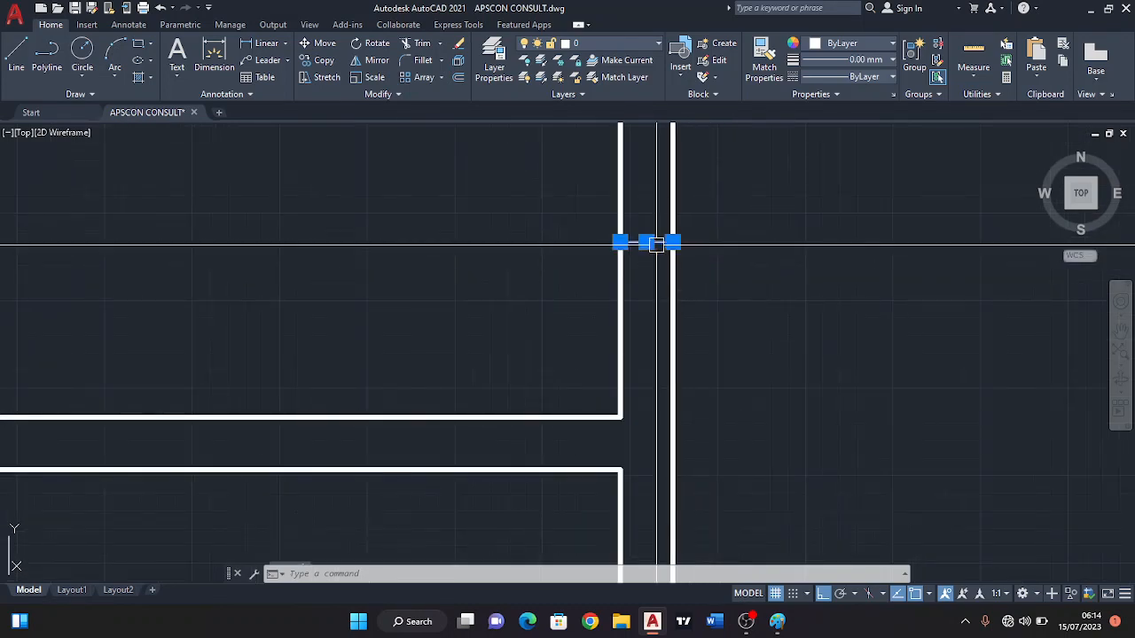
{"action": "left_click", "coordinate": [458, 42]}
{"action": "scroll", "coordinate": [585, 195], "scroll_direction": "down", "scroll_amount": 4}
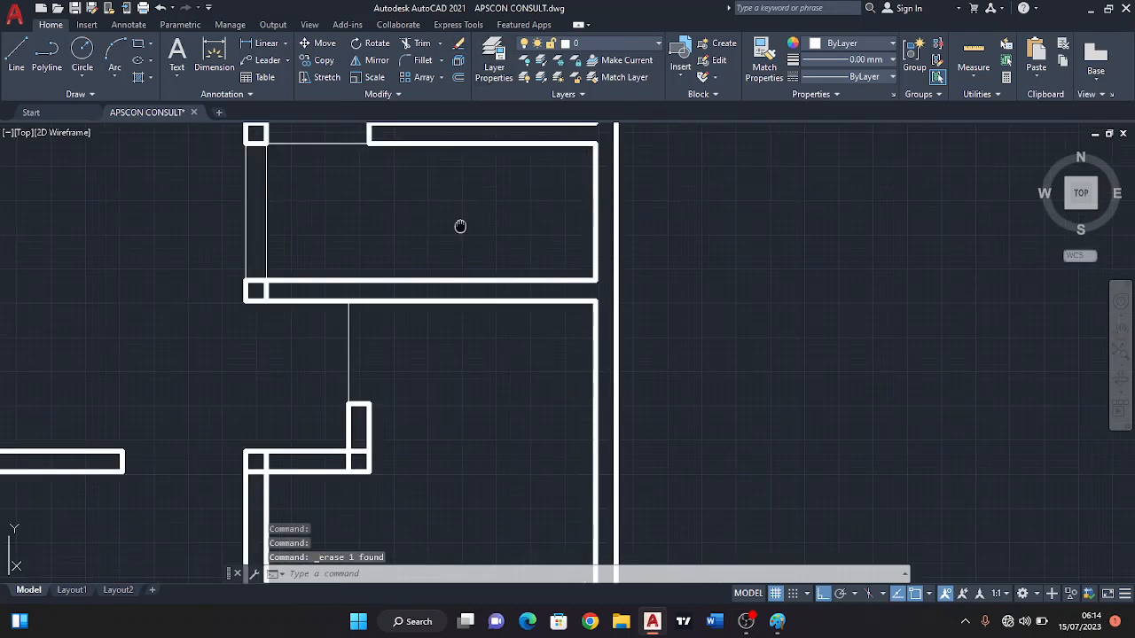
{"action": "middle_click_drag", "start_coordinate": [459, 228], "coordinate": [674, 252]}
{"action": "scroll", "coordinate": [675, 252], "scroll_direction": "down", "scroll_amount": 2}
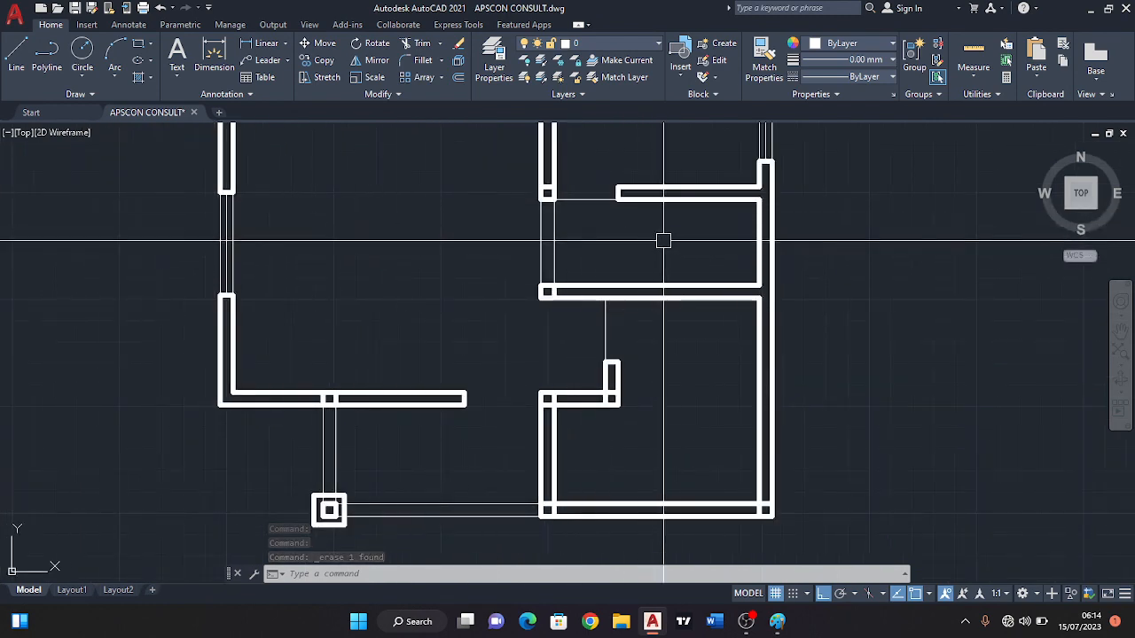
{"action": "scroll", "coordinate": [703, 247], "scroll_direction": "down", "scroll_amount": 2}
{"action": "scroll", "coordinate": [722, 233], "scroll_direction": "up", "scroll_amount": 2}
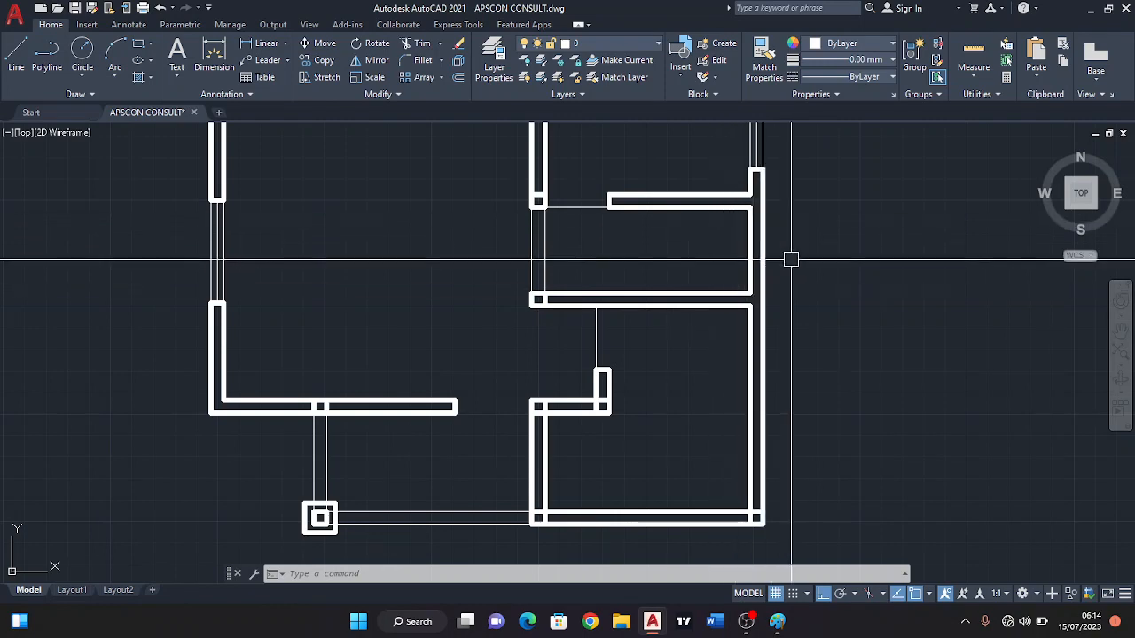
{"action": "scroll", "coordinate": [798, 279], "scroll_direction": "down", "scroll_amount": 2}
{"action": "middle_click_drag", "start_coordinate": [740, 339], "coordinate": [714, 289]}
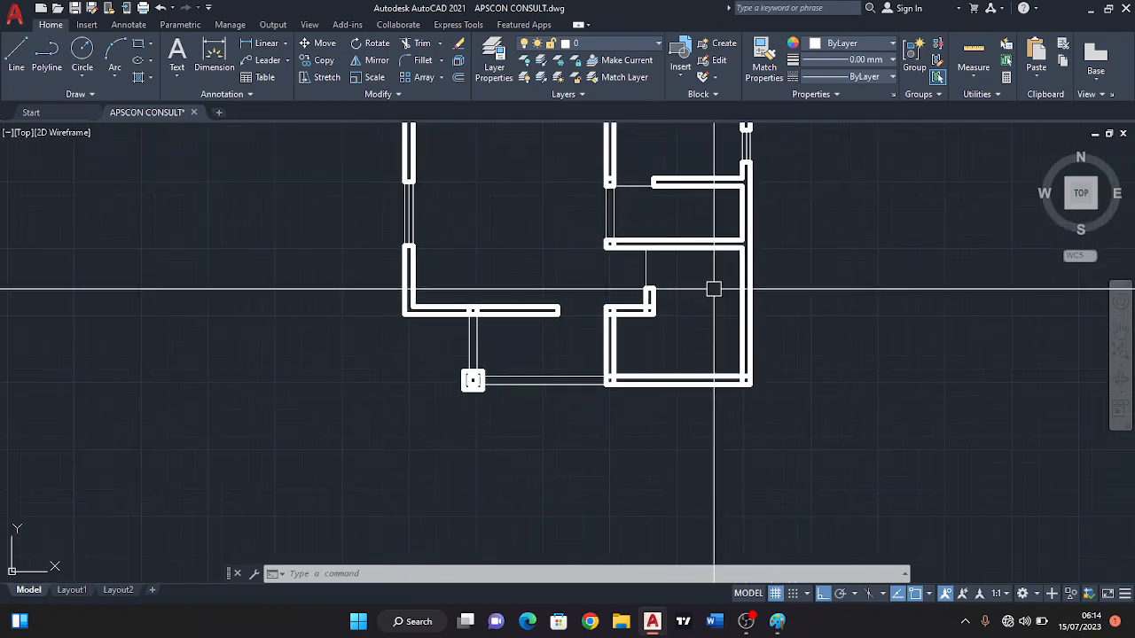
{"action": "middle_click_drag", "start_coordinate": [628, 262], "coordinate": [609, 226]}
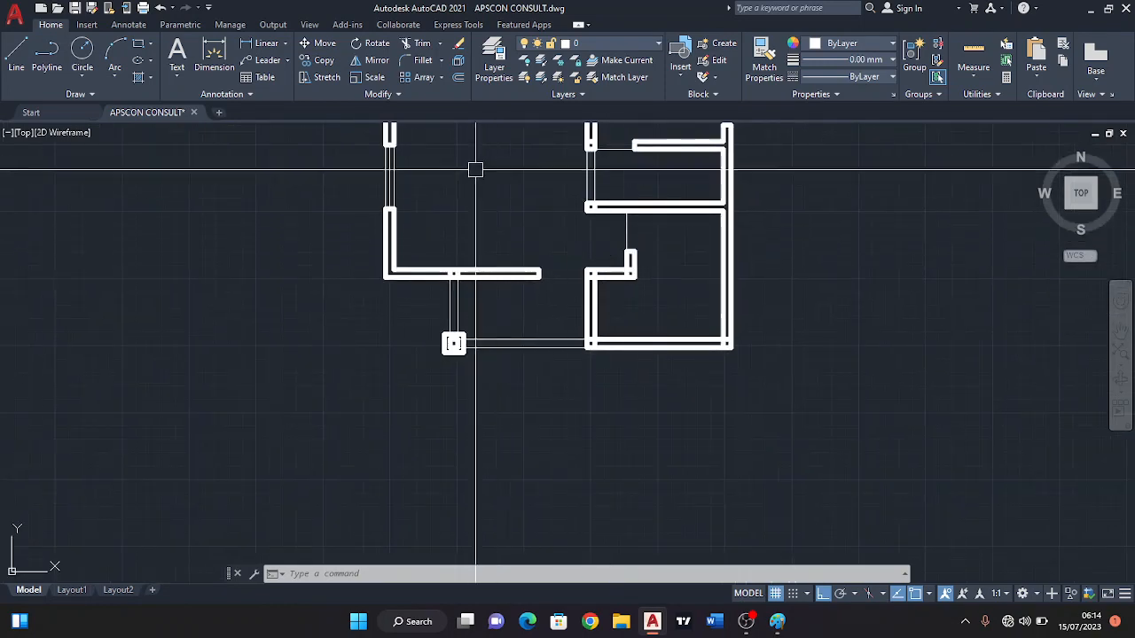
{"action": "mouse_move", "coordinate": [516, 235]}
{"action": "middle_mouse_down"}
{"action": "mouse_move", "coordinate": [565, 309]}
{"action": "mouse_move", "coordinate": [554, 278]}
{"action": "middle_mouse_up"}
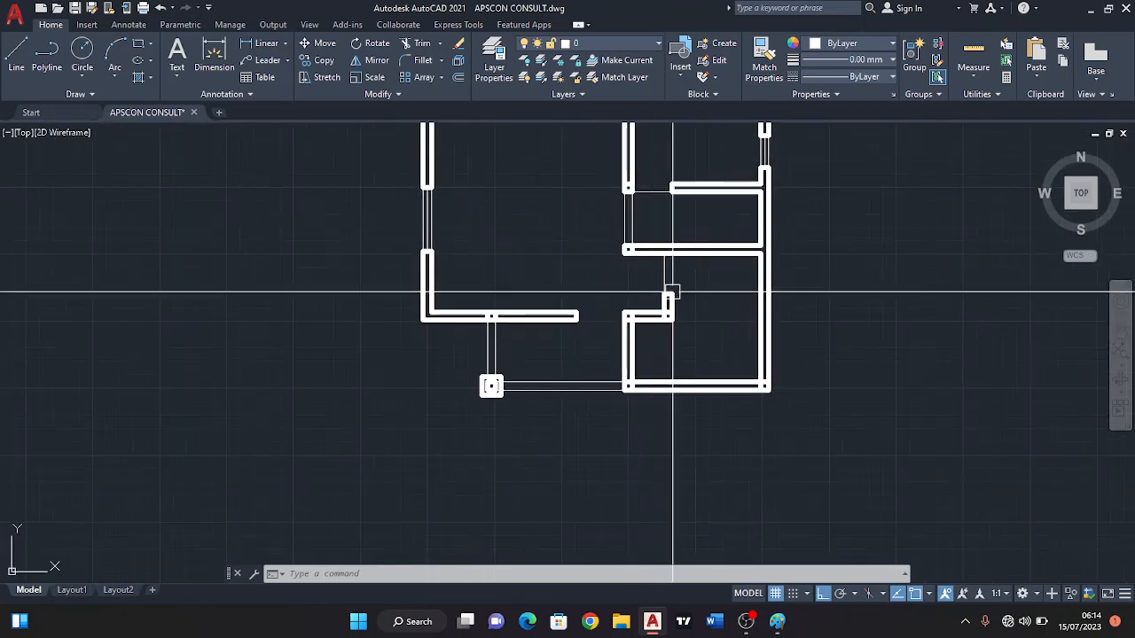
{"action": "middle_click_drag", "start_coordinate": [648, 279], "coordinate": [658, 269]}
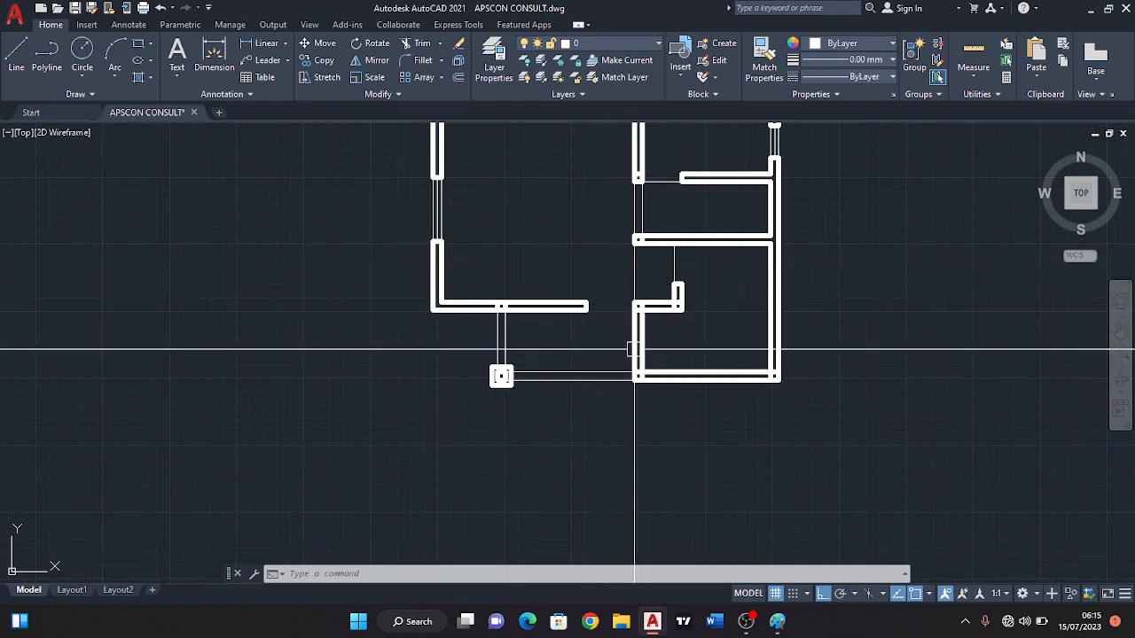
{"action": "scroll", "coordinate": [705, 344], "scroll_direction": "up", "scroll_amount": 2}
{"action": "scroll", "coordinate": [692, 324], "scroll_direction": "down", "scroll_amount": 2}
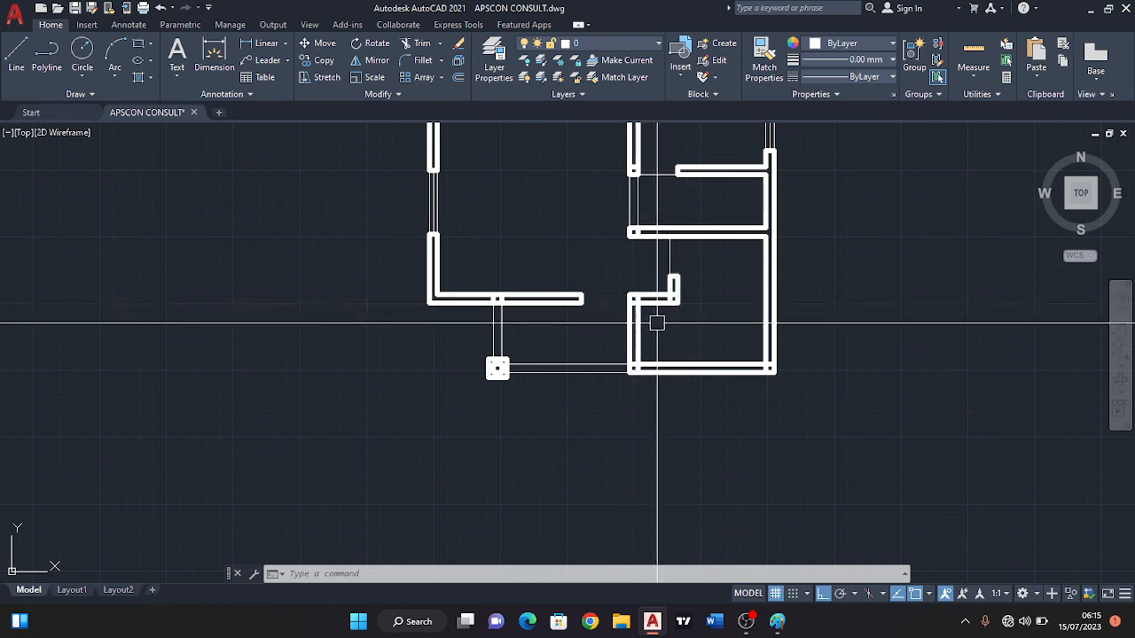
{"action": "scroll", "coordinate": [684, 302], "scroll_direction": "up", "scroll_amount": 2}
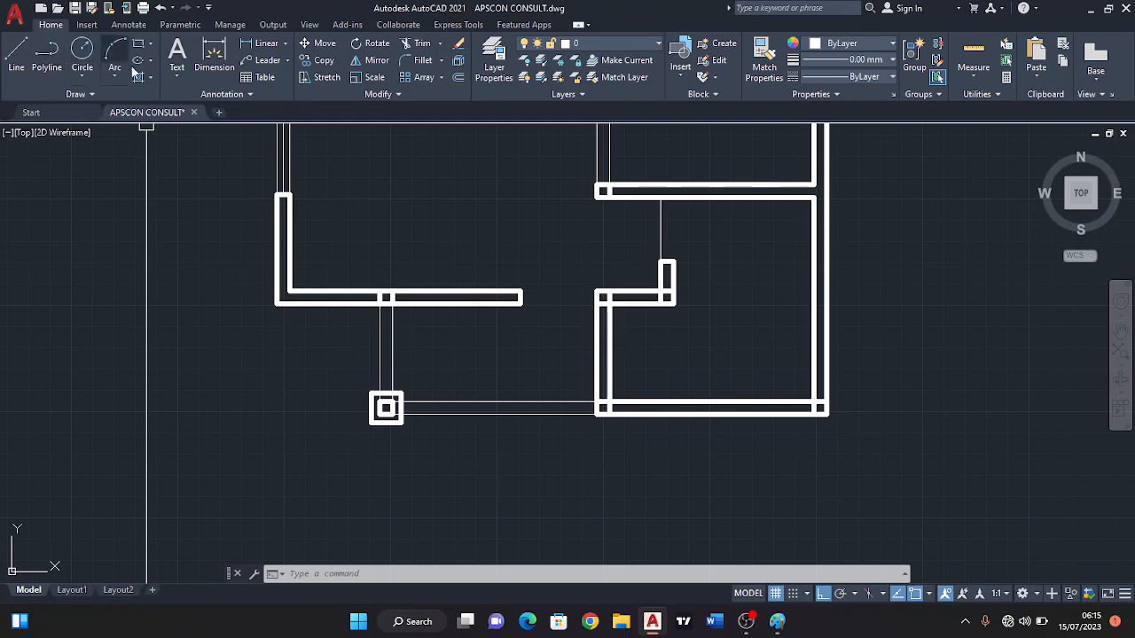
{"action": "mouse_move", "coordinate": [750, 348]}
{"action": "left_mouse_down"}
{"action": "mouse_move", "coordinate": [721, 240]}
{"action": "mouse_move", "coordinate": [657, 223]}
{"action": "mouse_move", "coordinate": [588, 243]}
{"action": "mouse_move", "coordinate": [478, 434]}
{"action": "mouse_move", "coordinate": [335, 450]}
{"action": "mouse_move", "coordinate": [189, 398]}
{"action": "mouse_move", "coordinate": [177, 440]}
{"action": "left_mouse_up"}
{"action": "left_click", "coordinate": [177, 440]}
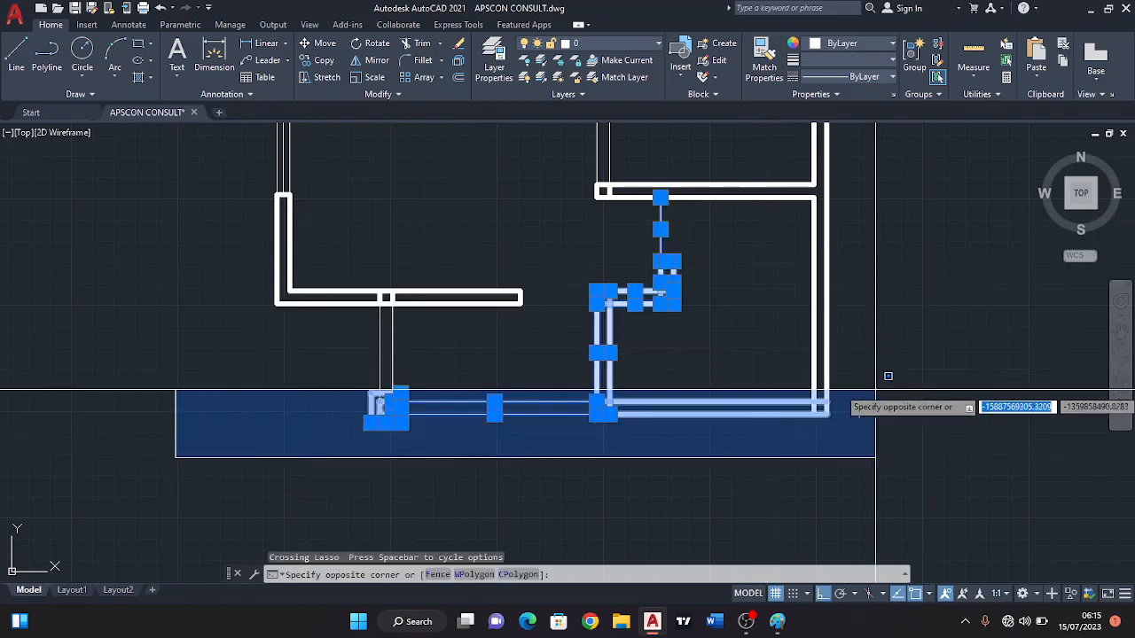
{"action": "key", "text": "Escape"}
{"action": "key", "text": "Escape"}
{"action": "scroll", "coordinate": [710, 299], "scroll_direction": "down", "scroll_amount": 2}
{"action": "scroll", "coordinate": [714, 293], "scroll_direction": "down", "scroll_amount": 2}
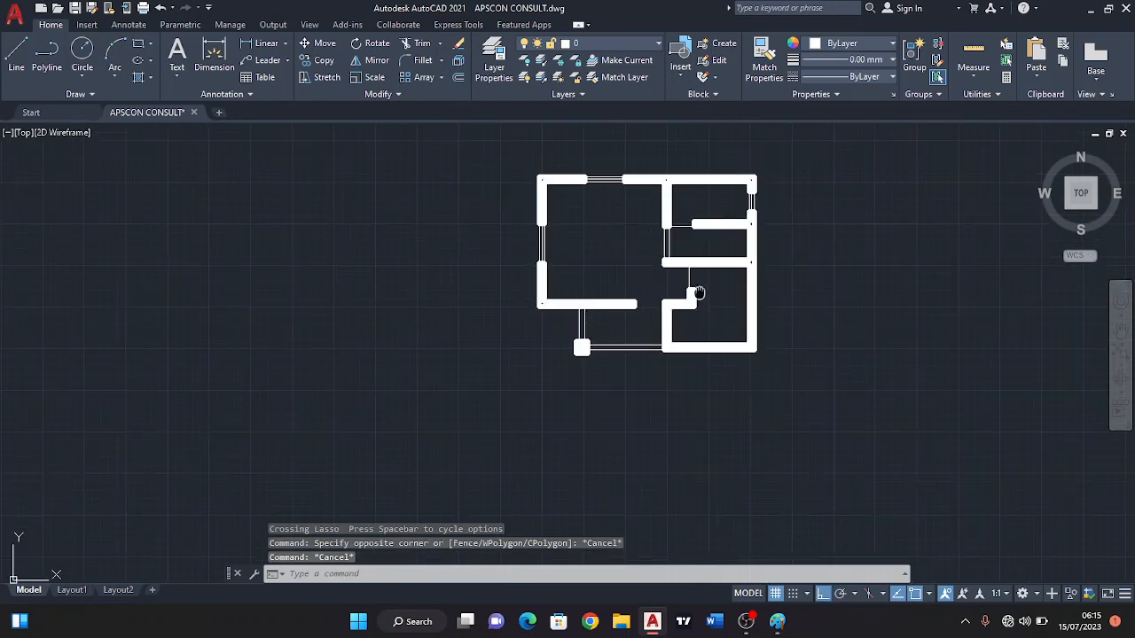
{"action": "middle_click_drag", "start_coordinate": [703, 307], "coordinate": [557, 292]}
{"action": "scroll", "coordinate": [585, 250], "scroll_direction": "up", "scroll_amount": 2}
{"action": "scroll", "coordinate": [555, 293], "scroll_direction": "up", "scroll_amount": 2}
{"action": "scroll", "coordinate": [555, 293], "scroll_direction": "down", "scroll_amount": 5}
{"action": "scroll", "coordinate": [550, 257], "scroll_direction": "up", "scroll_amount": 2}
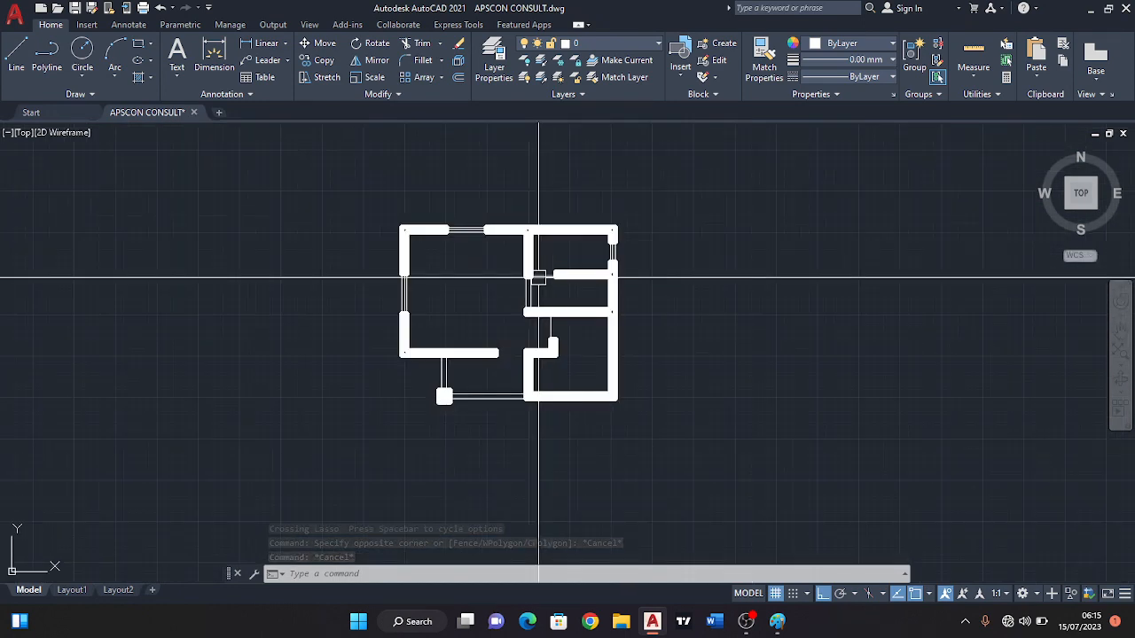
Draw a short vertical line across the bottom exterior wall of the lower right-hand room, between the midpoints of its two faces.
{"action": "scroll", "coordinate": [578, 371], "scroll_direction": "up", "scroll_amount": 4}
{"action": "middle_click_drag", "start_coordinate": [621, 331], "coordinate": [611, 304]}
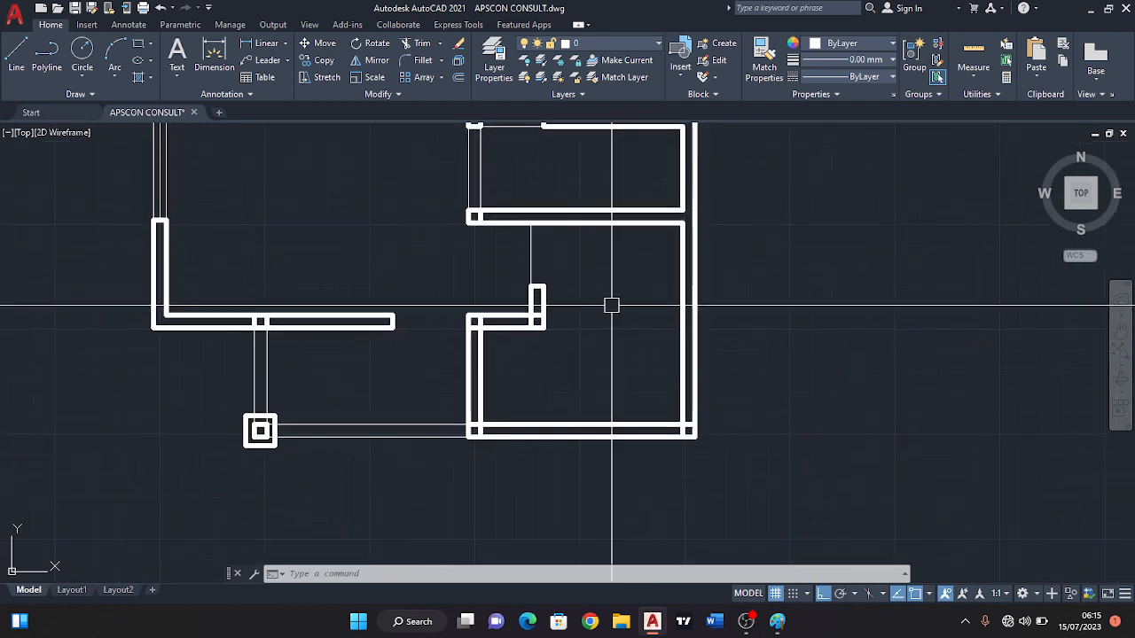
{"action": "left_click", "coordinate": [18, 64]}
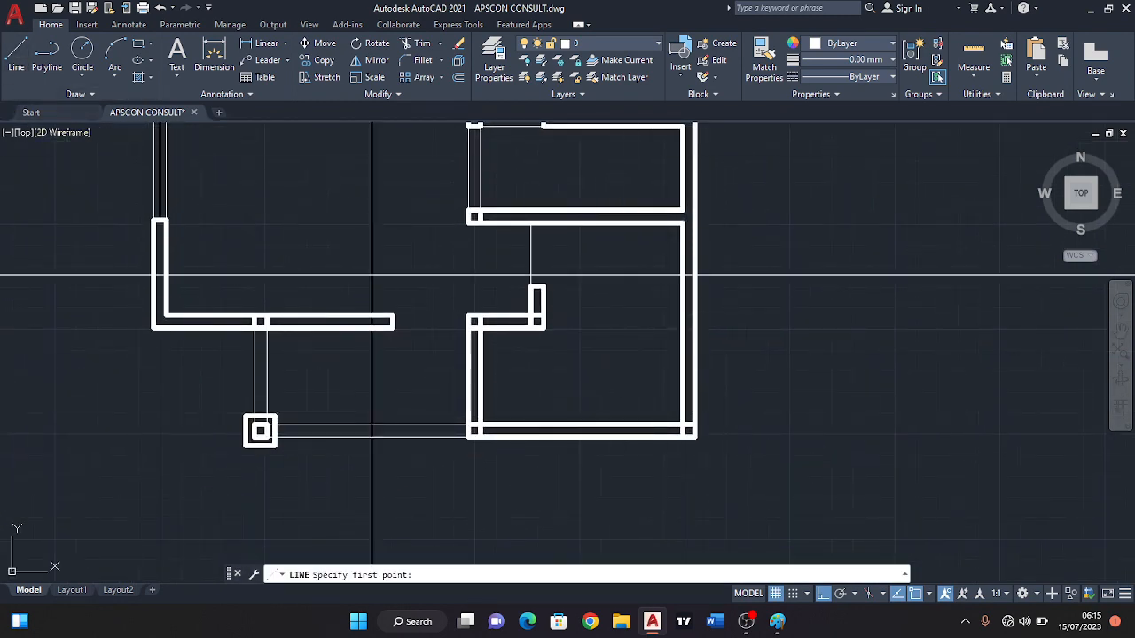
{"action": "middle_click_drag", "start_coordinate": [566, 451], "coordinate": [572, 444]}
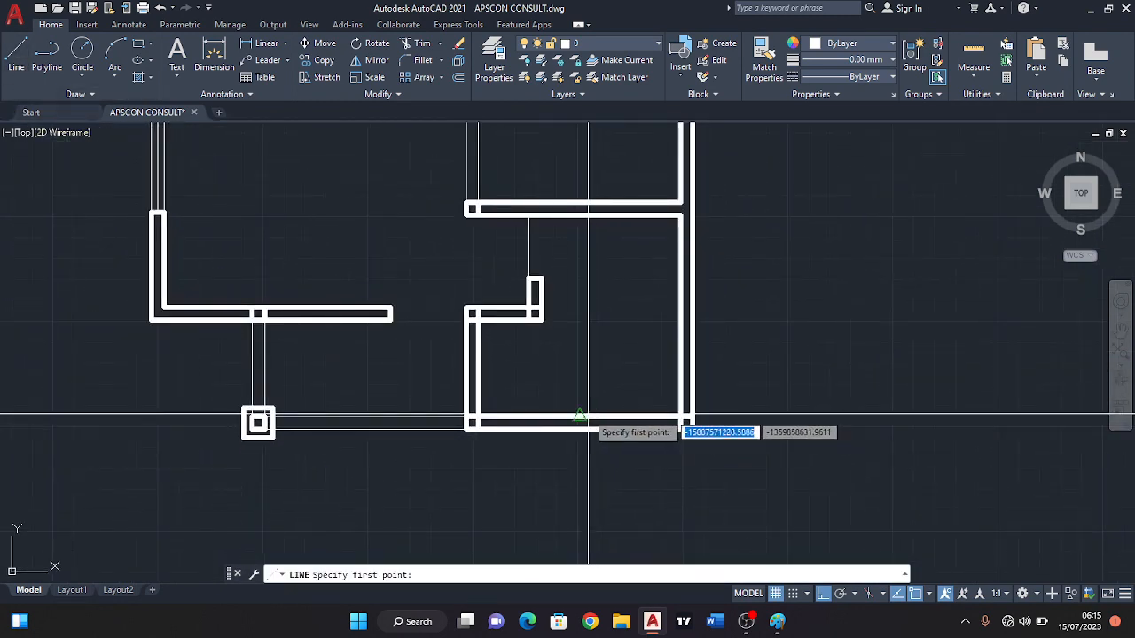
{"action": "left_click", "coordinate": [580, 426]}
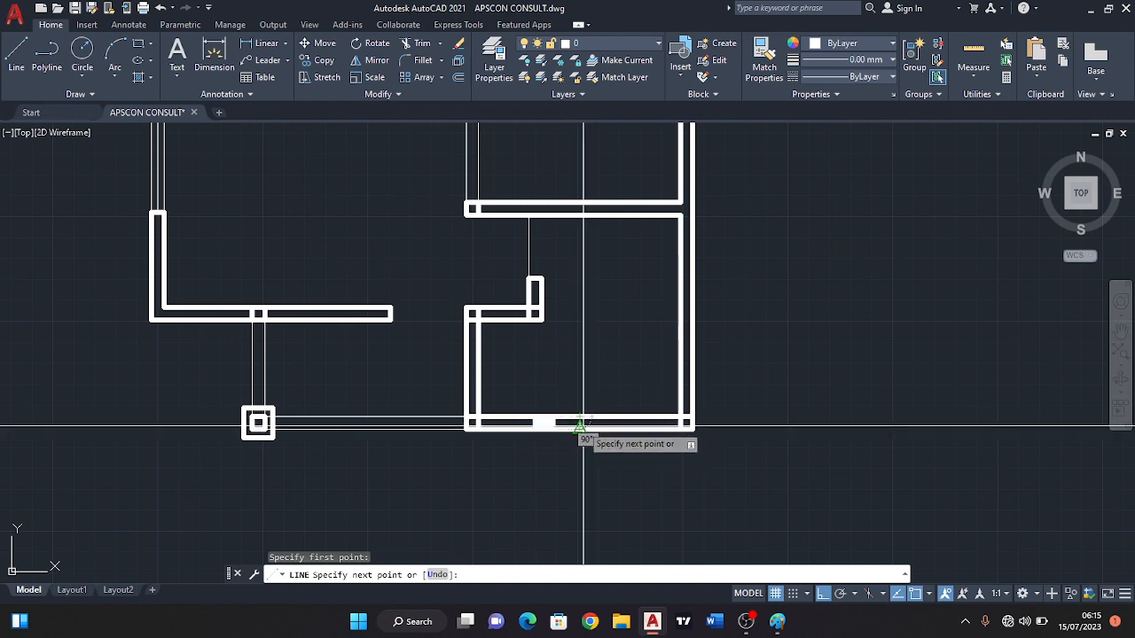
{"action": "key", "text": "Escape"}
Offset the short line across the lower right-hand room's bottom wall by 450 to both sides.
{"action": "scroll", "coordinate": [522, 286], "scroll_direction": "up", "scroll_amount": 2}
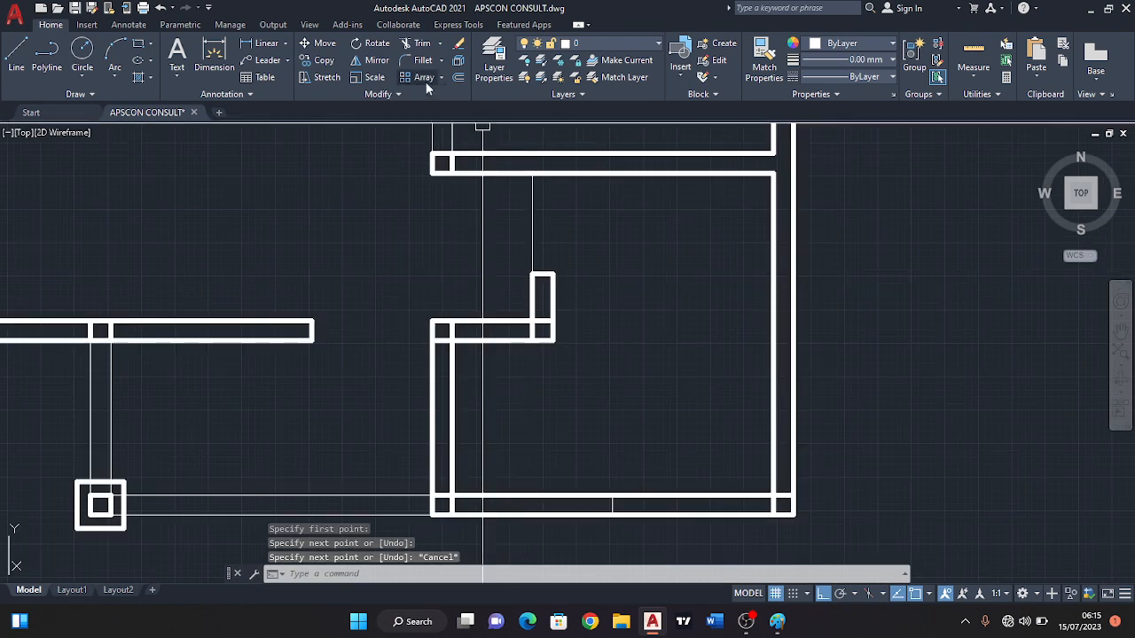
{"action": "left_click", "coordinate": [459, 80]}
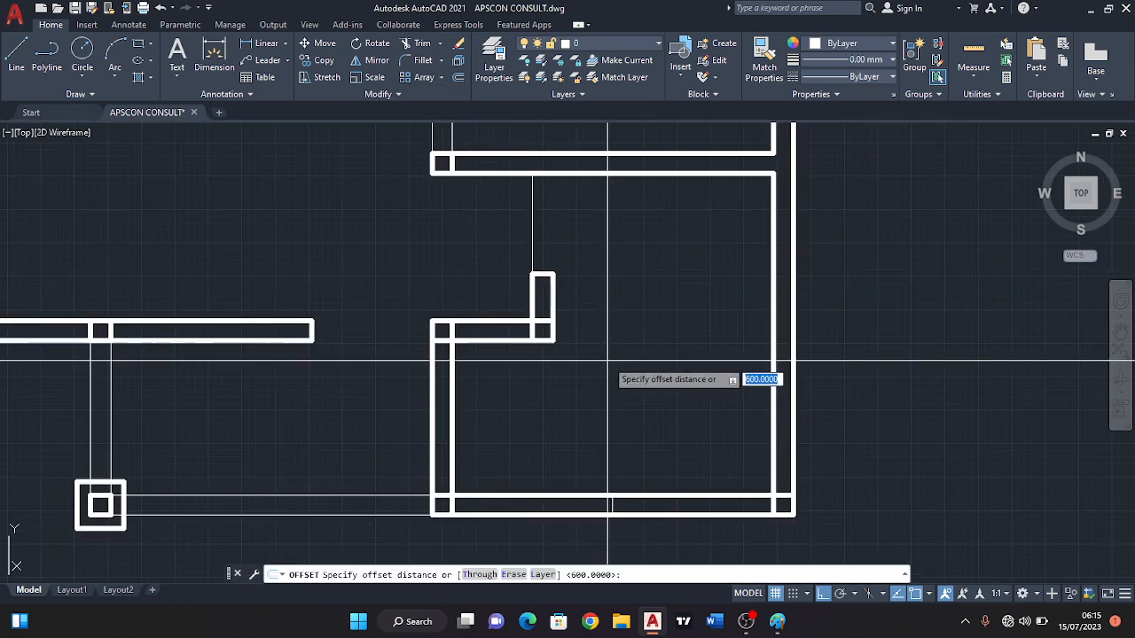
{"action": "type", "text": "450"}
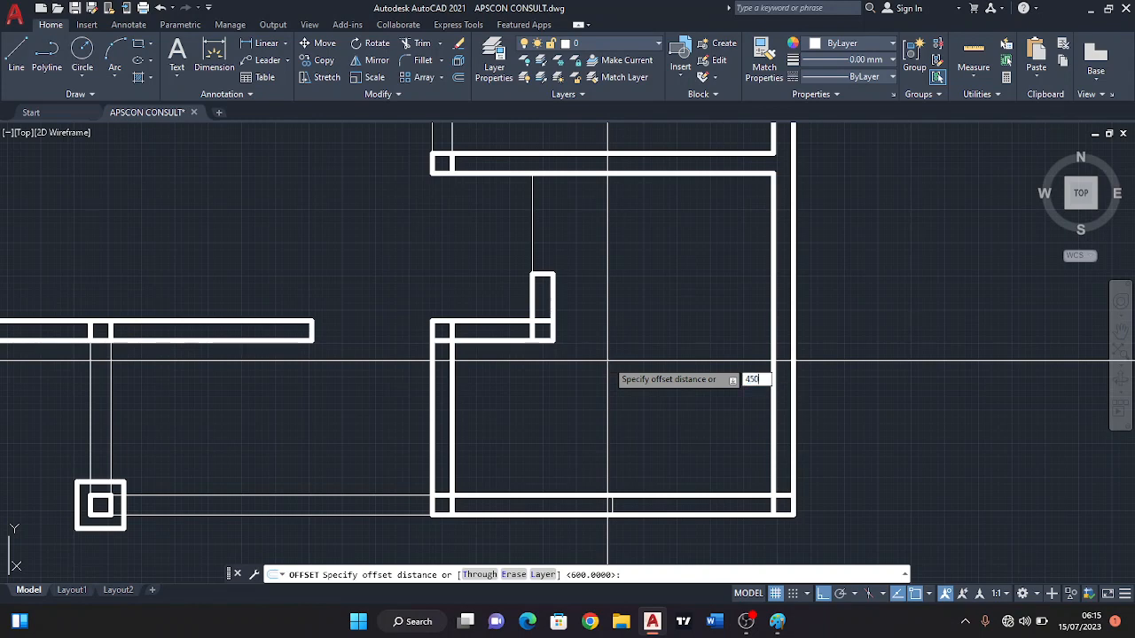
{"action": "key", "text": "Return"}
{"action": "middle_click_drag", "start_coordinate": [619, 425], "coordinate": [584, 307]}
{"action": "scroll", "coordinate": [604, 393], "scroll_direction": "up", "scroll_amount": 4}
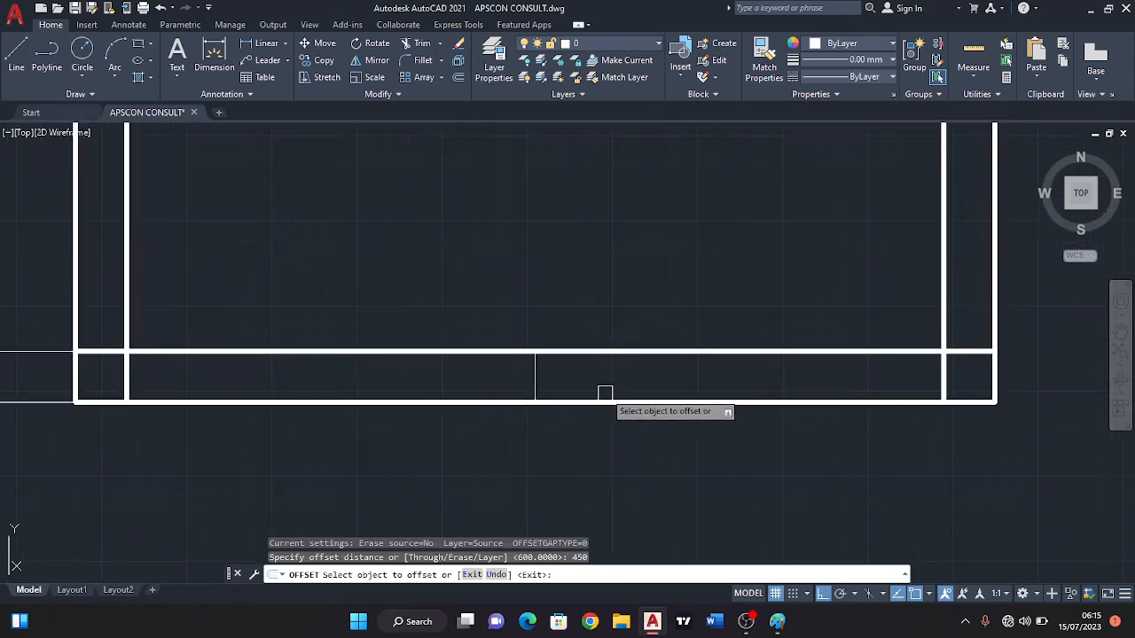
{"action": "left_click", "coordinate": [534, 383]}
{"action": "left_click", "coordinate": [608, 373]}
{"action": "left_click", "coordinate": [536, 382]}
{"action": "left_click", "coordinate": [464, 375]}
{"action": "middle_click_drag", "start_coordinate": [522, 397], "coordinate": [563, 354]}
{"action": "key", "text": "Escape"}
Erase the original middle line and trim both bottom wall lines between the two offset lines to open the window gap.
{"action": "left_click", "coordinate": [577, 335]}
{"action": "key", "text": "Delete"}
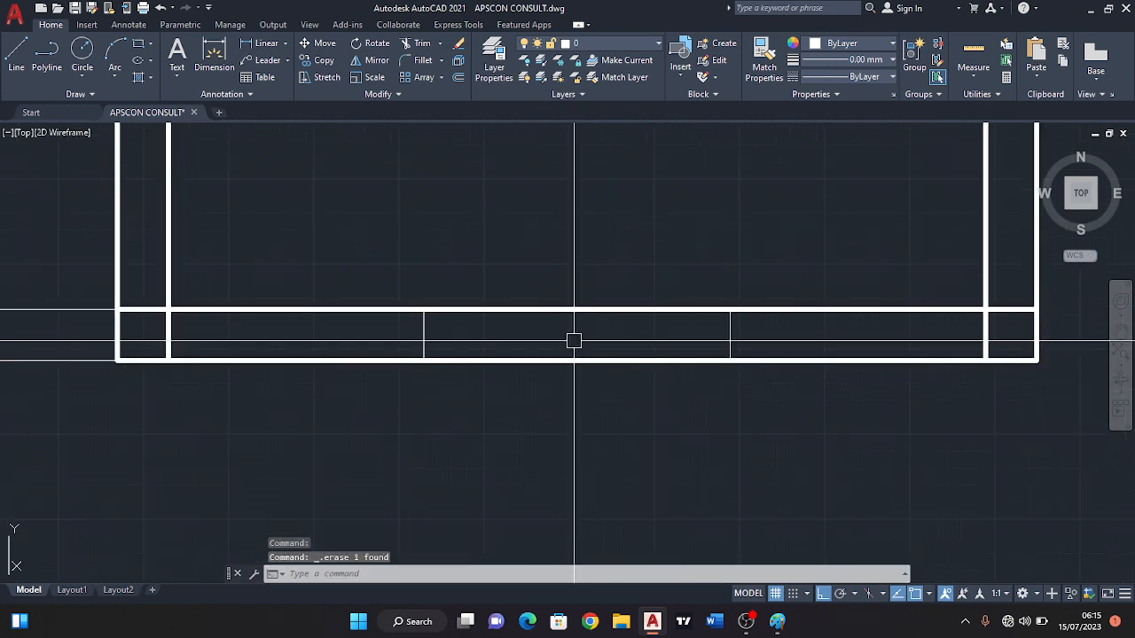
{"action": "key", "text": "Return"}
{"action": "left_click", "coordinate": [537, 284]}
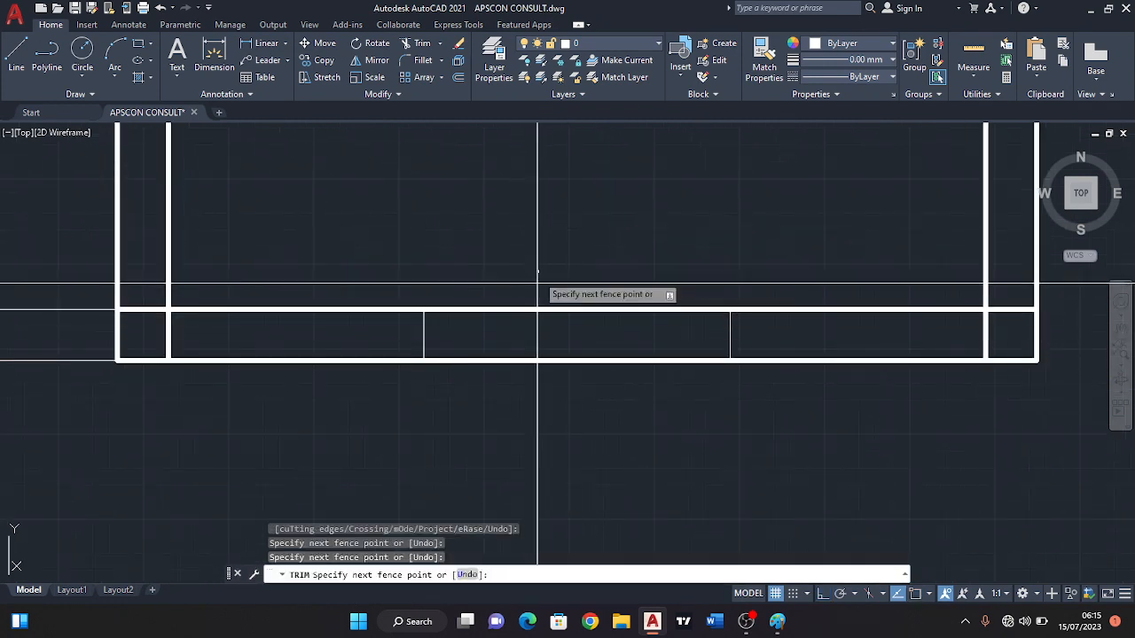
{"action": "left_click", "coordinate": [542, 411]}
{"action": "key", "text": "Escape"}
Match the properties of the thick bottom wall line onto the two thin end lines of the window opening.
{"action": "left_click", "coordinate": [382, 311]}
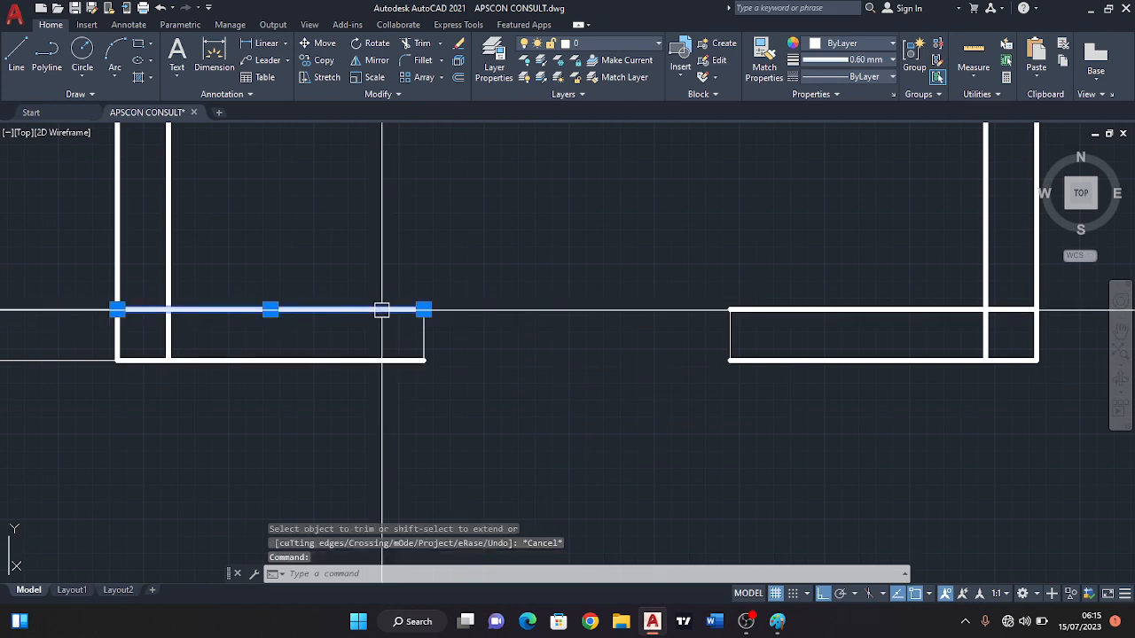
{"action": "type", "text": "ma"}
{"action": "key", "text": "Return"}
{"action": "left_click", "coordinate": [822, 390]}
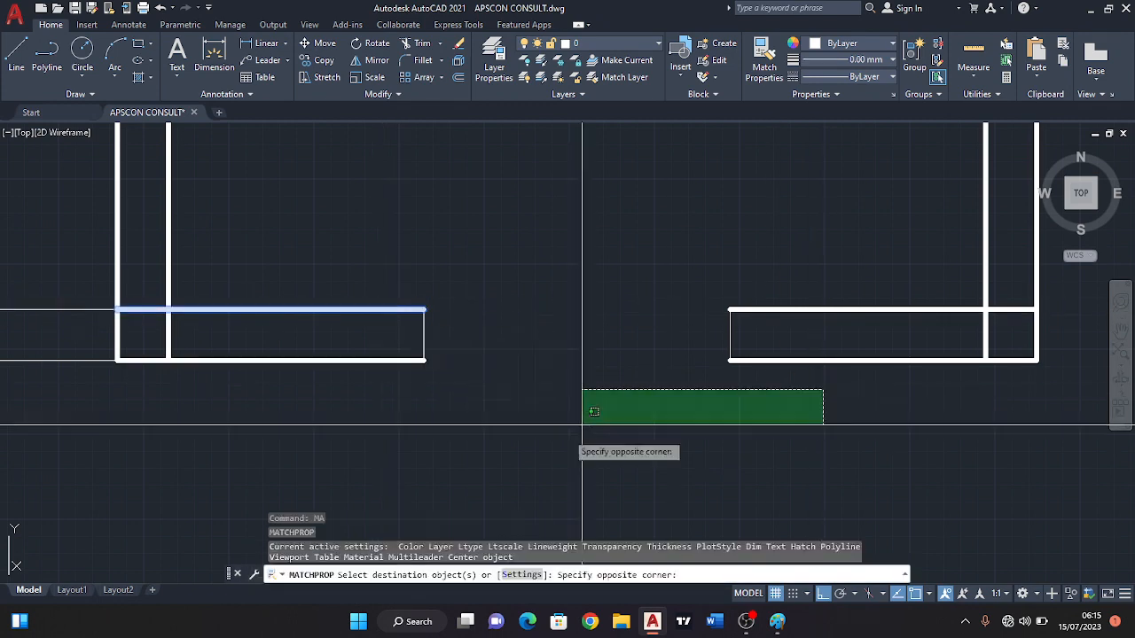
{"action": "left_click", "coordinate": [383, 284]}
{"action": "key", "text": "Escape"}
Draw a thin horizontal line through the bottom wall's window opening between the midpoints of the two wall ends.
{"action": "middle_click_drag", "start_coordinate": [444, 343], "coordinate": [320, 313]}
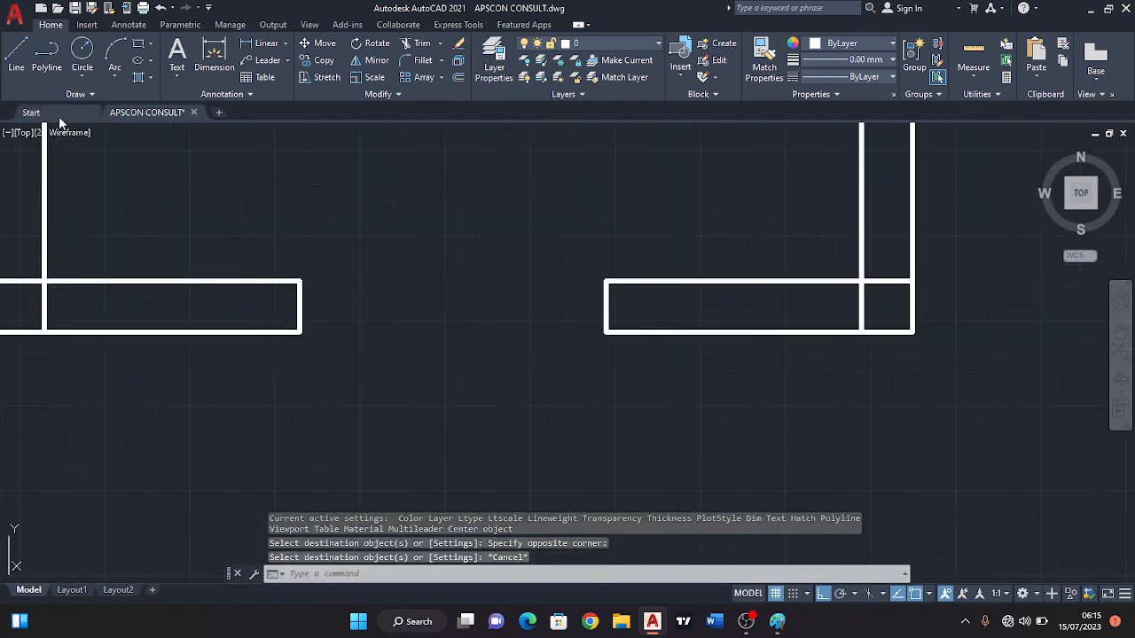
{"action": "left_click", "coordinate": [17, 57]}
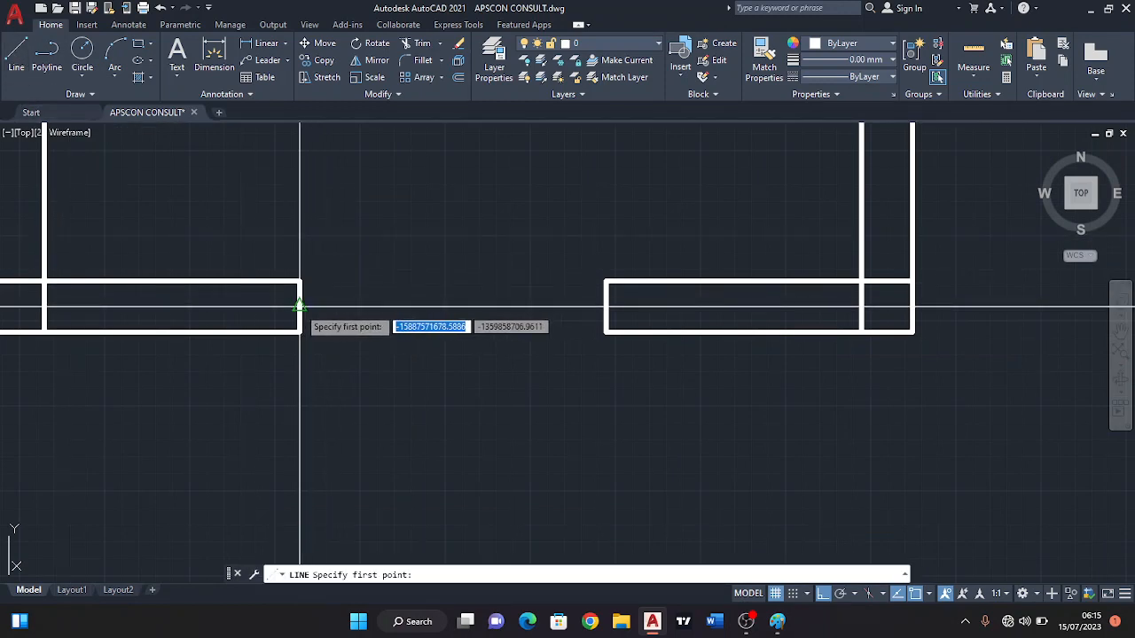
{"action": "left_click", "coordinate": [302, 307]}
{"action": "left_click", "coordinate": [607, 307]}
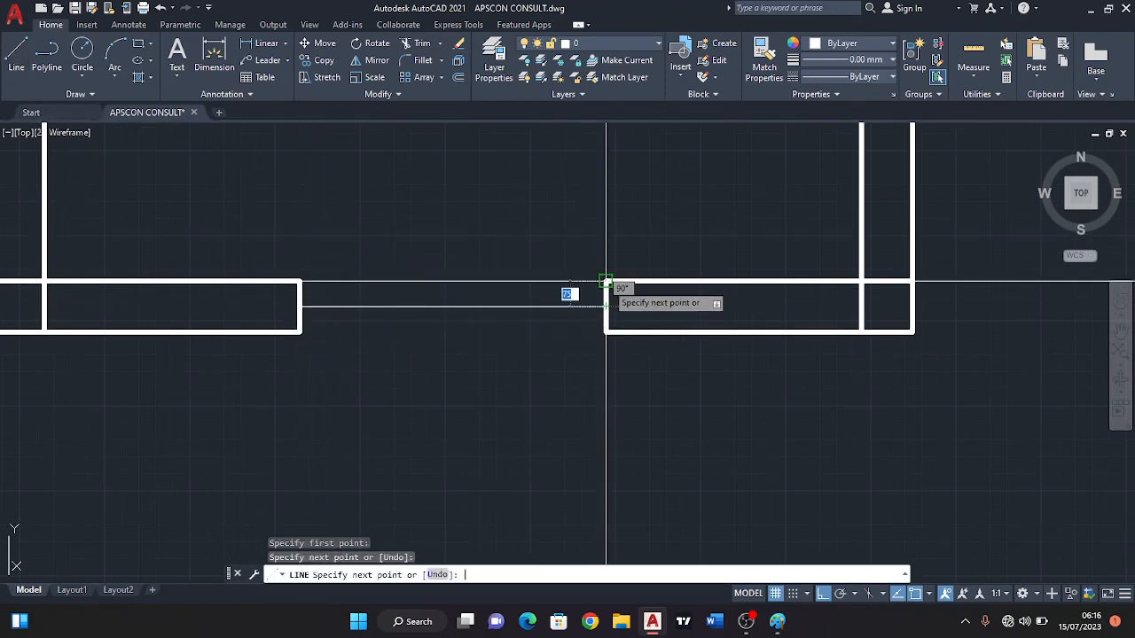
{"action": "key", "text": "Return"}
{"action": "key", "text": "Return"}
Draw thin lines along the inner and outer wall faces across the bottom wall's window opening, joining the wall end corners.
{"action": "left_click", "coordinate": [604, 283]}
{"action": "left_click", "coordinate": [301, 283]}
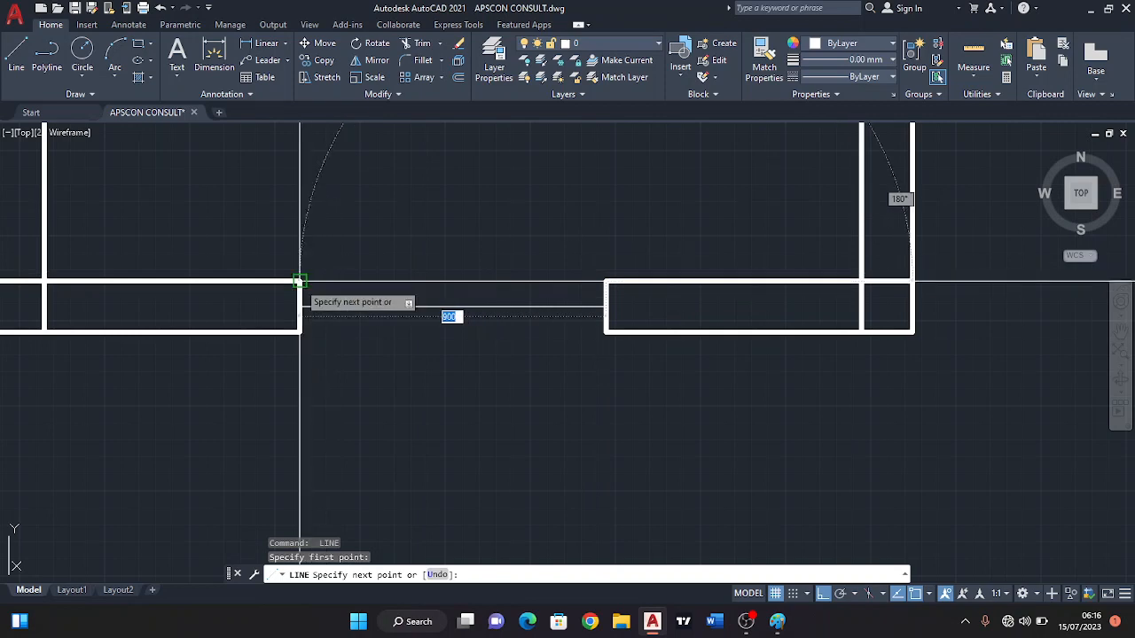
{"action": "key", "text": "Return"}
{"action": "key", "text": "Return"}
{"action": "left_click", "coordinate": [301, 329]}
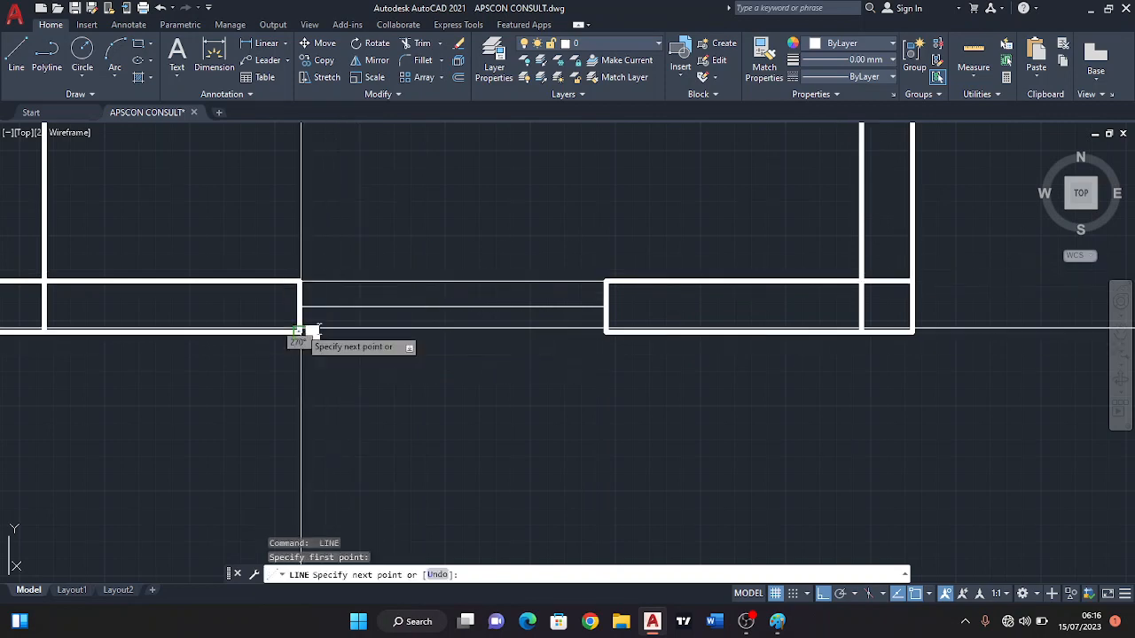
{"action": "left_click", "coordinate": [605, 330]}
{"action": "key", "text": "Return"}
Draw a thin threshold line along the outer wall face across the door opening between the large left-hand room and the veranda.
{"action": "scroll", "coordinate": [682, 344], "scroll_direction": "down", "scroll_amount": 2}
{"action": "scroll", "coordinate": [681, 344], "scroll_direction": "down", "scroll_amount": 3}
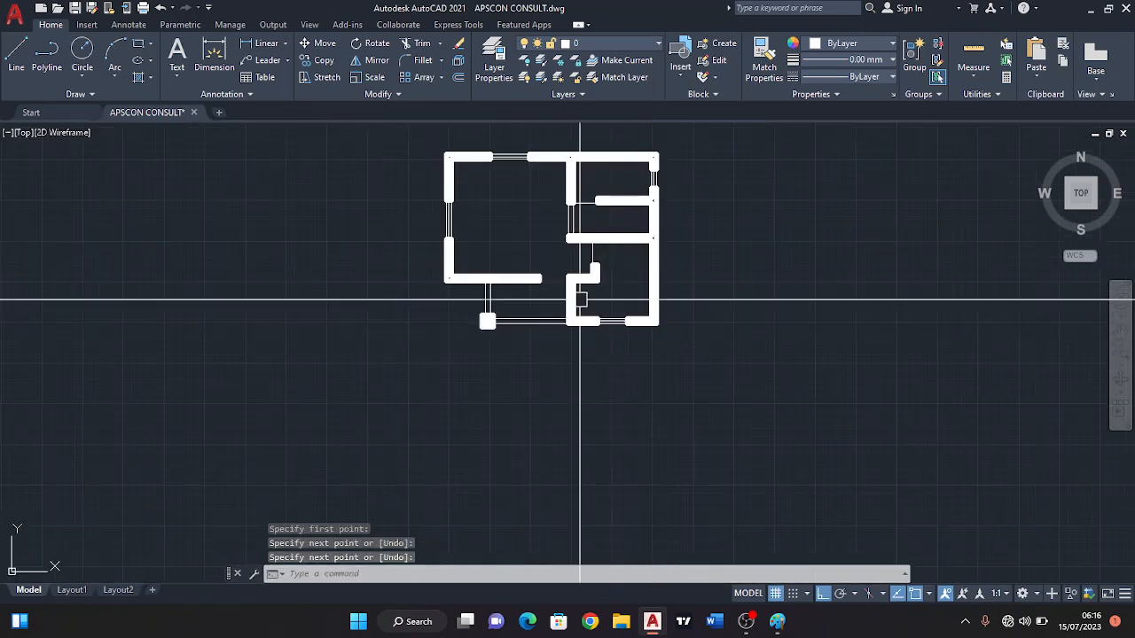
{"action": "scroll", "coordinate": [567, 310], "scroll_direction": "up", "scroll_amount": 3}
{"action": "middle_click_drag", "start_coordinate": [581, 241], "coordinate": [579, 340]}
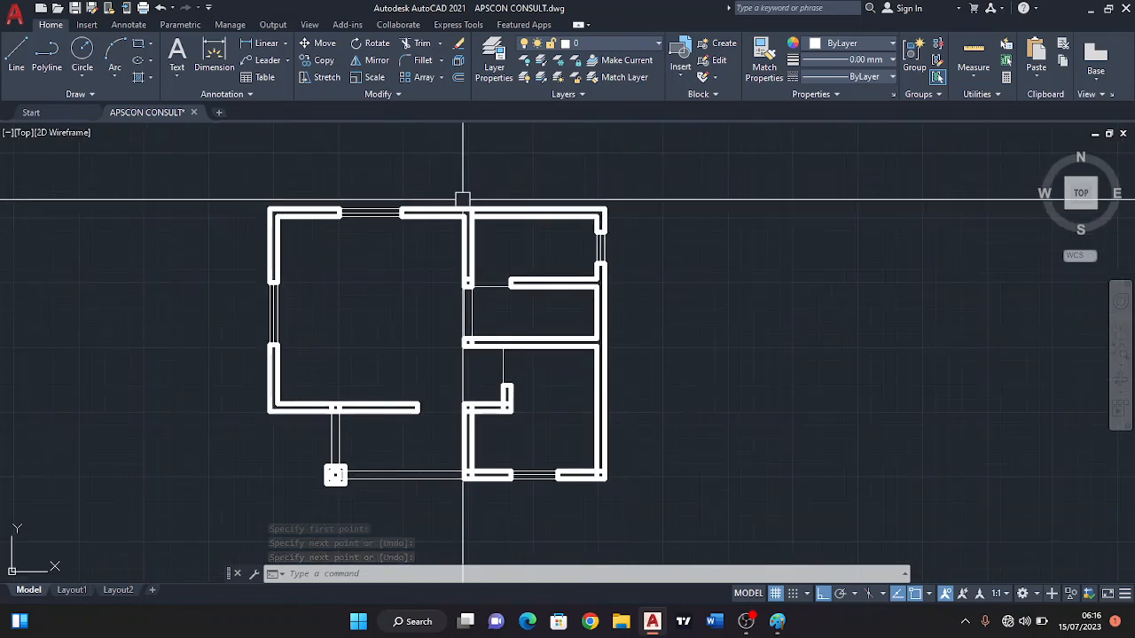
{"action": "left_click", "coordinate": [16, 55]}
{"action": "scroll", "coordinate": [405, 383], "scroll_direction": "up", "scroll_amount": 2}
{"action": "left_click", "coordinate": [426, 423]}
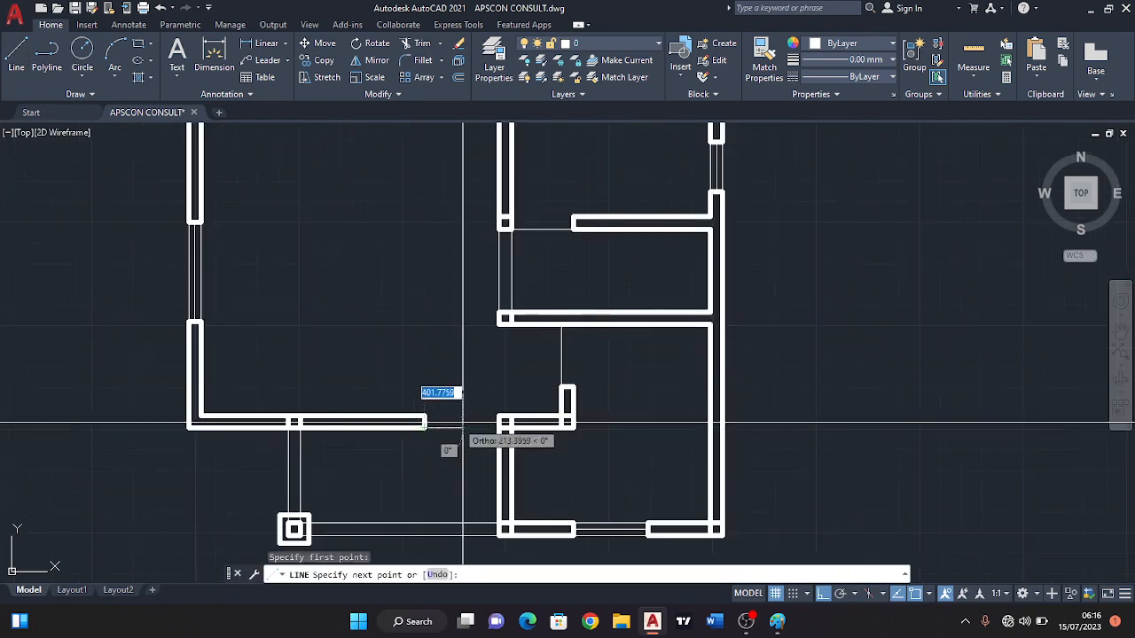
{"action": "left_click", "coordinate": [497, 423]}
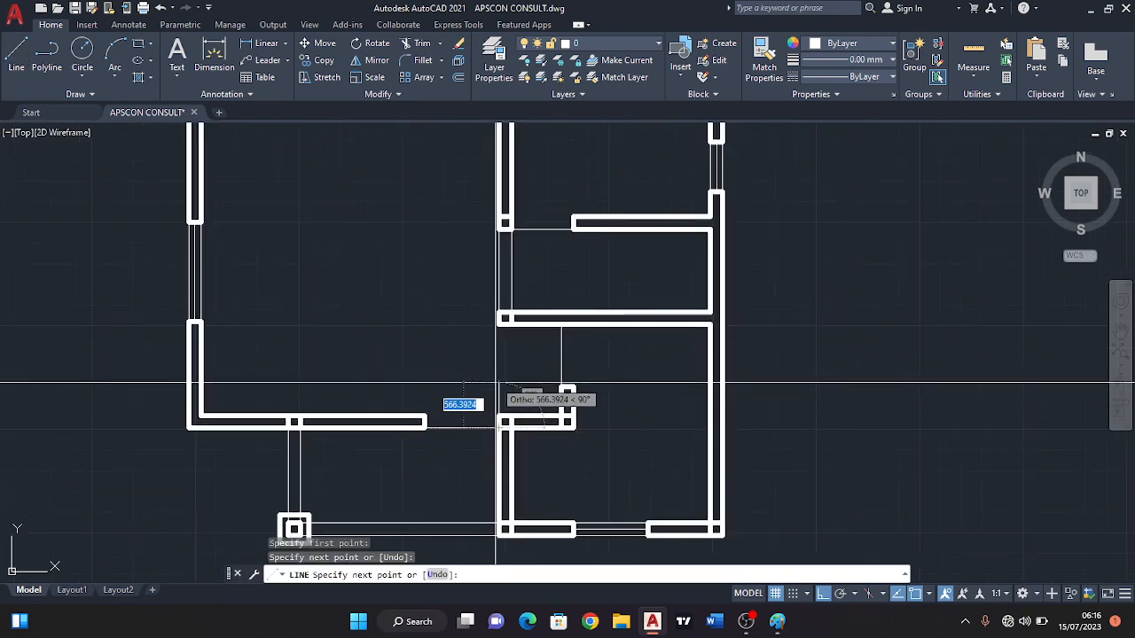
{"action": "middle_click_drag", "start_coordinate": [444, 412], "coordinate": [433, 357]}
{"action": "key", "text": "Escape"}
{"action": "middle_click_drag", "start_coordinate": [514, 458], "coordinate": [511, 435]}
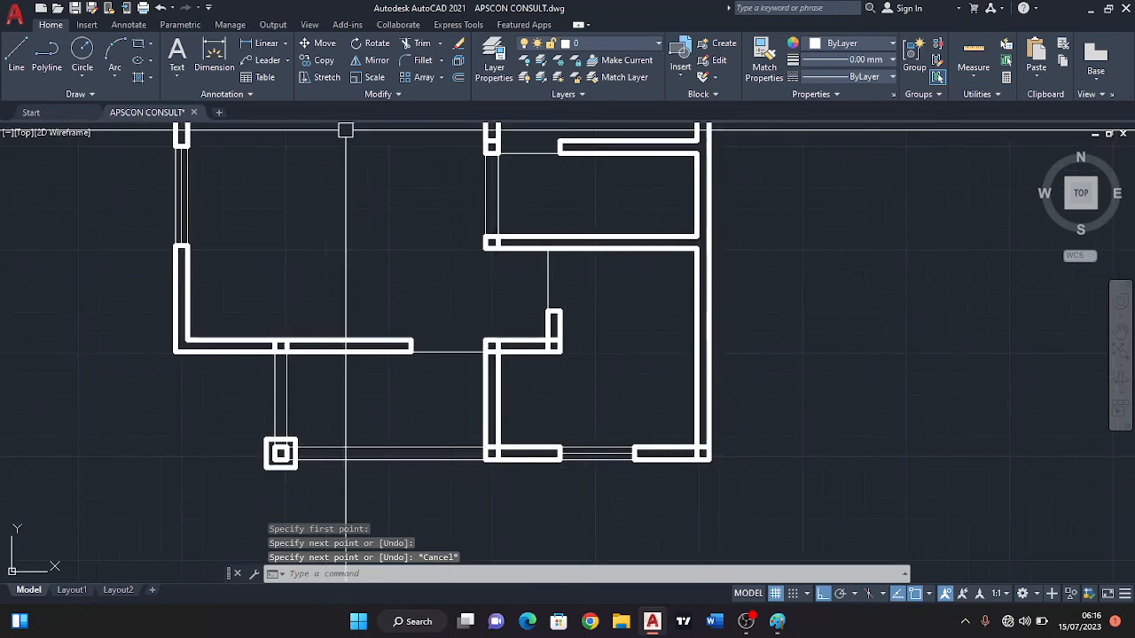
Trim the overlapping wall lines at the kitchen's upper-left, lower-left and lower-right wall junctions.
{"action": "left_click", "coordinate": [420, 48]}
{"action": "scroll", "coordinate": [545, 355], "scroll_direction": "up", "scroll_amount": 4}
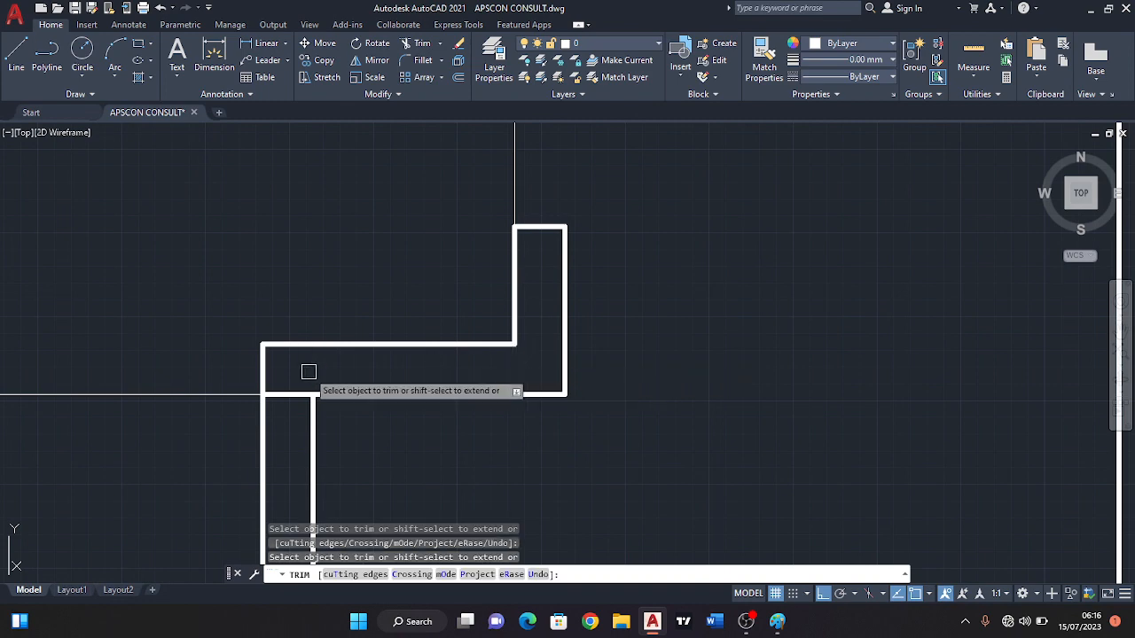
{"action": "scroll", "coordinate": [297, 399], "scroll_direction": "down", "scroll_amount": 4}
{"action": "scroll", "coordinate": [347, 436], "scroll_direction": "up", "scroll_amount": 4}
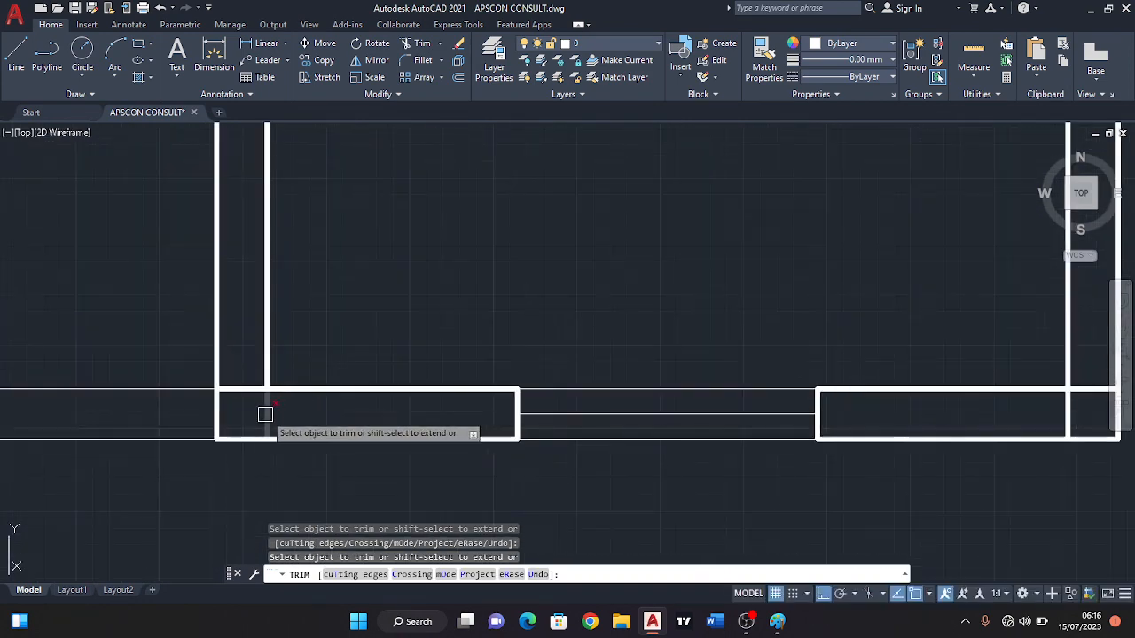
{"action": "scroll", "coordinate": [245, 387], "scroll_direction": "down", "scroll_amount": 2}
{"action": "scroll", "coordinate": [773, 391], "scroll_direction": "up", "scroll_amount": 2}
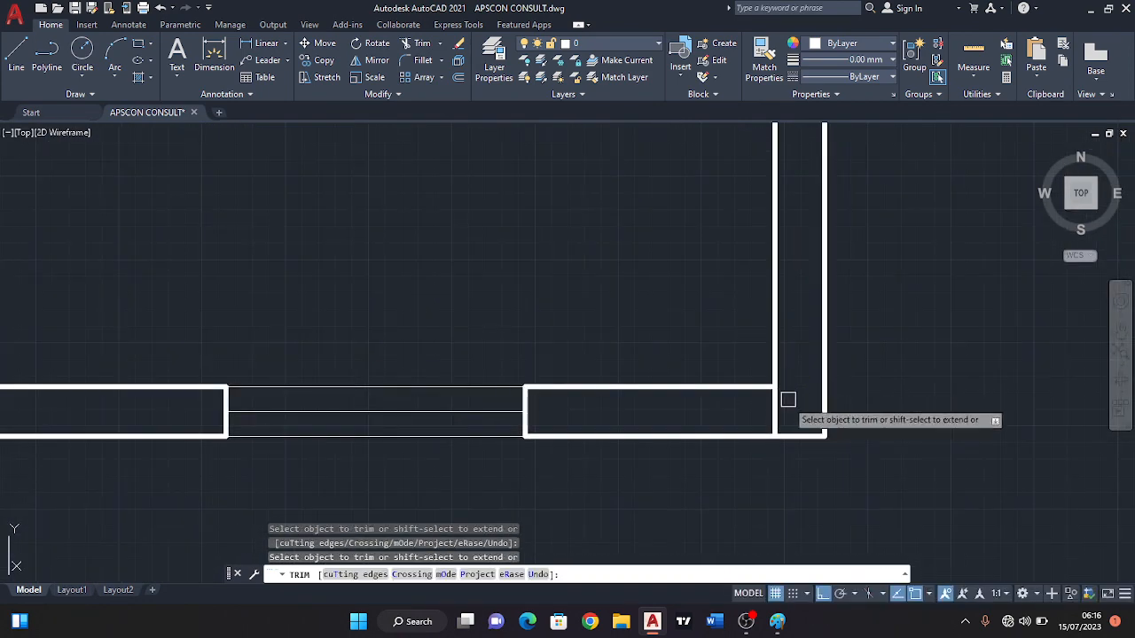
{"action": "scroll", "coordinate": [768, 416], "scroll_direction": "down", "scroll_amount": 3}
{"action": "middle_click_drag", "start_coordinate": [730, 279], "coordinate": [818, 333]}
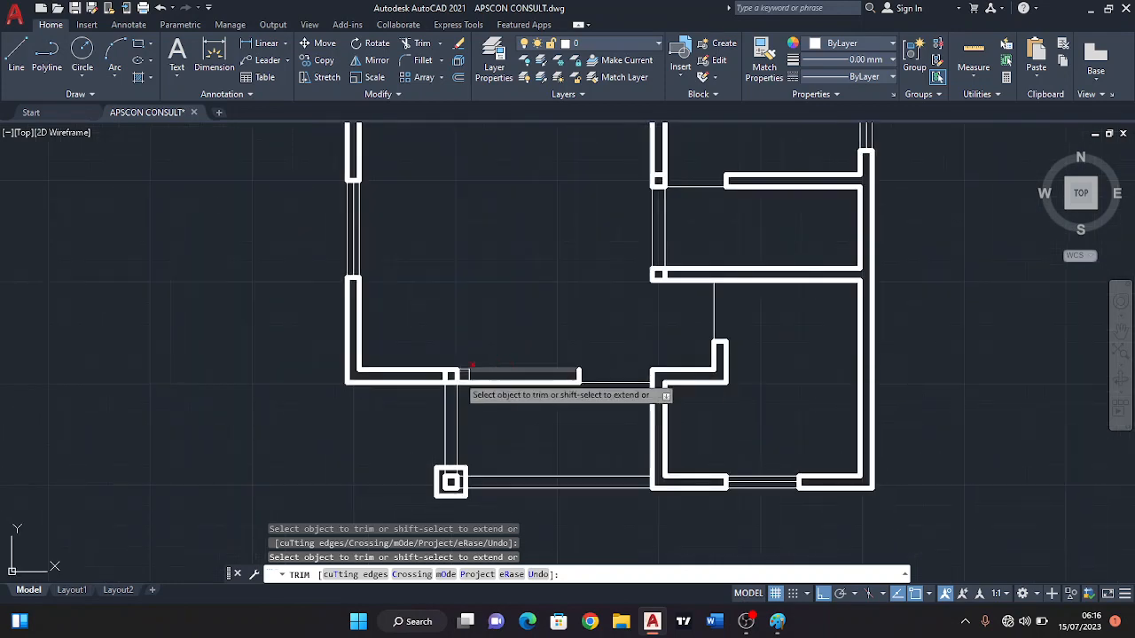
Trim the leftover lines inside the bedroom's bottom wall where the veranda beam lines meet it.
{"action": "scroll", "coordinate": [463, 374], "scroll_direction": "up", "scroll_amount": 3}
{"action": "left_click", "coordinate": [467, 370]}
{"action": "left_click", "coordinate": [368, 379]}
{"action": "scroll", "coordinate": [397, 375], "scroll_direction": "down", "scroll_amount": 4}
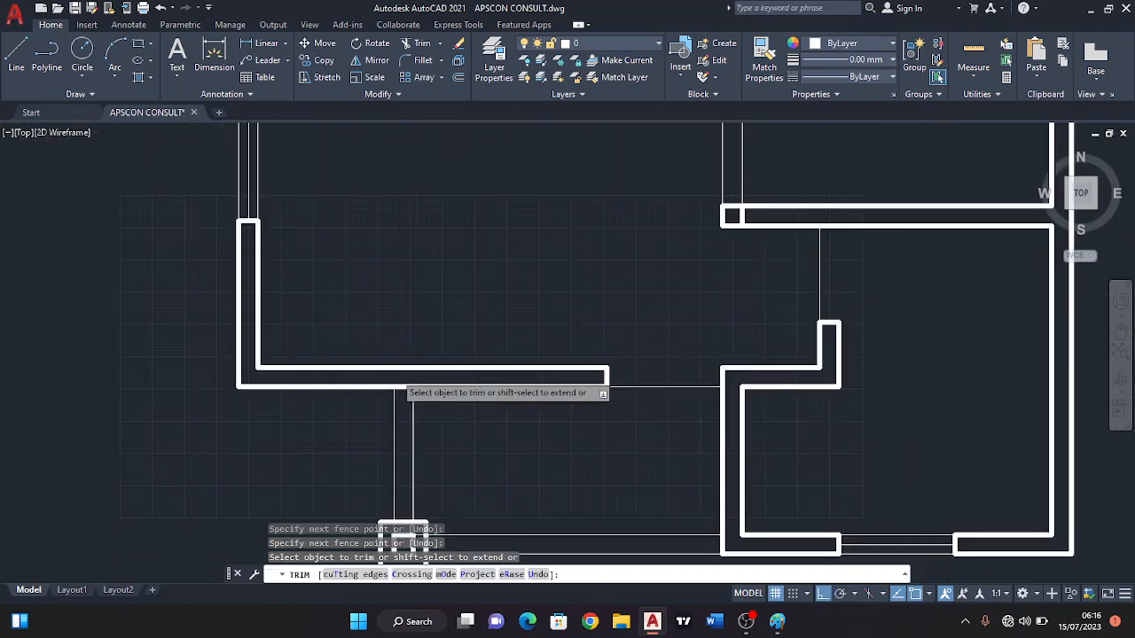
Trim the surplus cross line at the lower end of the vertical partition beside the bedroom.
{"action": "middle_click_drag", "start_coordinate": [523, 304], "coordinate": [533, 359]}
{"action": "scroll", "coordinate": [651, 281], "scroll_direction": "up", "scroll_amount": 4}
{"action": "scroll", "coordinate": [428, 387], "scroll_direction": "up", "scroll_amount": 4}
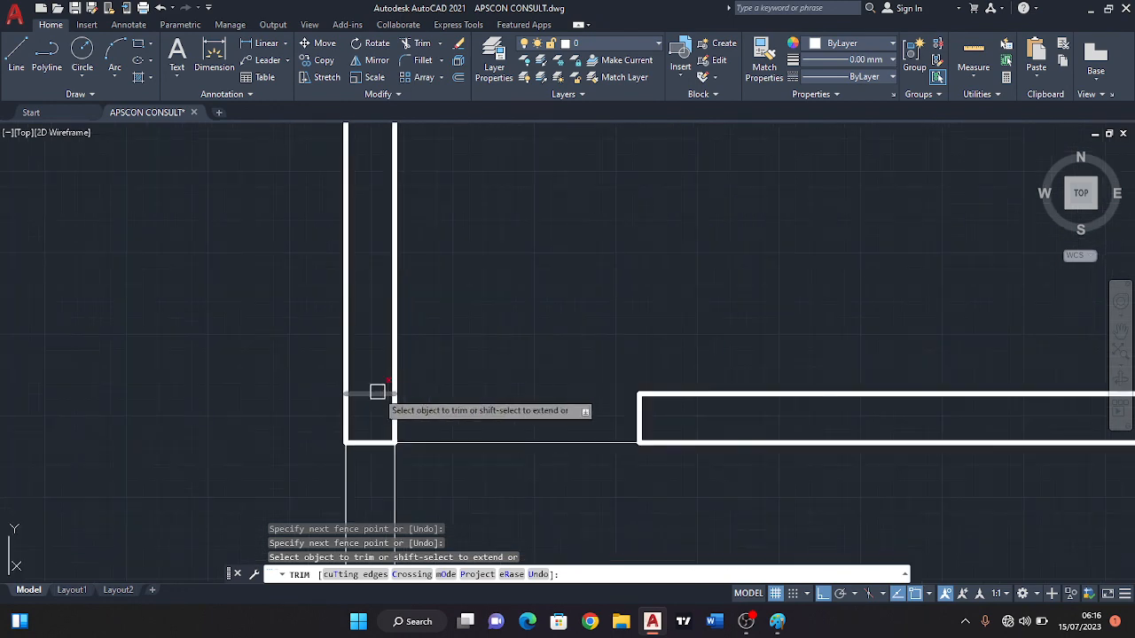
{"action": "left_click", "coordinate": [378, 391]}
Examine the wall junctions across the whole plan for remaining overlapping lines.
{"action": "scroll", "coordinate": [420, 381], "scroll_direction": "down", "scroll_amount": 4}
{"action": "scroll", "coordinate": [735, 353], "scroll_direction": "down", "scroll_amount": 4}
{"action": "scroll", "coordinate": [716, 355], "scroll_direction": "up", "scroll_amount": 6}
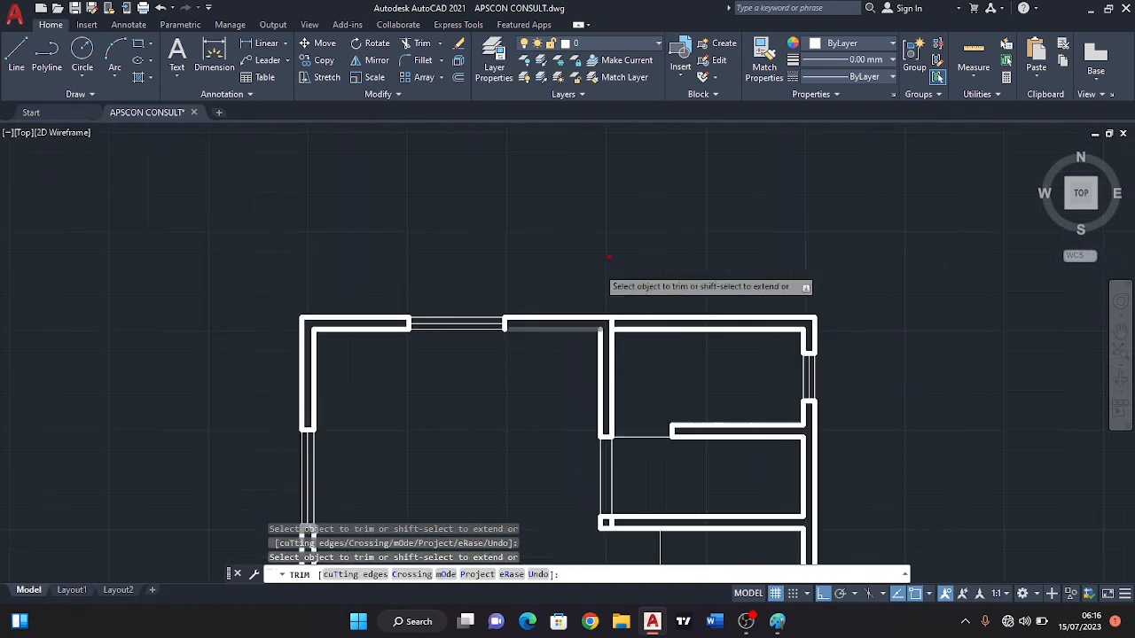
{"action": "scroll", "coordinate": [656, 419], "scroll_direction": "down", "scroll_amount": 7}
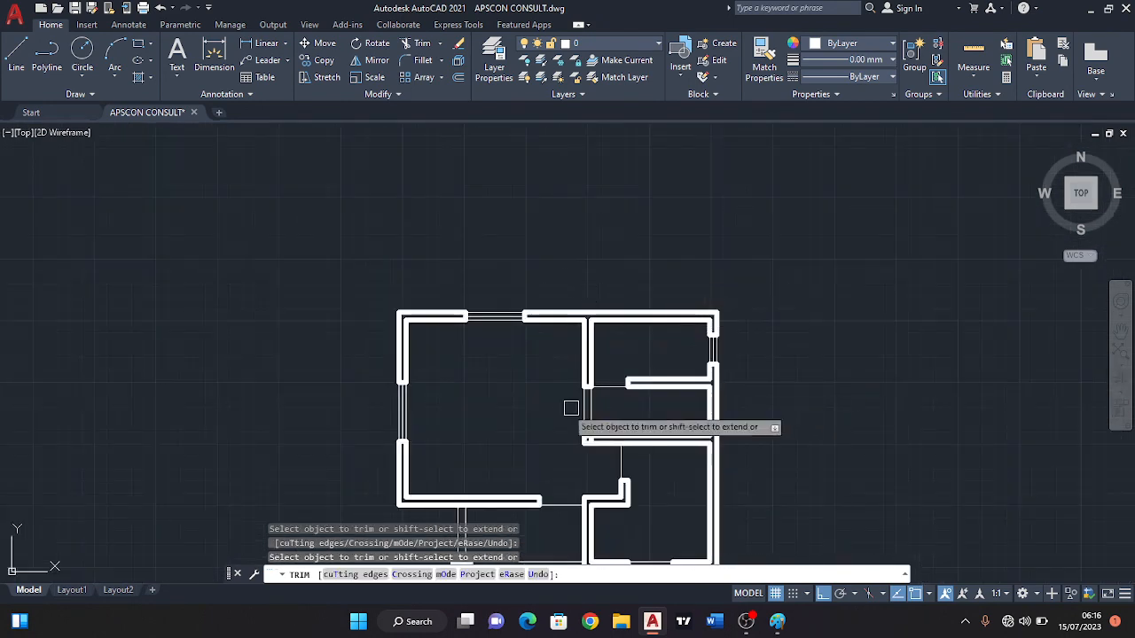
{"action": "scroll", "coordinate": [600, 392], "scroll_direction": "up", "scroll_amount": 2}
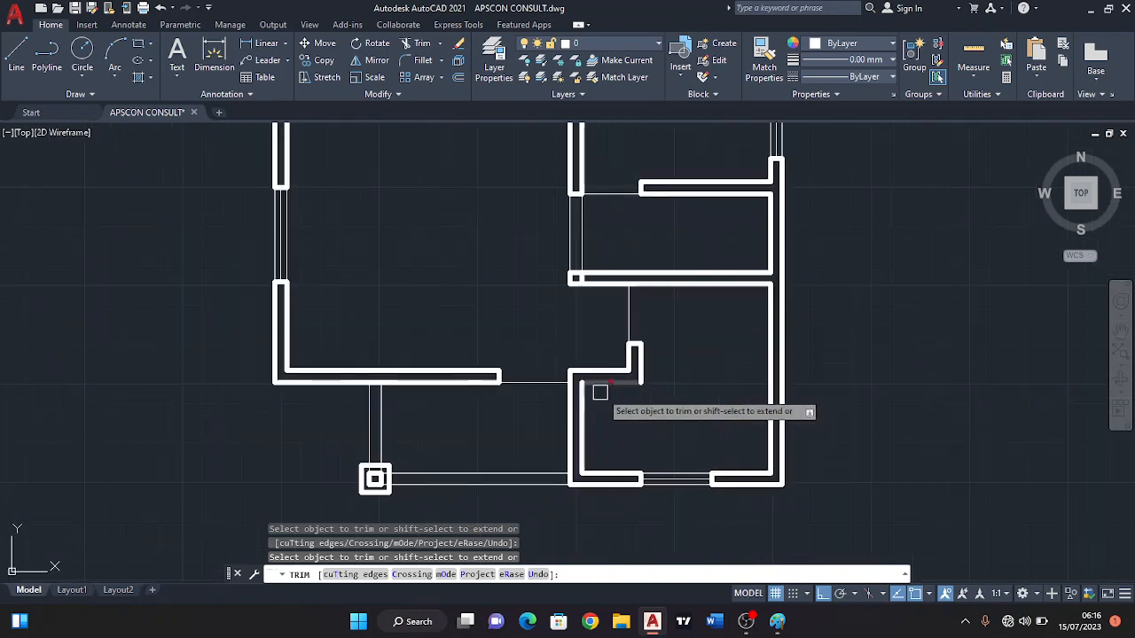
{"action": "middle_click_drag", "start_coordinate": [665, 353], "coordinate": [628, 418]}
{"action": "middle_click_drag", "start_coordinate": [609, 339], "coordinate": [731, 335]}
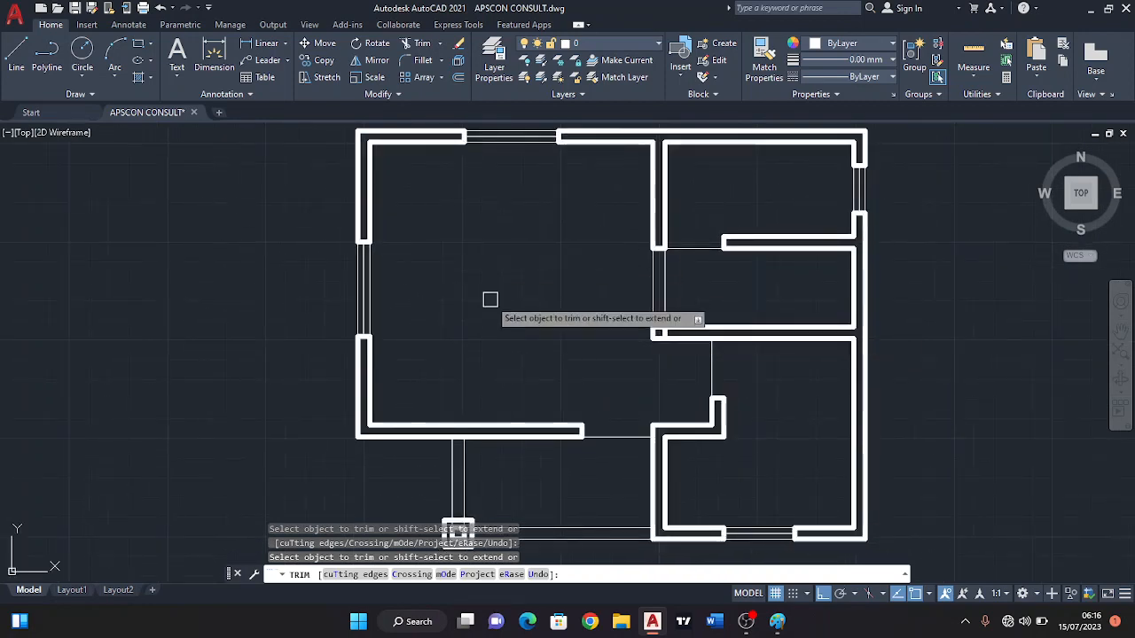
{"action": "key", "text": "Escape"}
{"action": "scroll", "coordinate": [451, 357], "scroll_direction": "down", "scroll_amount": 4}
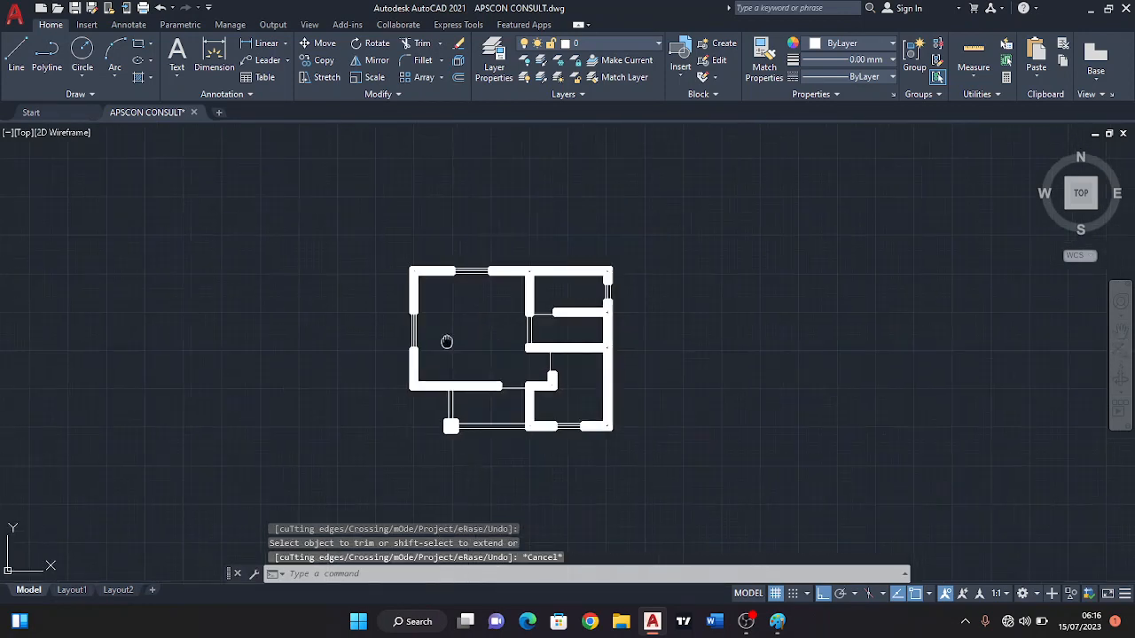
{"action": "scroll", "coordinate": [448, 334], "scroll_direction": "up", "scroll_amount": 4}
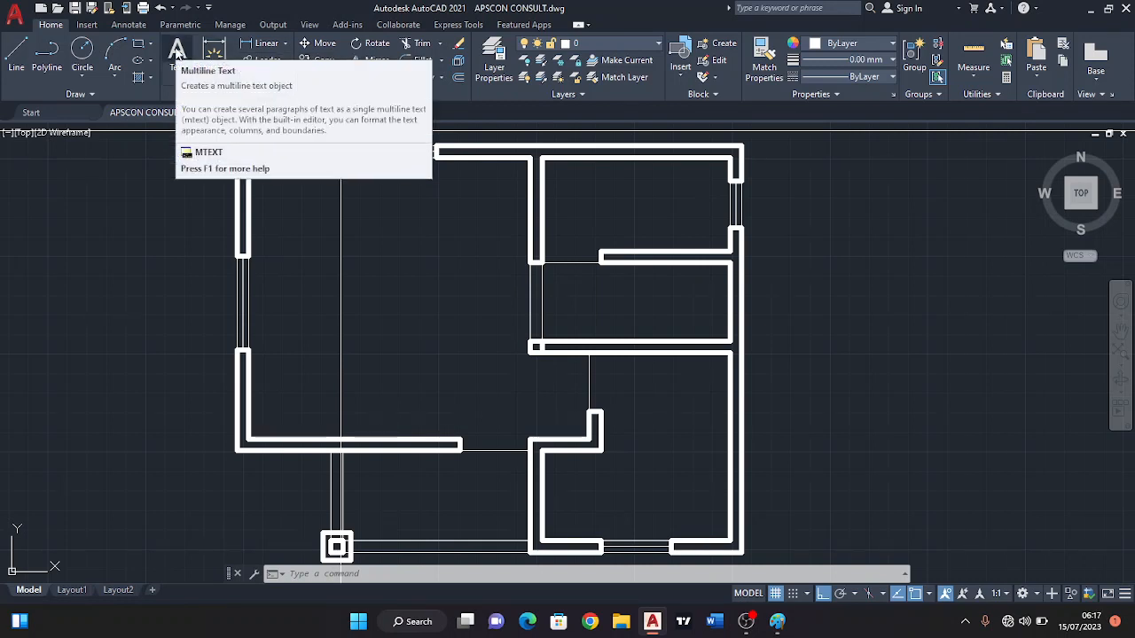
Add a multiline text label reading "Bedroom" in the middle of the large left-hand room.
{"action": "left_click", "coordinate": [177, 53]}
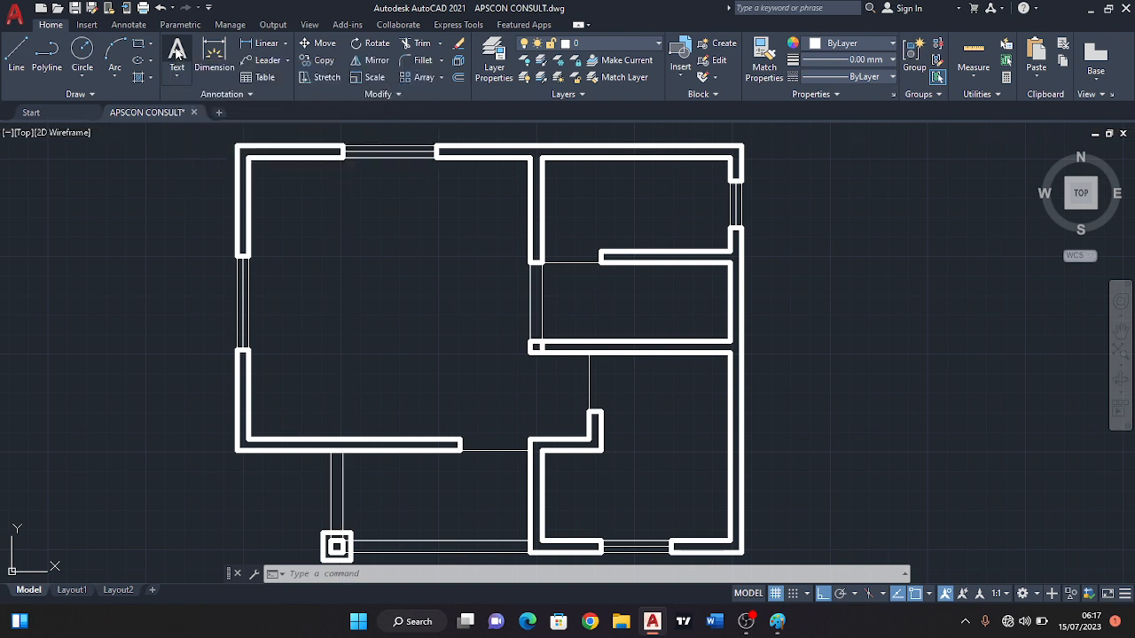
{"action": "left_click", "coordinate": [357, 293]}
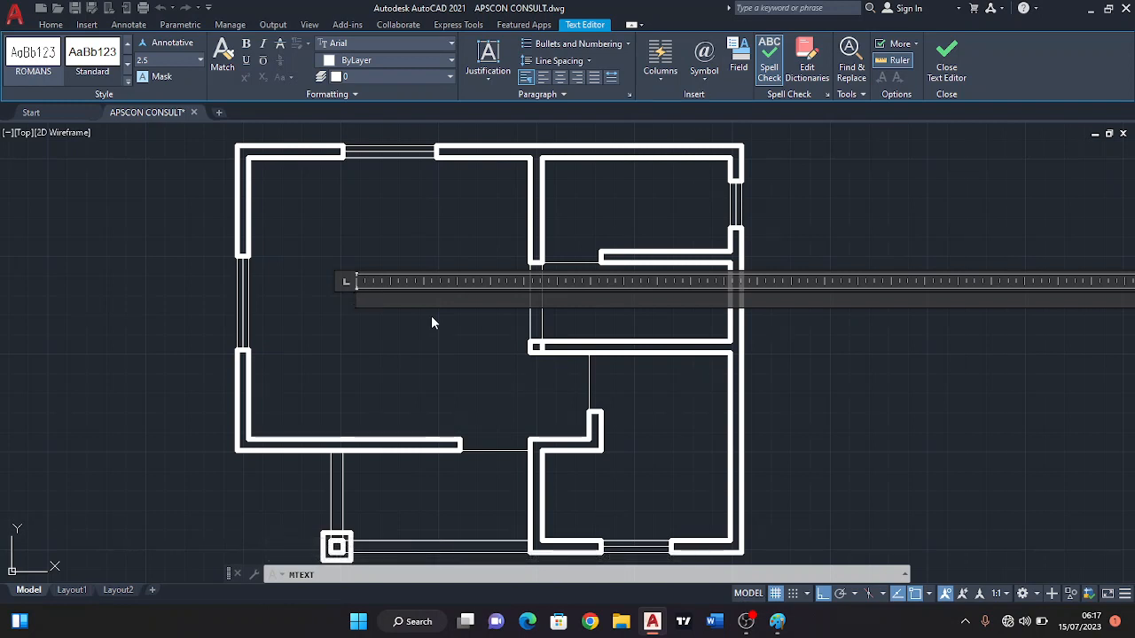
{"action": "type", "text": "H"}
{"action": "key", "text": "BackSpace"}
{"action": "type", "text": "Bedroom"}
Set the whole Bedroom label's text height to 300 and finish editing the text.
{"action": "key", "text": "ctrl+a"}
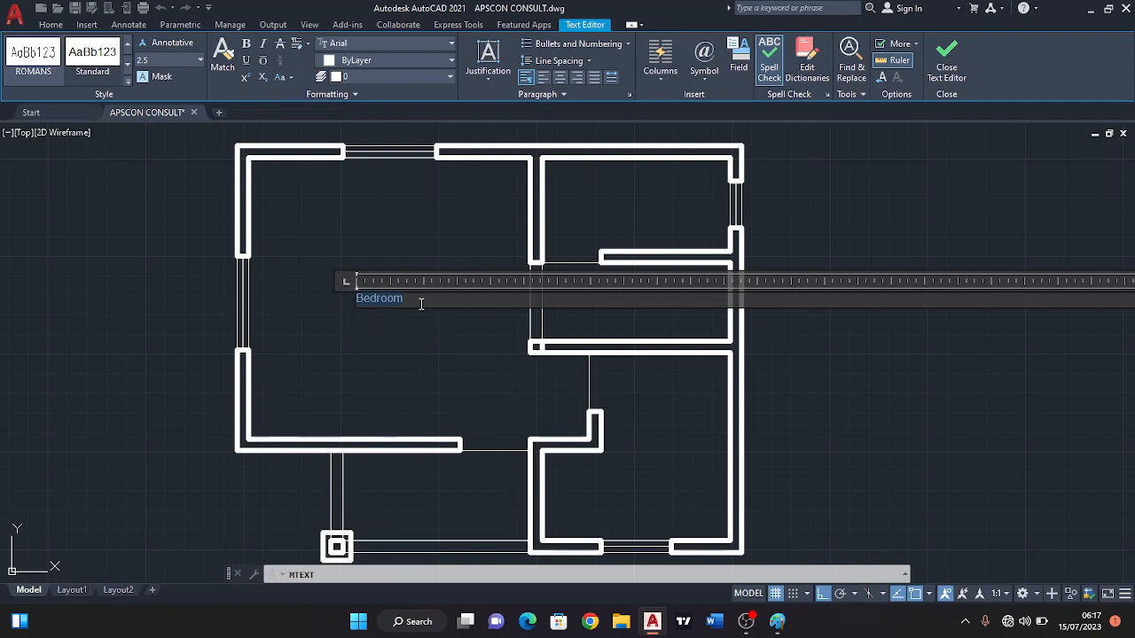
{"action": "left_click", "coordinate": [157, 59]}
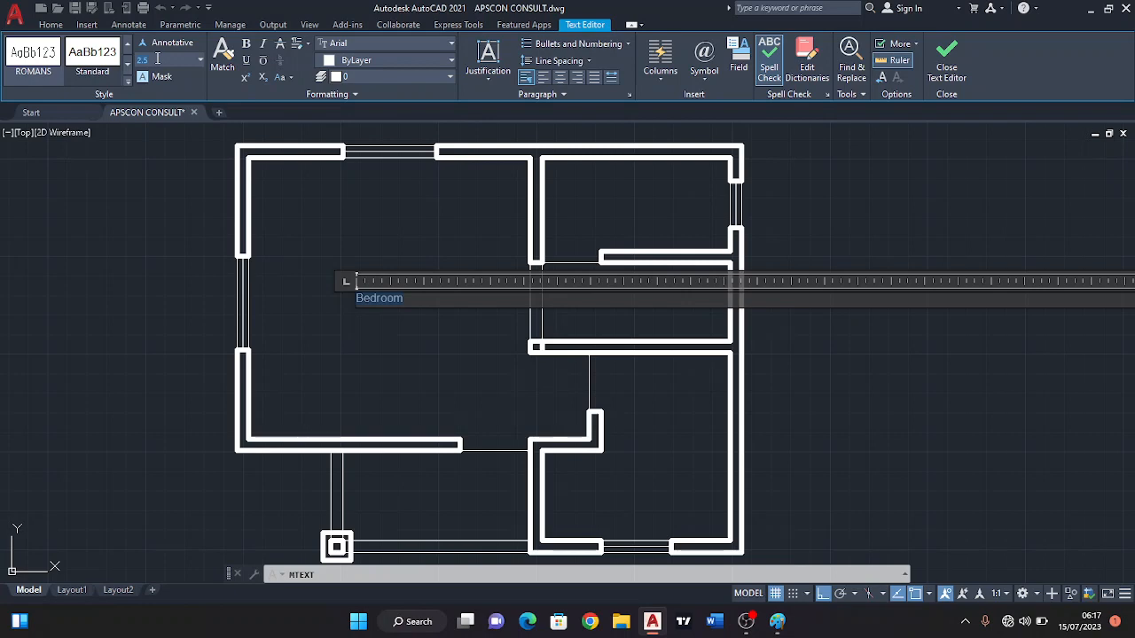
{"action": "key", "text": "Return"}
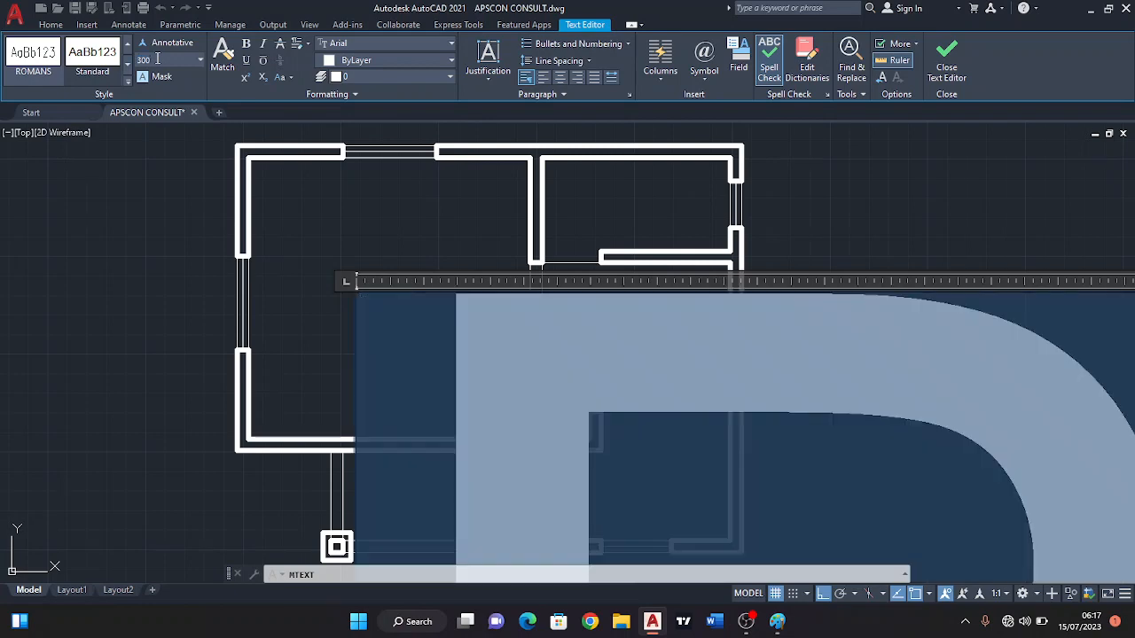
{"action": "left_click", "coordinate": [152, 234]}
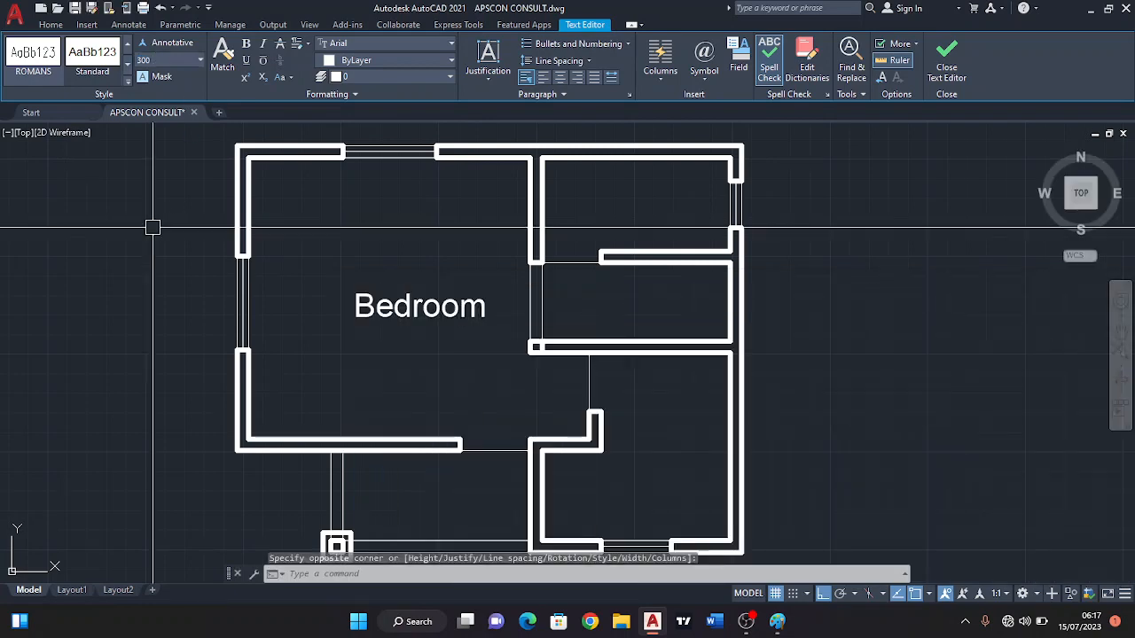
Move the Bedroom label slightly to the left so it sits centrally in the room.
{"action": "scroll", "coordinate": [329, 240], "scroll_direction": "down", "scroll_amount": 4}
{"action": "scroll", "coordinate": [319, 249], "scroll_direction": "up", "scroll_amount": 4}
{"action": "left_click", "coordinate": [301, 238]}
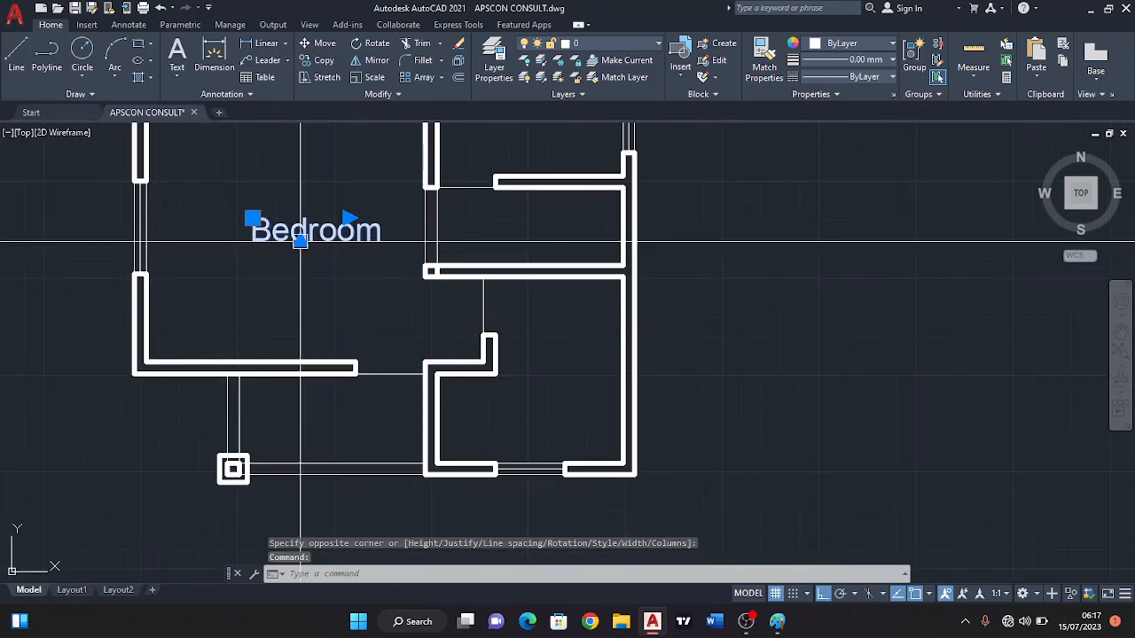
{"action": "middle_click_drag", "start_coordinate": [250, 227], "coordinate": [324, 260]}
{"action": "left_click", "coordinate": [325, 251]}
{"action": "scroll", "coordinate": [315, 254], "scroll_direction": "down", "scroll_amount": 2}
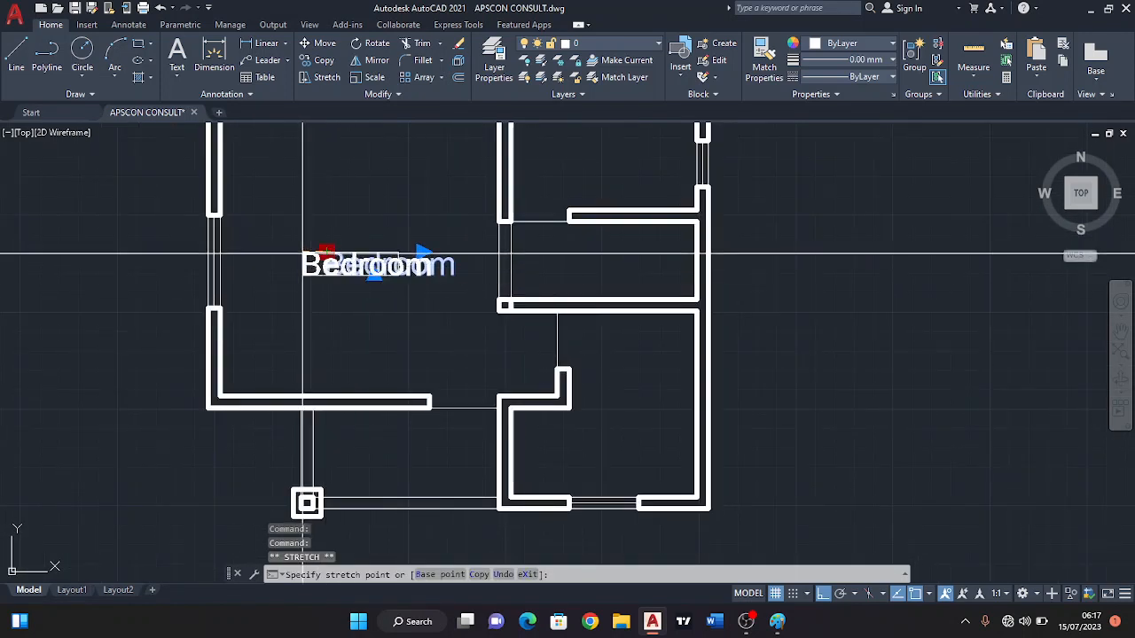
{"action": "key", "text": "Escape"}
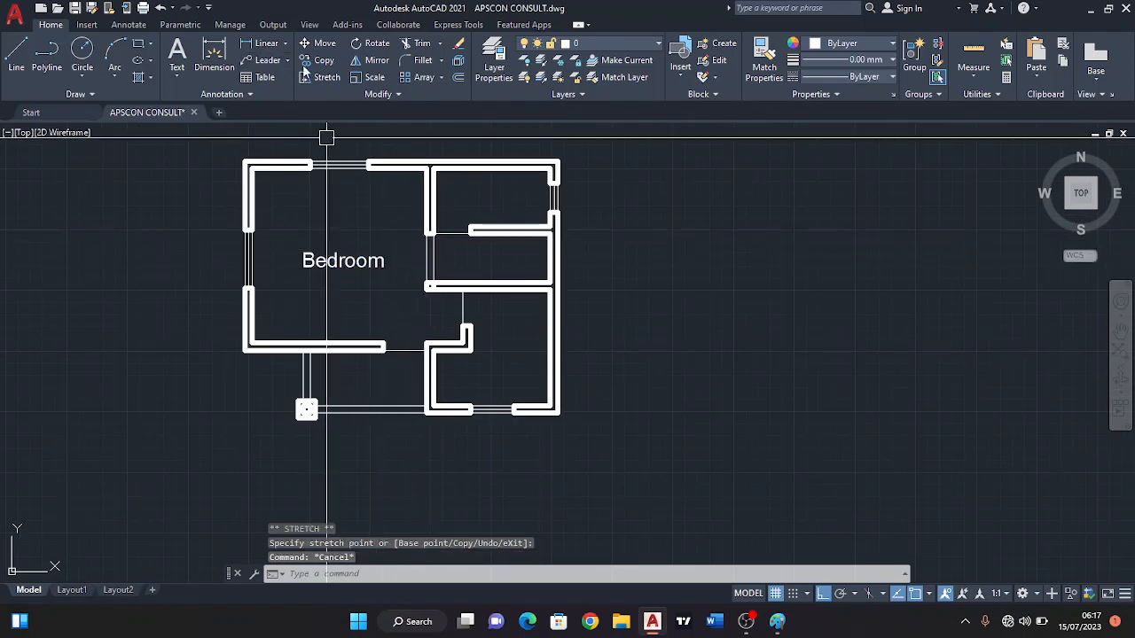
Copy the Bedroom label into the lower-right room beside the veranda.
{"action": "left_click", "coordinate": [317, 59]}
{"action": "key", "text": "Return"}
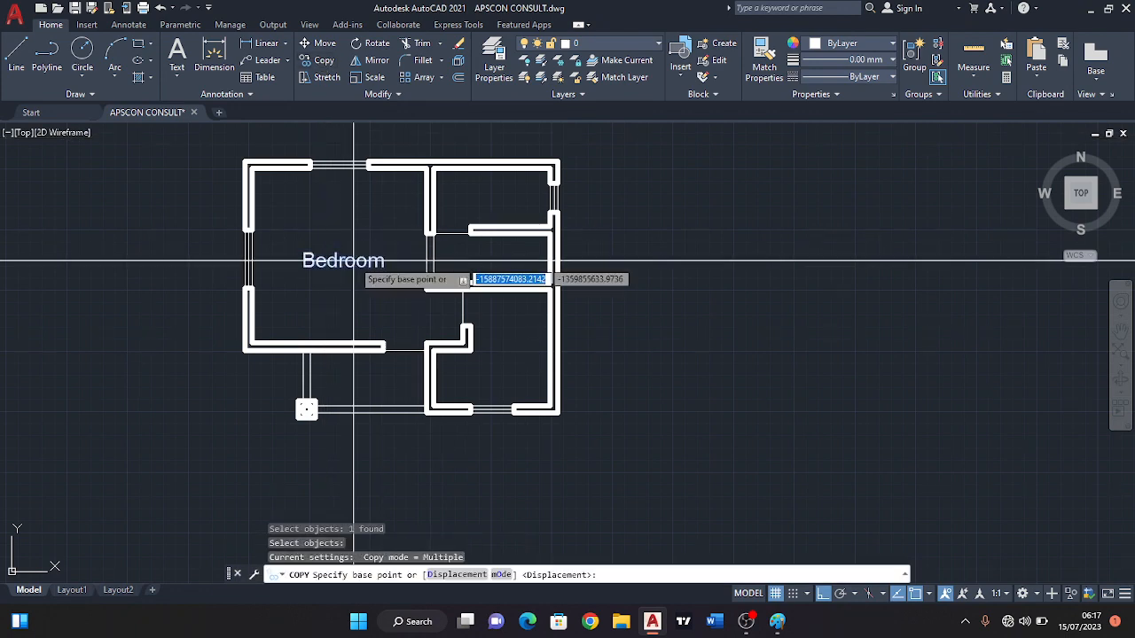
{"action": "left_click", "coordinate": [363, 258]}
{"action": "scroll", "coordinate": [509, 337], "scroll_direction": "up", "scroll_amount": 4}
{"action": "scroll", "coordinate": [511, 337], "scroll_direction": "down", "scroll_amount": 2}
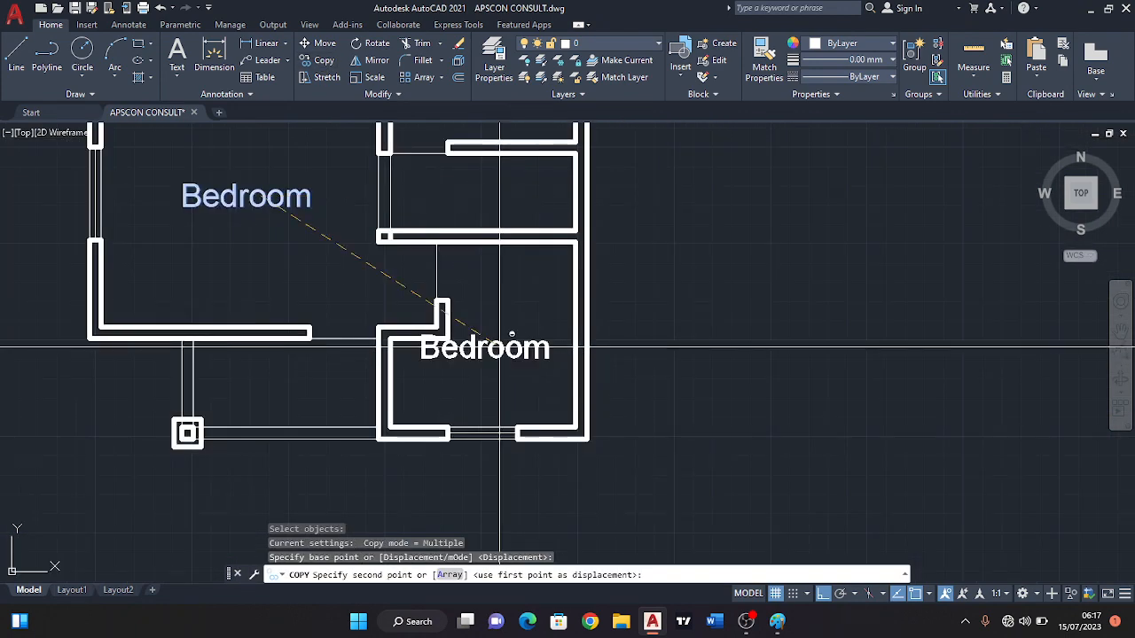
{"action": "left_click", "coordinate": [511, 359], "text": "shift"}
{"action": "key", "text": "Escape"}
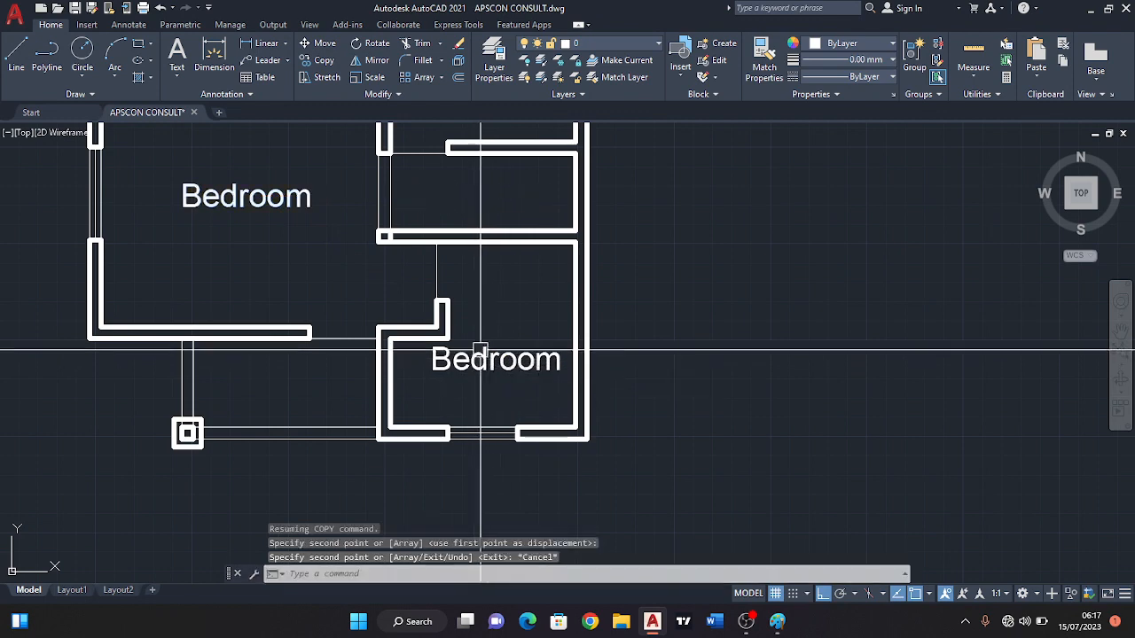
Change the text of the copied label in the lower-right room to "Kitchen".
{"action": "double_click", "coordinate": [483, 360]}
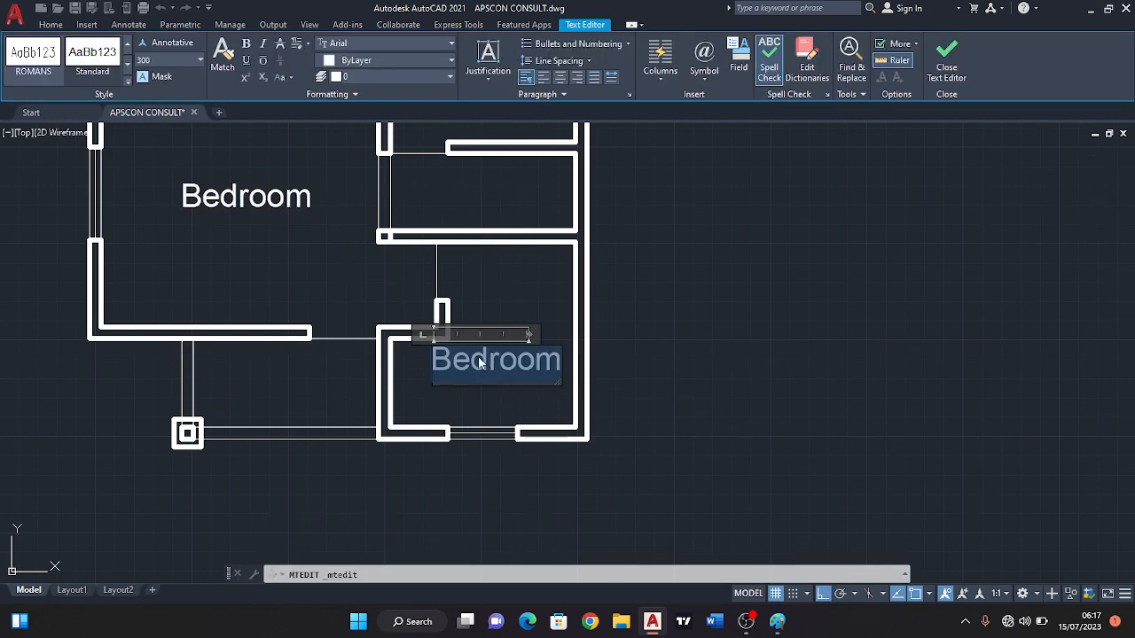
{"action": "key", "text": "BackSpace"}
{"action": "type", "text": "itchen"}
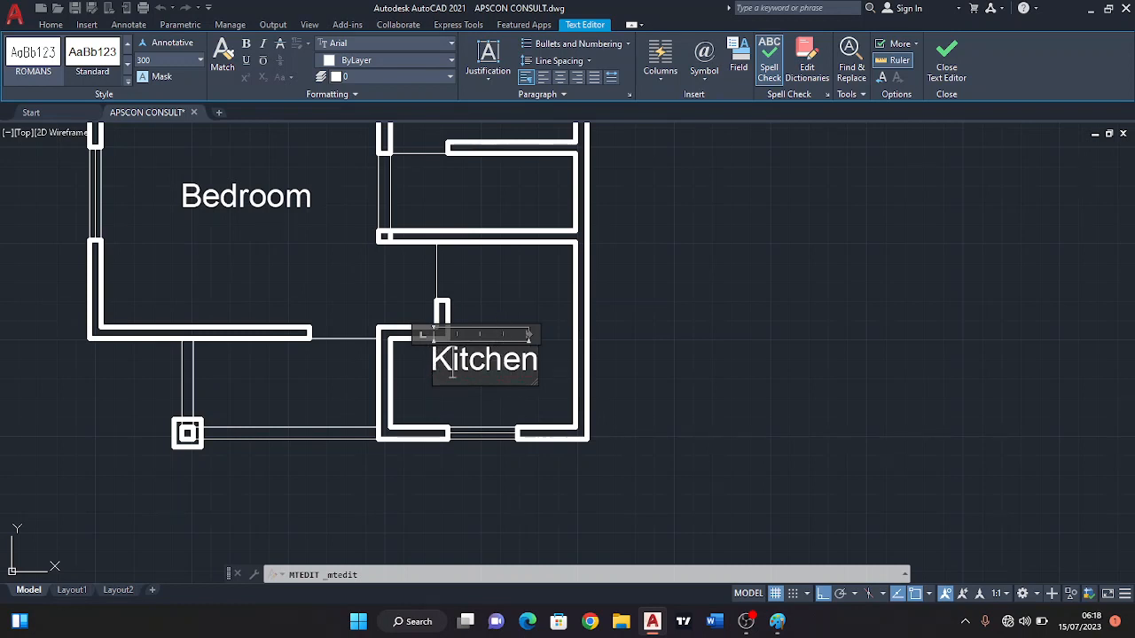
{"action": "left_click", "coordinate": [481, 298]}
Scale the Kitchen label down to roughly half its size about a base point near its middle.
{"action": "scroll", "coordinate": [468, 355], "scroll_direction": "up", "scroll_amount": 3}
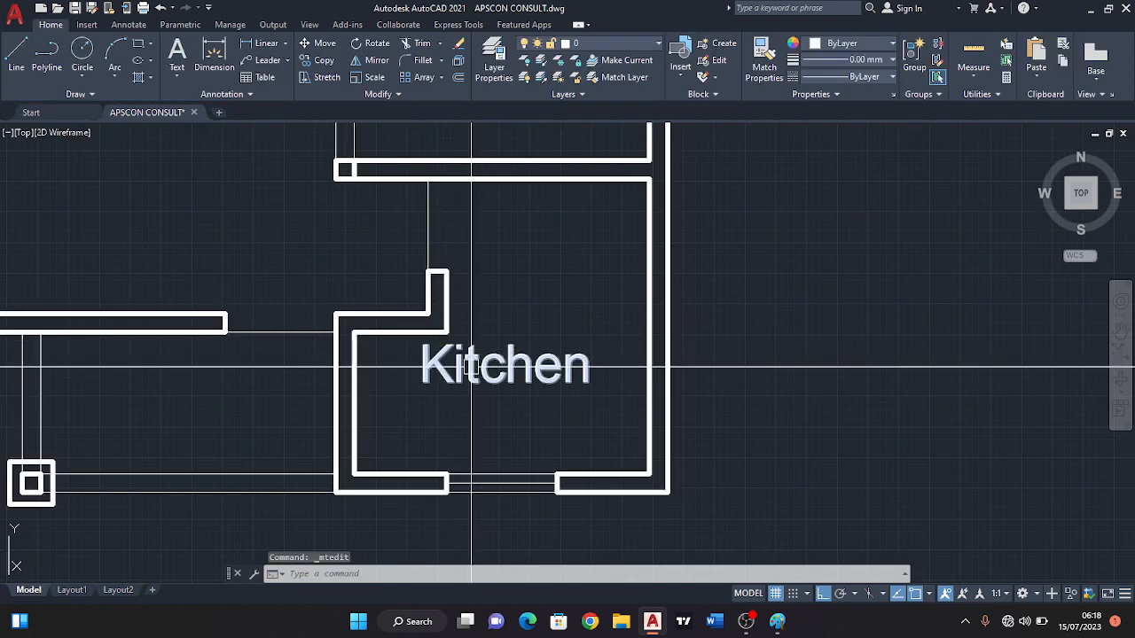
{"action": "scroll", "coordinate": [481, 375], "scroll_direction": "down", "scroll_amount": 2}
{"action": "scroll", "coordinate": [512, 328], "scroll_direction": "up", "scroll_amount": 4}
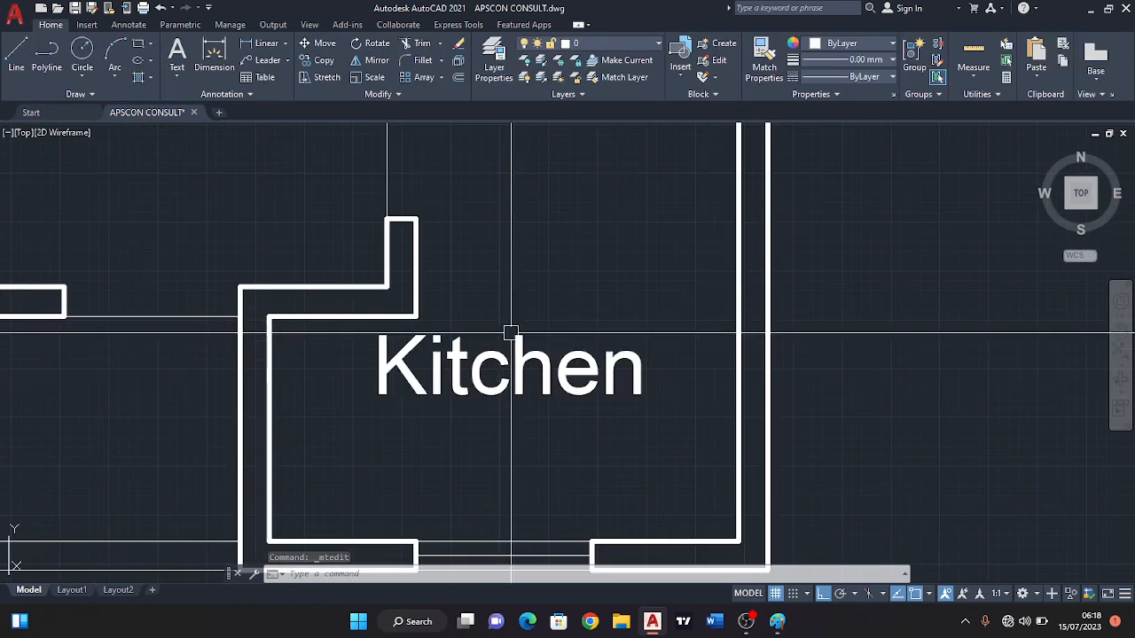
{"action": "left_click", "coordinate": [476, 375]}
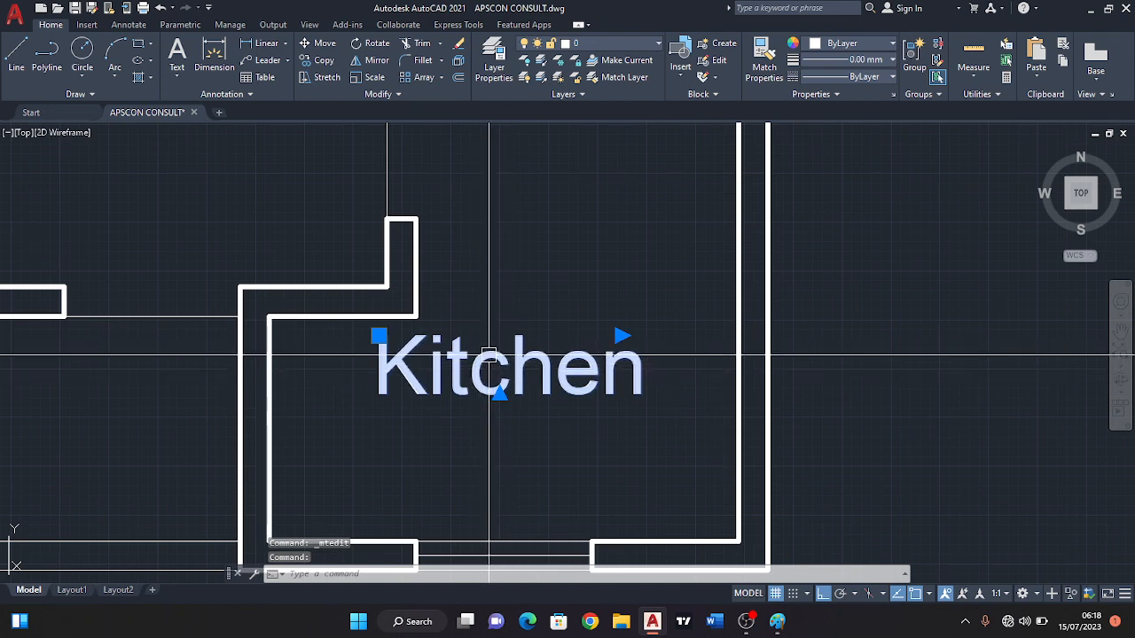
{"action": "type", "text": "c"}
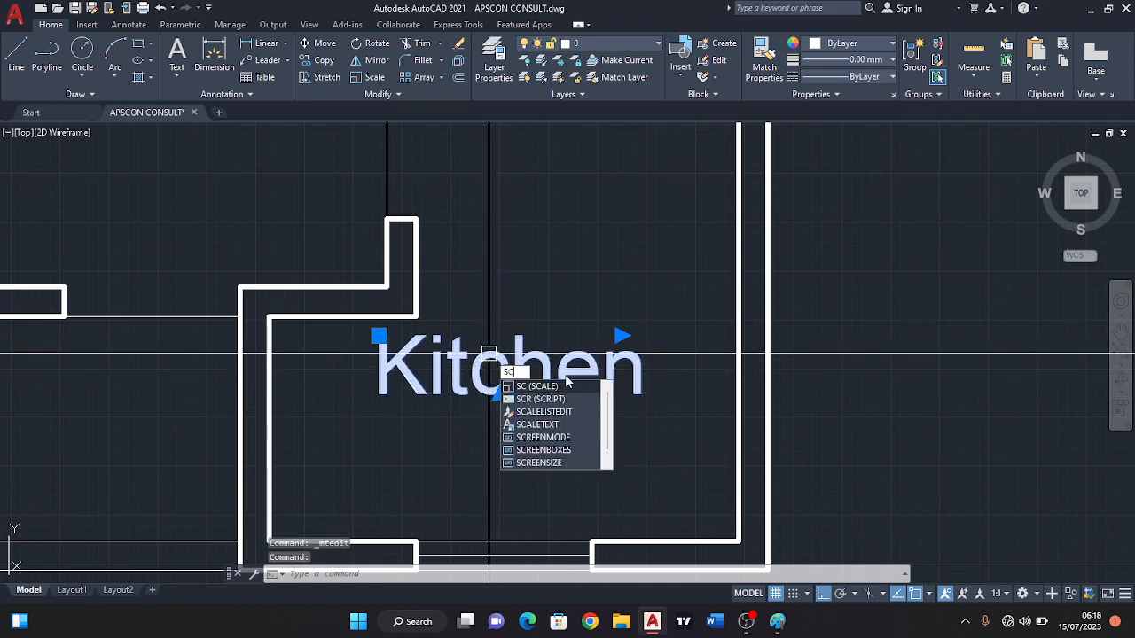
{"action": "left_click", "coordinate": [536, 387]}
{"action": "left_click", "coordinate": [519, 373]}
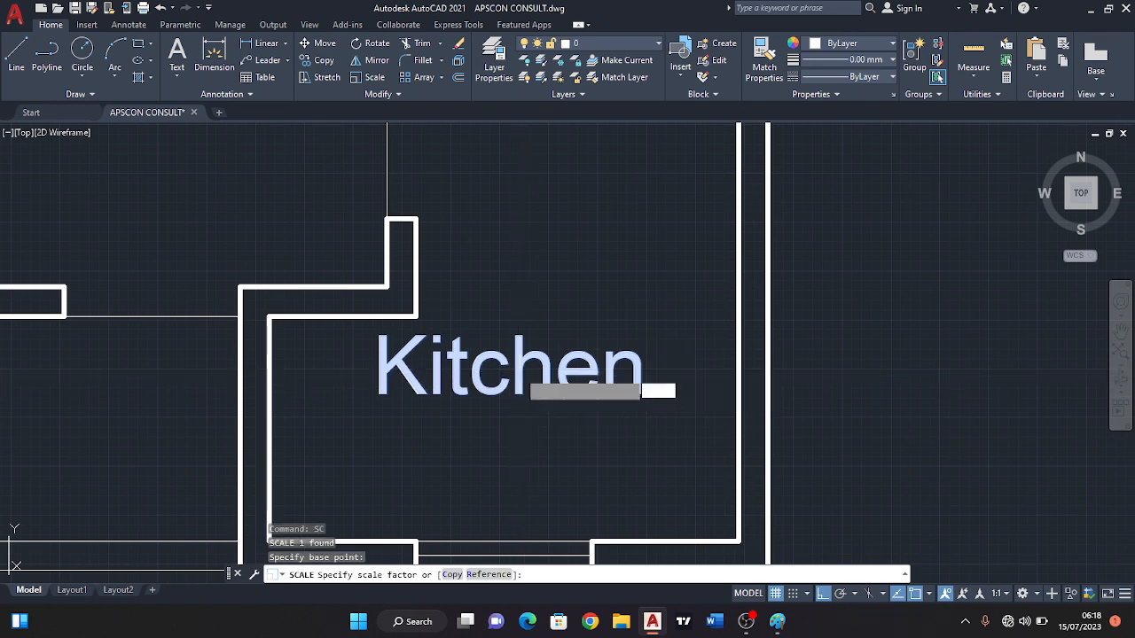
{"action": "left_click", "coordinate": [558, 301]}
{"action": "scroll", "coordinate": [633, 347], "scroll_direction": "down", "scroll_amount": 8}
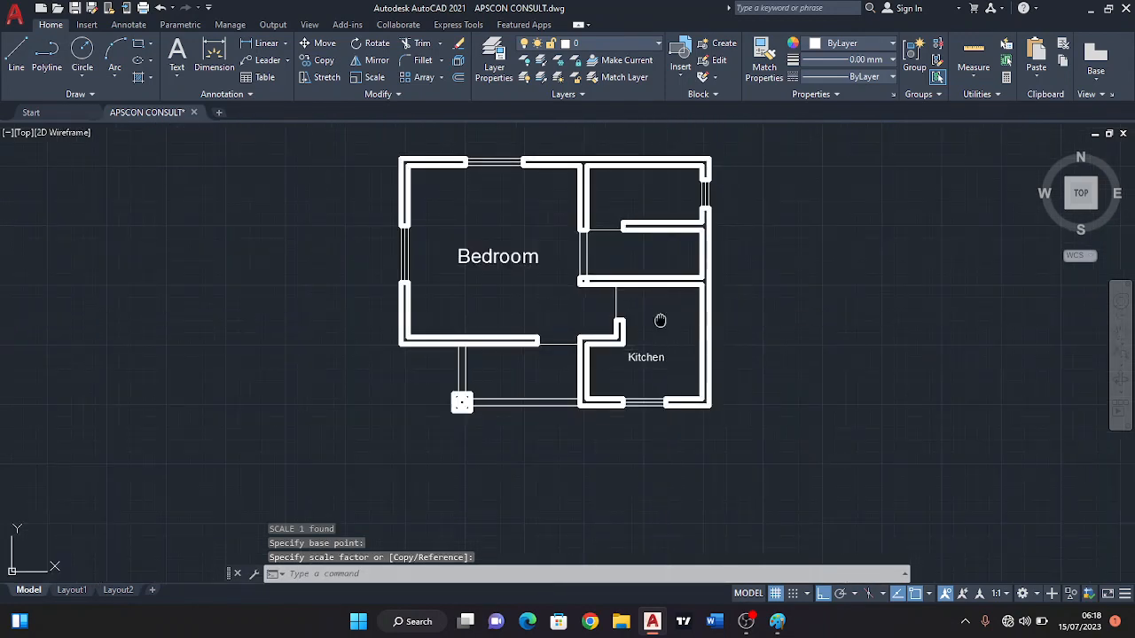
Copy the Kitchen label straight up into the narrow room directly above the kitchen.
{"action": "middle_click_drag", "start_coordinate": [658, 319], "coordinate": [451, 322]}
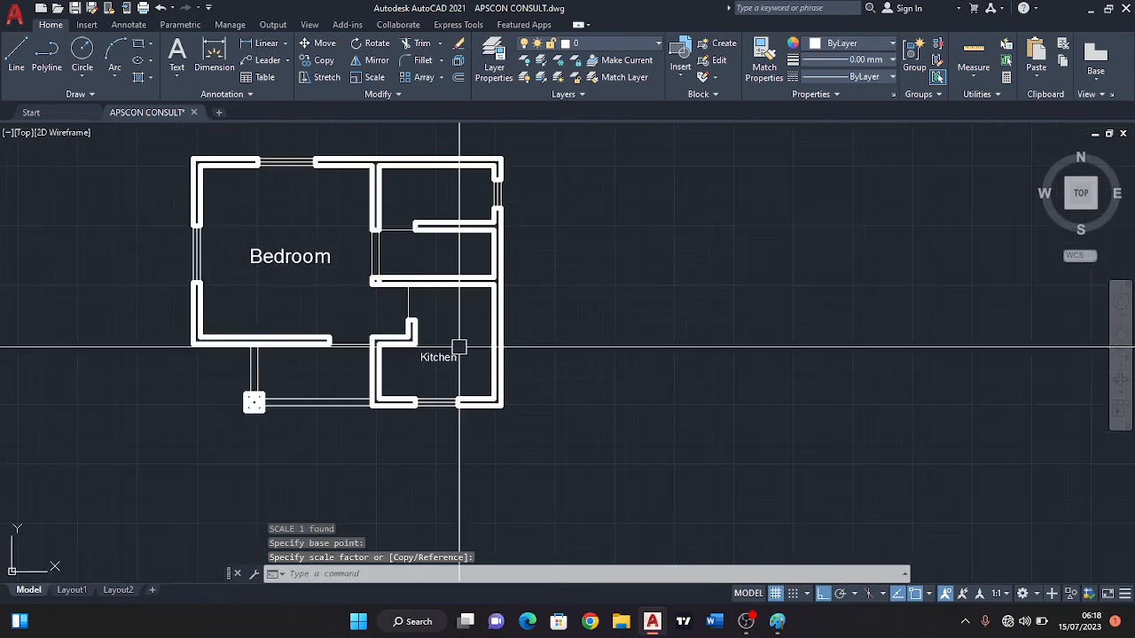
{"action": "left_click", "coordinate": [317, 60]}
{"action": "scroll", "coordinate": [441, 364], "scroll_direction": "up", "scroll_amount": 2}
{"action": "key", "text": "Return"}
{"action": "left_click", "coordinate": [435, 361]}
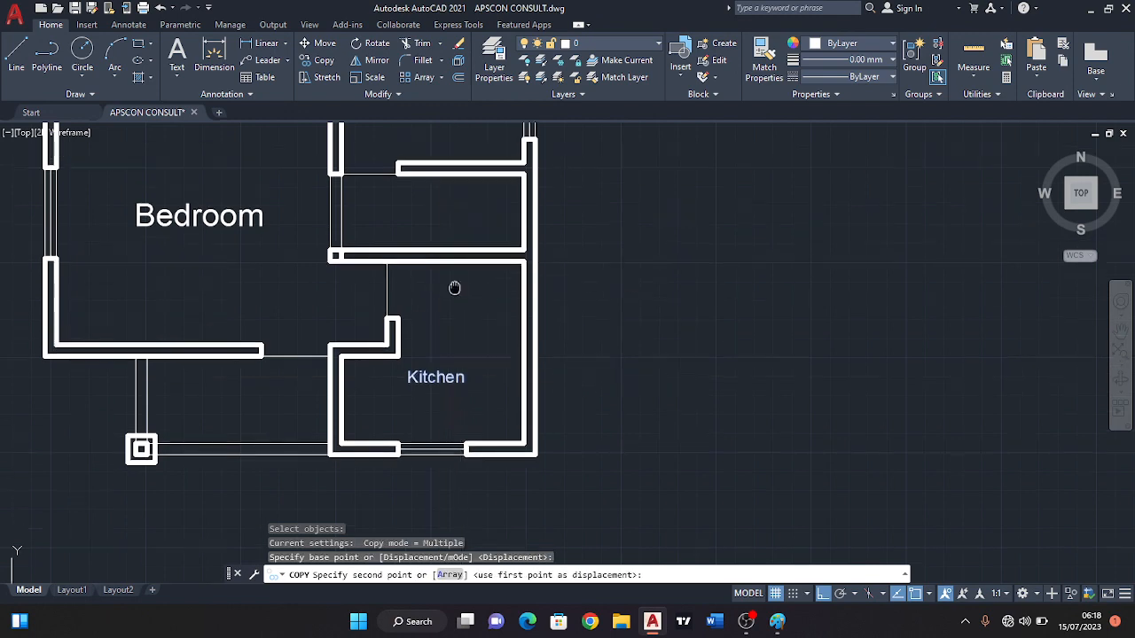
{"action": "scroll", "coordinate": [439, 275], "scroll_direction": "up", "scroll_amount": 3}
{"action": "left_click", "coordinate": [434, 269]}
{"action": "key", "text": "Escape"}
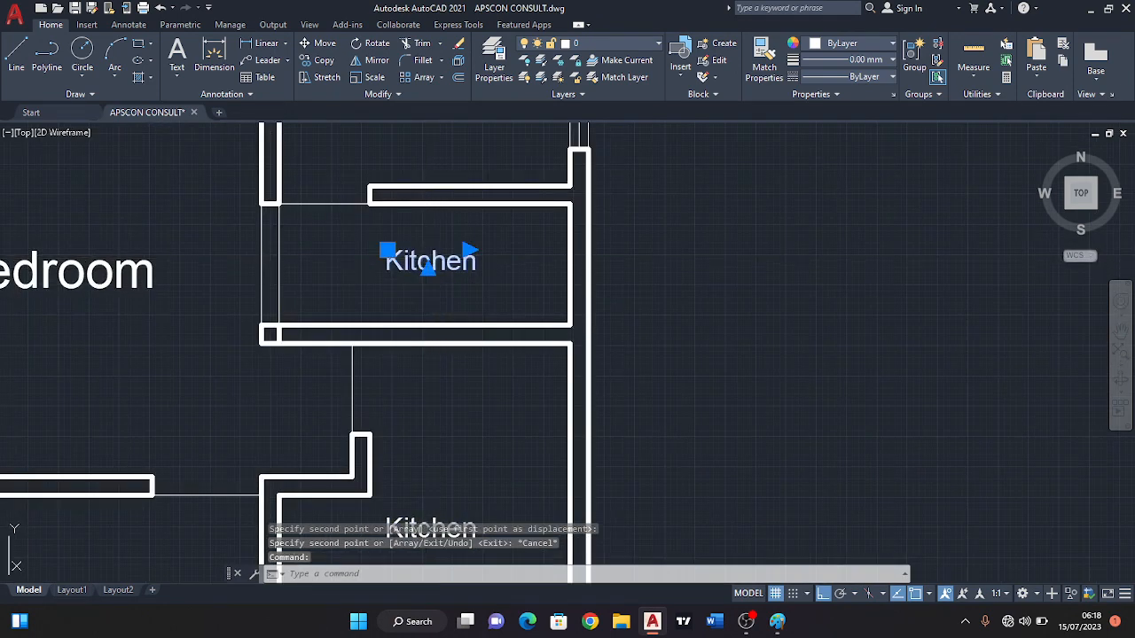
Change the text of the copied Kitchen label in the narrow room above the kitchen to "Lobby".
{"action": "double_click", "coordinate": [430, 264]}
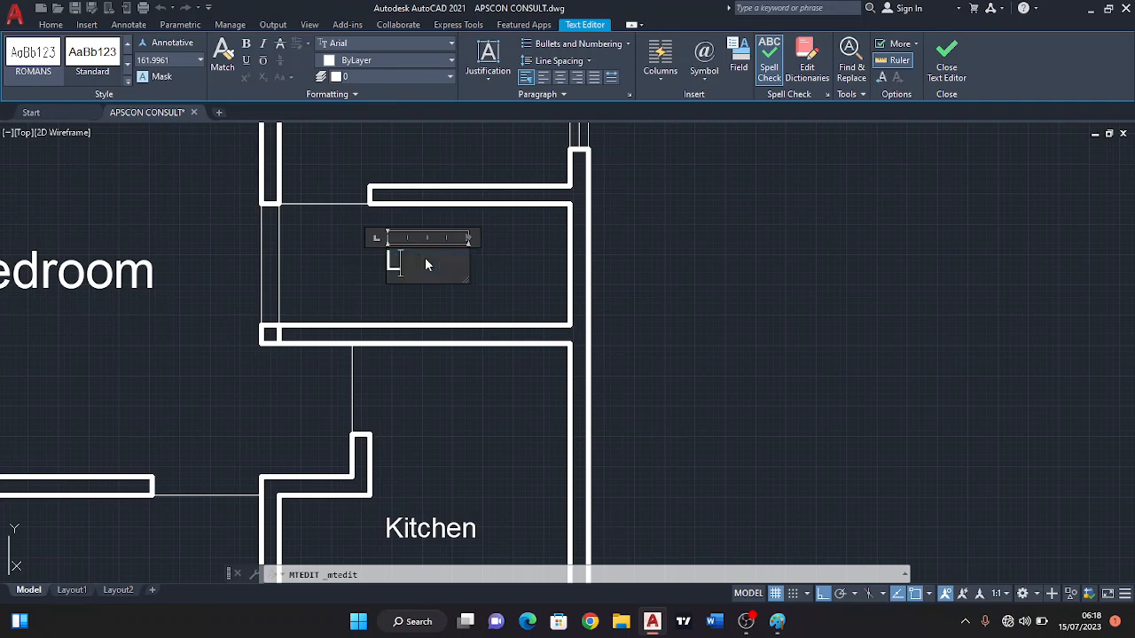
{"action": "type", "text": "Lobby"}
{"action": "left_click", "coordinate": [400, 316]}
Copy the Lobby label about 1160 units straight up into the upper-right room with the window.
{"action": "middle_click_drag", "start_coordinate": [380, 246], "coordinate": [403, 332]}
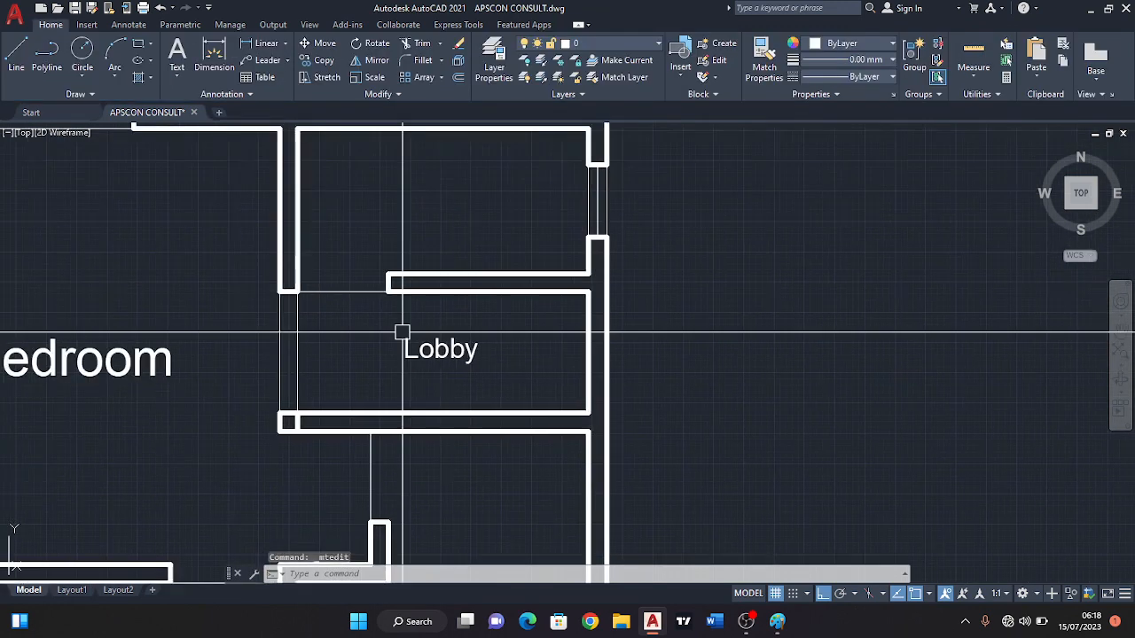
{"action": "type", "text": "co"}
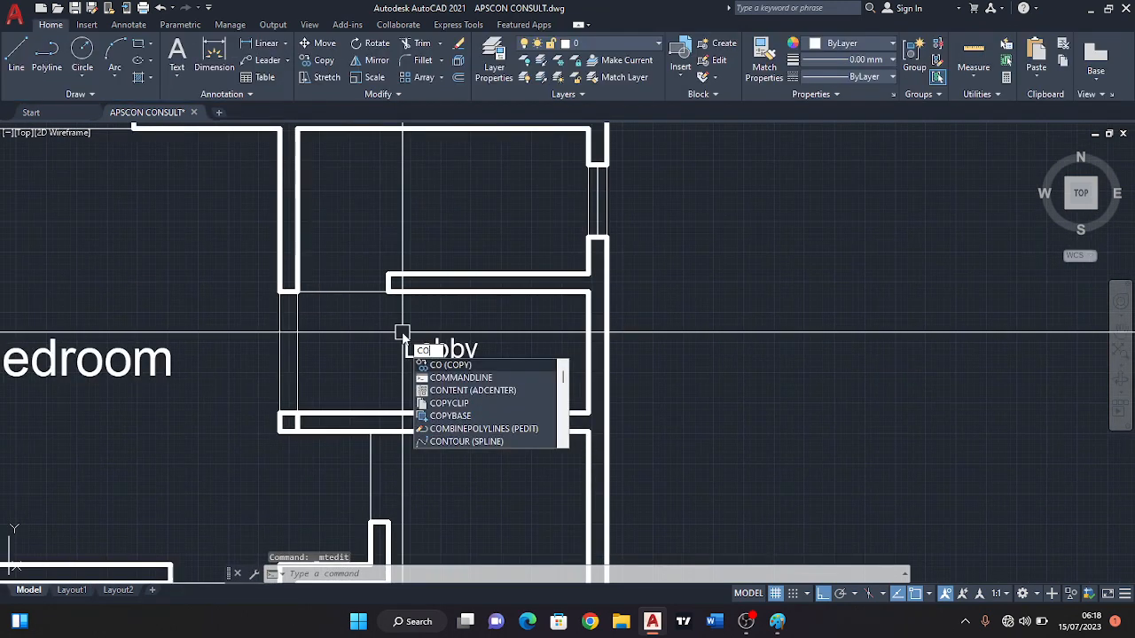
{"action": "key", "text": "Return"}
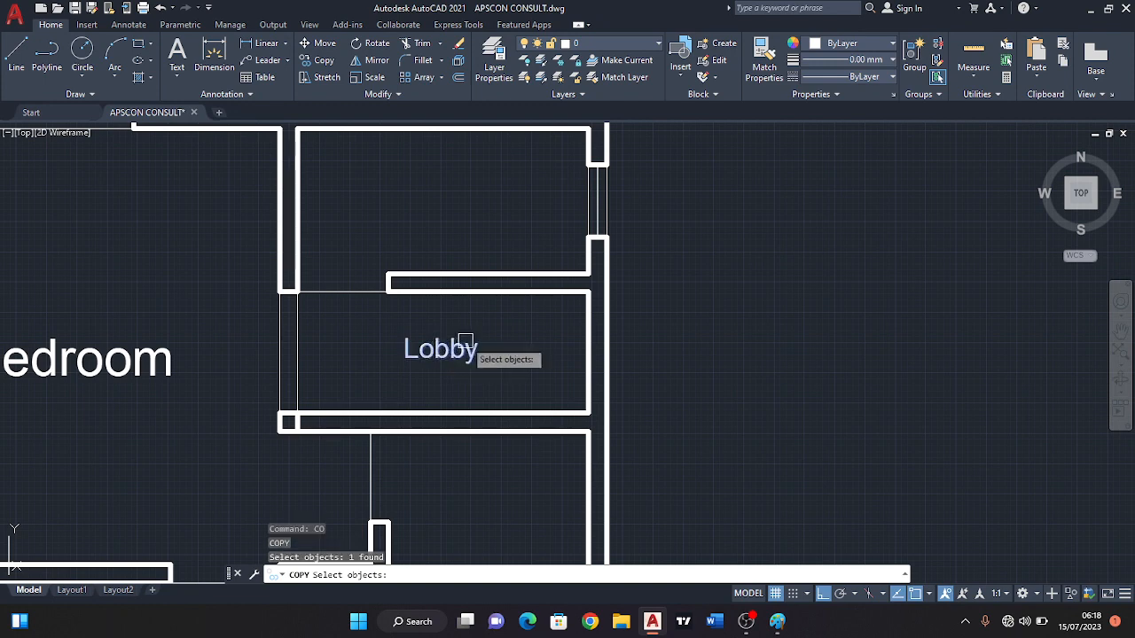
{"action": "key", "text": "Return"}
{"action": "left_click", "coordinate": [443, 346]}
{"action": "middle_click_drag", "start_coordinate": [439, 274], "coordinate": [435, 362]}
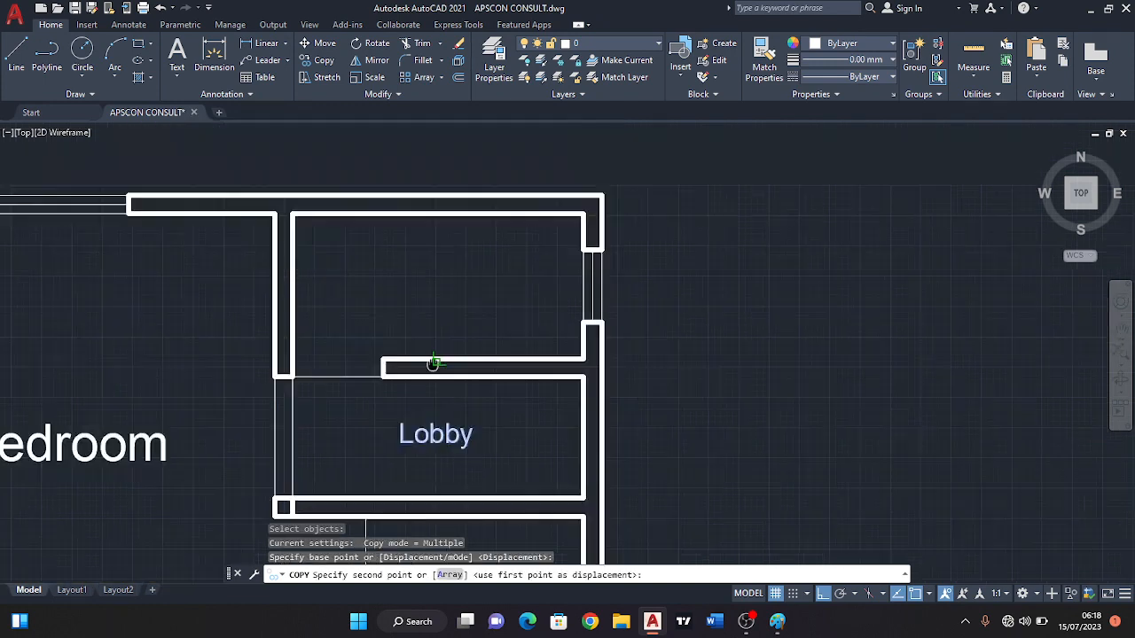
{"action": "key", "text": "Escape"}
Change the text of the copied Lobby label in the upper-right room to "Bath/Tiolet".
{"action": "double_click", "coordinate": [430, 297]}
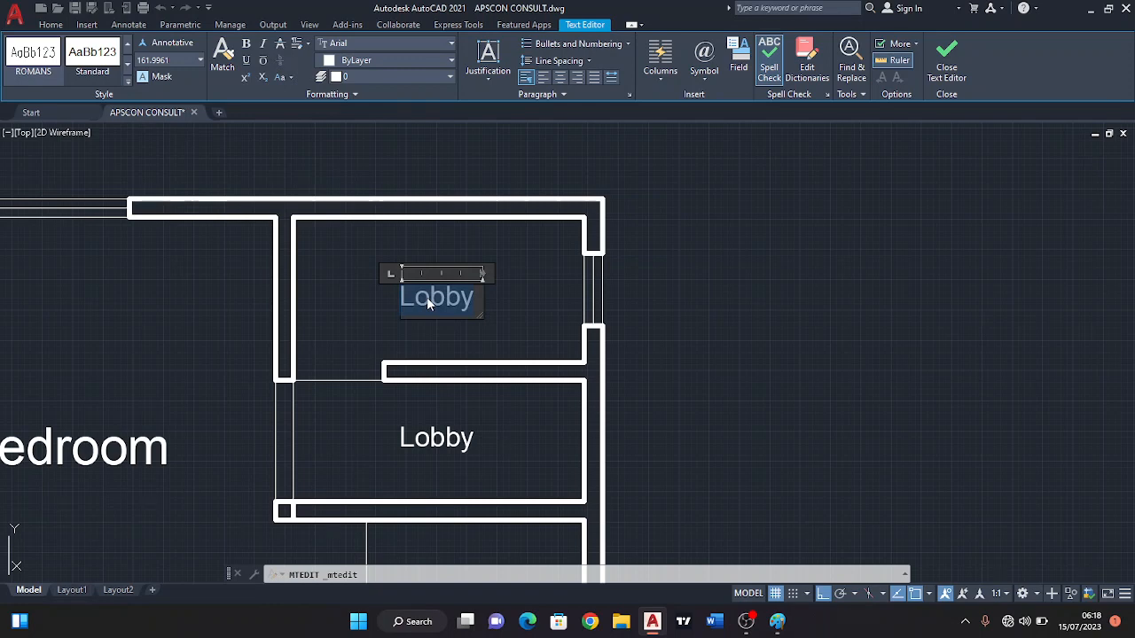
{"action": "type", "text": "Bath/Tiolet"}
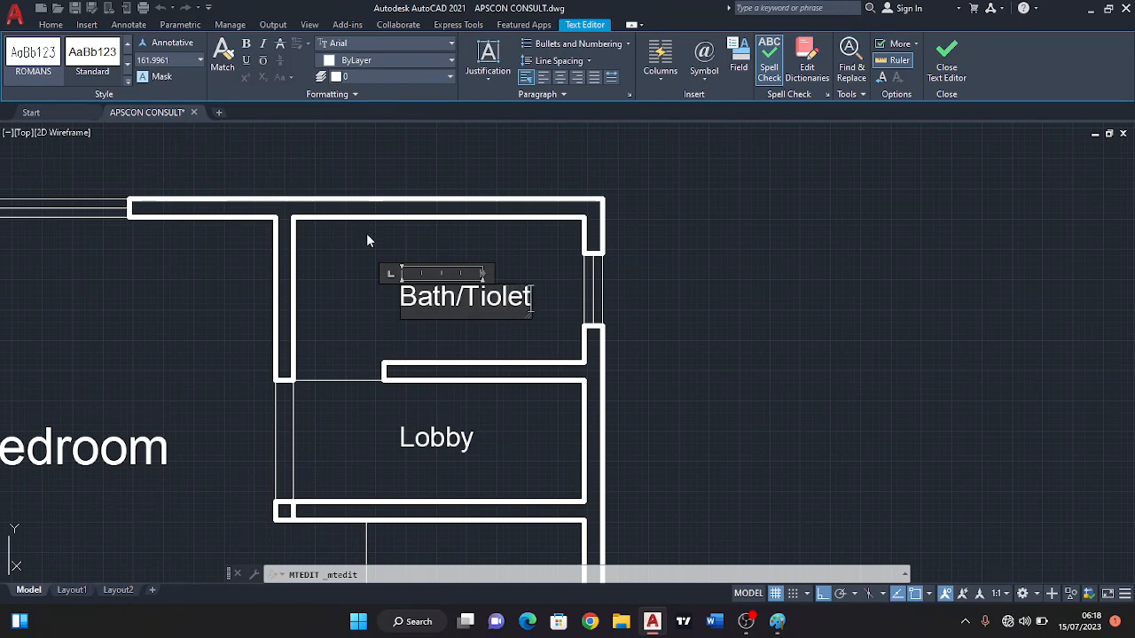
{"action": "left_click", "coordinate": [368, 240]}
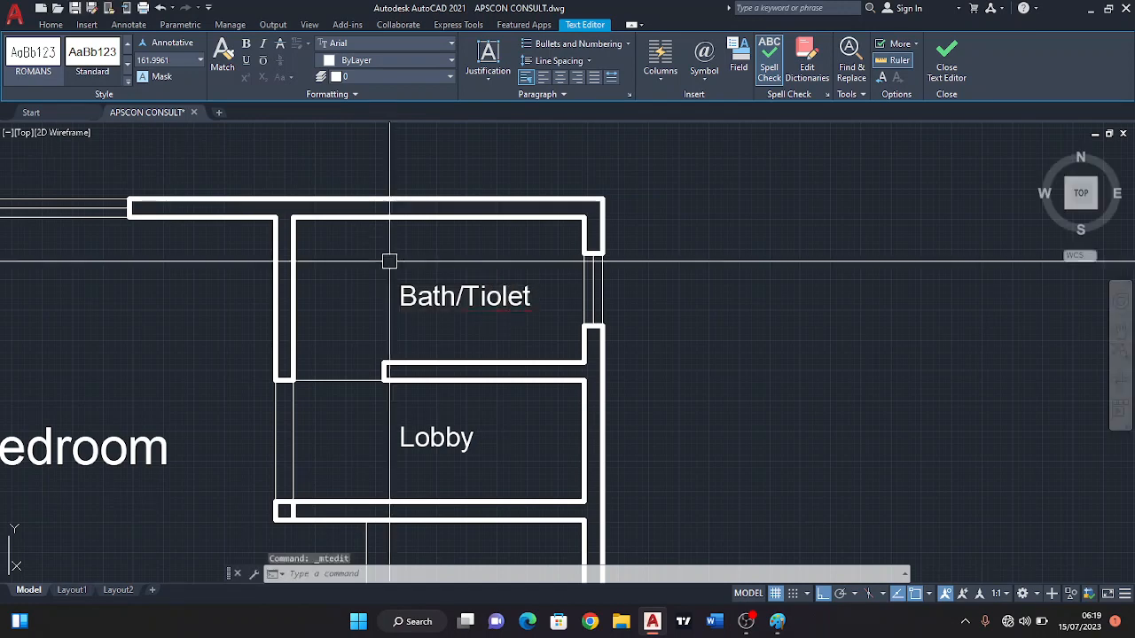
Select the Bath/Tiolet label in the upper-right room.
{"action": "left_click", "coordinate": [459, 297]}
{"action": "scroll", "coordinate": [458, 297], "scroll_direction": "up", "scroll_amount": 4}
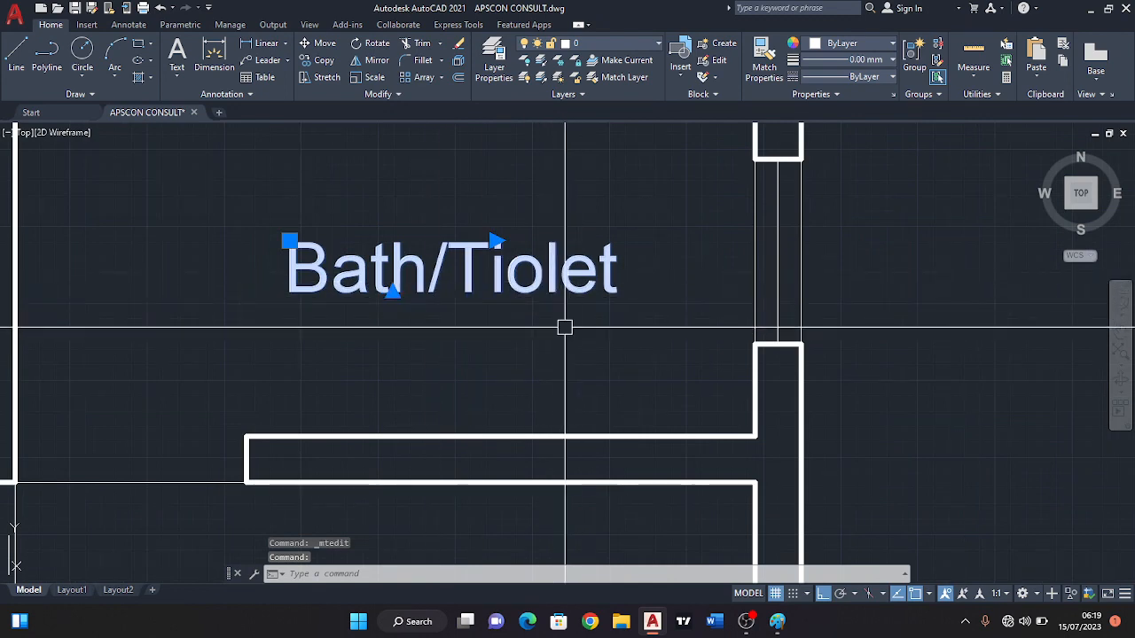
{"action": "key", "text": "Escape"}
{"action": "left_click", "coordinate": [419, 268]}
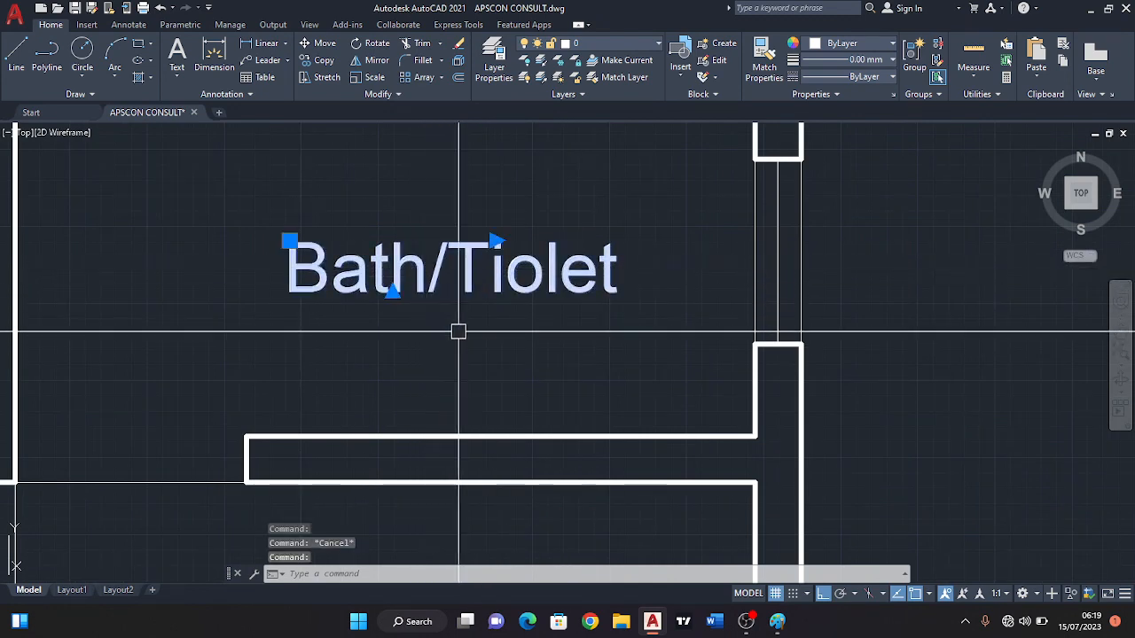
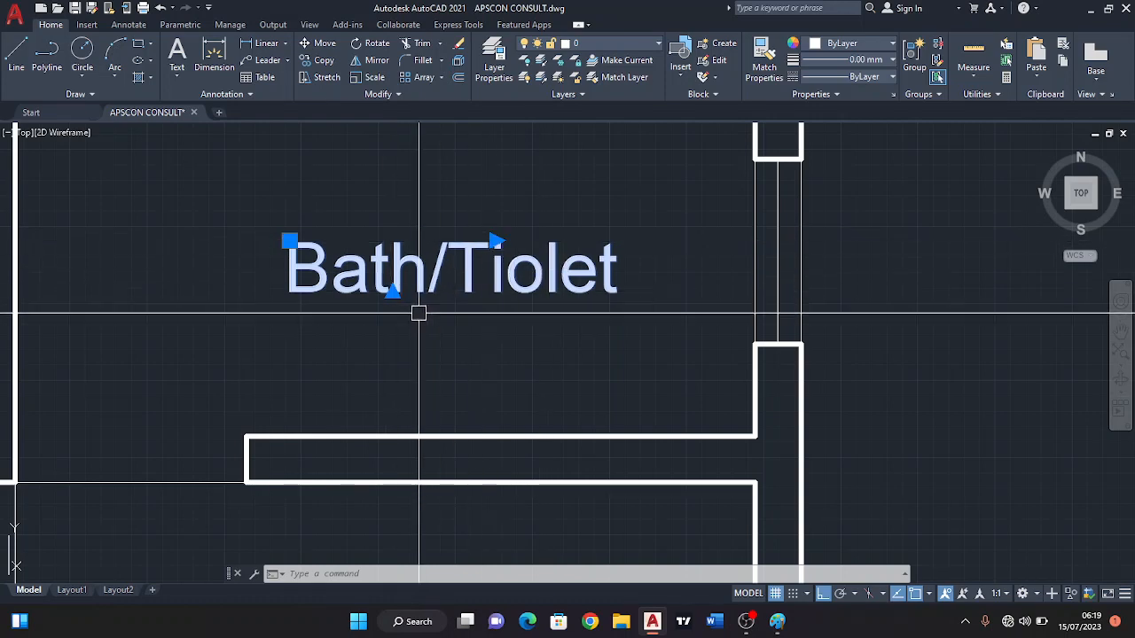
Try stretching the Bath/Tiolet label's text frame down to the wall and back, and widening its column.
{"action": "left_click", "coordinate": [392, 292]}
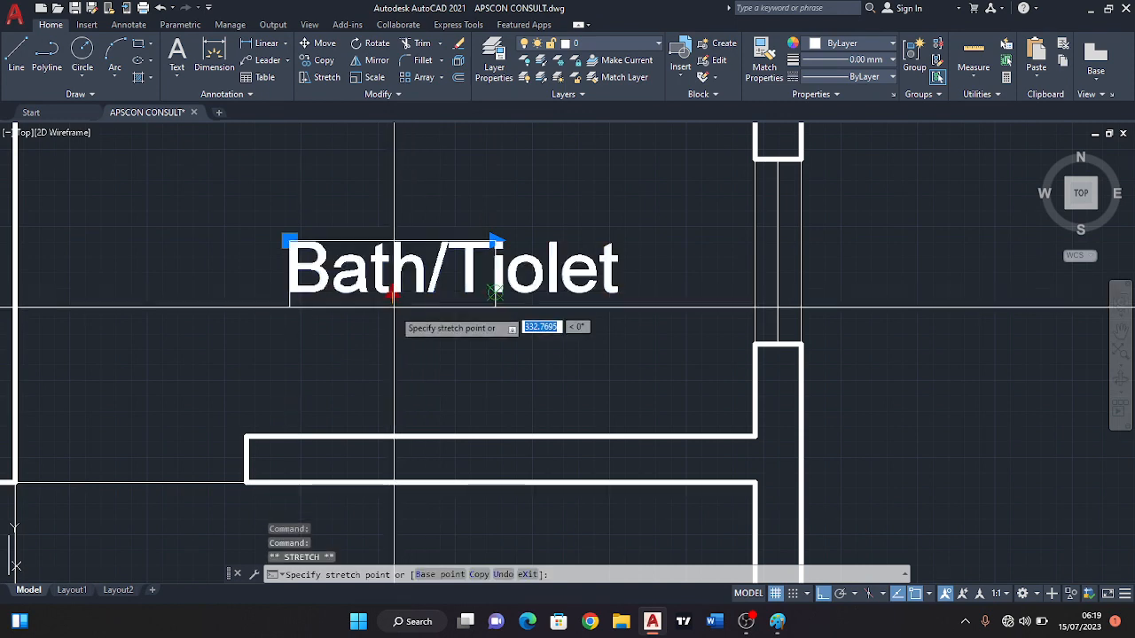
{"action": "left_click", "coordinate": [434, 413]}
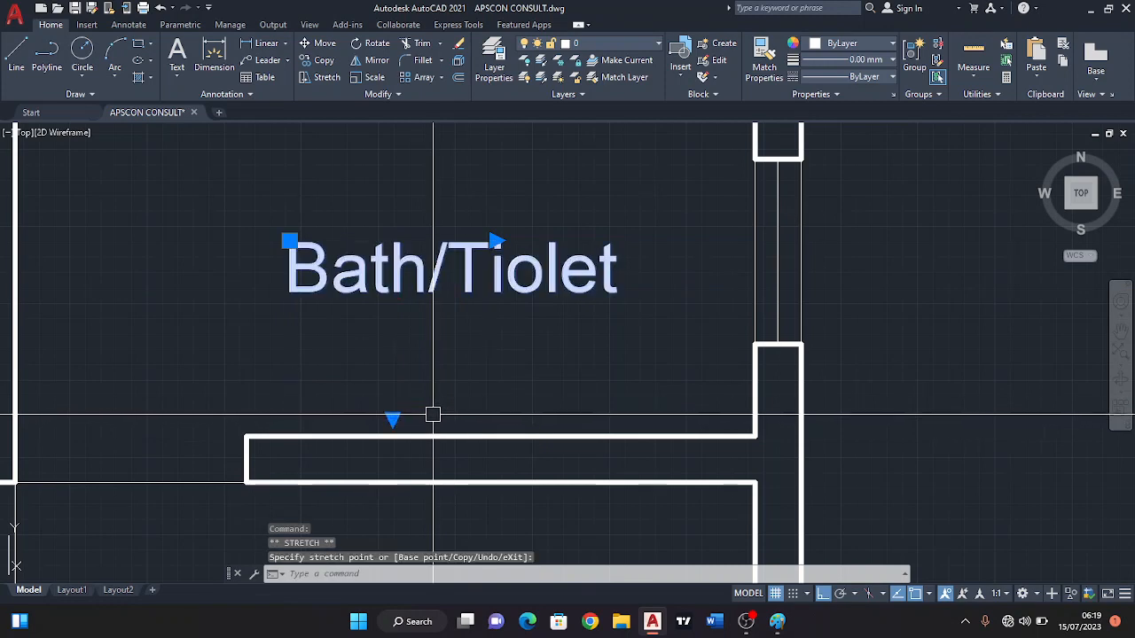
{"action": "left_click", "coordinate": [393, 417]}
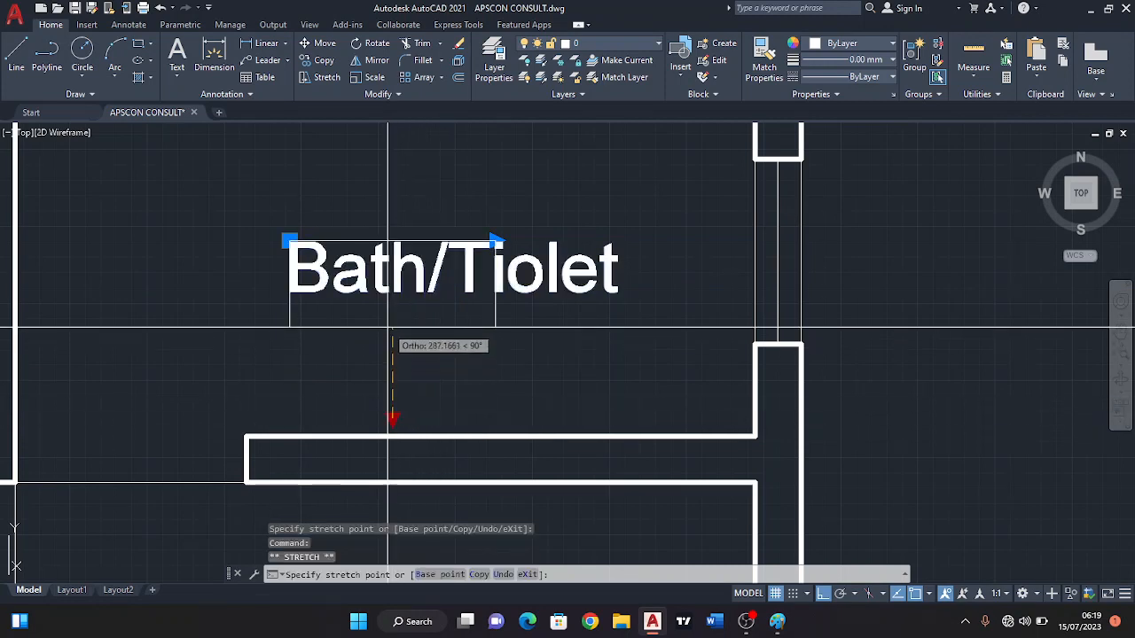
{"action": "left_click", "coordinate": [390, 295]}
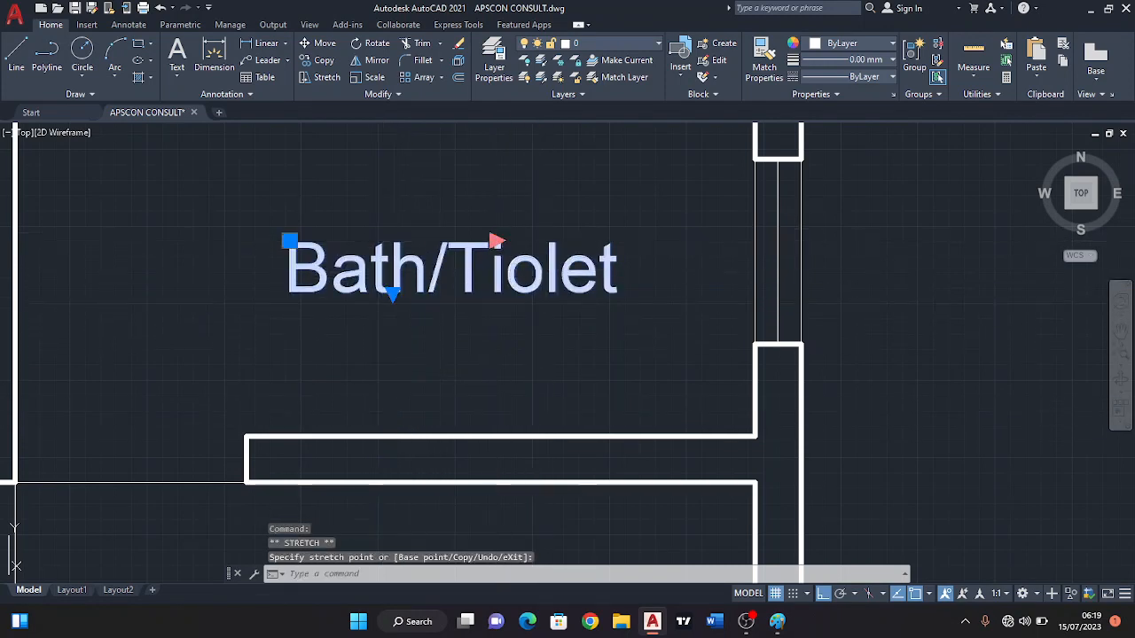
{"action": "left_click", "coordinate": [495, 239]}
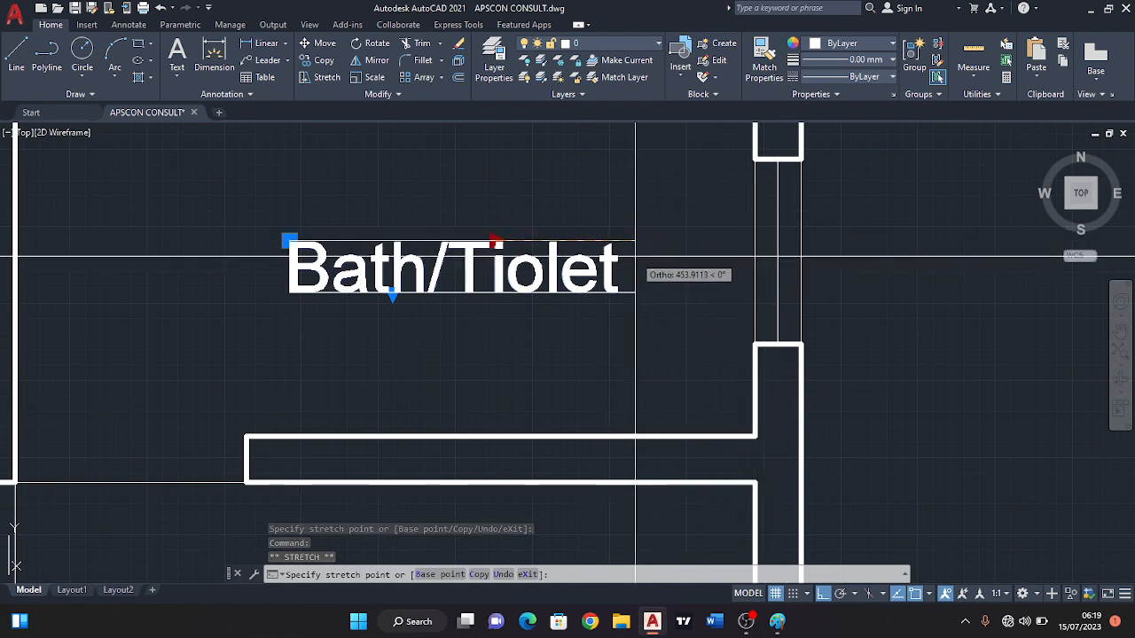
{"action": "key", "text": "Escape"}
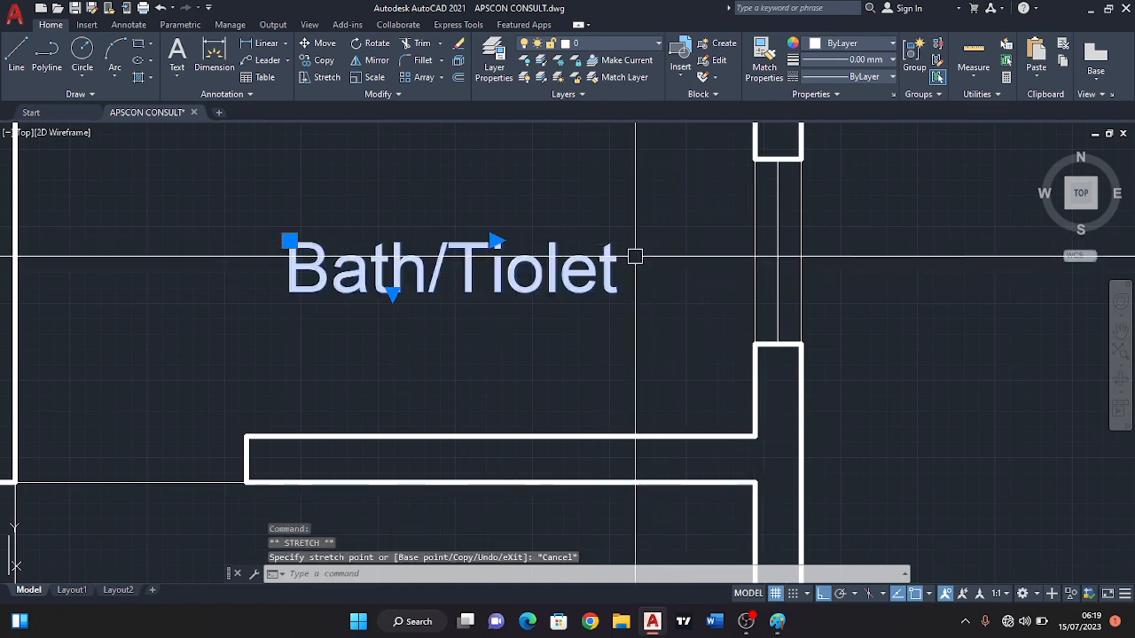
Copy the Bath/Tiolet label into the veranda with Ortho off, about 4660 units away at 233°.
{"action": "scroll", "coordinate": [634, 257], "scroll_direction": "down", "scroll_amount": 5}
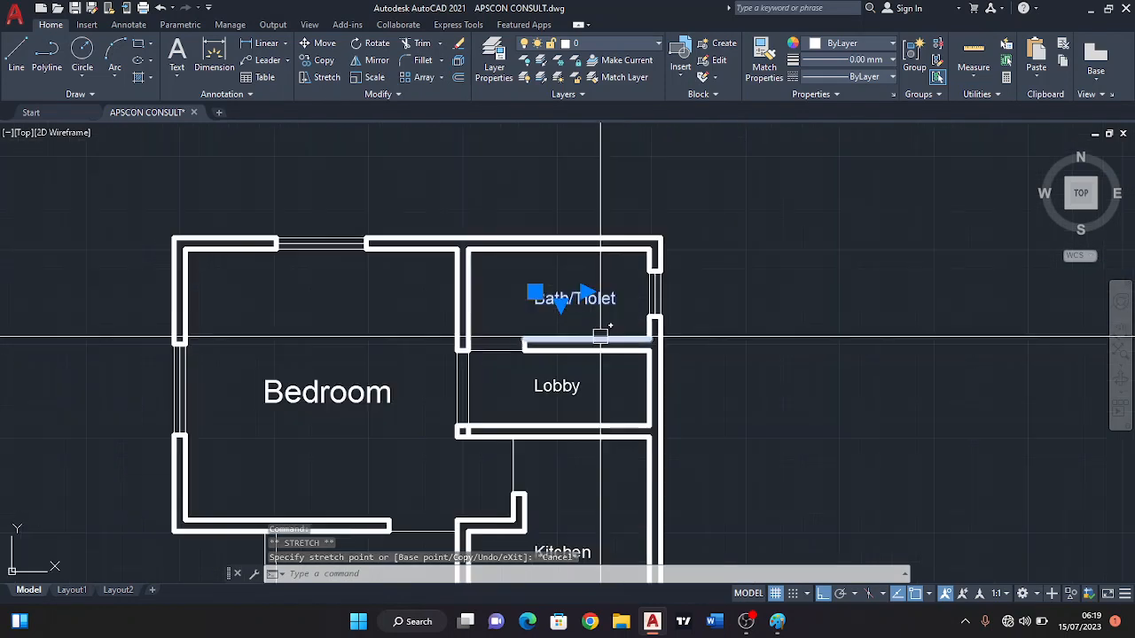
{"action": "middle_click_drag", "start_coordinate": [510, 383], "coordinate": [483, 267]}
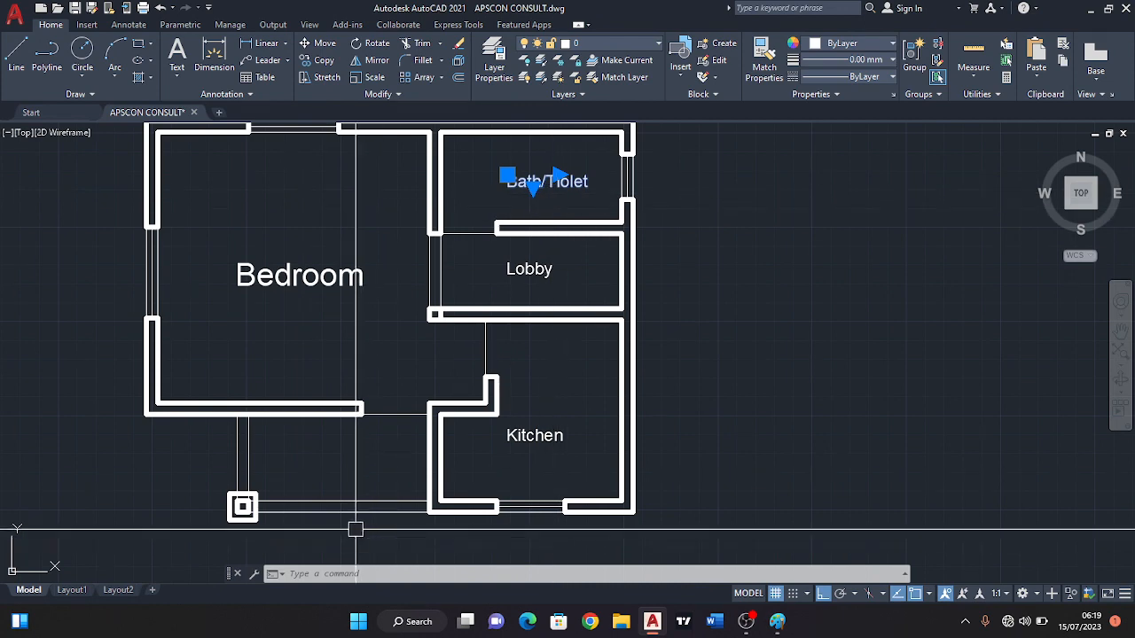
{"action": "left_click", "coordinate": [324, 60]}
{"action": "left_click", "coordinate": [557, 188]}
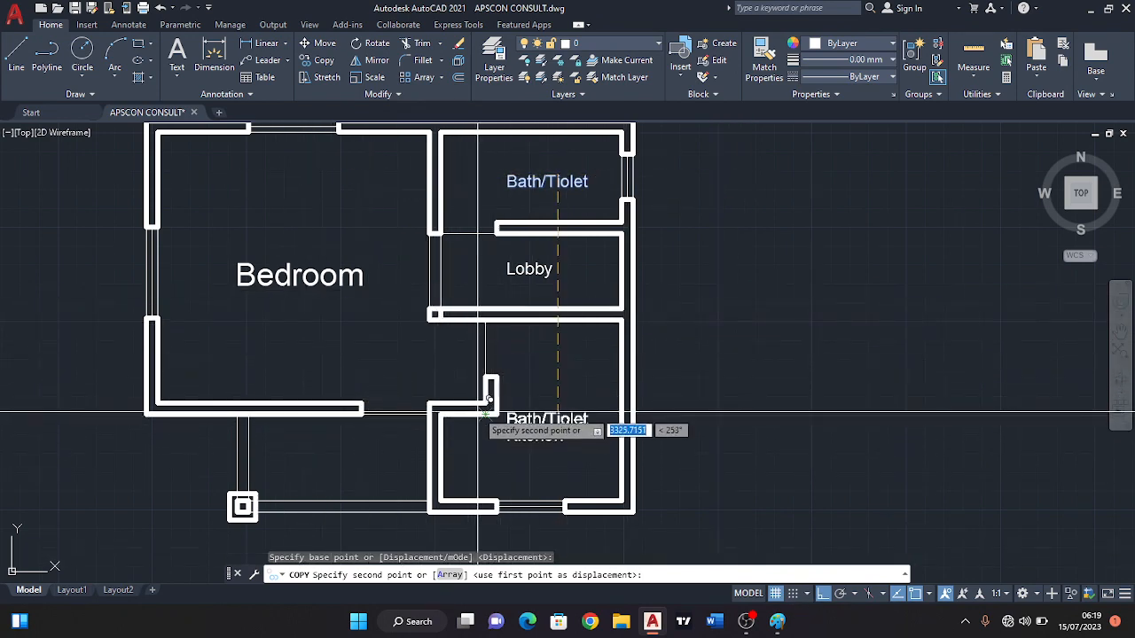
{"action": "key", "text": "F8"}
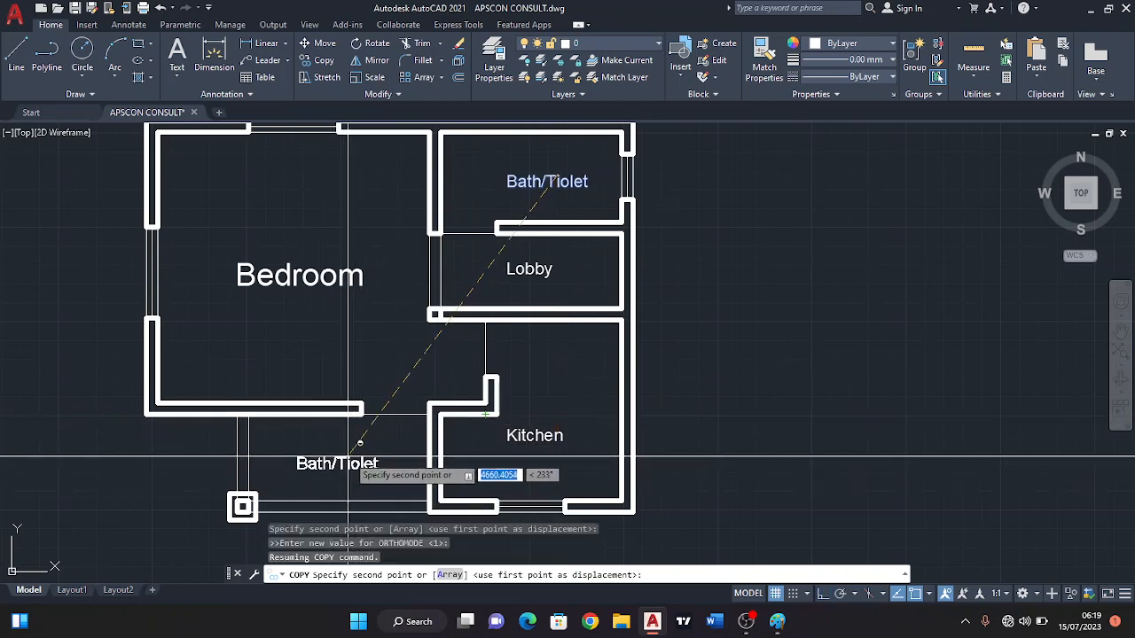
{"action": "left_click", "coordinate": [348, 456]}
{"action": "scroll", "coordinate": [355, 470], "scroll_direction": "up", "scroll_amount": 4}
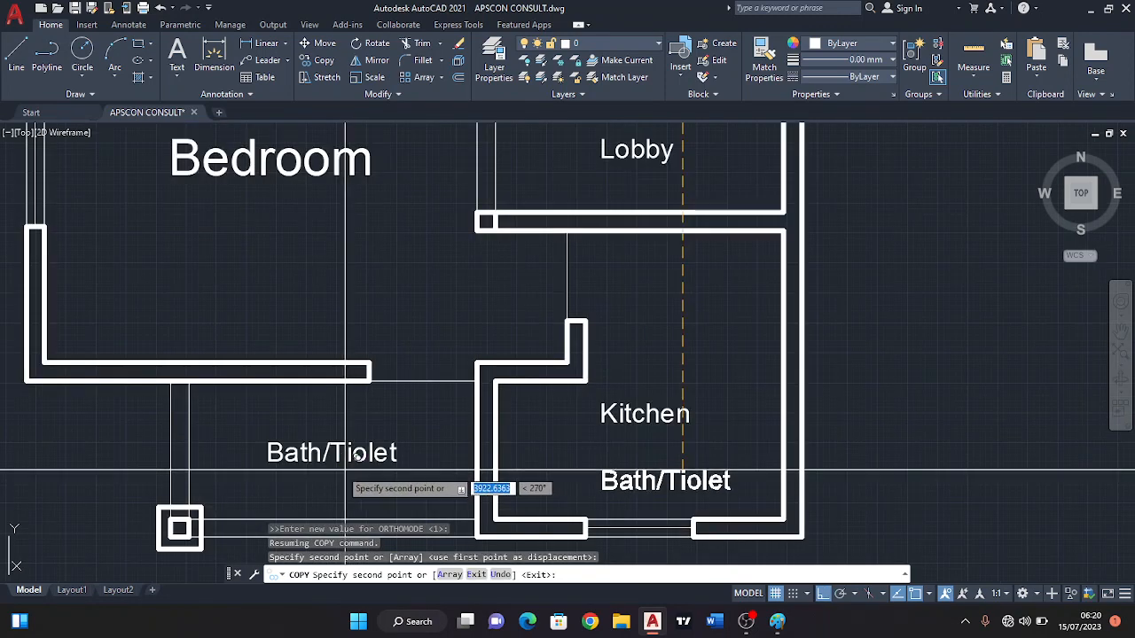
{"action": "key", "text": "Return"}
Change the text of the copied Bath/Tiolet label in the veranda to "Veranda".
{"action": "left_click", "coordinate": [375, 392]}
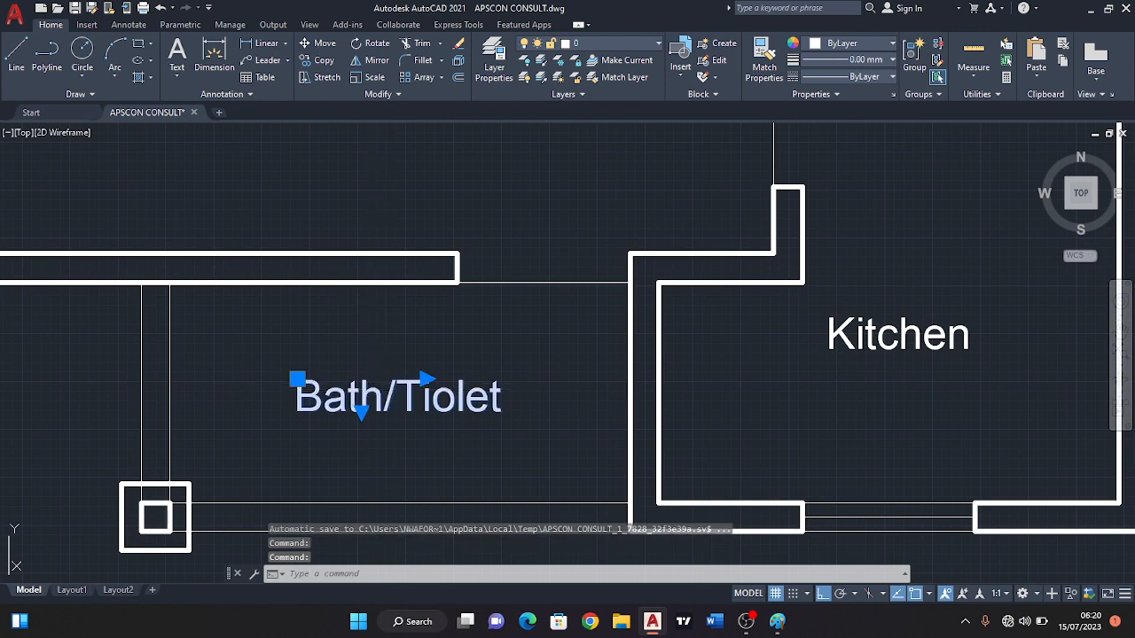
{"action": "double_click", "coordinate": [384, 399]}
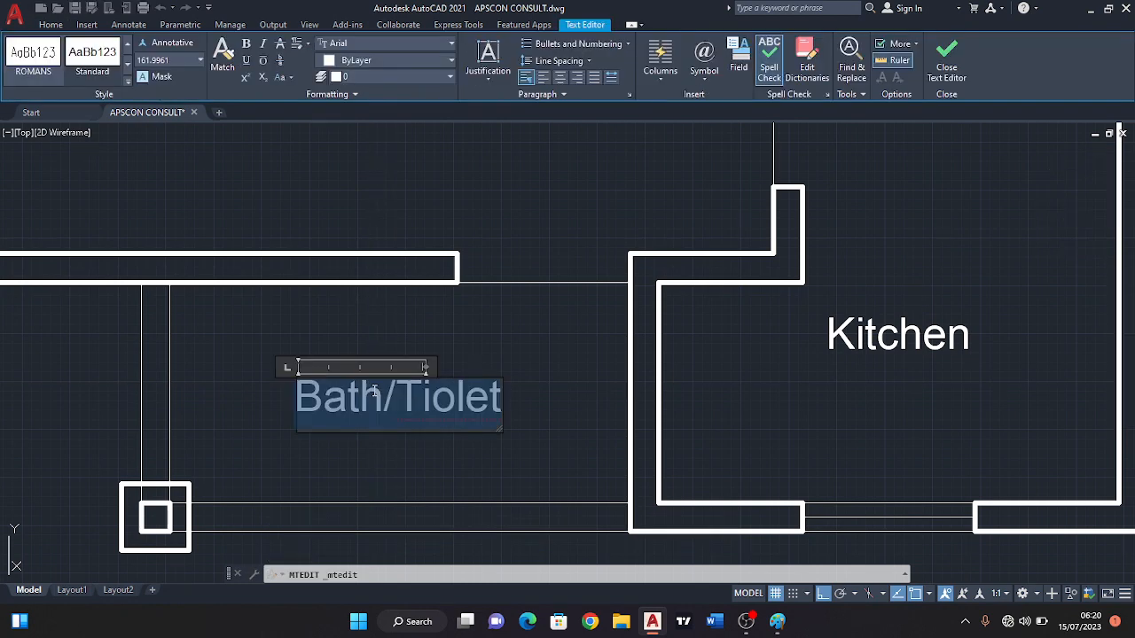
{"action": "type", "text": "Veranda"}
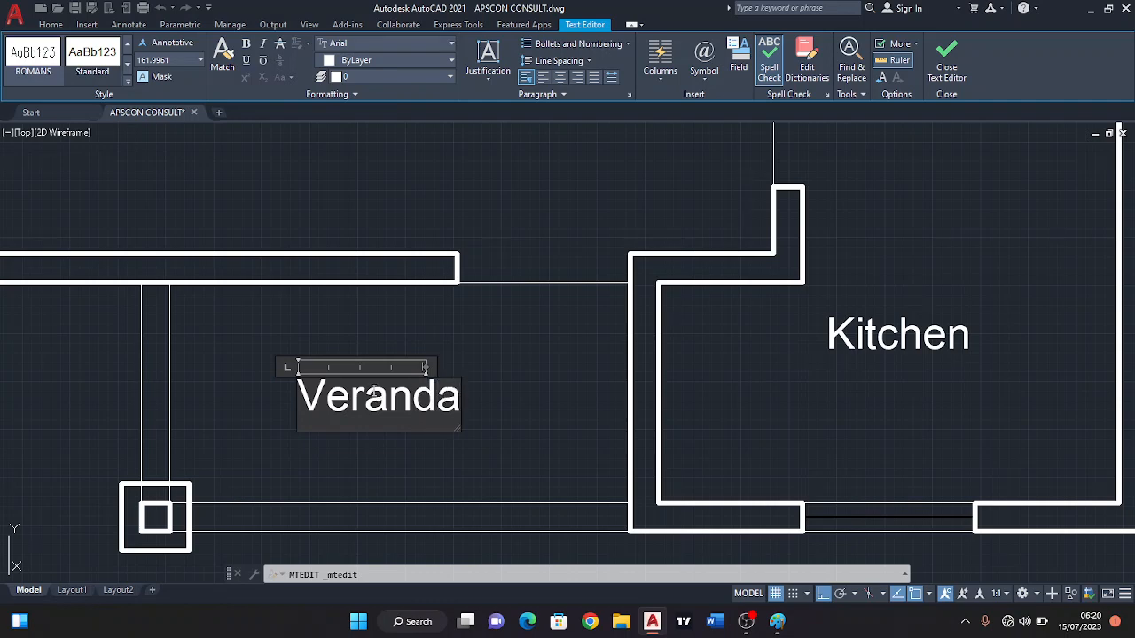
{"action": "left_click", "coordinate": [463, 365]}
Erase the short line crossing the bedroom end of the wall between the lobby and the kitchen.
{"action": "scroll", "coordinate": [487, 381], "scroll_direction": "down", "scroll_amount": 5}
{"action": "scroll", "coordinate": [488, 381], "scroll_direction": "up", "scroll_amount": 3}
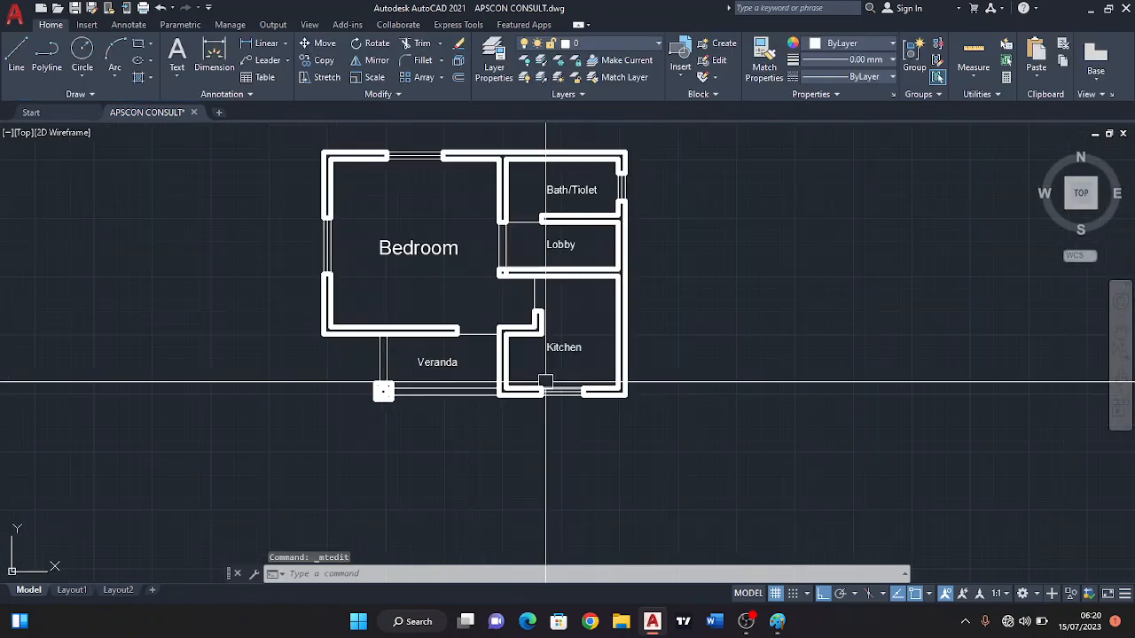
{"action": "middle_click_drag", "start_coordinate": [499, 346], "coordinate": [505, 400]}
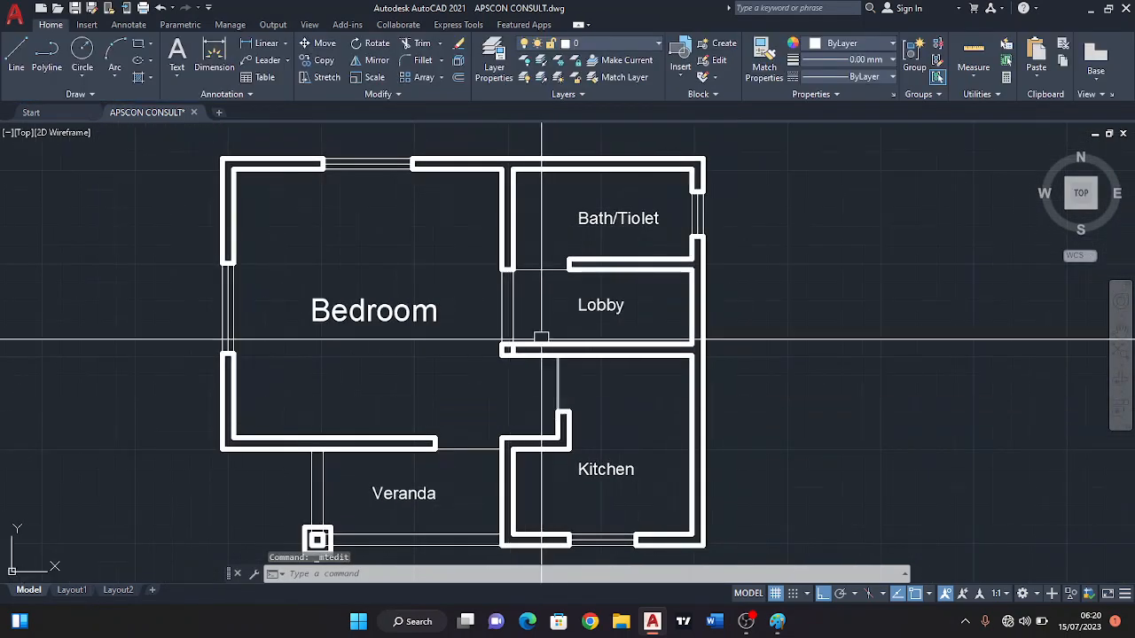
{"action": "scroll", "coordinate": [510, 372], "scroll_direction": "up", "scroll_amount": 4}
{"action": "left_click", "coordinate": [470, 367]}
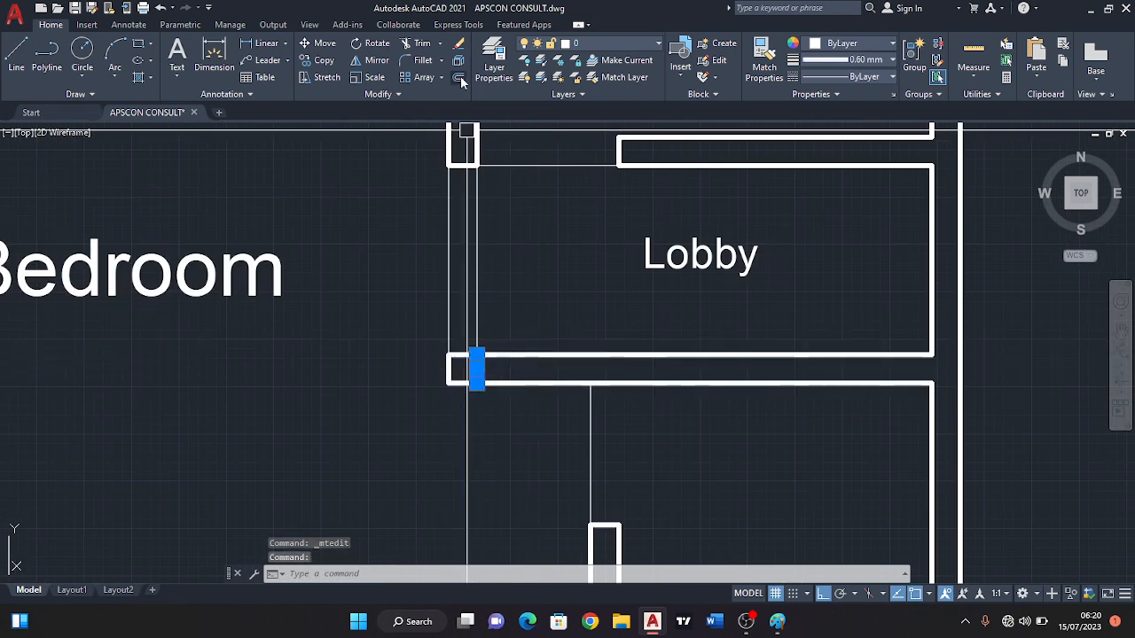
{"action": "left_click", "coordinate": [455, 45]}
Copy the Bedroom label straight down to the empty space below the veranda.
{"action": "scroll", "coordinate": [482, 170], "scroll_direction": "down", "scroll_amount": 4}
{"action": "middle_click_drag", "start_coordinate": [475, 247], "coordinate": [481, 223]}
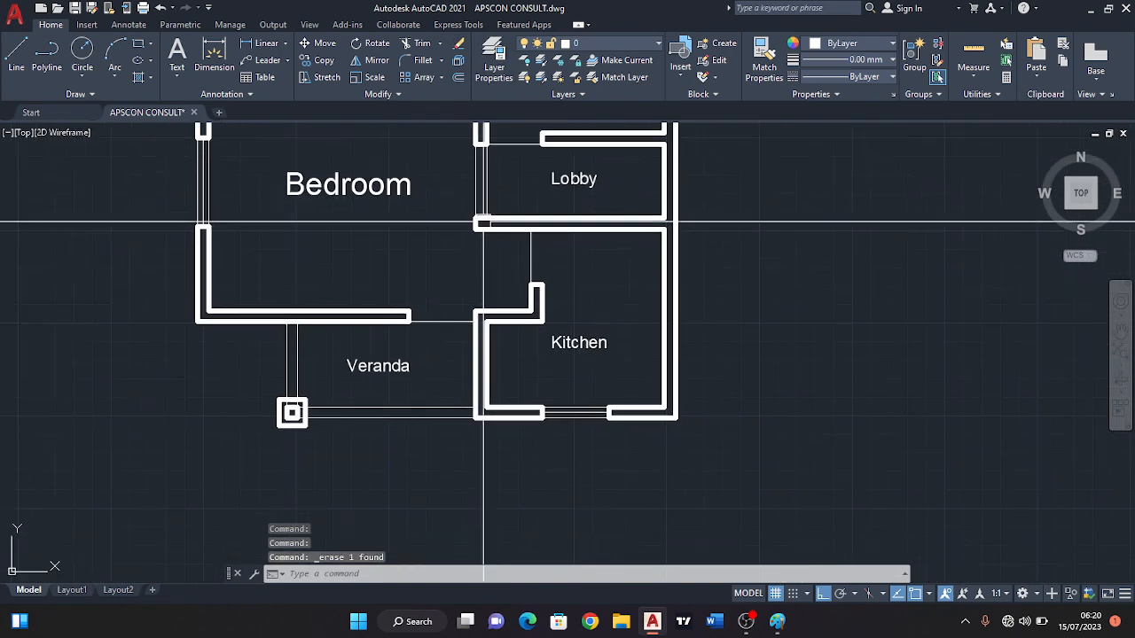
{"action": "left_click", "coordinate": [319, 60]}
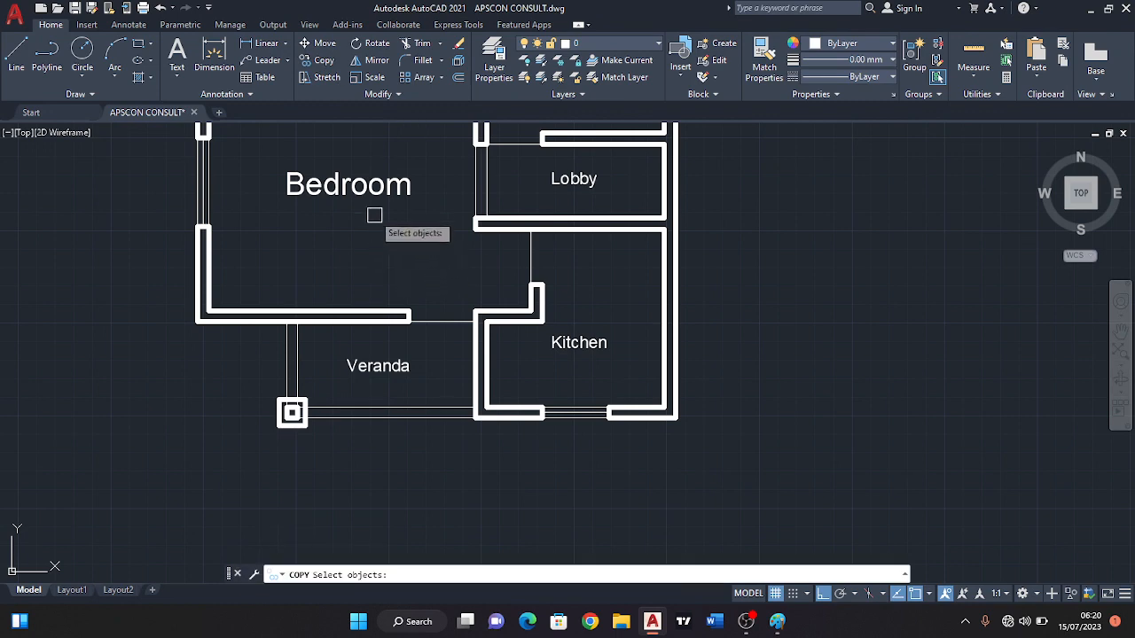
{"action": "key", "text": "Return"}
{"action": "left_click", "coordinate": [350, 182]}
{"action": "scroll", "coordinate": [381, 372], "scroll_direction": "down", "scroll_amount": 4}
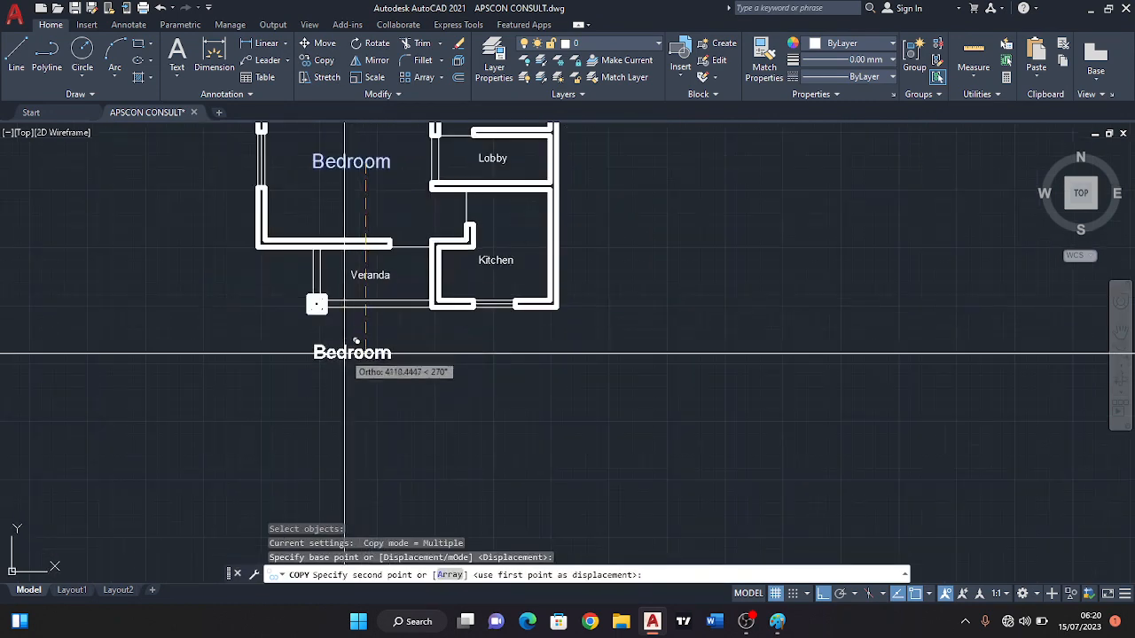
{"action": "key", "text": "Escape"}
Change the copied Bedroom label to "FLOOR PLAN FOR ONE-BEDROOM SELF CONTAIN" and widen its column by about 12900 units to fit one line.
{"action": "double_click", "coordinate": [343, 369]}
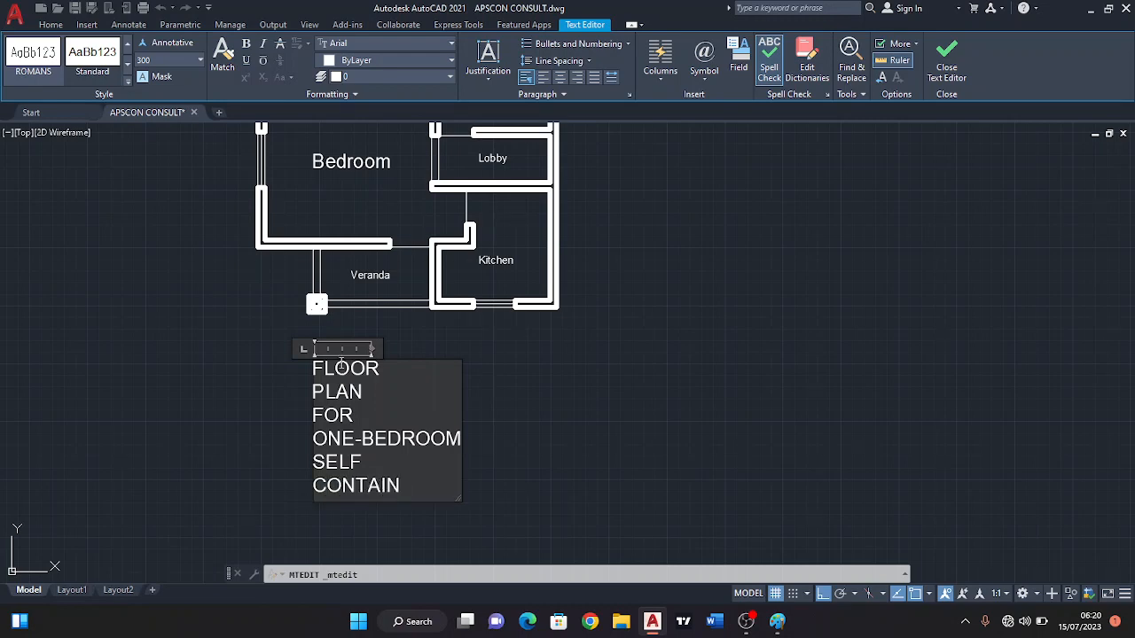
{"action": "left_click", "coordinate": [550, 370]}
{"action": "middle_click_drag", "start_coordinate": [369, 420], "coordinate": [345, 395]}
{"action": "left_click", "coordinate": [347, 405]}
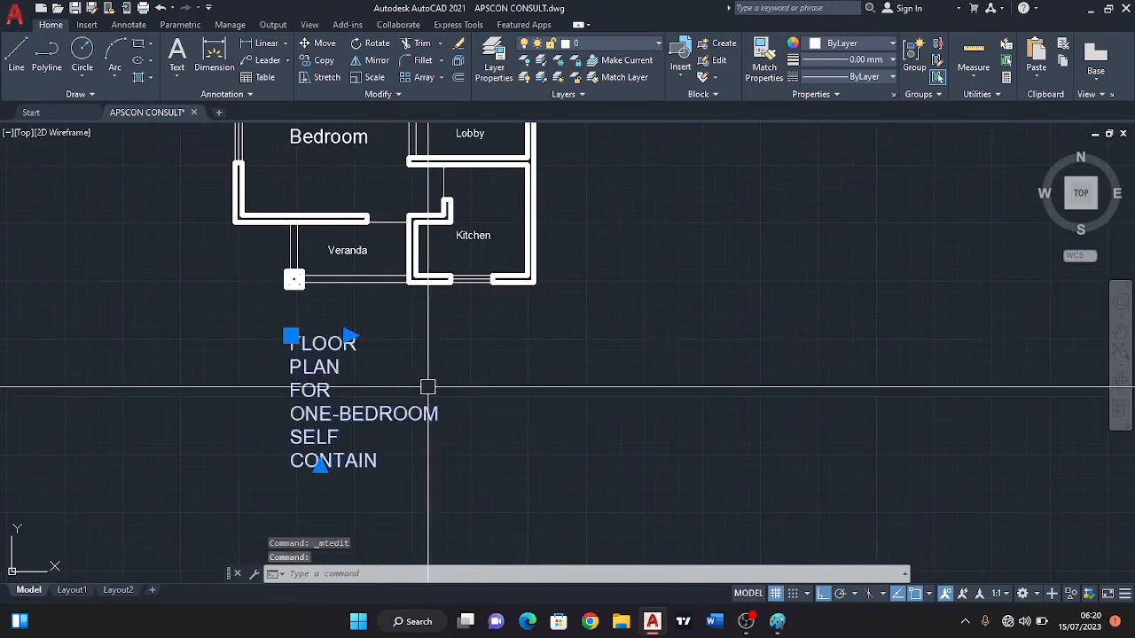
{"action": "left_click", "coordinate": [348, 336]}
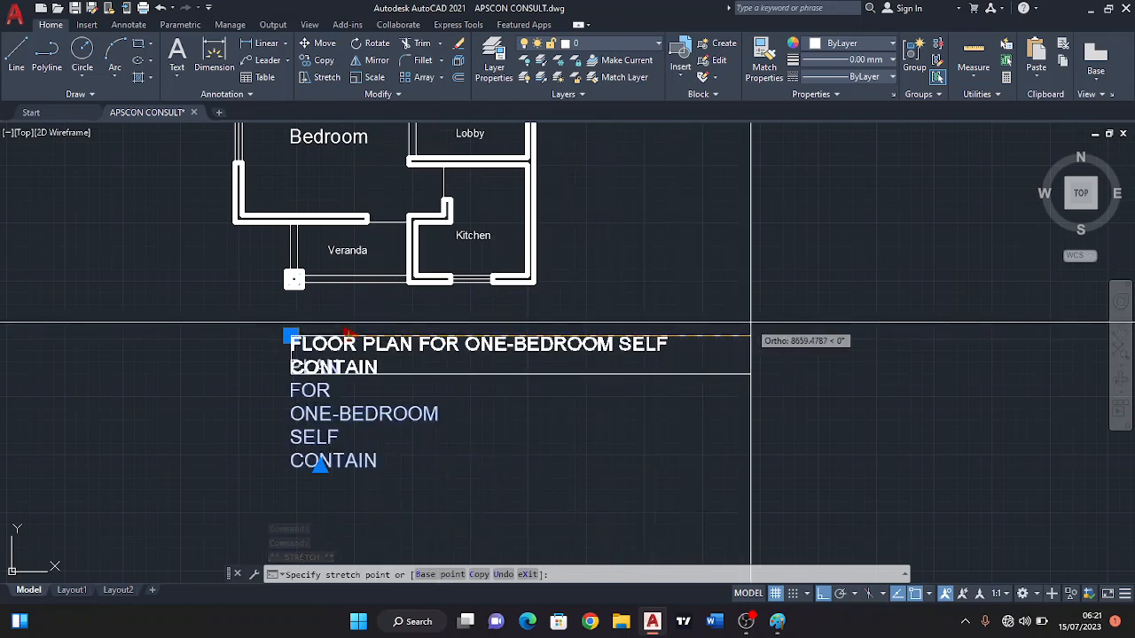
{"action": "left_click", "coordinate": [945, 310]}
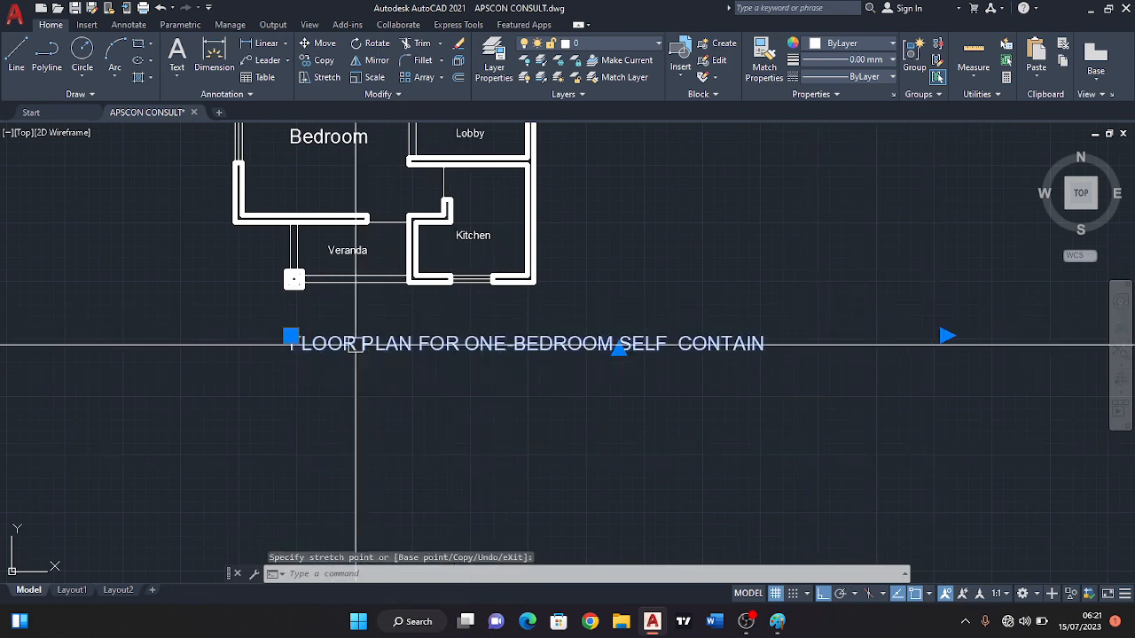
Move the floor plan title about 2270 units to the left and narrow its column to just past the end of the text.
{"action": "left_click", "coordinate": [291, 336]}
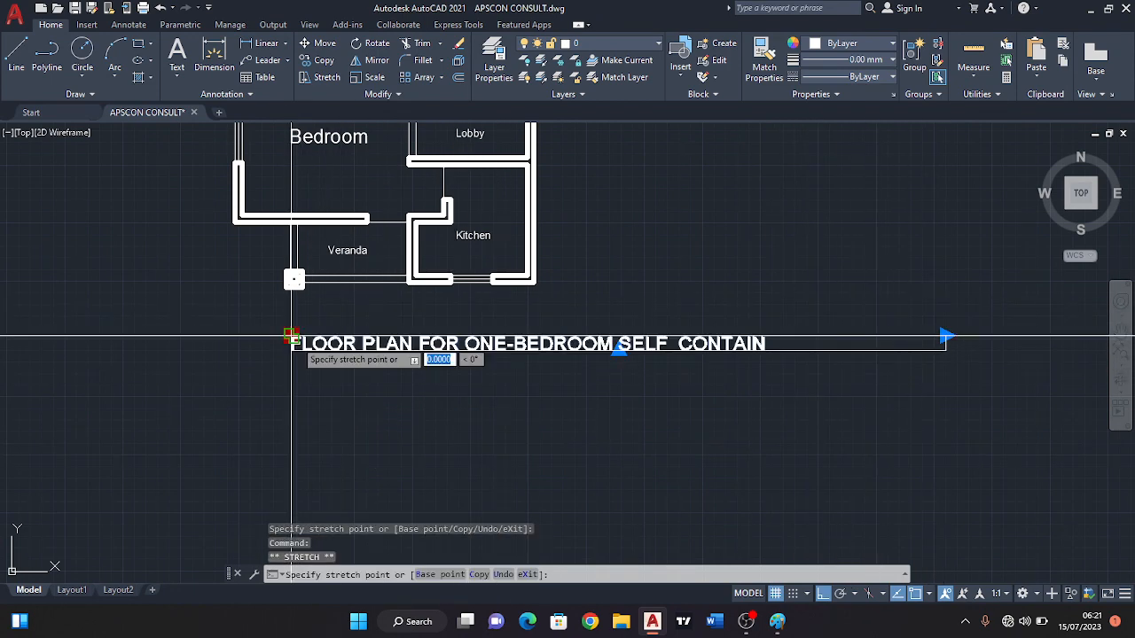
{"action": "left_click", "coordinate": [187, 351]}
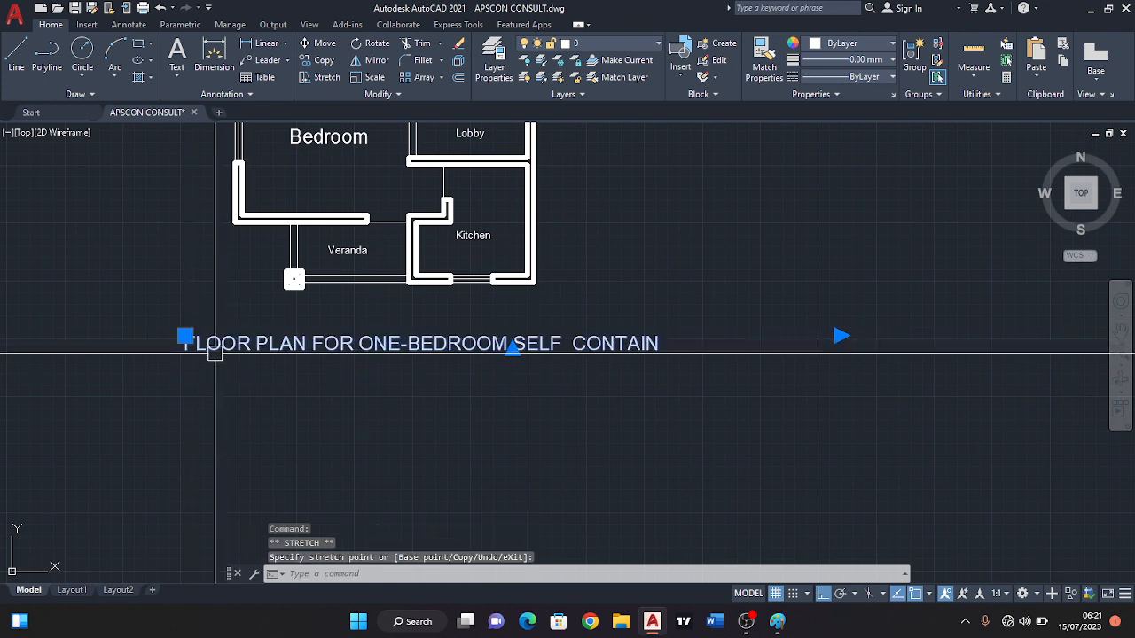
{"action": "left_click", "coordinate": [840, 335]}
{"action": "left_click", "coordinate": [673, 336]}
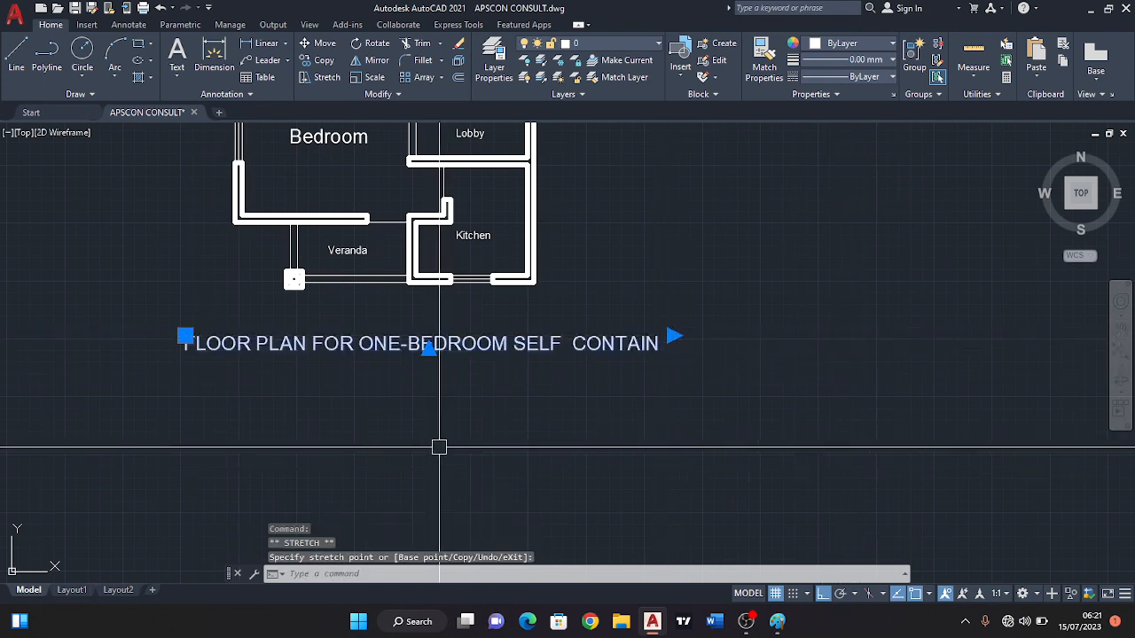
{"action": "scroll", "coordinate": [442, 430], "scroll_direction": "down", "scroll_amount": 2}
{"action": "scroll", "coordinate": [441, 430], "scroll_direction": "up", "scroll_amount": 2}
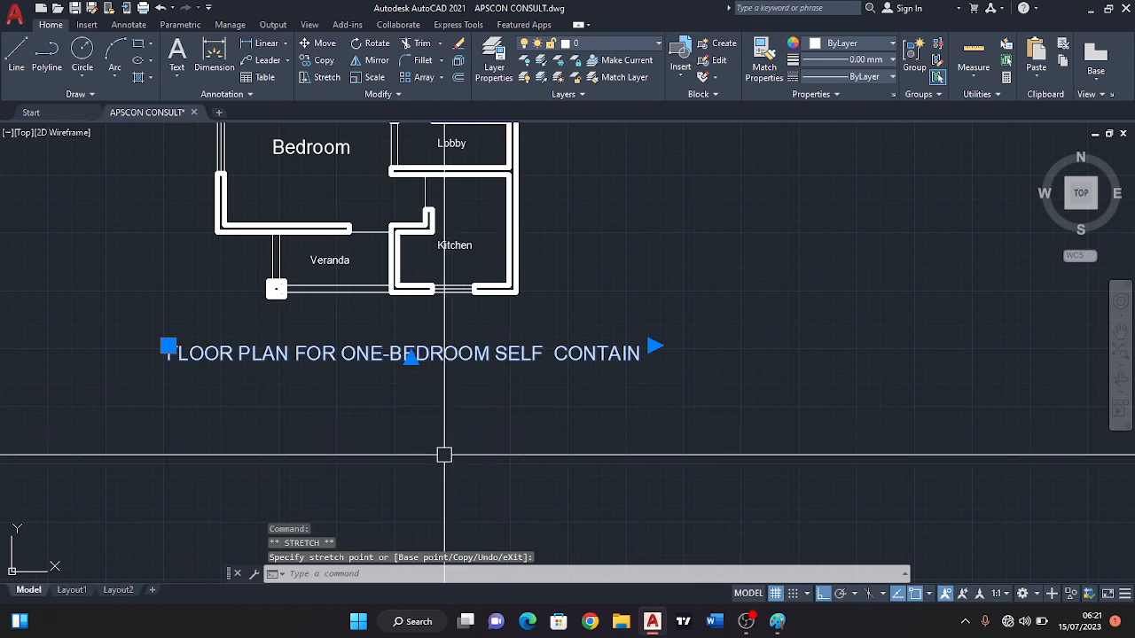
{"action": "key", "text": "Escape"}
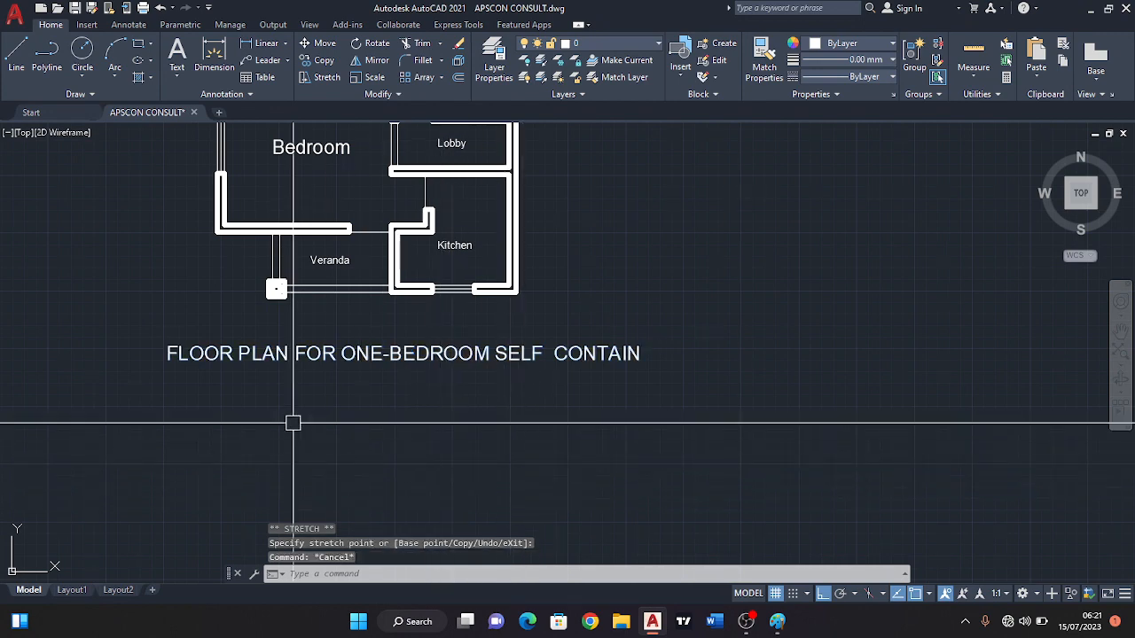
Scale up the floor plan title freehand from its lower-left corner so it is clearly larger than the room labels.
{"action": "left_click", "coordinate": [236, 357]}
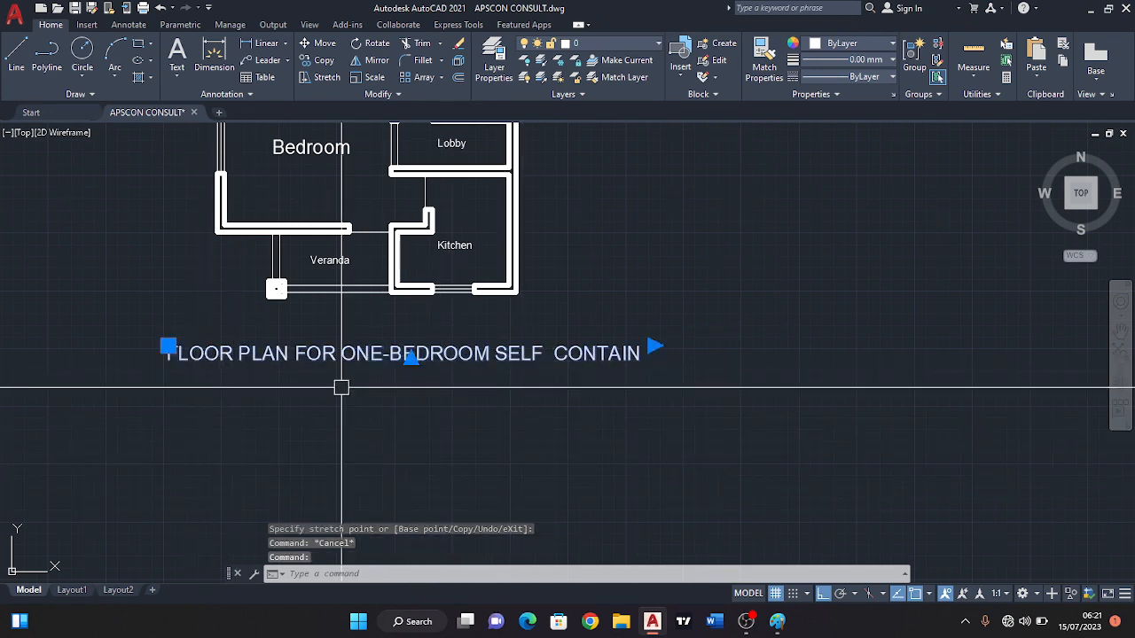
{"action": "key", "text": "Escape"}
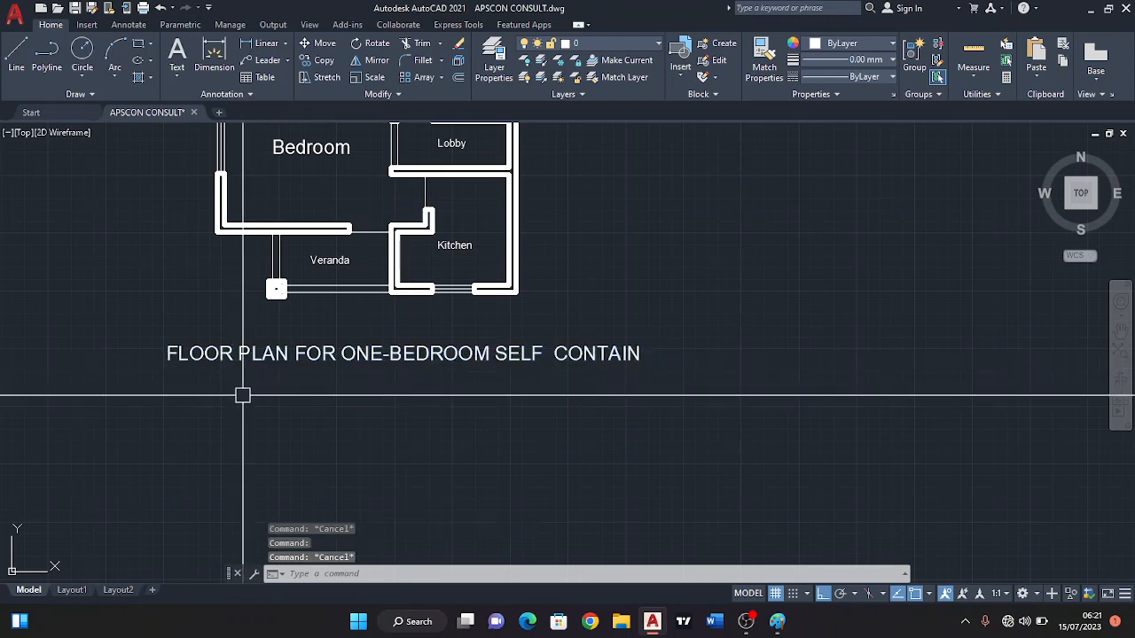
{"action": "left_click", "coordinate": [349, 356]}
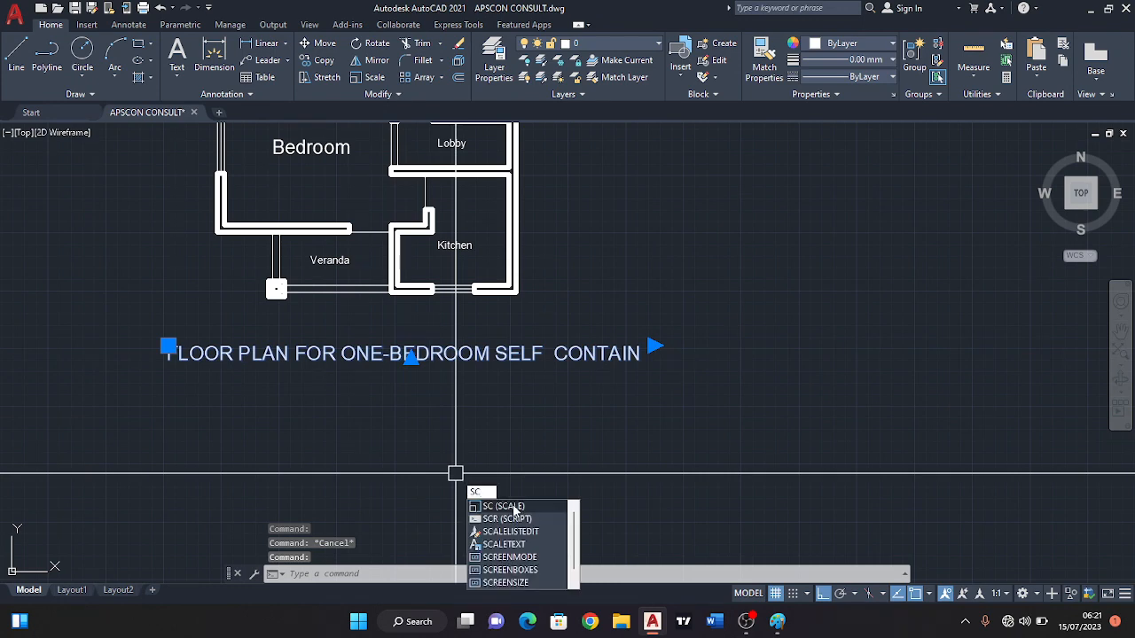
{"action": "left_click", "coordinate": [513, 506]}
{"action": "left_click", "coordinate": [411, 359]}
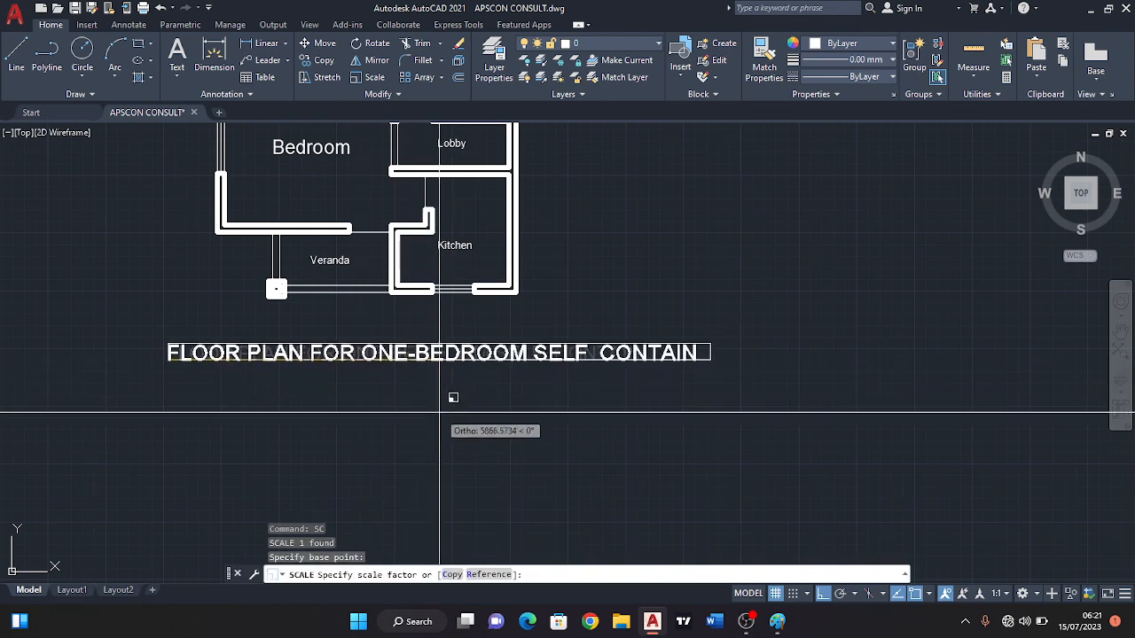
{"action": "left_click", "coordinate": [546, 477]}
Move the enlarged floor plan title horizontally to the left so it sits more centrally beneath the plan.
{"action": "left_click", "coordinate": [462, 352]}
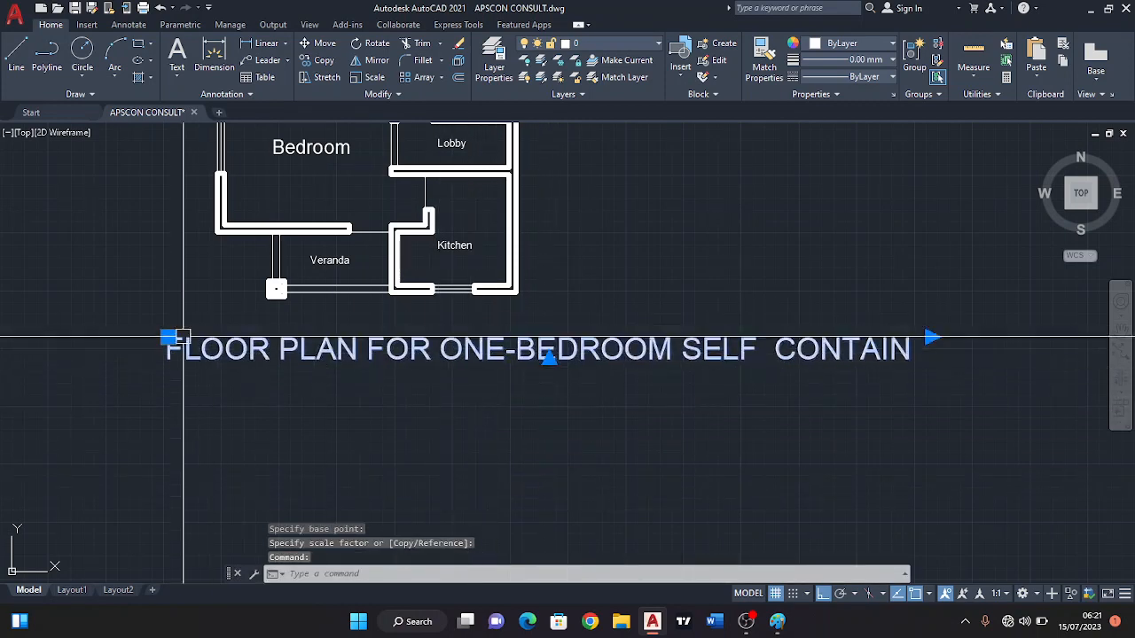
{"action": "left_click", "coordinate": [168, 338]}
{"action": "scroll", "coordinate": [331, 405], "scroll_direction": "down", "scroll_amount": 4}
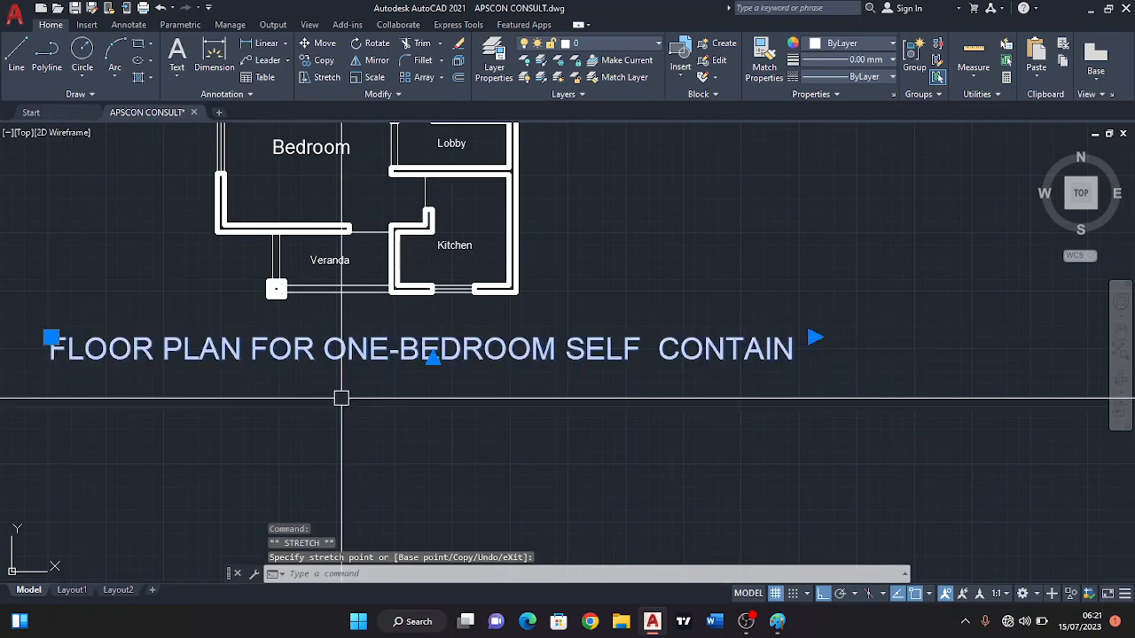
Deselect the title and examine the room layout, openings and labels across the whole floor plan.
{"action": "key", "text": "Escape"}
{"action": "middle_click_drag", "start_coordinate": [512, 369], "coordinate": [596, 412]}
{"action": "scroll", "coordinate": [534, 374], "scroll_direction": "up", "scroll_amount": 4}
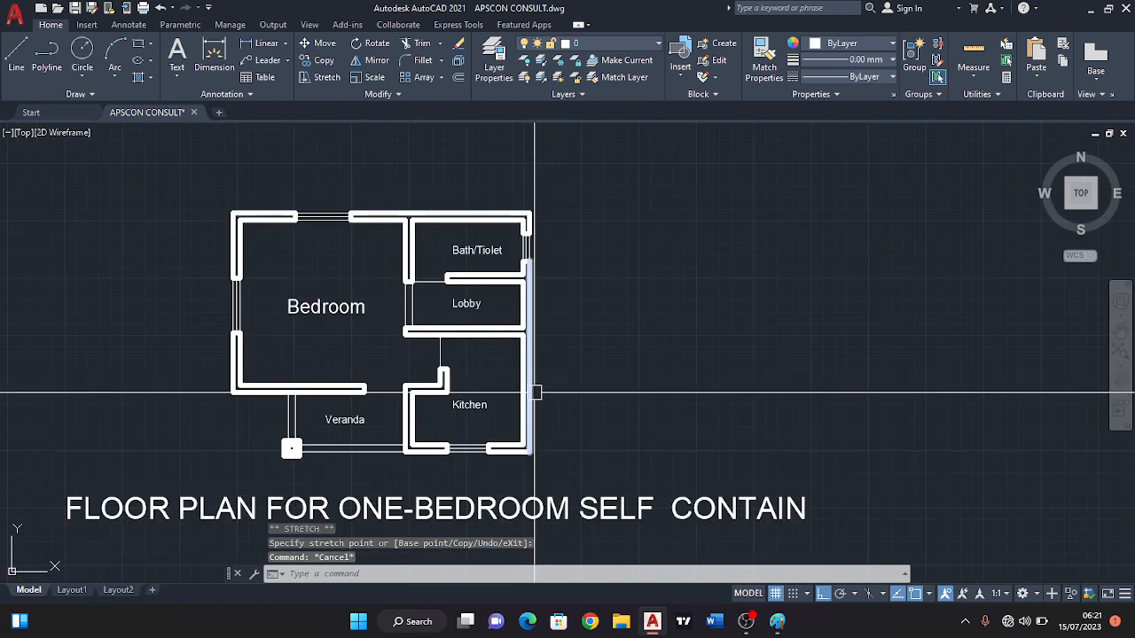
{"action": "scroll", "coordinate": [501, 363], "scroll_direction": "up", "scroll_amount": 2}
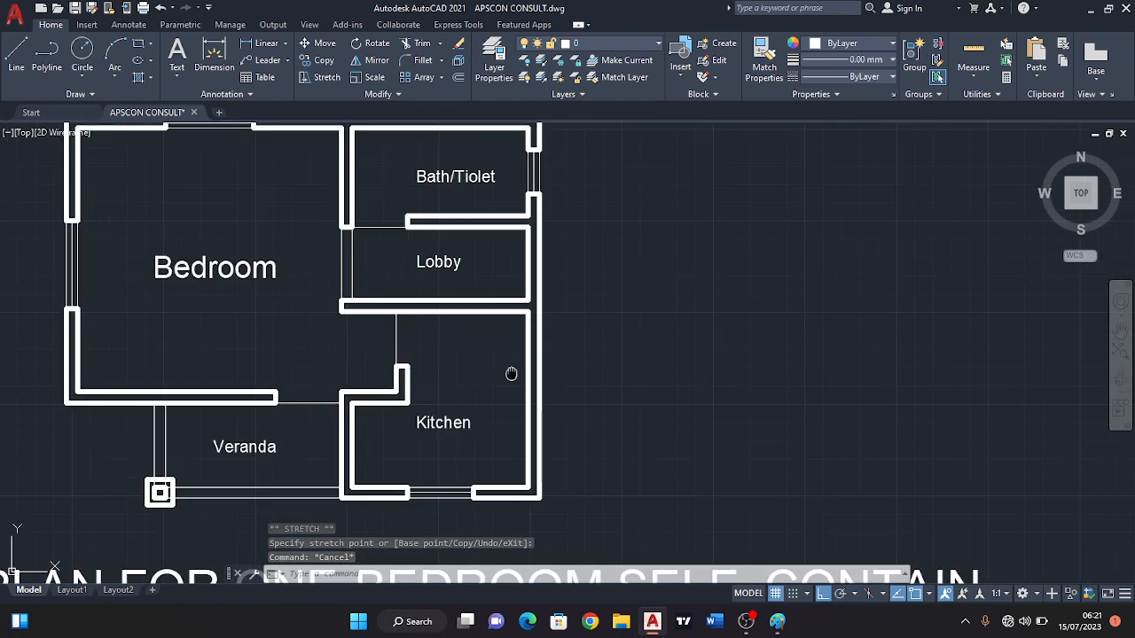
{"action": "middle_click_drag", "start_coordinate": [462, 313], "coordinate": [508, 383]}
{"action": "middle_click_drag", "start_coordinate": [471, 357], "coordinate": [491, 298]}
{"action": "scroll", "coordinate": [538, 305], "scroll_direction": "down", "scroll_amount": 2}
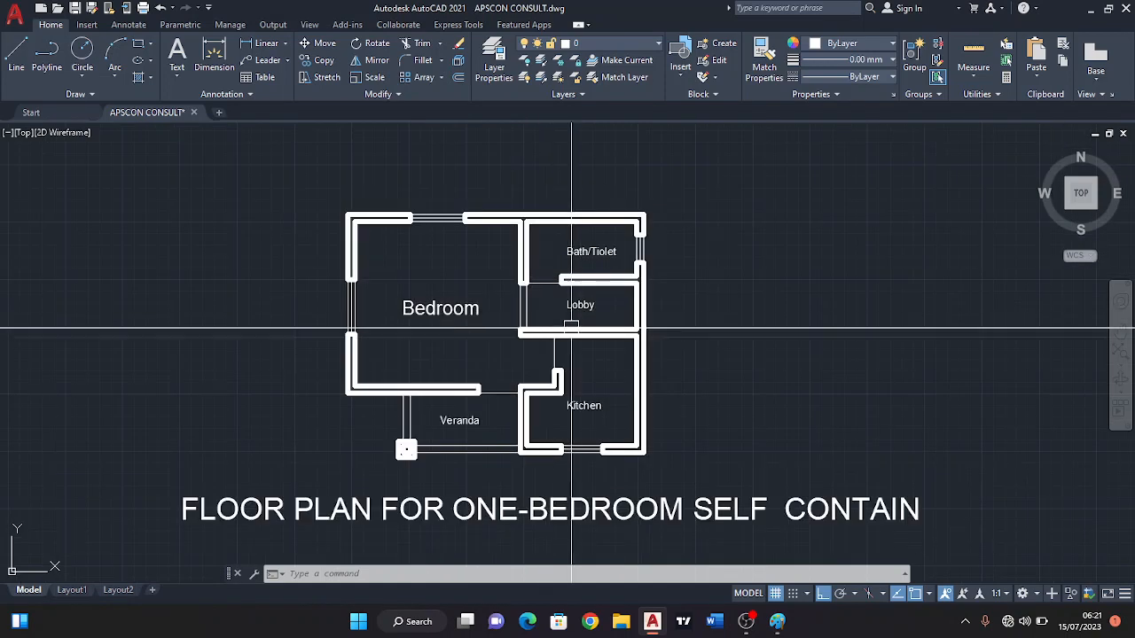
{"action": "middle_click_drag", "start_coordinate": [603, 395], "coordinate": [648, 379]}
{"action": "scroll", "coordinate": [618, 379], "scroll_direction": "up", "scroll_amount": 2}
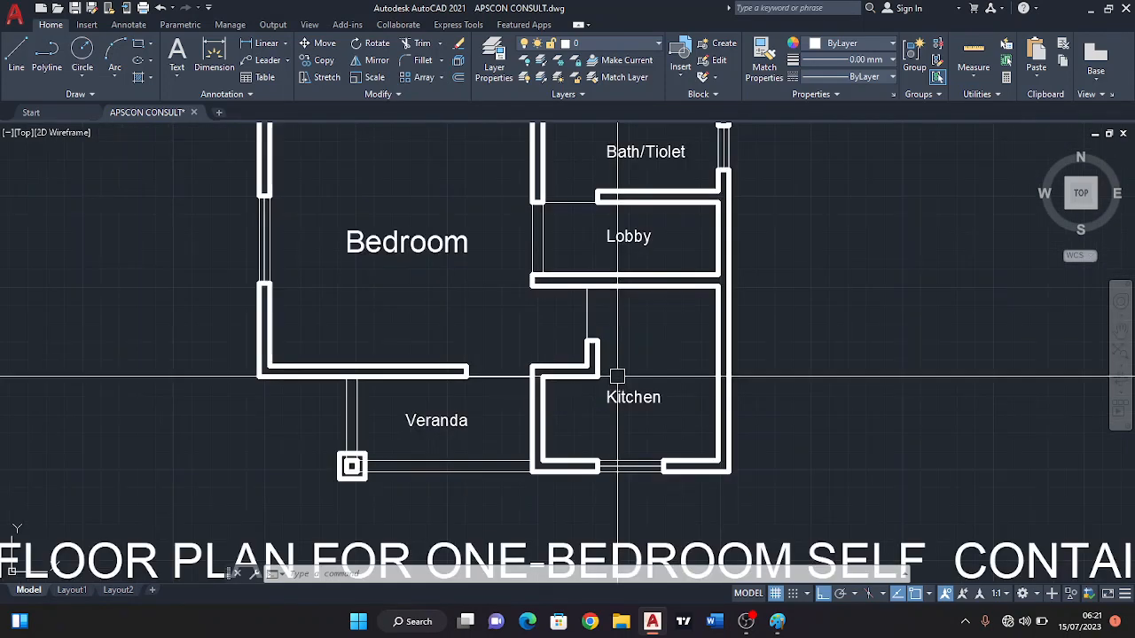
{"action": "middle_click_drag", "start_coordinate": [517, 311], "coordinate": [535, 367]}
{"action": "middle_click_drag", "start_coordinate": [527, 325], "coordinate": [519, 323]}
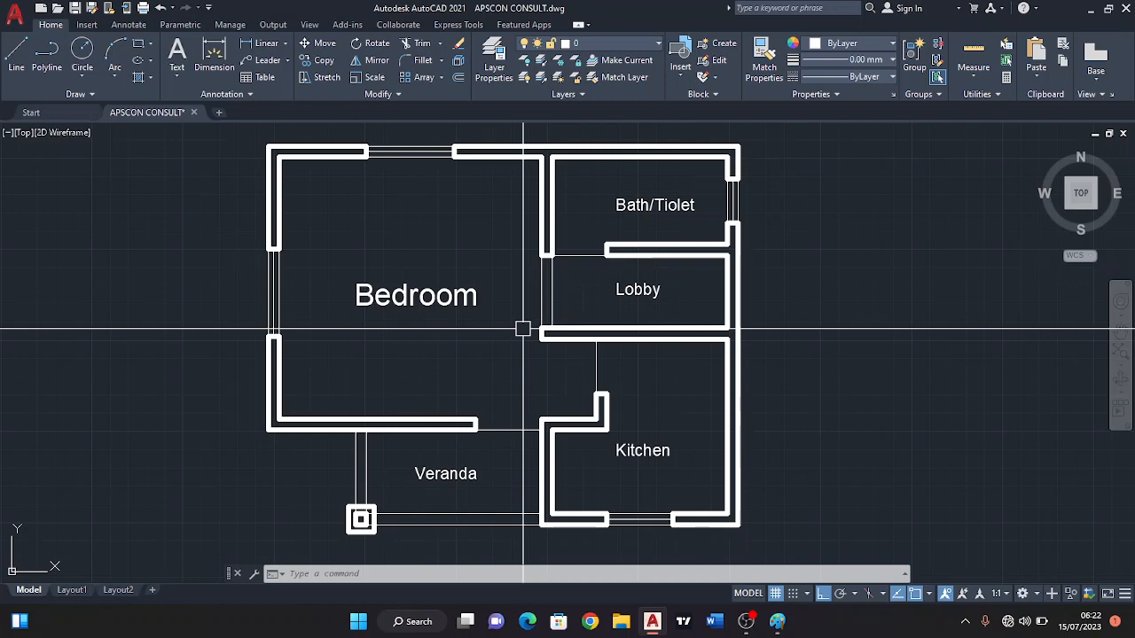
Add a linear dimension for the Bedroom's clear inner width, with its line just inside the upper wall.
{"action": "left_click", "coordinate": [264, 46]}
{"action": "middle_click_drag", "start_coordinate": [306, 197], "coordinate": [292, 236]}
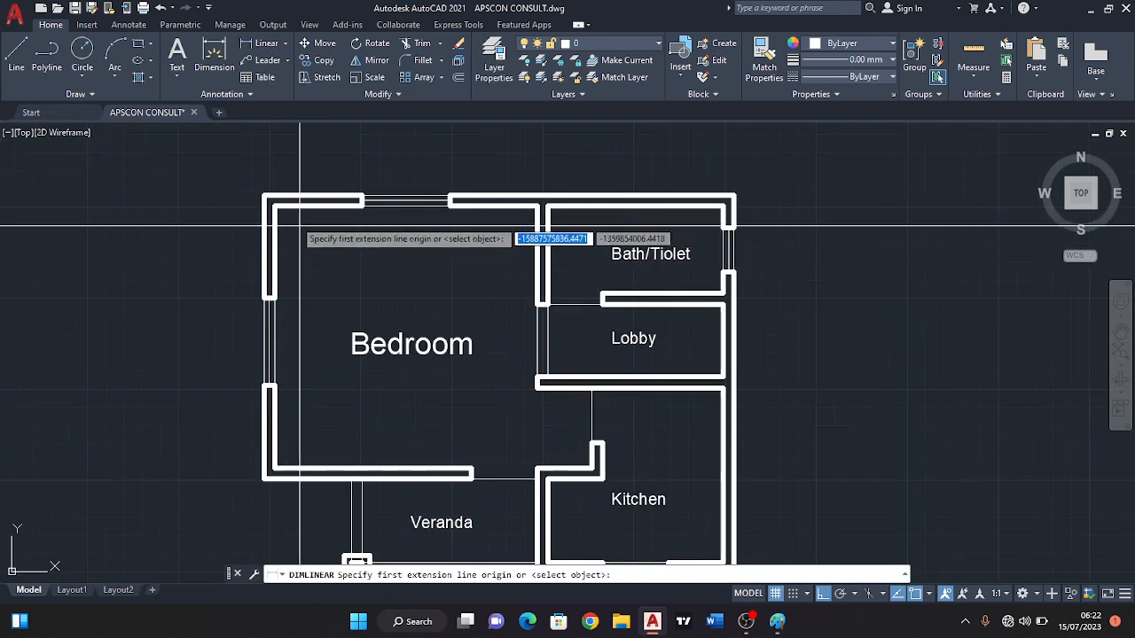
{"action": "left_click", "coordinate": [275, 204]}
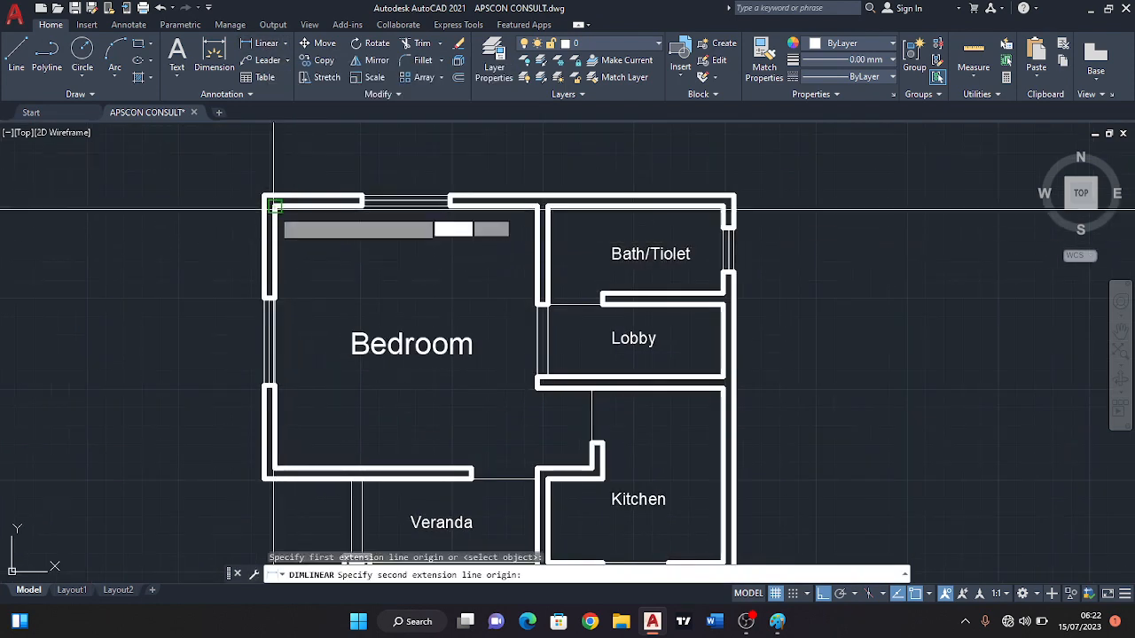
{"action": "left_click", "coordinate": [534, 207]}
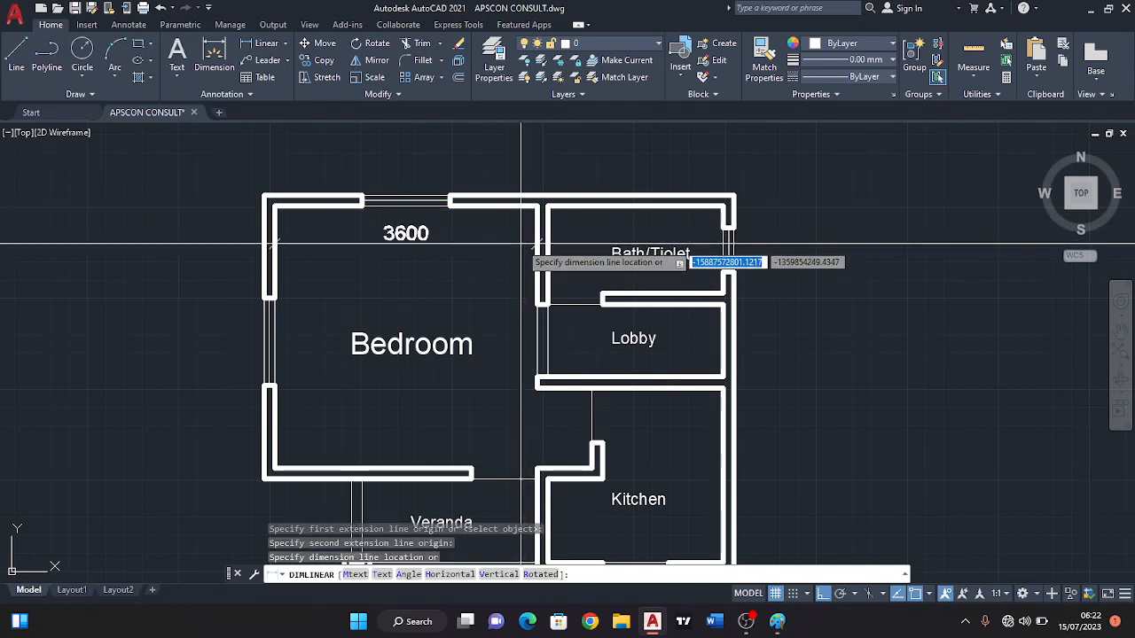
{"action": "left_click", "coordinate": [521, 238]}
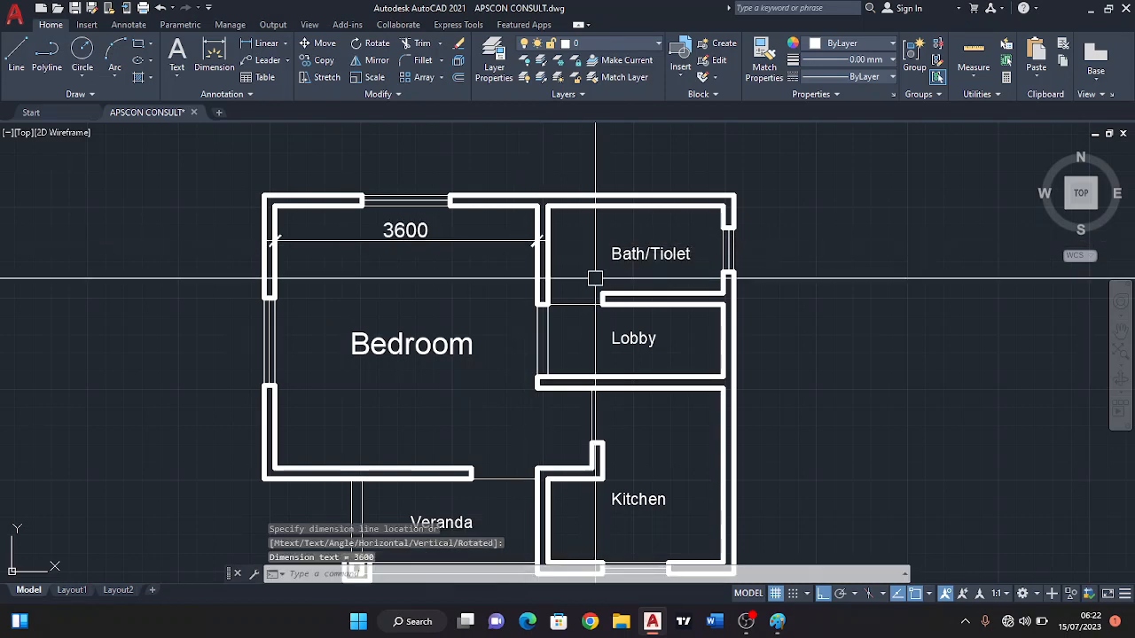
Add a linear dimension for the bath/toilet's clear inner width, with its line level with the Bedroom width dimension.
{"action": "mouse_move", "coordinate": [557, 262]}
{"action": "middle_mouse_down"}
{"action": "mouse_move", "coordinate": [511, 289]}
{"action": "mouse_move", "coordinate": [502, 274]}
{"action": "mouse_move", "coordinate": [450, 282]}
{"action": "middle_mouse_up"}
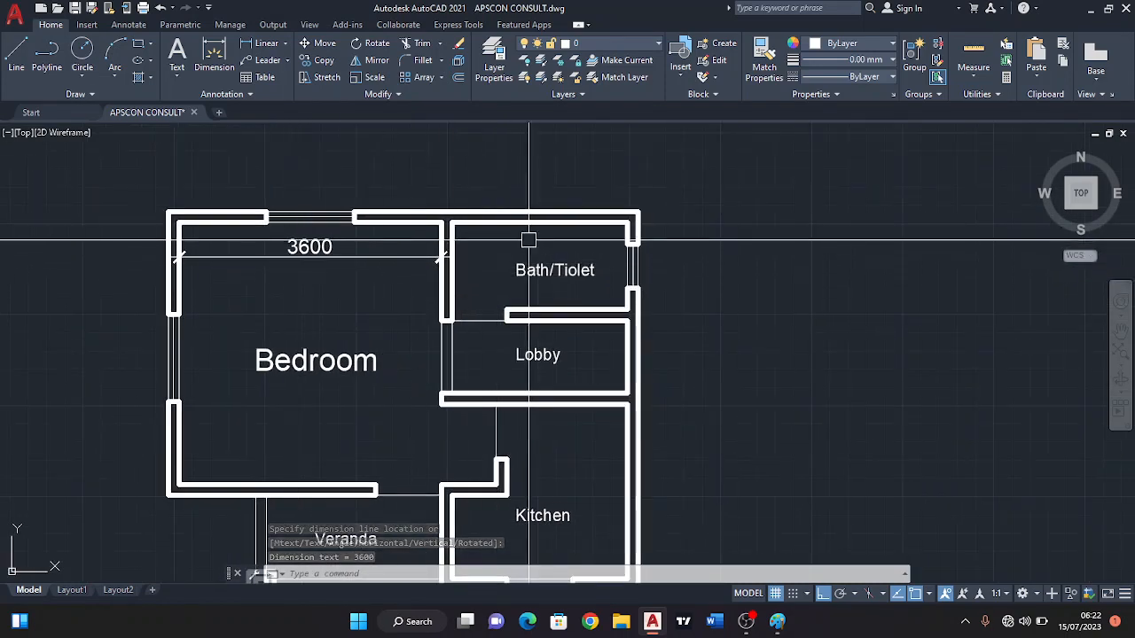
{"action": "scroll", "coordinate": [587, 235], "scroll_direction": "up", "scroll_amount": 2}
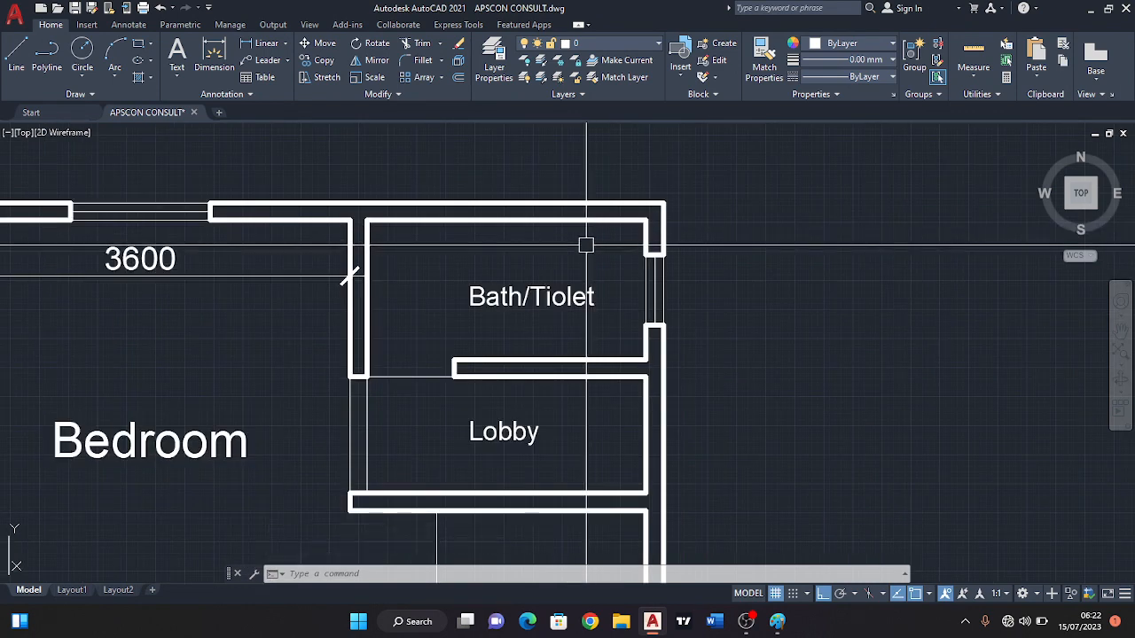
{"action": "mouse_move", "coordinate": [425, 261]}
{"action": "middle_mouse_down"}
{"action": "mouse_move", "coordinate": [527, 283]}
{"action": "mouse_move", "coordinate": [530, 271]}
{"action": "middle_mouse_up"}
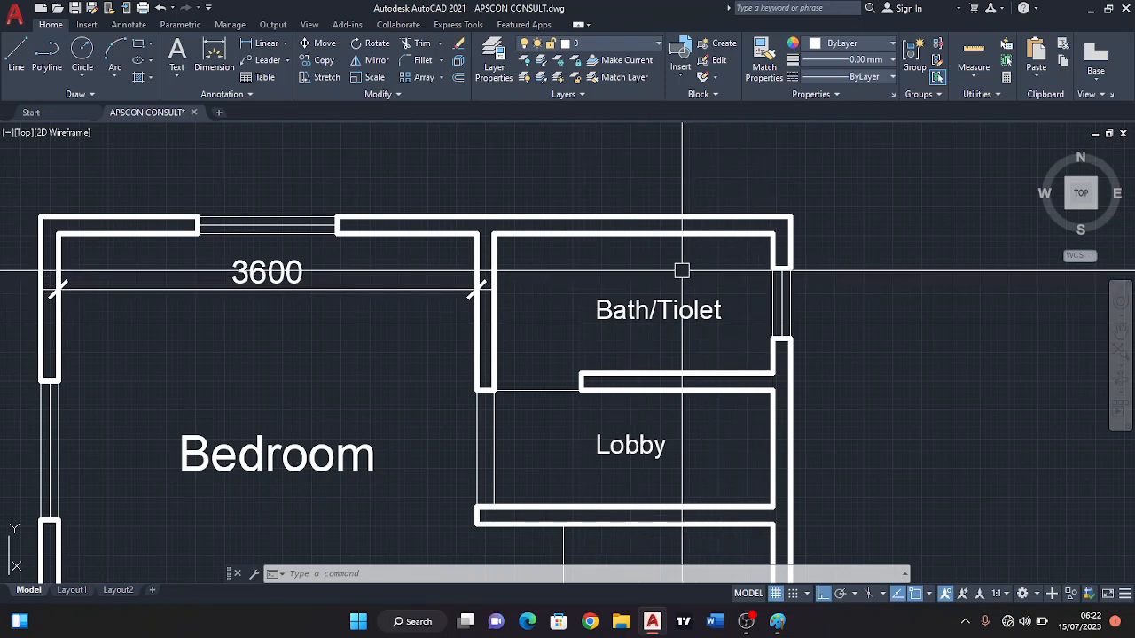
{"action": "type", "text": "d"}
{"action": "key", "text": "Return"}
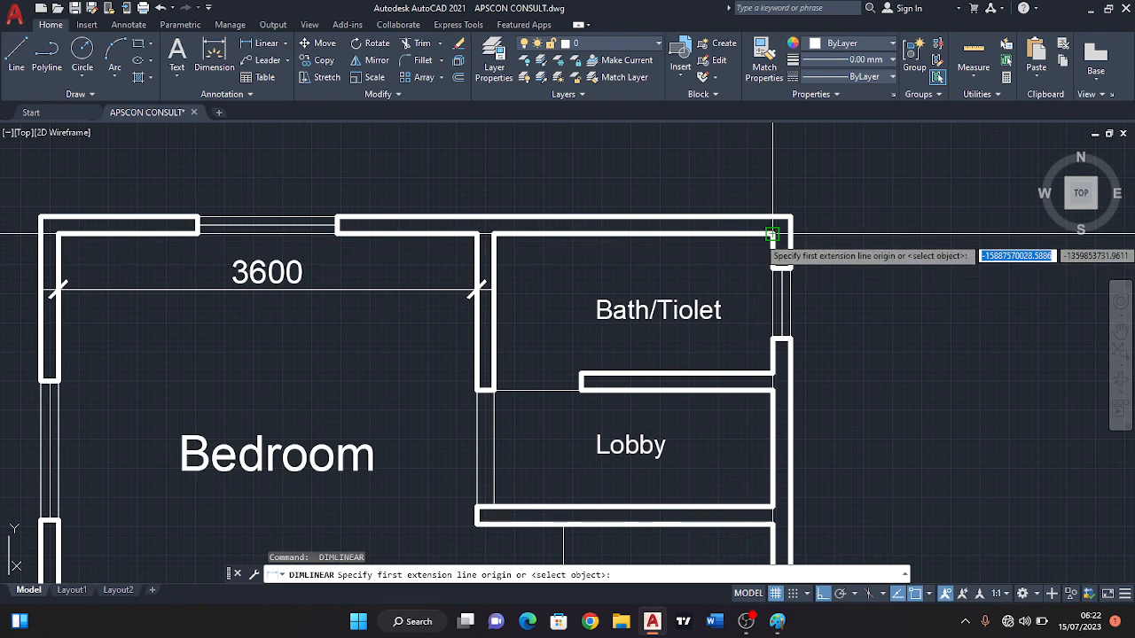
{"action": "left_click", "coordinate": [772, 234]}
{"action": "left_click", "coordinate": [493, 235]}
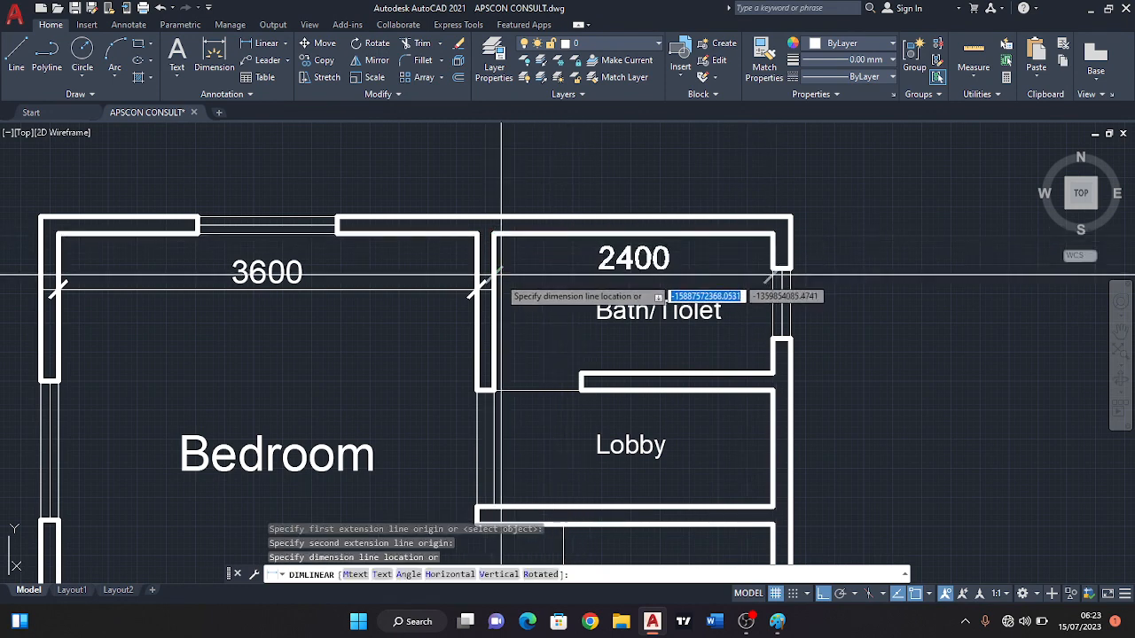
{"action": "left_click", "coordinate": [535, 284]}
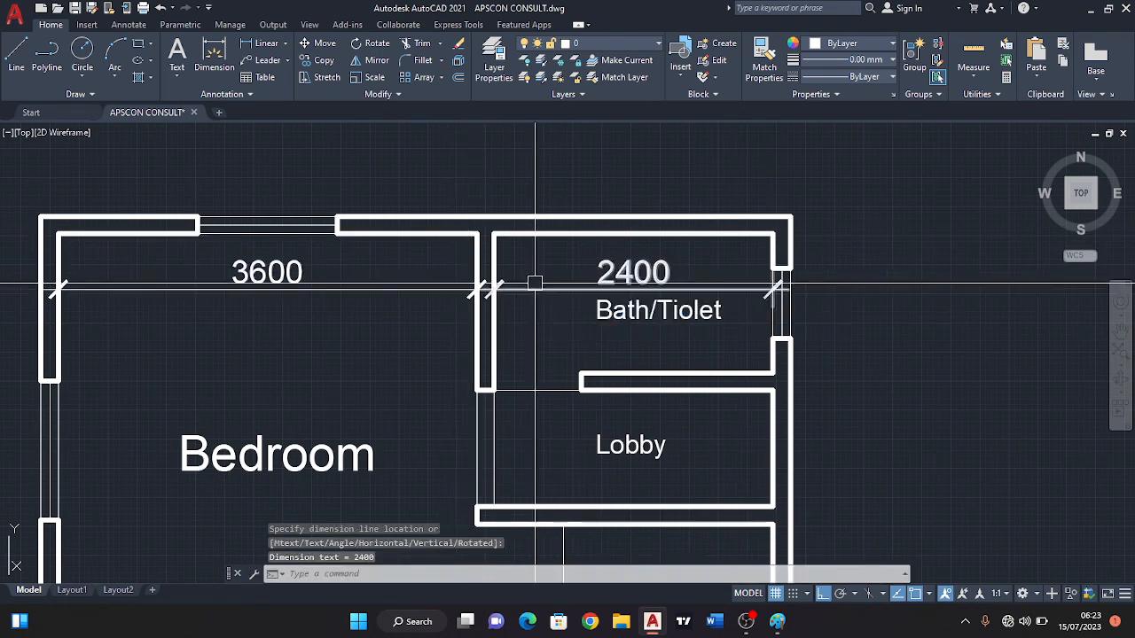
Add a vertical linear dimension between the Bedroom's lower-left and upper-left inner corners, with its line just inside the left wall.
{"action": "scroll", "coordinate": [599, 264], "scroll_direction": "down", "scroll_amount": 4}
{"action": "mouse_move", "coordinate": [608, 311]}
{"action": "middle_mouse_down"}
{"action": "mouse_move", "coordinate": [608, 281]}
{"action": "mouse_move", "coordinate": [577, 268]}
{"action": "mouse_move", "coordinate": [597, 240]}
{"action": "middle_mouse_up"}
{"action": "scroll", "coordinate": [609, 242], "scroll_direction": "up", "scroll_amount": 2}
{"action": "key", "text": "Return"}
{"action": "left_click", "coordinate": [285, 418]}
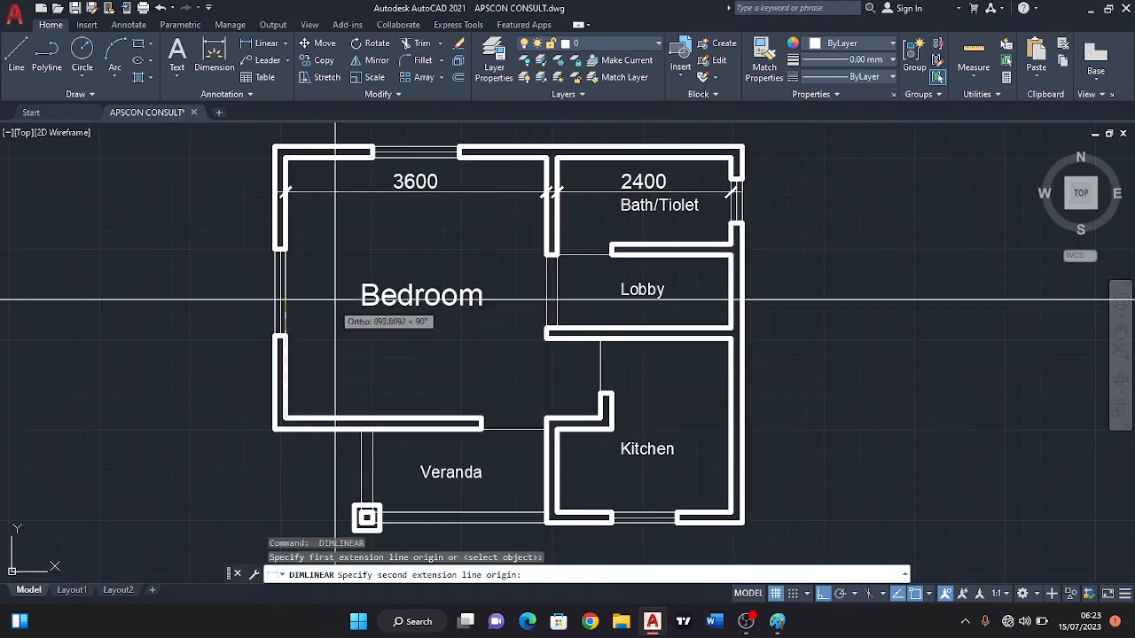
{"action": "middle_click_drag", "start_coordinate": [303, 182], "coordinate": [333, 244]}
{"action": "left_click", "coordinate": [315, 223]}
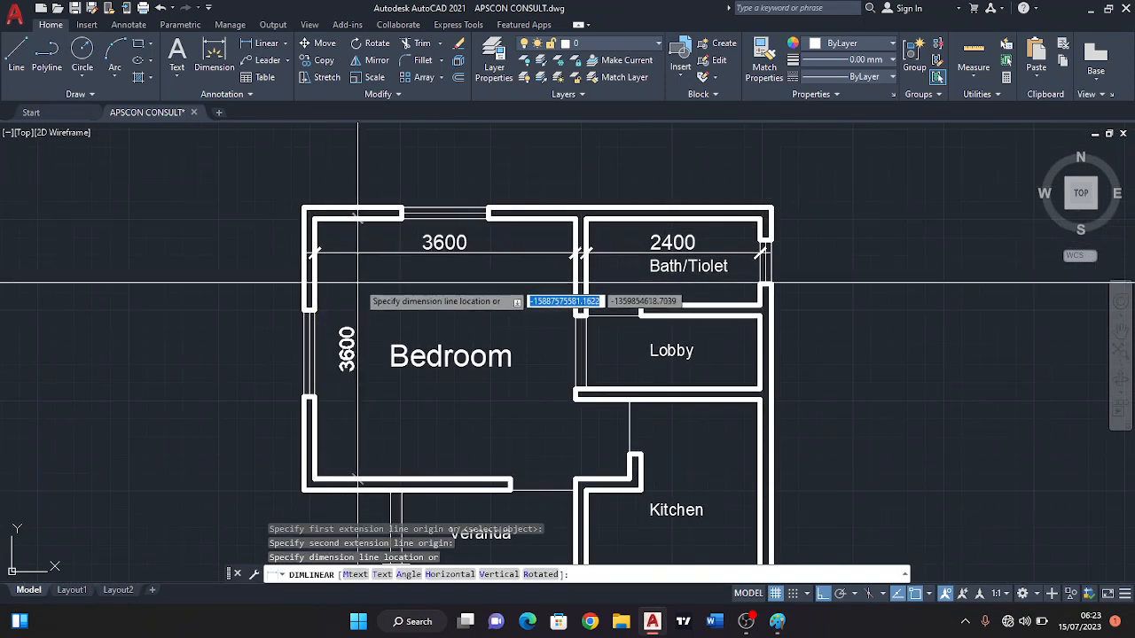
{"action": "left_click", "coordinate": [358, 312]}
Dimension the door opening between the Bedroom and the Veranda, with its line inside the Bedroom above the opening.
{"action": "middle_click_drag", "start_coordinate": [428, 381], "coordinate": [437, 321]}
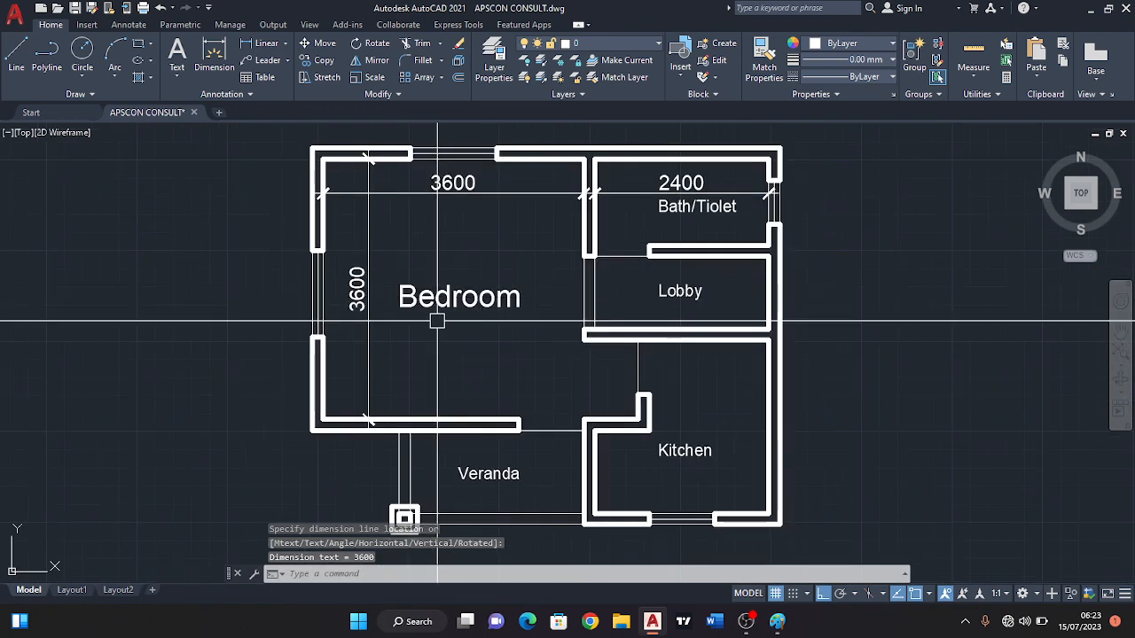
{"action": "scroll", "coordinate": [411, 514], "scroll_direction": "up", "scroll_amount": 3}
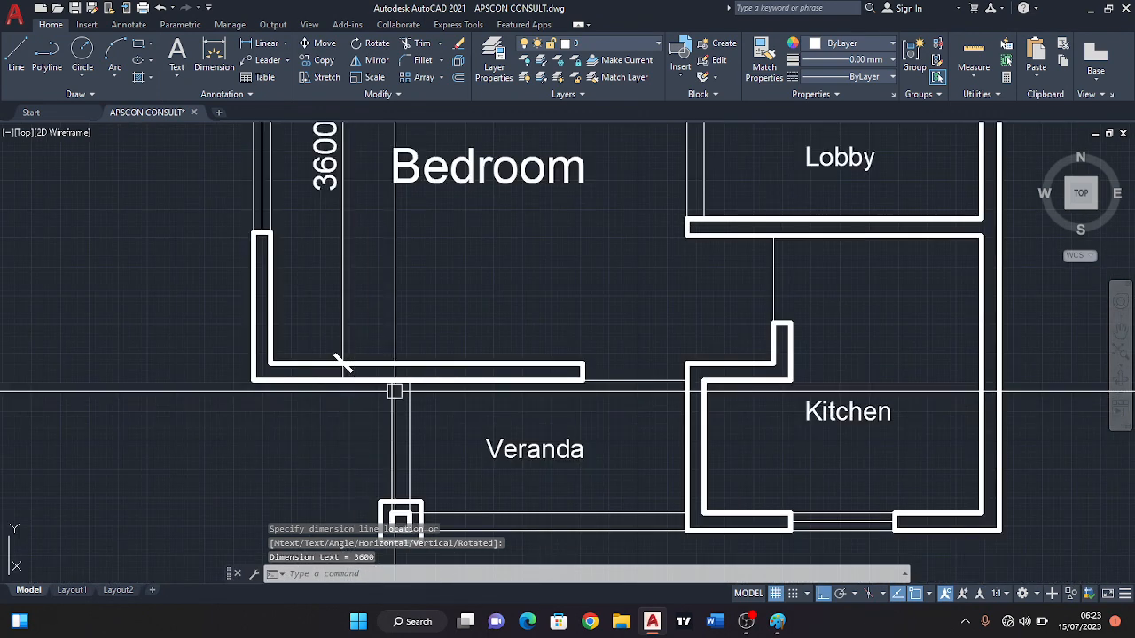
{"action": "key", "text": "Return"}
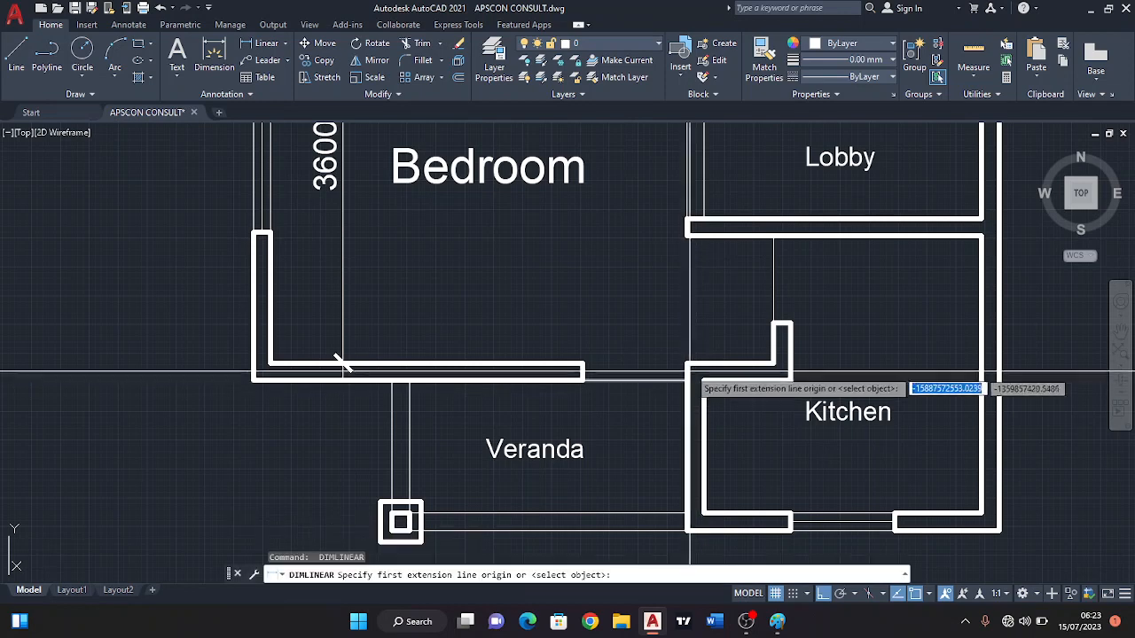
{"action": "left_click", "coordinate": [687, 365]}
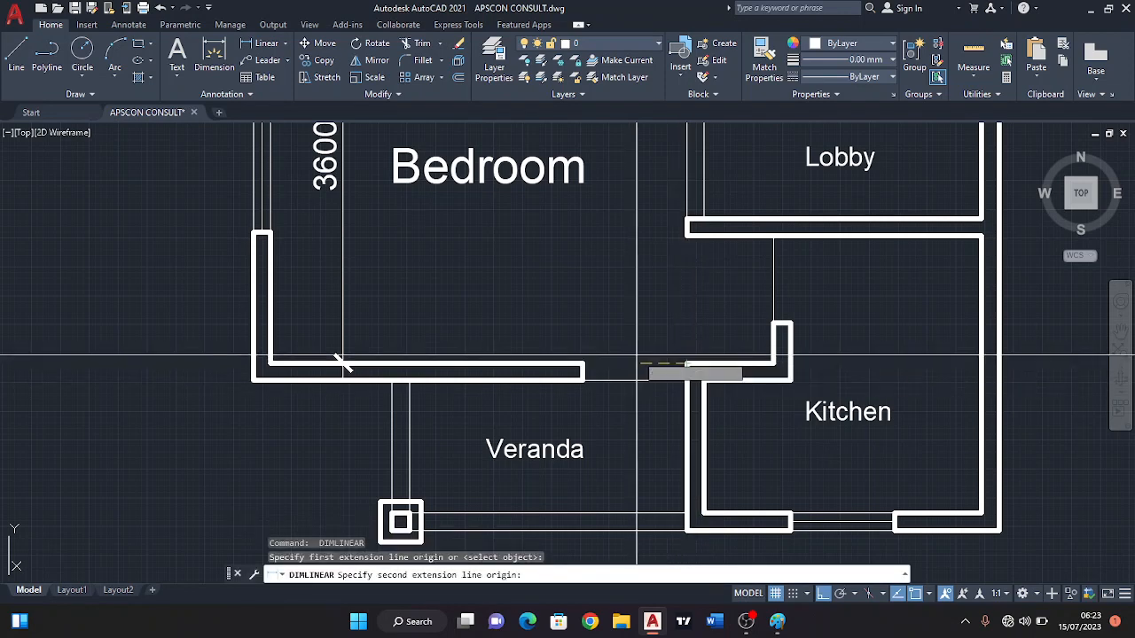
{"action": "left_click", "coordinate": [581, 365]}
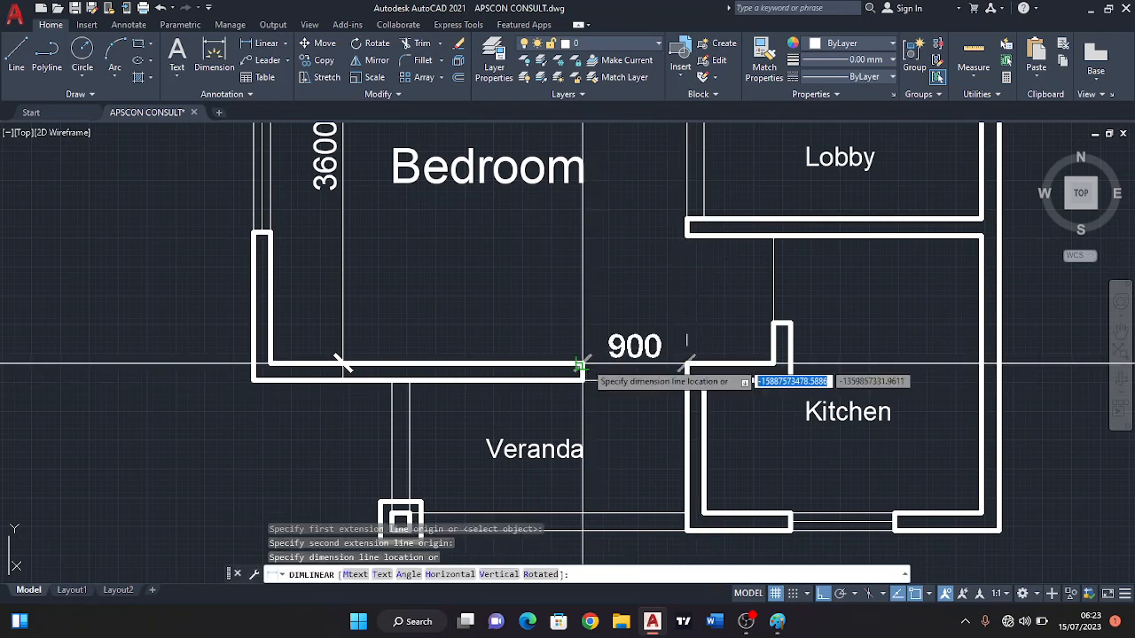
{"action": "left_click", "coordinate": [583, 308]}
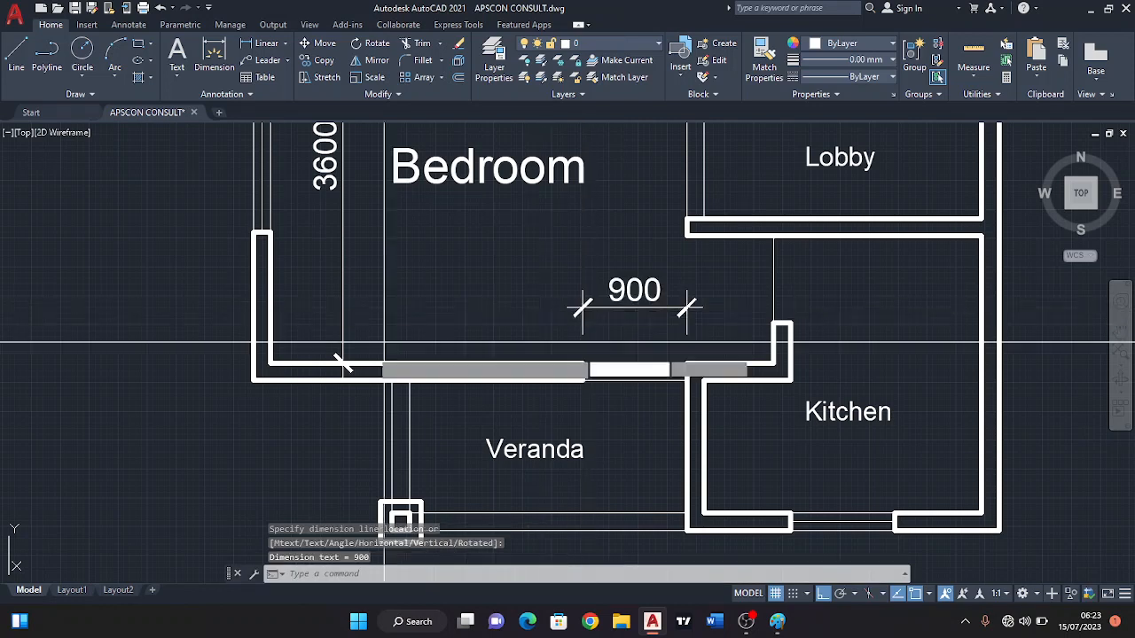
Dimension the Bedroom's lower wall from its left inner corner to the door opening, in line with the opening's dimension.
{"action": "key", "text": "Return"}
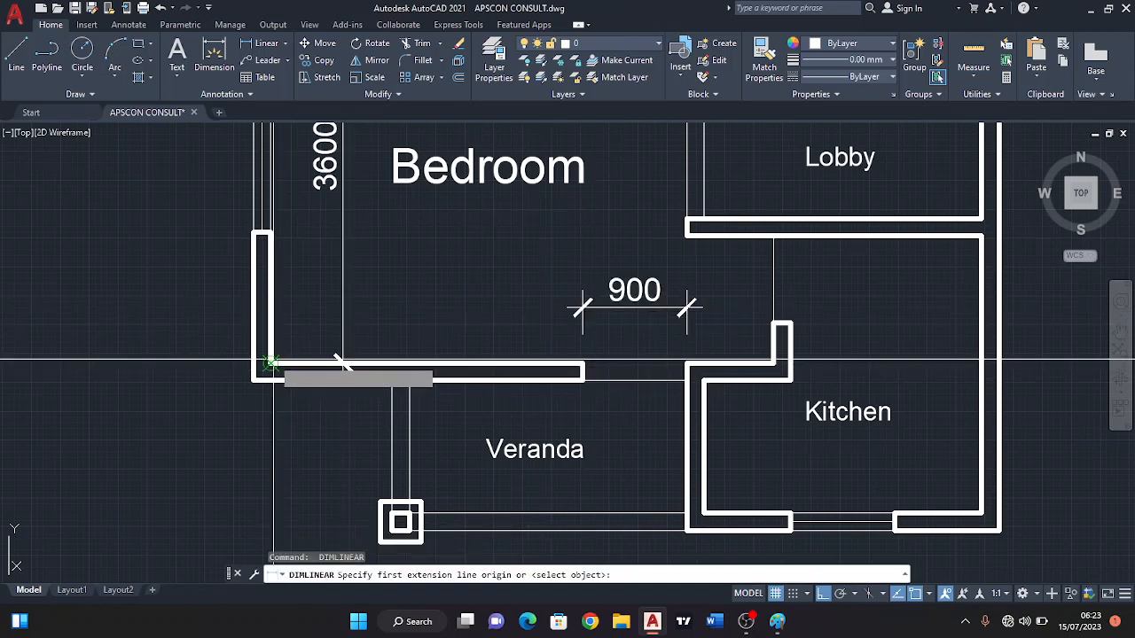
{"action": "left_click", "coordinate": [271, 364]}
{"action": "left_click", "coordinate": [582, 363]}
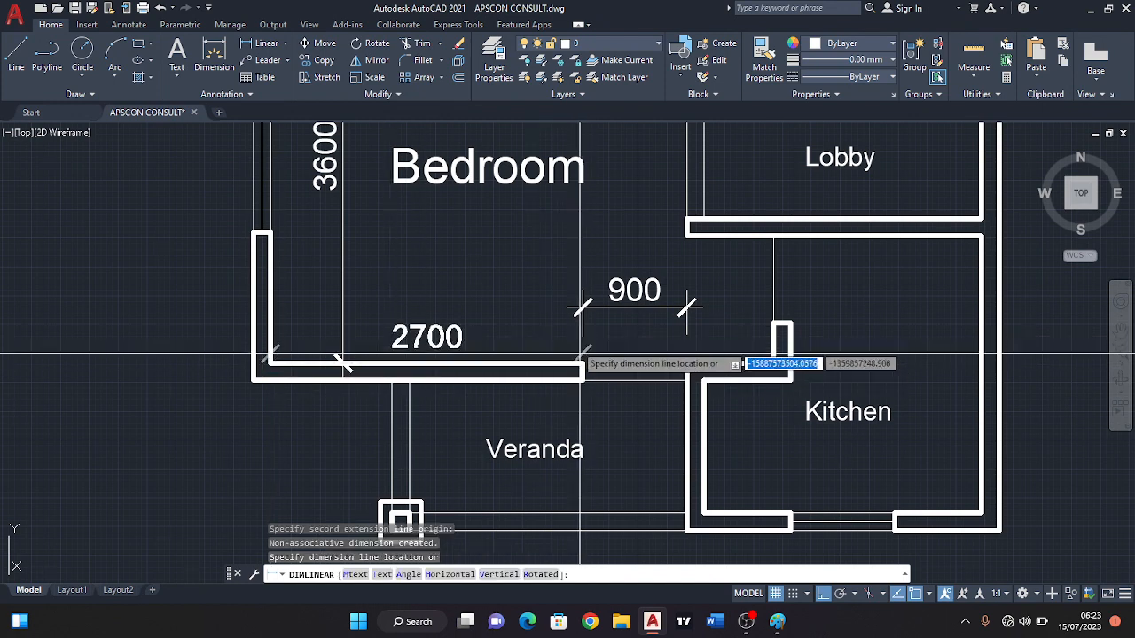
{"action": "scroll", "coordinate": [582, 308], "scroll_direction": "up", "scroll_amount": 2}
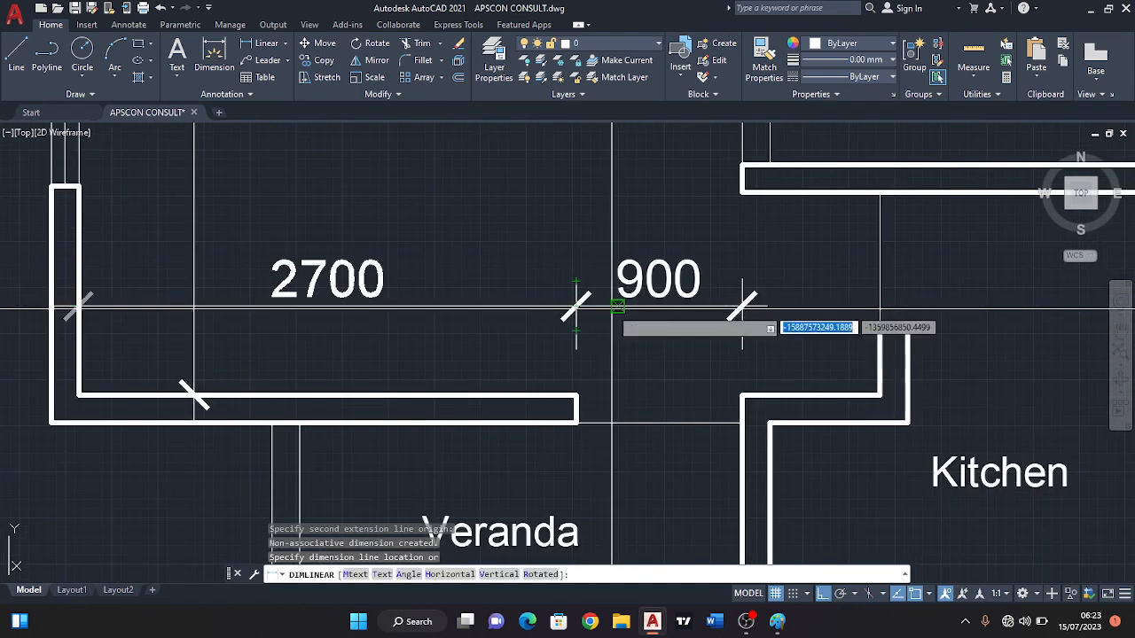
{"action": "left_click", "coordinate": [615, 305]}
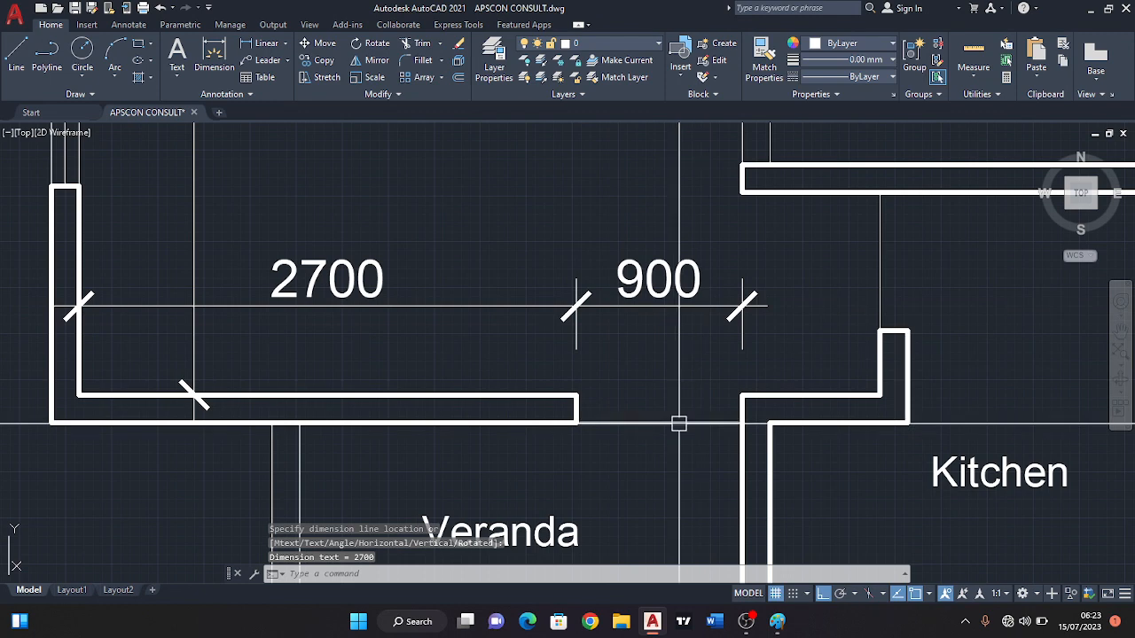
Add a vertical dimension on the Bedroom side for the wall between Bedroom and bath/toilet, from the upper inner corner to the Lobby opening.
{"action": "scroll", "coordinate": [696, 408], "scroll_direction": "down", "scroll_amount": 2}
{"action": "mouse_move", "coordinate": [698, 354]}
{"action": "middle_mouse_down"}
{"action": "mouse_move", "coordinate": [537, 391]}
{"action": "mouse_move", "coordinate": [578, 384]}
{"action": "mouse_move", "coordinate": [586, 394]}
{"action": "middle_mouse_up"}
{"action": "scroll", "coordinate": [591, 388], "scroll_direction": "down", "scroll_amount": 2}
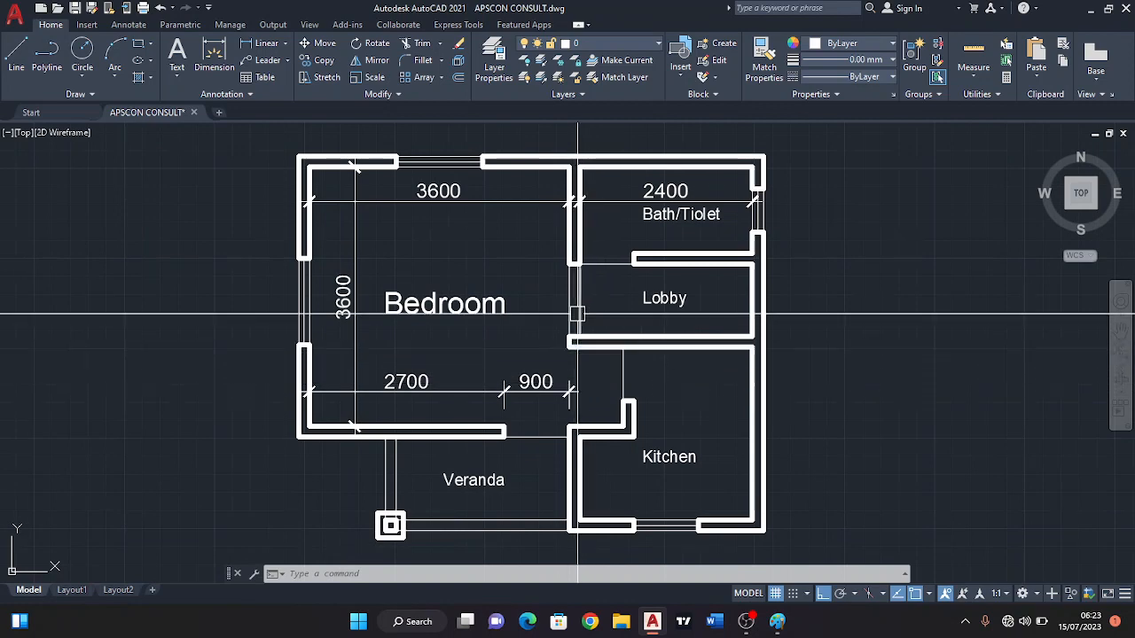
{"action": "scroll", "coordinate": [580, 324], "scroll_direction": "up", "scroll_amount": 2}
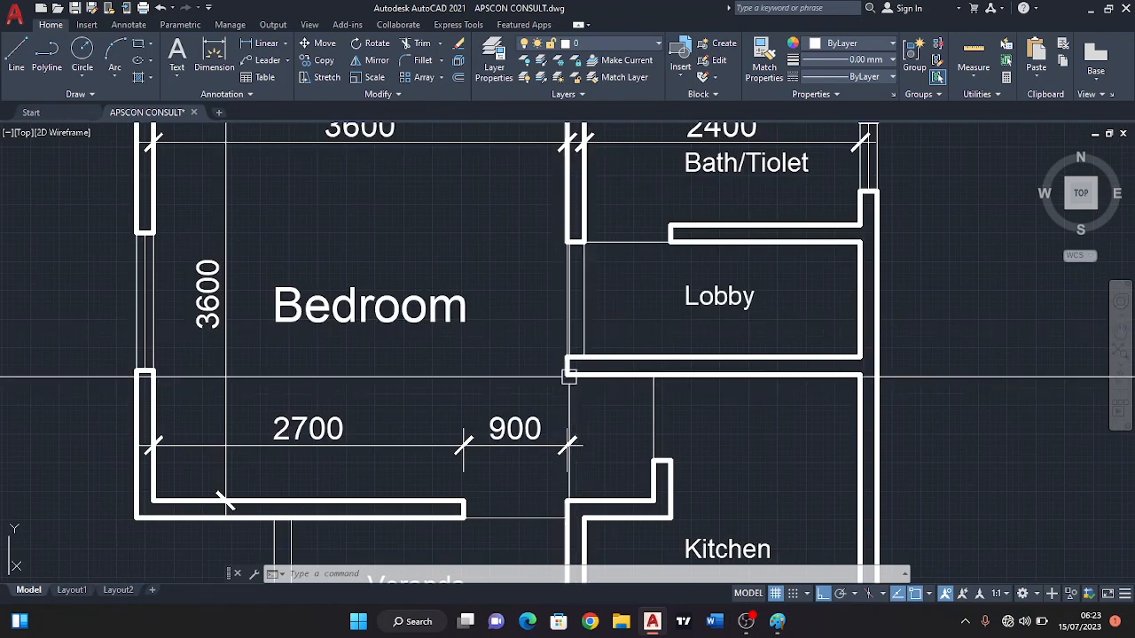
{"action": "key", "text": "Return"}
{"action": "middle_click_drag", "start_coordinate": [538, 211], "coordinate": [556, 322]}
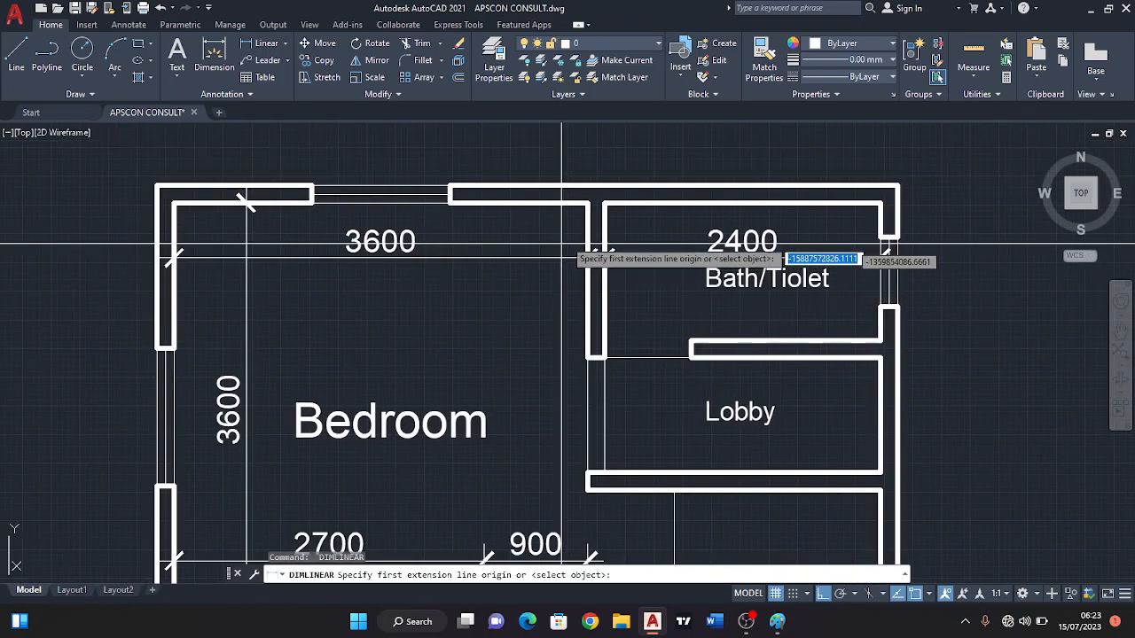
{"action": "left_click", "coordinate": [587, 204]}
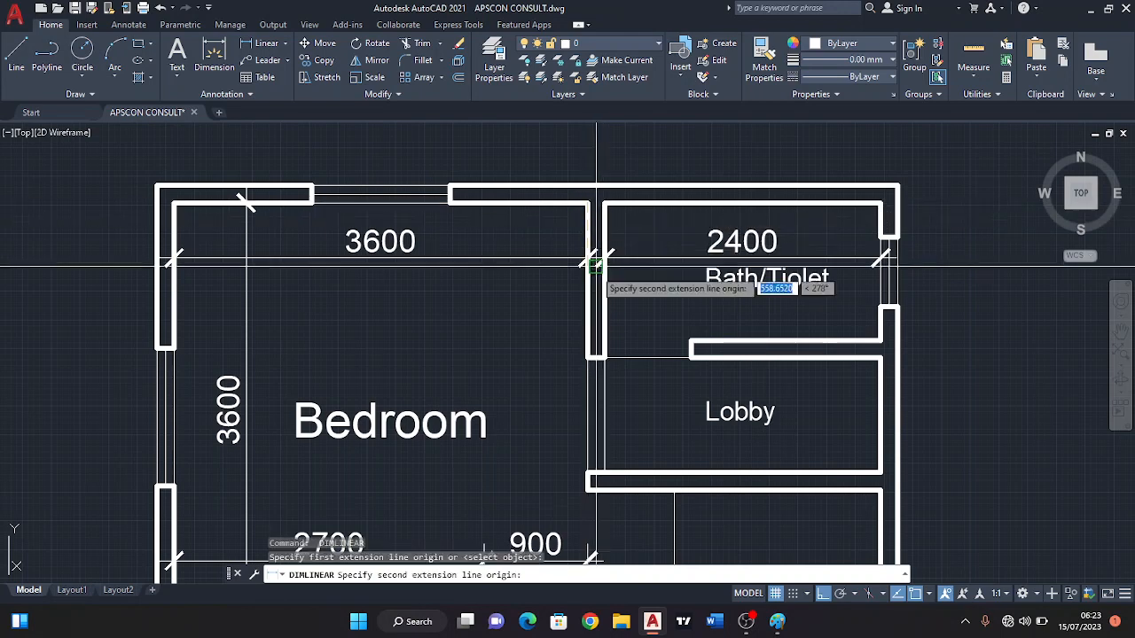
{"action": "left_click", "coordinate": [587, 359]}
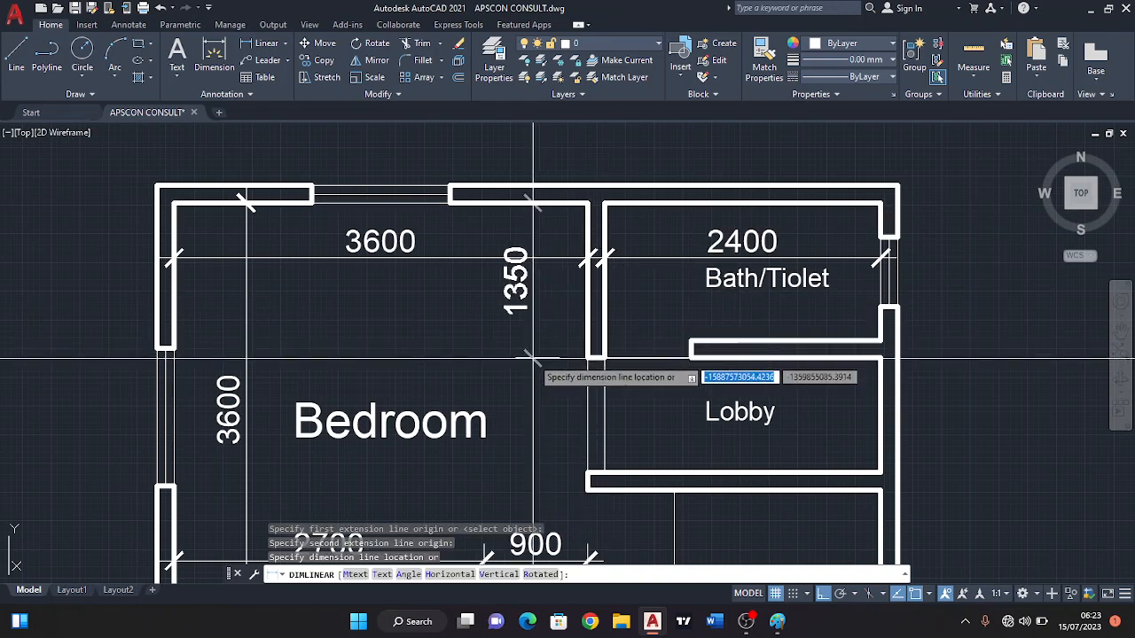
{"action": "left_click", "coordinate": [533, 359]}
Dimension the opening between the Bedroom and the Lobby, aligned with the vertical dimension of the wall above it.
{"action": "key", "text": "Return"}
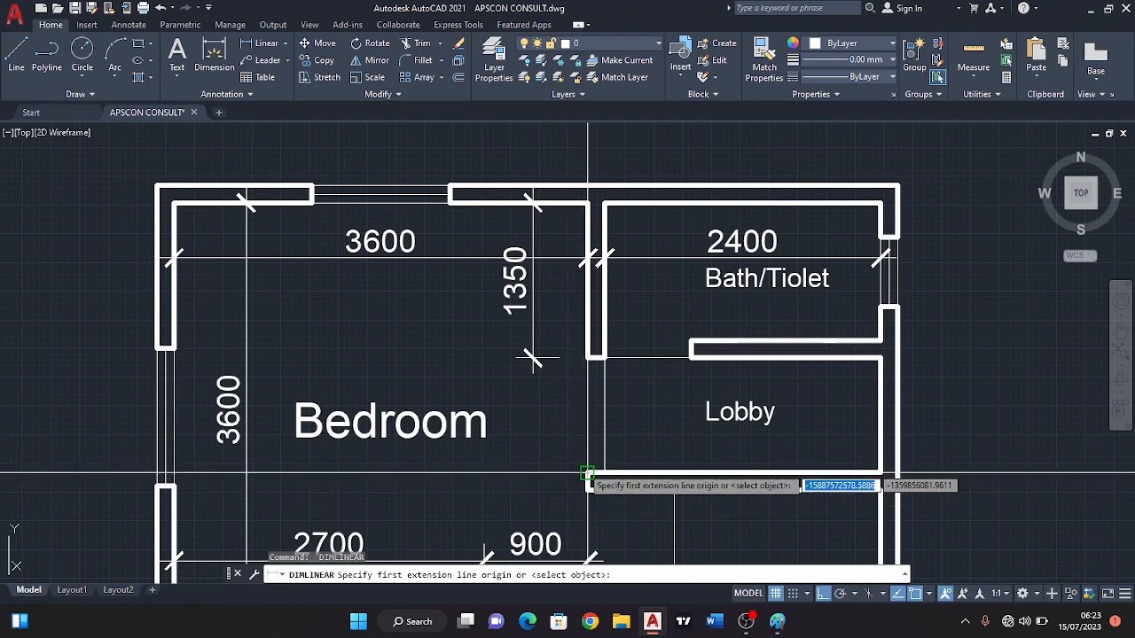
{"action": "left_click", "coordinate": [588, 476]}
{"action": "left_click", "coordinate": [587, 358]}
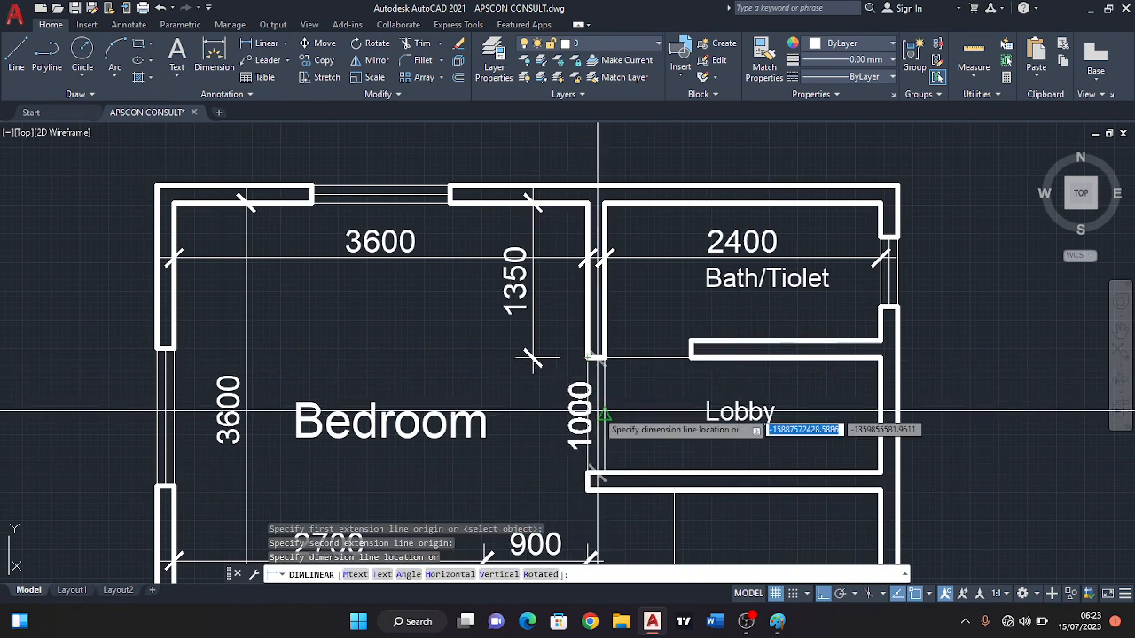
{"action": "left_click", "coordinate": [533, 371]}
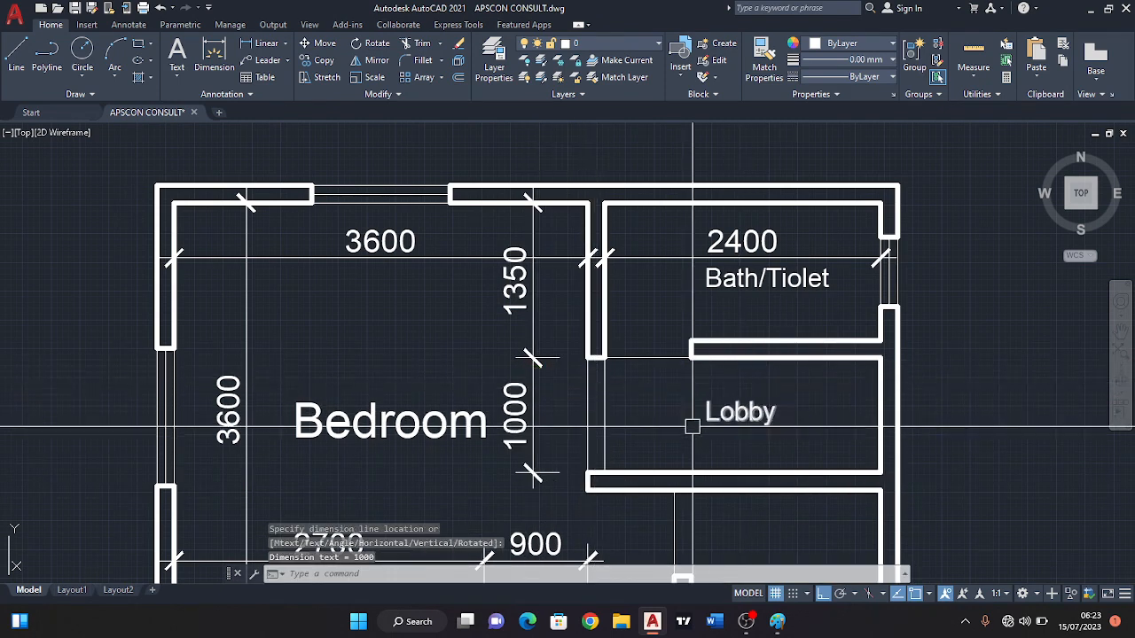
{"action": "mouse_move", "coordinate": [626, 483]}
{"action": "middle_mouse_down"}
{"action": "mouse_move", "coordinate": [622, 420]}
{"action": "mouse_move", "coordinate": [585, 448]}
{"action": "mouse_move", "coordinate": [594, 420]}
{"action": "mouse_move", "coordinate": [548, 408]}
{"action": "mouse_move", "coordinate": [548, 357]}
{"action": "middle_mouse_up"}
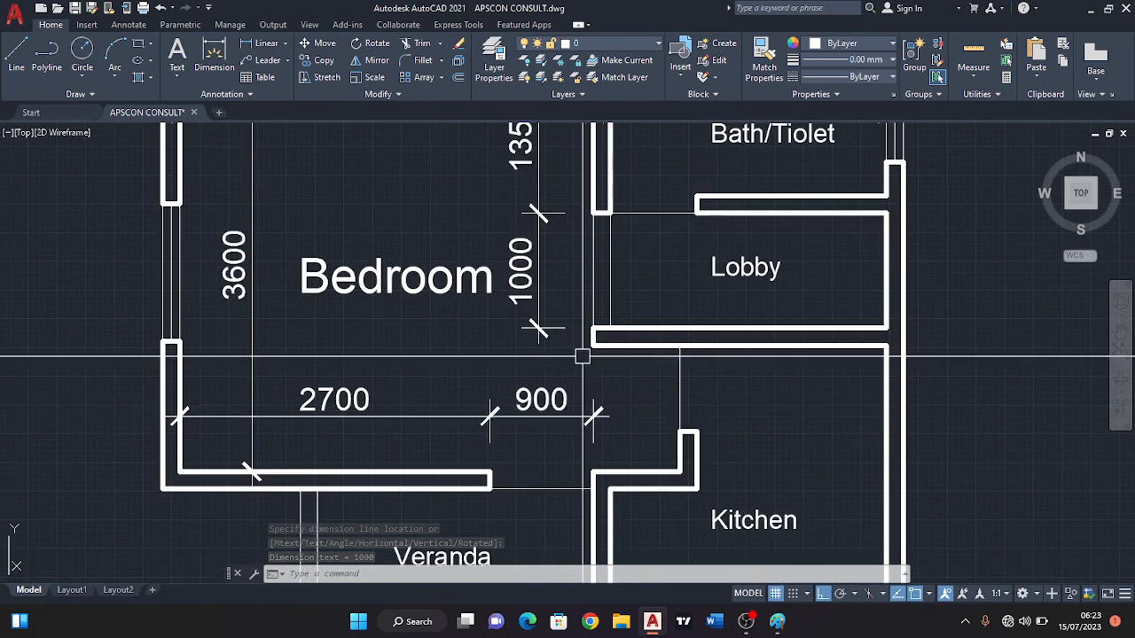
{"action": "scroll", "coordinate": [594, 347], "scroll_direction": "up", "scroll_amount": 4}
{"action": "key", "text": "Return"}
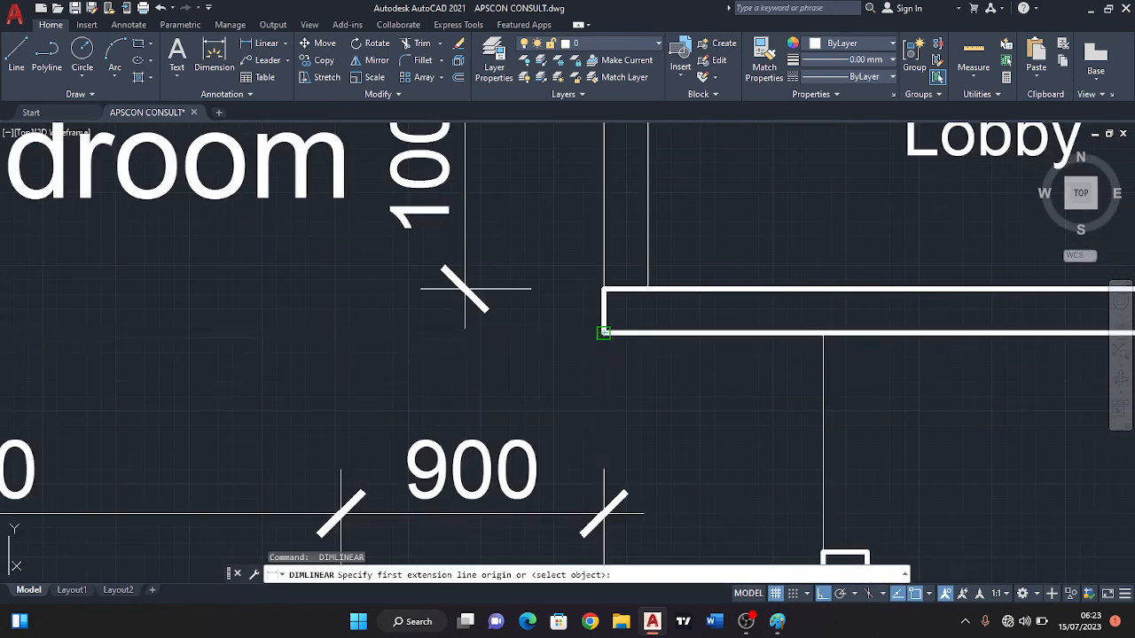
{"action": "left_click", "coordinate": [604, 335]}
{"action": "left_click", "coordinate": [605, 286]}
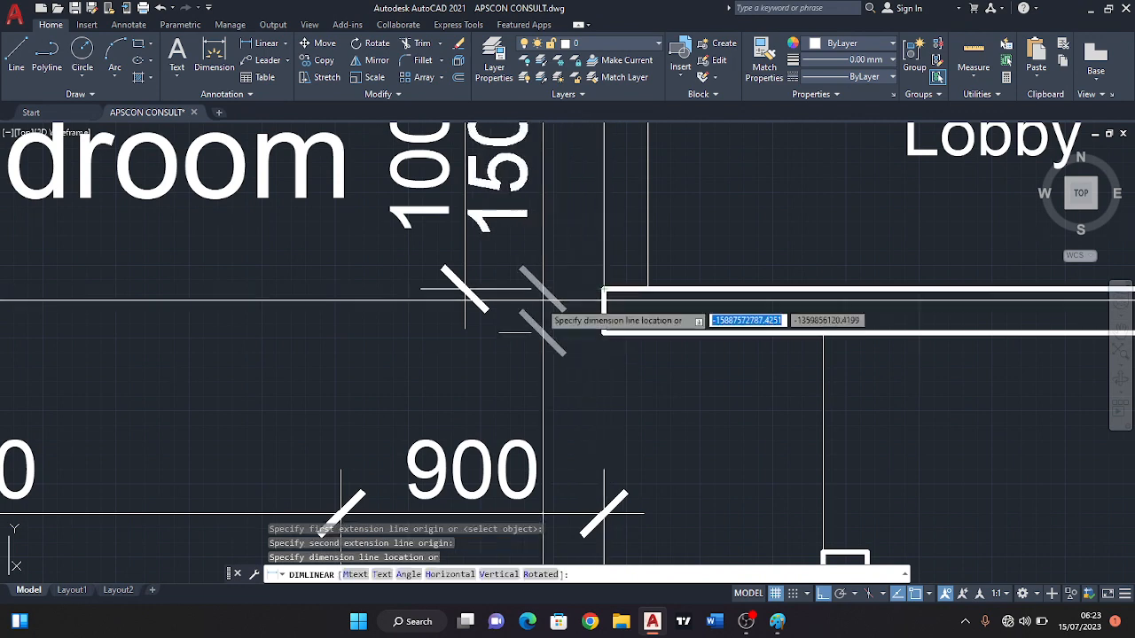
{"action": "scroll", "coordinate": [606, 310], "scroll_direction": "down", "scroll_amount": 2}
{"action": "key", "text": "Escape"}
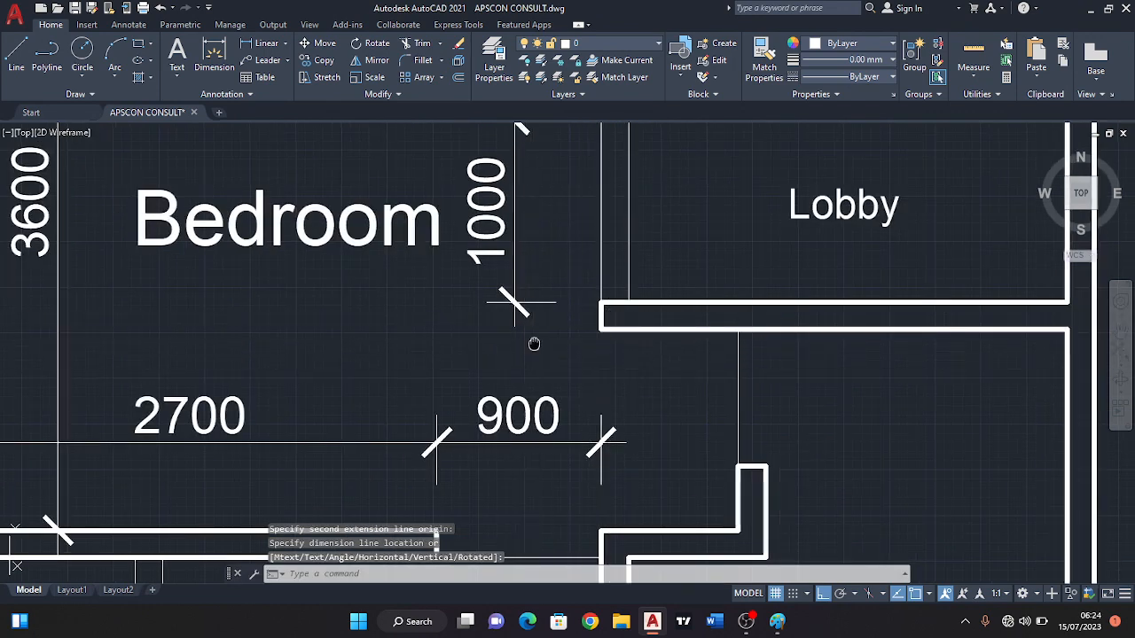
Add a vertical dimension for the gap at the Bedroom's lower corner, between the Lobby's lower wall and the wall beside the Veranda door.
{"action": "middle_click_drag", "start_coordinate": [529, 355], "coordinate": [533, 304]}
{"action": "scroll", "coordinate": [609, 359], "scroll_direction": "down", "scroll_amount": 2}
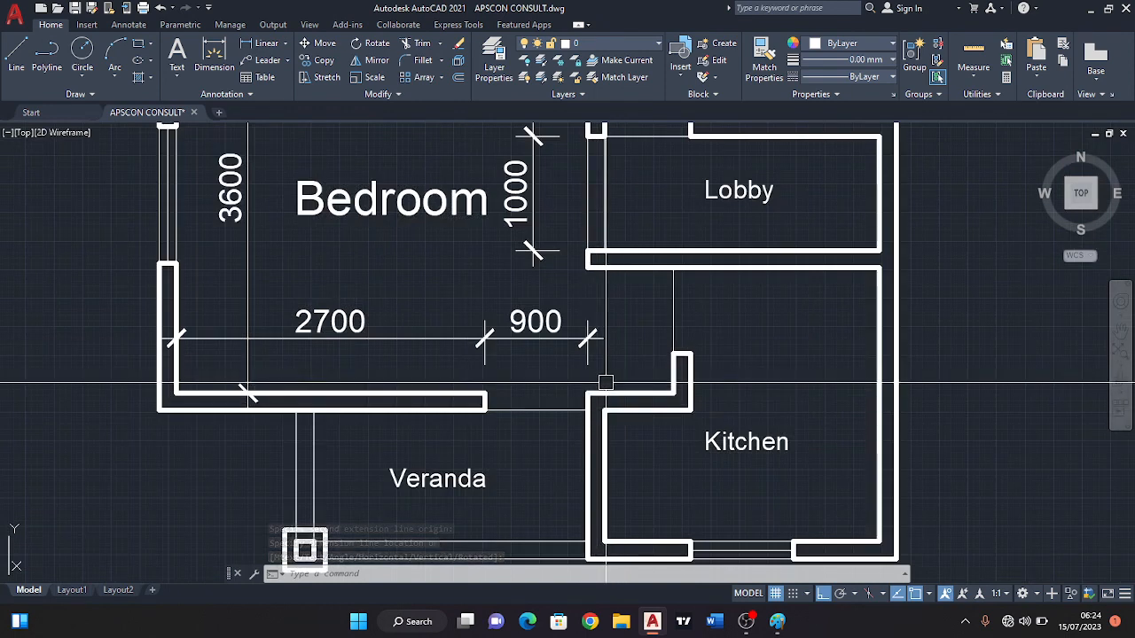
{"action": "key", "text": "Return"}
{"action": "left_click", "coordinate": [587, 394]}
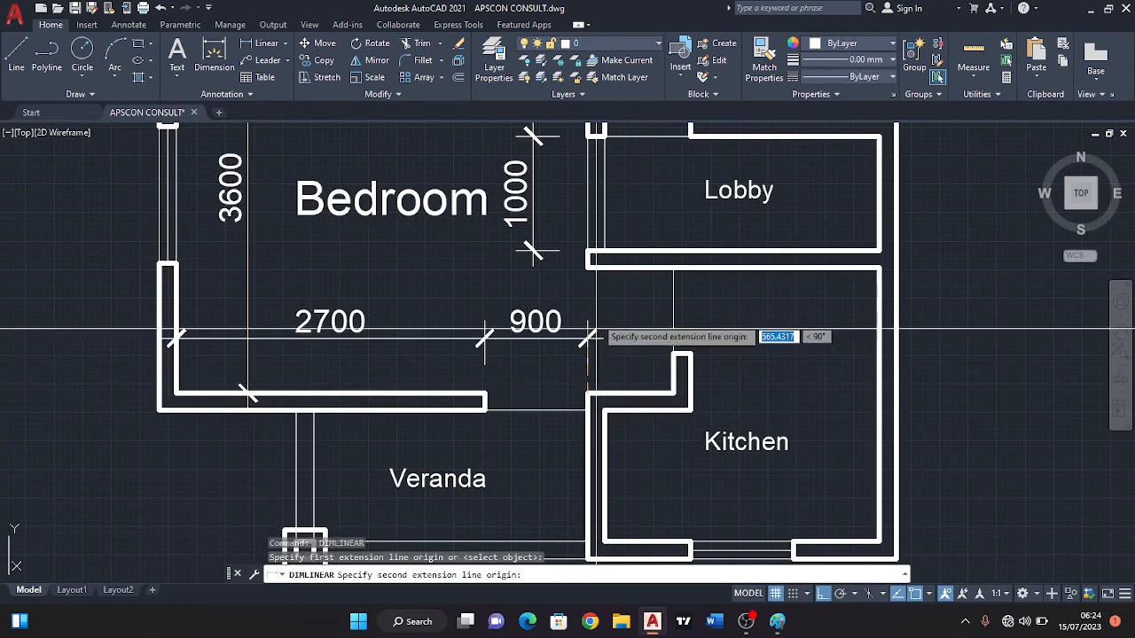
{"action": "left_click", "coordinate": [586, 264]}
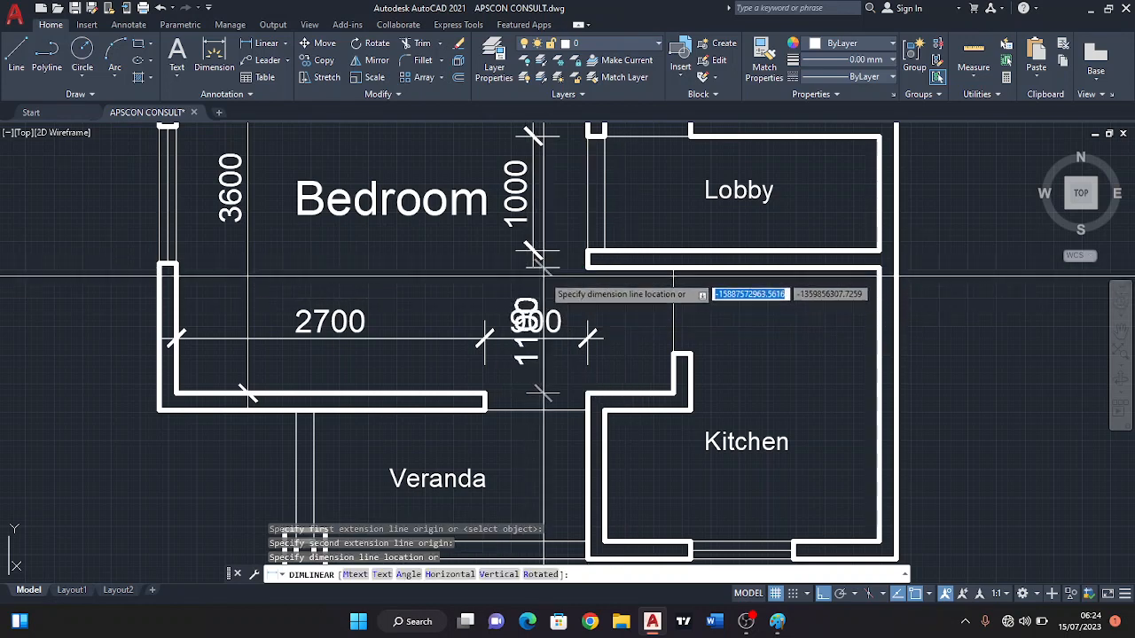
{"action": "left_click", "coordinate": [640, 316]}
Add a vertical dimension inside the bath/toilet from the end of its lower wall to the upper wall, placed near the Bedroom wall.
{"action": "scroll", "coordinate": [688, 380], "scroll_direction": "down", "scroll_amount": 2}
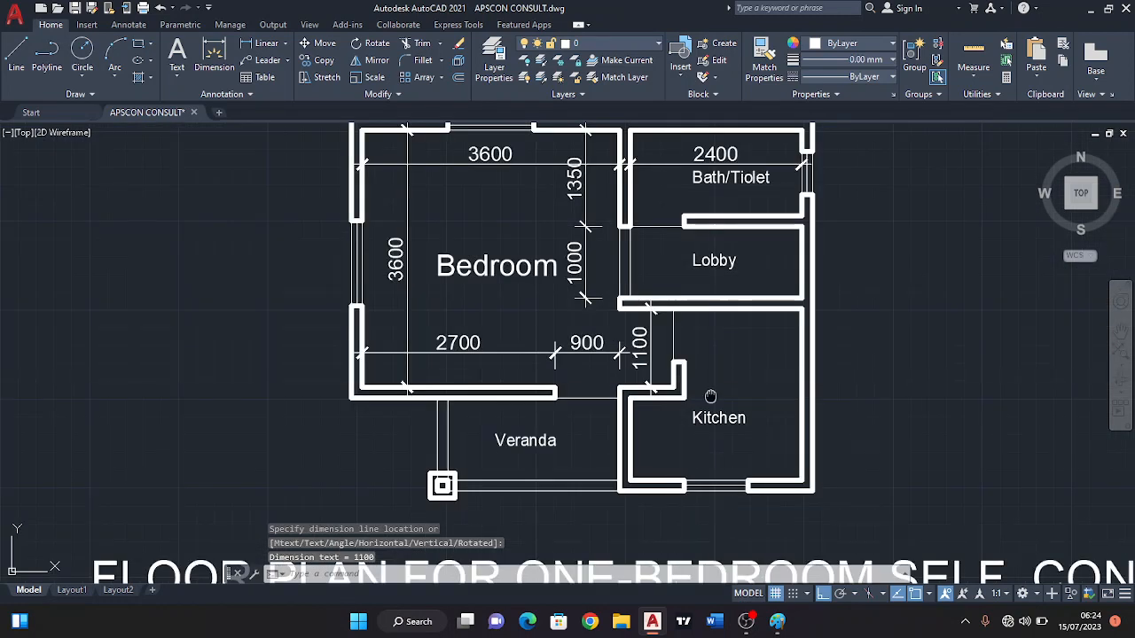
{"action": "mouse_move", "coordinate": [689, 379]}
{"action": "middle_mouse_down"}
{"action": "mouse_move", "coordinate": [562, 362]}
{"action": "mouse_move", "coordinate": [539, 408]}
{"action": "mouse_move", "coordinate": [542, 443]}
{"action": "middle_mouse_up"}
{"action": "scroll", "coordinate": [534, 332], "scroll_direction": "up", "scroll_amount": 2}
{"action": "middle_click_drag", "start_coordinate": [537, 301], "coordinate": [504, 392]}
{"action": "key", "text": "Return"}
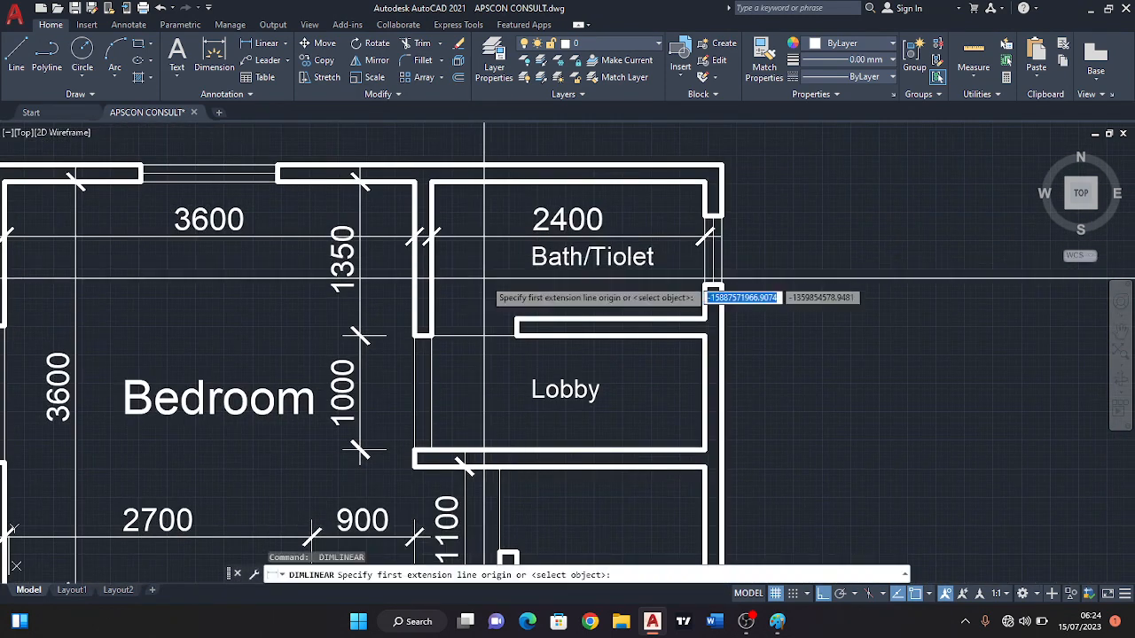
{"action": "left_click", "coordinate": [517, 319]}
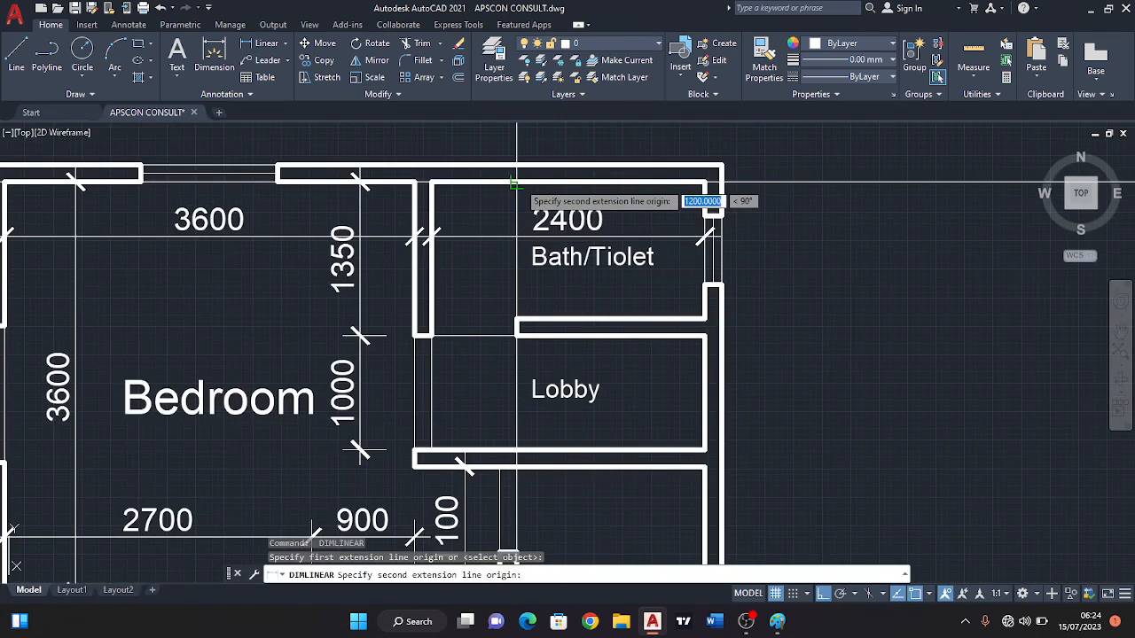
{"action": "left_click", "coordinate": [522, 182]}
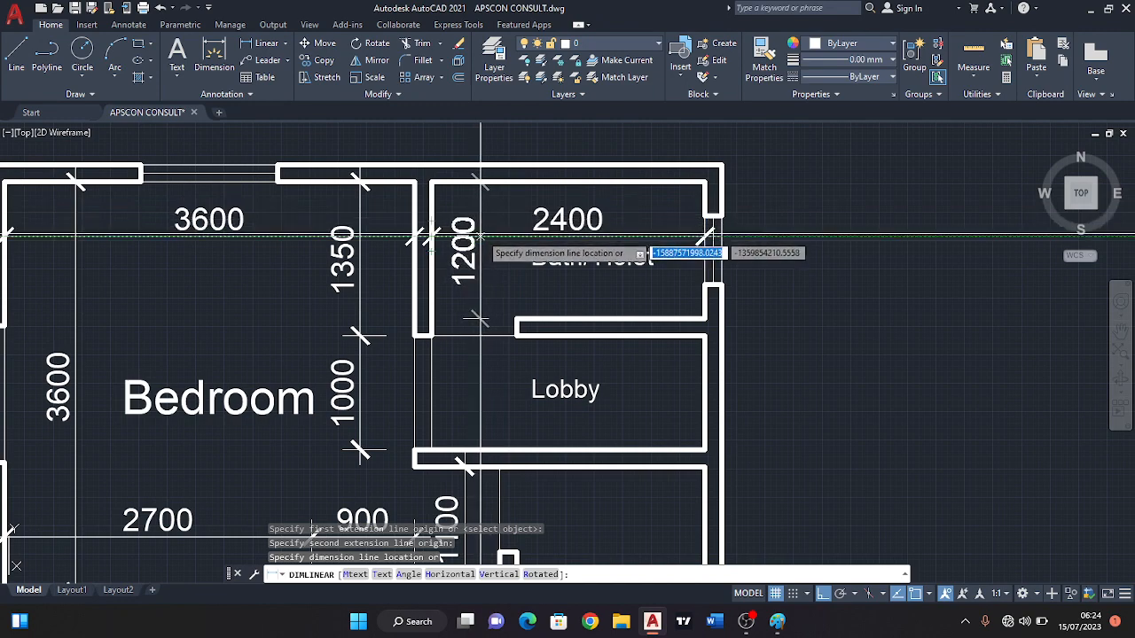
{"action": "left_click", "coordinate": [485, 239]}
Dimension the Lobby vertically between its lower and upper walls, with its line aligned to the bath/toilet's vertical dimension.
{"action": "middle_click_drag", "start_coordinate": [526, 428], "coordinate": [526, 337]}
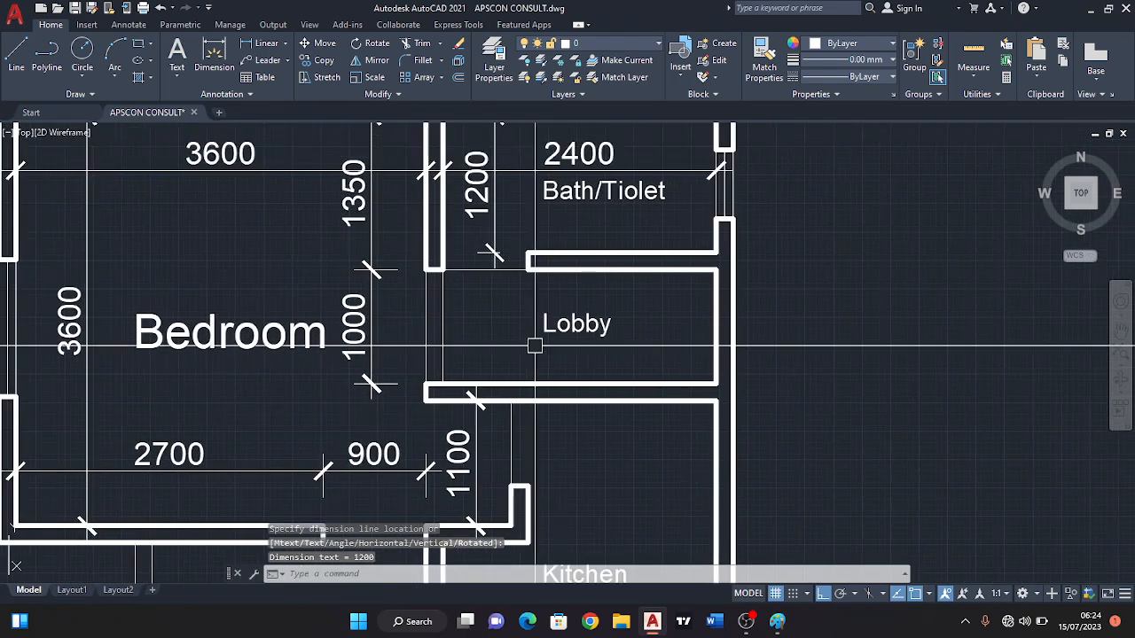
{"action": "key", "text": "Return"}
{"action": "left_click", "coordinate": [519, 383]}
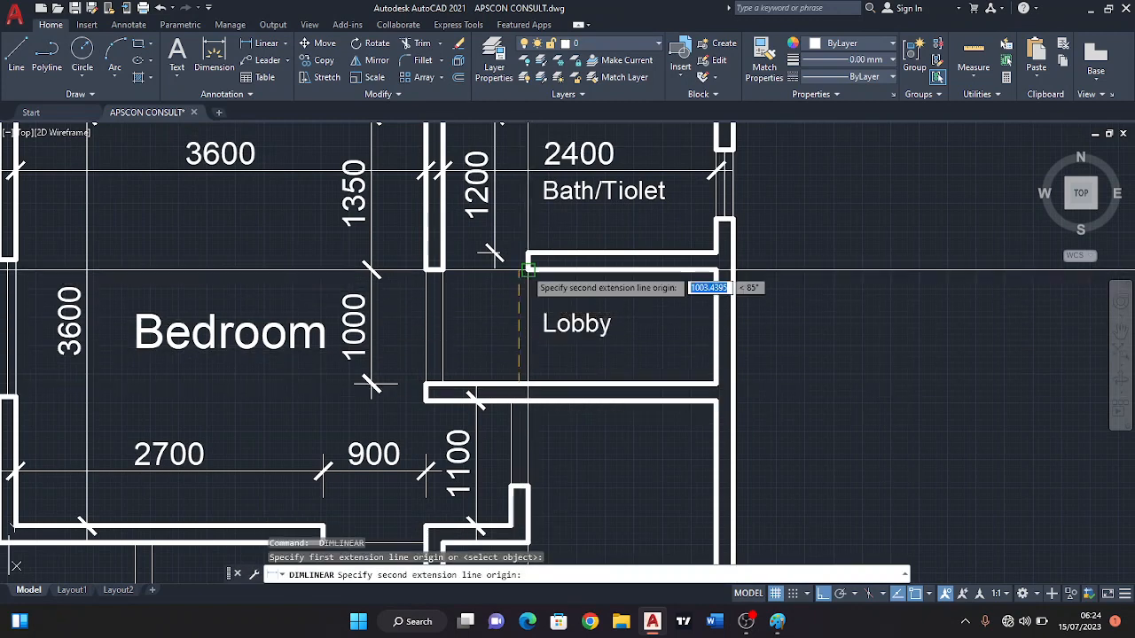
{"action": "left_click", "coordinate": [520, 268]}
{"action": "scroll", "coordinate": [490, 257], "scroll_direction": "up", "scroll_amount": 2}
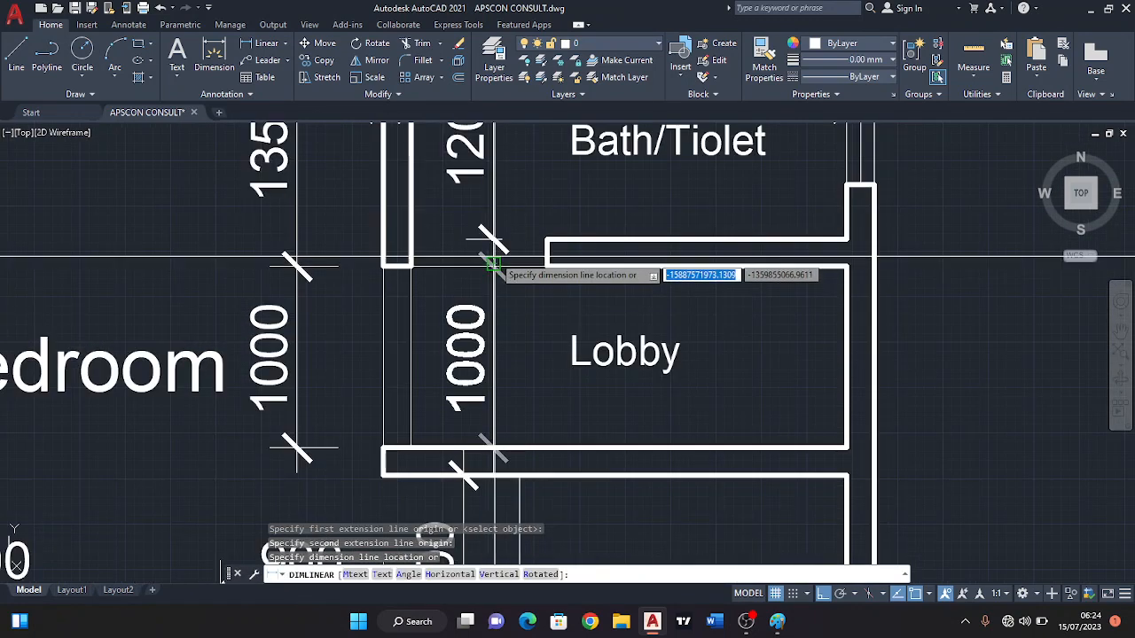
{"action": "left_click", "coordinate": [488, 260]}
Dimension the Lobby's width from the Bedroom wall's corner to the outer wall, with its line just above the room label.
{"action": "key", "text": "Return"}
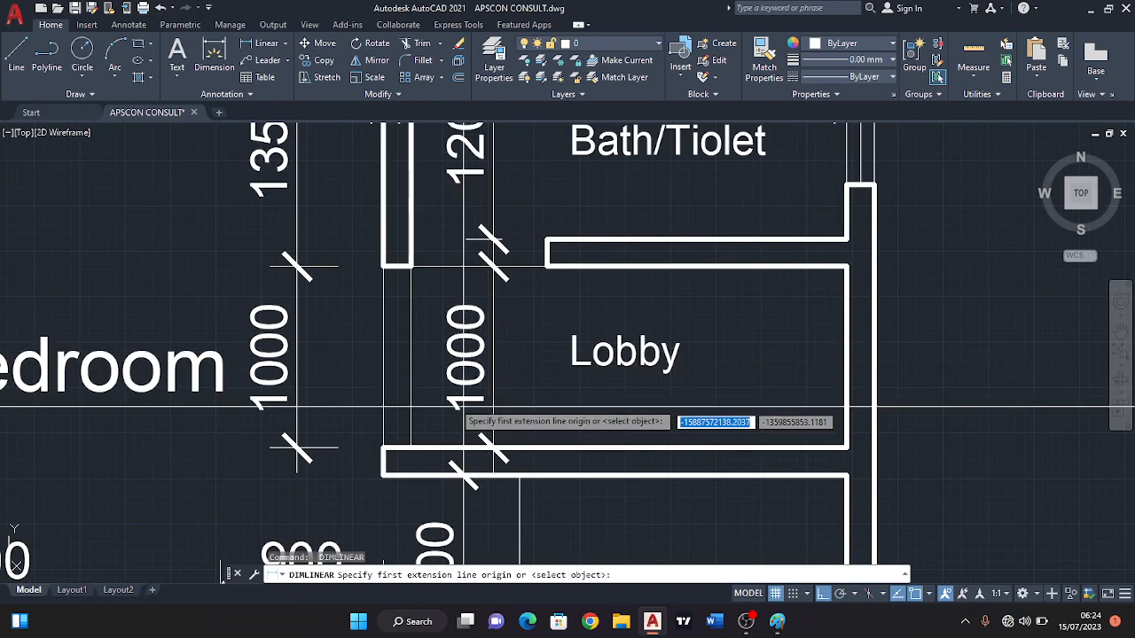
{"action": "left_click", "coordinate": [409, 264]}
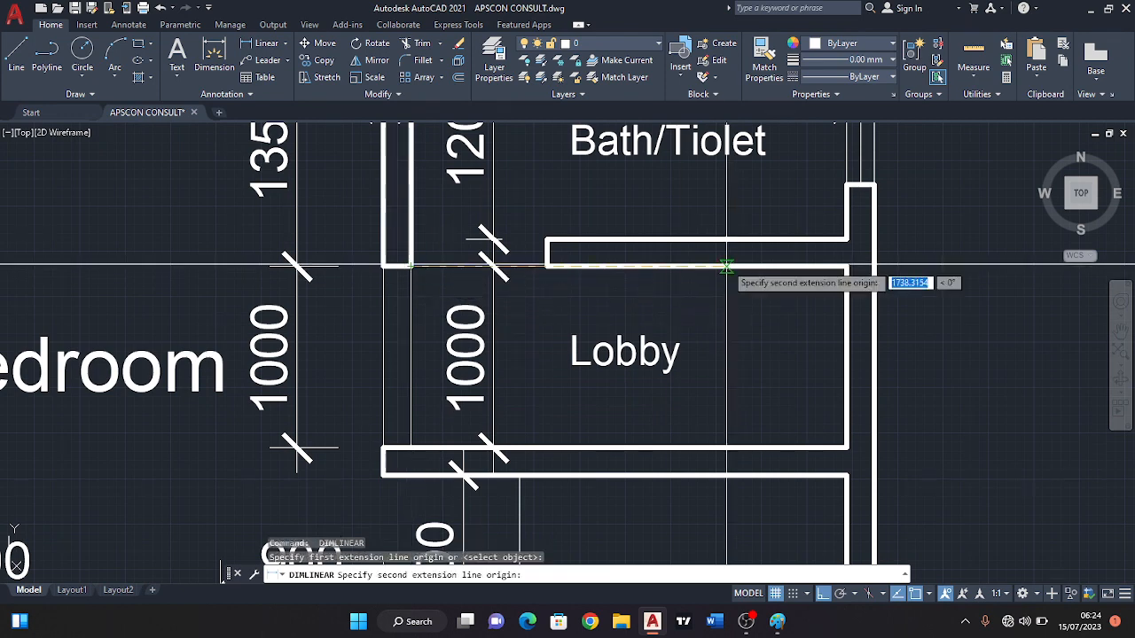
{"action": "left_click", "coordinate": [847, 265]}
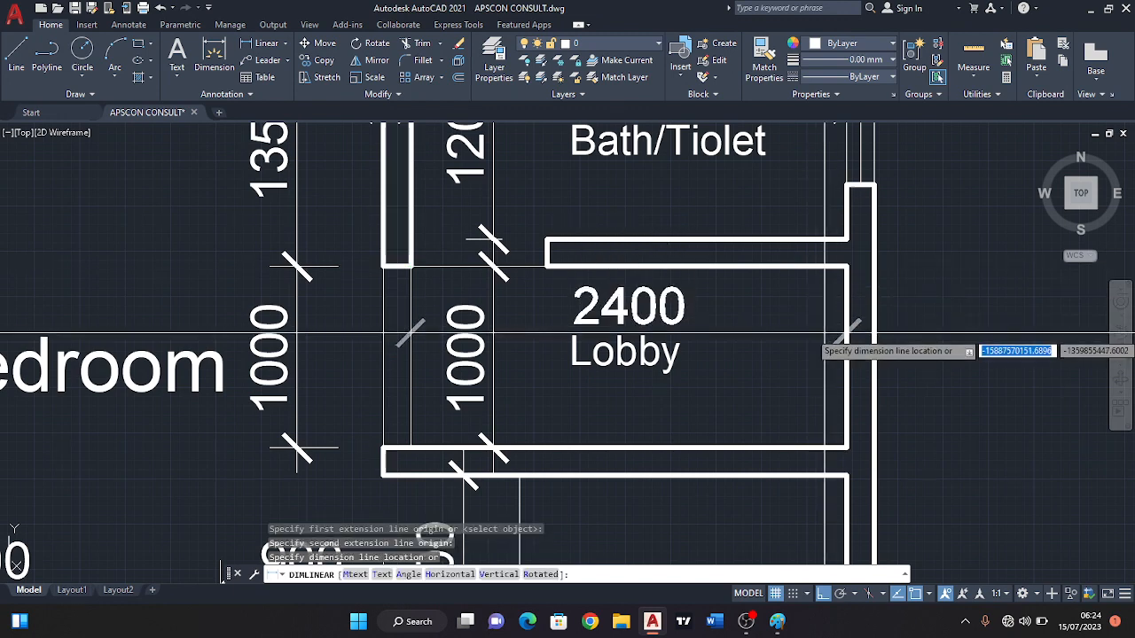
{"action": "scroll", "coordinate": [820, 334], "scroll_direction": "up", "scroll_amount": 2}
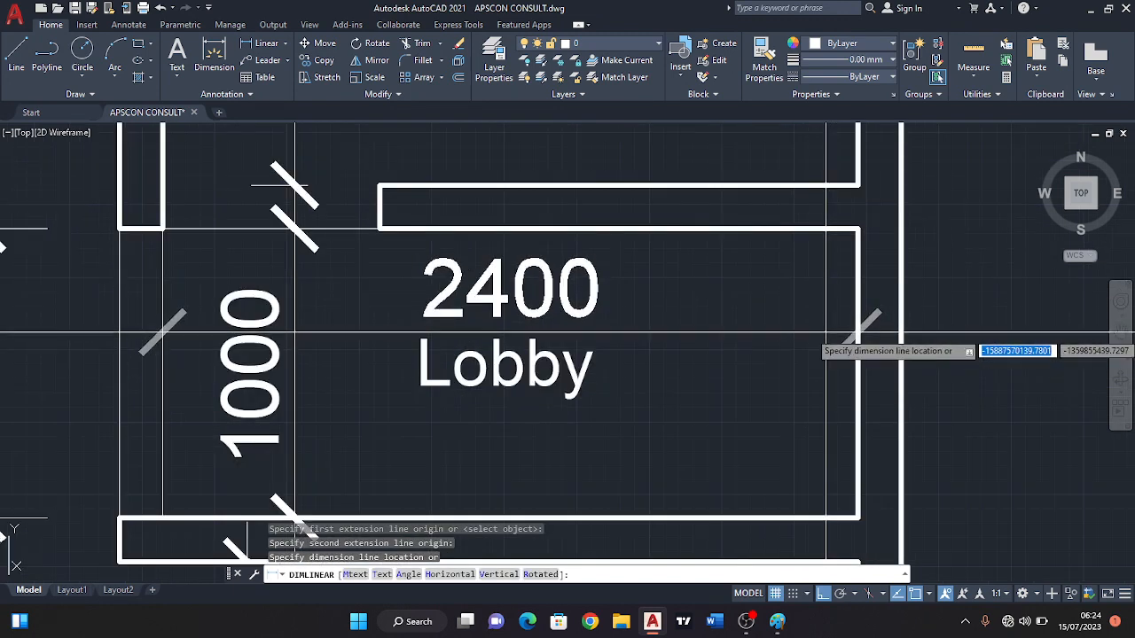
{"action": "left_click", "coordinate": [825, 332]}
{"action": "scroll", "coordinate": [601, 357], "scroll_direction": "down", "scroll_amount": 2}
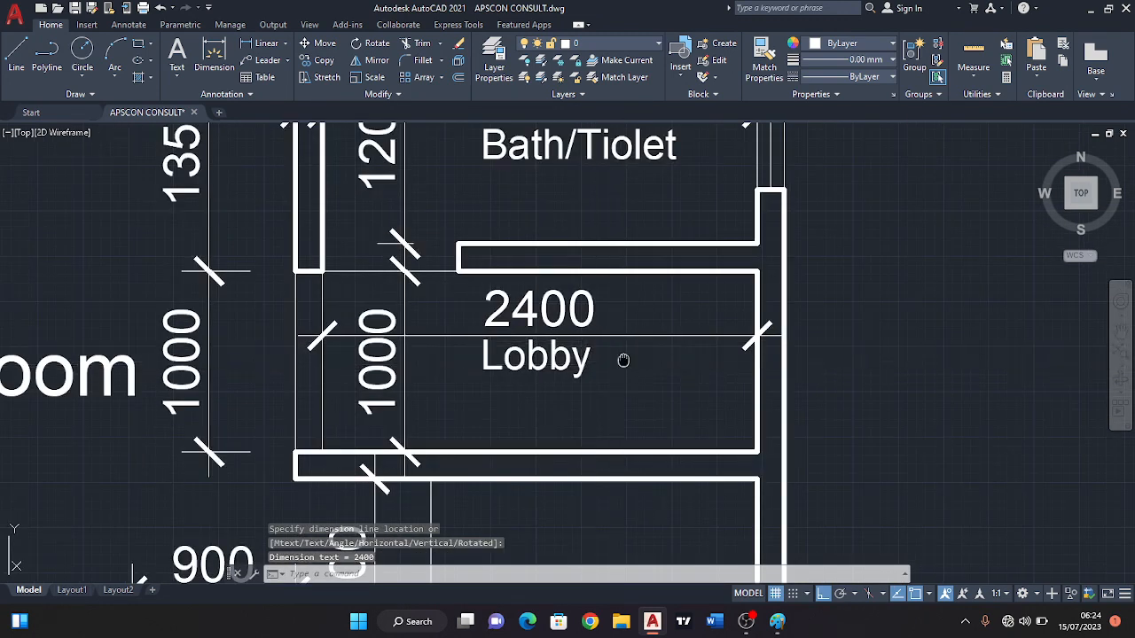
Change the Lobby label's text to "Exta Space" and widen its text frame so it fits on one line.
{"action": "scroll", "coordinate": [577, 340], "scroll_direction": "up", "scroll_amount": 2}
{"action": "left_click", "coordinate": [577, 307]}
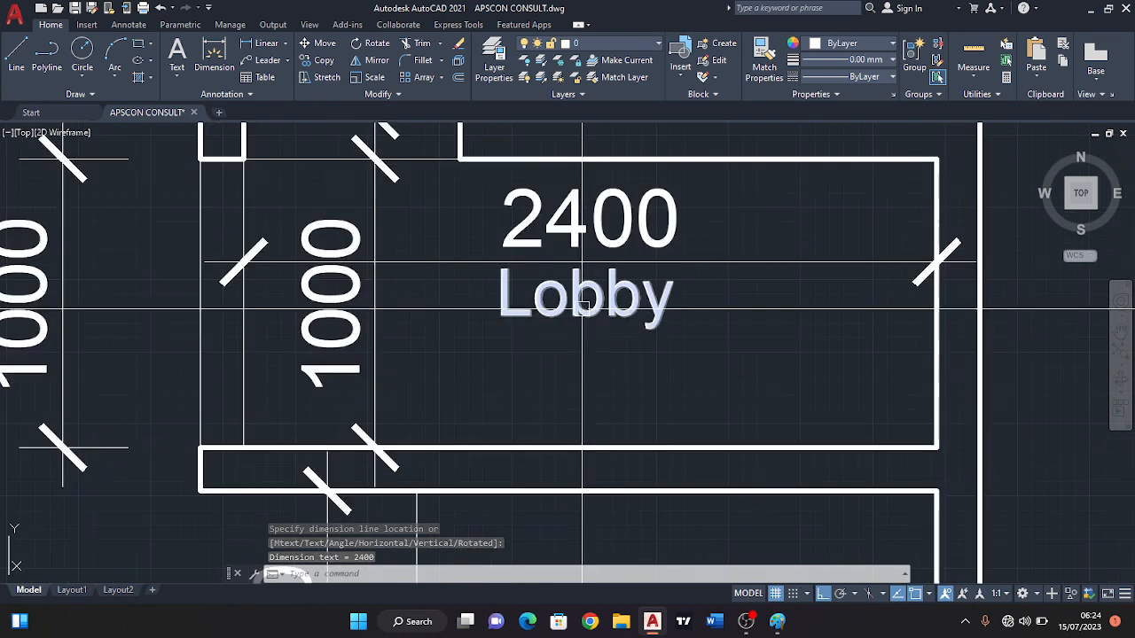
{"action": "scroll", "coordinate": [577, 306], "scroll_direction": "down", "scroll_amount": 2}
{"action": "double_click", "coordinate": [577, 307]}
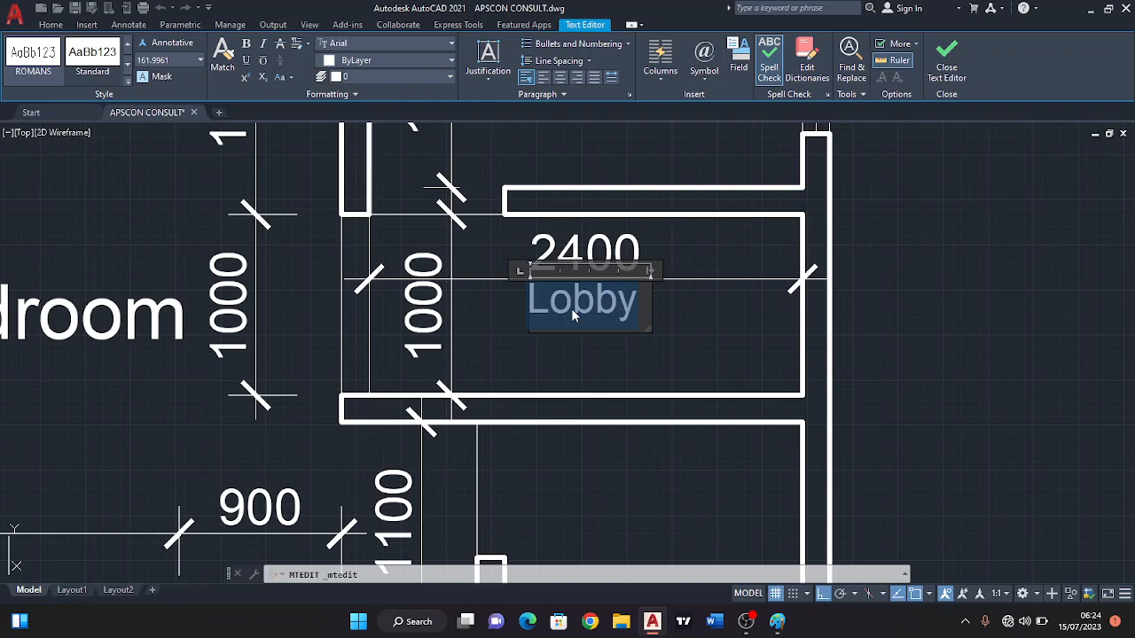
{"action": "type", "text": "a"}
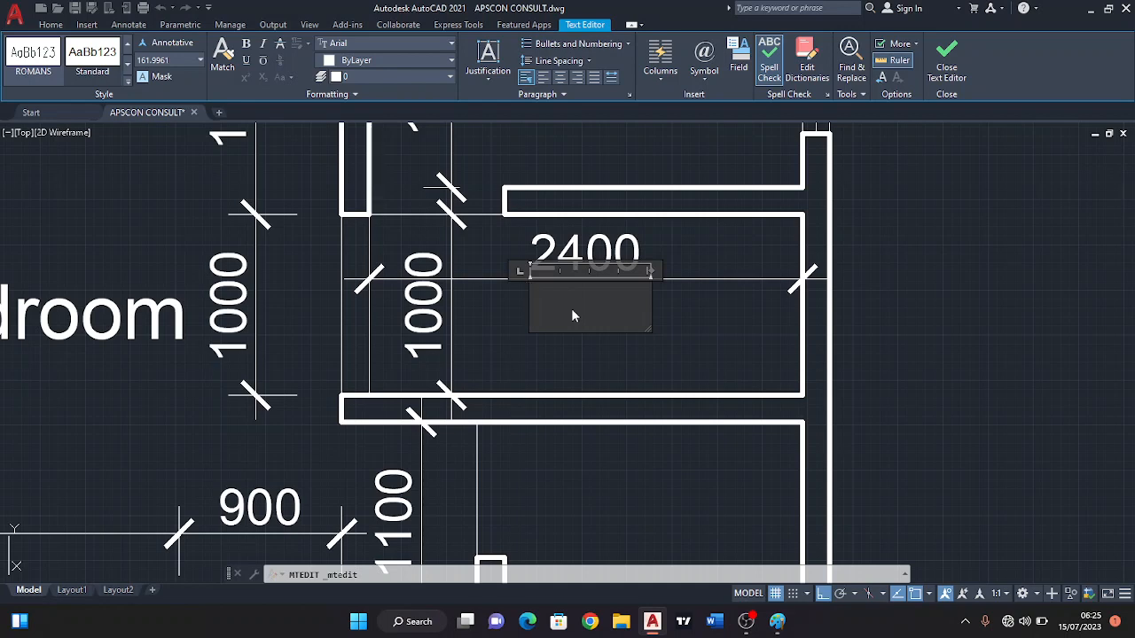
{"action": "type", "text": "Exta"}
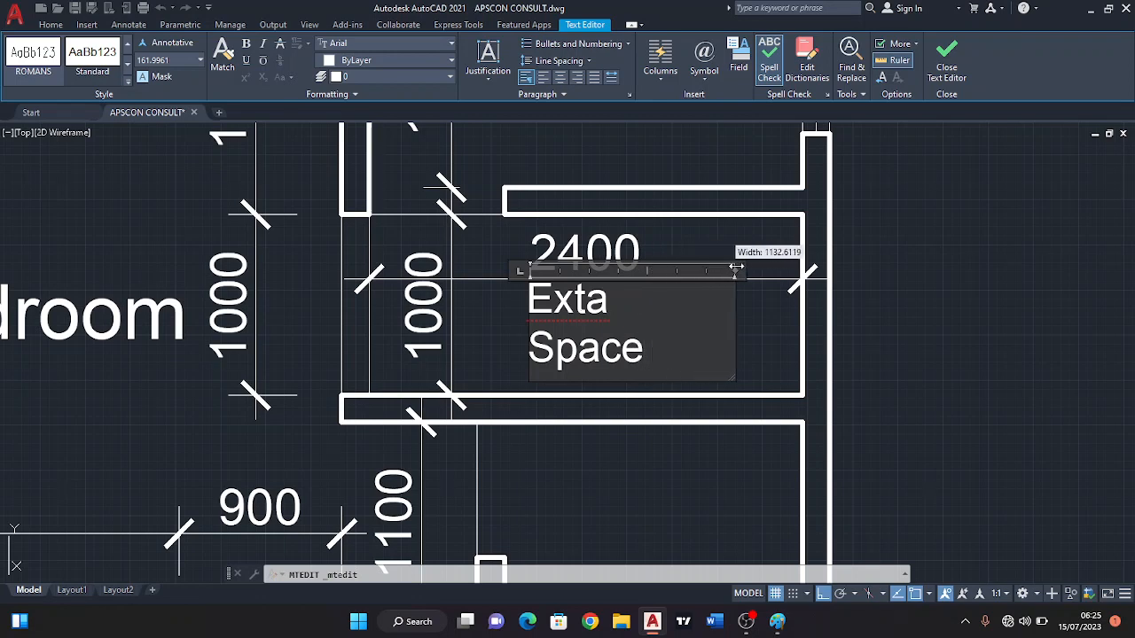
{"action": "left_click_drag", "start_coordinate": [735, 267], "coordinate": [755, 266]}
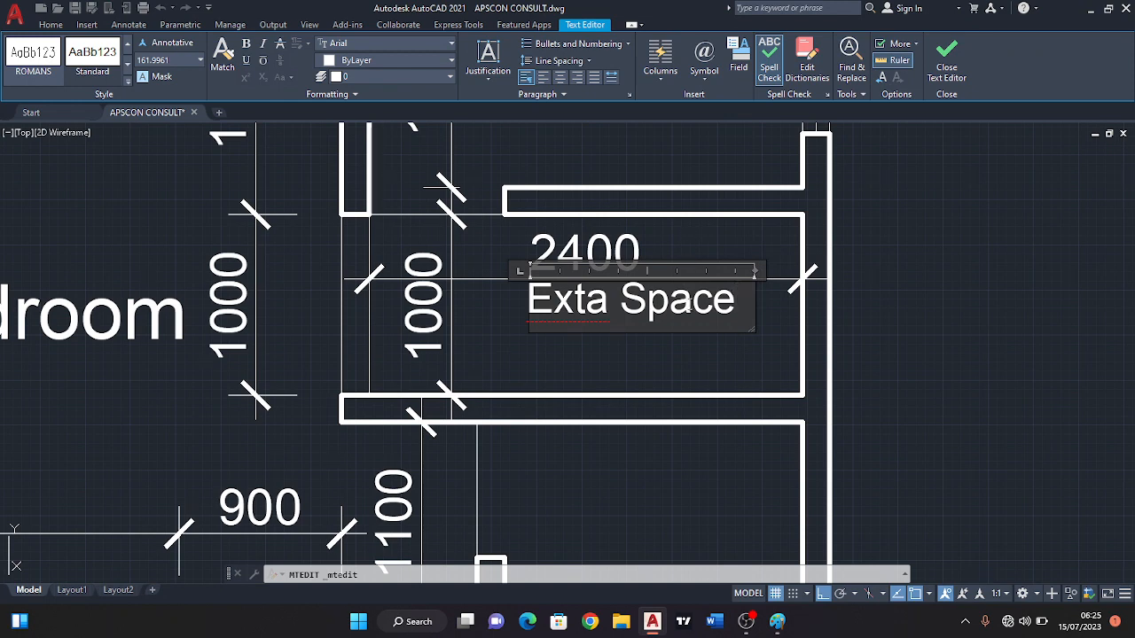
{"action": "left_click", "coordinate": [613, 356]}
Move the "Exta Space" label straight down, clear of the room's horizontal dimension line.
{"action": "left_click", "coordinate": [607, 303]}
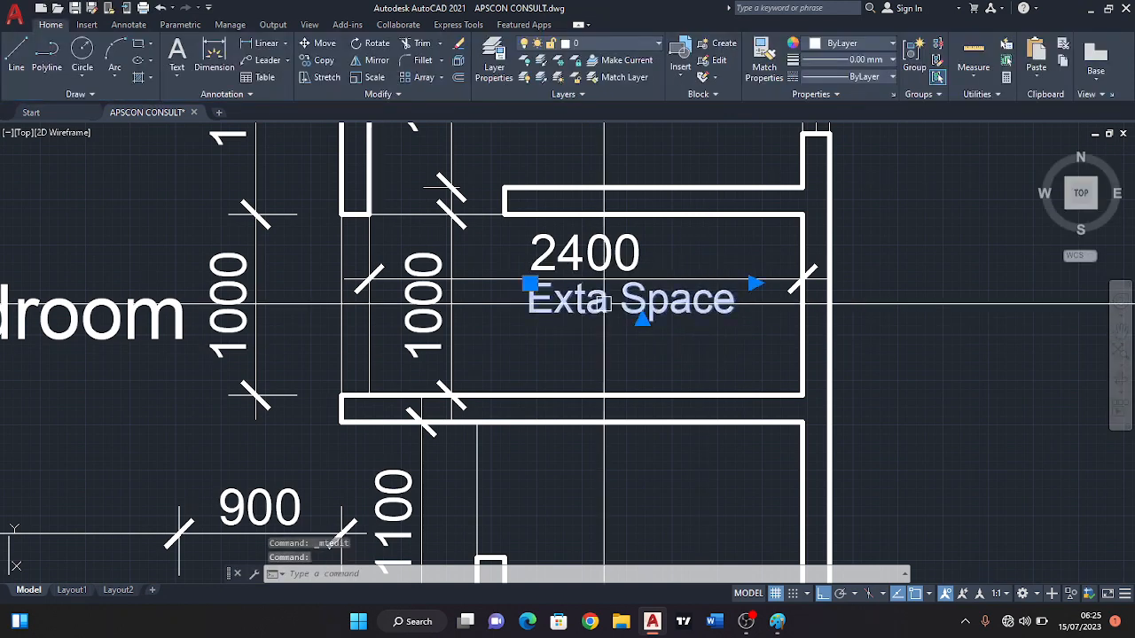
{"action": "left_click", "coordinate": [529, 283]}
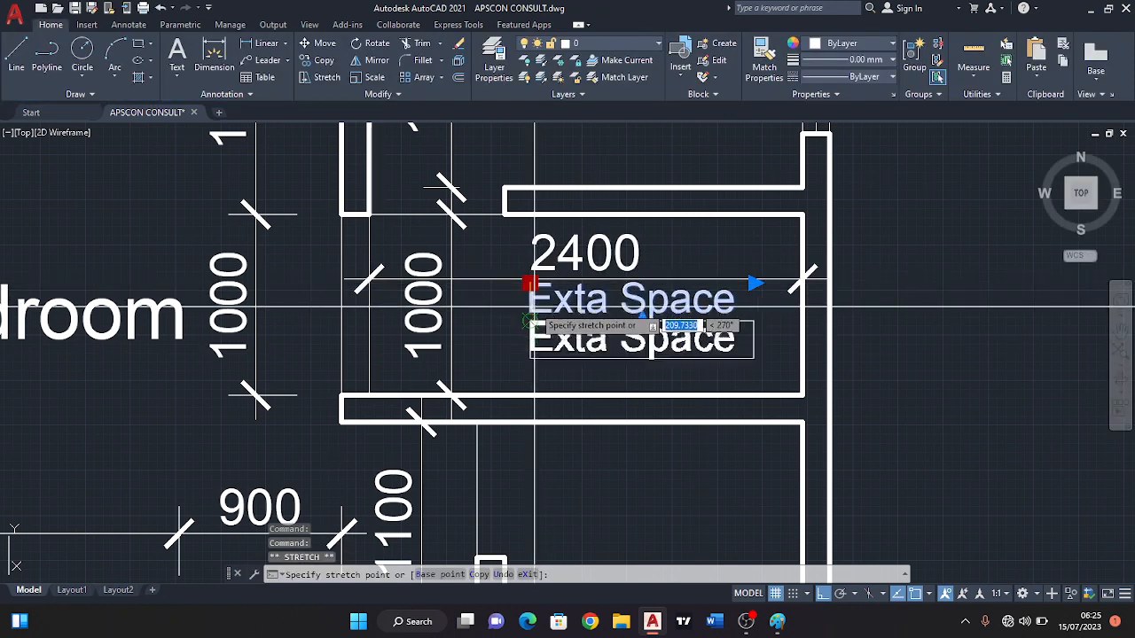
{"action": "scroll", "coordinate": [539, 317], "scroll_direction": "up", "scroll_amount": 3}
{"action": "scroll", "coordinate": [523, 326], "scroll_direction": "down", "scroll_amount": 4}
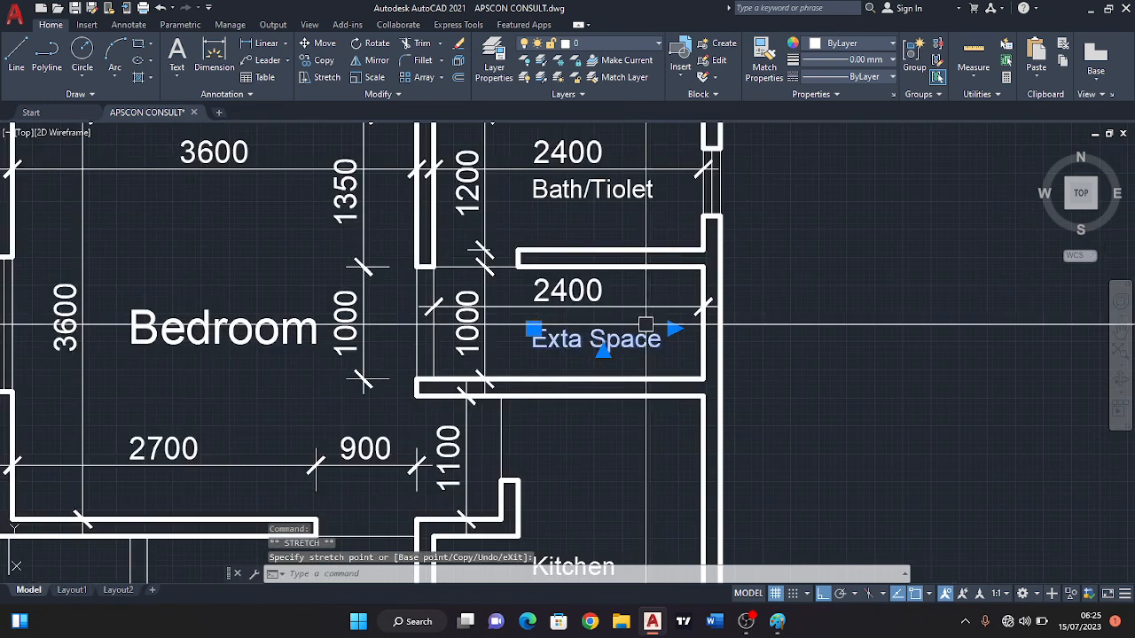
{"action": "key", "text": "Escape"}
Dimension the Kitchen's upper width horizontally from the short wall stub to the outer wall's inner face, with its line above the room label.
{"action": "middle_click_drag", "start_coordinate": [601, 389], "coordinate": [665, 393]}
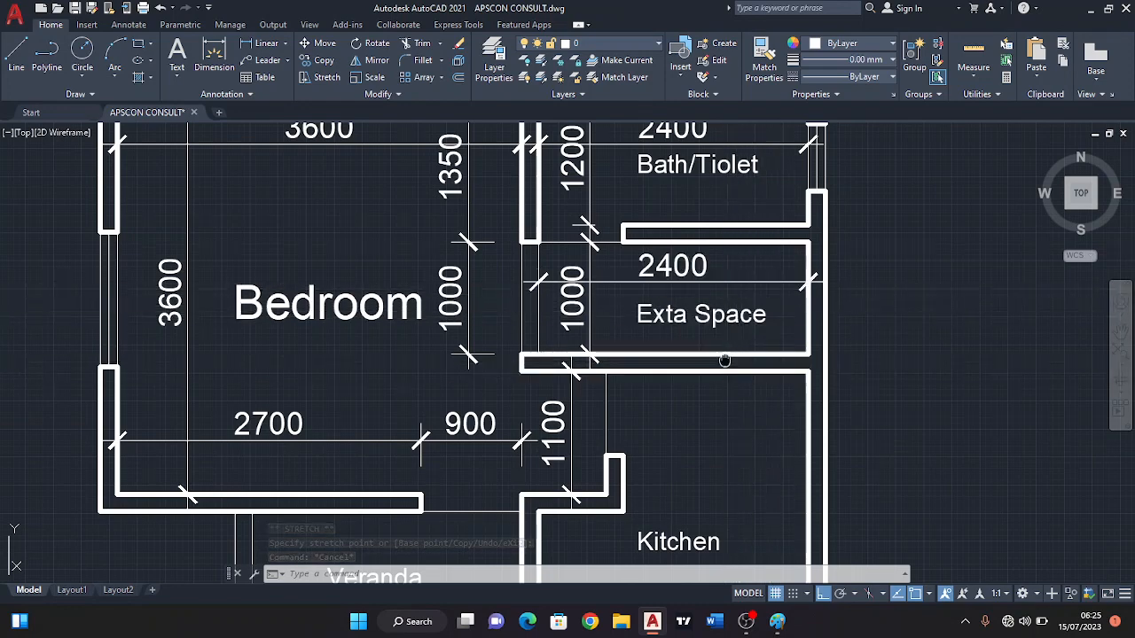
{"action": "middle_click_drag", "start_coordinate": [727, 362], "coordinate": [816, 287]}
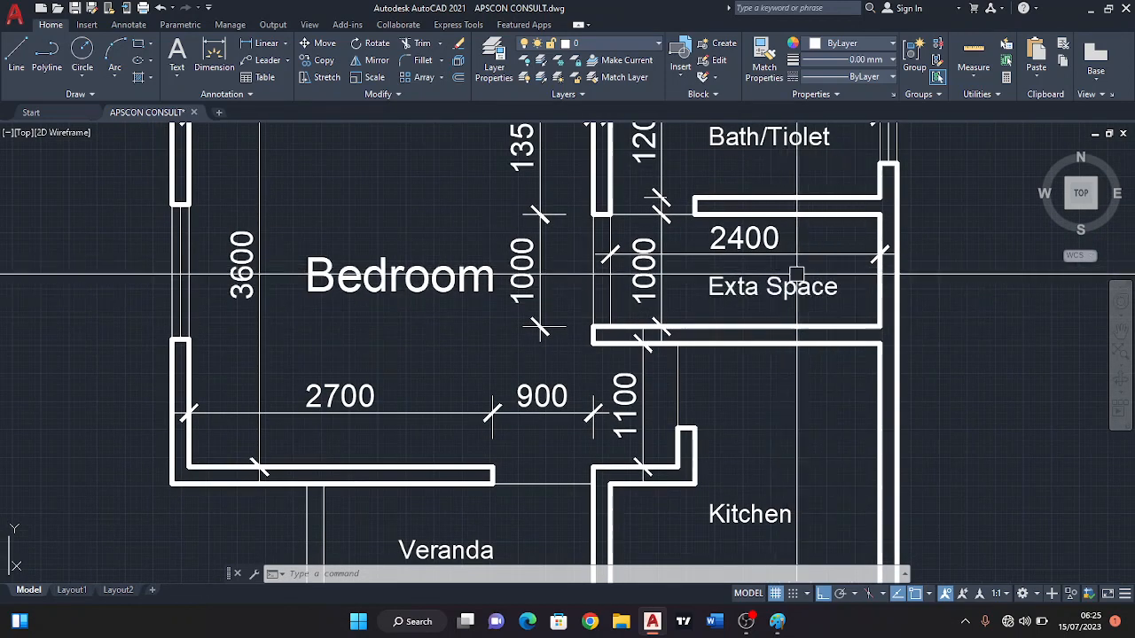
{"action": "scroll", "coordinate": [792, 343], "scroll_direction": "up", "scroll_amount": 2}
{"action": "scroll", "coordinate": [700, 350], "scroll_direction": "down", "scroll_amount": 4}
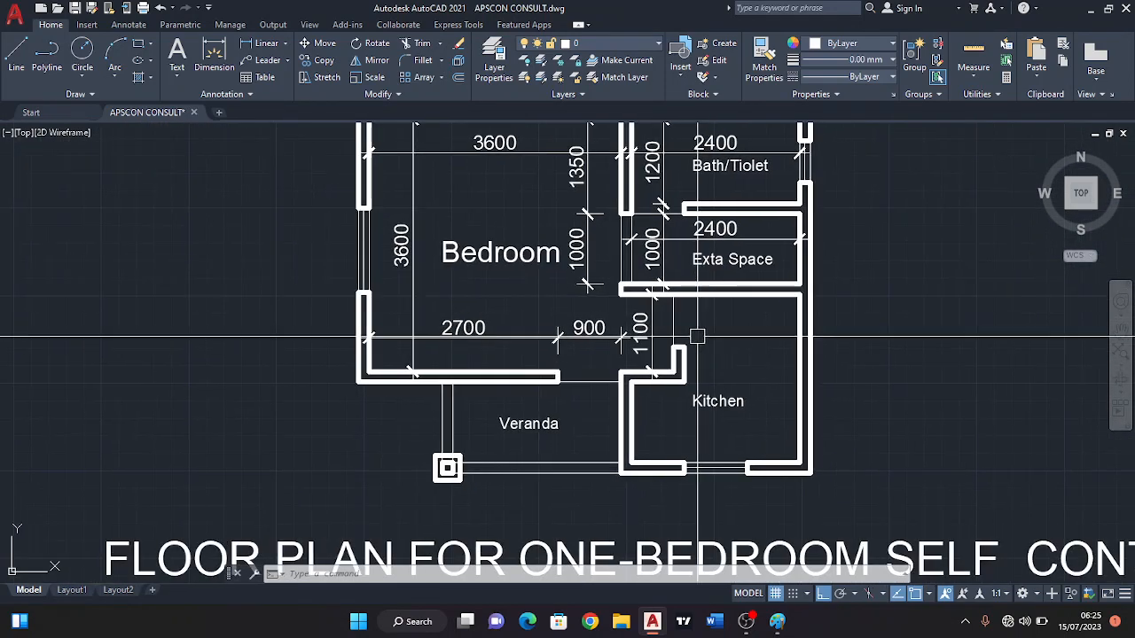
{"action": "middle_click_drag", "start_coordinate": [652, 327], "coordinate": [735, 348]}
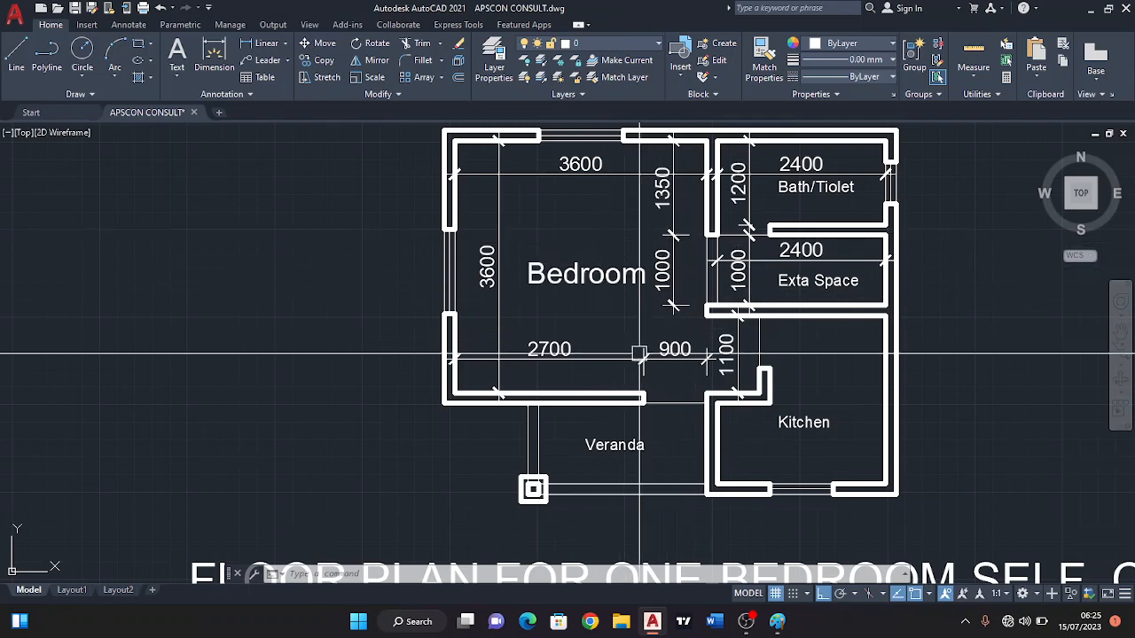
{"action": "scroll", "coordinate": [520, 332], "scroll_direction": "down", "scroll_amount": 5}
{"action": "scroll", "coordinate": [519, 375], "scroll_direction": "up", "scroll_amount": 5}
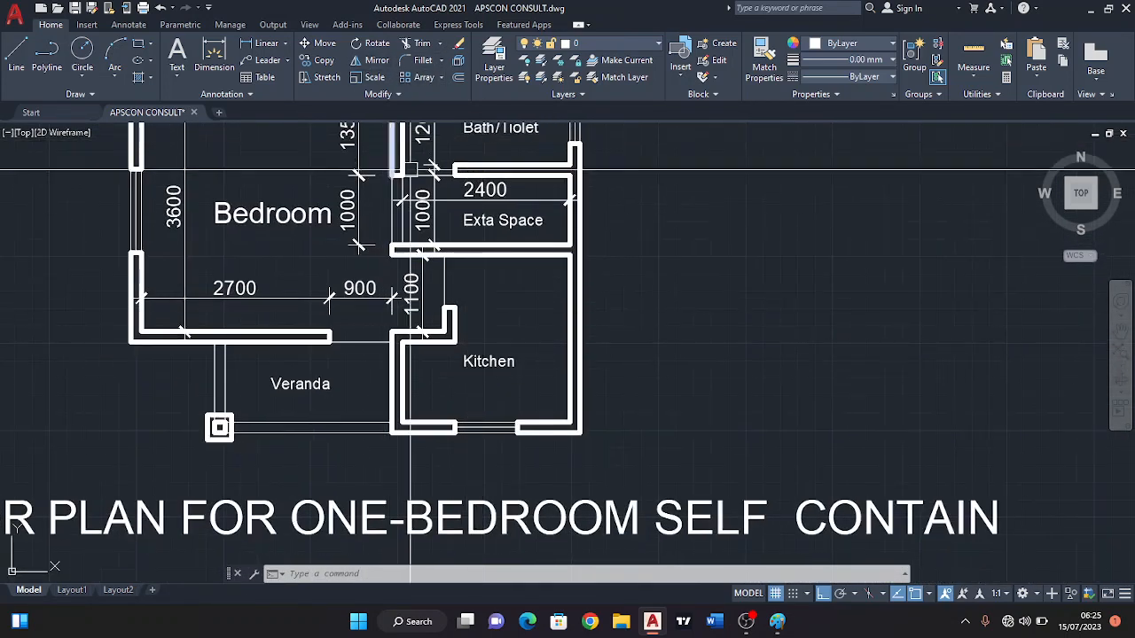
{"action": "key", "text": "Return"}
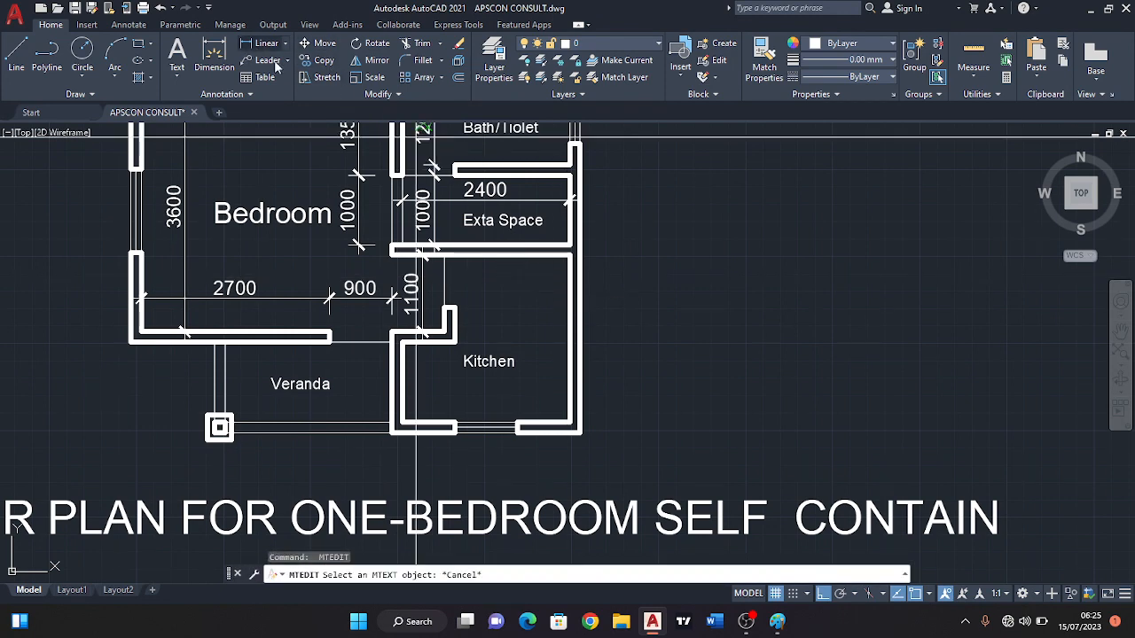
{"action": "scroll", "coordinate": [466, 289], "scroll_direction": "up", "scroll_amount": 2}
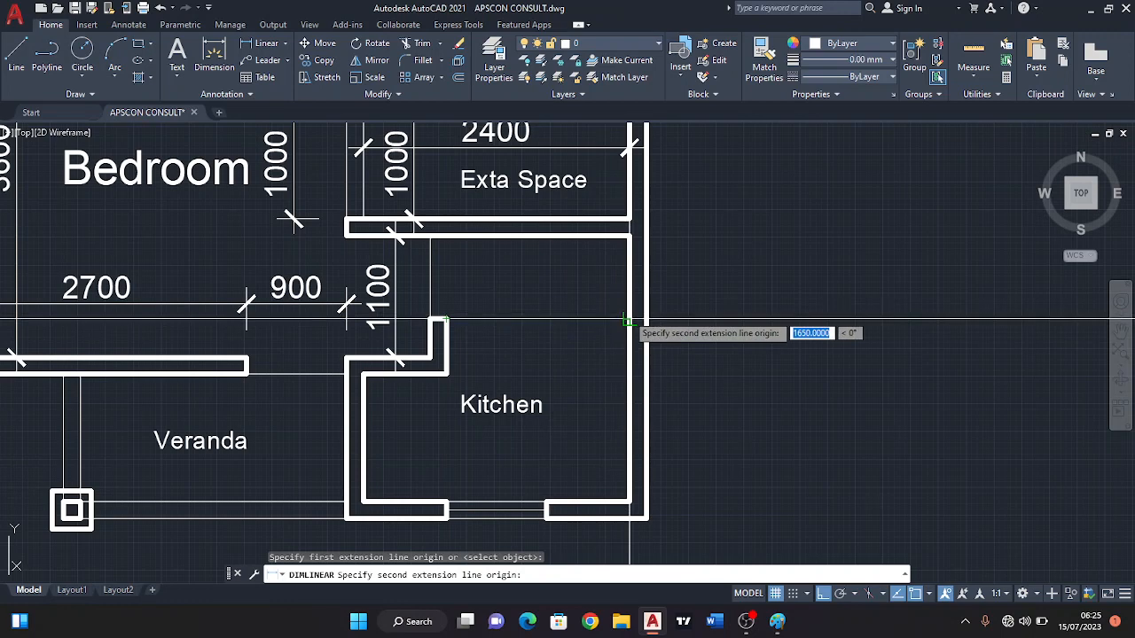
{"action": "left_click", "coordinate": [627, 319]}
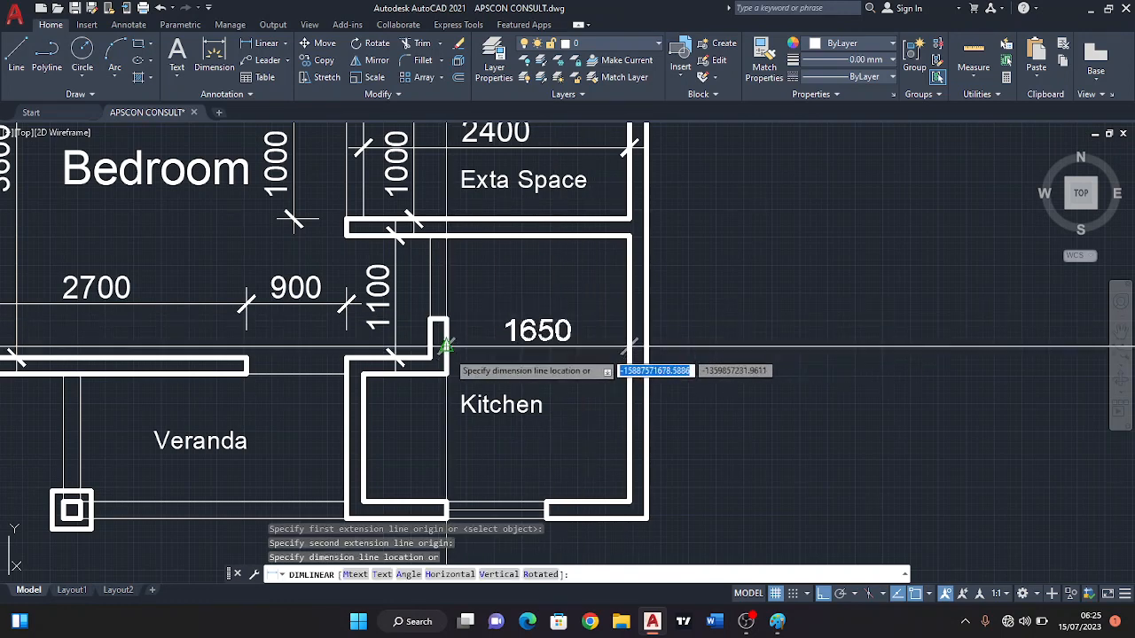
{"action": "left_click", "coordinate": [446, 346]}
{"action": "scroll", "coordinate": [401, 359], "scroll_direction": "up", "scroll_amount": 4}
{"action": "key", "text": "Return"}
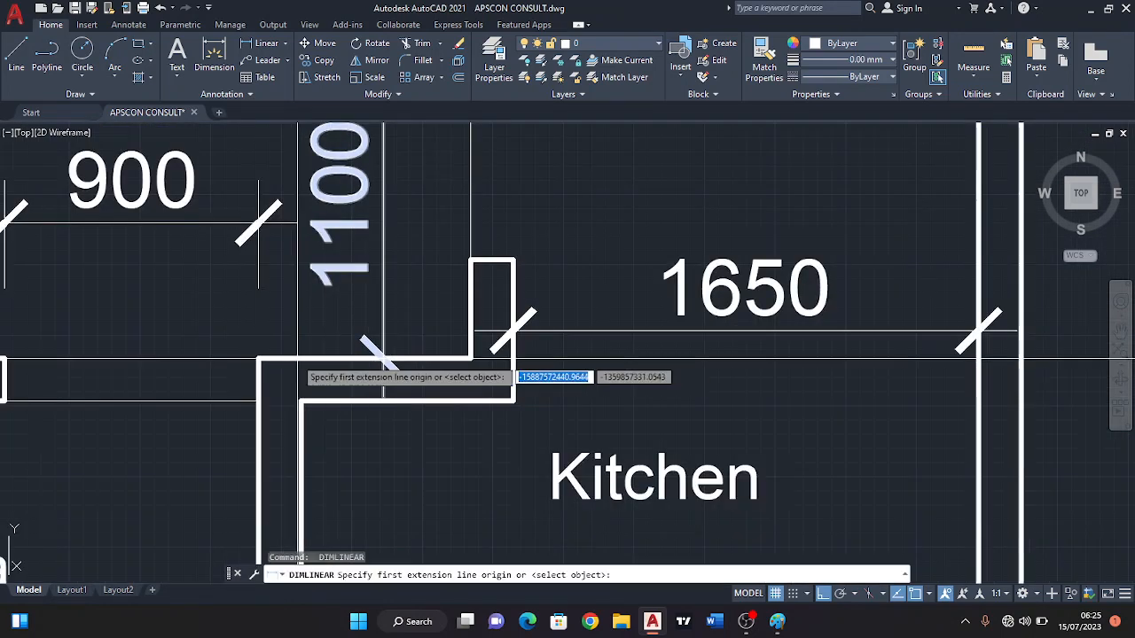
{"action": "left_click", "coordinate": [258, 359]}
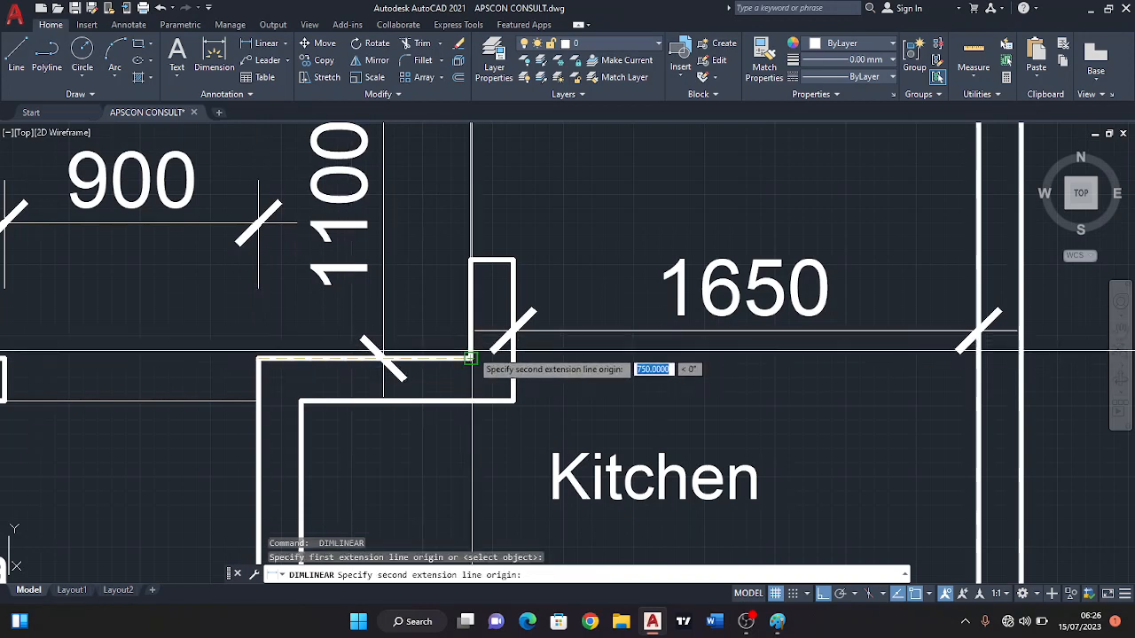
{"action": "left_click", "coordinate": [469, 357]}
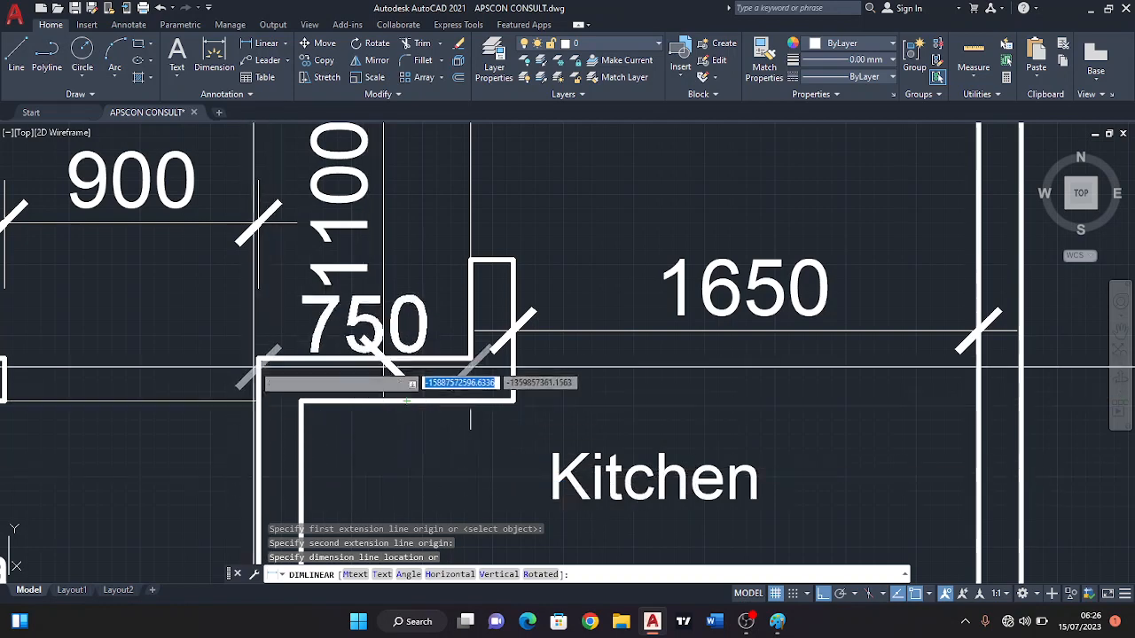
{"action": "key", "text": "Escape"}
{"action": "scroll", "coordinate": [369, 318], "scroll_direction": "down", "scroll_amount": 4}
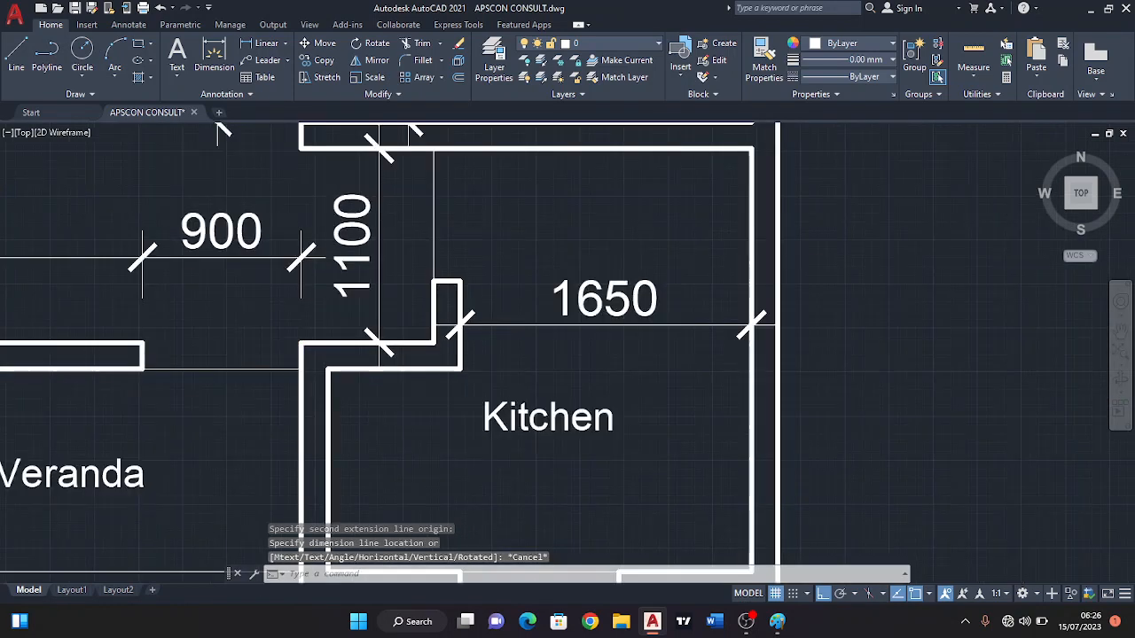
Dimension the Kitchen's full width between the inner faces of its side walls, with its line between the room label and the window wall.
{"action": "middle_click_drag", "start_coordinate": [458, 406], "coordinate": [455, 342]}
{"action": "key", "text": "Return"}
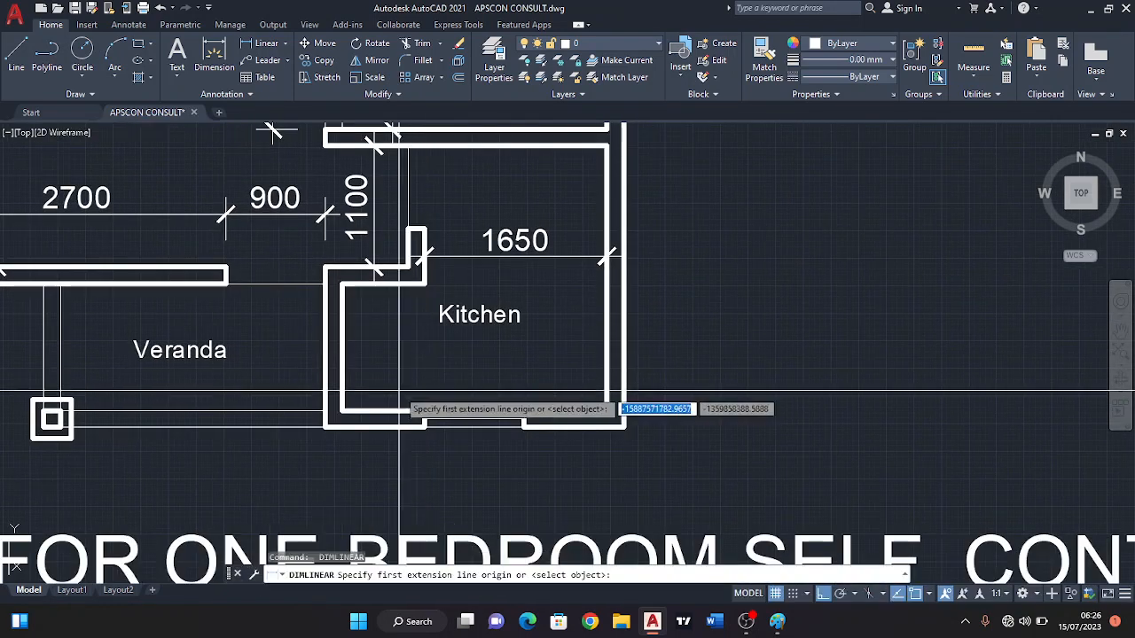
{"action": "left_click", "coordinate": [342, 411]}
{"action": "left_click", "coordinate": [606, 409]}
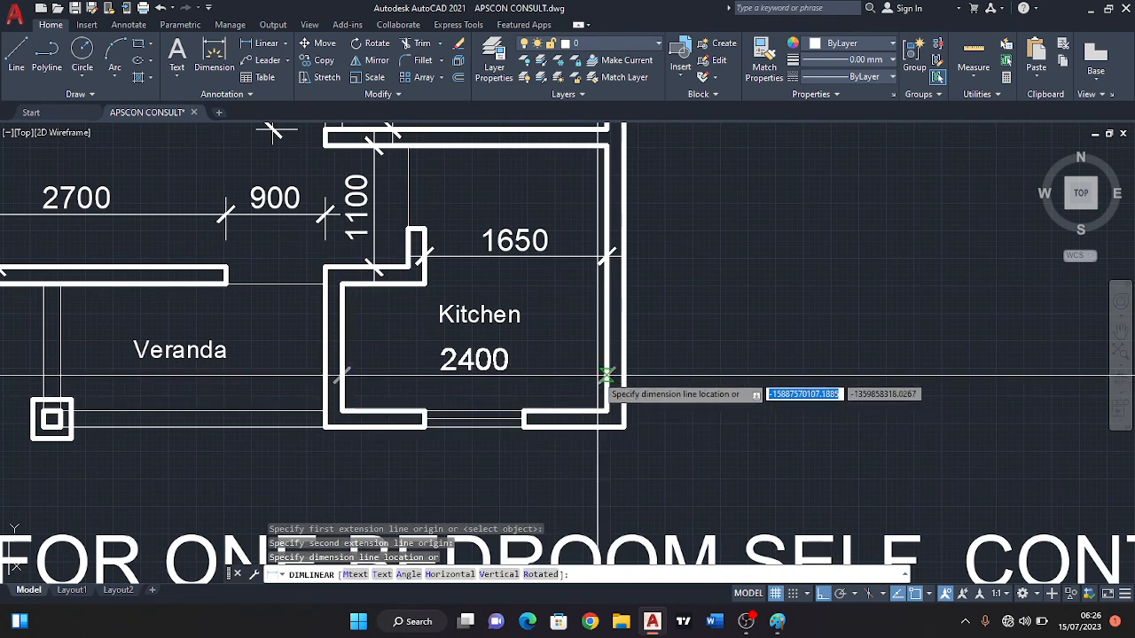
{"action": "left_click", "coordinate": [586, 376]}
Dimension the Kitchen vertically between its upper and lower walls' inner faces, with its line just inside the outer wall.
{"action": "key", "text": "Return"}
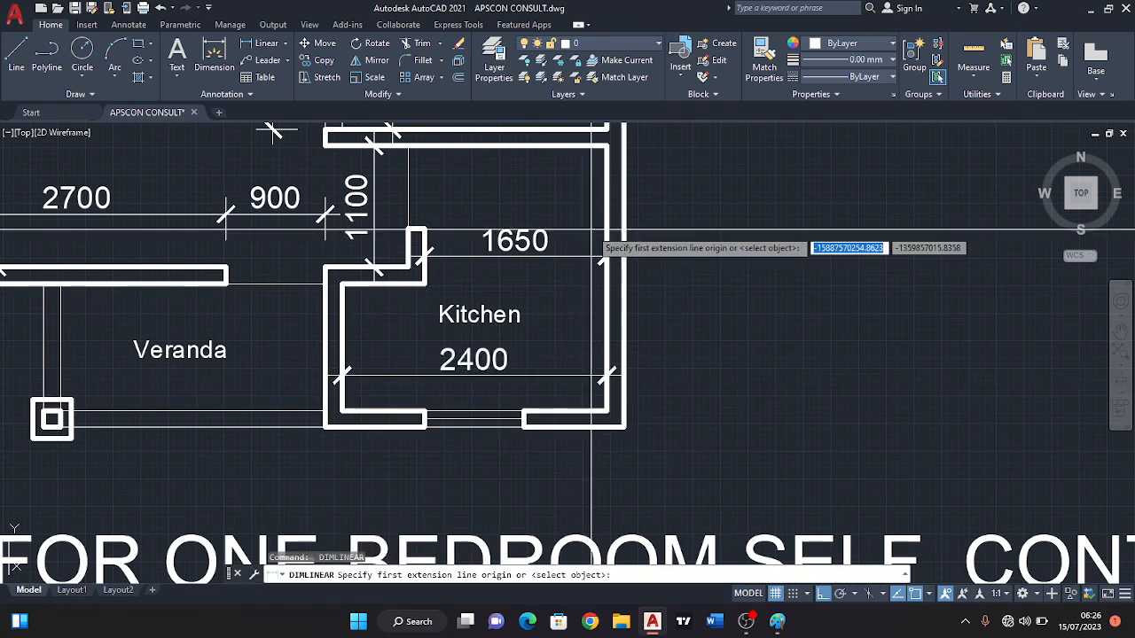
{"action": "left_click", "coordinate": [606, 145]}
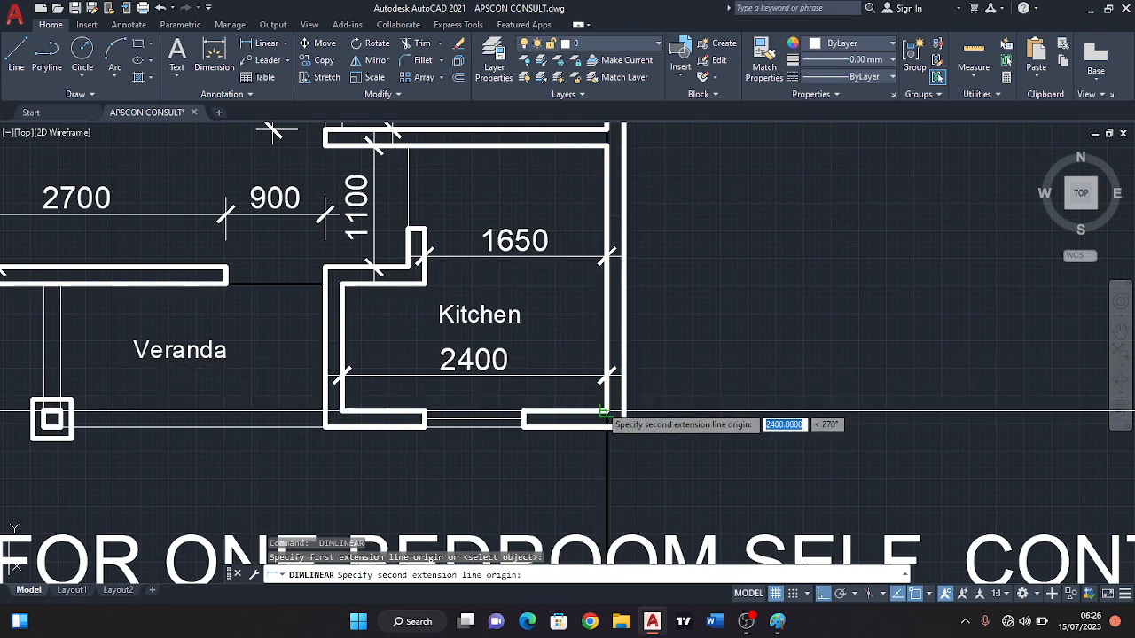
{"action": "left_click", "coordinate": [605, 410]}
{"action": "scroll", "coordinate": [579, 350], "scroll_direction": "down", "scroll_amount": 2}
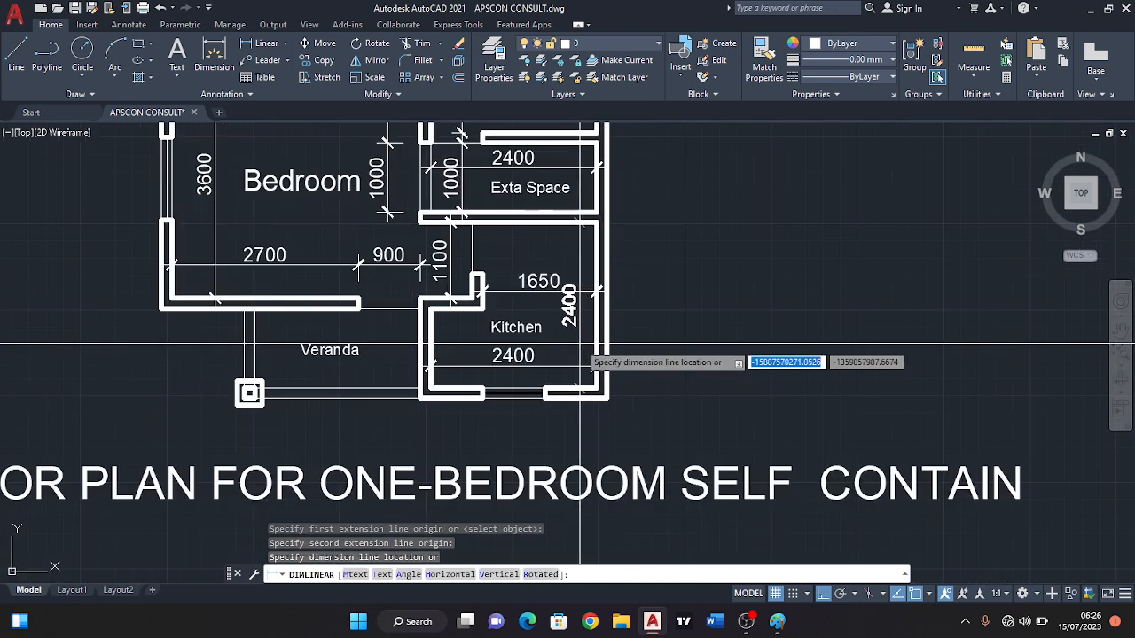
{"action": "left_click", "coordinate": [580, 349]}
{"action": "scroll", "coordinate": [514, 266], "scroll_direction": "up", "scroll_amount": 3}
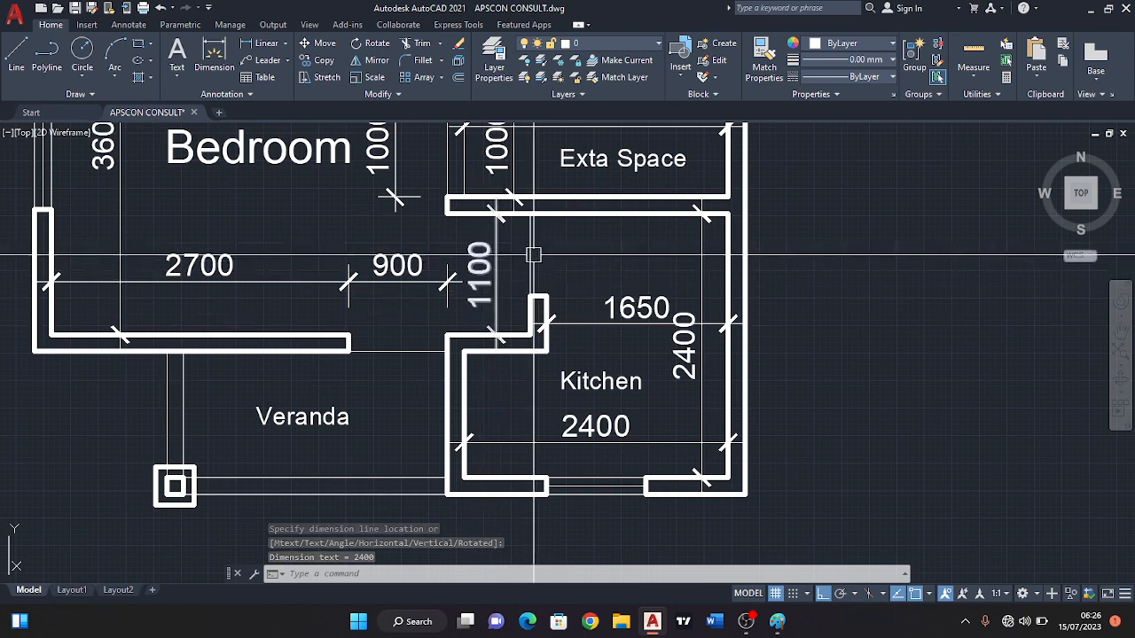
Draw a 50 by 900 upright rectangle as a door leaf at the opening between the Bedroom and Veranda, with ortho mode on.
{"action": "scroll", "coordinate": [533, 255], "scroll_direction": "down", "scroll_amount": 3}
{"action": "scroll", "coordinate": [477, 274], "scroll_direction": "up", "scroll_amount": 3}
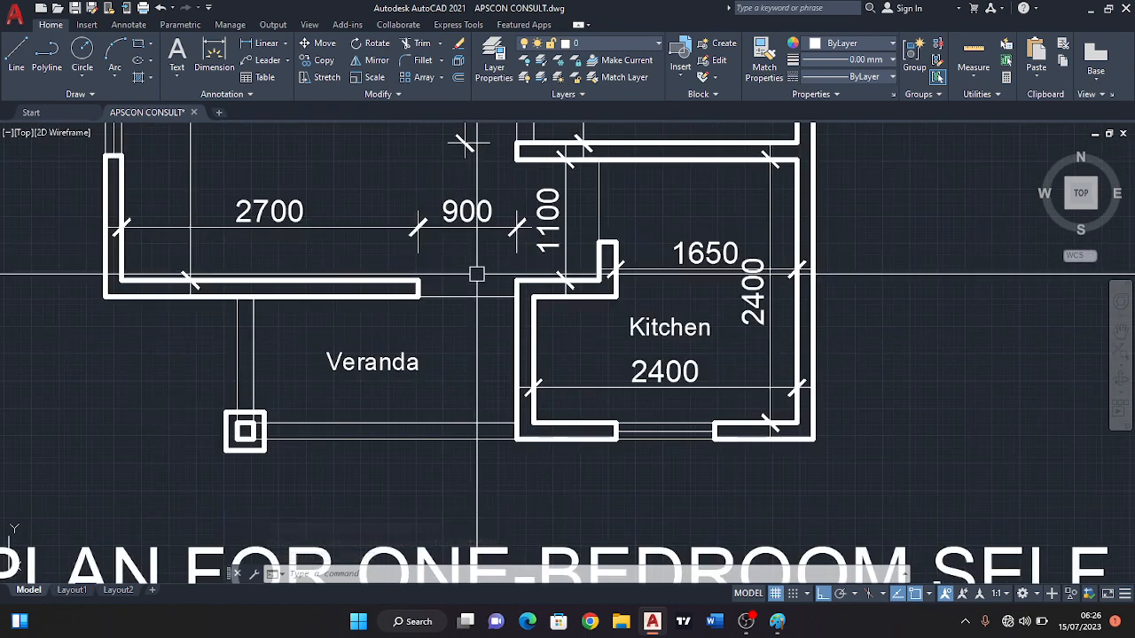
{"action": "mouse_move", "coordinate": [477, 264]}
{"action": "middle_mouse_down"}
{"action": "mouse_move", "coordinate": [502, 307]}
{"action": "mouse_move", "coordinate": [494, 334]}
{"action": "middle_mouse_up"}
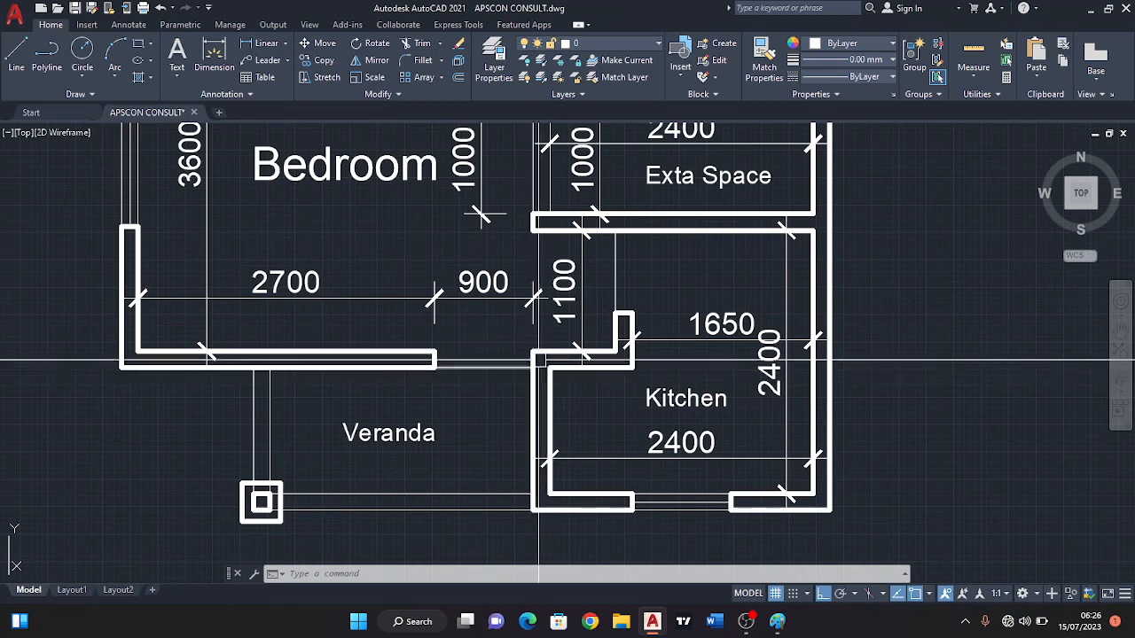
{"action": "scroll", "coordinate": [565, 366], "scroll_direction": "up", "scroll_amount": 2}
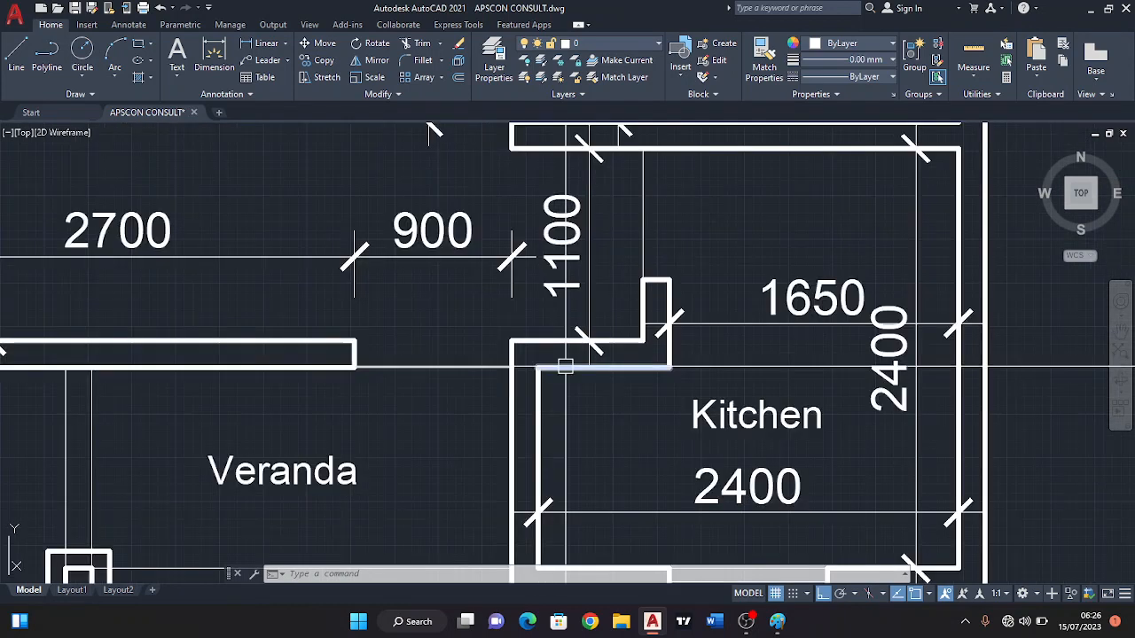
{"action": "middle_click_drag", "start_coordinate": [555, 339], "coordinate": [557, 351]}
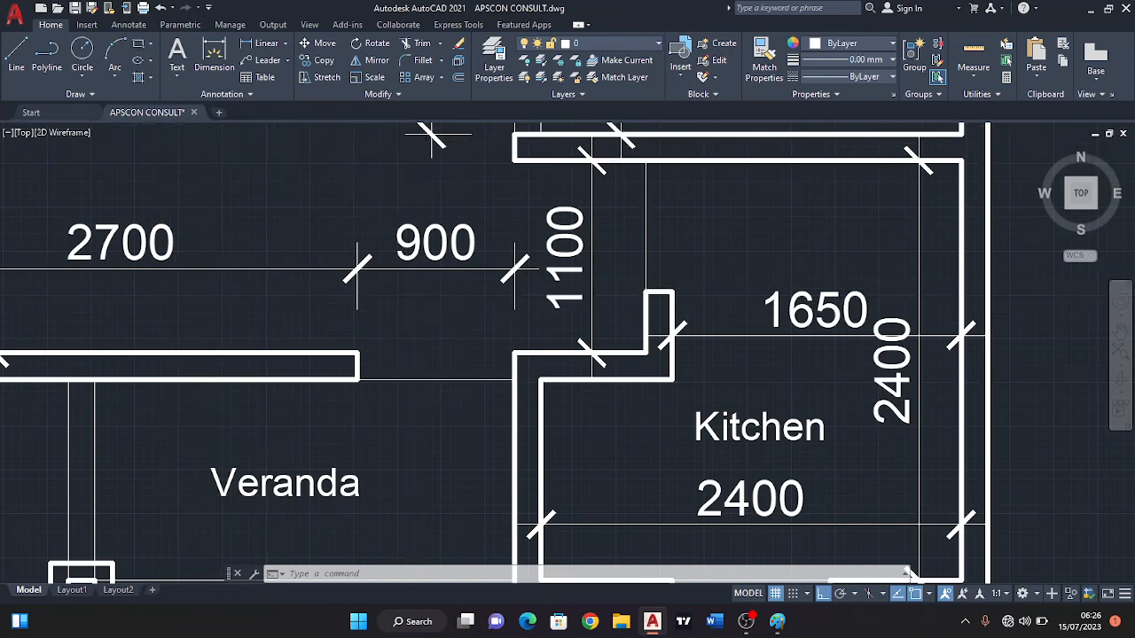
{"action": "scroll", "coordinate": [458, 383], "scroll_direction": "down", "scroll_amount": 4}
{"action": "scroll", "coordinate": [441, 385], "scroll_direction": "up", "scroll_amount": 2}
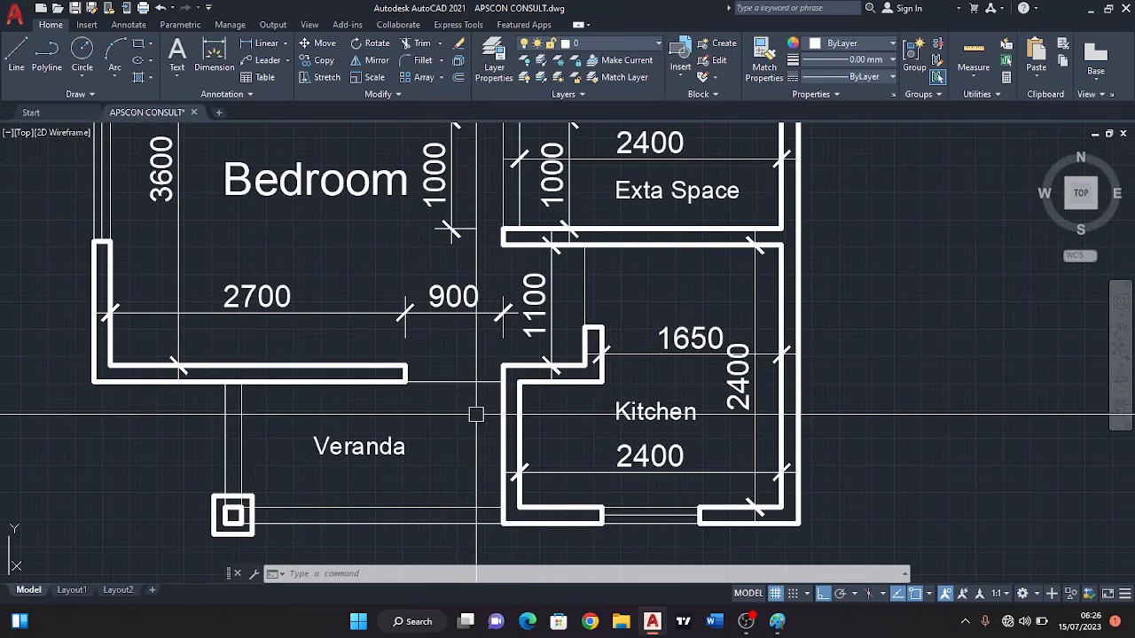
{"action": "left_click", "coordinate": [137, 46]}
{"action": "middle_click_drag", "start_coordinate": [316, 320], "coordinate": [284, 183]}
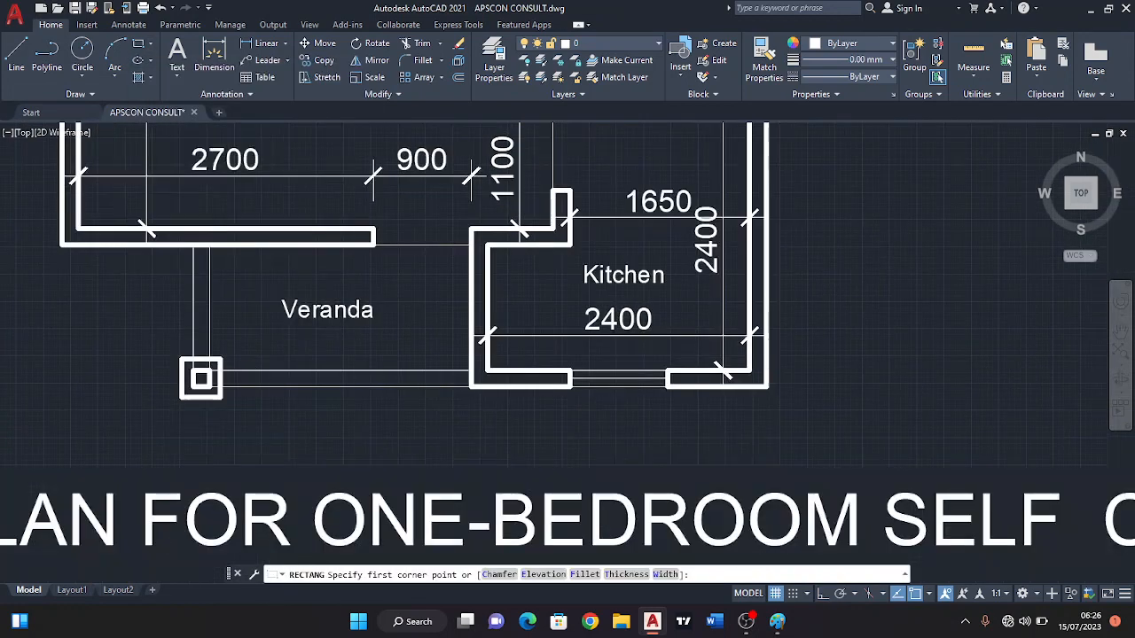
{"action": "left_click", "coordinate": [391, 264]}
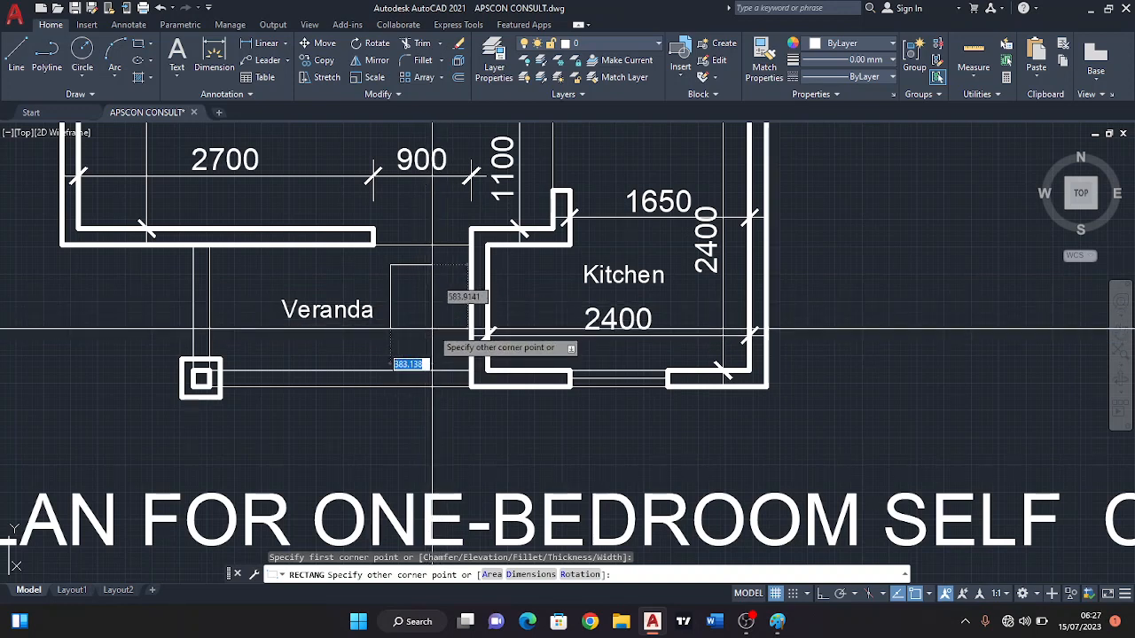
{"action": "key", "text": "F8"}
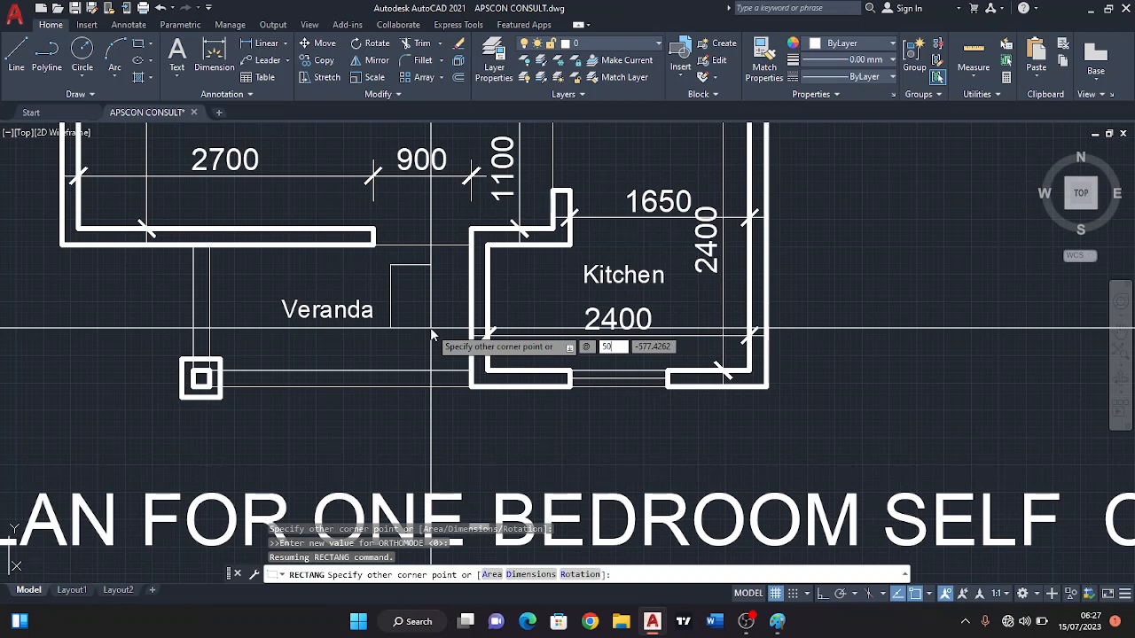
{"action": "key", "text": "Tab"}
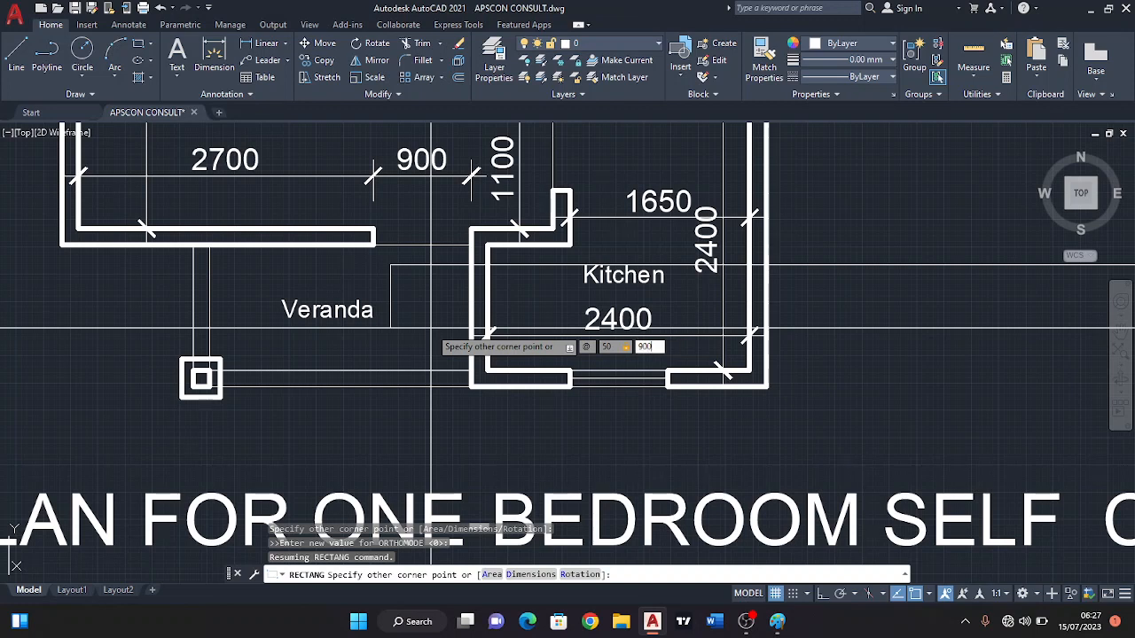
{"action": "key", "text": "Return"}
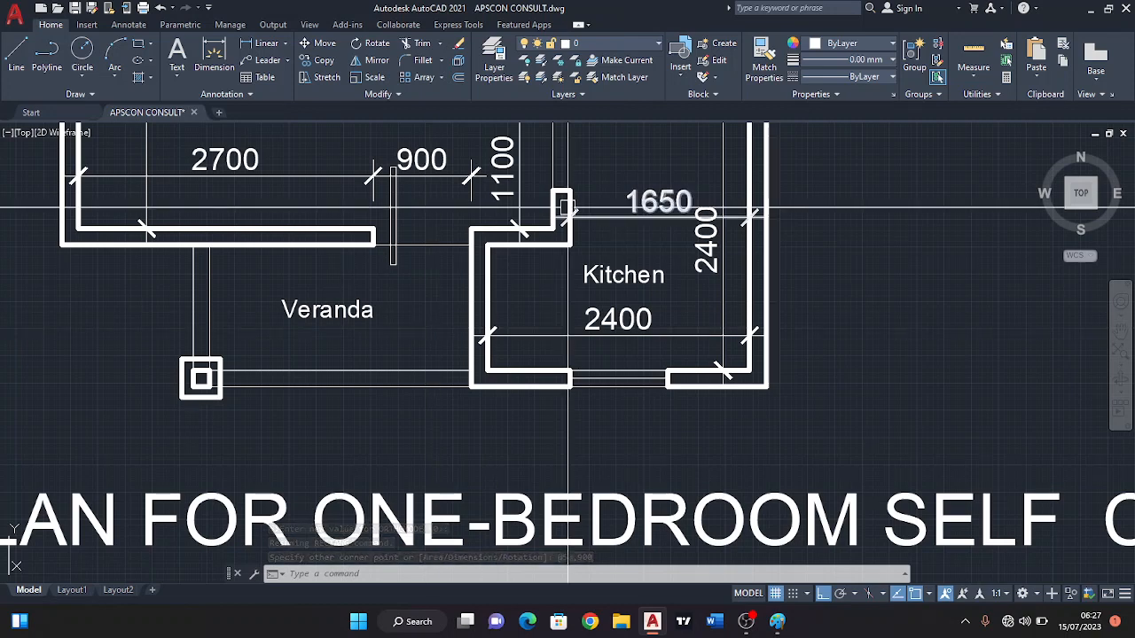
Move the door leaf rectangle from the midpoint of its lower short edge to the mid-thickness of the Bedroom door opening's kitchen-side jamb.
{"action": "middle_click_drag", "start_coordinate": [394, 203], "coordinate": [417, 266]}
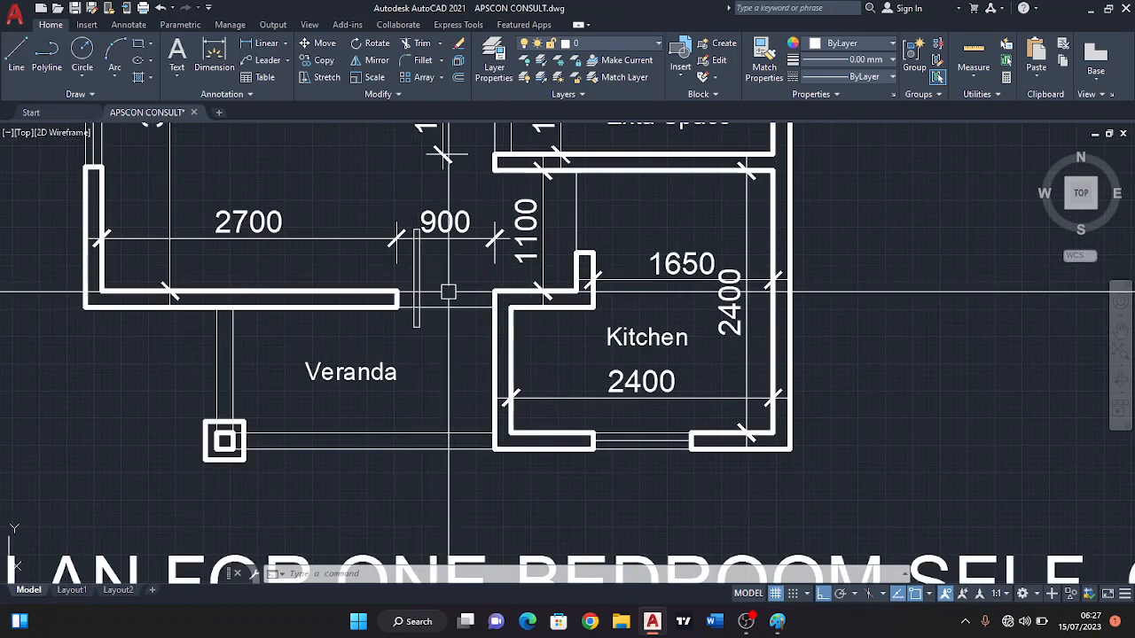
{"action": "left_click", "coordinate": [417, 266]}
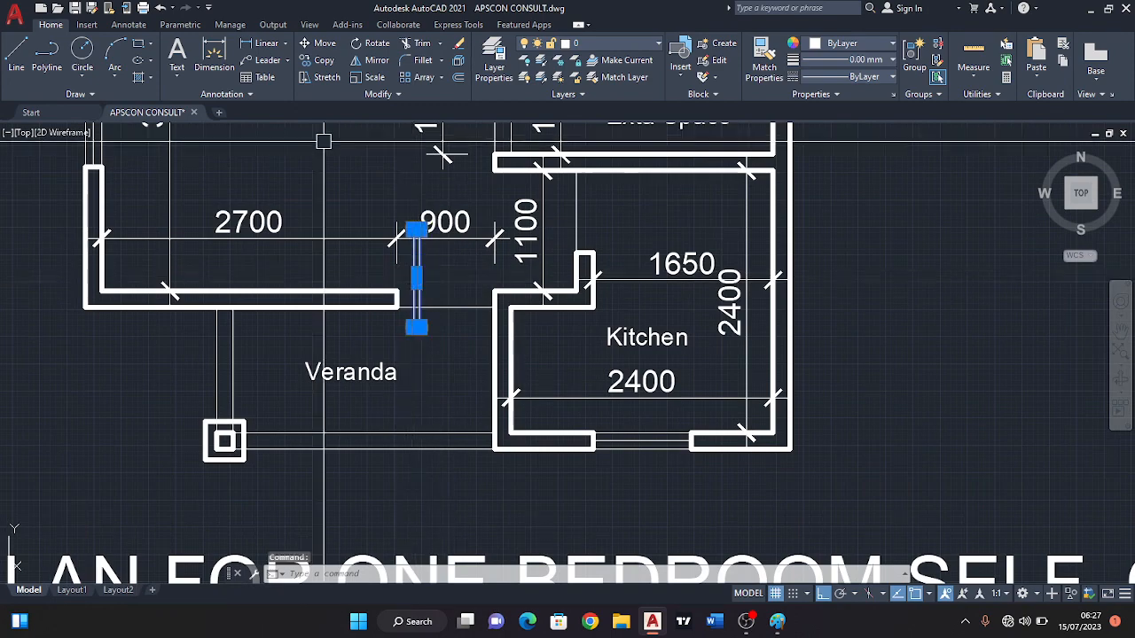
{"action": "left_click", "coordinate": [324, 44]}
{"action": "scroll", "coordinate": [417, 332], "scroll_direction": "up", "scroll_amount": 2}
{"action": "scroll", "coordinate": [424, 303], "scroll_direction": "up", "scroll_amount": 2}
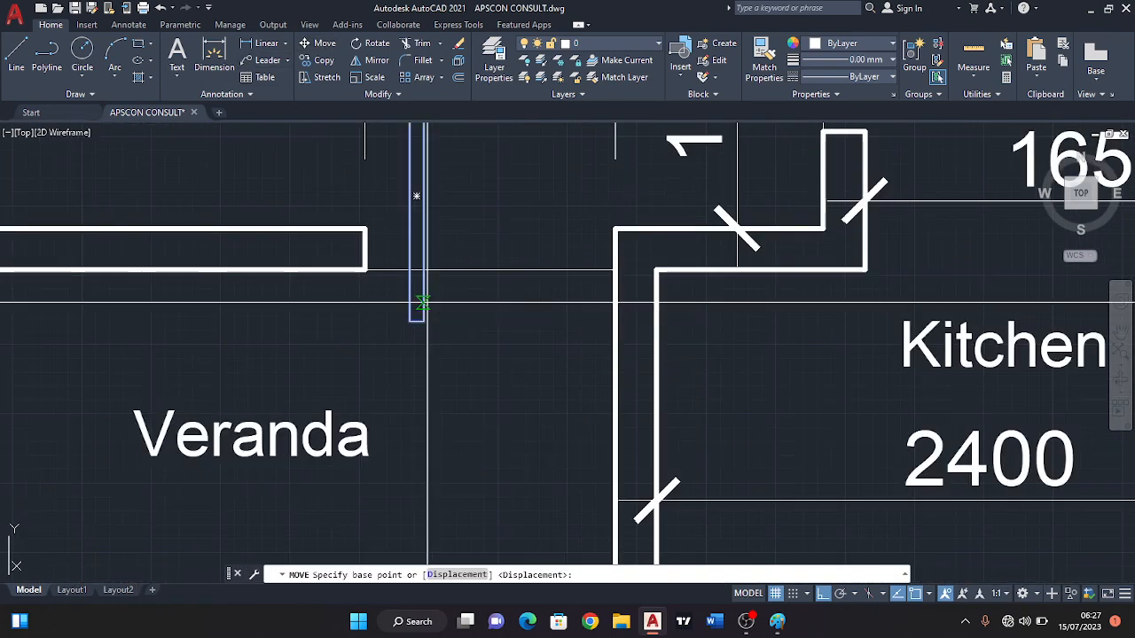
{"action": "middle_click_drag", "start_coordinate": [428, 304], "coordinate": [485, 366]}
{"action": "scroll", "coordinate": [489, 370], "scroll_direction": "up", "scroll_amount": 2}
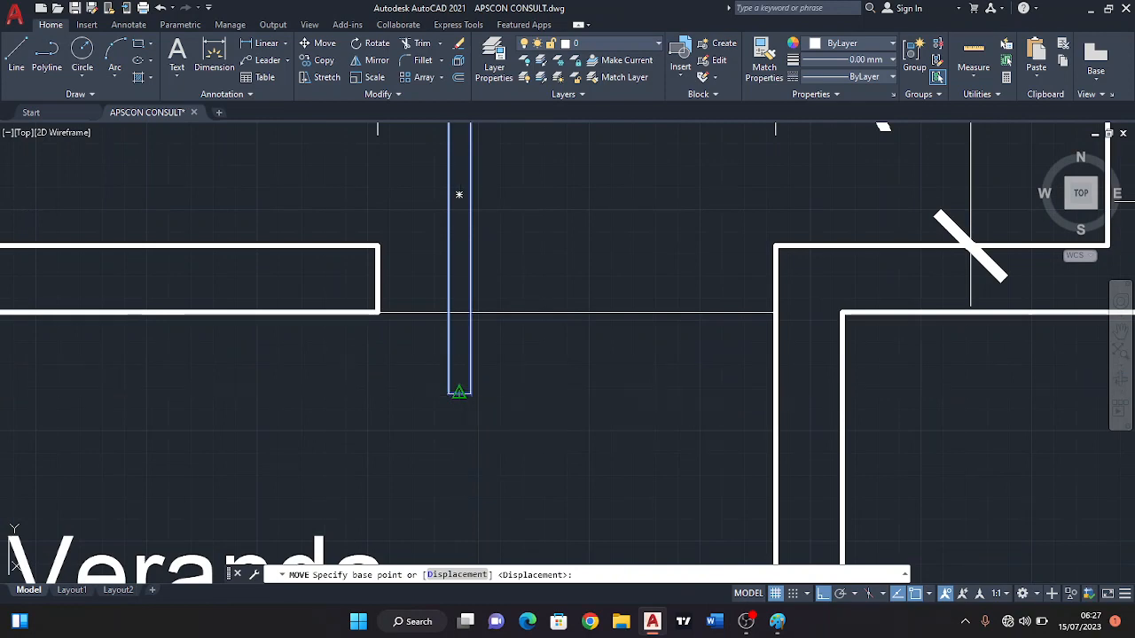
{"action": "left_click", "coordinate": [459, 391]}
{"action": "scroll", "coordinate": [461, 390], "scroll_direction": "down", "scroll_amount": 4}
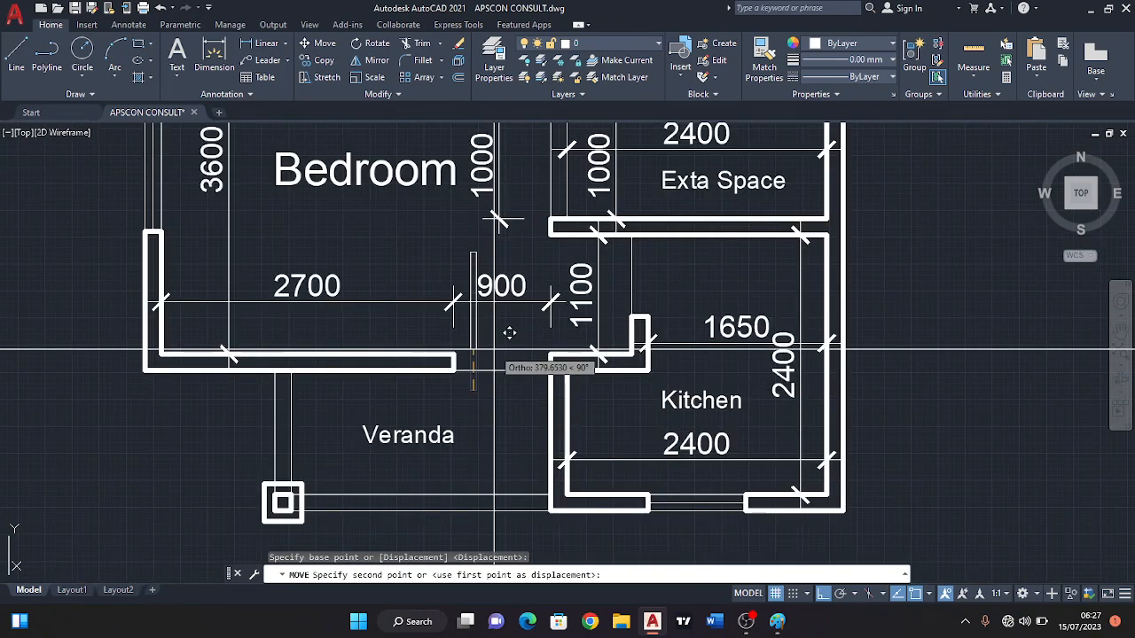
{"action": "scroll", "coordinate": [524, 333], "scroll_direction": "up", "scroll_amount": 4}
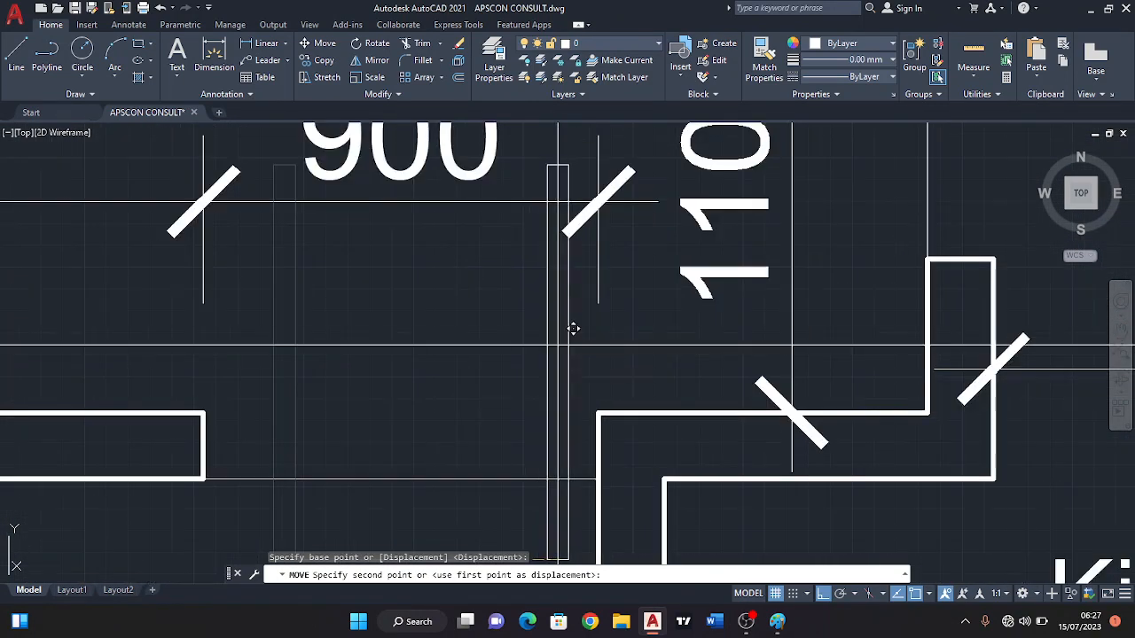
{"action": "left_click", "coordinate": [599, 444]}
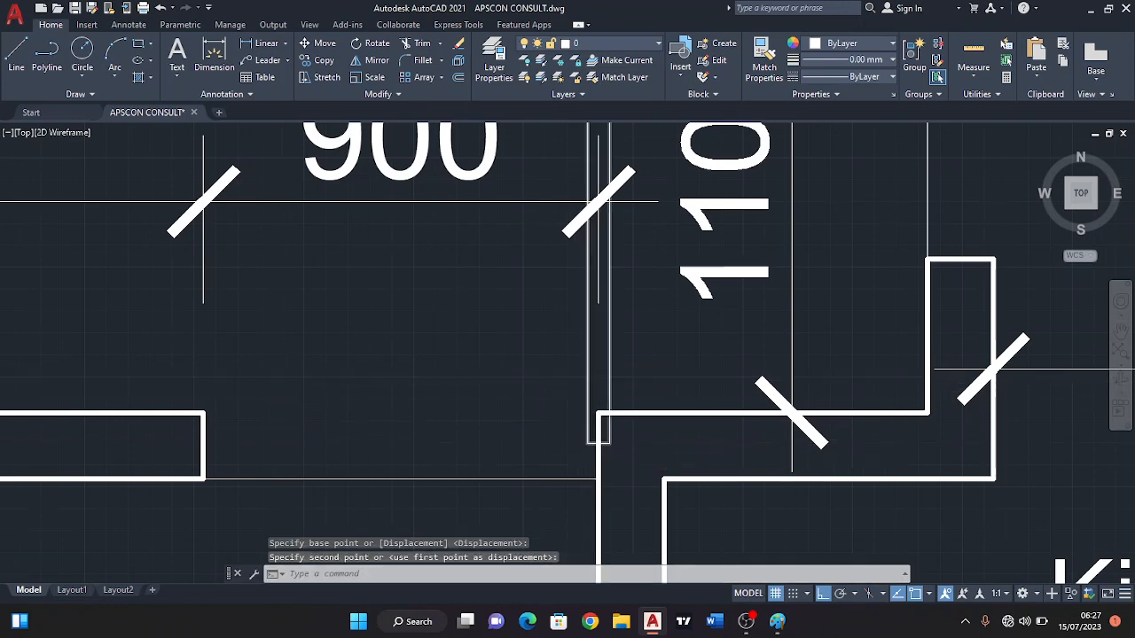
Move the Bedroom door leaf by its lower kitchen-side corner onto the jamb face, so the leaf lies inside the opening.
{"action": "scroll", "coordinate": [591, 382], "scroll_direction": "down", "scroll_amount": 2}
{"action": "scroll", "coordinate": [590, 393], "scroll_direction": "up", "scroll_amount": 2}
{"action": "left_click", "coordinate": [587, 393]}
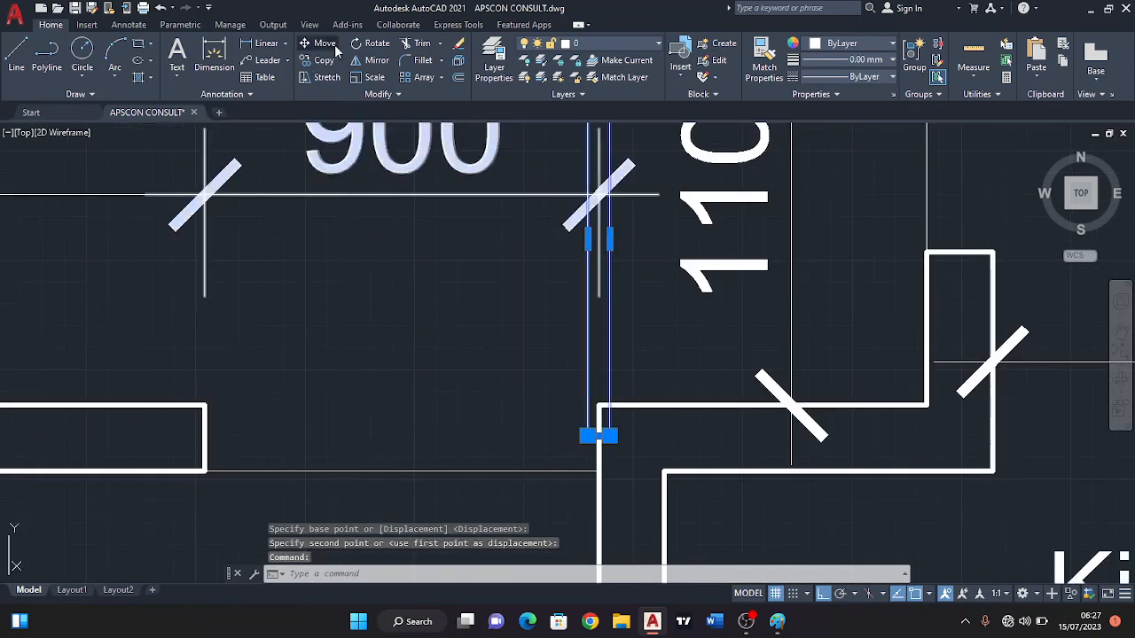
{"action": "left_click", "coordinate": [335, 46]}
{"action": "scroll", "coordinate": [635, 447], "scroll_direction": "up", "scroll_amount": 2}
{"action": "left_click", "coordinate": [575, 416]}
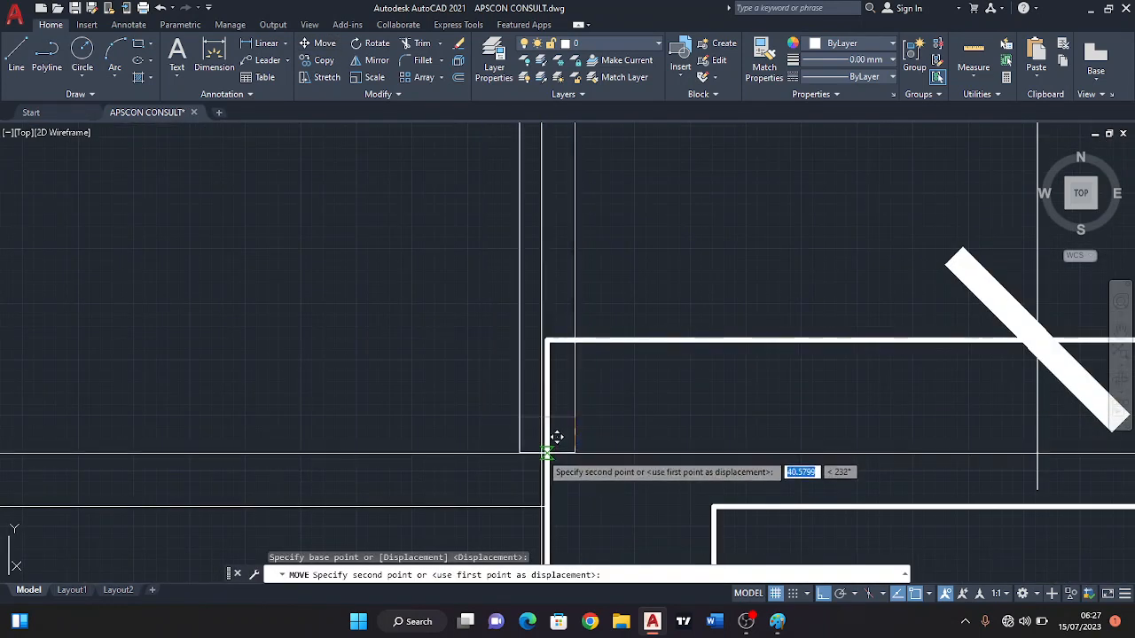
{"action": "left_click", "coordinate": [546, 452]}
{"action": "scroll", "coordinate": [590, 453], "scroll_direction": "down", "scroll_amount": 5}
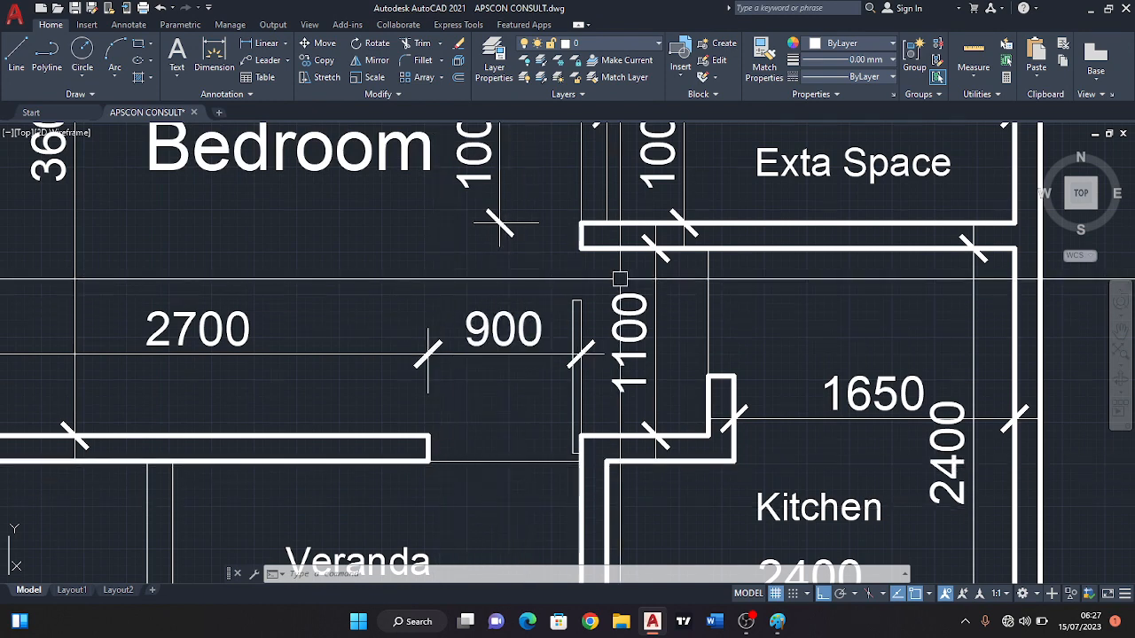
Draw the Bedroom door's swing as a three-point arc through both corners of the opposite jamb, ending at the leaf's upper end.
{"action": "left_click", "coordinate": [110, 55]}
{"action": "scroll", "coordinate": [456, 457], "scroll_direction": "up", "scroll_amount": 4}
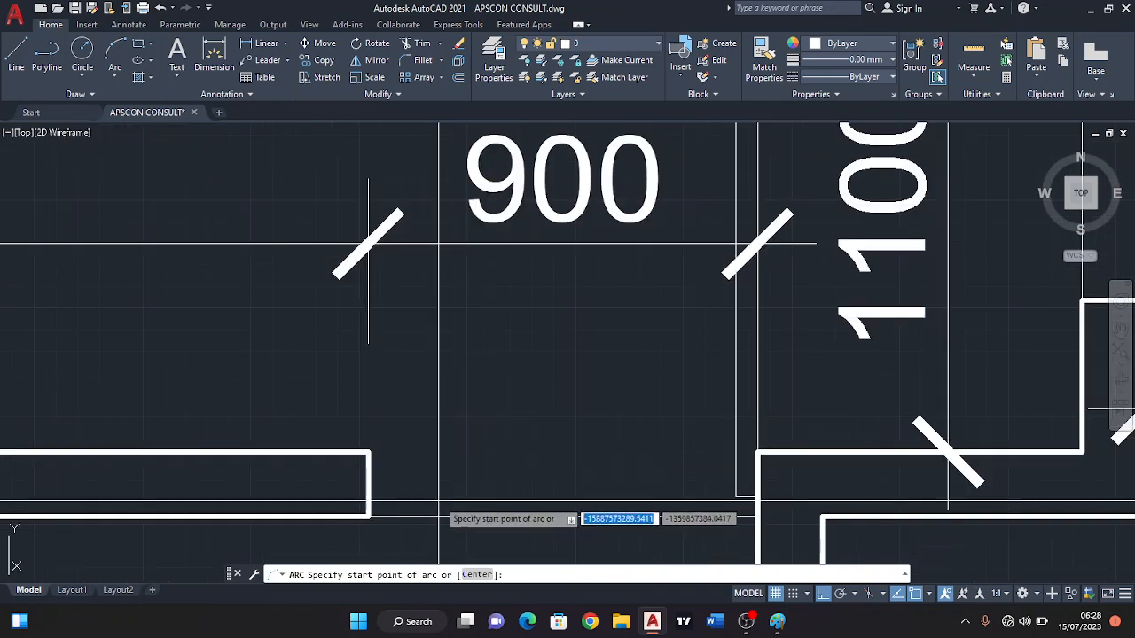
{"action": "left_click", "coordinate": [368, 517]}
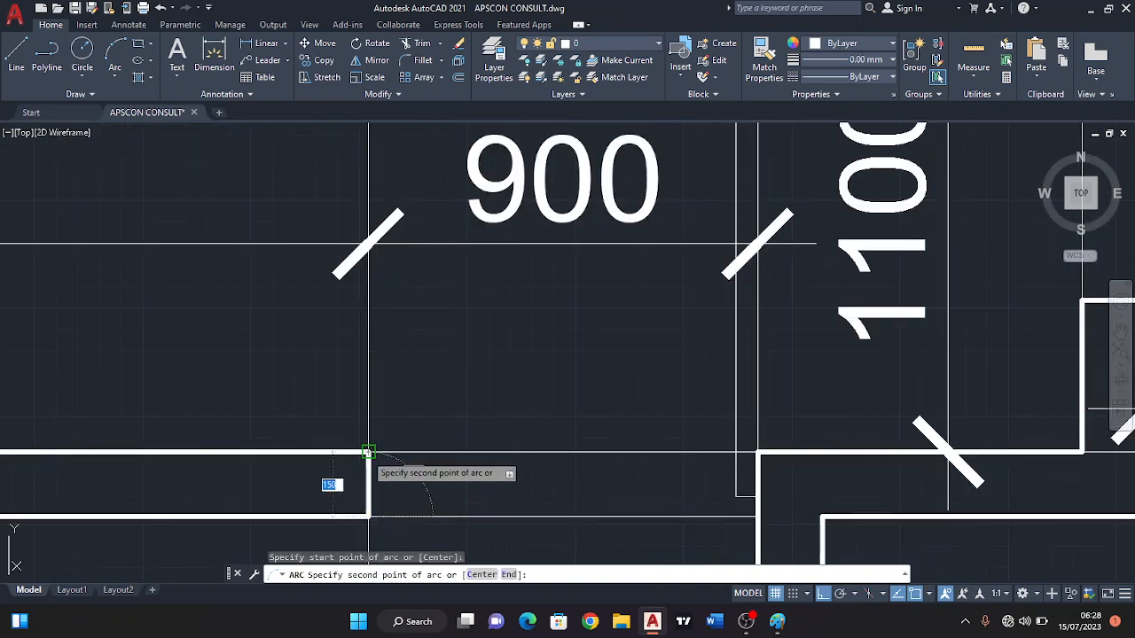
{"action": "left_click", "coordinate": [368, 452]}
{"action": "scroll", "coordinate": [653, 297], "scroll_direction": "down", "scroll_amount": 2}
{"action": "scroll", "coordinate": [665, 288], "scroll_direction": "up", "scroll_amount": 3}
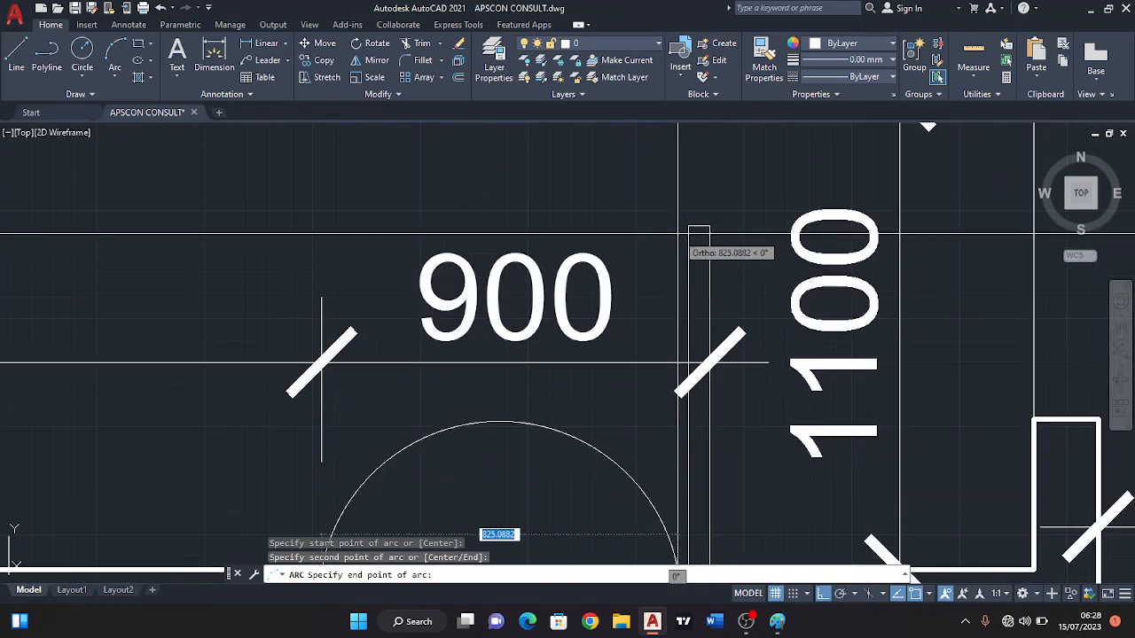
{"action": "left_click", "coordinate": [681, 229]}
{"action": "scroll", "coordinate": [681, 229], "scroll_direction": "down", "scroll_amount": 3}
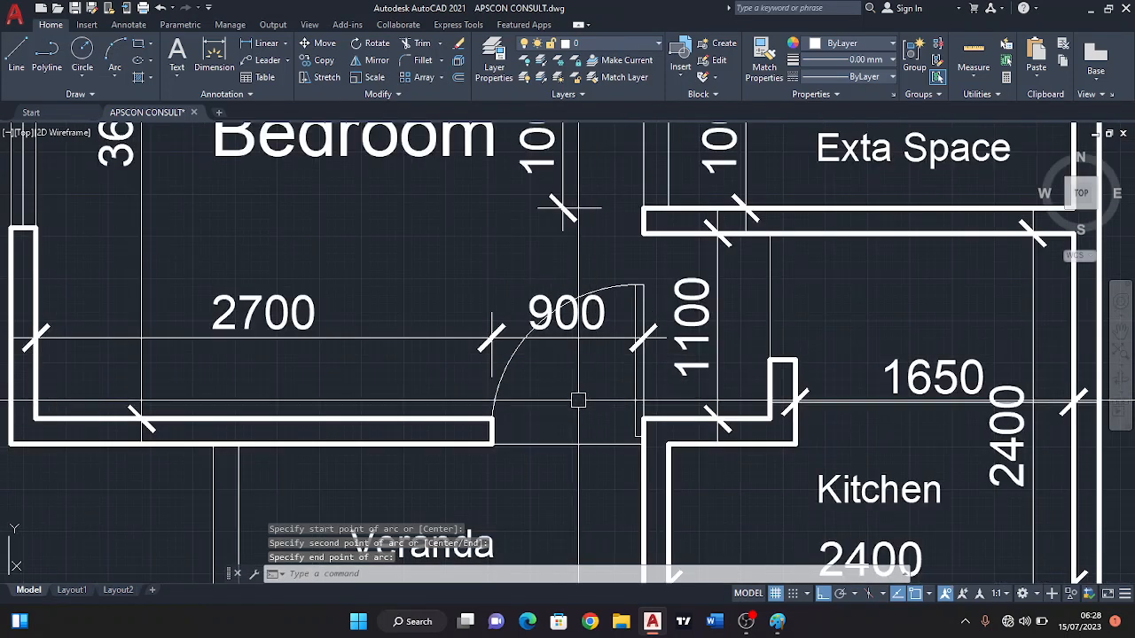
Examine the finished Bedroom door and the openings around the Kitchen and Exta Space.
{"action": "scroll", "coordinate": [567, 398], "scroll_direction": "up", "scroll_amount": 1}
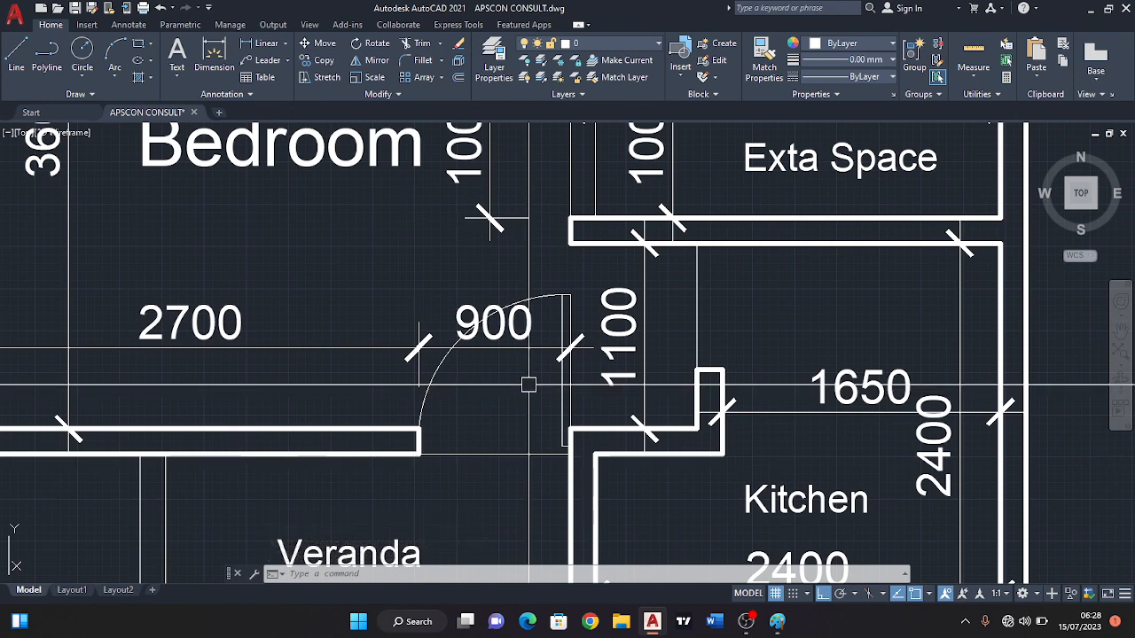
{"action": "middle_click_drag", "start_coordinate": [550, 375], "coordinate": [486, 380]}
{"action": "scroll", "coordinate": [486, 380], "scroll_direction": "down", "scroll_amount": 2}
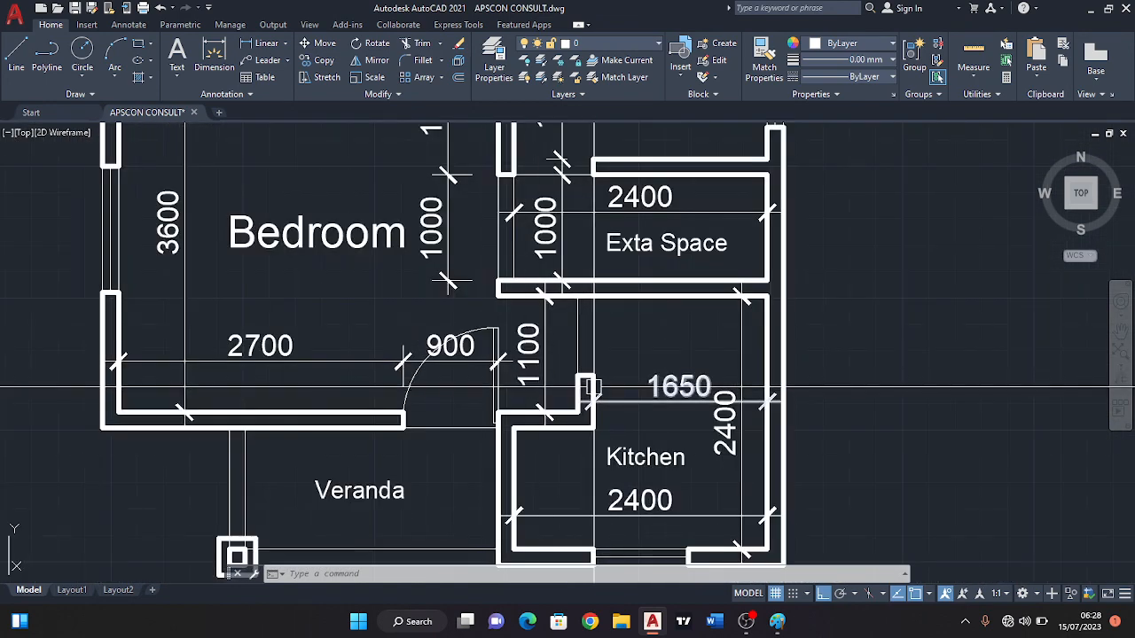
{"action": "middle_click_drag", "start_coordinate": [612, 377], "coordinate": [567, 375]}
{"action": "scroll", "coordinate": [567, 375], "scroll_direction": "up", "scroll_amount": 1}
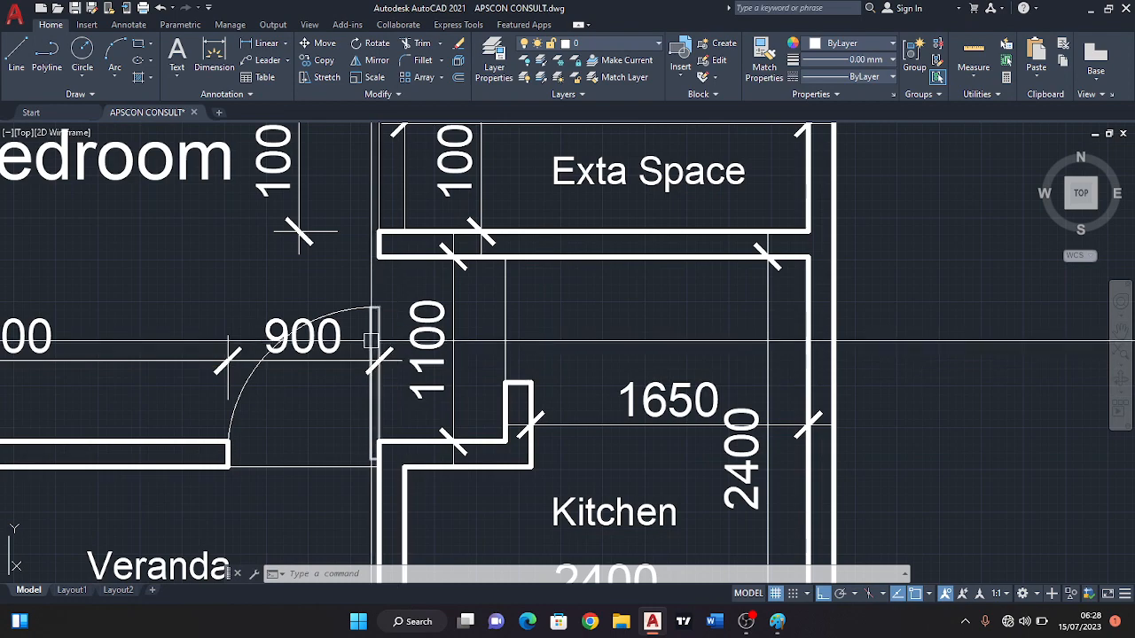
{"action": "middle_click_drag", "start_coordinate": [376, 339], "coordinate": [303, 345]}
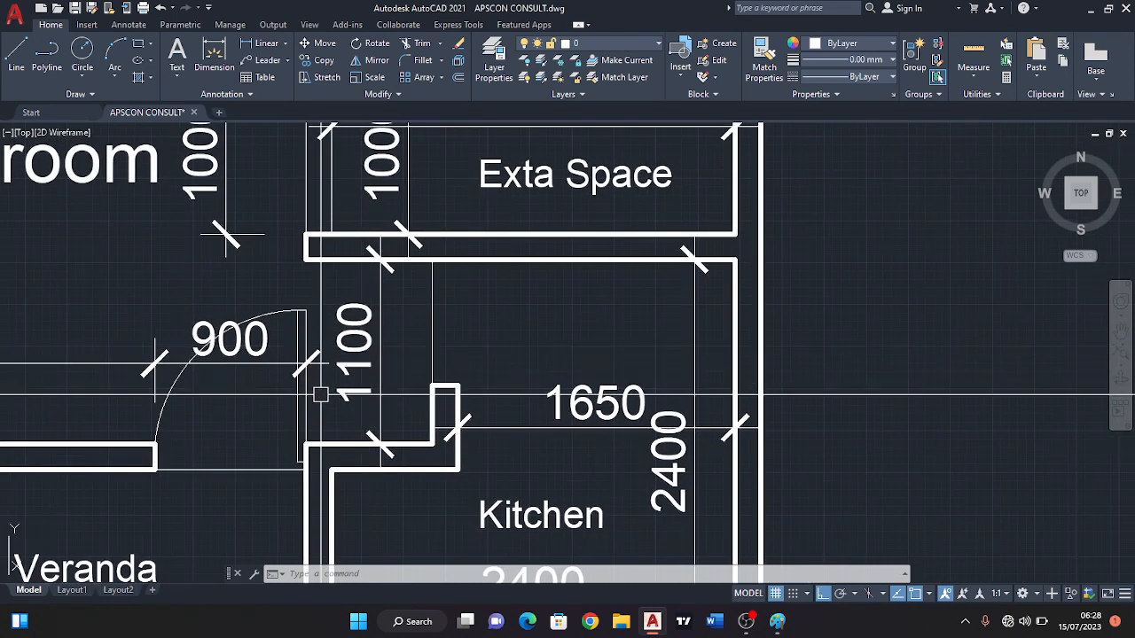
{"action": "middle_click_drag", "start_coordinate": [356, 371], "coordinate": [339, 375]}
{"action": "middle_click_drag", "start_coordinate": [369, 336], "coordinate": [329, 347]}
{"action": "scroll", "coordinate": [396, 355], "scroll_direction": "down", "scroll_amount": 2}
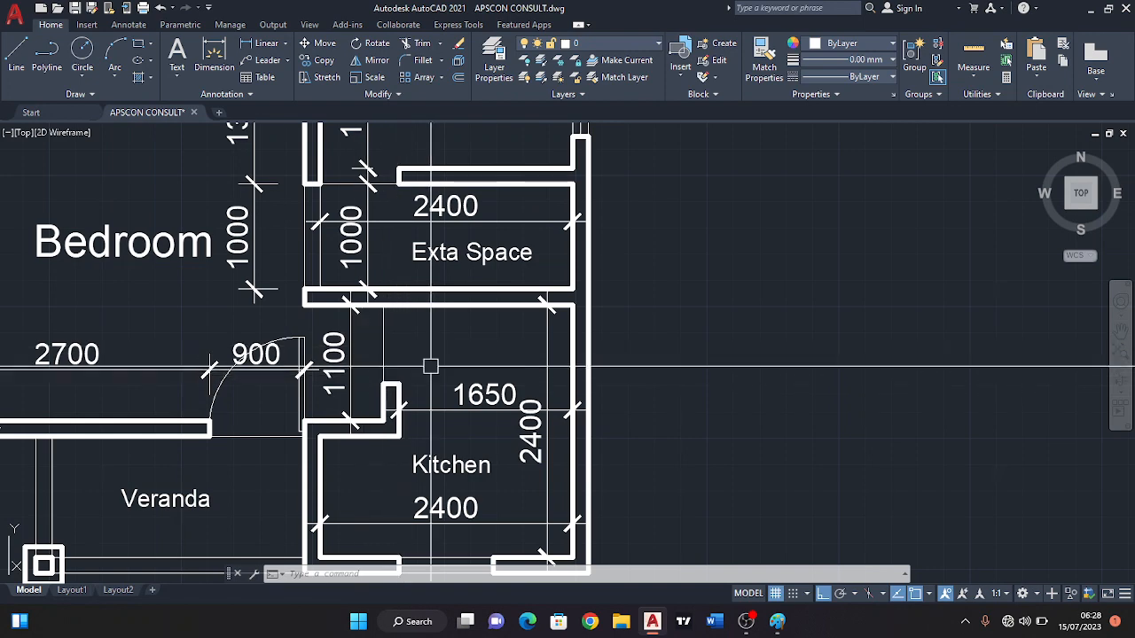
{"action": "mouse_move", "coordinate": [356, 371]}
{"action": "middle_mouse_down"}
{"action": "mouse_move", "coordinate": [466, 316]}
{"action": "mouse_move", "coordinate": [437, 356]}
{"action": "mouse_move", "coordinate": [449, 374]}
{"action": "middle_mouse_up"}
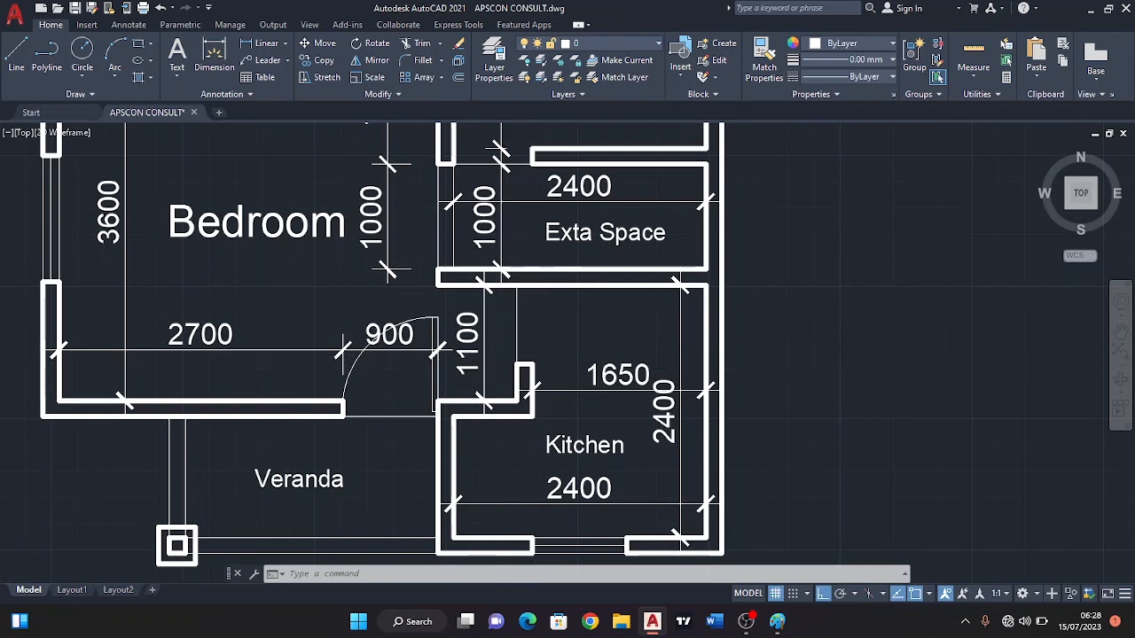
{"action": "scroll", "coordinate": [557, 396], "scroll_direction": "up", "scroll_amount": 2}
{"action": "middle_click_drag", "start_coordinate": [590, 421], "coordinate": [615, 485]}
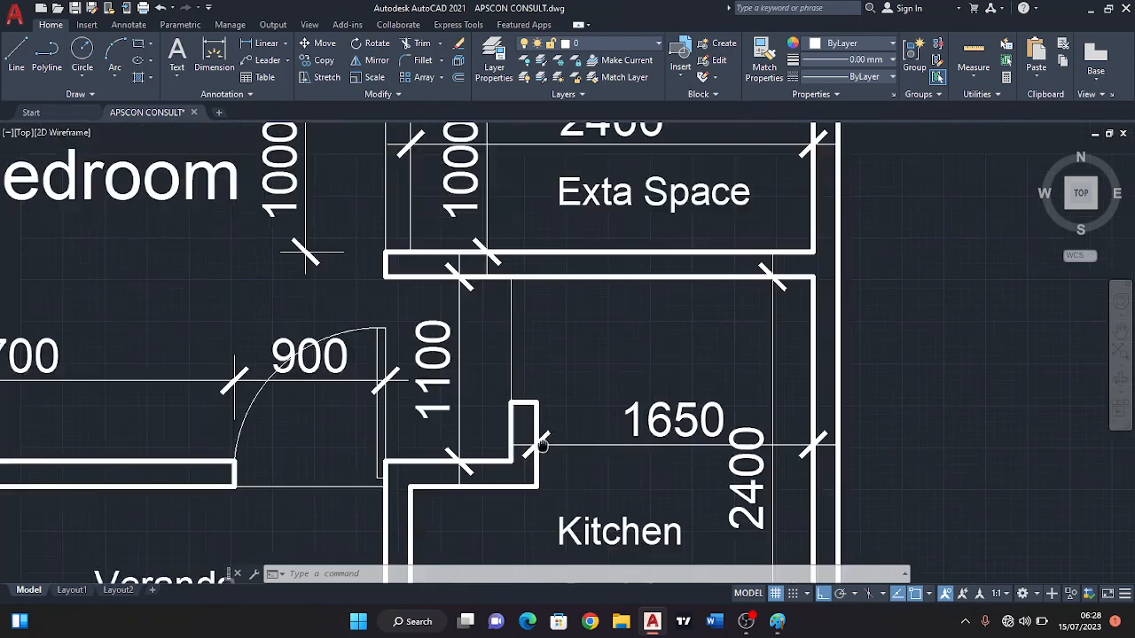
Draw a 50 by 750 upright rectangle as a second door leaf, starting in the Veranda just below the Bedroom door opening.
{"action": "left_click", "coordinate": [137, 44]}
{"action": "mouse_move", "coordinate": [384, 388]}
{"action": "middle_mouse_down"}
{"action": "mouse_move", "coordinate": [430, 262]}
{"action": "mouse_move", "coordinate": [470, 193]}
{"action": "middle_mouse_up"}
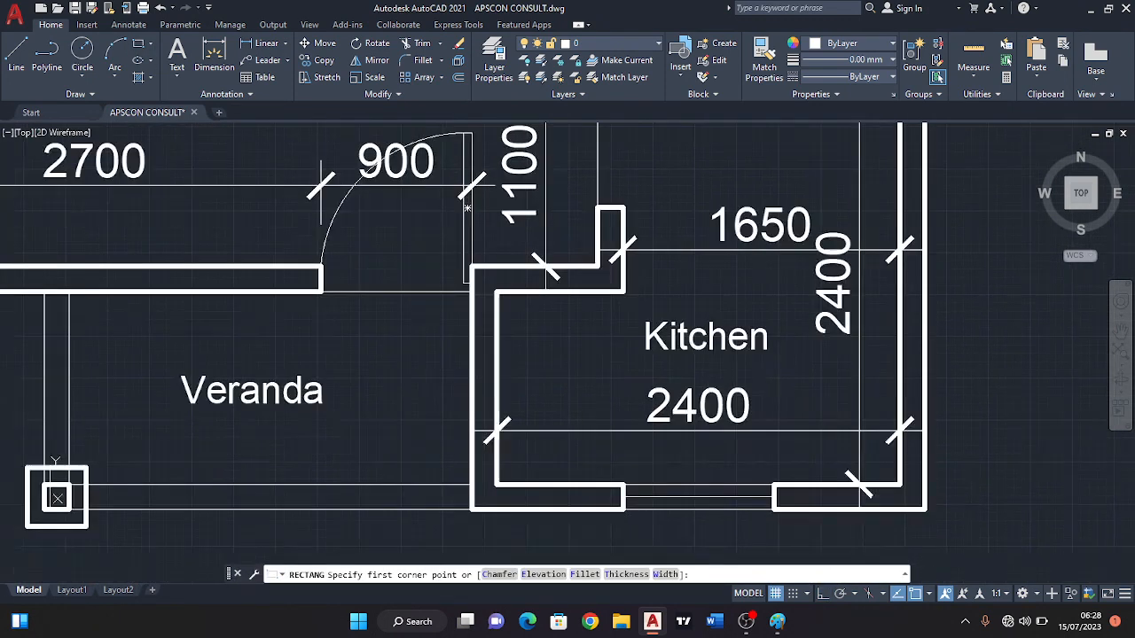
{"action": "left_click", "coordinate": [347, 335]}
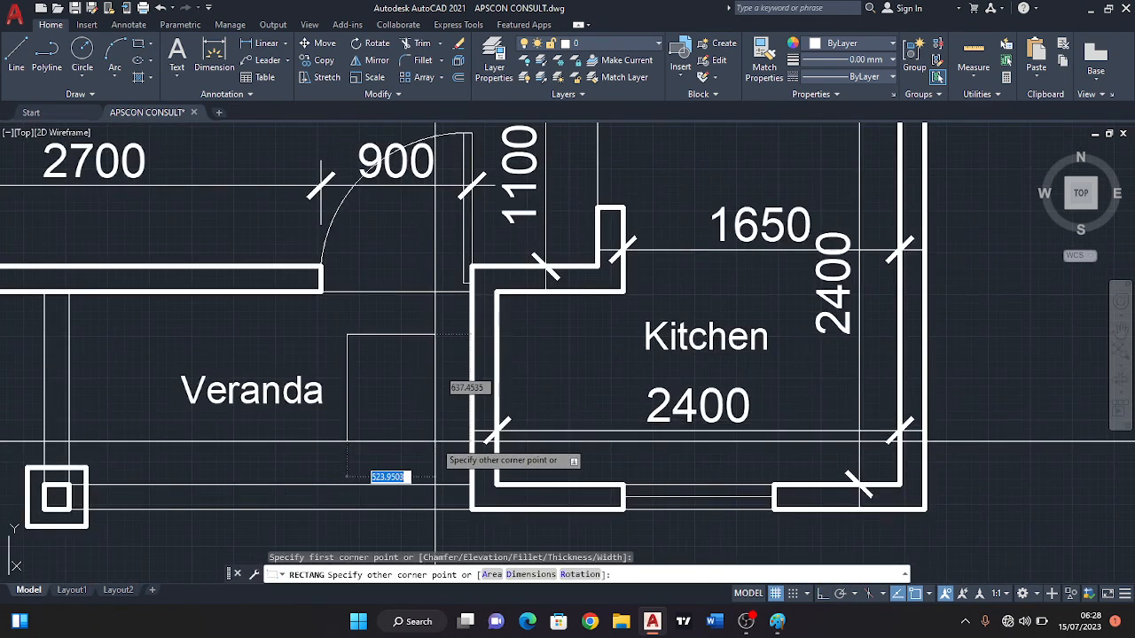
{"action": "key", "text": "F8"}
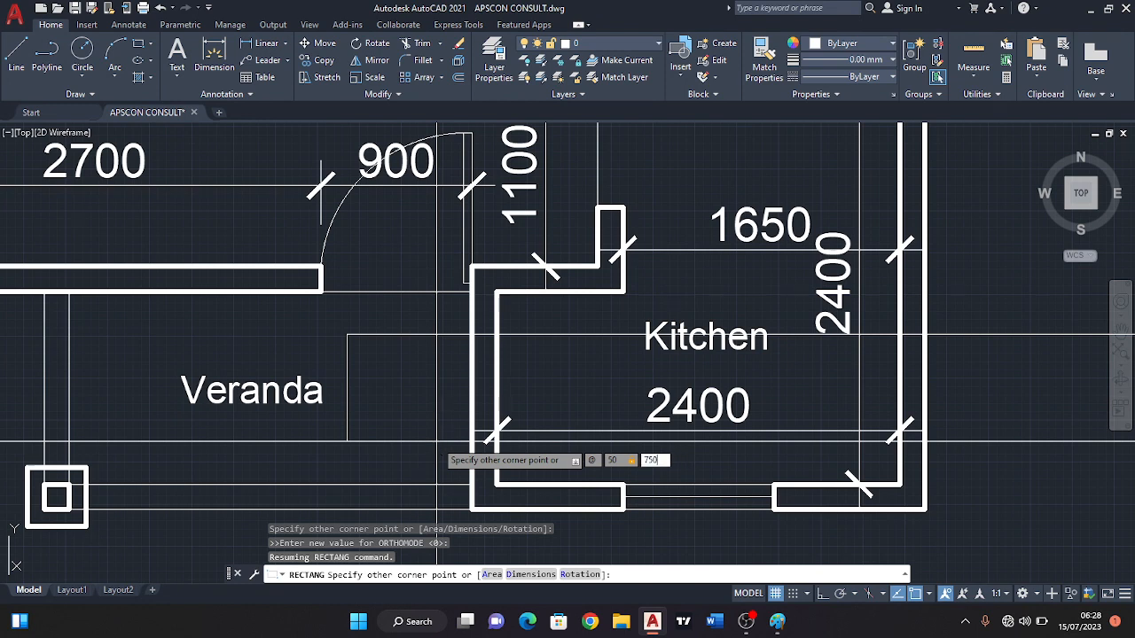
{"action": "key", "text": "Return"}
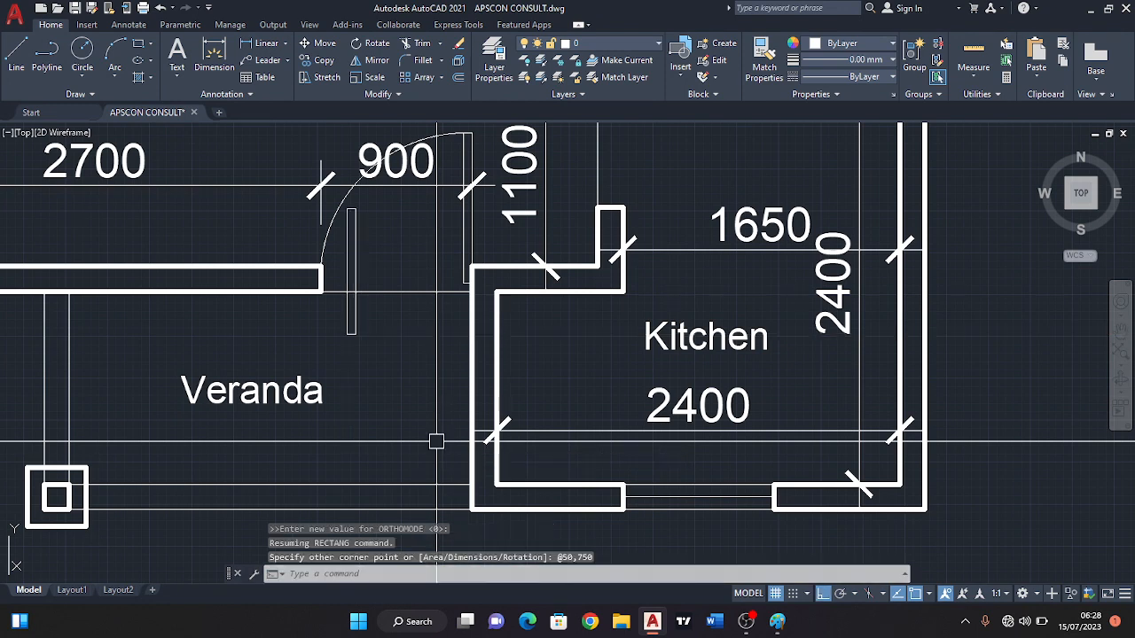
Check the new door leaf's length with a vertical linear dimension between its upper and lower corners, without placing the dimension.
{"action": "mouse_move", "coordinate": [352, 307]}
{"action": "middle_mouse_down"}
{"action": "mouse_move", "coordinate": [399, 341]}
{"action": "mouse_move", "coordinate": [400, 402]}
{"action": "mouse_move", "coordinate": [391, 343]}
{"action": "mouse_move", "coordinate": [350, 325]}
{"action": "mouse_move", "coordinate": [312, 356]}
{"action": "middle_mouse_up"}
{"action": "scroll", "coordinate": [403, 346], "scroll_direction": "up", "scroll_amount": 2}
{"action": "middle_click_drag", "start_coordinate": [360, 324], "coordinate": [361, 338]}
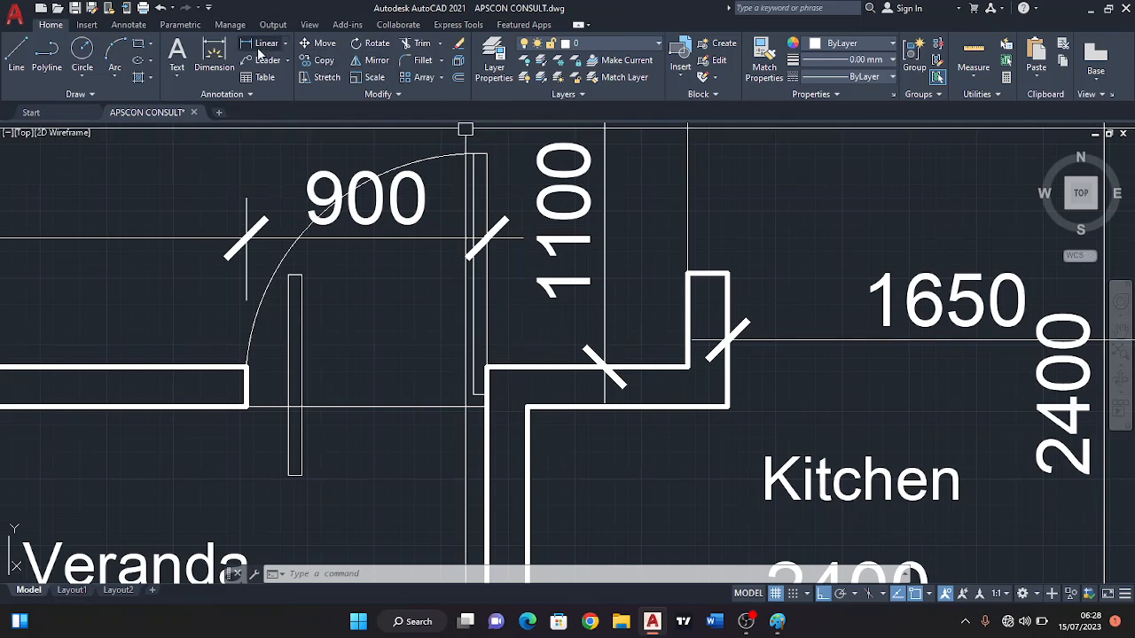
{"action": "left_click", "coordinate": [265, 44]}
{"action": "scroll", "coordinate": [350, 304], "scroll_direction": "up", "scroll_amount": 2}
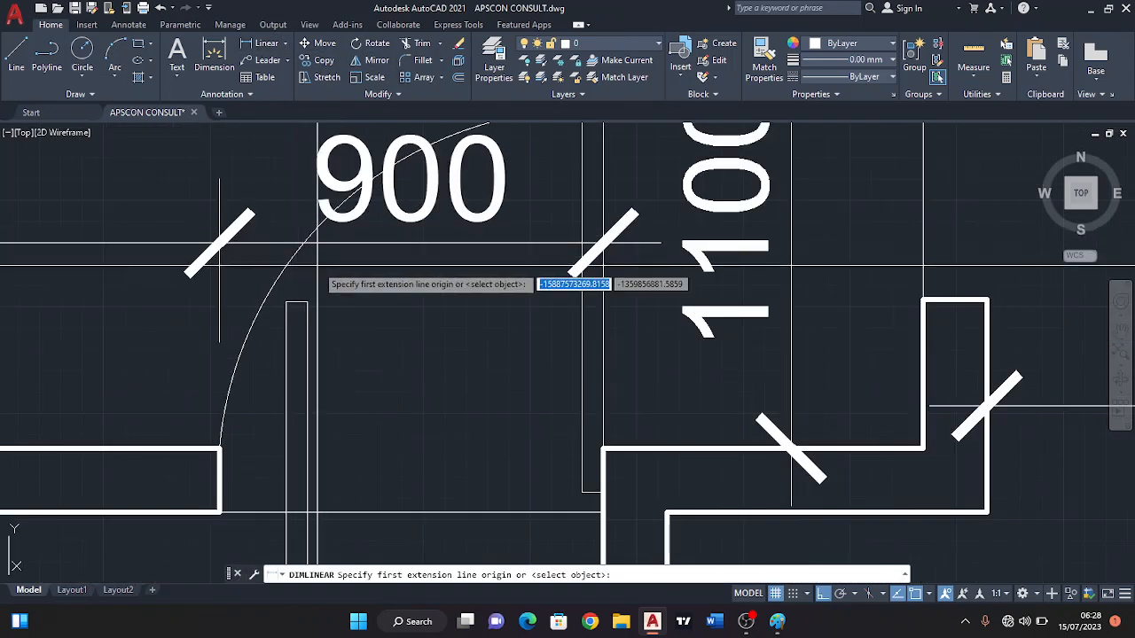
{"action": "left_click", "coordinate": [307, 302]}
{"action": "middle_click_drag", "start_coordinate": [319, 425], "coordinate": [320, 287]}
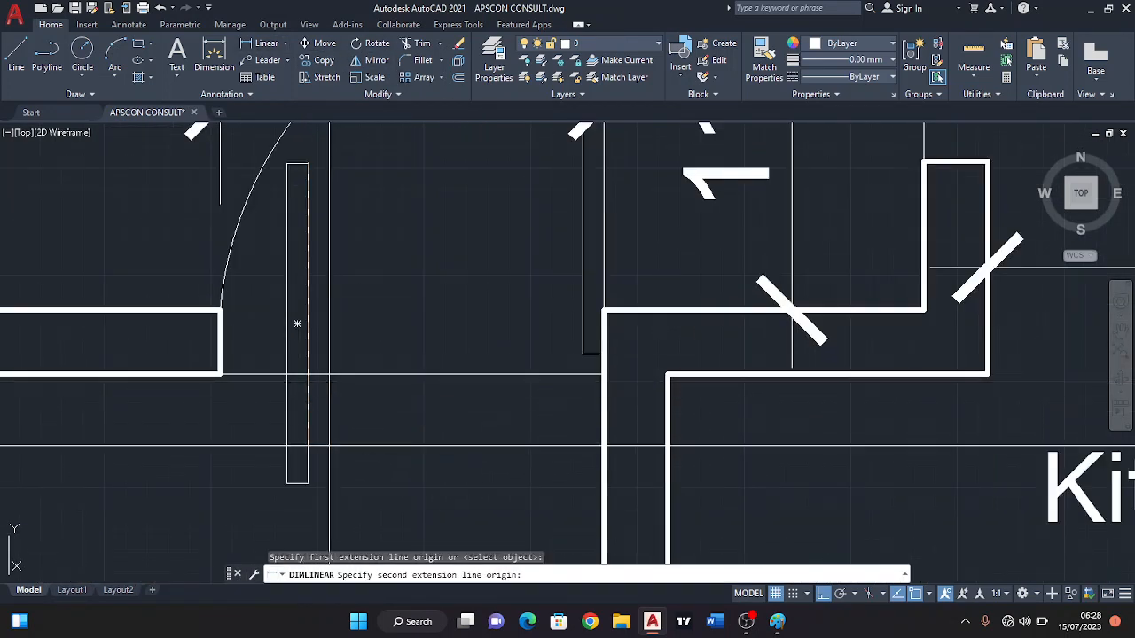
{"action": "left_click", "coordinate": [308, 483]}
{"action": "scroll", "coordinate": [454, 382], "scroll_direction": "down", "scroll_amount": 2}
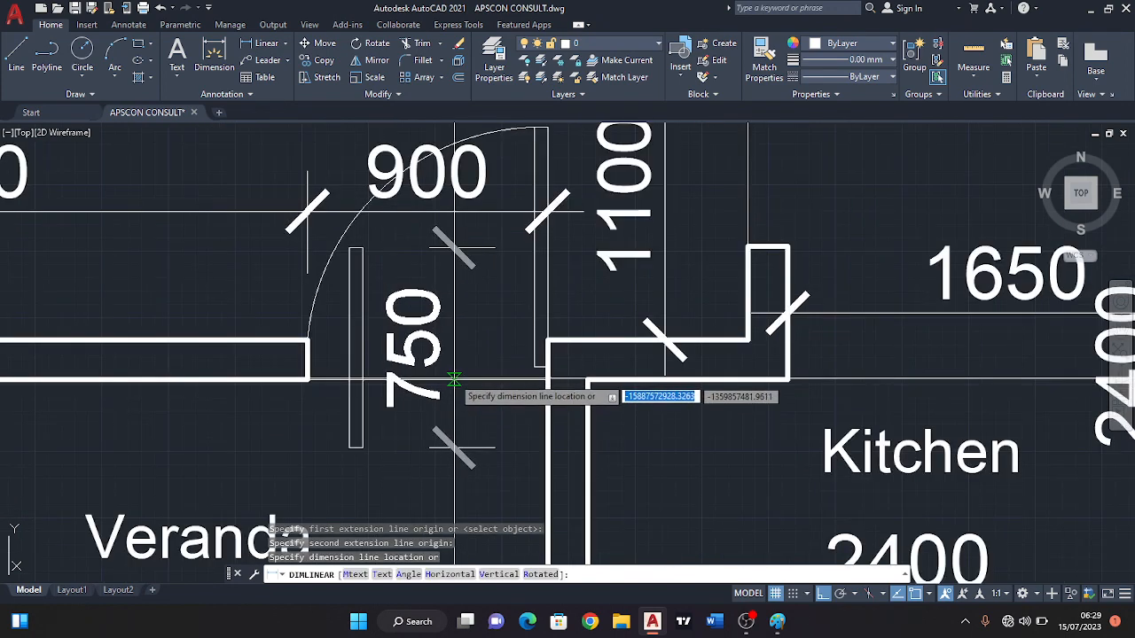
{"action": "key", "text": "Escape"}
Copy the 50 by 750 leaf by its lower left corner, with ortho off, to the Bath/Tiolet face of the Bedroom wall just above its end.
{"action": "scroll", "coordinate": [362, 312], "scroll_direction": "down", "scroll_amount": 4}
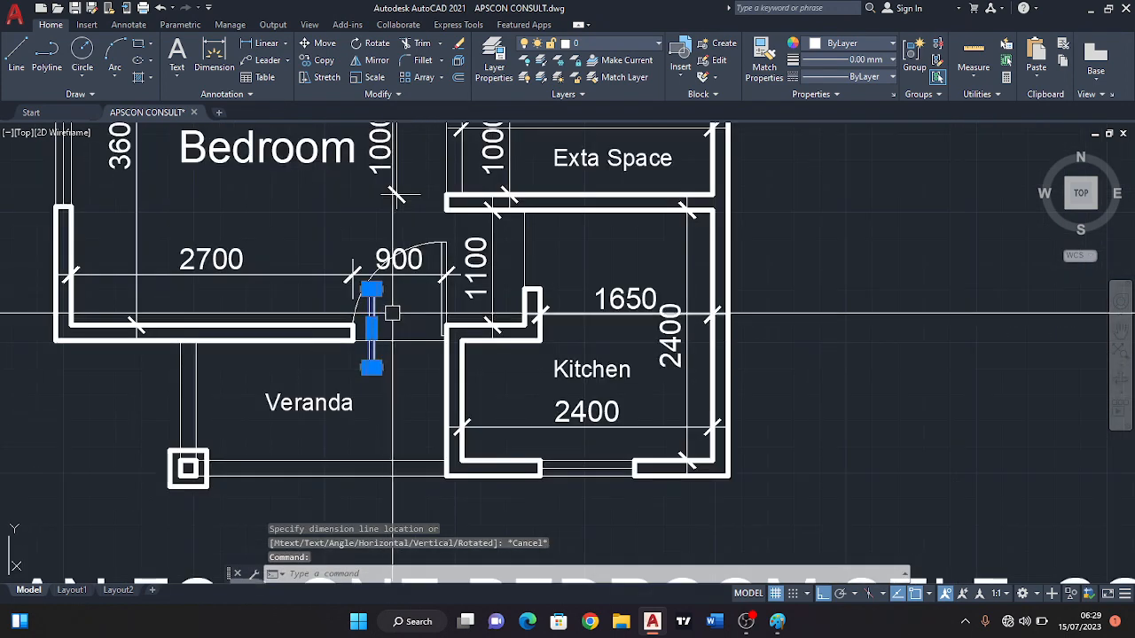
{"action": "scroll", "coordinate": [299, 324], "scroll_direction": "up", "scroll_amount": 4}
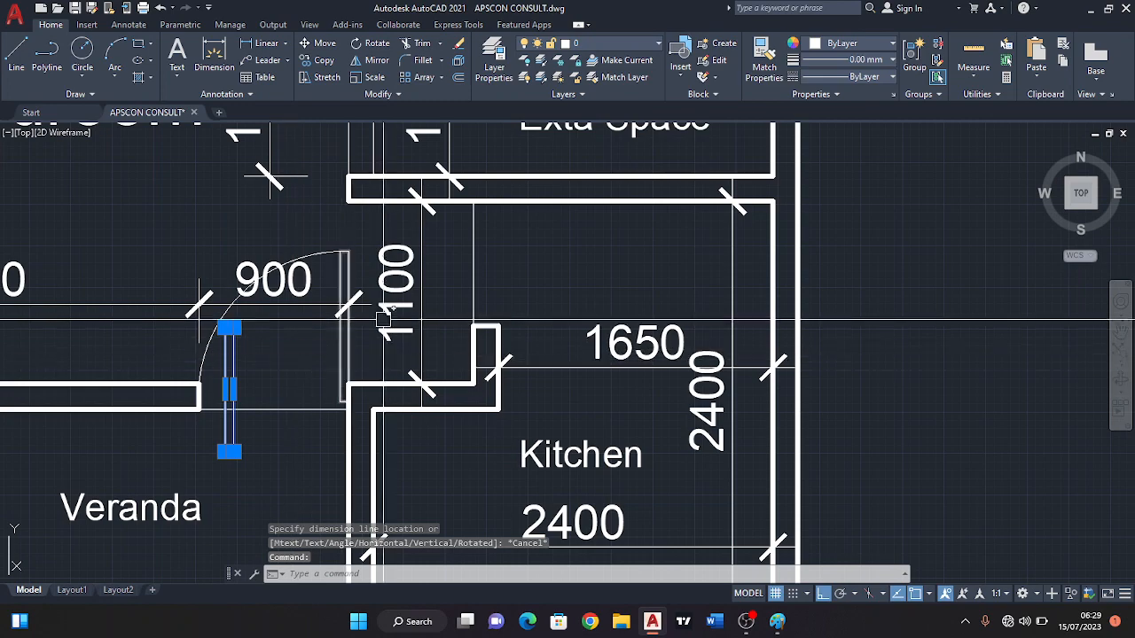
{"action": "scroll", "coordinate": [325, 350], "scroll_direction": "down", "scroll_amount": 4}
{"action": "middle_click_drag", "start_coordinate": [324, 338], "coordinate": [330, 373]}
{"action": "scroll", "coordinate": [398, 261], "scroll_direction": "up", "scroll_amount": 2}
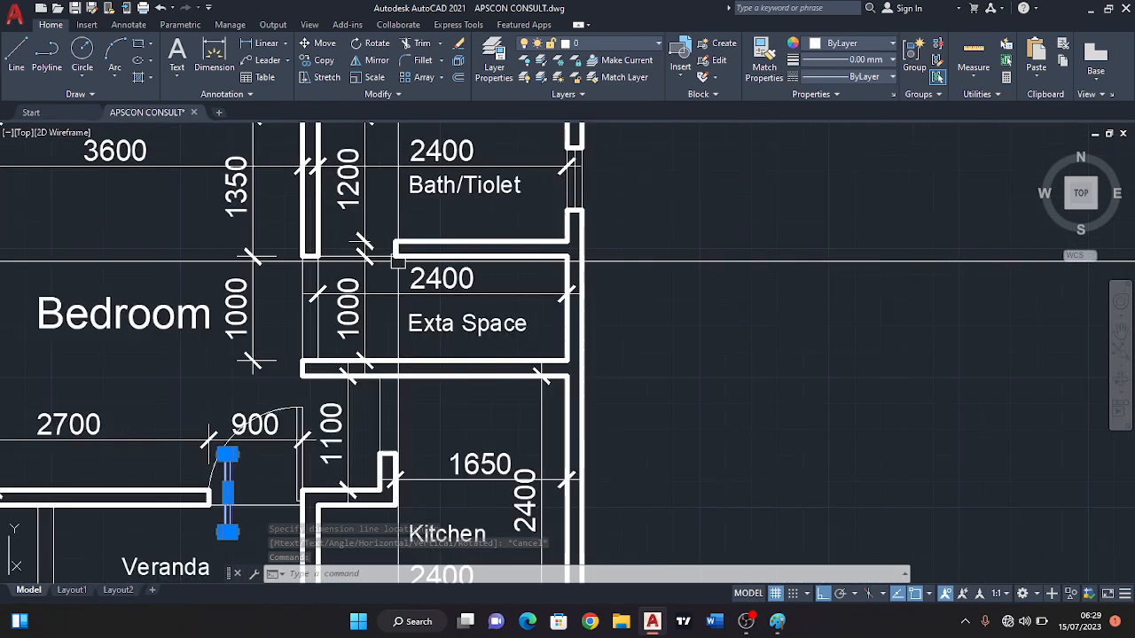
{"action": "scroll", "coordinate": [316, 237], "scroll_direction": "up", "scroll_amount": 2}
{"action": "middle_click_drag", "start_coordinate": [319, 301], "coordinate": [330, 210]}
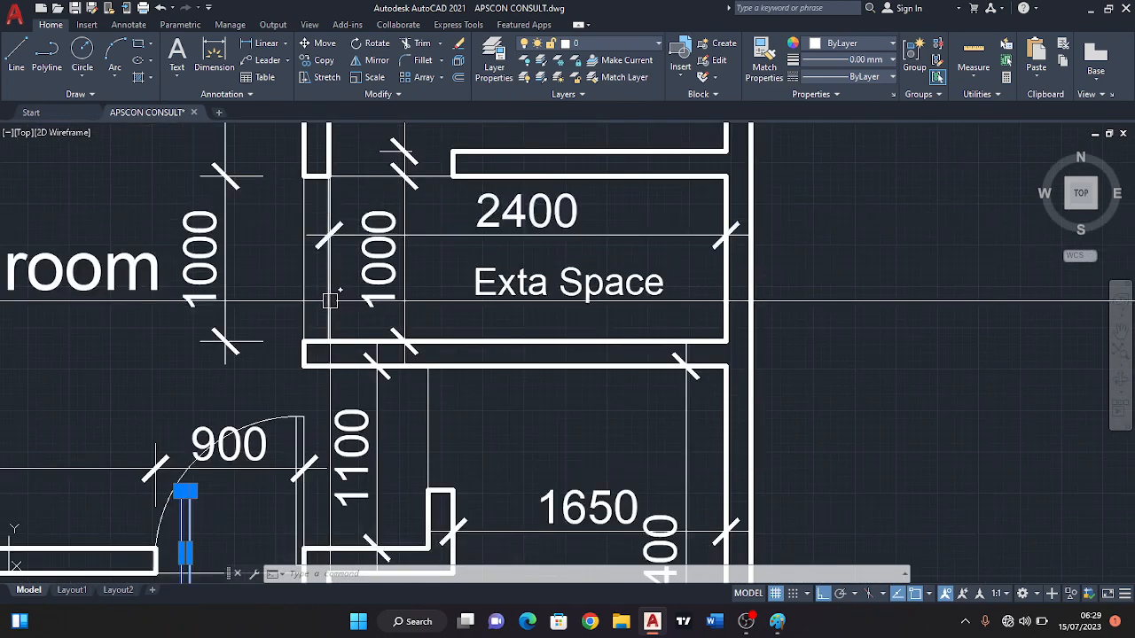
{"action": "left_click", "coordinate": [312, 62]}
{"action": "scroll", "coordinate": [346, 195], "scroll_direction": "down", "scroll_amount": 2}
{"action": "scroll", "coordinate": [319, 435], "scroll_direction": "up", "scroll_amount": 4}
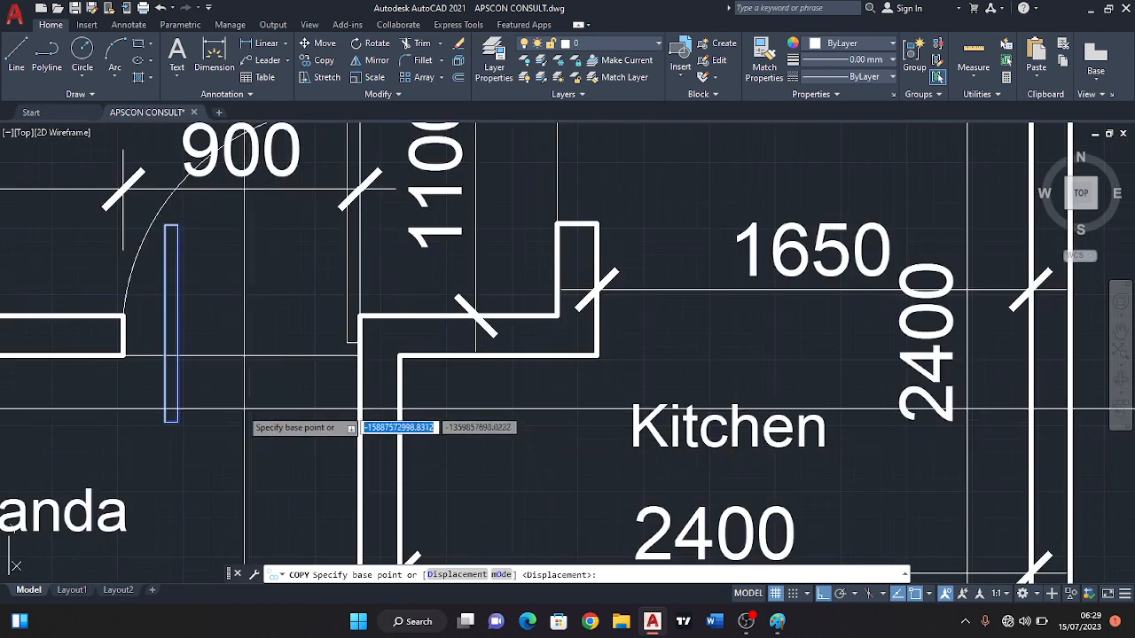
{"action": "left_click", "coordinate": [171, 421]}
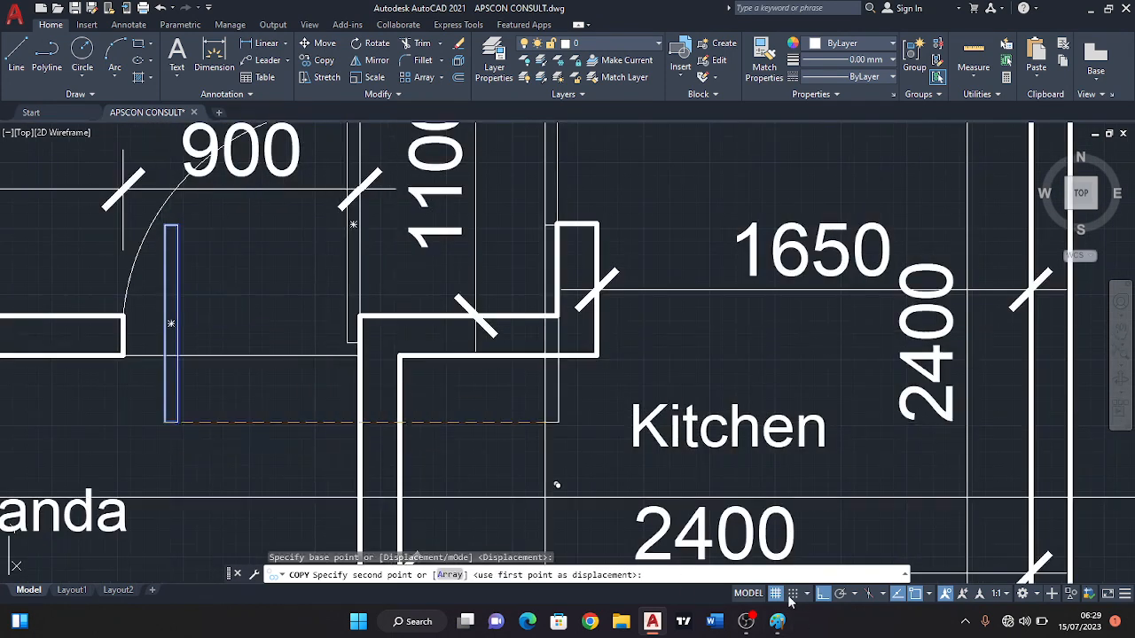
{"action": "left_click", "coordinate": [824, 596]}
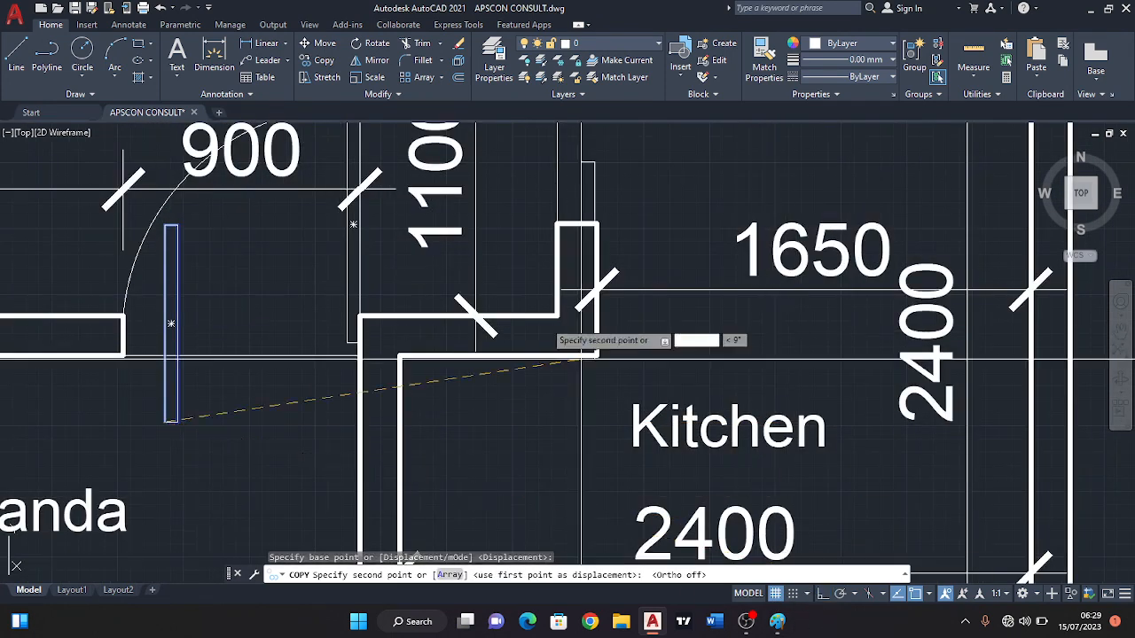
{"action": "scroll", "coordinate": [530, 257], "scroll_direction": "down", "scroll_amount": 2}
{"action": "middle_click_drag", "start_coordinate": [530, 257], "coordinate": [522, 318]}
{"action": "middle_click", "coordinate": [544, 302]}
{"action": "scroll", "coordinate": [522, 318], "scroll_direction": "down", "scroll_amount": 2}
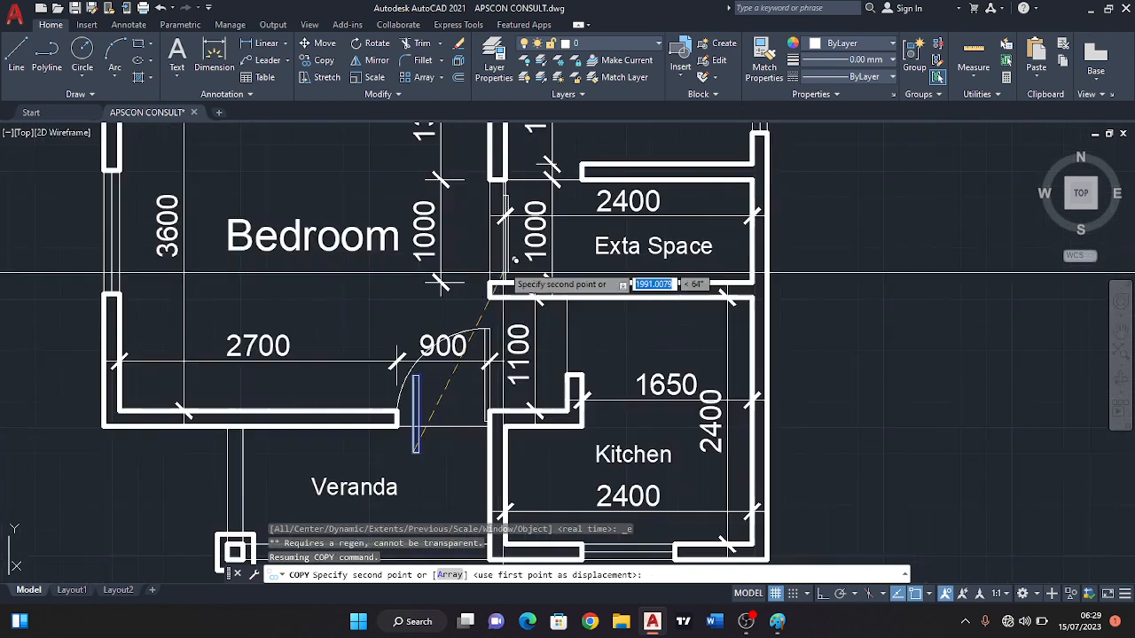
{"action": "middle_click_drag", "start_coordinate": [502, 218], "coordinate": [529, 302]}
{"action": "scroll", "coordinate": [532, 250], "scroll_direction": "up", "scroll_amount": 4}
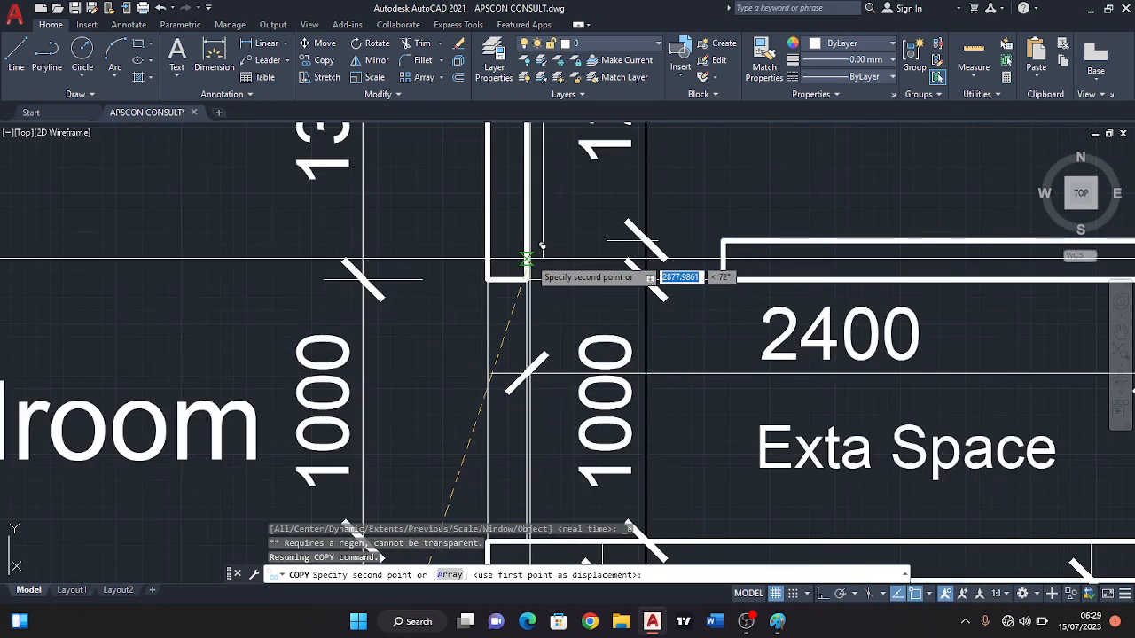
{"action": "scroll", "coordinate": [527, 258], "scroll_direction": "up", "scroll_amount": 4}
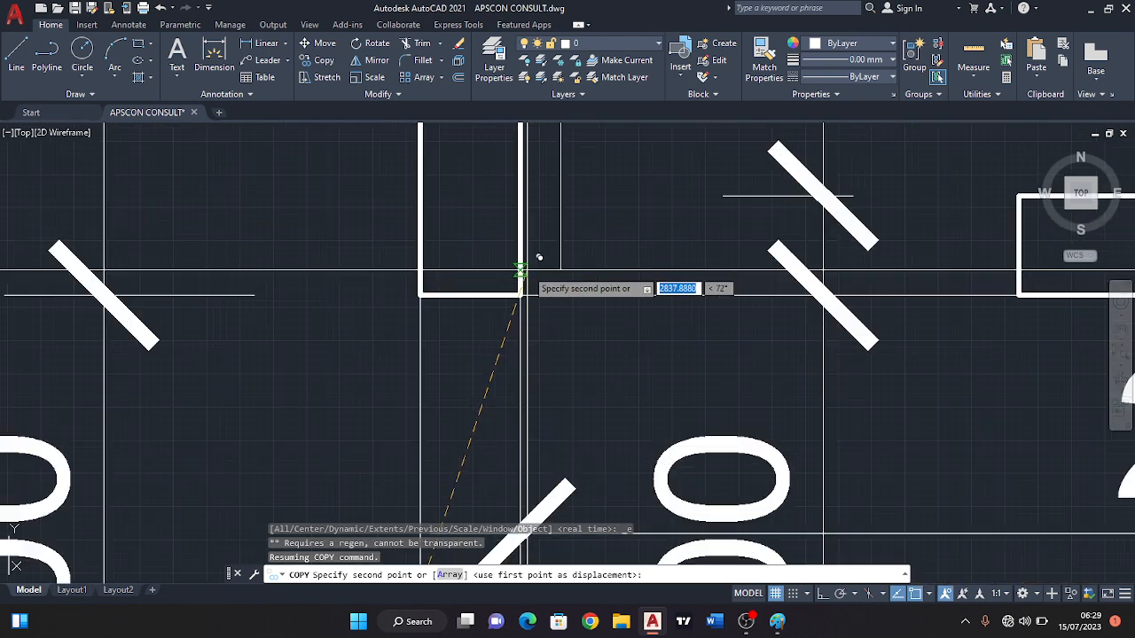
{"action": "left_click", "coordinate": [527, 276]}
{"action": "scroll", "coordinate": [583, 285], "scroll_direction": "down", "scroll_amount": 2}
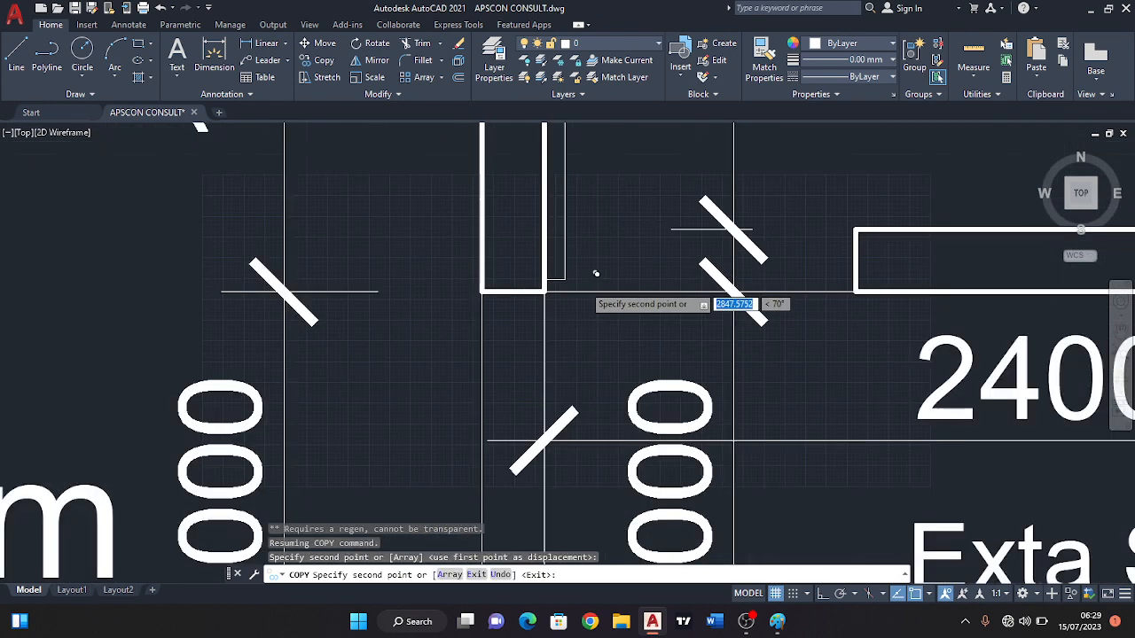
{"action": "scroll", "coordinate": [665, 306], "scroll_direction": "down", "scroll_amount": 4}
{"action": "middle_click_drag", "start_coordinate": [662, 277], "coordinate": [643, 322]}
{"action": "key", "text": "Escape"}
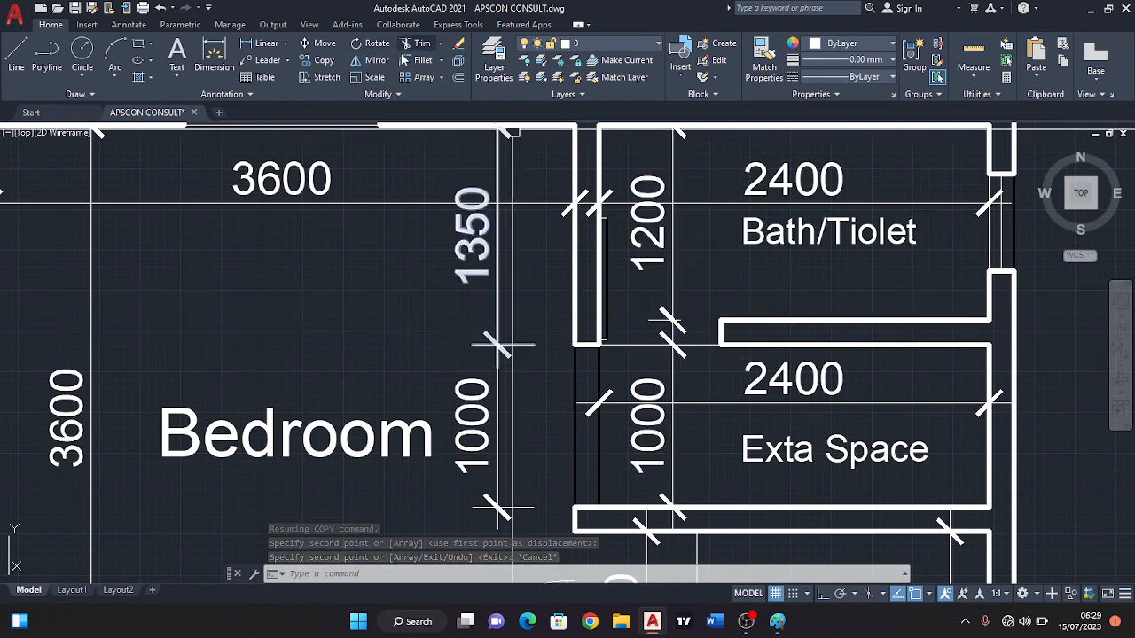
Draw a three-point swing arc for the Bath/Tiolet door, from the end of the partition wall to the leaf's upper right corner.
{"action": "left_click", "coordinate": [114, 51]}
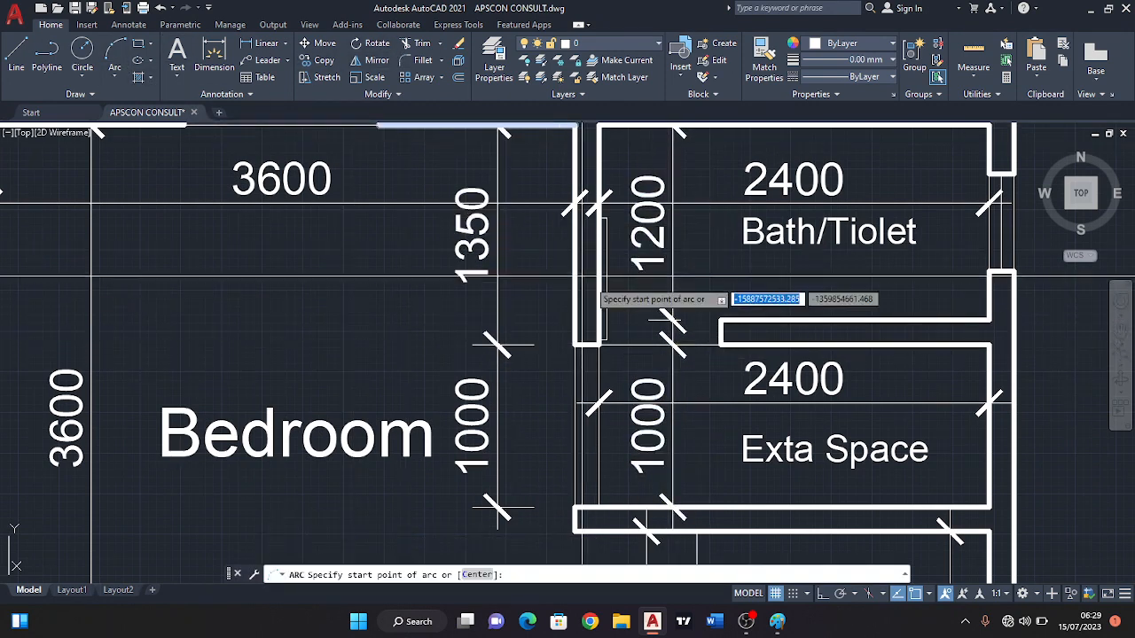
{"action": "scroll", "coordinate": [723, 344], "scroll_direction": "up", "scroll_amount": 2}
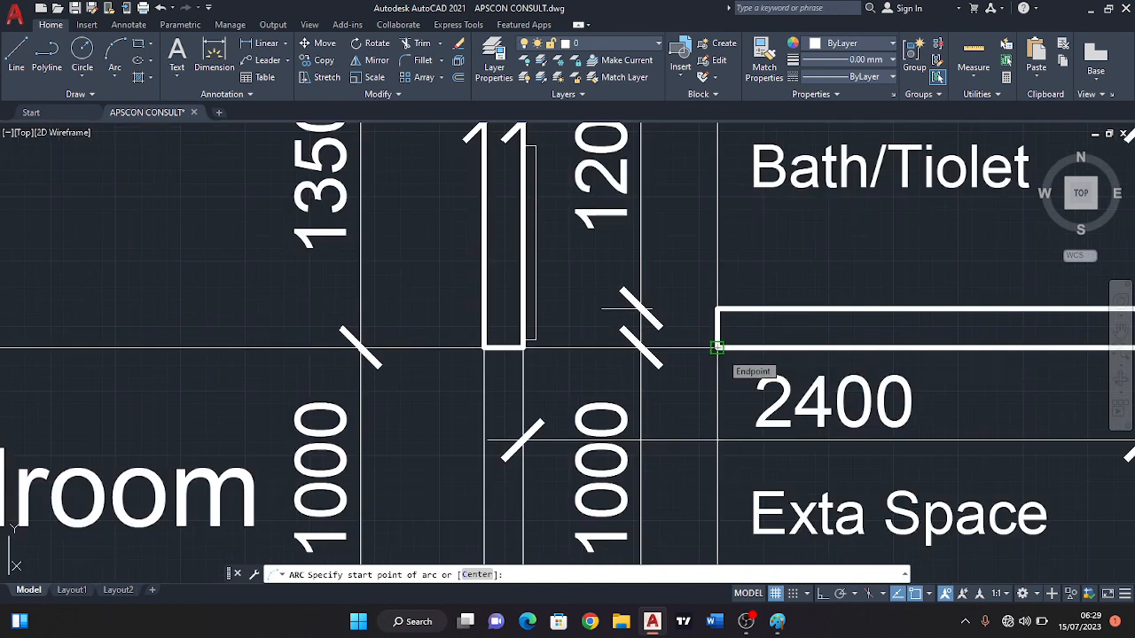
{"action": "left_click", "coordinate": [717, 346]}
{"action": "left_click", "coordinate": [716, 312]}
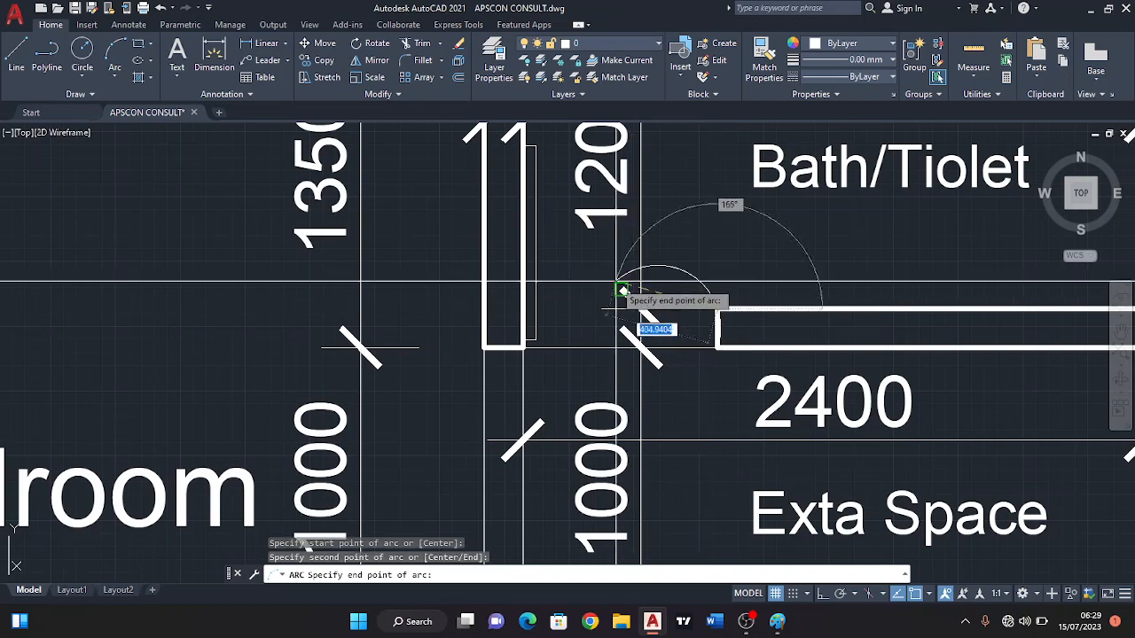
{"action": "scroll", "coordinate": [590, 249], "scroll_direction": "down", "scroll_amount": 2}
{"action": "scroll", "coordinate": [588, 252], "scroll_direction": "up", "scroll_amount": 3}
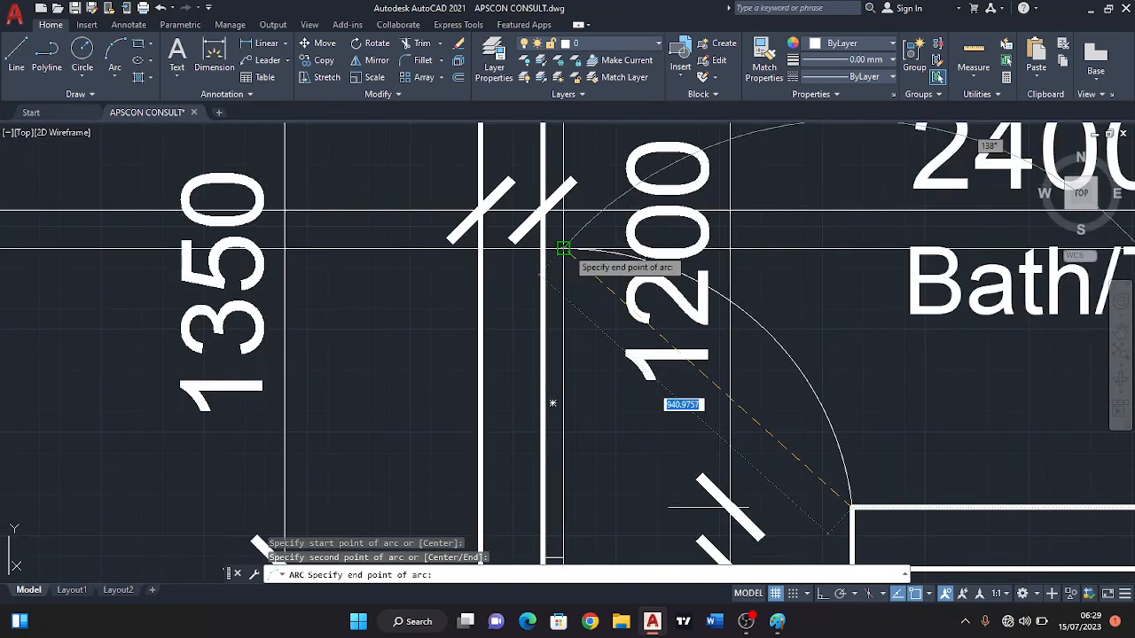
{"action": "left_click", "coordinate": [564, 249]}
Examine the finished Bath/Tiolet door, the Kitchen opening and the spare door leaf beside the Veranda.
{"action": "scroll", "coordinate": [585, 252], "scroll_direction": "down", "scroll_amount": 3}
{"action": "middle_click_drag", "start_coordinate": [663, 368], "coordinate": [663, 311]}
{"action": "scroll", "coordinate": [654, 332], "scroll_direction": "down", "scroll_amount": 3}
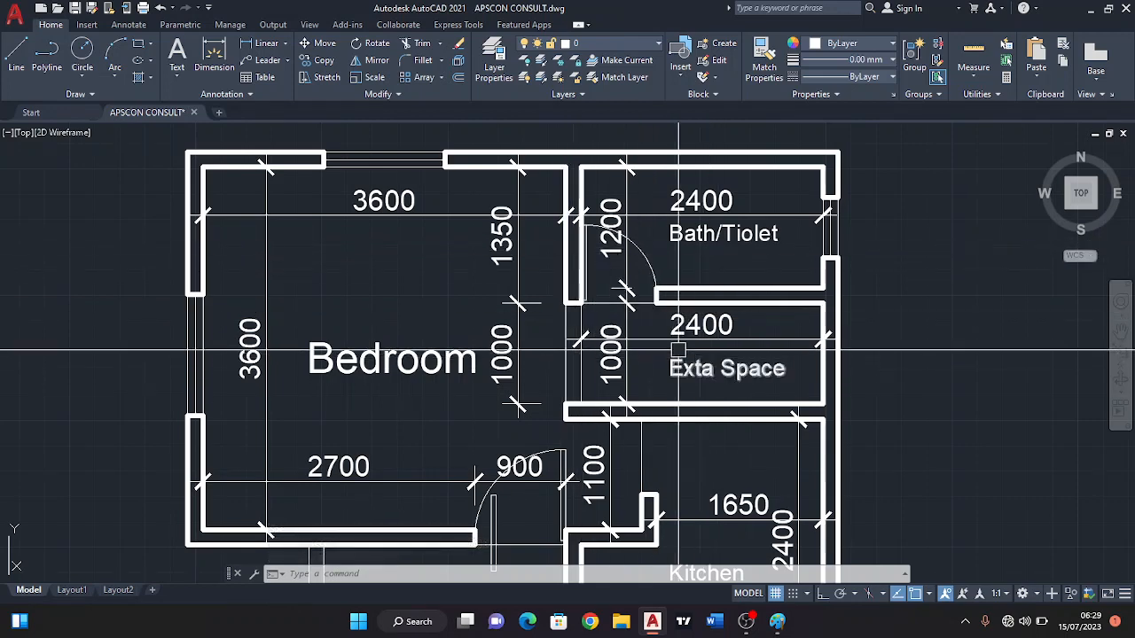
{"action": "middle_click_drag", "start_coordinate": [649, 337], "coordinate": [655, 305]}
{"action": "scroll", "coordinate": [656, 307], "scroll_direction": "down", "scroll_amount": 3}
{"action": "middle_click_drag", "start_coordinate": [638, 370], "coordinate": [639, 315]}
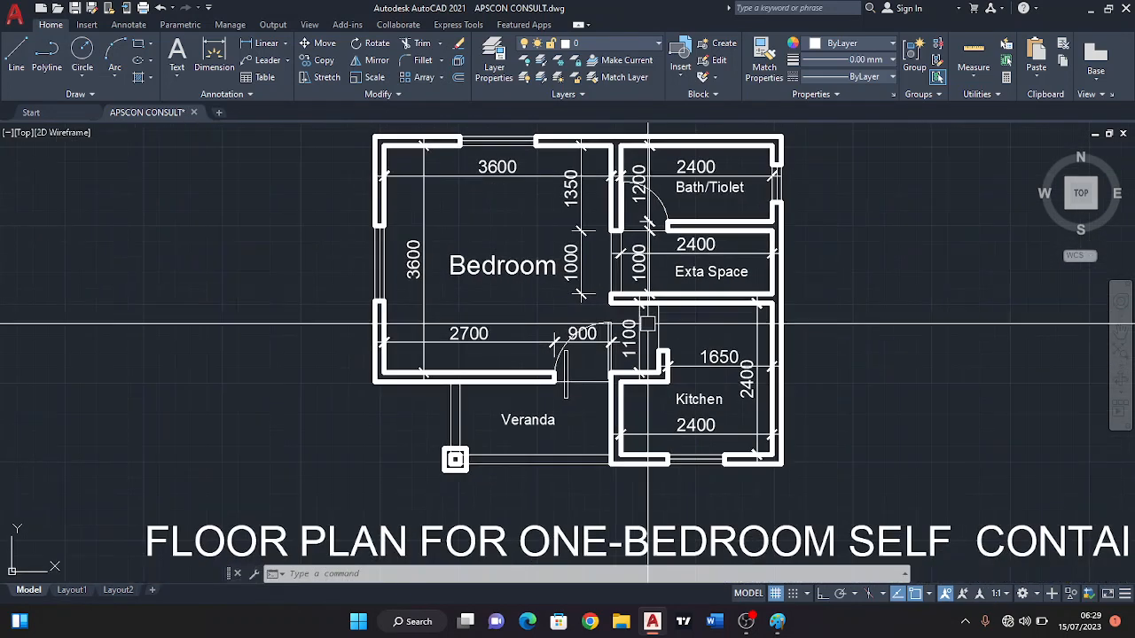
{"action": "middle_click_drag", "start_coordinate": [629, 432], "coordinate": [625, 369]}
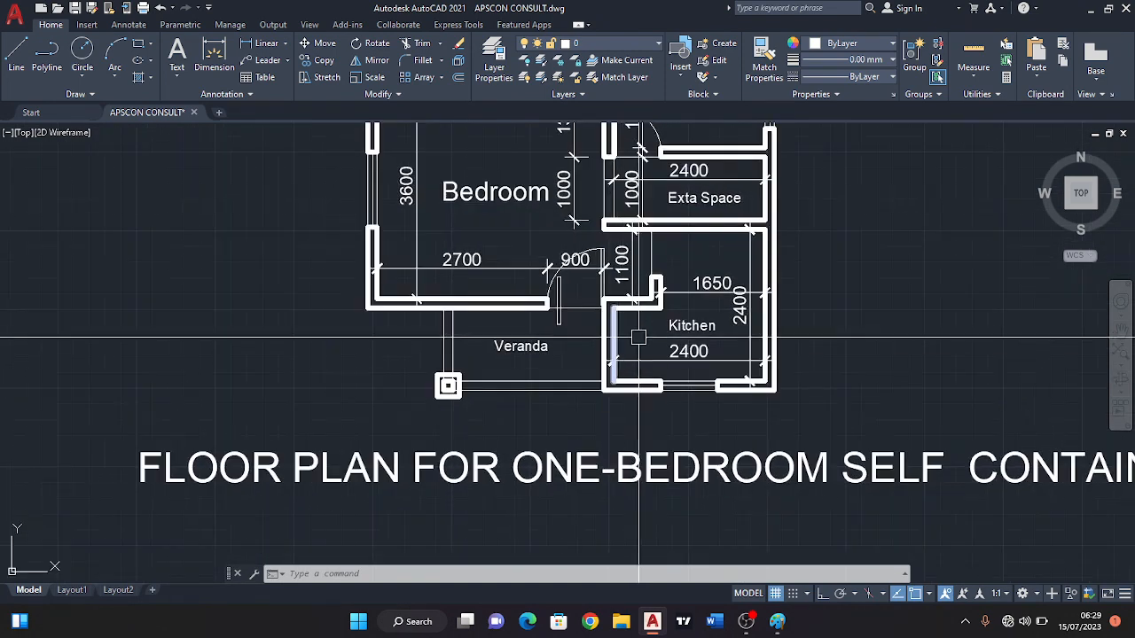
{"action": "scroll", "coordinate": [558, 292], "scroll_direction": "up", "scroll_amount": 2}
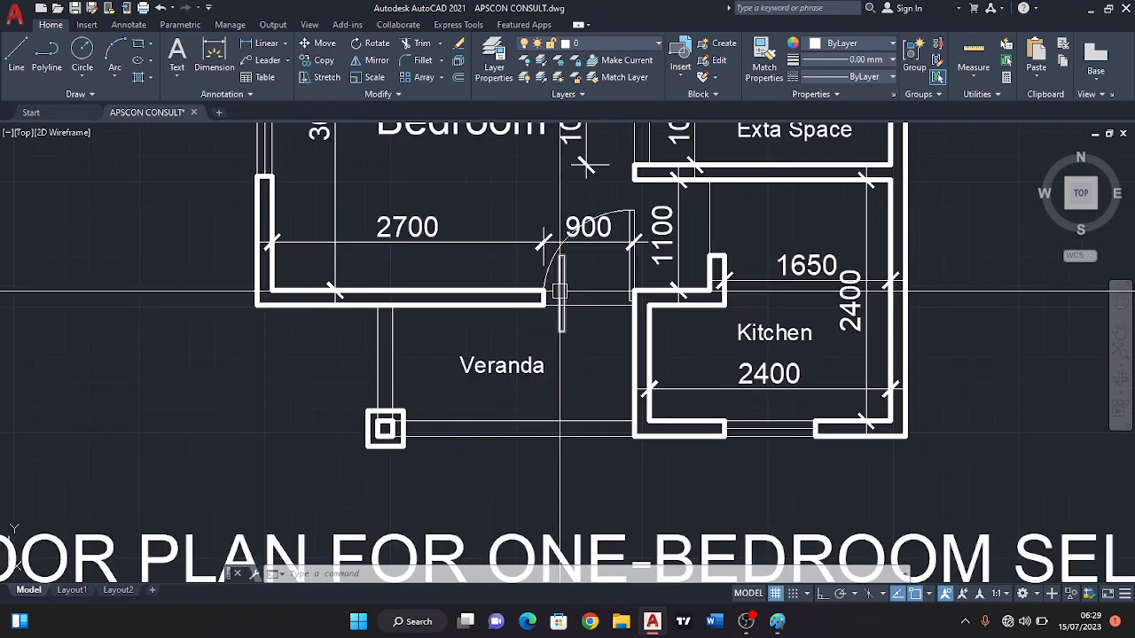
{"action": "middle_click_drag", "start_coordinate": [561, 283], "coordinate": [557, 304]}
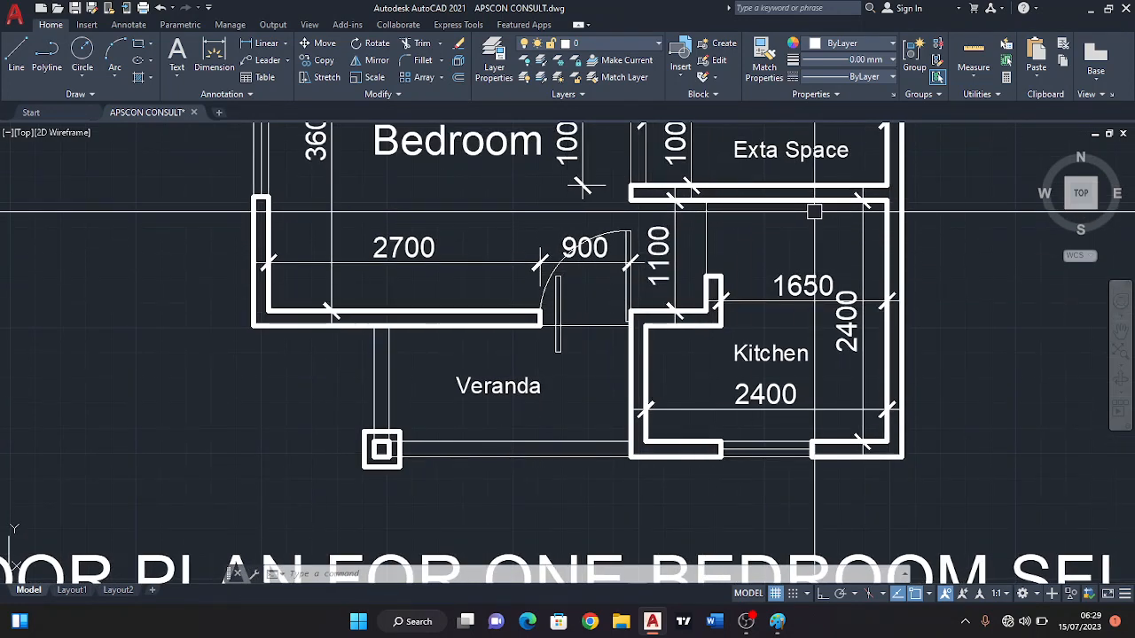
Rotate the spare upright leaf at the Bedroom door opening by 90 degrees about the midpoint of its left side.
{"action": "left_click", "coordinate": [377, 43]}
{"action": "scroll", "coordinate": [608, 301], "scroll_direction": "up", "scroll_amount": 2}
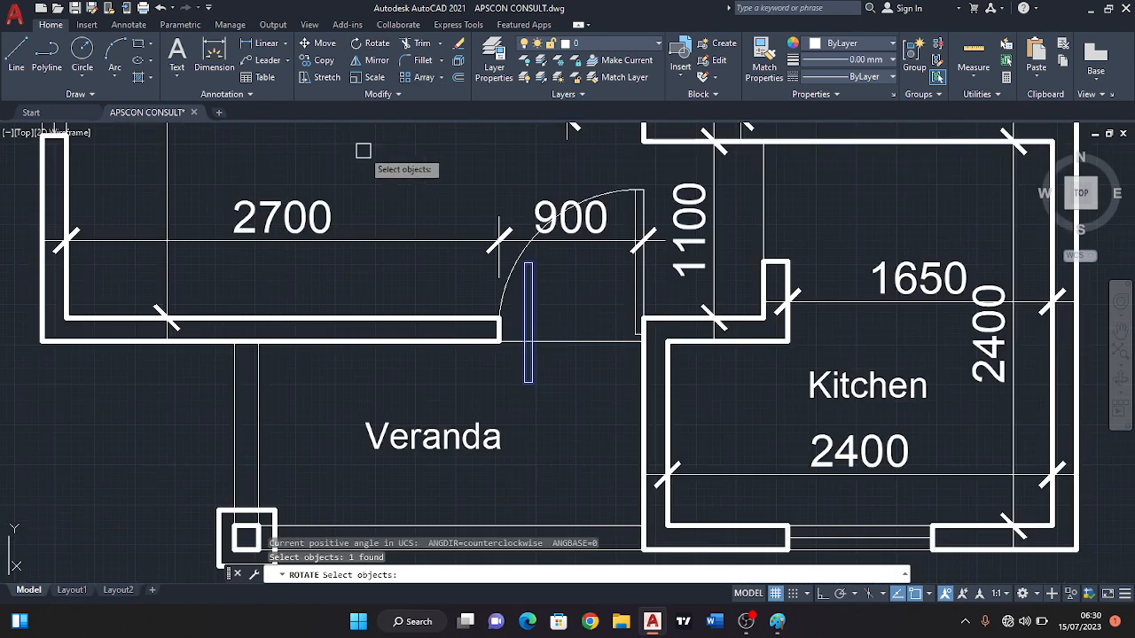
{"action": "key", "text": "Return"}
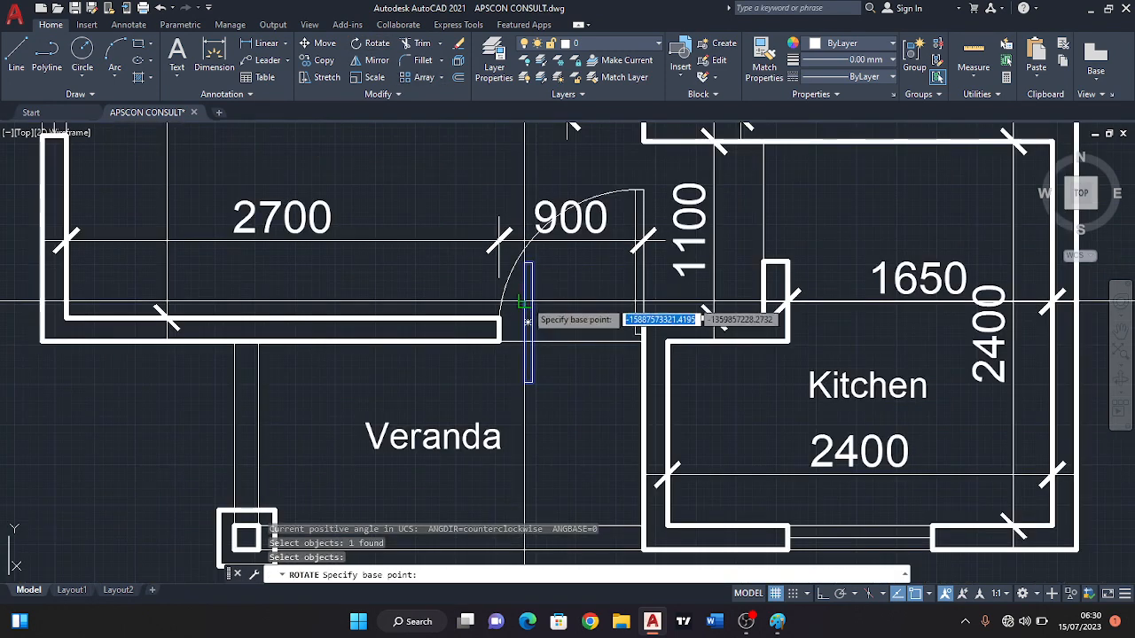
{"action": "left_click", "coordinate": [528, 322]}
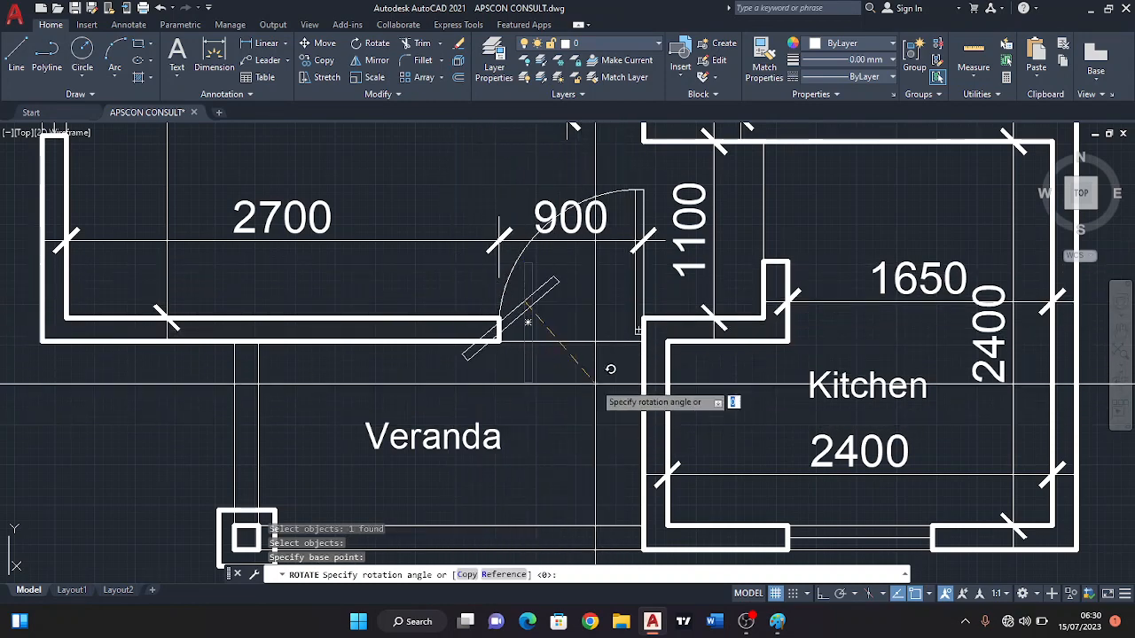
{"action": "scroll", "coordinate": [625, 390], "scroll_direction": "up", "scroll_amount": 2}
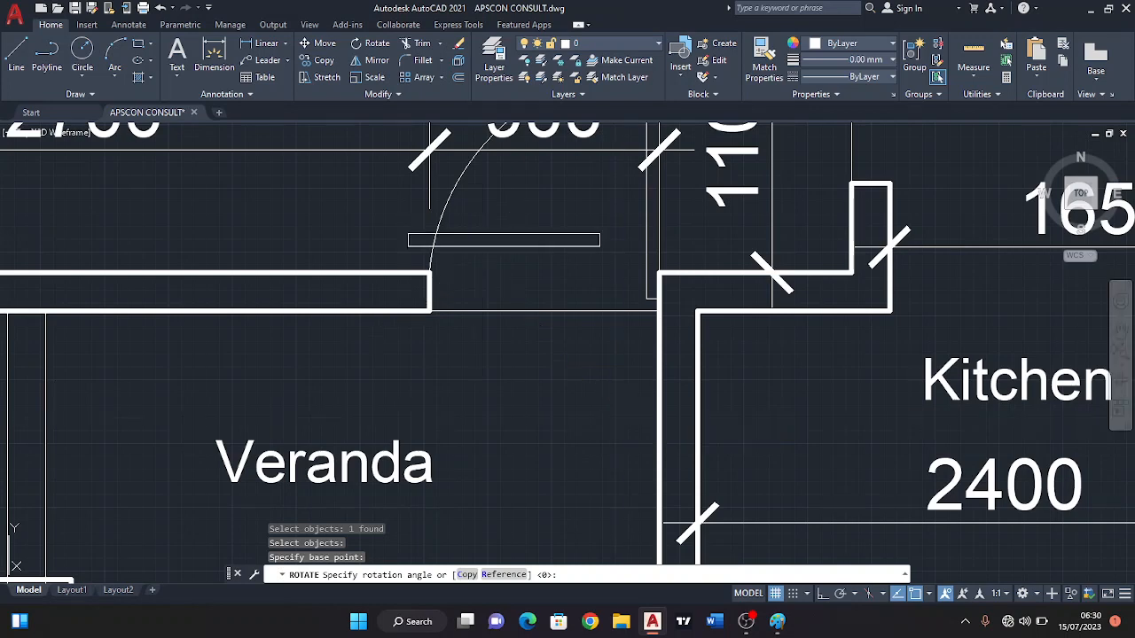
{"action": "key", "text": "Return"}
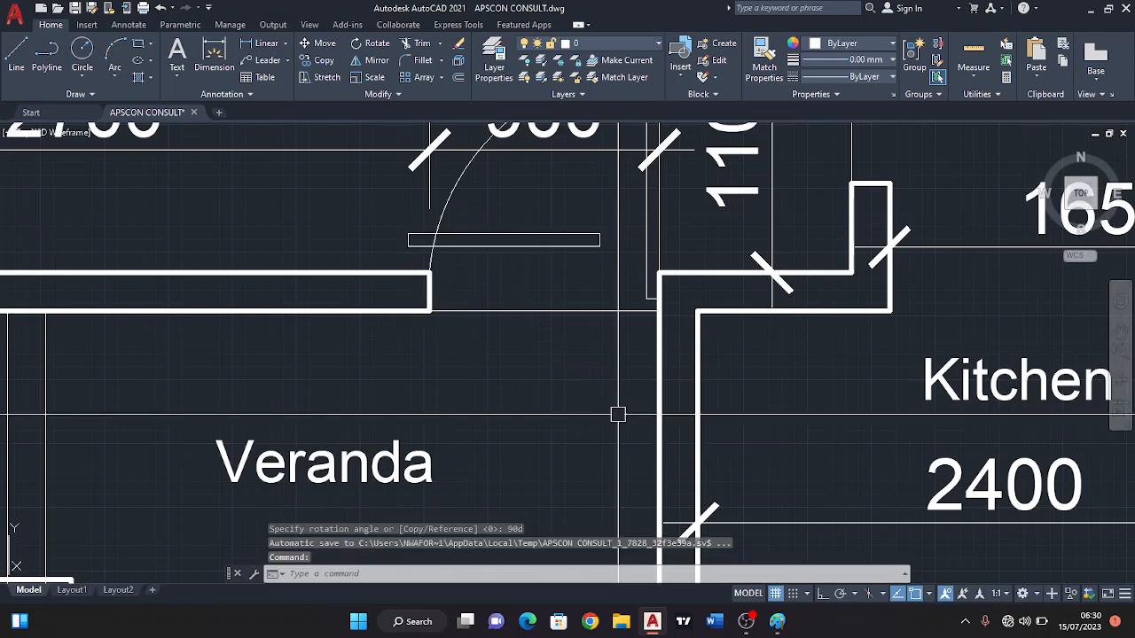
Move the horizontal leaf by its upper left corner onto the underside of the Kitchen's upper wall, just inside the opening.
{"action": "left_click", "coordinate": [324, 60]}
{"action": "mouse_move", "coordinate": [450, 254]}
{"action": "middle_mouse_down"}
{"action": "mouse_move", "coordinate": [451, 281]}
{"action": "mouse_move", "coordinate": [426, 321]}
{"action": "middle_mouse_up"}
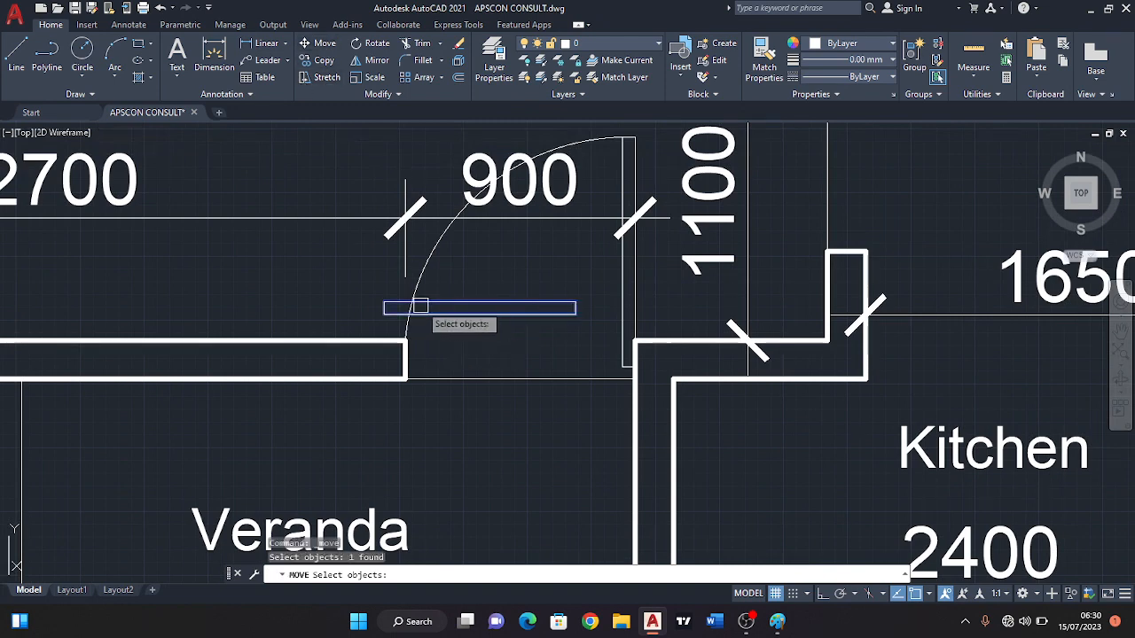
{"action": "scroll", "coordinate": [381, 291], "scroll_direction": "up", "scroll_amount": 2}
{"action": "key", "text": "Return"}
{"action": "left_click", "coordinate": [384, 305]}
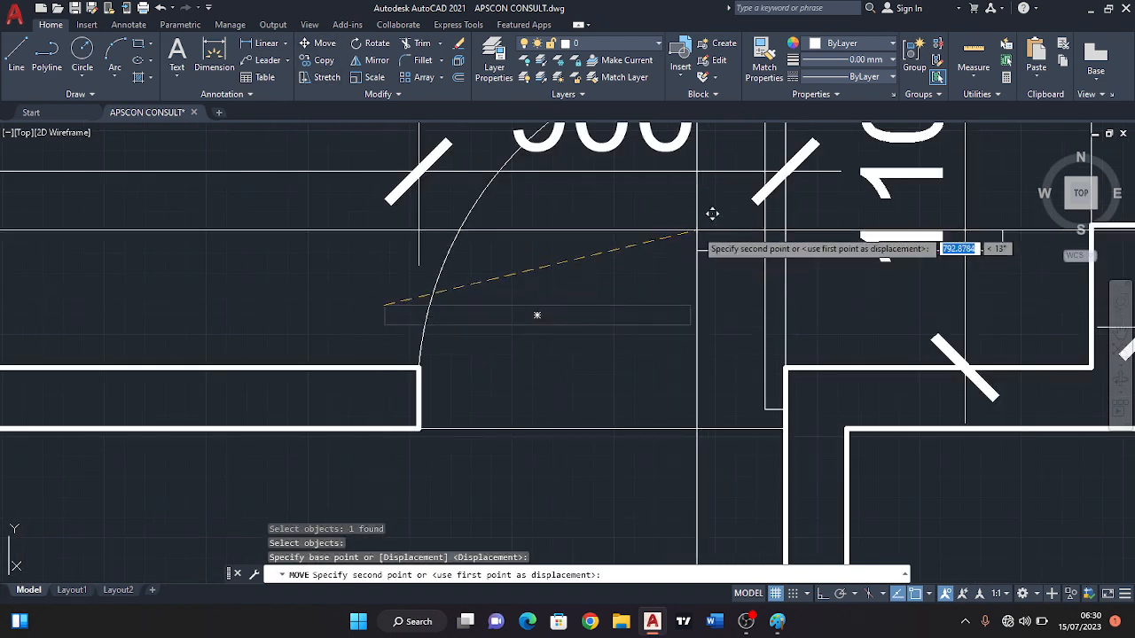
{"action": "scroll", "coordinate": [712, 214], "scroll_direction": "down", "scroll_amount": 6}
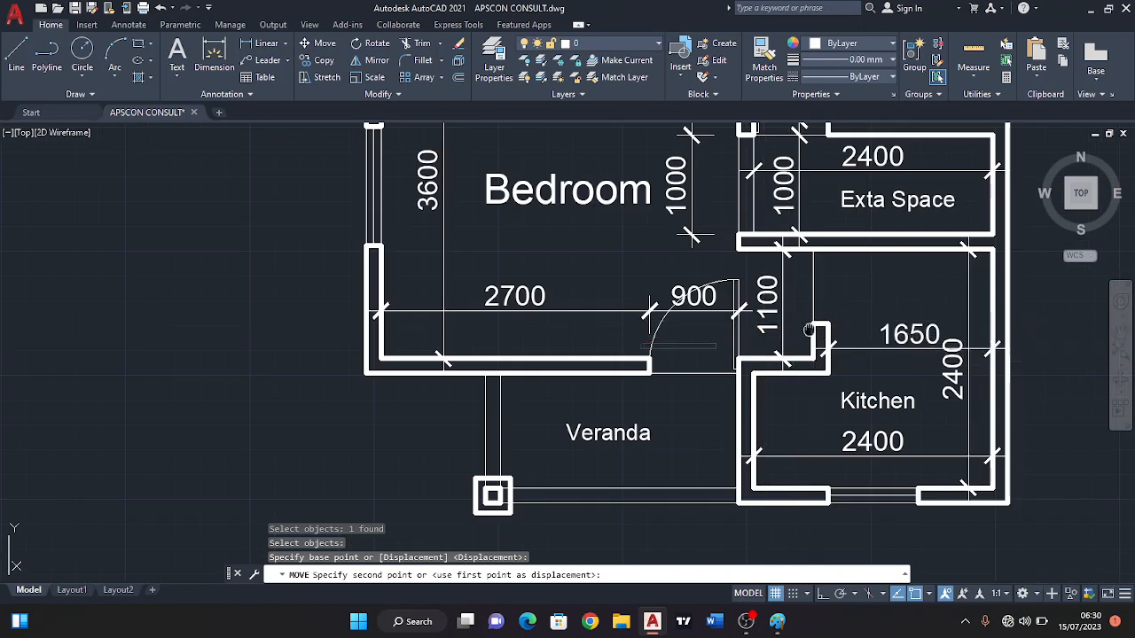
{"action": "scroll", "coordinate": [828, 306], "scroll_direction": "up", "scroll_amount": 4}
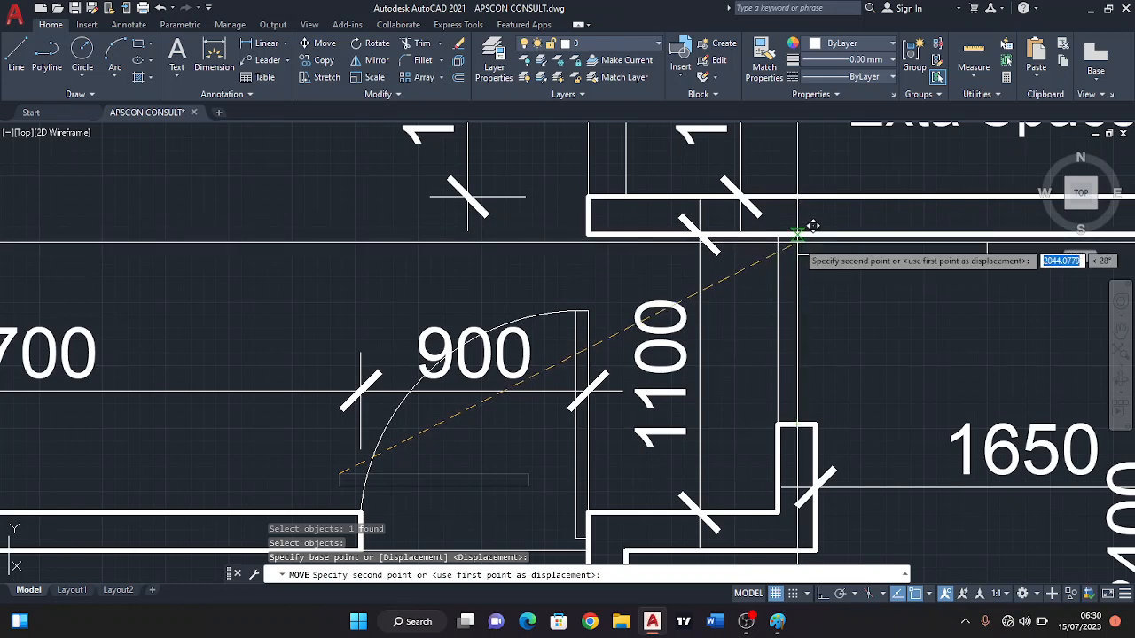
{"action": "scroll", "coordinate": [813, 226], "scroll_direction": "up", "scroll_amount": 2}
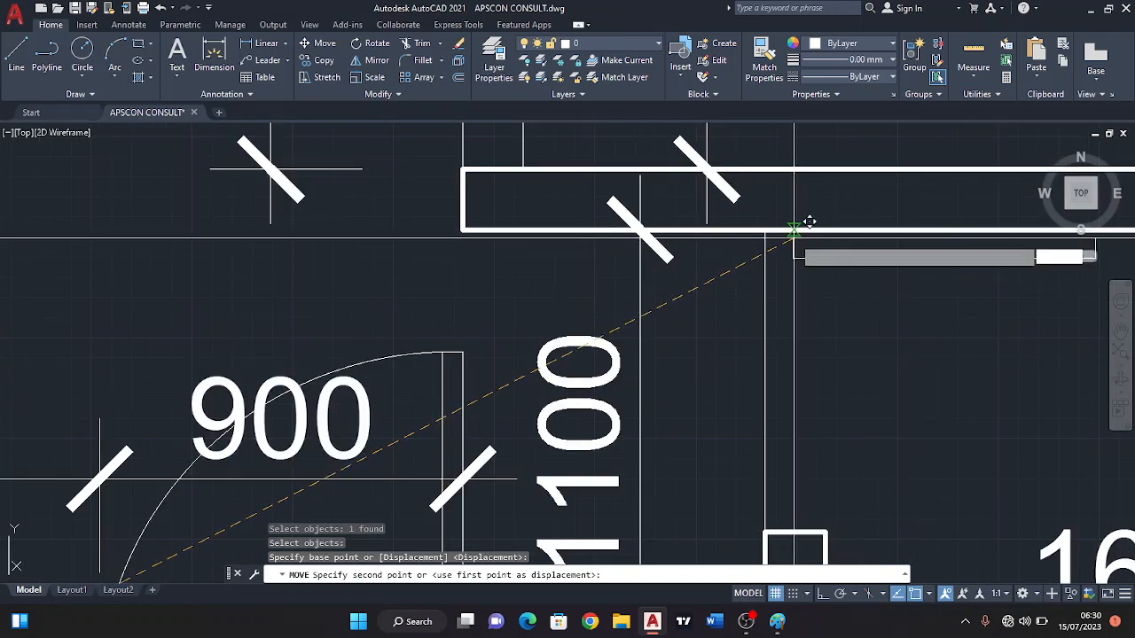
{"action": "left_click", "coordinate": [797, 230]}
{"action": "scroll", "coordinate": [781, 266], "scroll_direction": "down", "scroll_amount": 2}
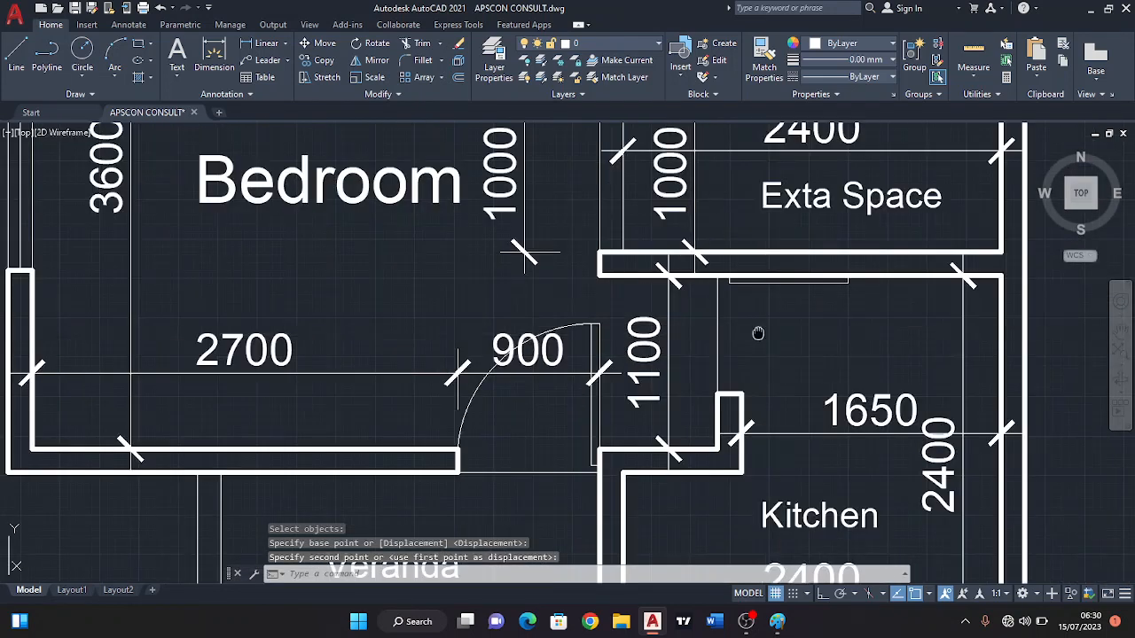
Move the Kitchen door leaf slightly straight down, leaving a narrow gap between it and the wall above.
{"action": "scroll", "coordinate": [700, 288], "scroll_direction": "up", "scroll_amount": 4}
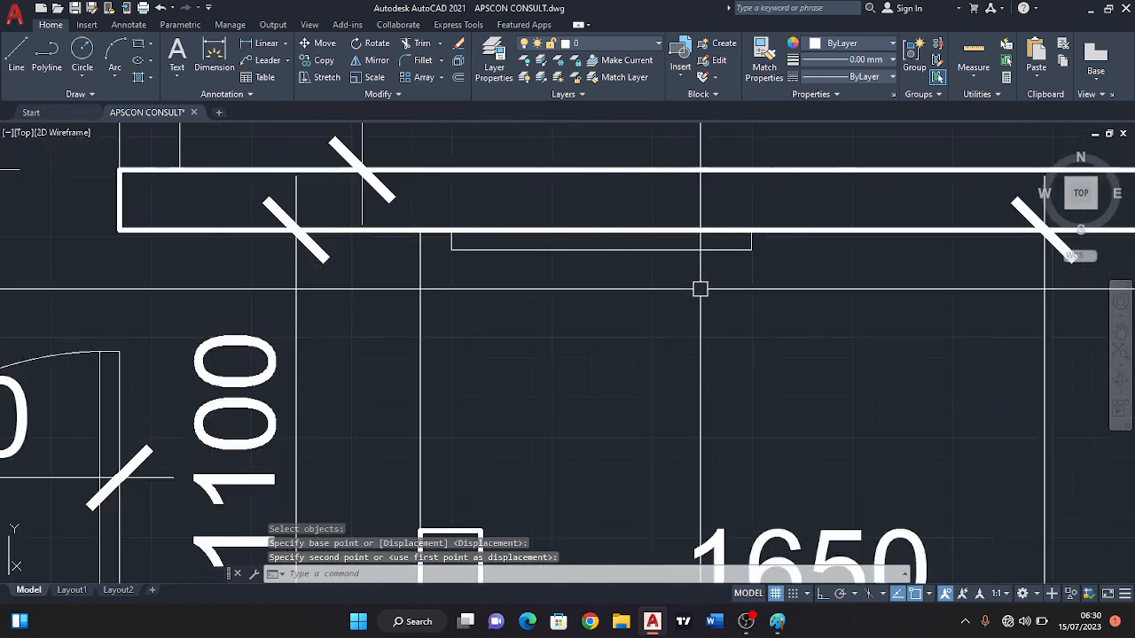
{"action": "left_click", "coordinate": [648, 249]}
{"action": "key", "text": "Escape"}
{"action": "left_click", "coordinate": [490, 257]}
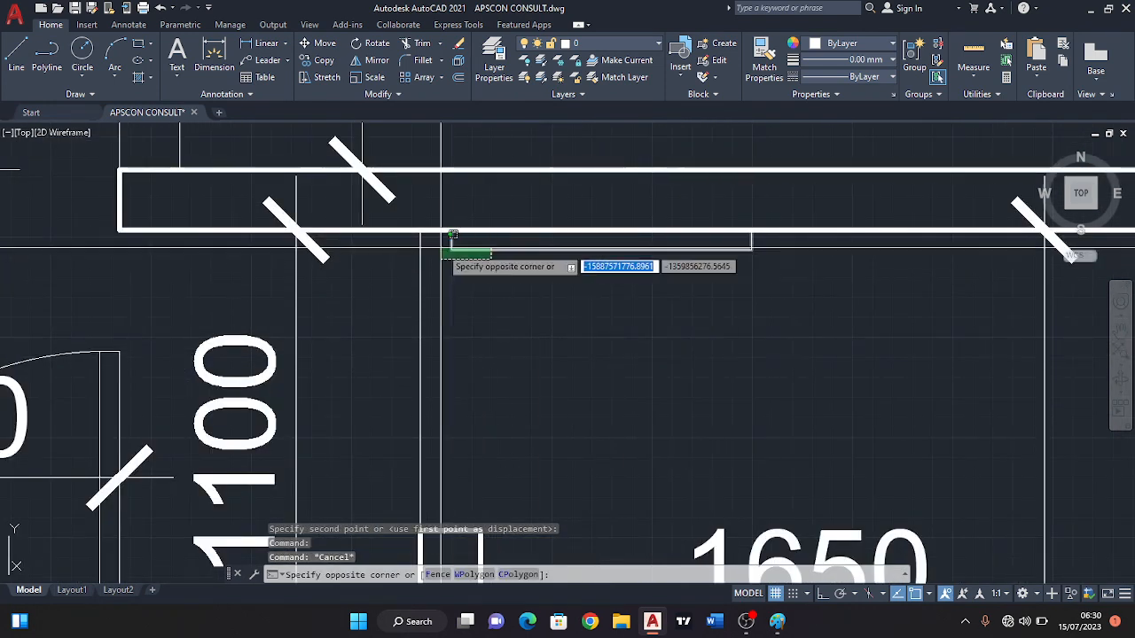
{"action": "left_click", "coordinate": [448, 247]}
{"action": "scroll", "coordinate": [452, 246], "scroll_direction": "up", "scroll_amount": 2}
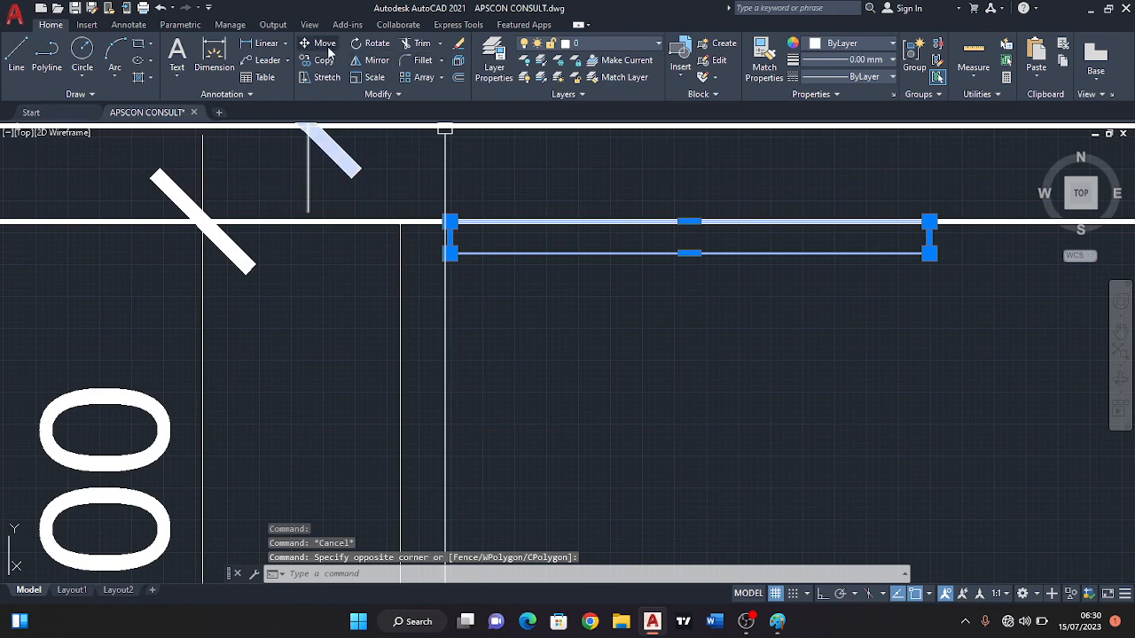
{"action": "left_click", "coordinate": [329, 49]}
{"action": "scroll", "coordinate": [442, 262], "scroll_direction": "up", "scroll_amount": 4}
{"action": "left_click", "coordinate": [460, 158]}
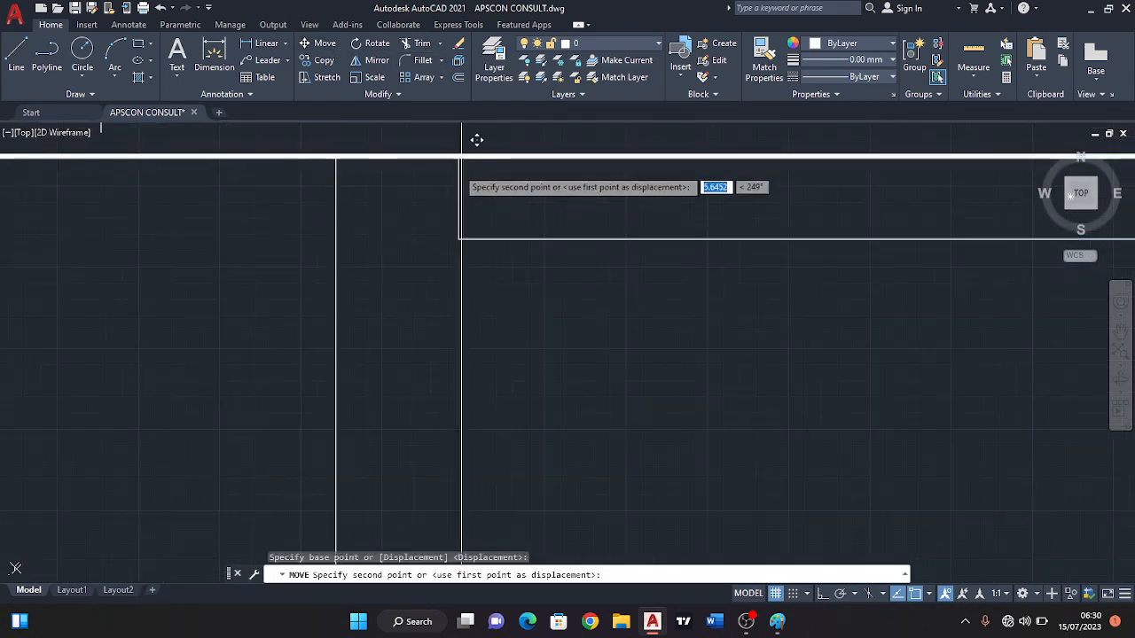
{"action": "left_click", "coordinate": [459, 176]}
{"action": "scroll", "coordinate": [474, 195], "scroll_direction": "up", "scroll_amount": 3}
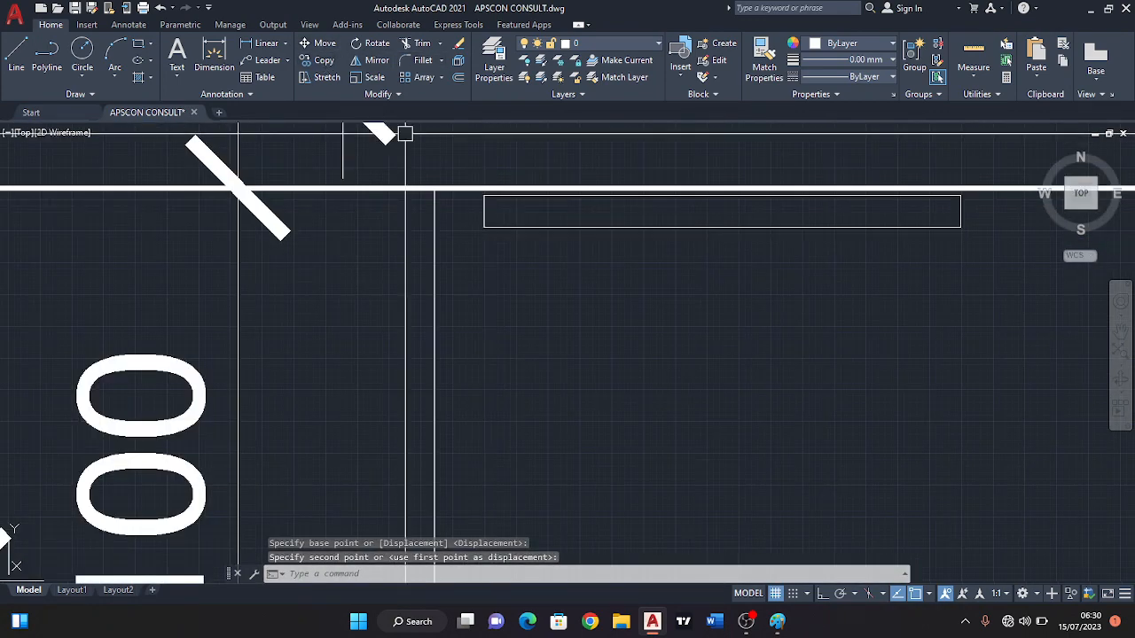
Draw a three-point swing arc for the Kitchen door, from the top of the short wall stub to the leaf's lower right corner.
{"action": "scroll", "coordinate": [489, 190], "scroll_direction": "down", "scroll_amount": 4}
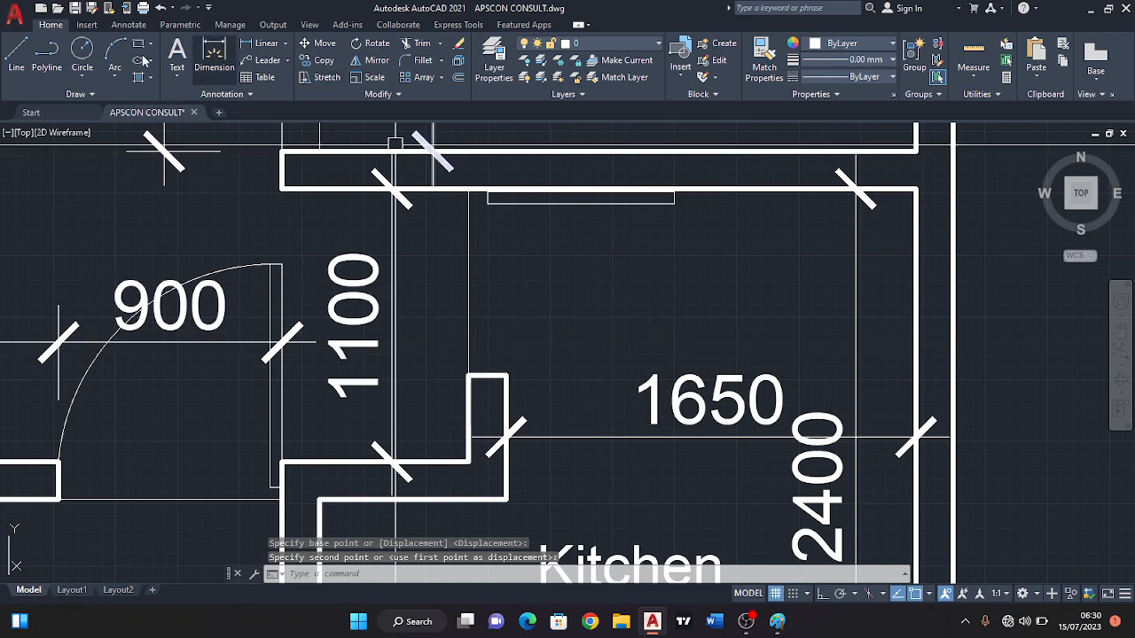
{"action": "left_click", "coordinate": [113, 55]}
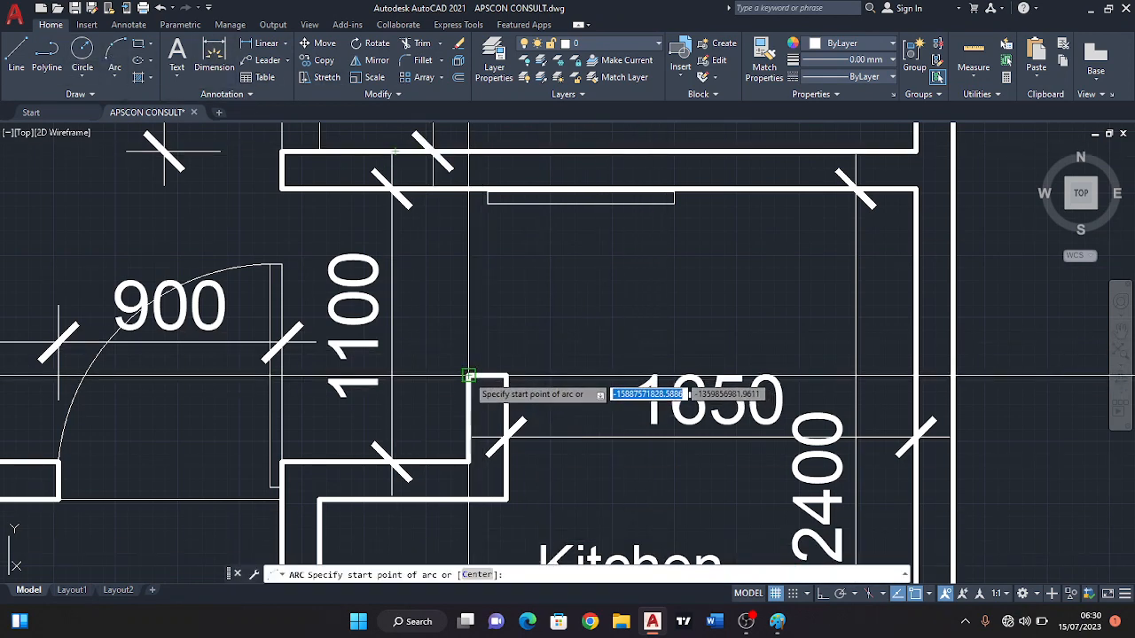
{"action": "left_click", "coordinate": [506, 376]}
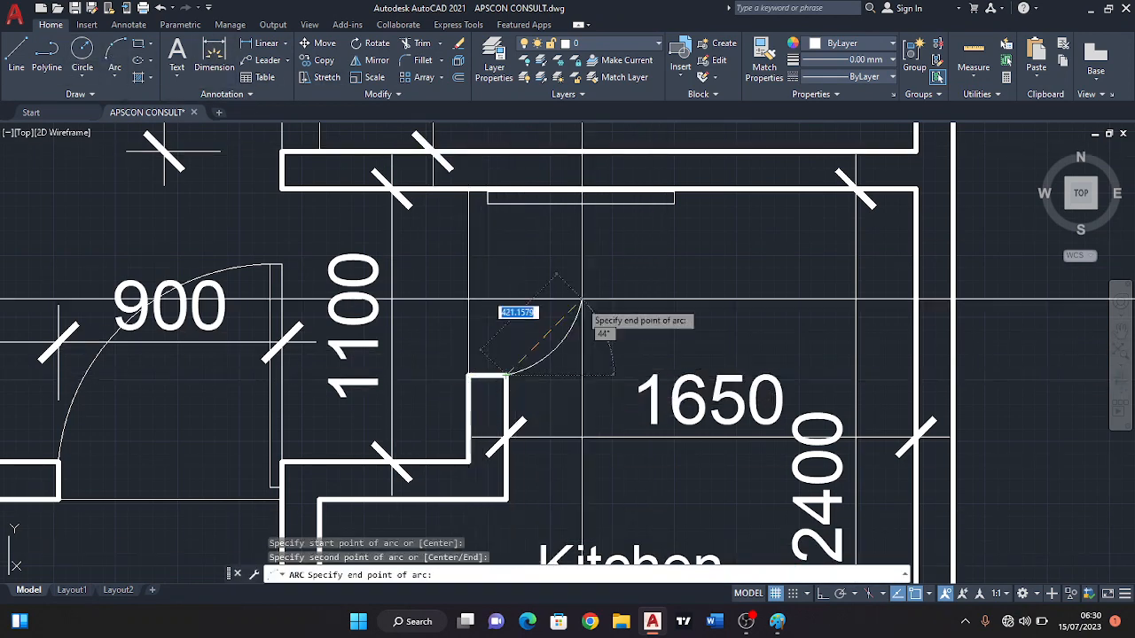
{"action": "left_click", "coordinate": [673, 204]}
Draw a vertical line in the Veranda from the inner front edge line up to the Bedroom wall, just right of the column.
{"action": "scroll", "coordinate": [620, 346], "scroll_direction": "down", "scroll_amount": 6}
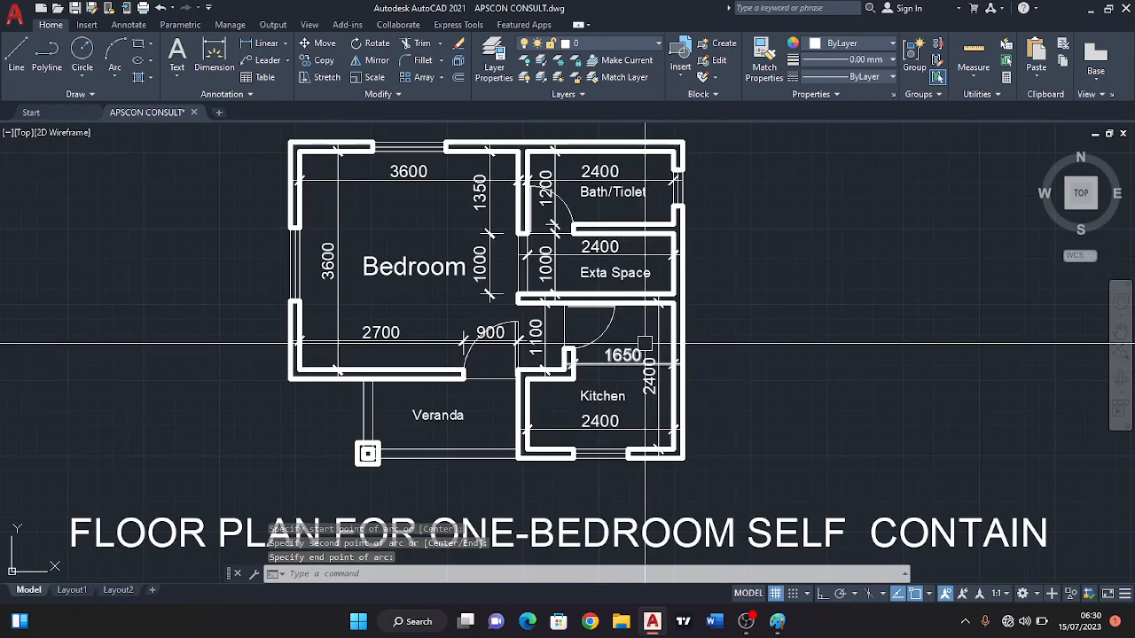
{"action": "middle_click_drag", "start_coordinate": [480, 439], "coordinate": [530, 476]}
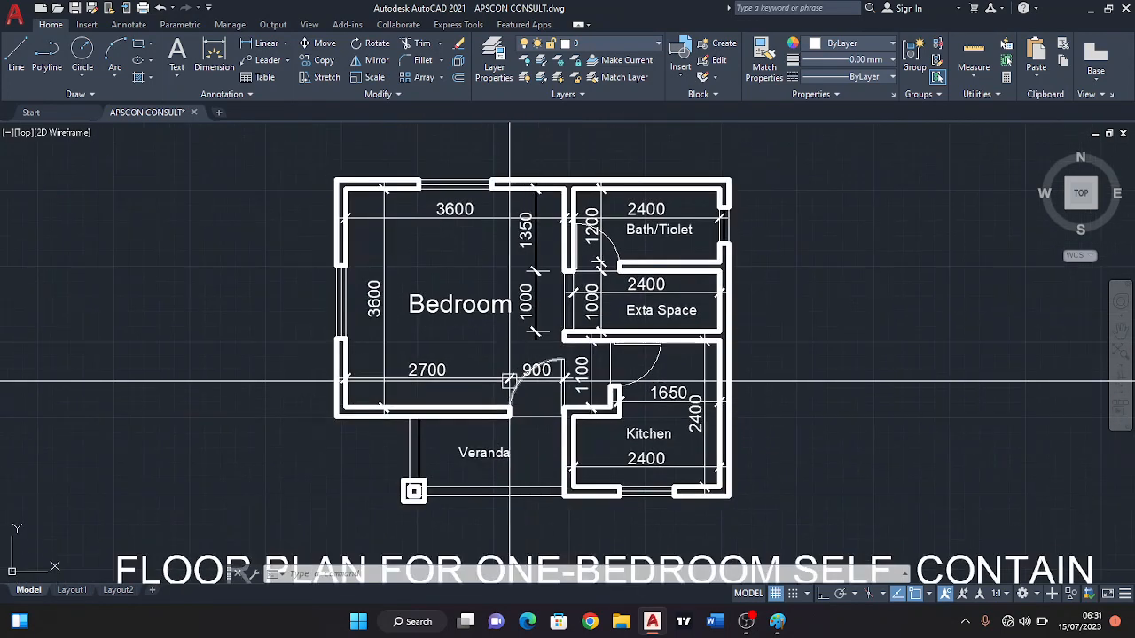
{"action": "middle_click_drag", "start_coordinate": [517, 254], "coordinate": [516, 262]}
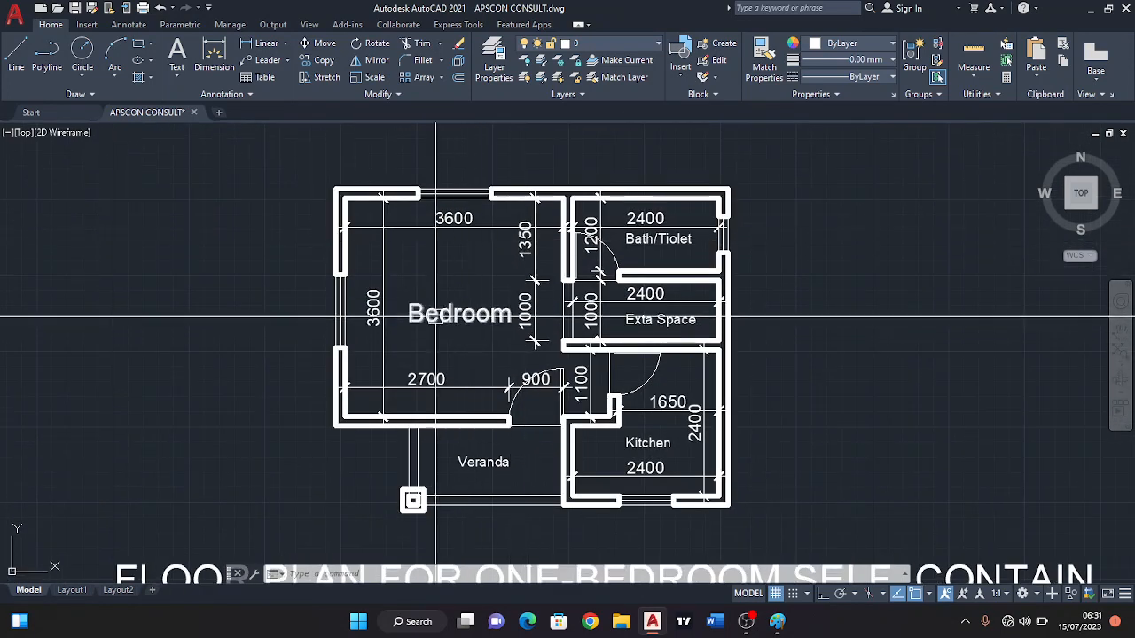
{"action": "middle_click_drag", "start_coordinate": [521, 430], "coordinate": [506, 349]}
{"action": "scroll", "coordinate": [518, 438], "scroll_direction": "up", "scroll_amount": 4}
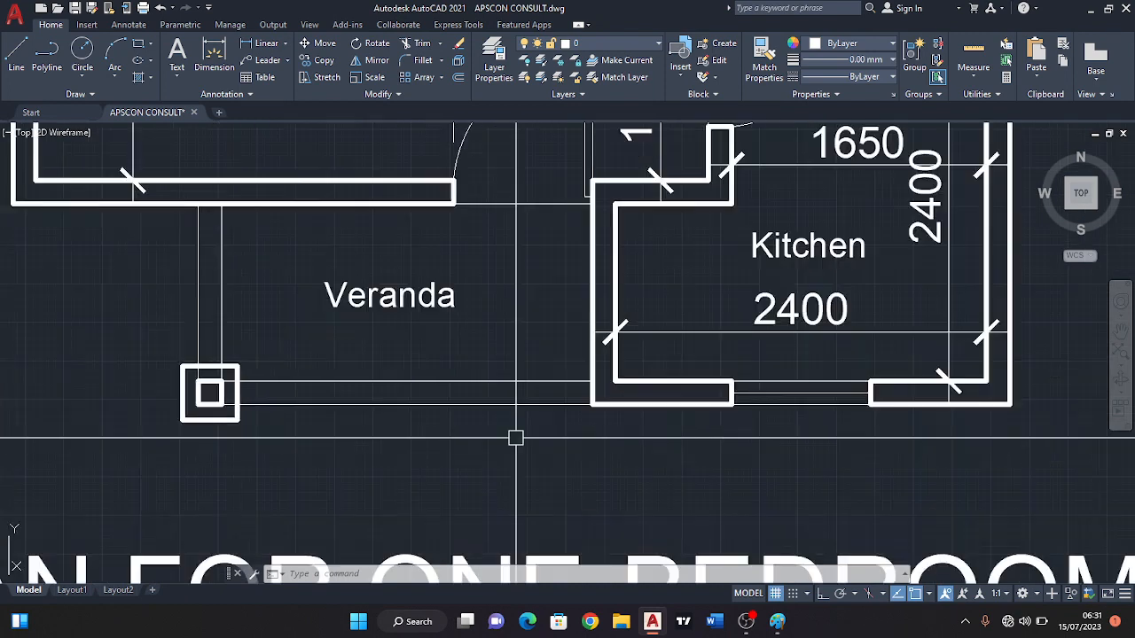
{"action": "left_click", "coordinate": [17, 69]}
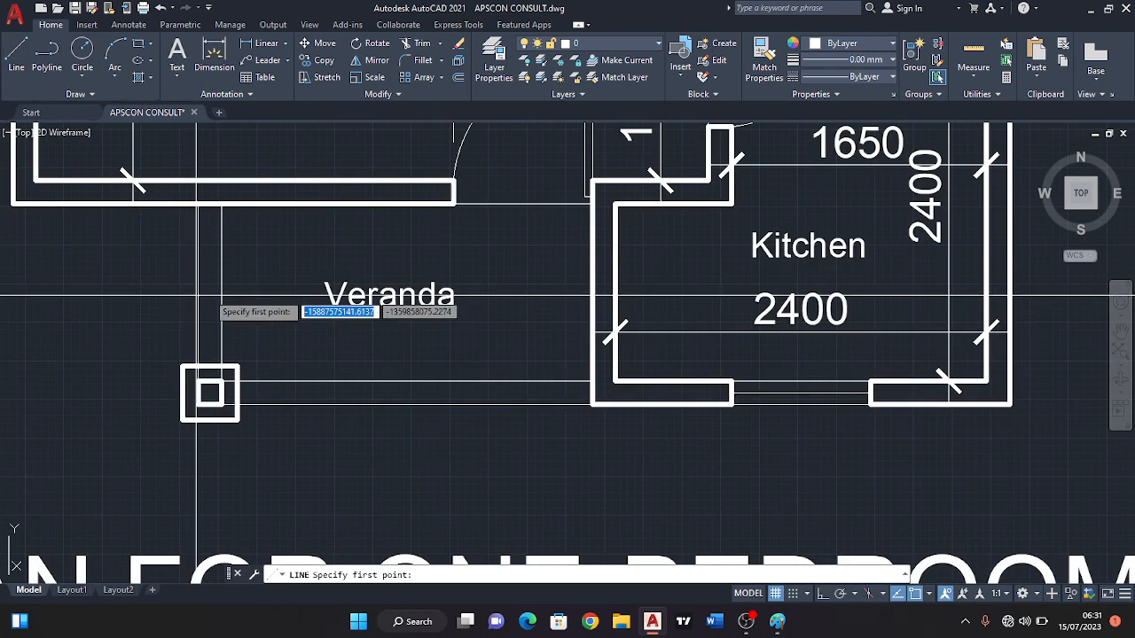
{"action": "left_click", "coordinate": [257, 381]}
{"action": "left_click", "coordinate": [256, 205]}
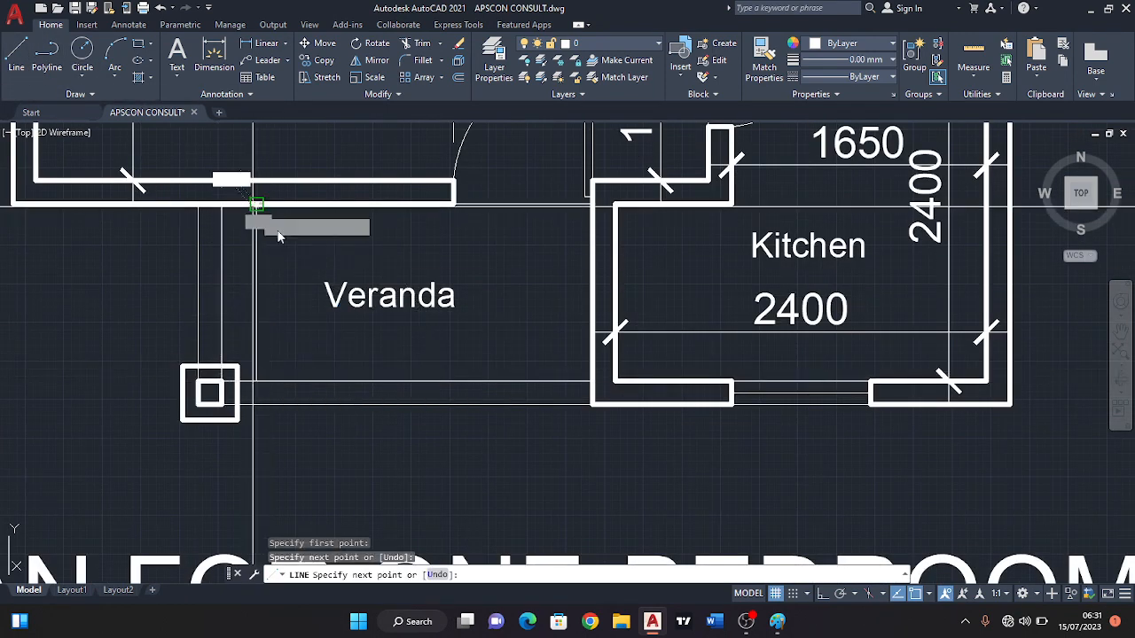
{"action": "key", "text": "Escape"}
{"action": "key", "text": "Escape"}
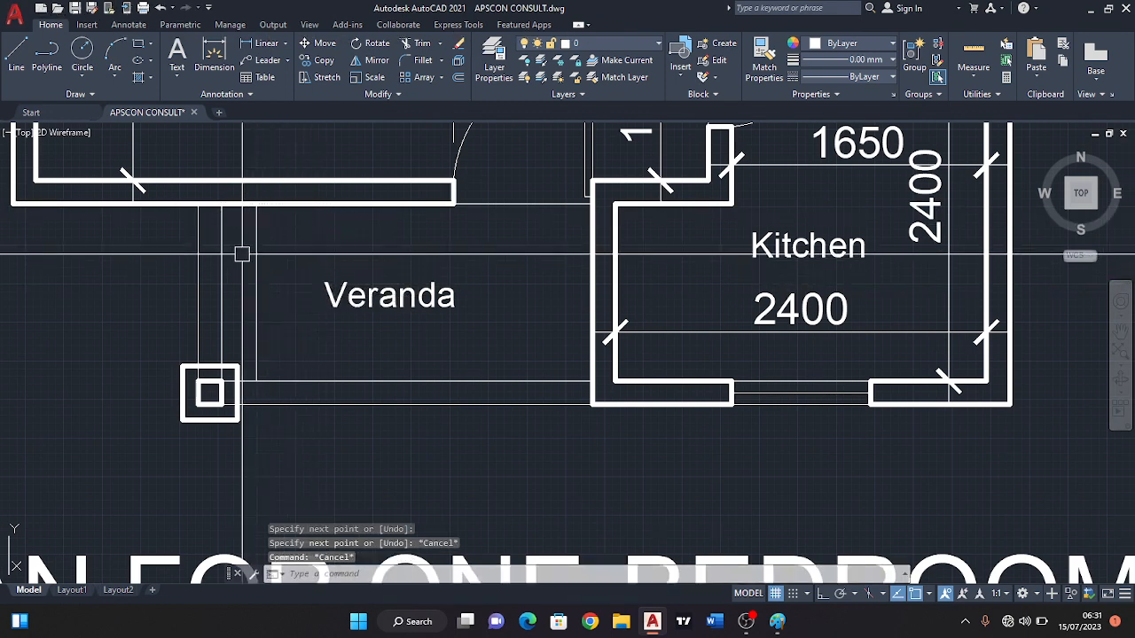
Erase the vertical line just right of the Veranda column and add a vertical linear dimension of the Veranda's depth there.
{"action": "left_click", "coordinate": [256, 257]}
{"action": "left_click", "coordinate": [456, 45]}
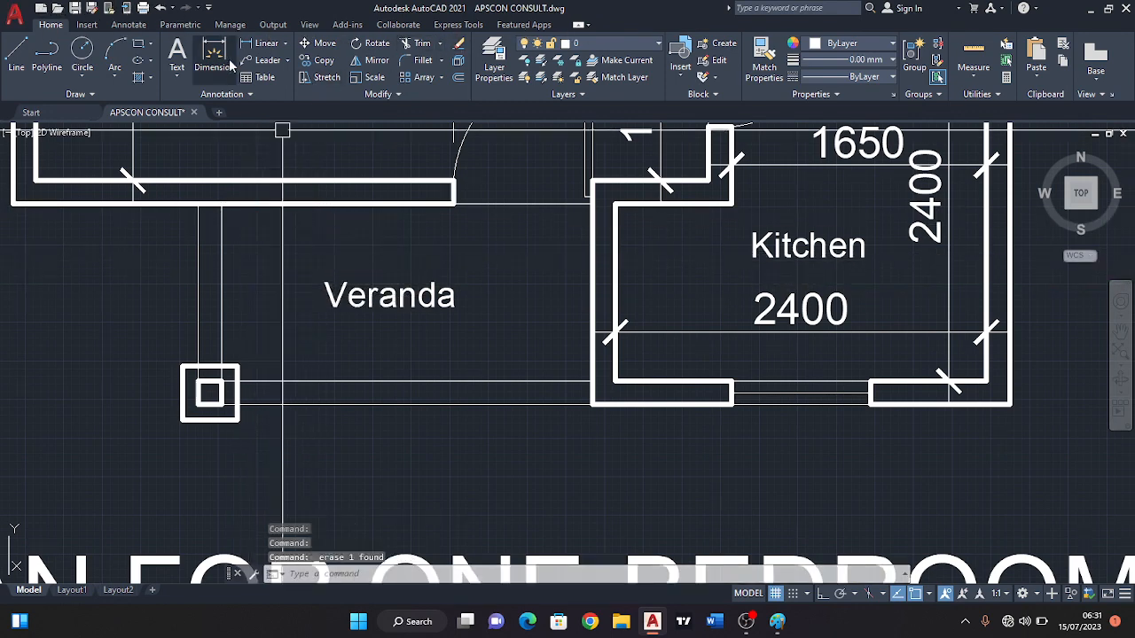
{"action": "left_click", "coordinate": [277, 47]}
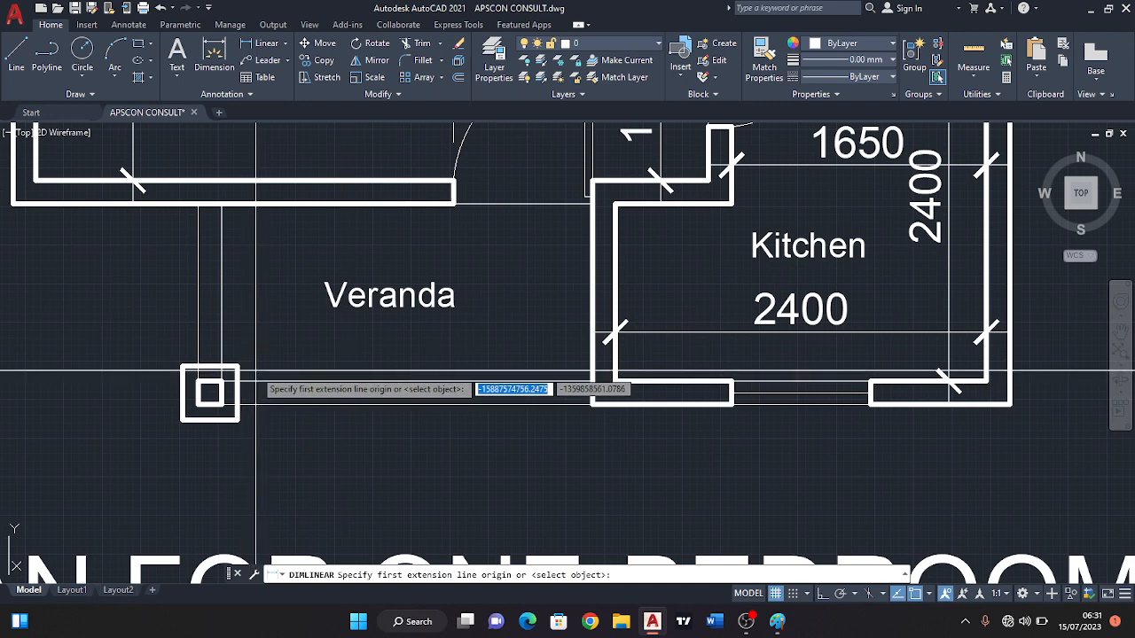
{"action": "left_click", "coordinate": [257, 383]}
{"action": "left_click", "coordinate": [257, 203]}
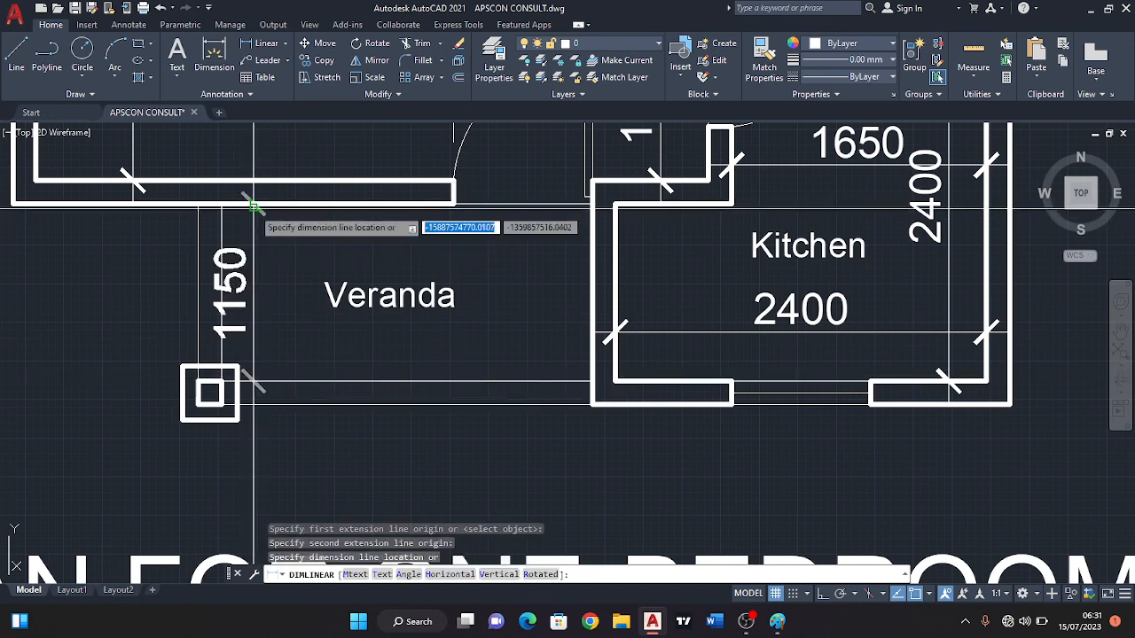
{"action": "left_click", "coordinate": [304, 258]}
Add a horizontal linear dimension across the Veranda from its inner side line to the Kitchen wall, placed below the Veranda label.
{"action": "key", "text": "Return"}
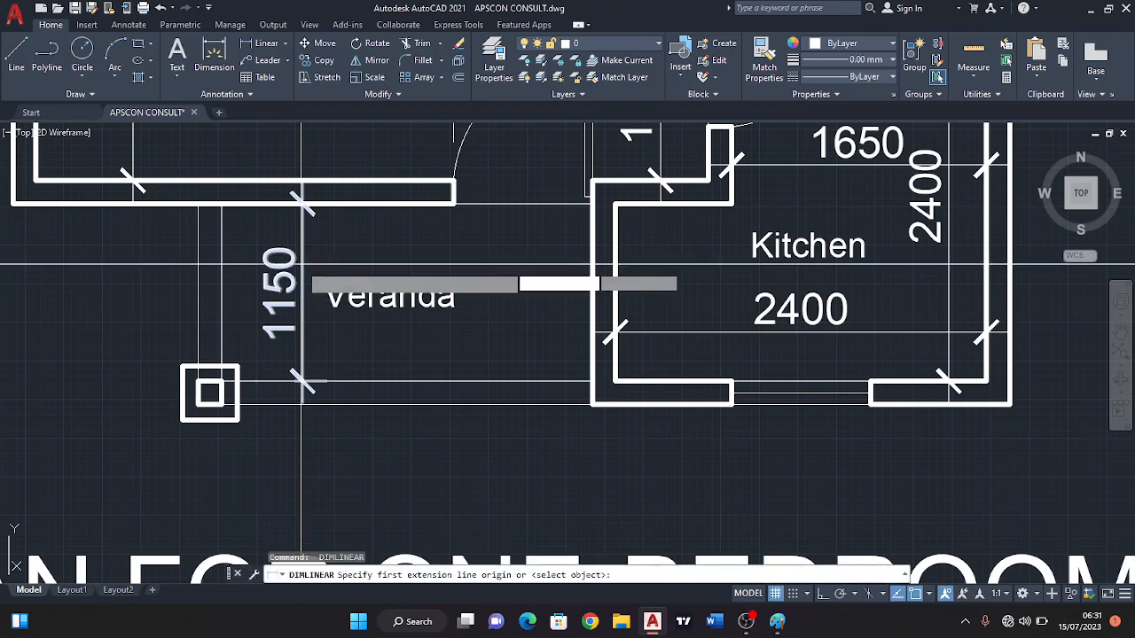
{"action": "left_click", "coordinate": [215, 204]}
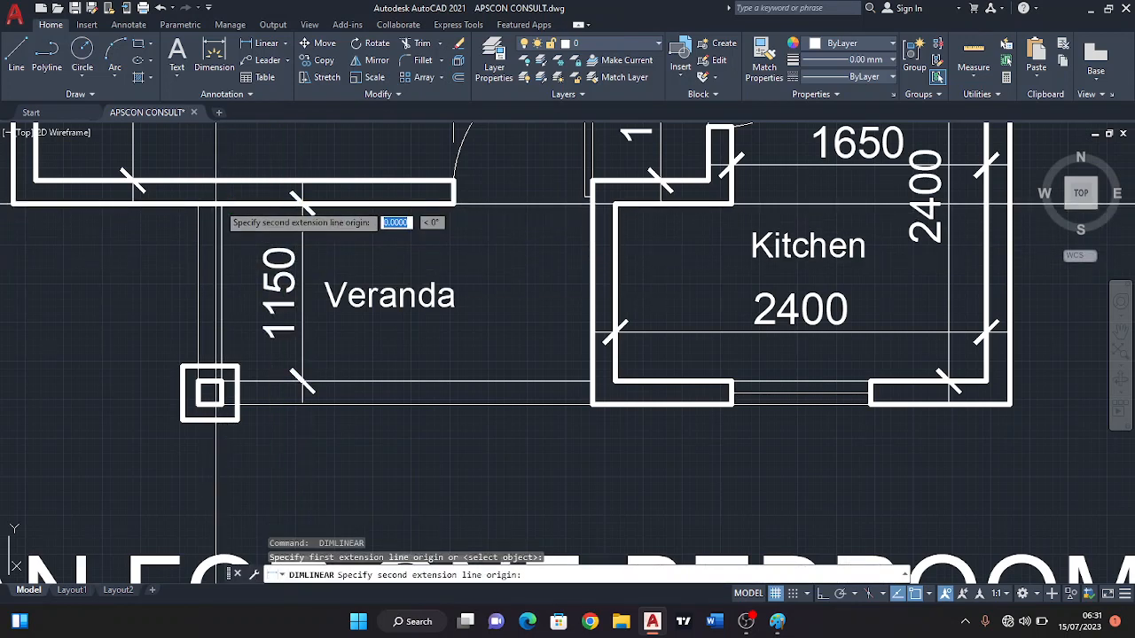
{"action": "left_click", "coordinate": [592, 203]}
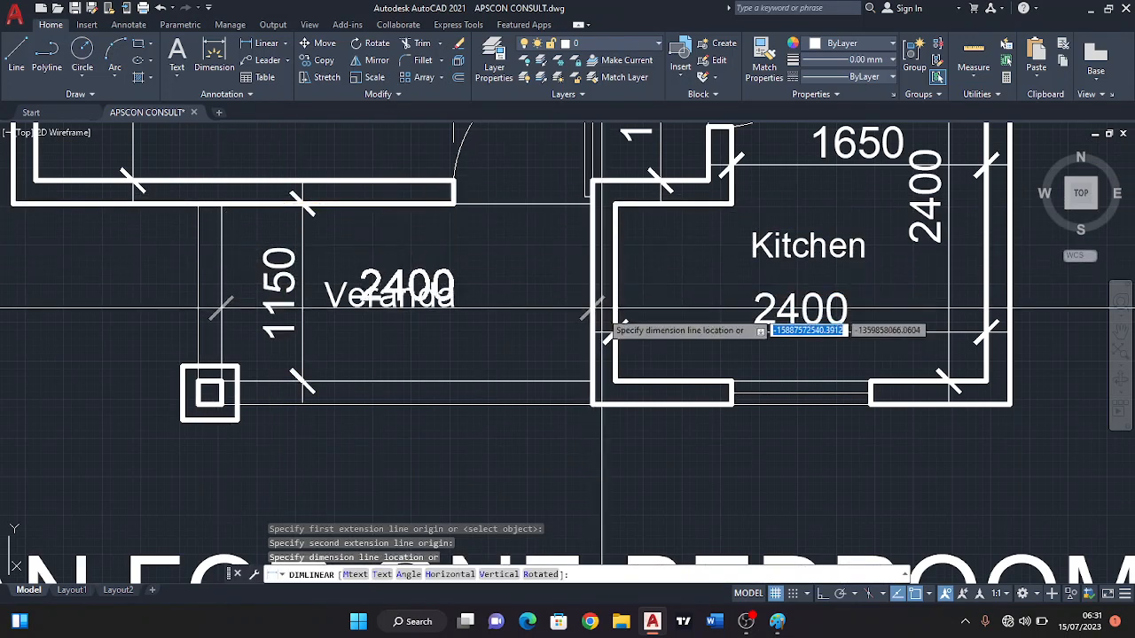
{"action": "left_click", "coordinate": [600, 356]}
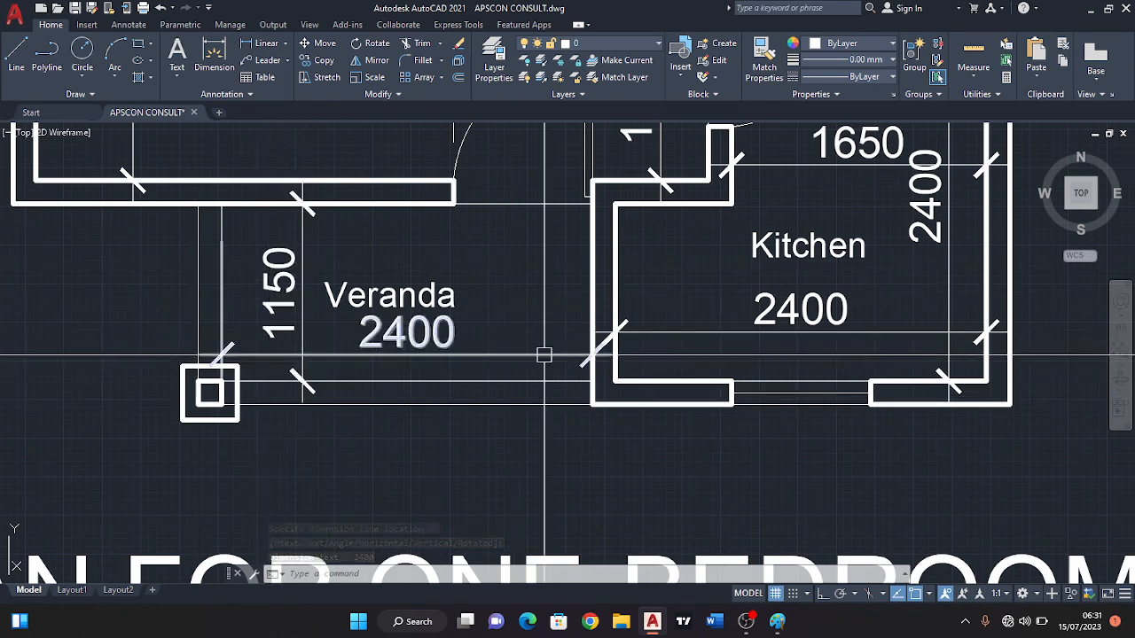
Dimension the Bedroom's upper outer wall from its outer corner to the near edge of the window, placing the dimension above the plan.
{"action": "scroll", "coordinate": [359, 400], "scroll_direction": "down", "scroll_amount": 4}
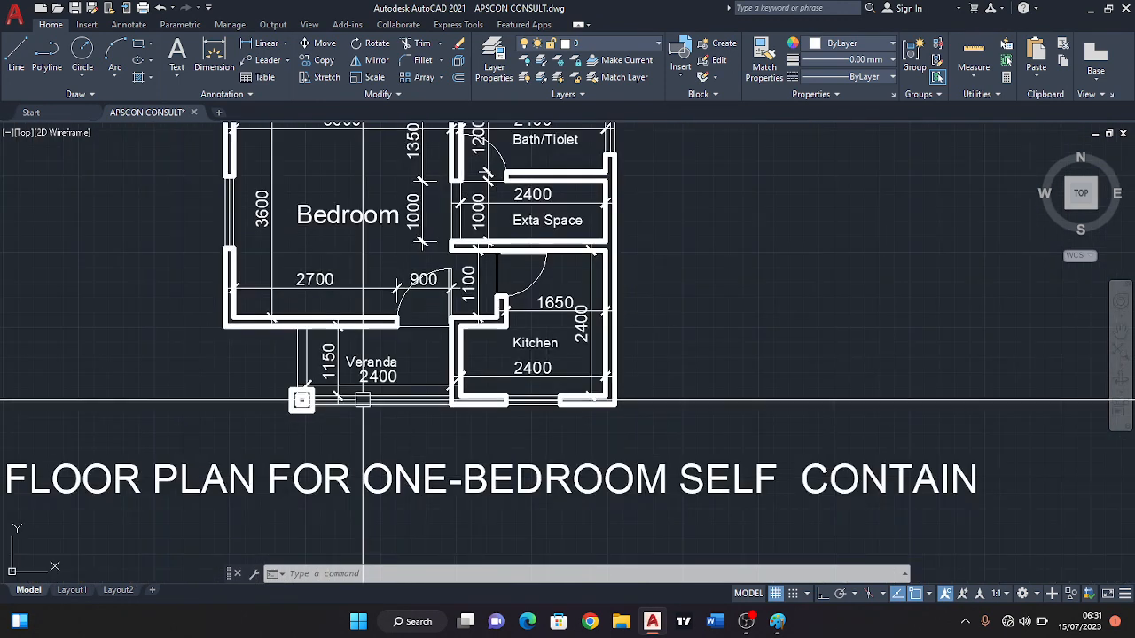
{"action": "scroll", "coordinate": [365, 359], "scroll_direction": "down", "scroll_amount": 3}
{"action": "scroll", "coordinate": [365, 375], "scroll_direction": "up", "scroll_amount": 3}
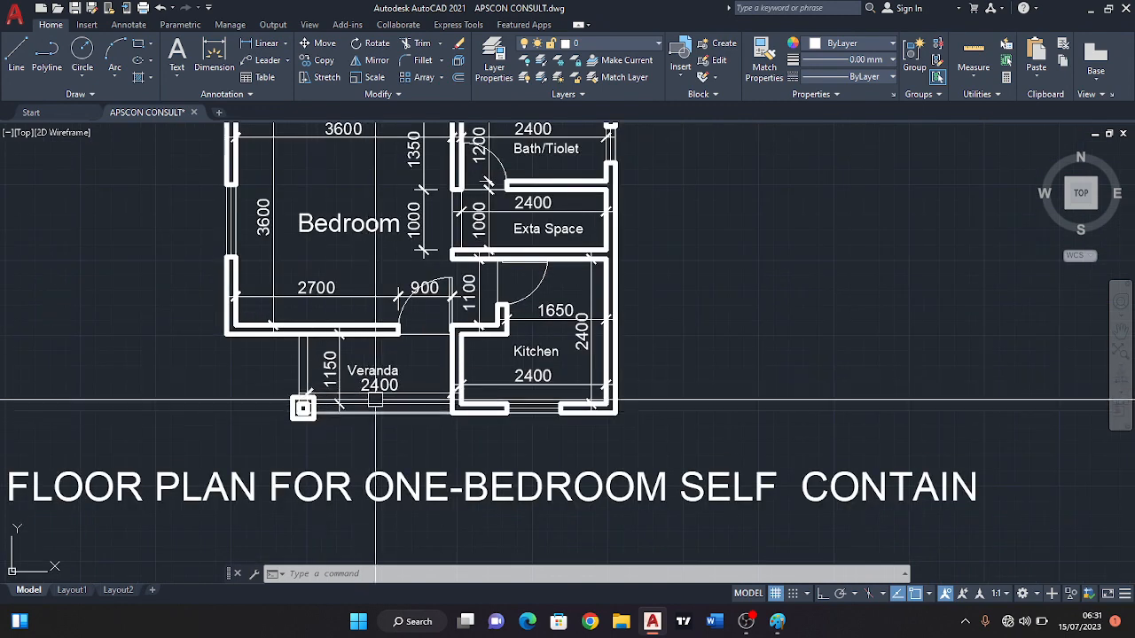
{"action": "scroll", "coordinate": [487, 376], "scroll_direction": "down", "scroll_amount": 2}
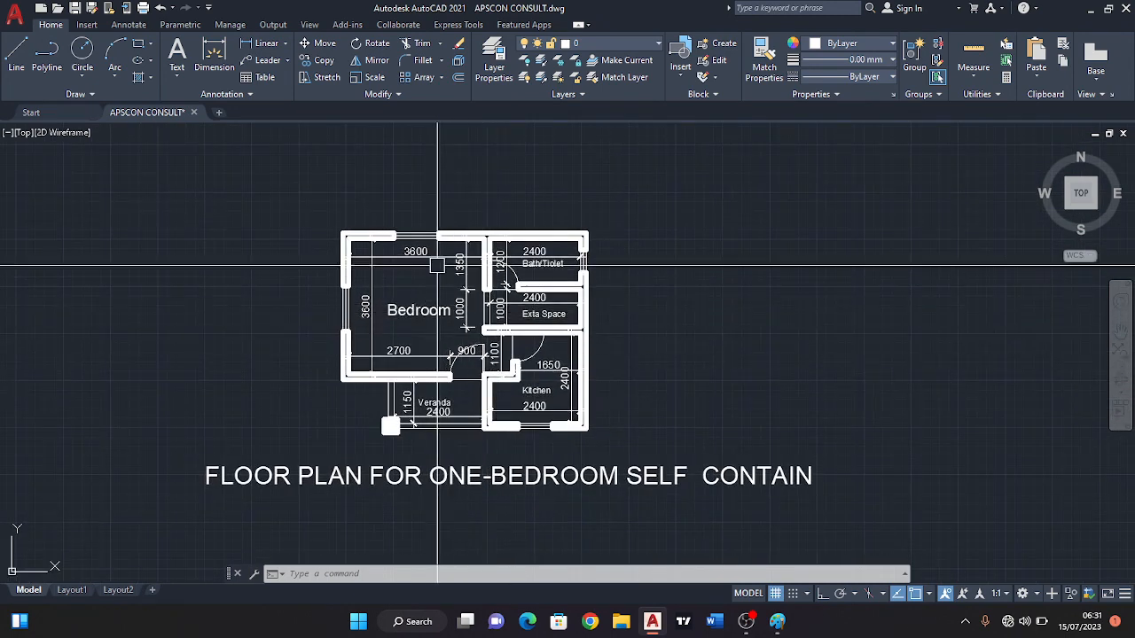
{"action": "key", "text": "Return"}
{"action": "middle_click_drag", "start_coordinate": [440, 239], "coordinate": [448, 273]}
{"action": "scroll", "coordinate": [359, 241], "scroll_direction": "up", "scroll_amount": 5}
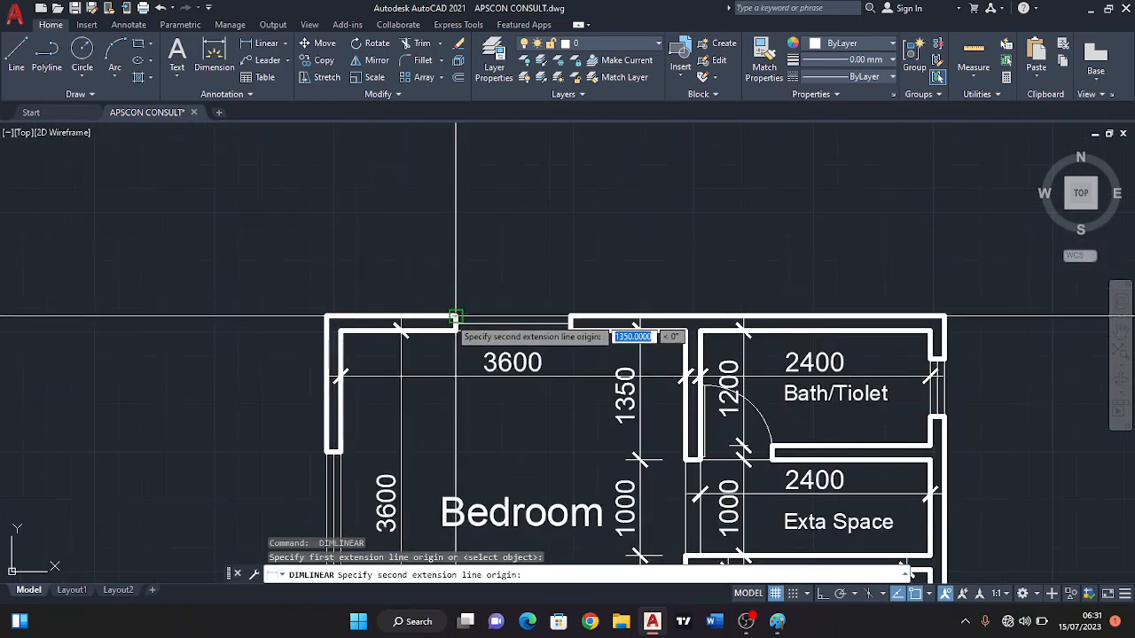
{"action": "left_click", "coordinate": [455, 317]}
{"action": "left_click", "coordinate": [441, 284]}
Dimension the width of the Bedroom's upper window opening, in line with the adjacent wall dimension above the plan.
{"action": "key", "text": "Return"}
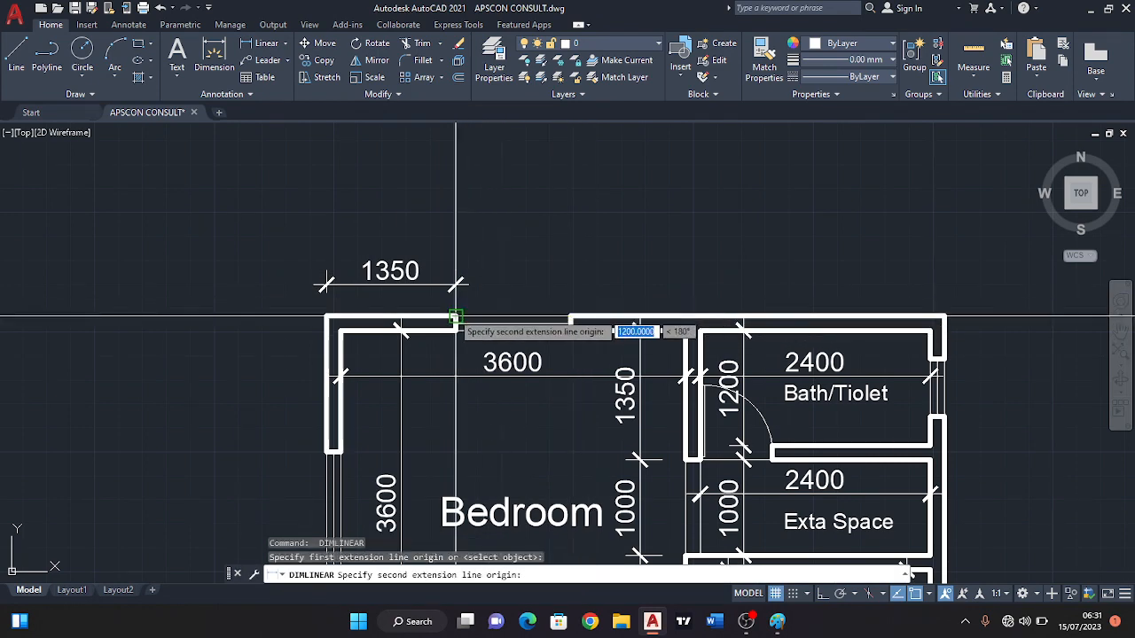
{"action": "scroll", "coordinate": [456, 316], "scroll_direction": "up", "scroll_amount": 4}
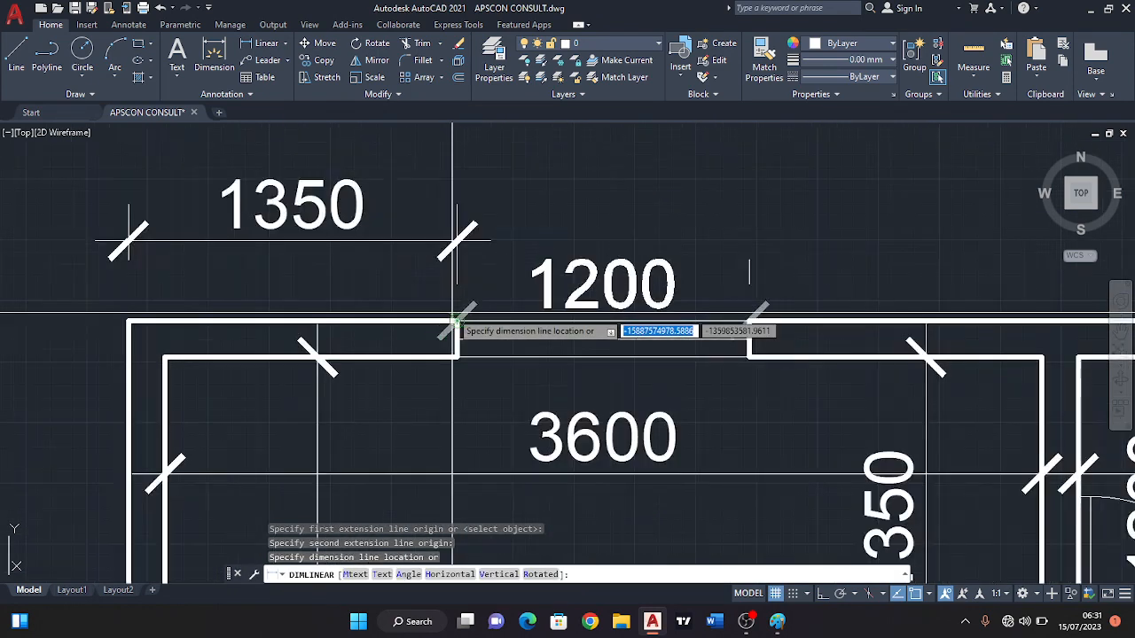
{"action": "left_click", "coordinate": [490, 239]}
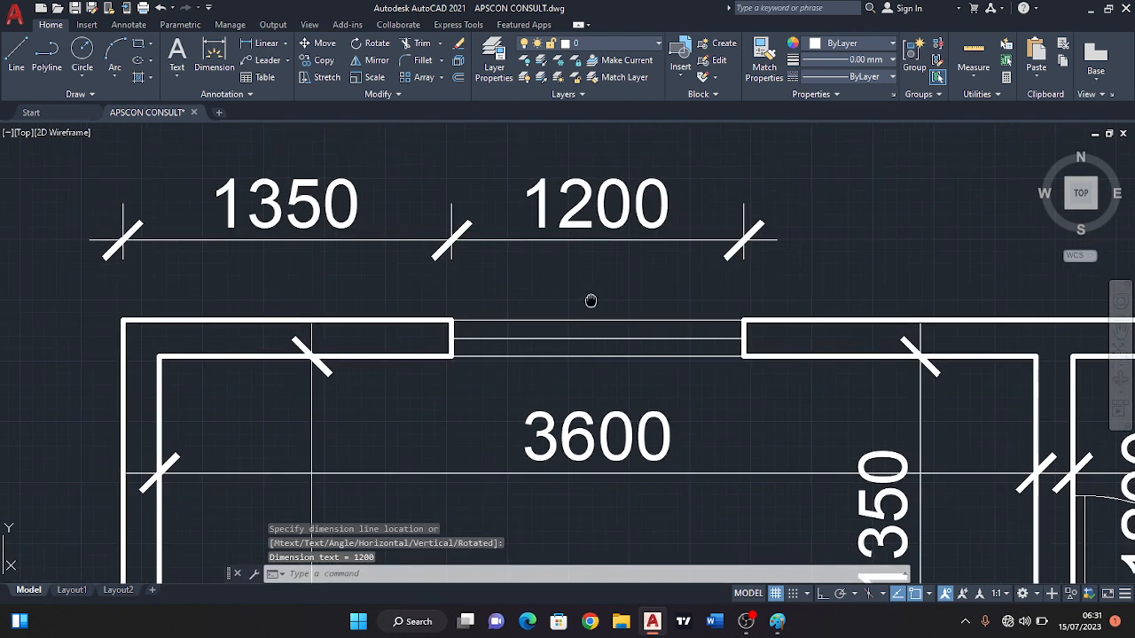
Dimension the upper outer wall from the Bath/Toilet's outer corner to the Bedroom window, in line with the other dimensions above the plan.
{"action": "scroll", "coordinate": [452, 299], "scroll_direction": "down", "scroll_amount": 3}
{"action": "key", "text": "Return"}
{"action": "middle_click_drag", "start_coordinate": [619, 299], "coordinate": [465, 272]}
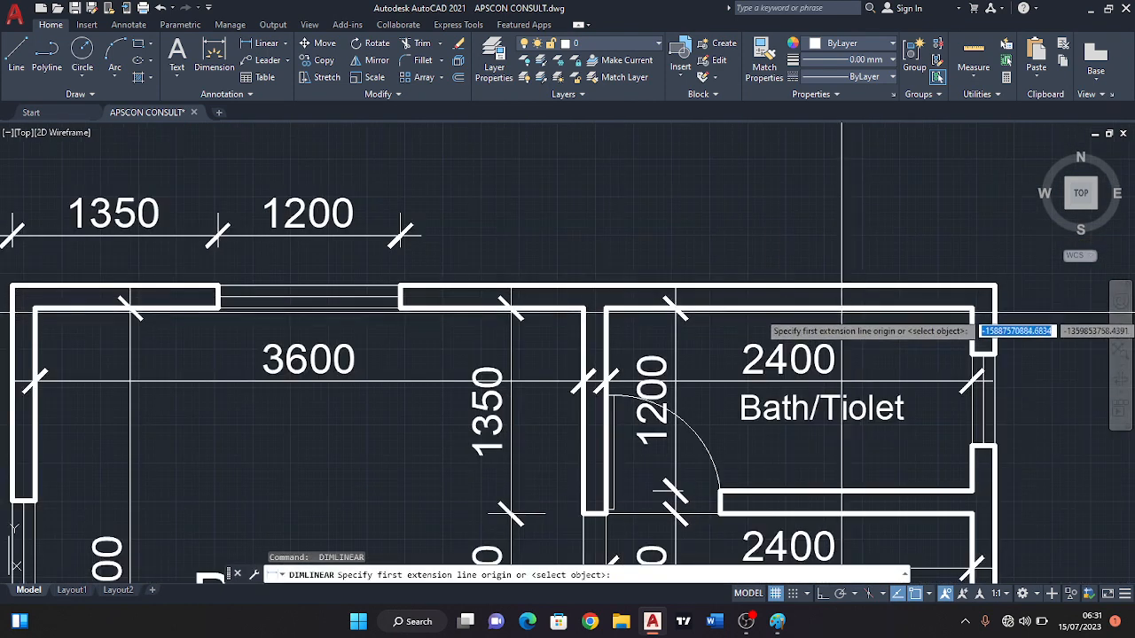
{"action": "left_click", "coordinate": [995, 287]}
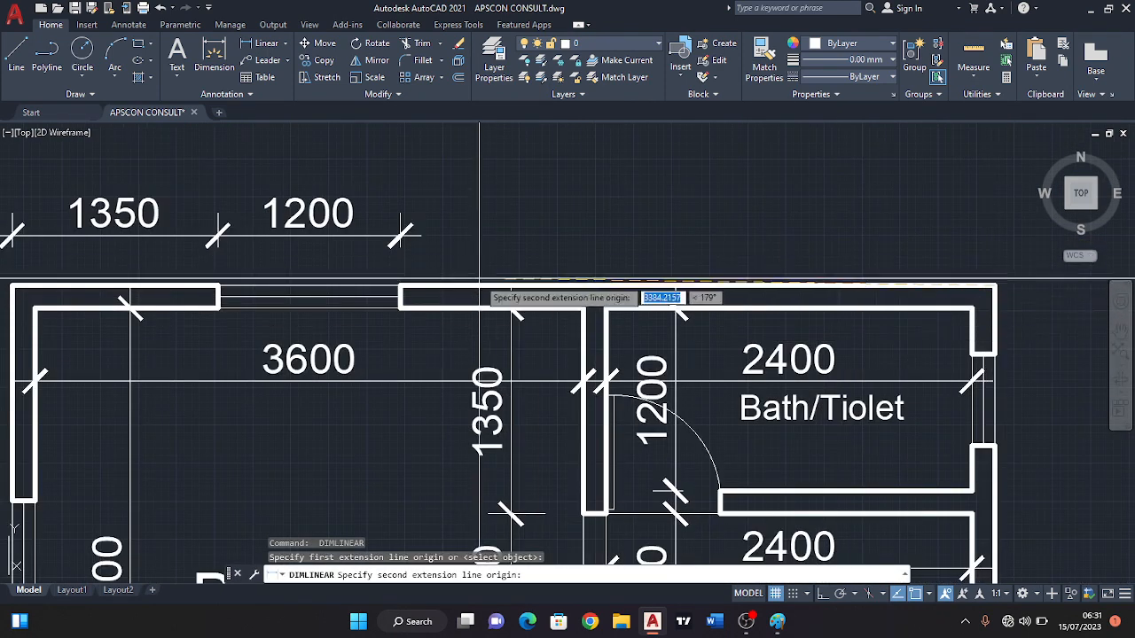
{"action": "left_click", "coordinate": [409, 285]}
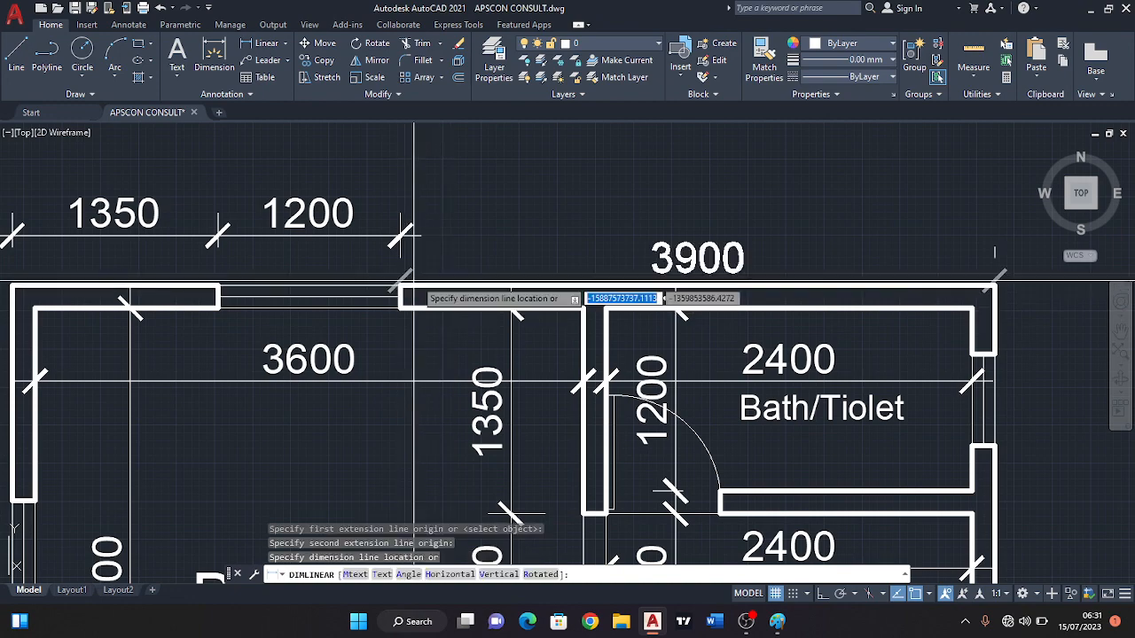
{"action": "left_click", "coordinate": [431, 238]}
Add an overall horizontal dimension across the full width of the plan, placed above the row of wall and window dimensions.
{"action": "scroll", "coordinate": [431, 237], "scroll_direction": "down", "scroll_amount": 4}
{"action": "middle_click_drag", "start_coordinate": [516, 326], "coordinate": [529, 270]}
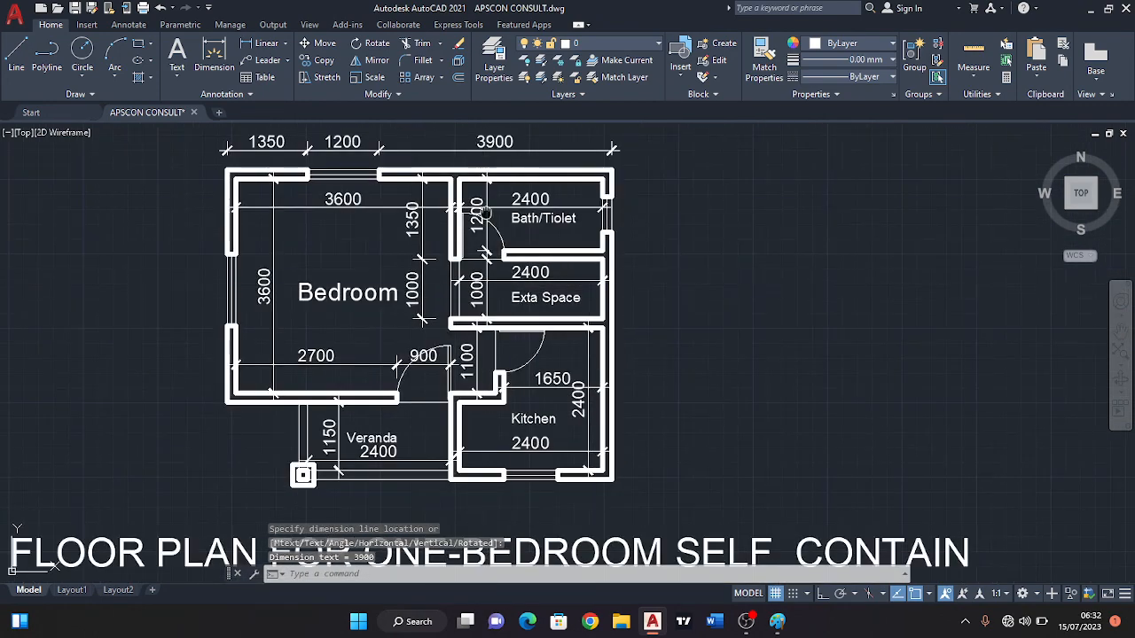
{"action": "middle_click_drag", "start_coordinate": [485, 205], "coordinate": [582, 288]}
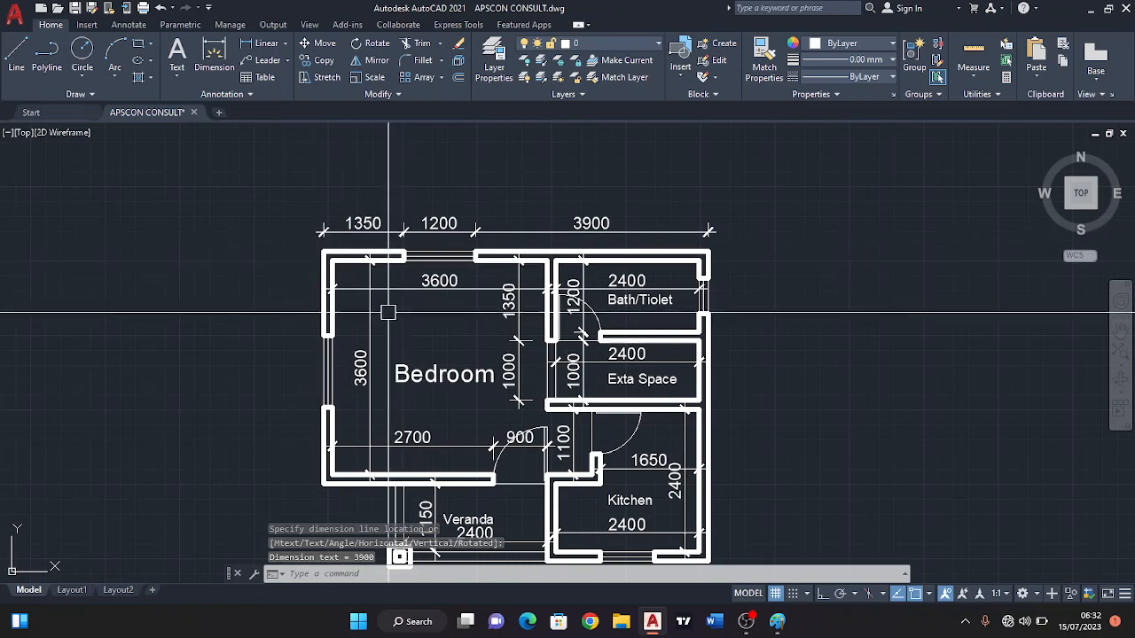
{"action": "scroll", "coordinate": [387, 312], "scroll_direction": "down", "scroll_amount": 4}
{"action": "scroll", "coordinate": [384, 290], "scroll_direction": "up", "scroll_amount": 4}
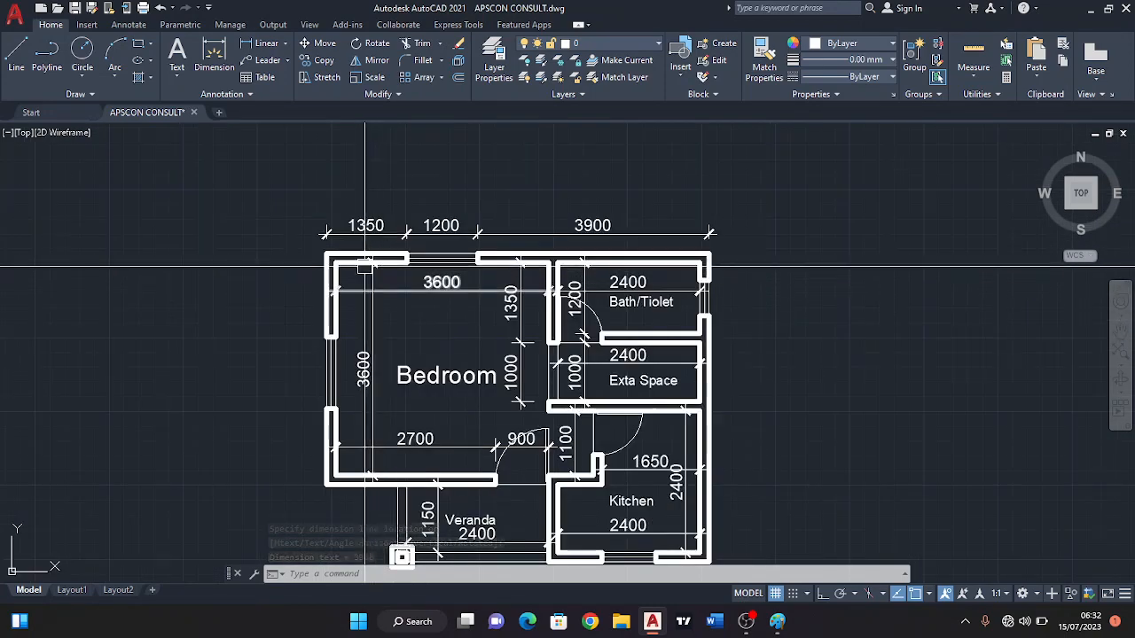
{"action": "scroll", "coordinate": [359, 262], "scroll_direction": "up", "scroll_amount": 4}
{"action": "key", "text": "Return"}
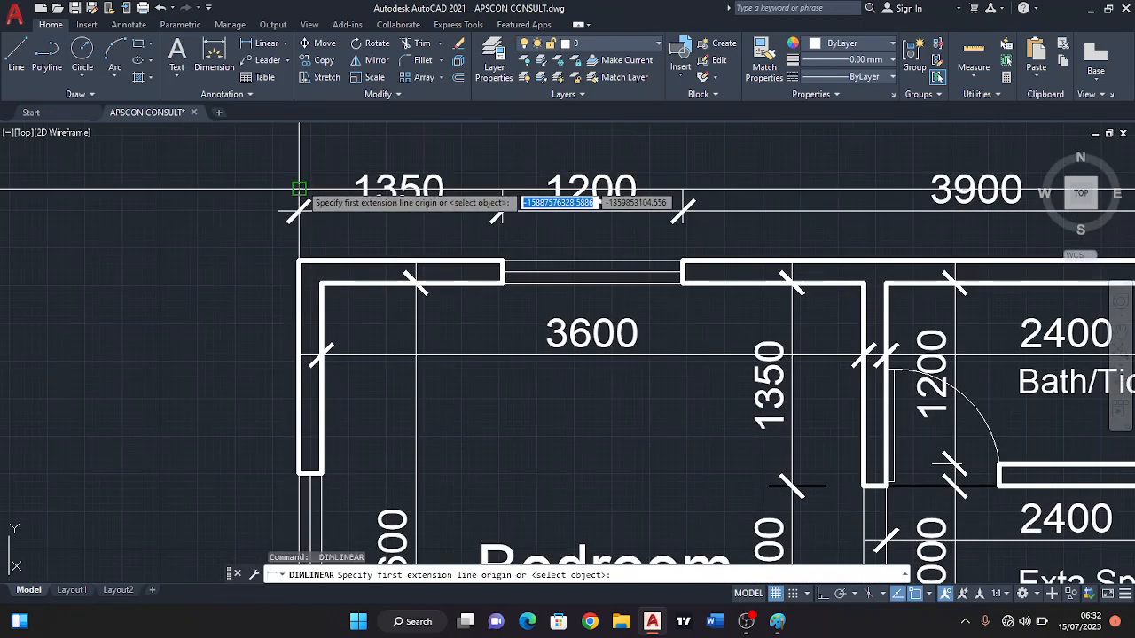
{"action": "scroll", "coordinate": [302, 205], "scroll_direction": "down", "scroll_amount": 6}
{"action": "scroll", "coordinate": [568, 209], "scroll_direction": "up", "scroll_amount": 5}
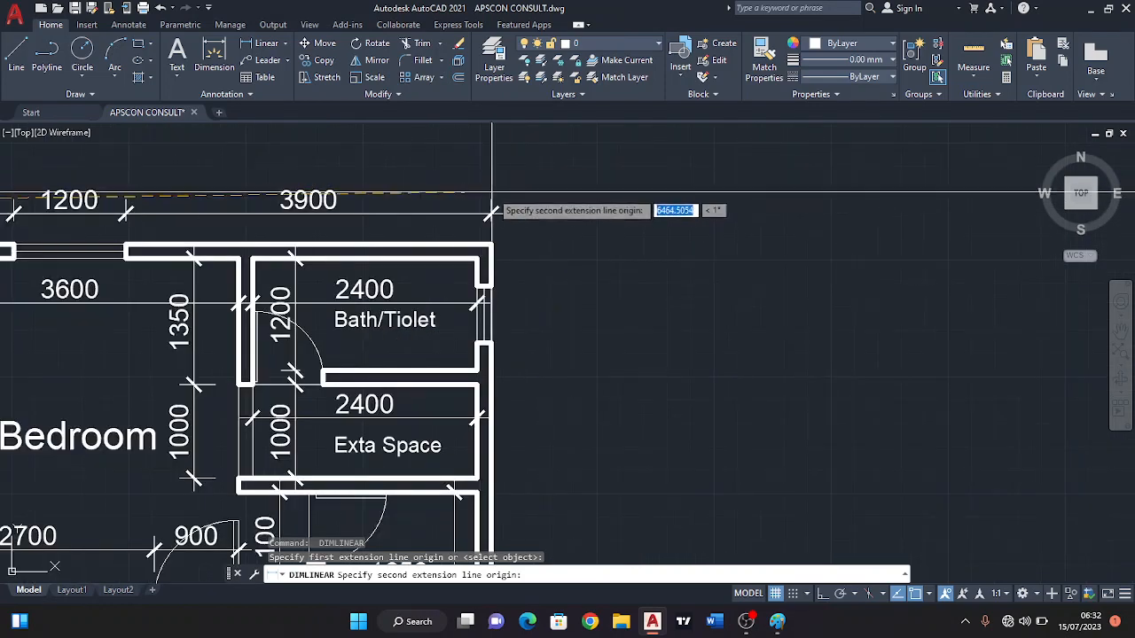
{"action": "left_click", "coordinate": [492, 201]}
{"action": "scroll", "coordinate": [492, 201], "scroll_direction": "down", "scroll_amount": 2}
{"action": "scroll", "coordinate": [612, 217], "scroll_direction": "up", "scroll_amount": 2}
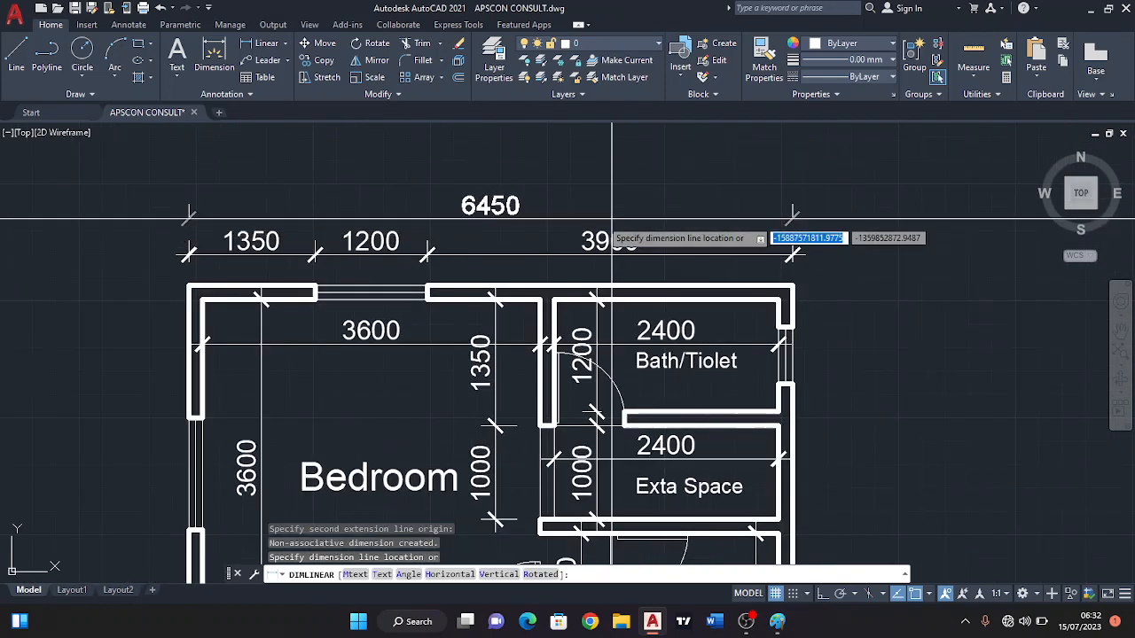
{"action": "left_click", "coordinate": [523, 217]}
{"action": "scroll", "coordinate": [535, 212], "scroll_direction": "down", "scroll_amount": 2}
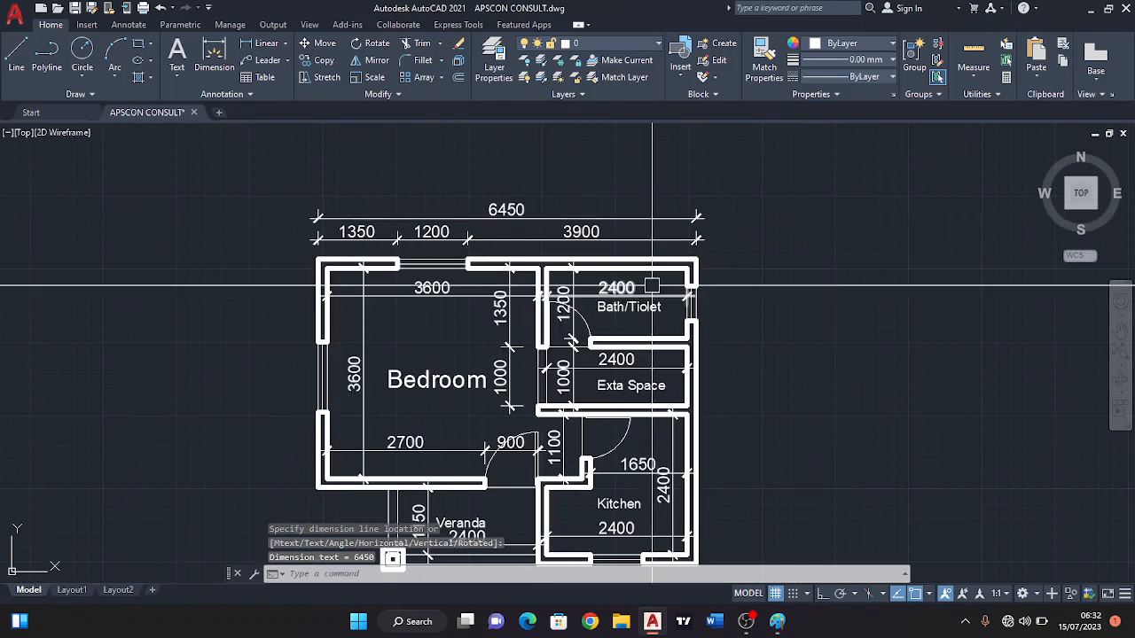
{"action": "scroll", "coordinate": [535, 254], "scroll_direction": "up", "scroll_amount": 2}
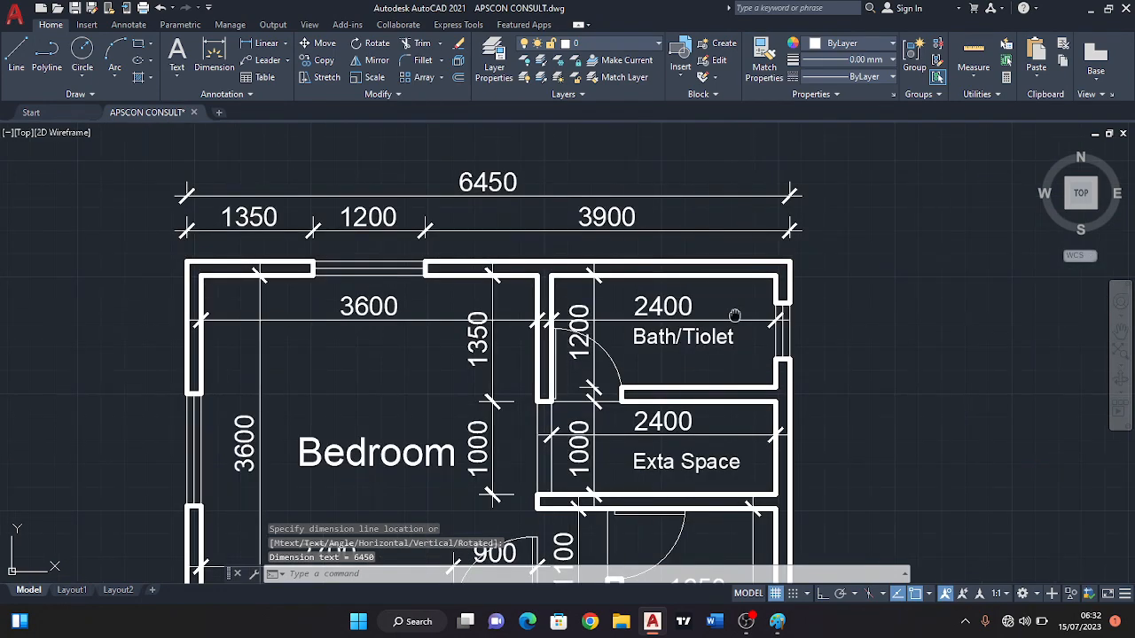
{"action": "middle_click_drag", "start_coordinate": [734, 315], "coordinate": [702, 287]}
{"action": "scroll", "coordinate": [728, 336], "scroll_direction": "down", "scroll_amount": 2}
{"action": "middle_click_drag", "start_coordinate": [748, 337], "coordinate": [712, 260]}
{"action": "middle_click_drag", "start_coordinate": [789, 362], "coordinate": [741, 318]}
{"action": "scroll", "coordinate": [726, 290], "scroll_direction": "up", "scroll_amount": 2}
{"action": "key", "text": "Return"}
{"action": "scroll", "coordinate": [704, 243], "scroll_direction": "down", "scroll_amount": 2}
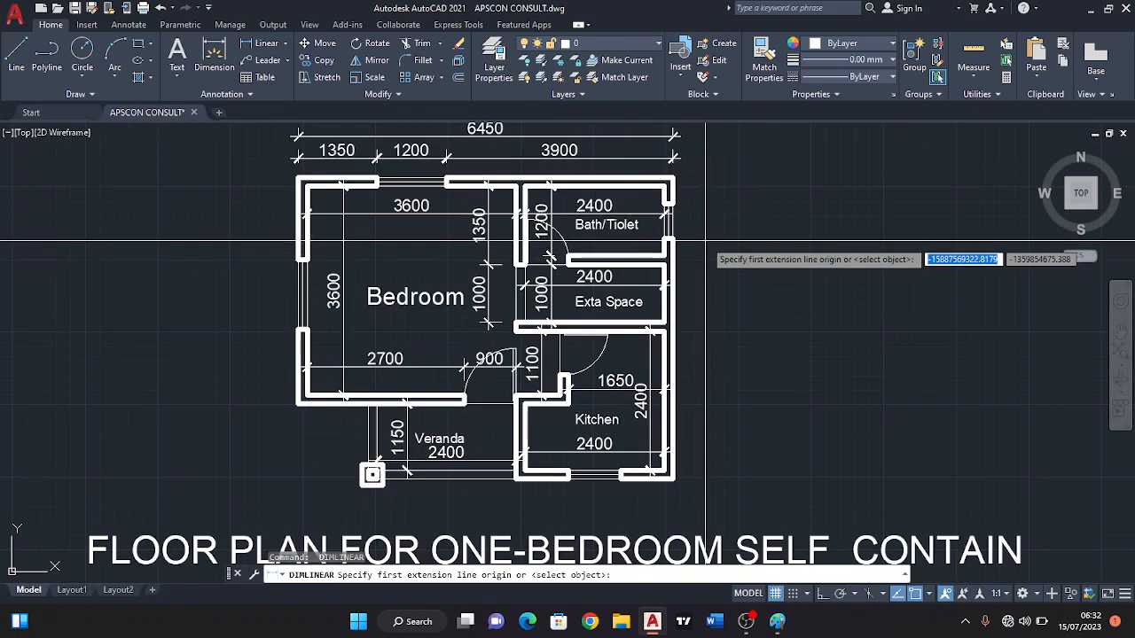
{"action": "scroll", "coordinate": [705, 240], "scroll_direction": "up", "scroll_amount": 2}
{"action": "left_click", "coordinate": [657, 175]}
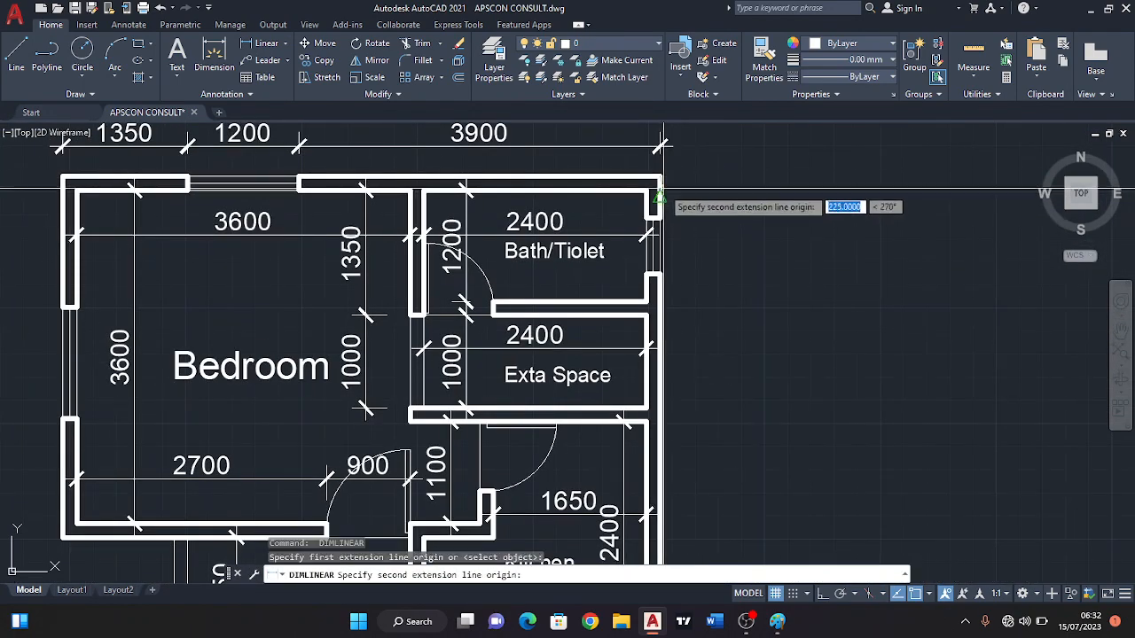
{"action": "left_click", "coordinate": [661, 215]}
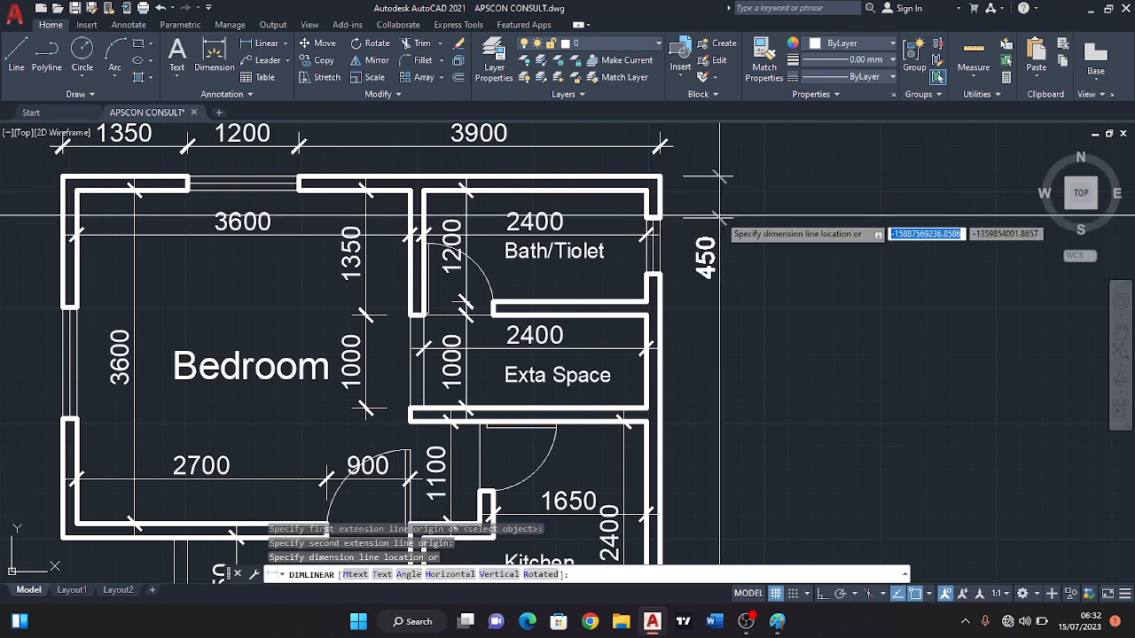
{"action": "key", "text": "Escape"}
Dimension the outer wall piece above the Bath/Toilet window vertically, outside the plan, with its text above the wall corner.
{"action": "key", "text": "Return"}
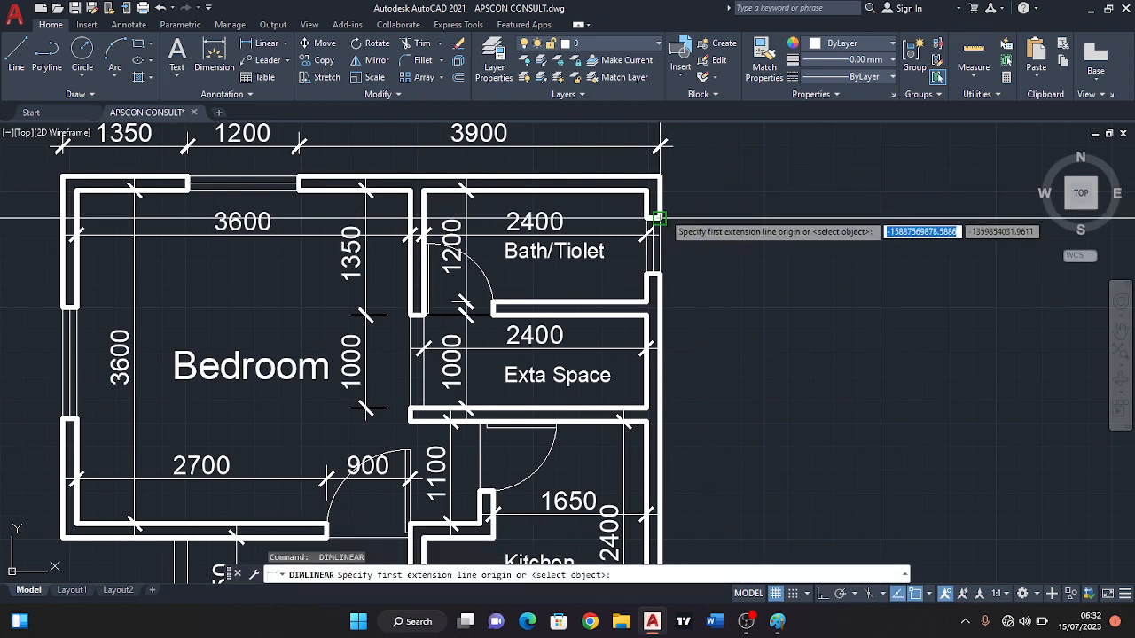
{"action": "left_click", "coordinate": [657, 176]}
{"action": "left_click", "coordinate": [658, 176]}
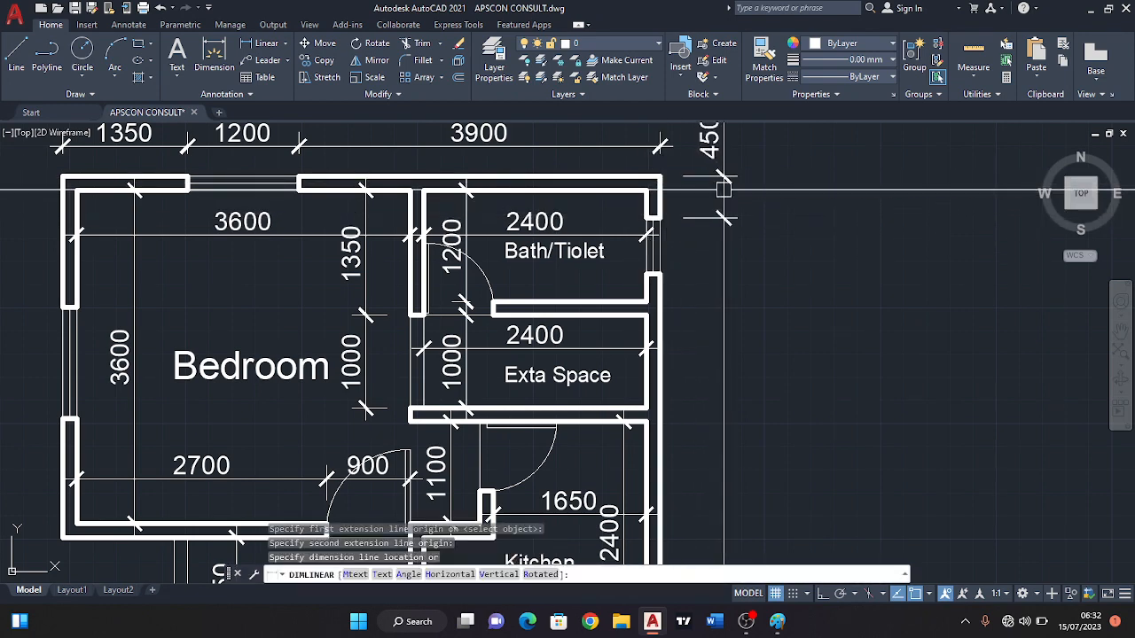
{"action": "left_click", "coordinate": [723, 189]}
Dimension the height of the Bath/Toilet window opening vertically, in line with the wall dimension above it.
{"action": "key", "text": "Return"}
{"action": "left_click", "coordinate": [657, 275]}
{"action": "scroll", "coordinate": [658, 275], "scroll_direction": "down", "scroll_amount": 2}
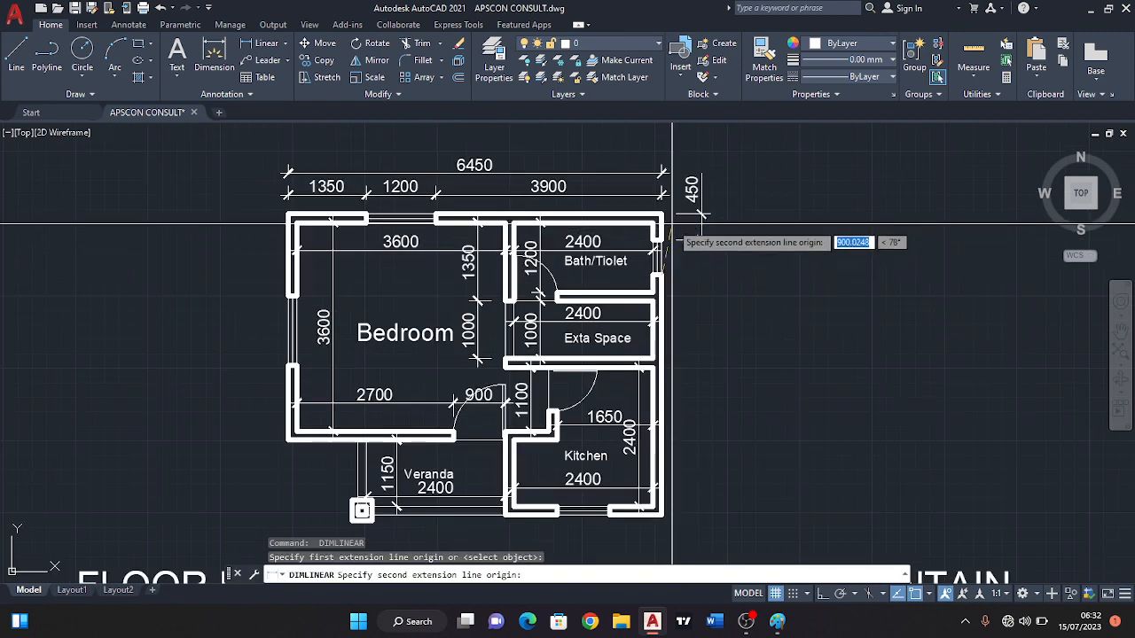
{"action": "left_click", "coordinate": [658, 239]}
{"action": "scroll", "coordinate": [703, 247], "scroll_direction": "up", "scroll_amount": 2}
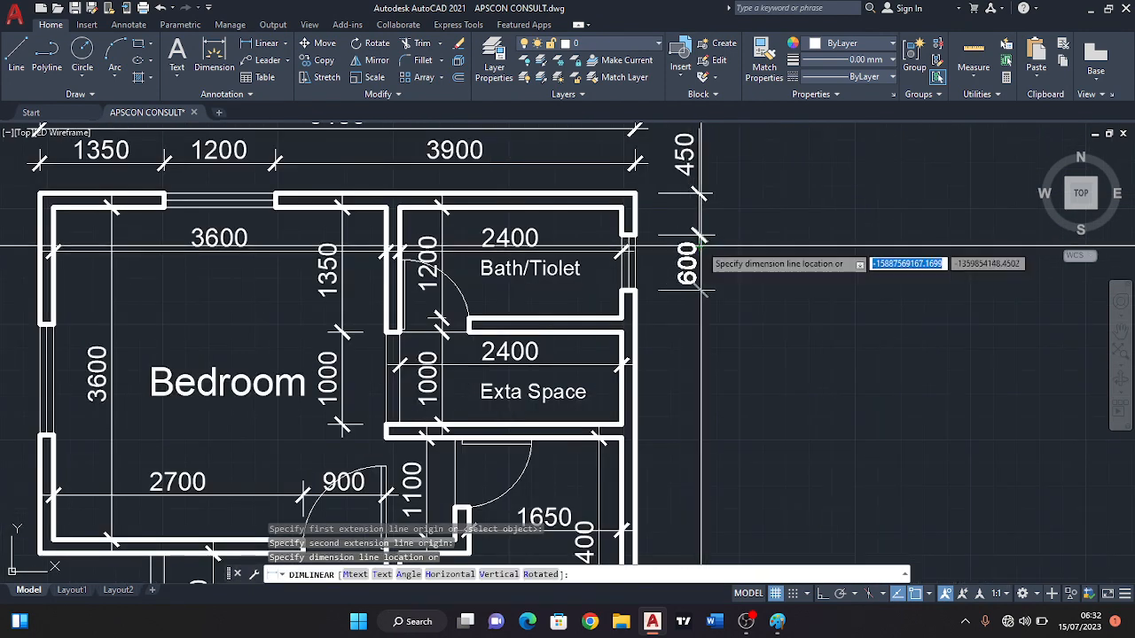
{"action": "left_click", "coordinate": [701, 257]}
Dimension the outer wall vertically from the Bath/Toilet window down to the Kitchen's outer corner, in line with the wall and window dimensions above it.
{"action": "scroll", "coordinate": [689, 314], "scroll_direction": "down", "scroll_amount": 2}
{"action": "key", "text": "Return"}
{"action": "scroll", "coordinate": [652, 390], "scroll_direction": "down", "scroll_amount": 2}
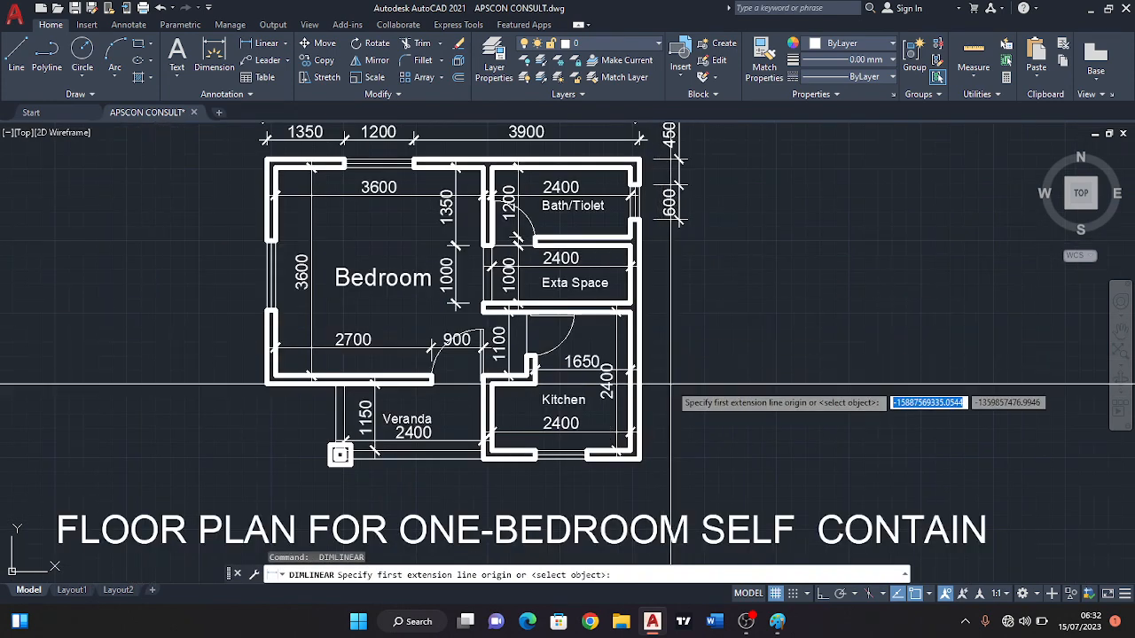
{"action": "scroll", "coordinate": [640, 483], "scroll_direction": "up", "scroll_amount": 3}
{"action": "left_click", "coordinate": [641, 459]}
{"action": "scroll", "coordinate": [651, 319], "scroll_direction": "down", "scroll_amount": 4}
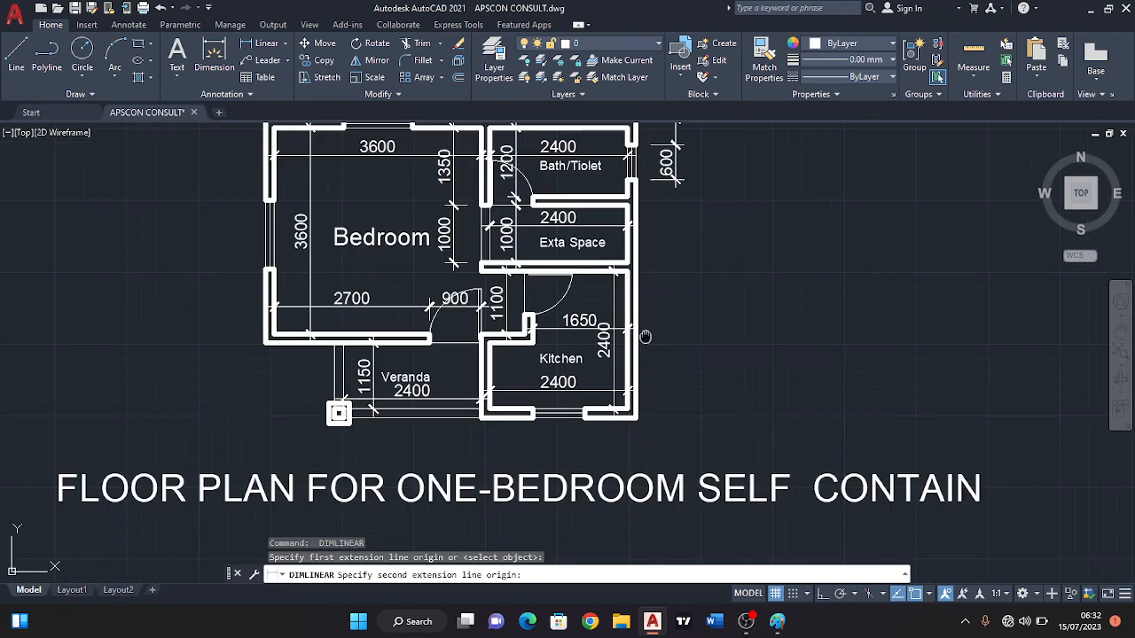
{"action": "scroll", "coordinate": [661, 310], "scroll_direction": "up", "scroll_amount": 1}
{"action": "scroll", "coordinate": [659, 308], "scroll_direction": "up", "scroll_amount": 3}
{"action": "left_click", "coordinate": [635, 279]}
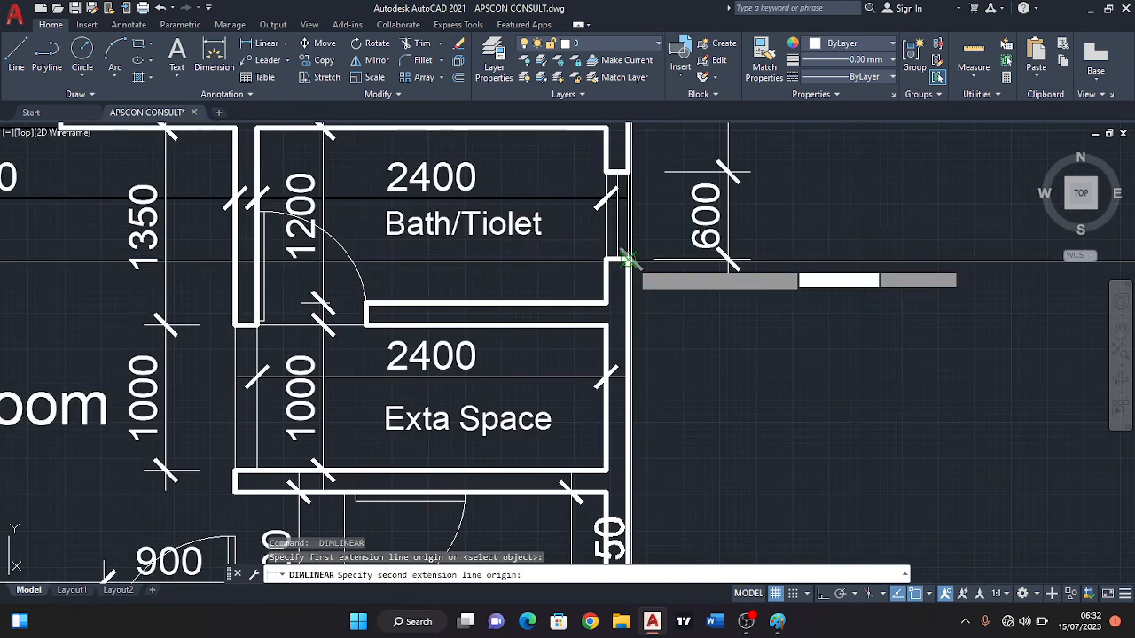
{"action": "scroll", "coordinate": [635, 280], "scroll_direction": "up", "scroll_amount": 2}
{"action": "left_click", "coordinate": [739, 271]}
{"action": "scroll", "coordinate": [727, 350], "scroll_direction": "down", "scroll_amount": 4}
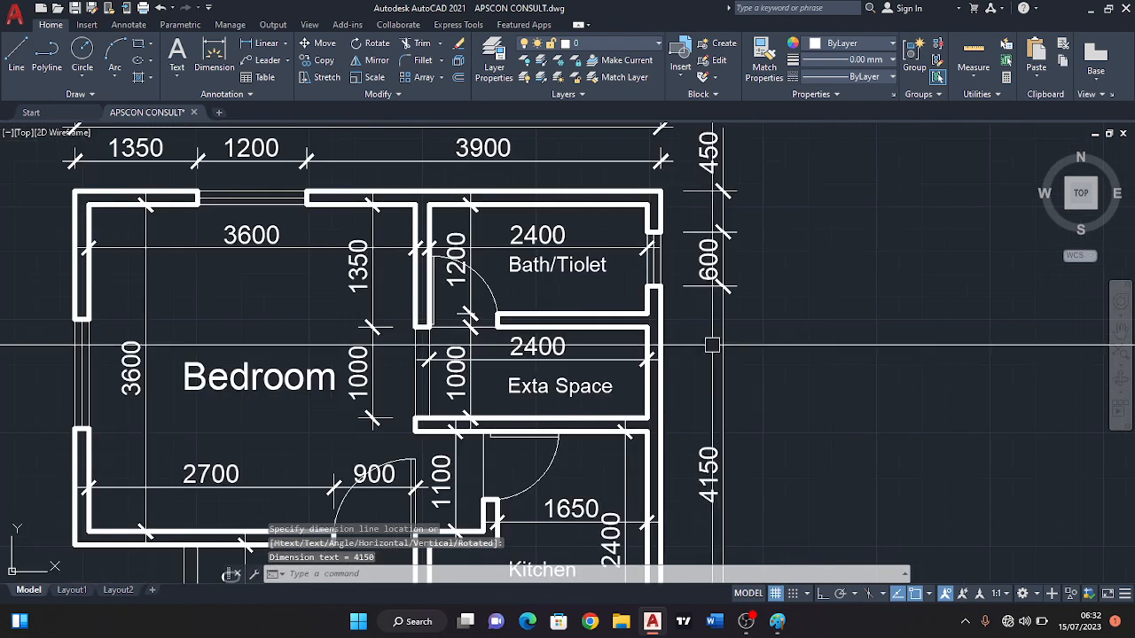
Add an overall vertical dimension across the full height of the plan, placed outside the column of wall and window dimensions.
{"action": "scroll", "coordinate": [734, 266], "scroll_direction": "up", "scroll_amount": 4}
{"action": "key", "text": "Return"}
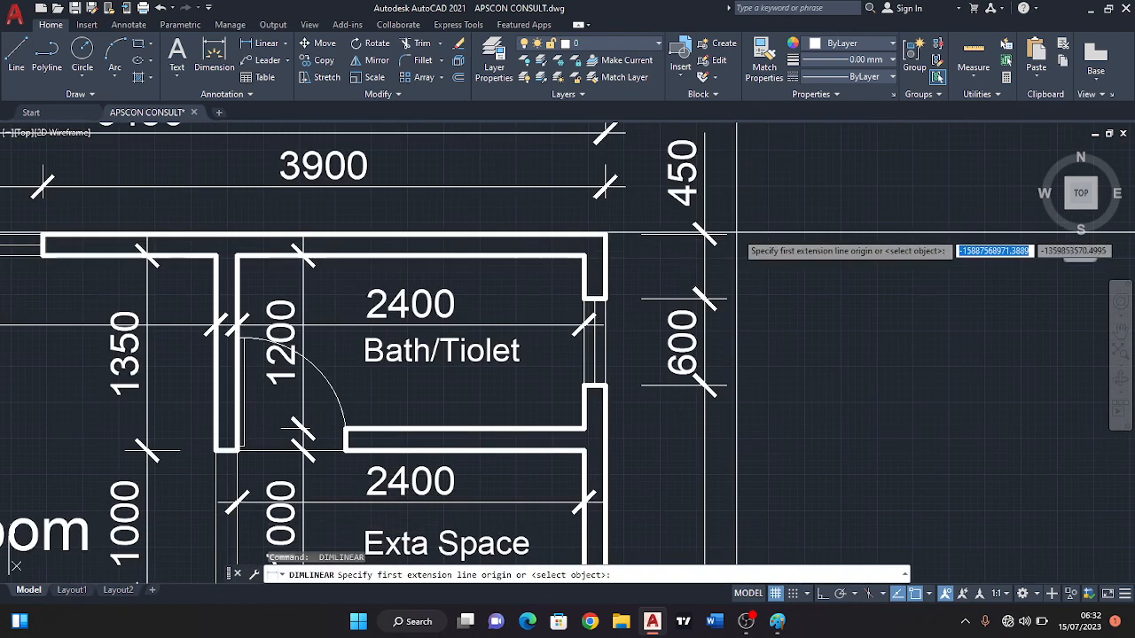
{"action": "left_click", "coordinate": [725, 234]}
{"action": "scroll", "coordinate": [726, 234], "scroll_direction": "down", "scroll_amount": 6}
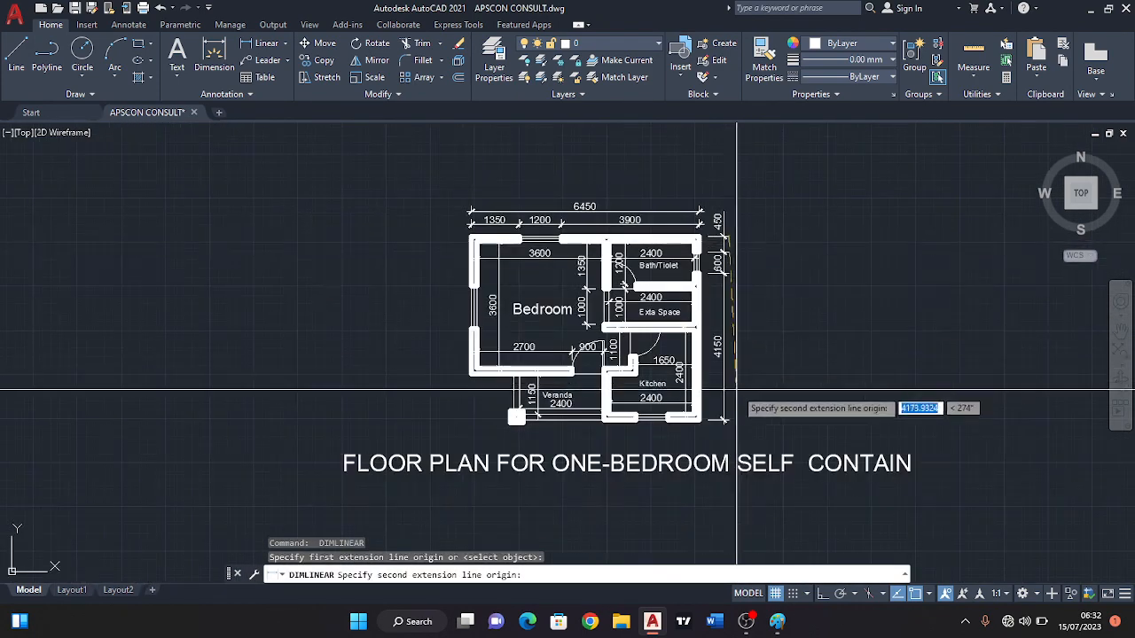
{"action": "scroll", "coordinate": [722, 399], "scroll_direction": "up", "scroll_amount": 6}
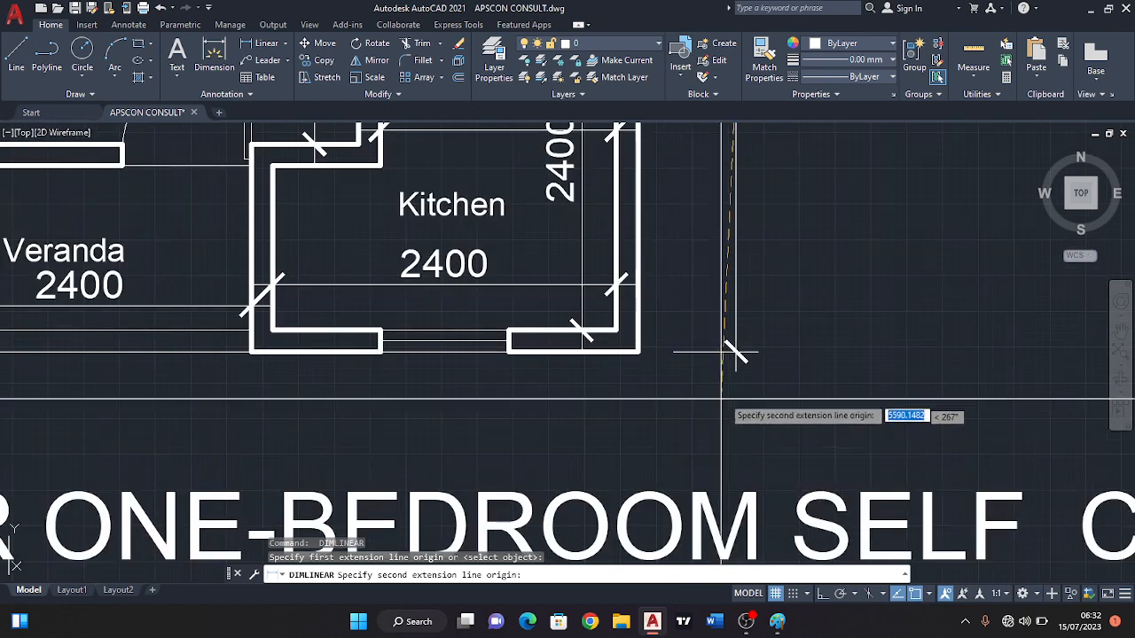
{"action": "left_click", "coordinate": [734, 351]}
{"action": "scroll", "coordinate": [753, 353], "scroll_direction": "down", "scroll_amount": 6}
{"action": "middle_click_drag", "start_coordinate": [753, 249], "coordinate": [760, 325]}
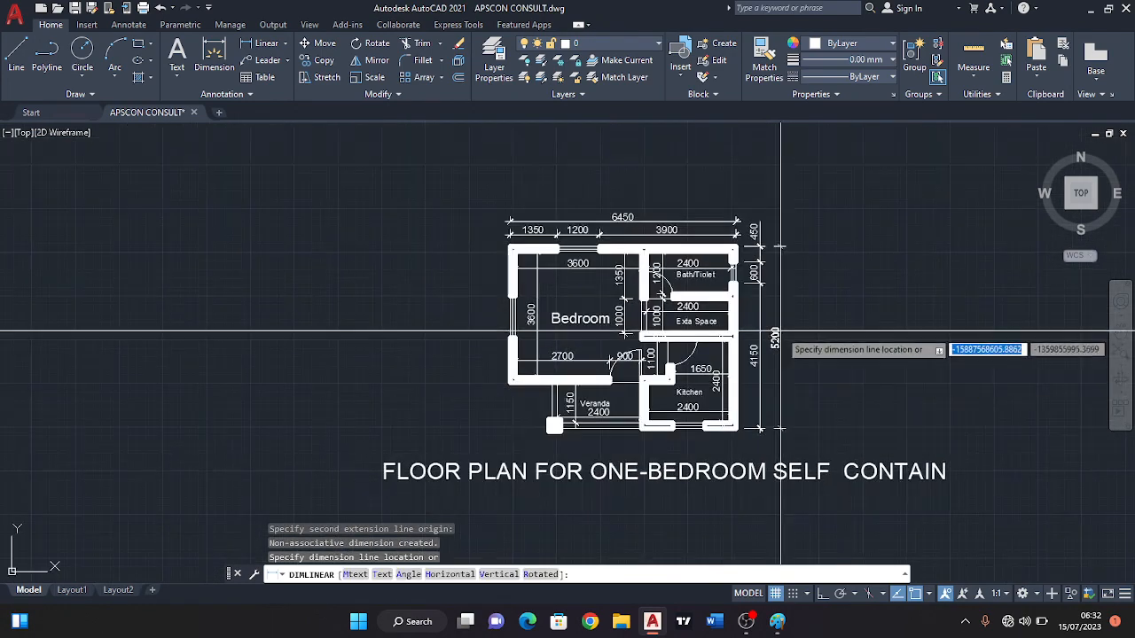
{"action": "scroll", "coordinate": [778, 330], "scroll_direction": "up", "scroll_amount": 2}
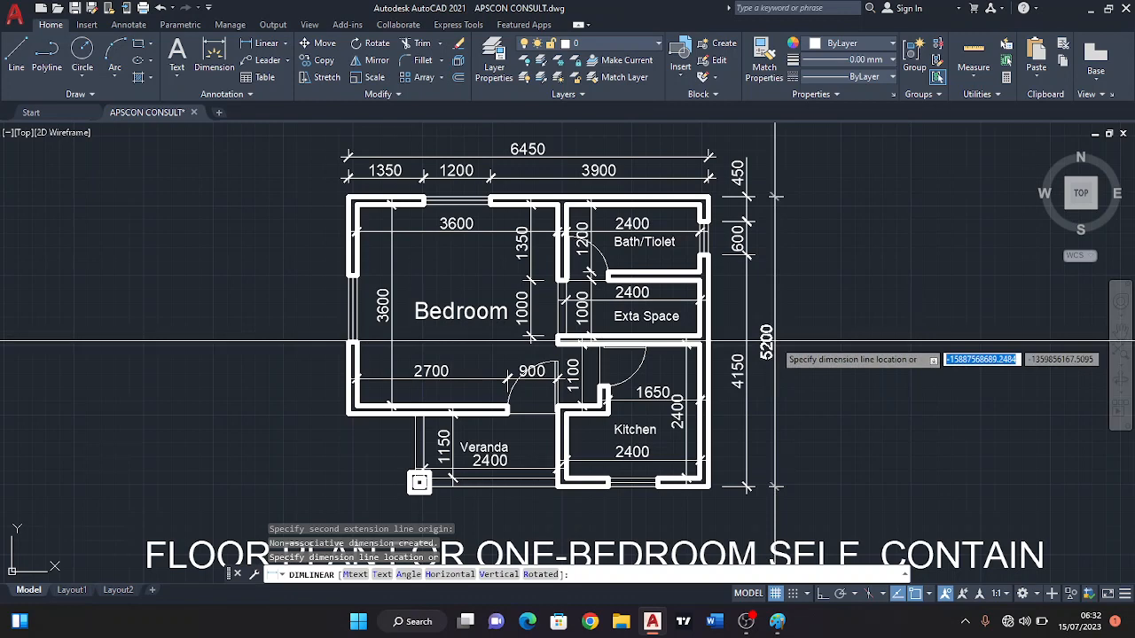
{"action": "left_click", "coordinate": [774, 343]}
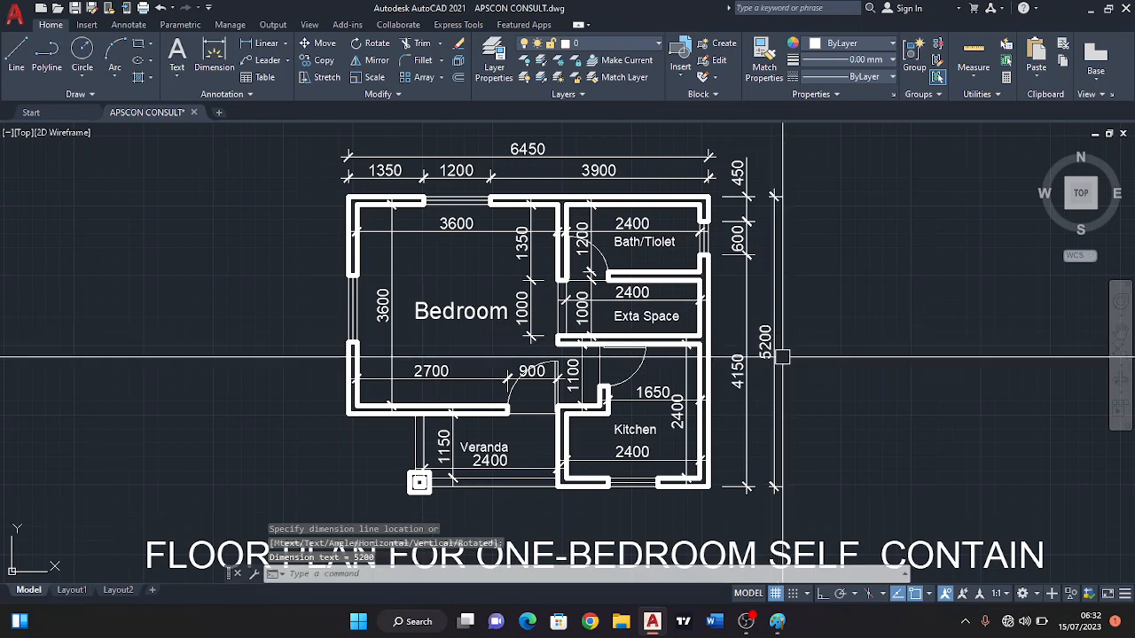
Move the floor plan title text straight down to leave more space below the plan.
{"action": "scroll", "coordinate": [697, 414], "scroll_direction": "up", "scroll_amount": 2}
{"action": "middle_click_drag", "start_coordinate": [695, 414], "coordinate": [748, 330]}
{"action": "scroll", "coordinate": [747, 331], "scroll_direction": "down", "scroll_amount": 2}
{"action": "middle_click_drag", "start_coordinate": [618, 463], "coordinate": [605, 348]}
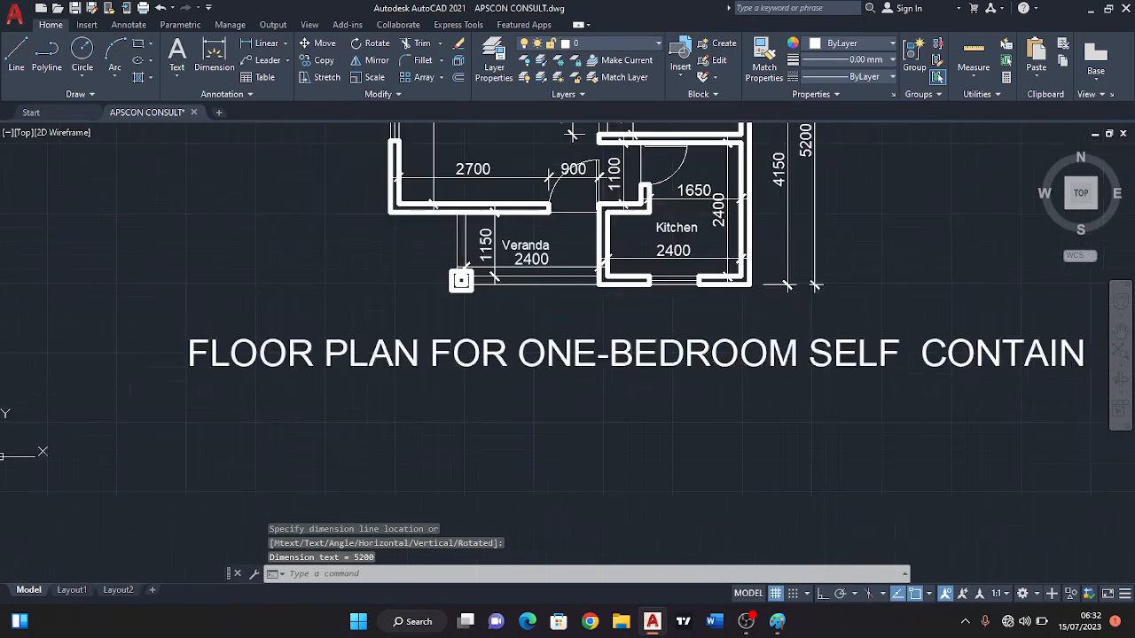
{"action": "left_click", "coordinate": [615, 359]}
{"action": "left_click", "coordinate": [190, 338]}
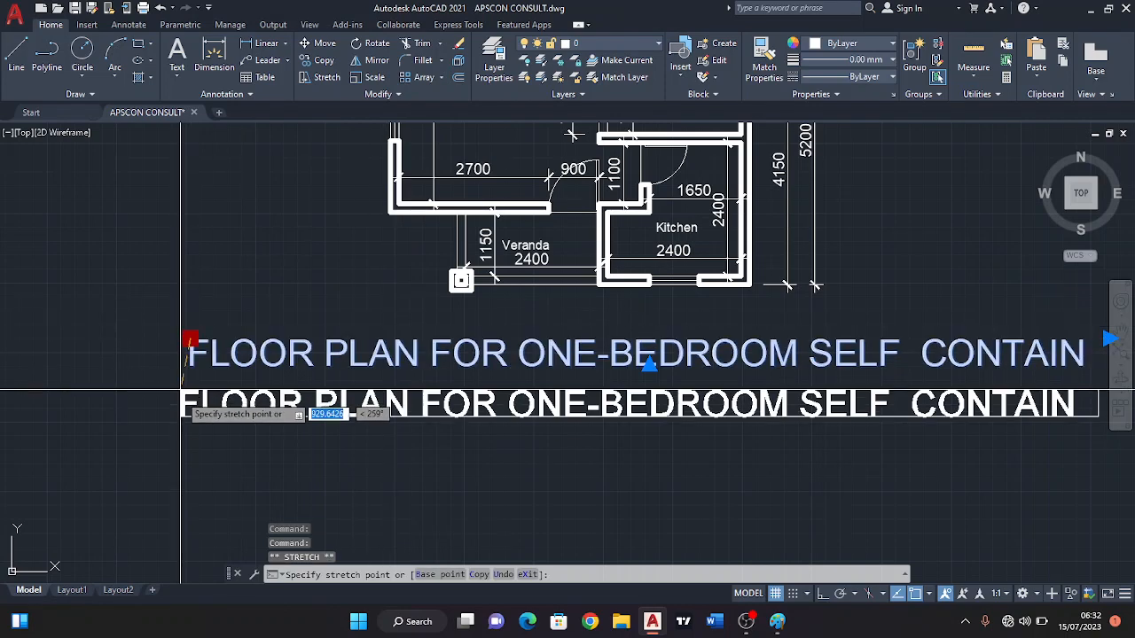
{"action": "left_click", "coordinate": [190, 410]}
{"action": "scroll", "coordinate": [436, 346], "scroll_direction": "down", "scroll_amount": 2}
{"action": "key", "text": "Escape"}
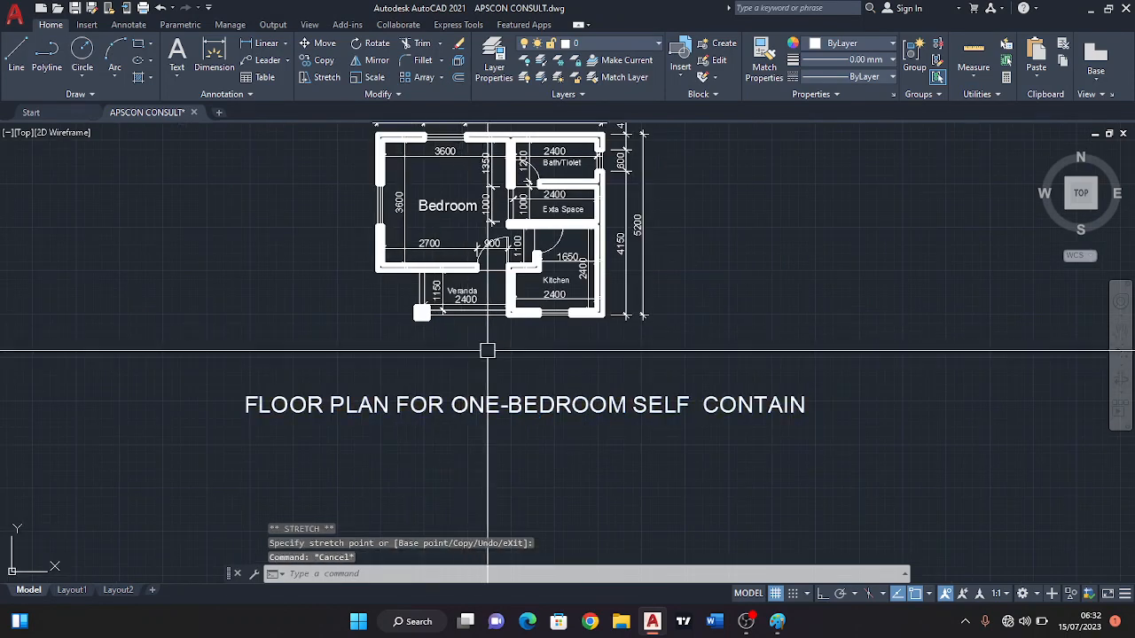
{"action": "scroll", "coordinate": [457, 335], "scroll_direction": "up", "scroll_amount": 2}
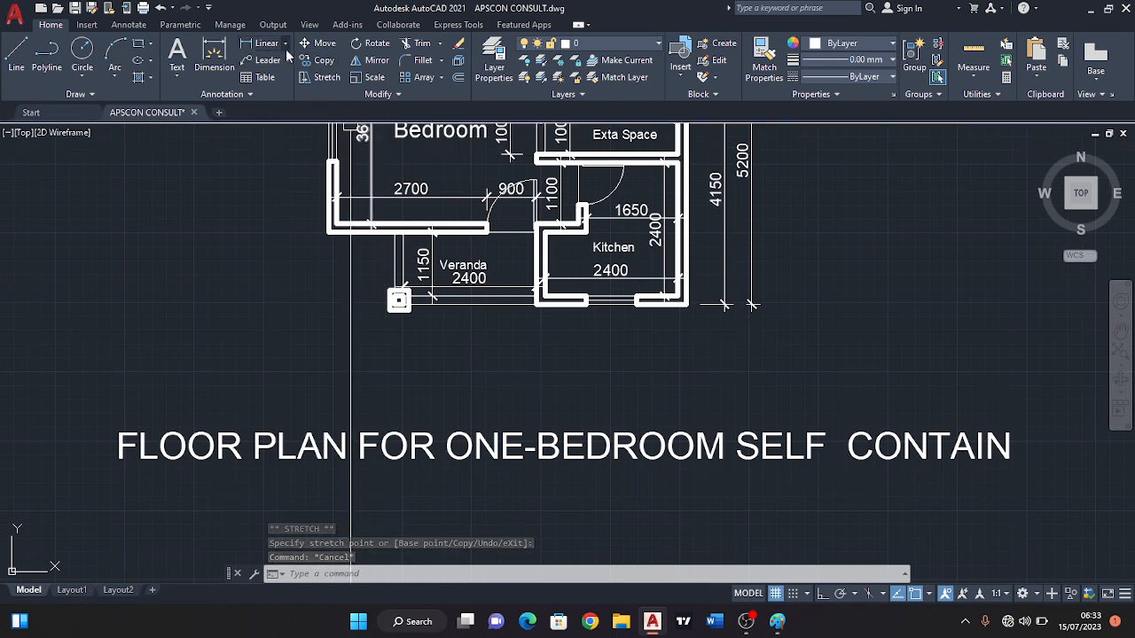
{"action": "left_click", "coordinate": [320, 44]}
{"action": "scroll", "coordinate": [426, 319], "scroll_direction": "up", "scroll_amount": 4}
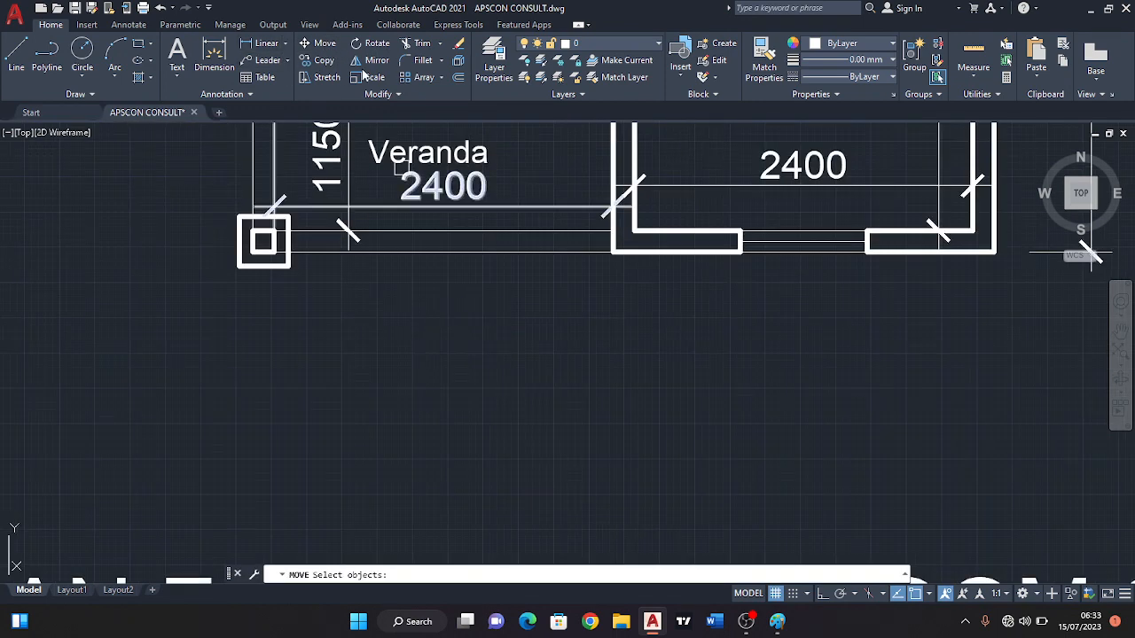
{"action": "scroll", "coordinate": [263, 241], "scroll_direction": "down", "scroll_amount": 2}
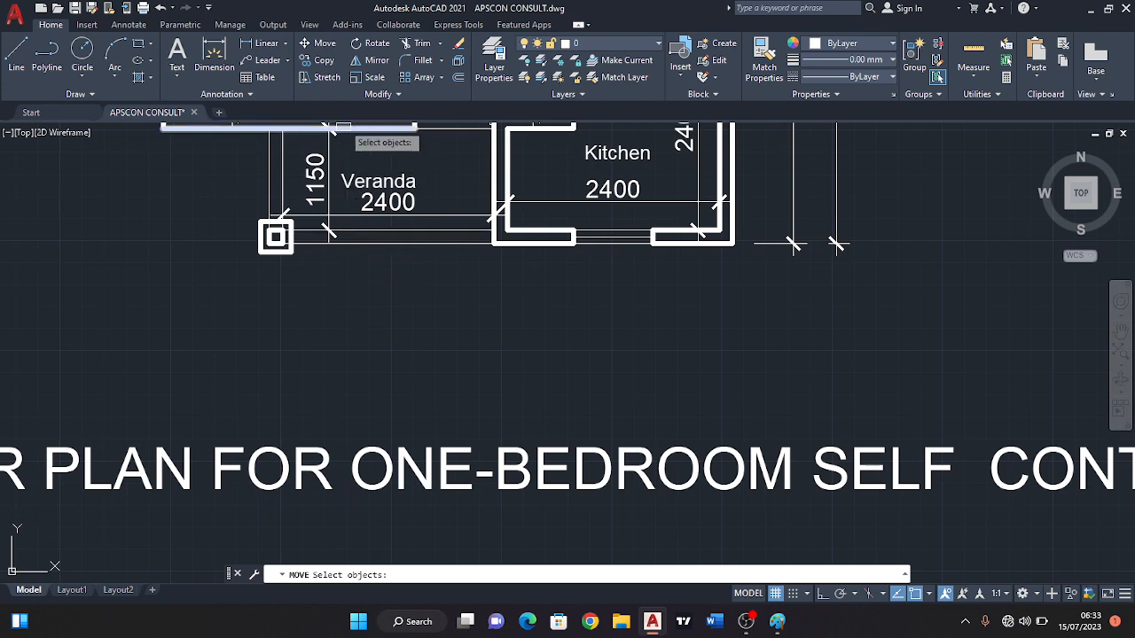
{"action": "key", "text": "Escape"}
Dimension the horizontal distance from the Bedroom's lower outer corner to the Veranda column's inner square, placed between the plan and the title.
{"action": "left_click", "coordinate": [260, 60]}
{"action": "left_click", "coordinate": [266, 42]}
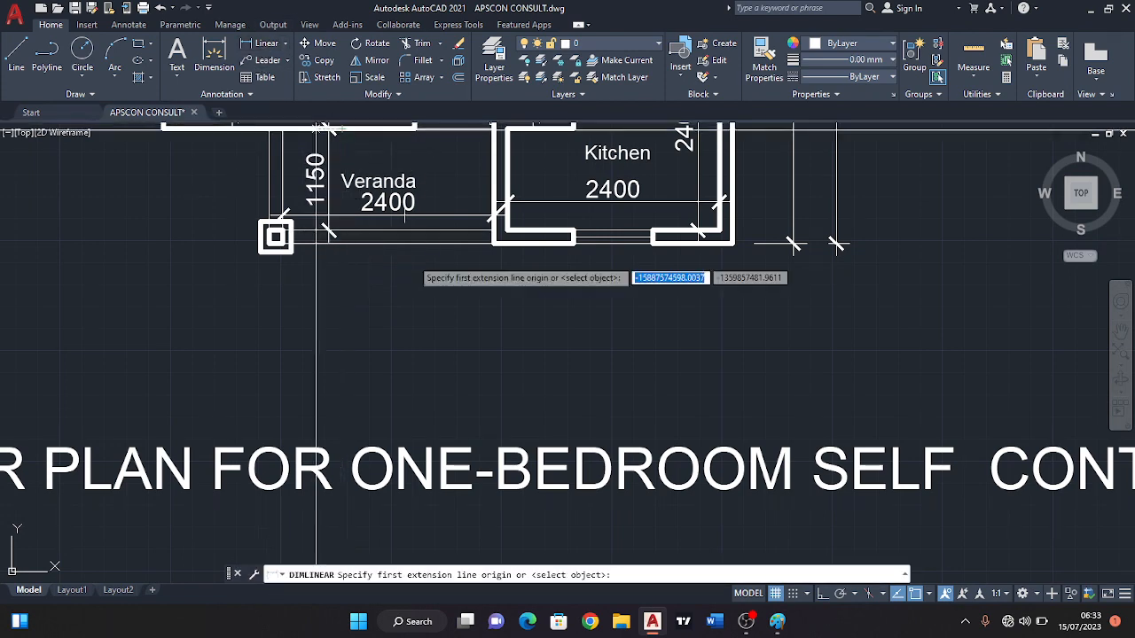
{"action": "scroll", "coordinate": [320, 285], "scroll_direction": "down", "scroll_amount": 2}
{"action": "scroll", "coordinate": [328, 297], "scroll_direction": "down", "scroll_amount": 2}
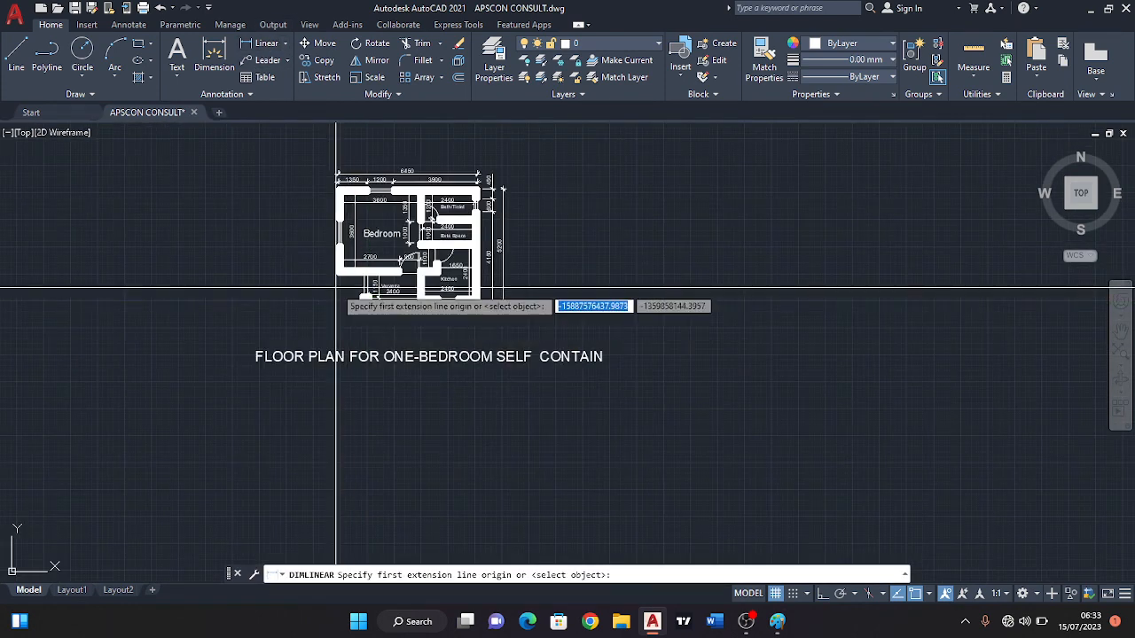
{"action": "scroll", "coordinate": [332, 283], "scroll_direction": "up", "scroll_amount": 2}
{"action": "scroll", "coordinate": [337, 266], "scroll_direction": "up", "scroll_amount": 2}
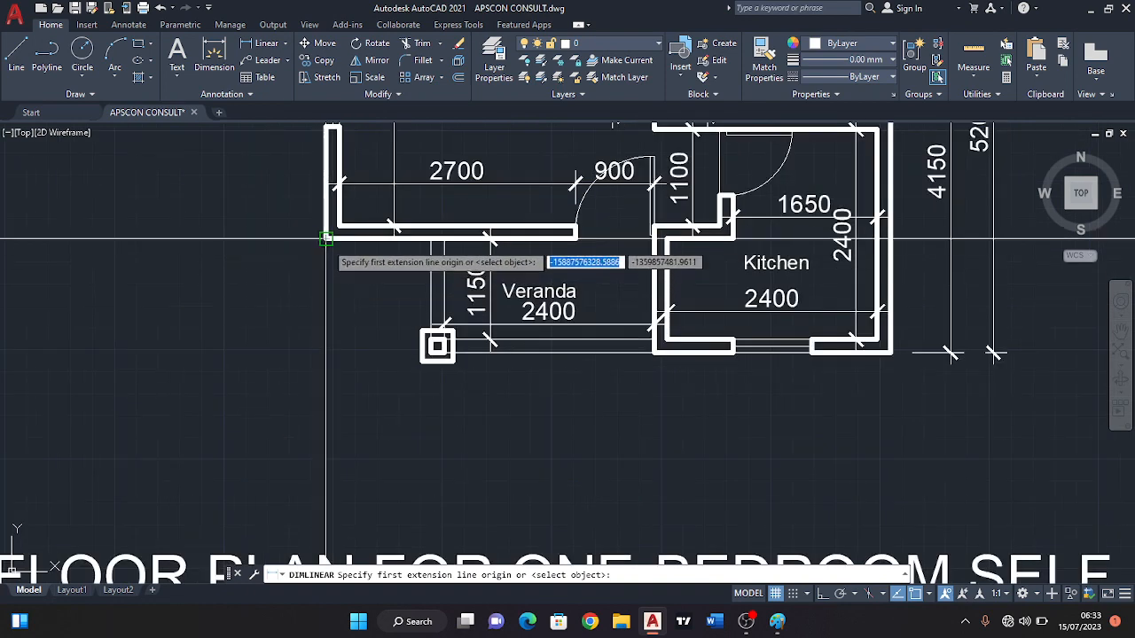
{"action": "left_click", "coordinate": [334, 248]}
{"action": "scroll", "coordinate": [422, 336], "scroll_direction": "up", "scroll_amount": 5}
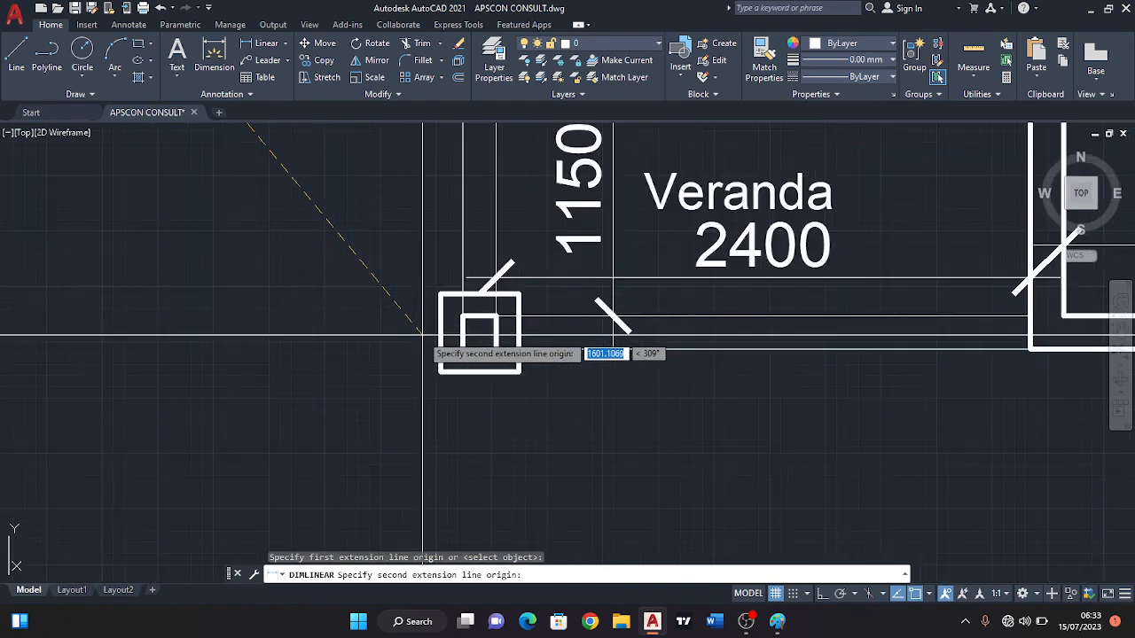
{"action": "left_click", "coordinate": [463, 349]}
{"action": "scroll", "coordinate": [453, 312], "scroll_direction": "down", "scroll_amount": 4}
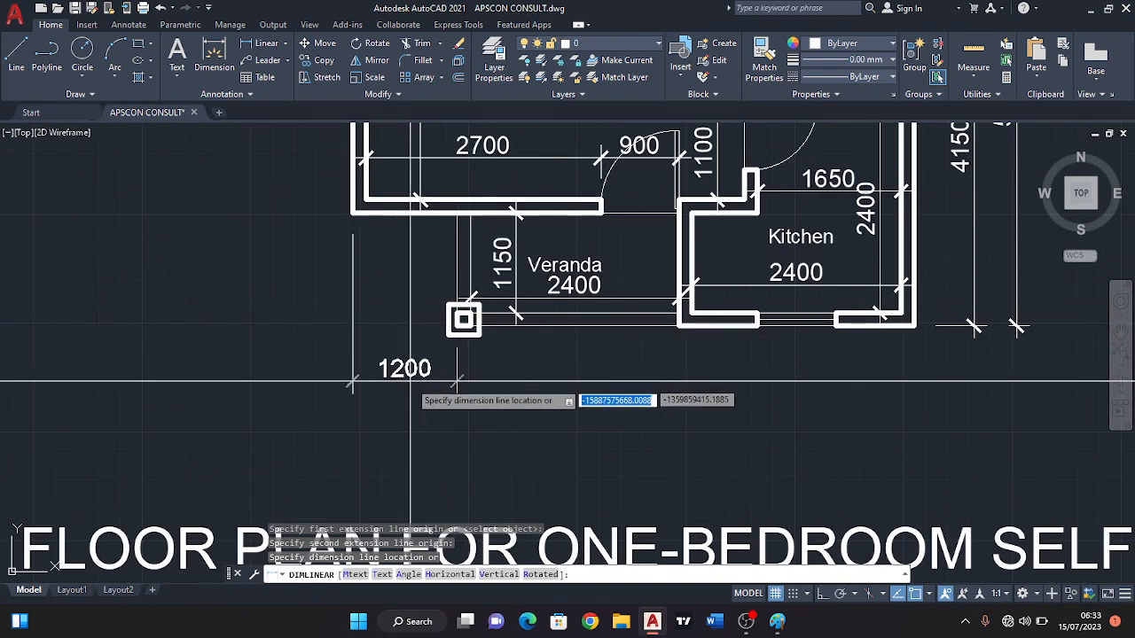
{"action": "left_click", "coordinate": [471, 391]}
{"action": "scroll", "coordinate": [474, 361], "scroll_direction": "down", "scroll_amount": 2}
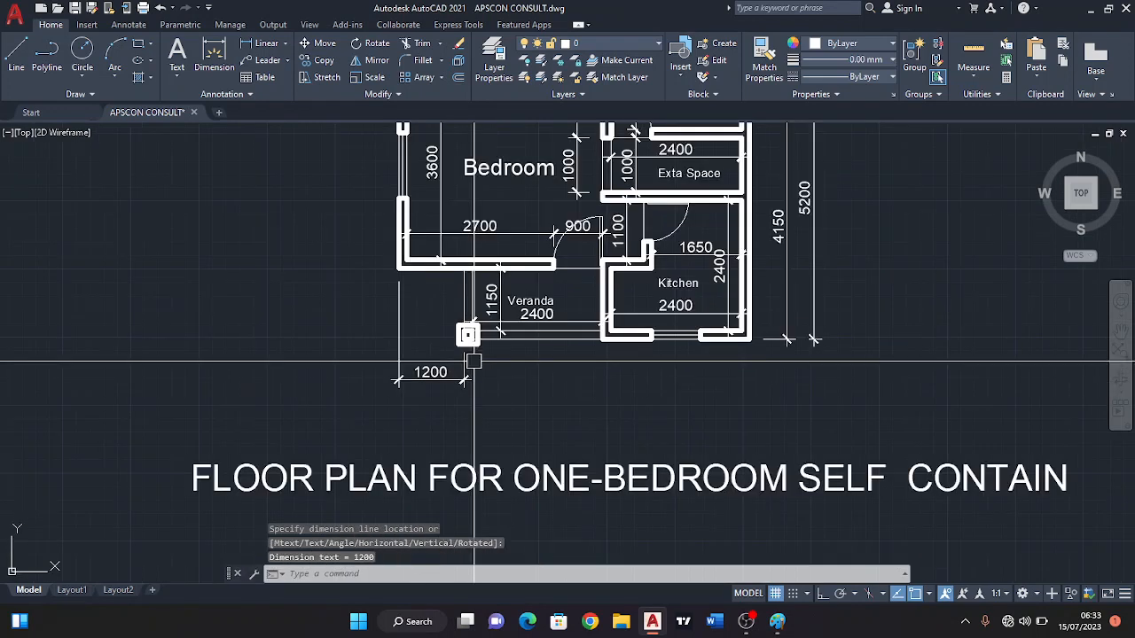
Dimension the Veranda front horizontally from the column's inner square to the Kitchen's outer corner, in line with the neighbouring dimension below the plan.
{"action": "scroll", "coordinate": [473, 362], "scroll_direction": "up", "scroll_amount": 3}
{"action": "key", "text": "Return"}
{"action": "scroll", "coordinate": [450, 326], "scroll_direction": "up", "scroll_amount": 1}
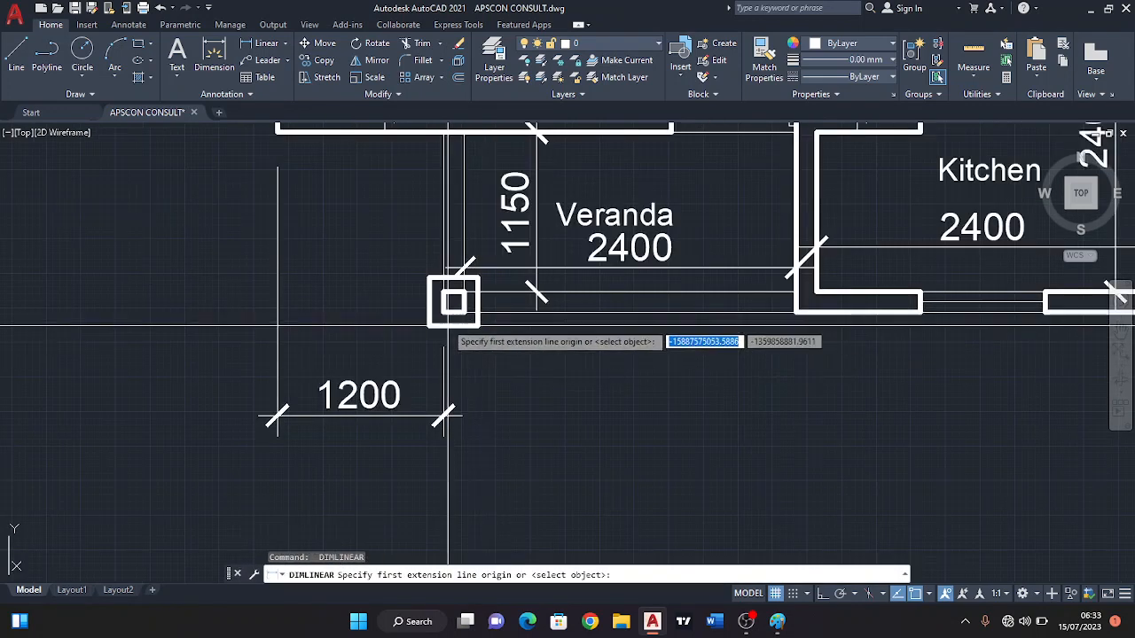
{"action": "scroll", "coordinate": [443, 312], "scroll_direction": "down", "scroll_amount": 1}
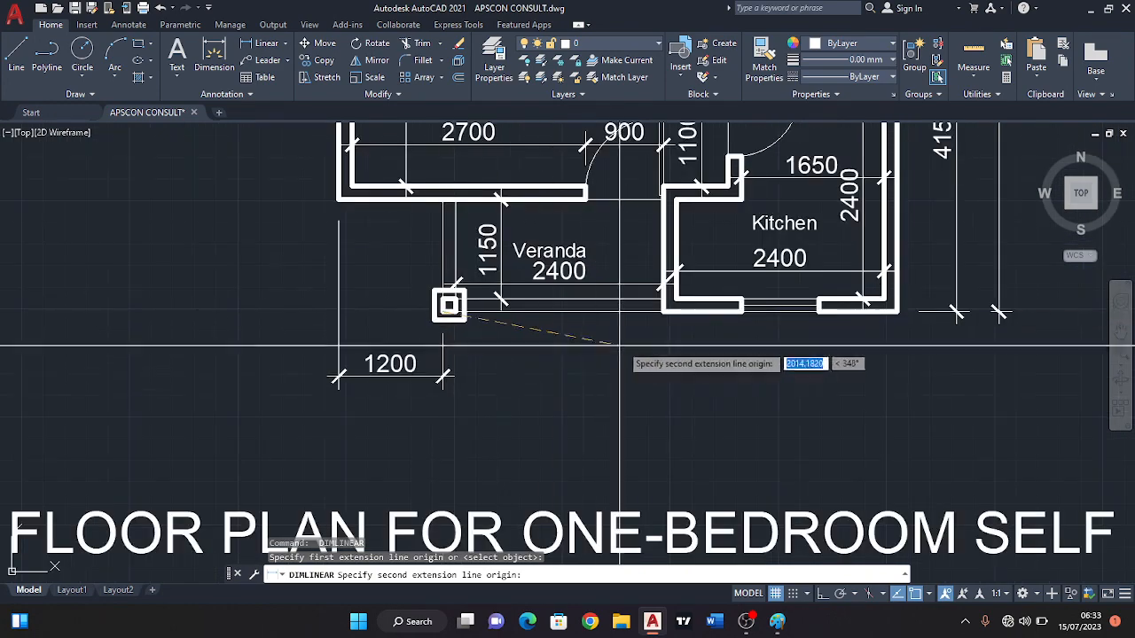
{"action": "scroll", "coordinate": [674, 302], "scroll_direction": "up", "scroll_amount": 1}
{"action": "left_click", "coordinate": [674, 302]}
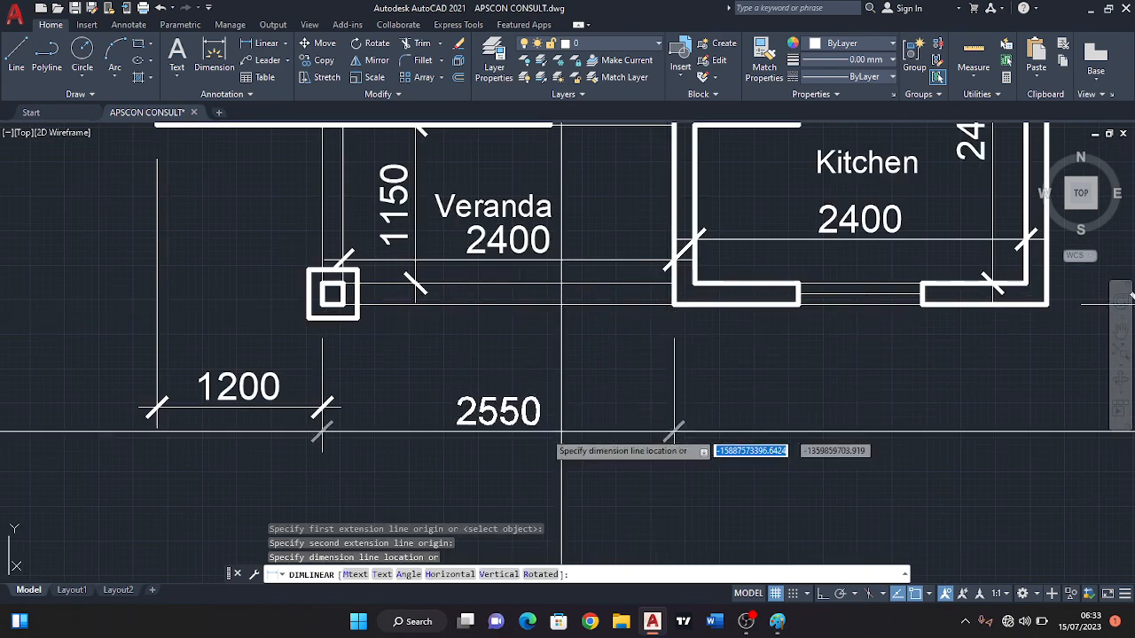
{"action": "scroll", "coordinate": [390, 413], "scroll_direction": "up", "scroll_amount": 2}
{"action": "left_click", "coordinate": [310, 406]}
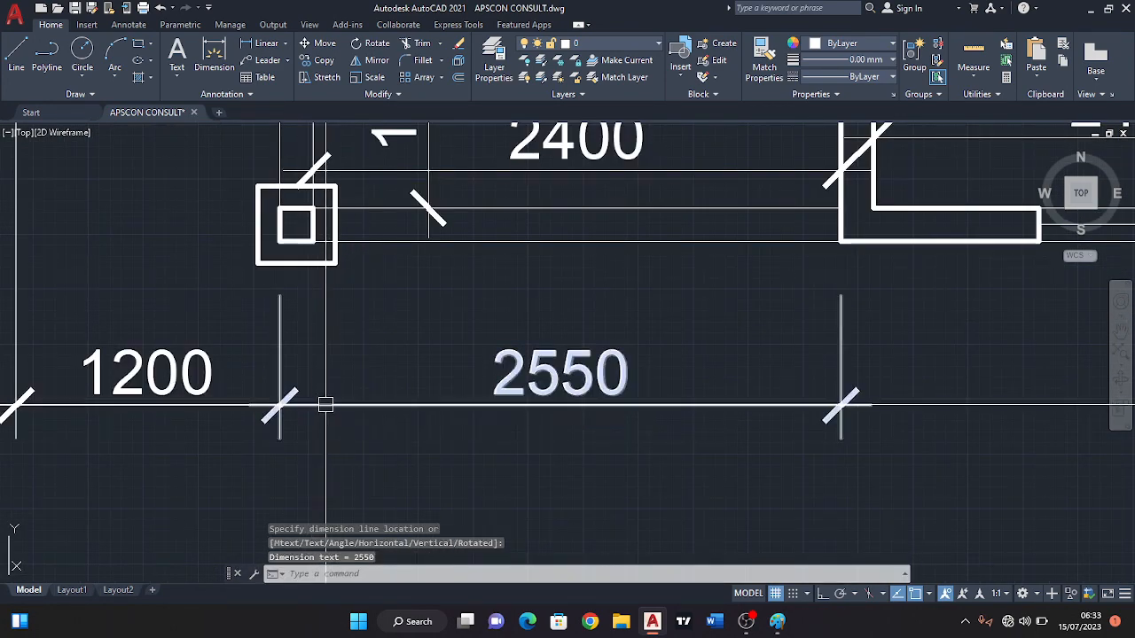
{"action": "scroll", "coordinate": [321, 403], "scroll_direction": "down", "scroll_amount": 3}
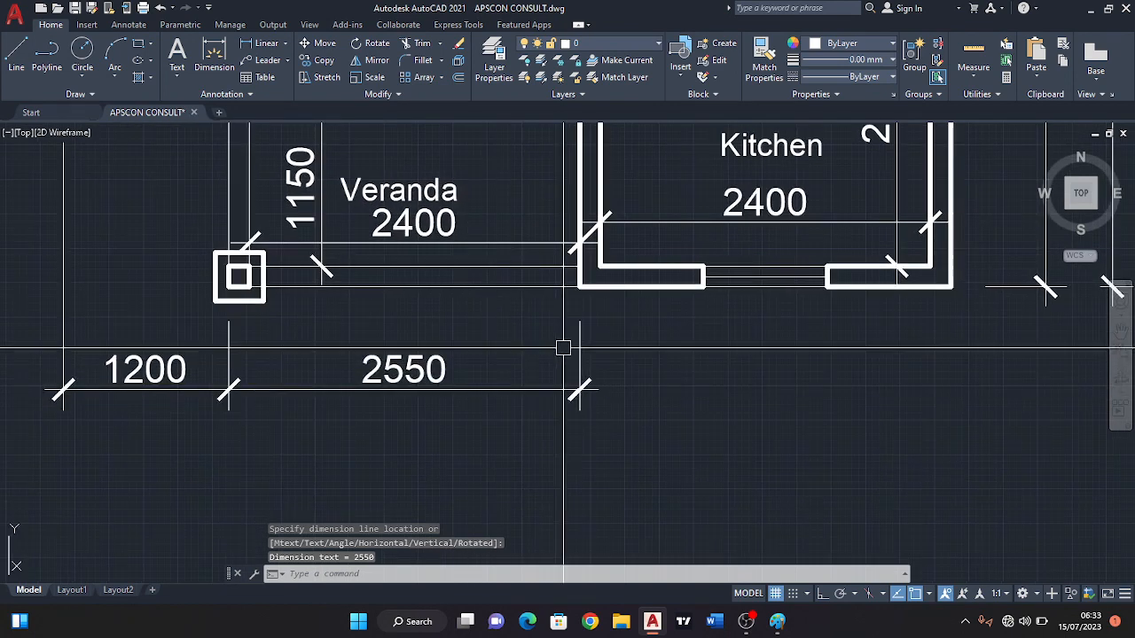
Dimension the Kitchen's lower outer wall piece between its Veranda-side corner and the window, in line with the dimensions below the plan.
{"action": "middle_click_drag", "start_coordinate": [562, 345], "coordinate": [511, 338]}
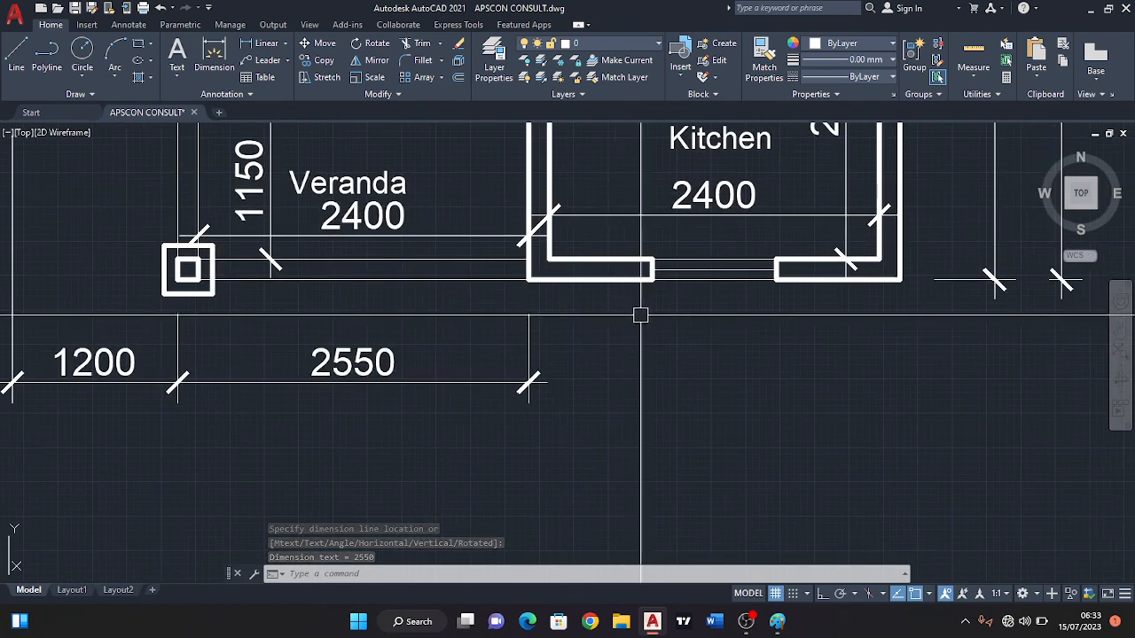
{"action": "key", "text": "Return"}
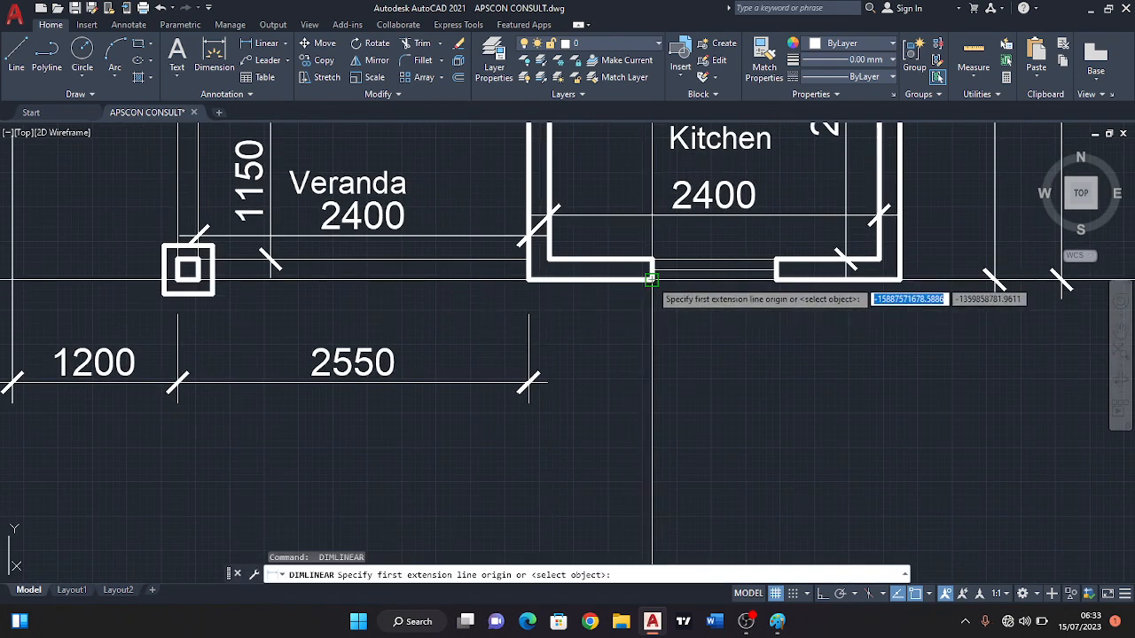
{"action": "left_click", "coordinate": [530, 280]}
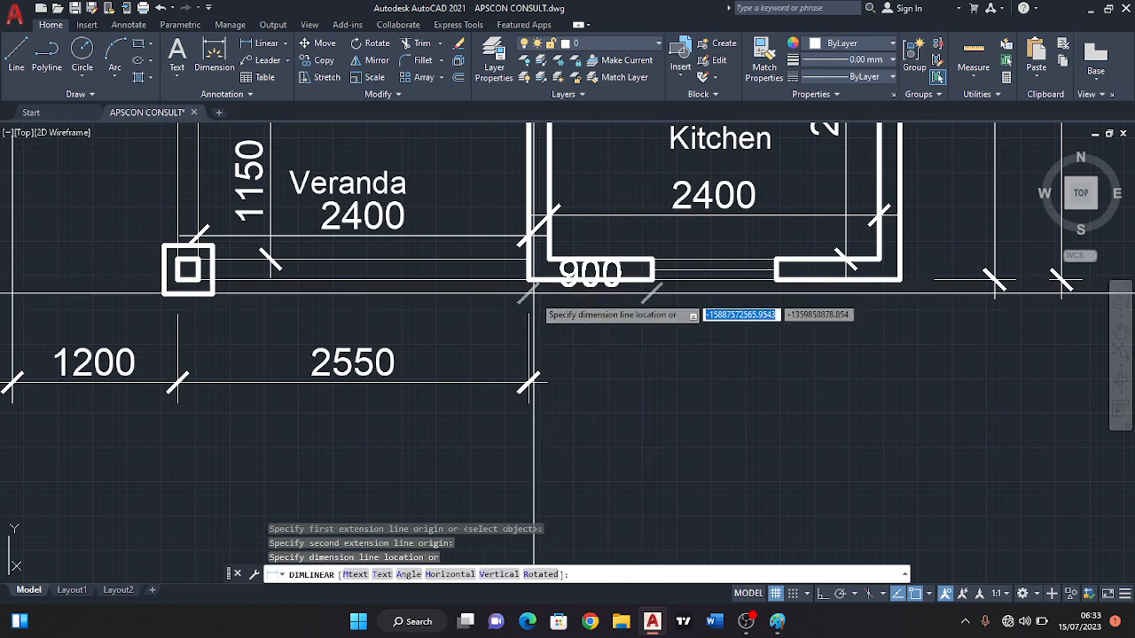
{"action": "left_click", "coordinate": [547, 383]}
Dimension the width of the Kitchen window opening horizontally, in line with the other dimensions below the plan.
{"action": "key", "text": "Return"}
{"action": "middle_click_drag", "start_coordinate": [776, 278], "coordinate": [720, 271]}
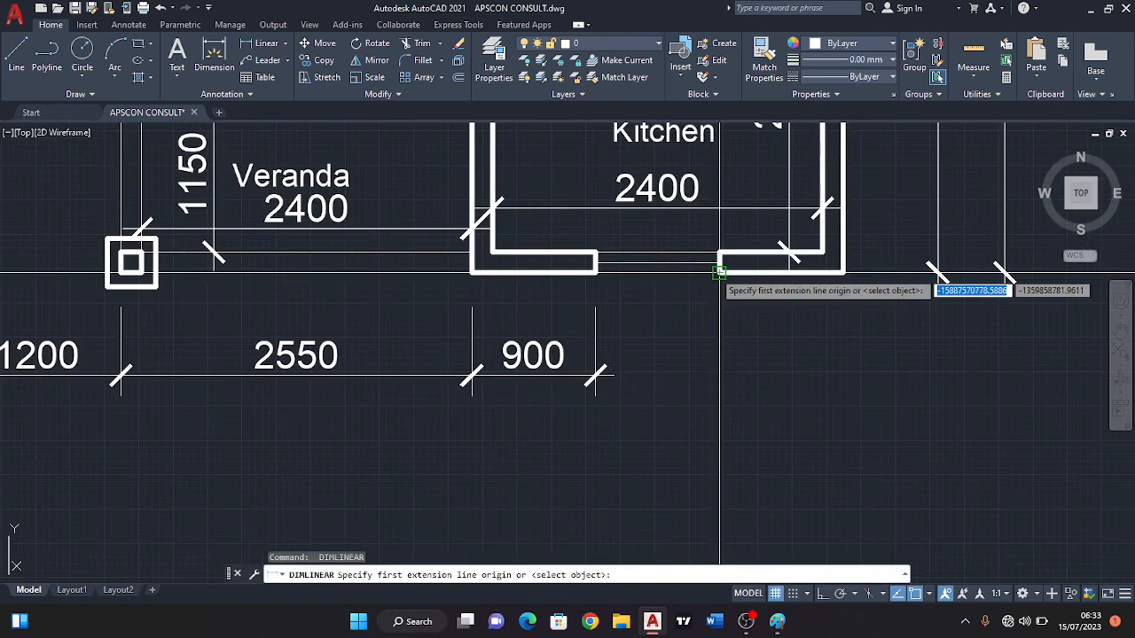
{"action": "left_click", "coordinate": [720, 271]}
{"action": "left_click", "coordinate": [595, 276]}
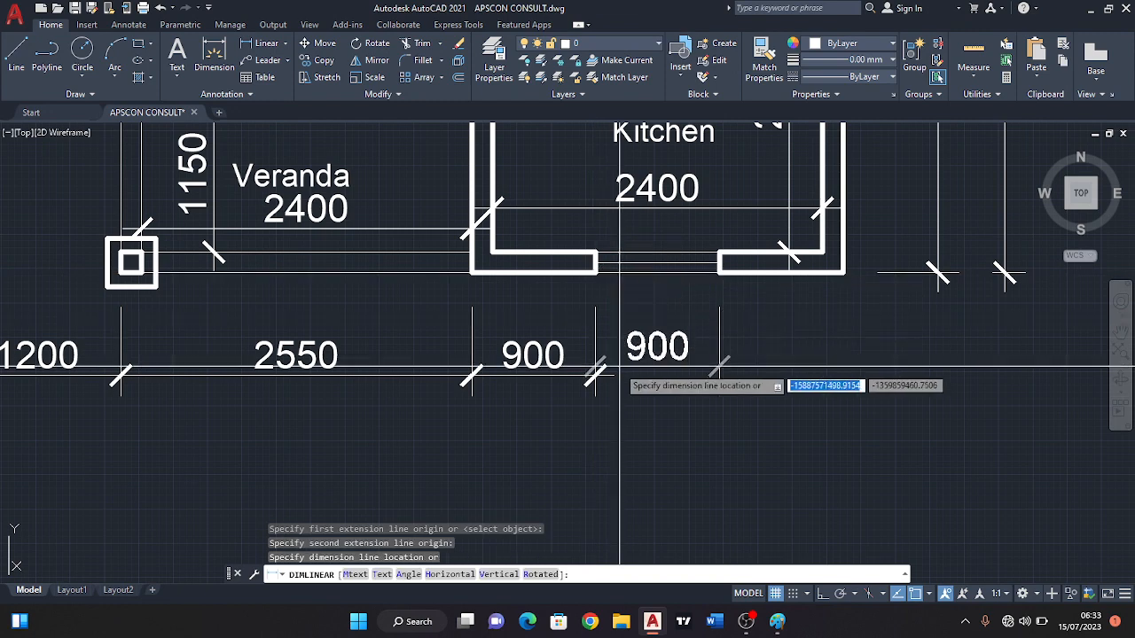
{"action": "left_click", "coordinate": [613, 373]}
Dimension the remaining Kitchen wall piece from the window to the outer corner away from the Veranda, in line with the dimensions below the plan.
{"action": "key", "text": "Return"}
{"action": "middle_click_drag", "start_coordinate": [816, 304], "coordinate": [741, 282]}
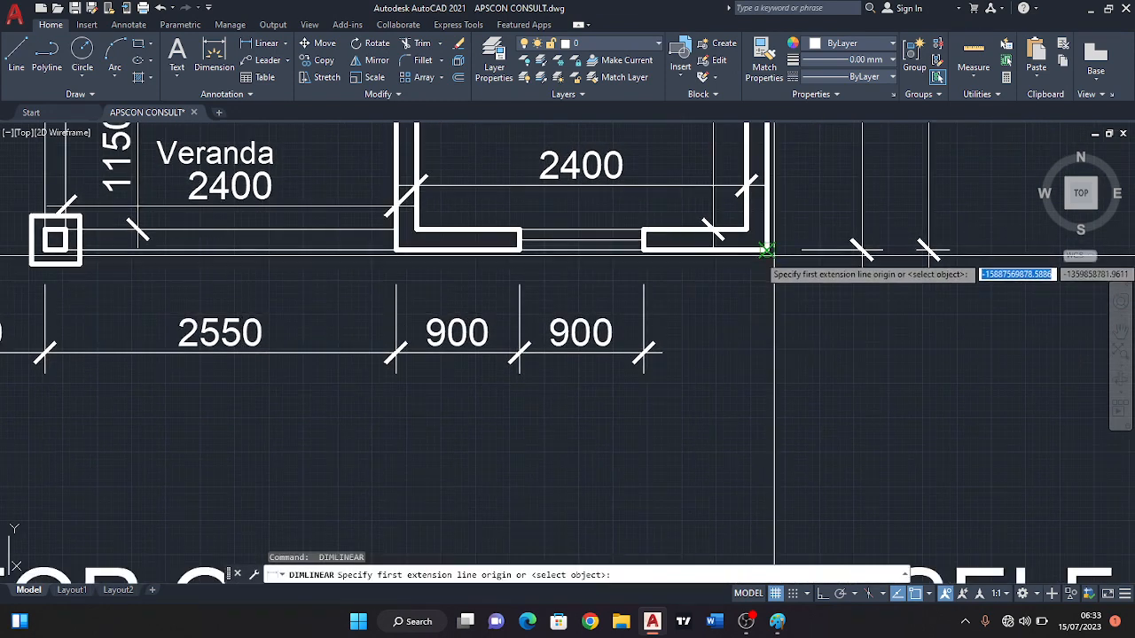
{"action": "left_click", "coordinate": [767, 252]}
{"action": "left_click", "coordinate": [644, 251]}
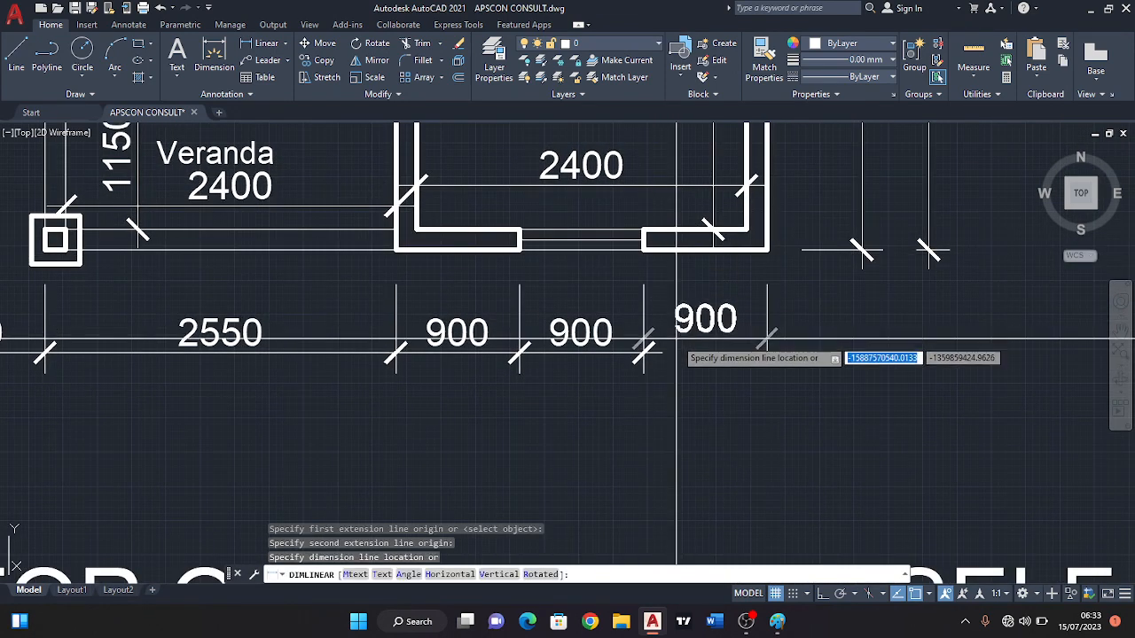
{"action": "left_click", "coordinate": [653, 359]}
{"action": "scroll", "coordinate": [654, 359], "scroll_direction": "down", "scroll_amount": 3}
{"action": "key", "text": "Return"}
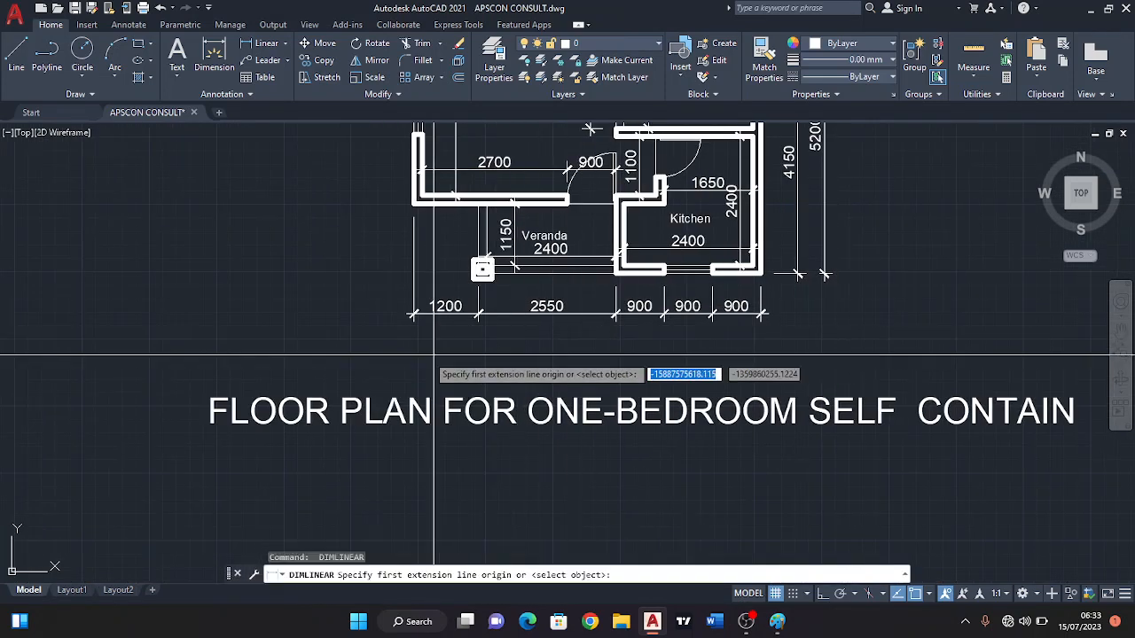
Add an overall horizontal dimension across the plan's full width, placed below the row of Veranda, Kitchen wall and window dimensions.
{"action": "scroll", "coordinate": [401, 353], "scroll_direction": "up", "scroll_amount": 2}
{"action": "left_click", "coordinate": [418, 299]}
{"action": "scroll", "coordinate": [975, 293], "scroll_direction": "up", "scroll_amount": 2}
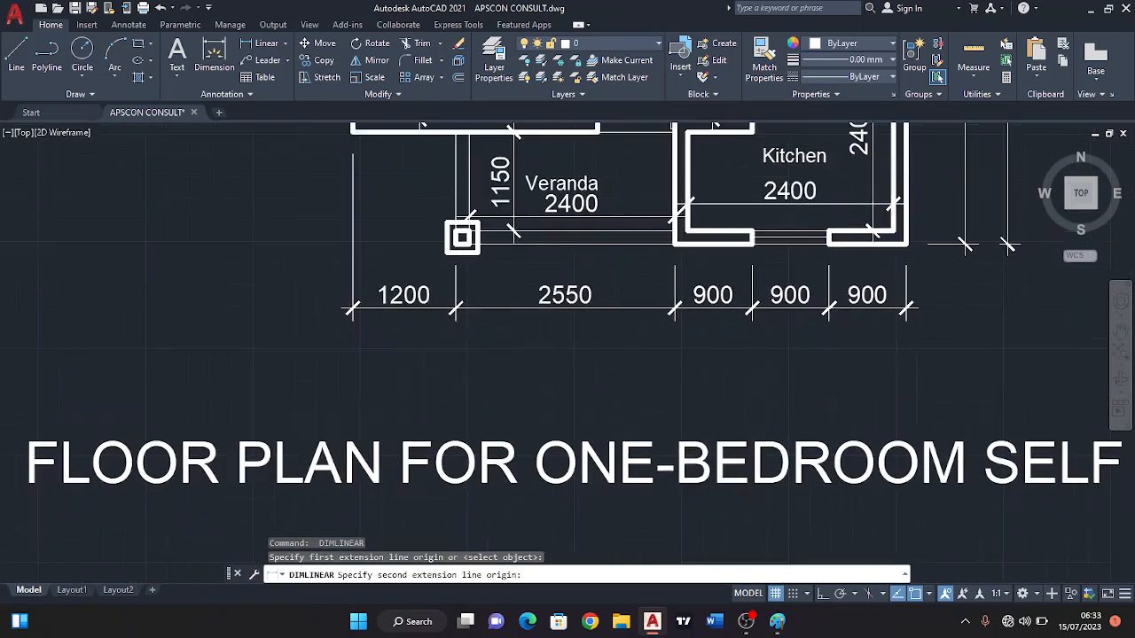
{"action": "left_click", "coordinate": [954, 306]}
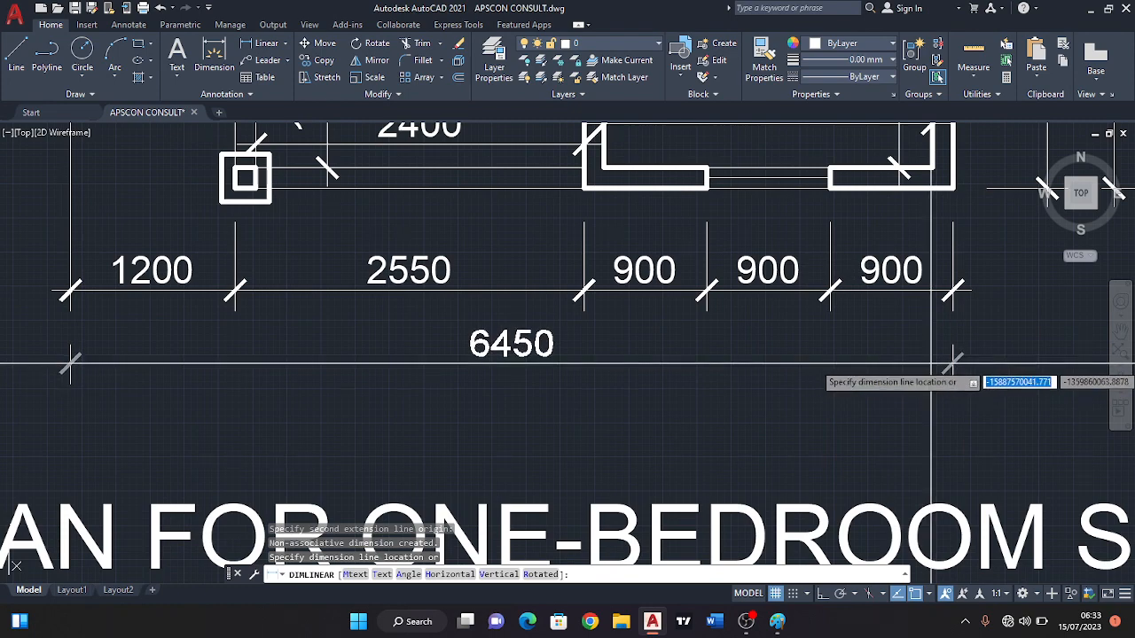
{"action": "left_click", "coordinate": [931, 364]}
{"action": "scroll", "coordinate": [619, 343], "scroll_direction": "down", "scroll_amount": 4}
{"action": "middle_click_drag", "start_coordinate": [617, 218], "coordinate": [646, 400]}
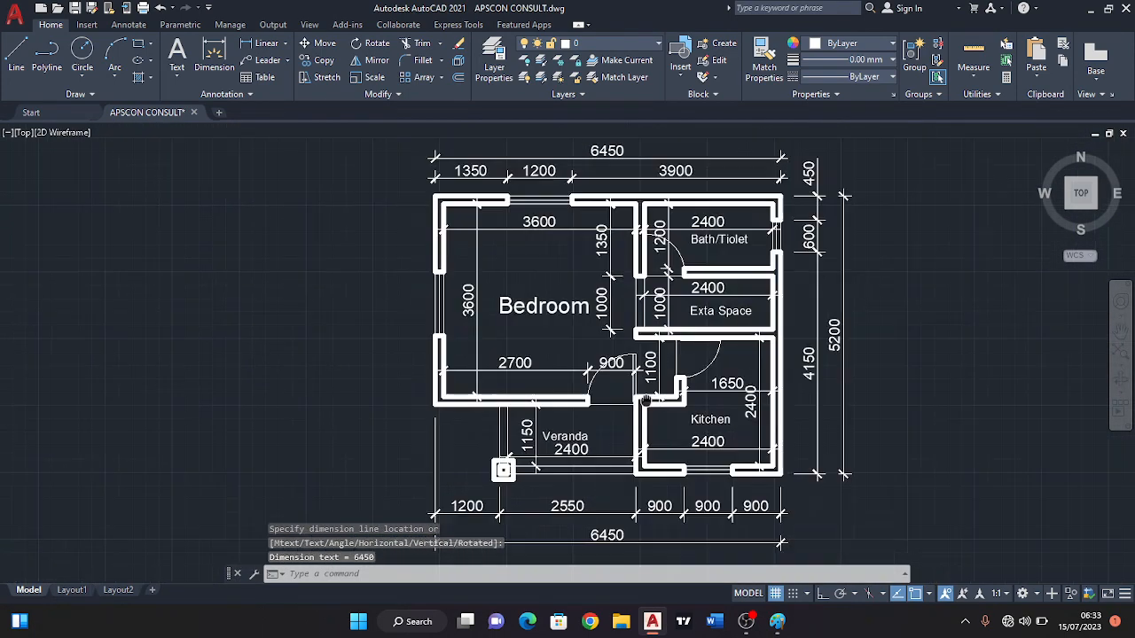
{"action": "scroll", "coordinate": [589, 173], "scroll_direction": "up", "scroll_amount": 4}
{"action": "scroll", "coordinate": [590, 177], "scroll_direction": "down", "scroll_amount": 6}
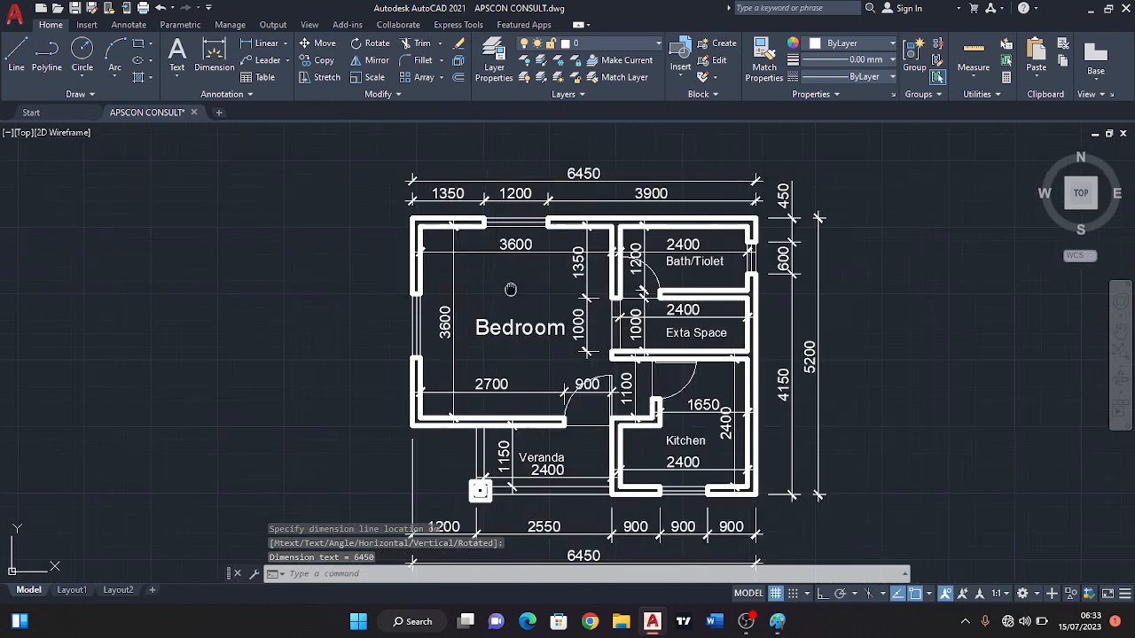
Dimension the Bedroom's outer side wall vertically from its upper corner to the window, placing the dimension outside the plan.
{"action": "key", "text": "Return"}
{"action": "scroll", "coordinate": [610, 237], "scroll_direction": "up", "scroll_amount": 6}
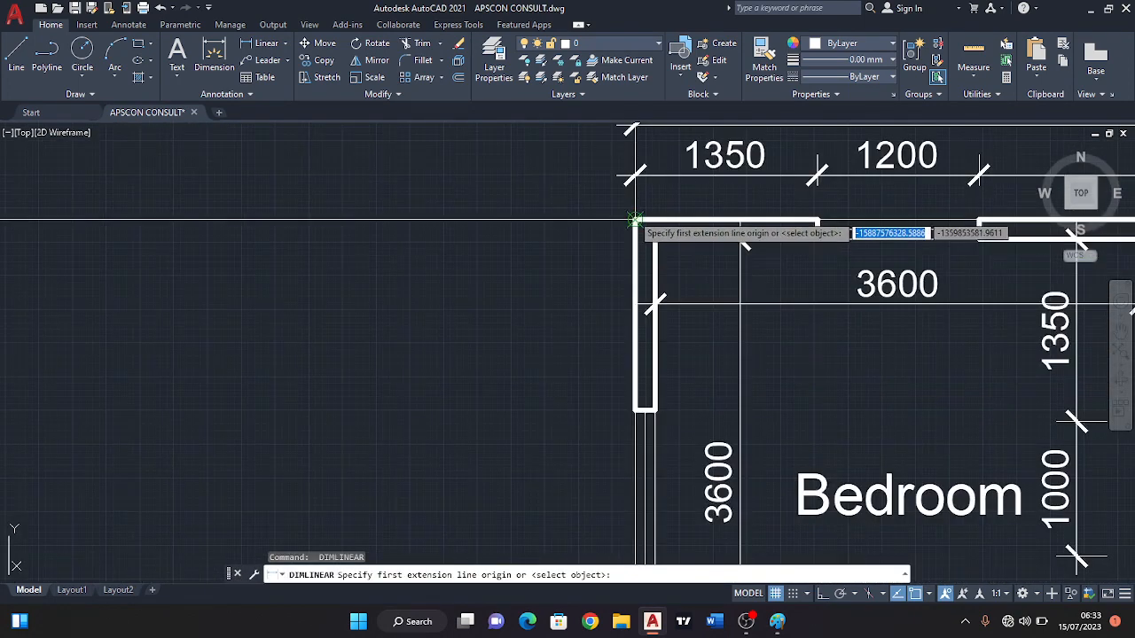
{"action": "left_click", "coordinate": [635, 223]}
{"action": "left_click", "coordinate": [635, 409]}
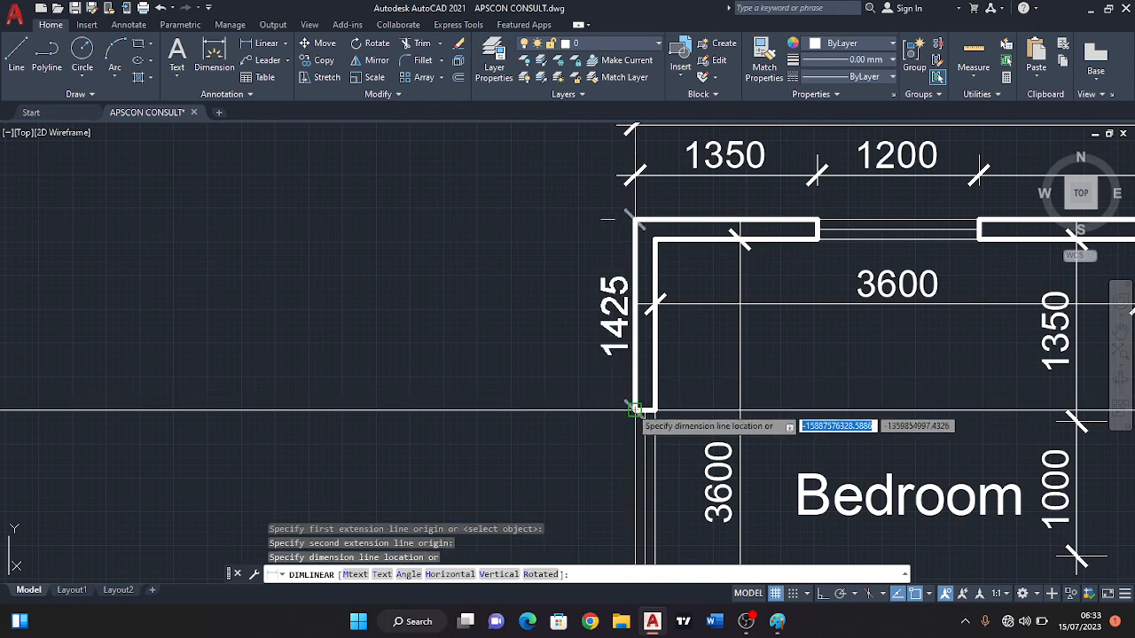
{"action": "left_click", "coordinate": [576, 409]}
{"action": "scroll", "coordinate": [588, 422], "scroll_direction": "down", "scroll_amount": 4}
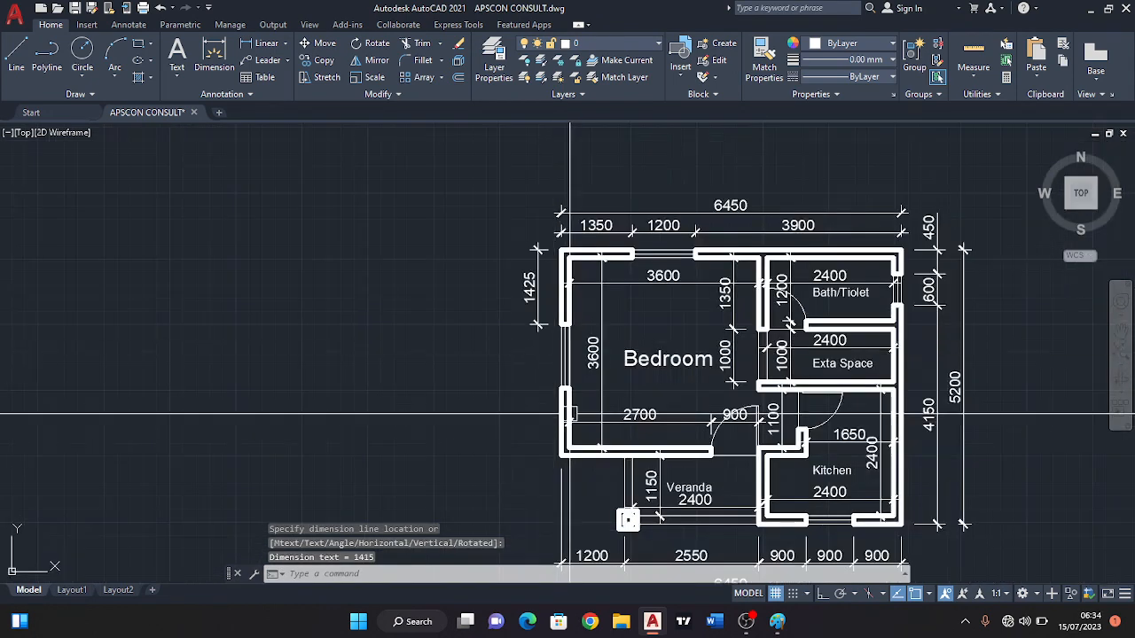
Dimension the Bedroom side window opening vertically, in line with the adjacent upper wall piece dimension outside the plan.
{"action": "middle_click_drag", "start_coordinate": [539, 417], "coordinate": [544, 392]}
{"action": "scroll", "coordinate": [554, 369], "scroll_direction": "up", "scroll_amount": 2}
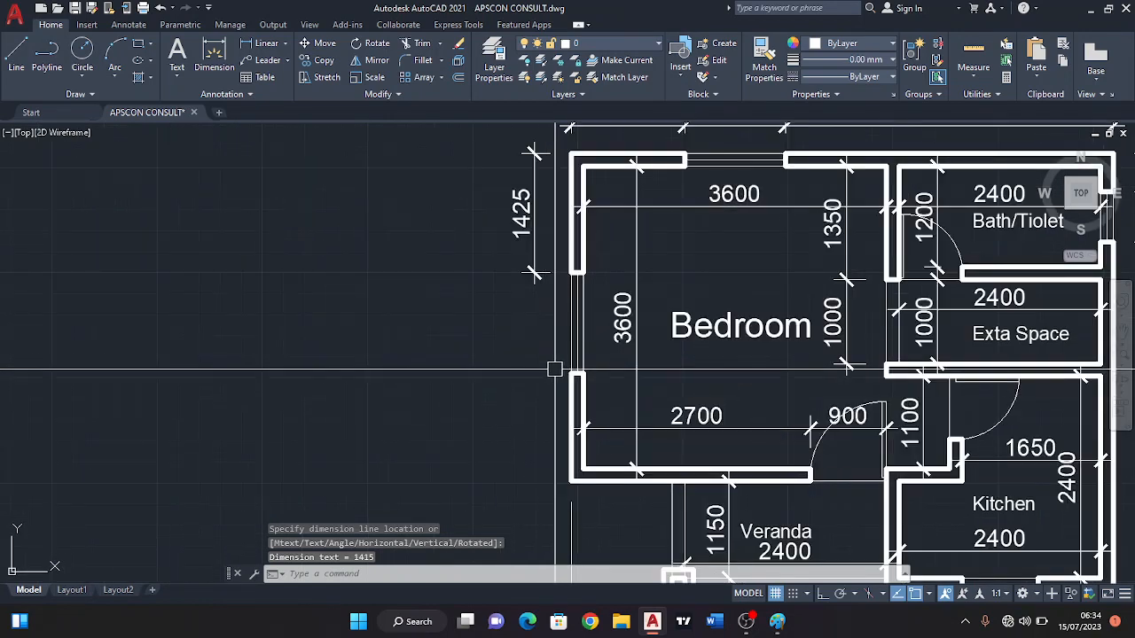
{"action": "scroll", "coordinate": [562, 416], "scroll_direction": "up", "scroll_amount": 2}
{"action": "key", "text": "Return"}
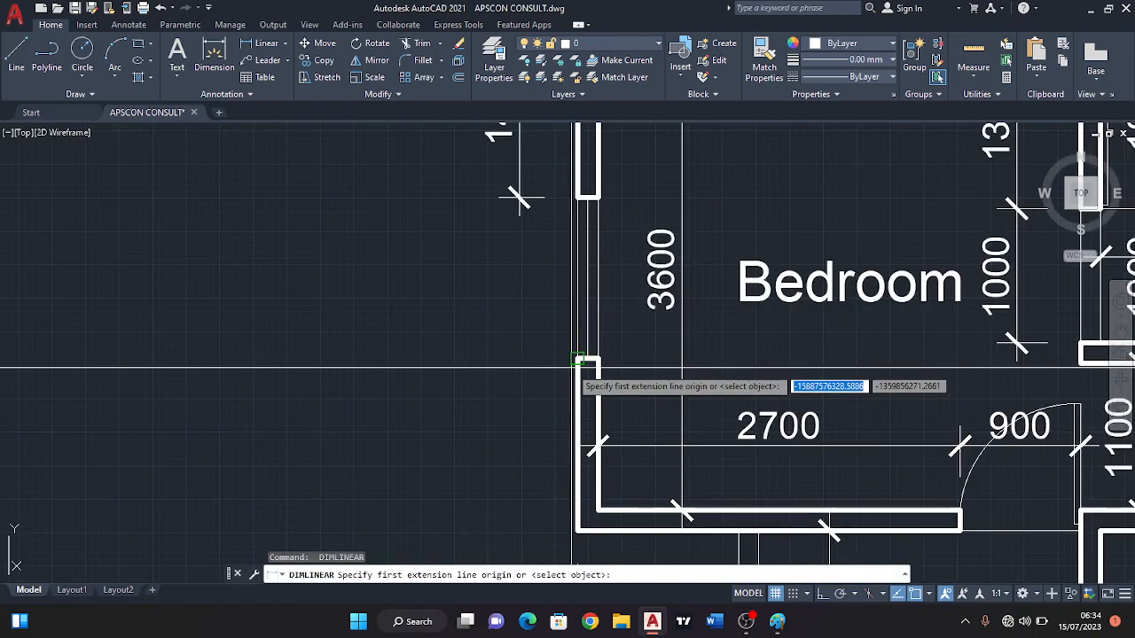
{"action": "left_click", "coordinate": [581, 360]}
{"action": "left_click", "coordinate": [585, 204]}
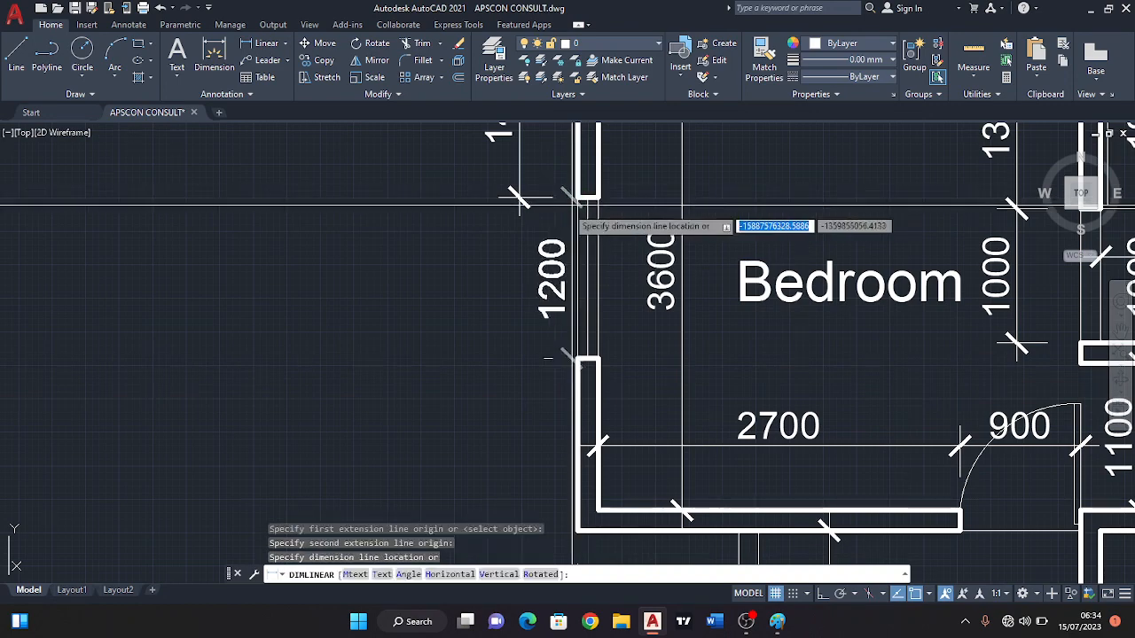
{"action": "left_click", "coordinate": [520, 214]}
{"action": "scroll", "coordinate": [560, 301], "scroll_direction": "down", "scroll_amount": 2}
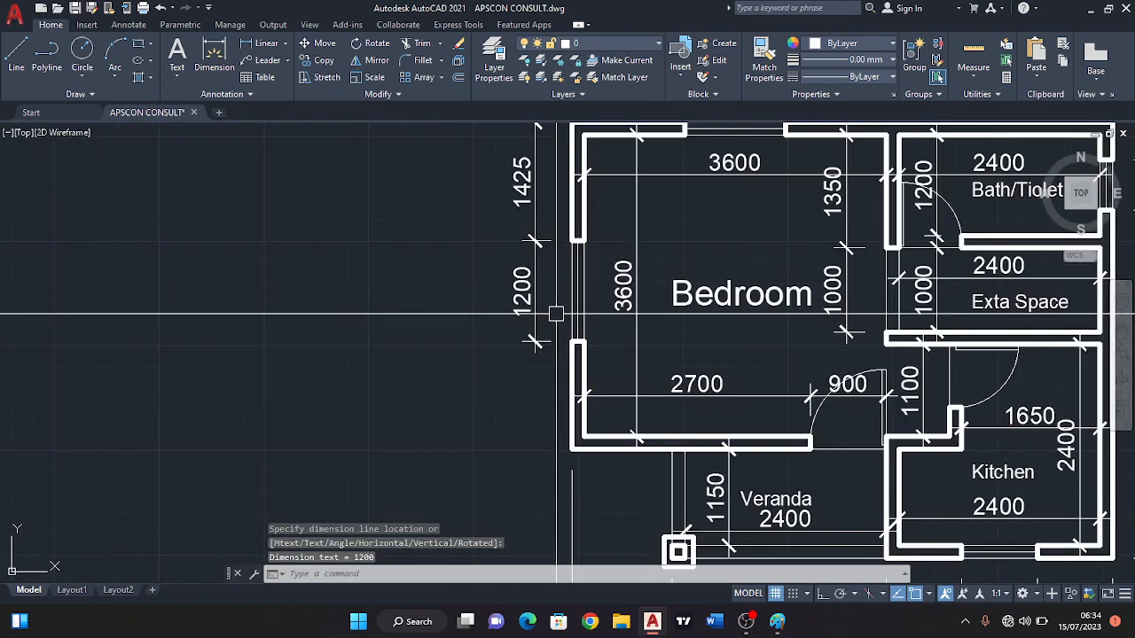
Dimension the Bedroom's lower side wall piece vertically between its Veranda-side outer corner and the window, in line with the window dimension.
{"action": "middle_click_drag", "start_coordinate": [560, 311], "coordinate": [560, 260]}
{"action": "key", "text": "Return"}
{"action": "scroll", "coordinate": [571, 387], "scroll_direction": "up", "scroll_amount": 2}
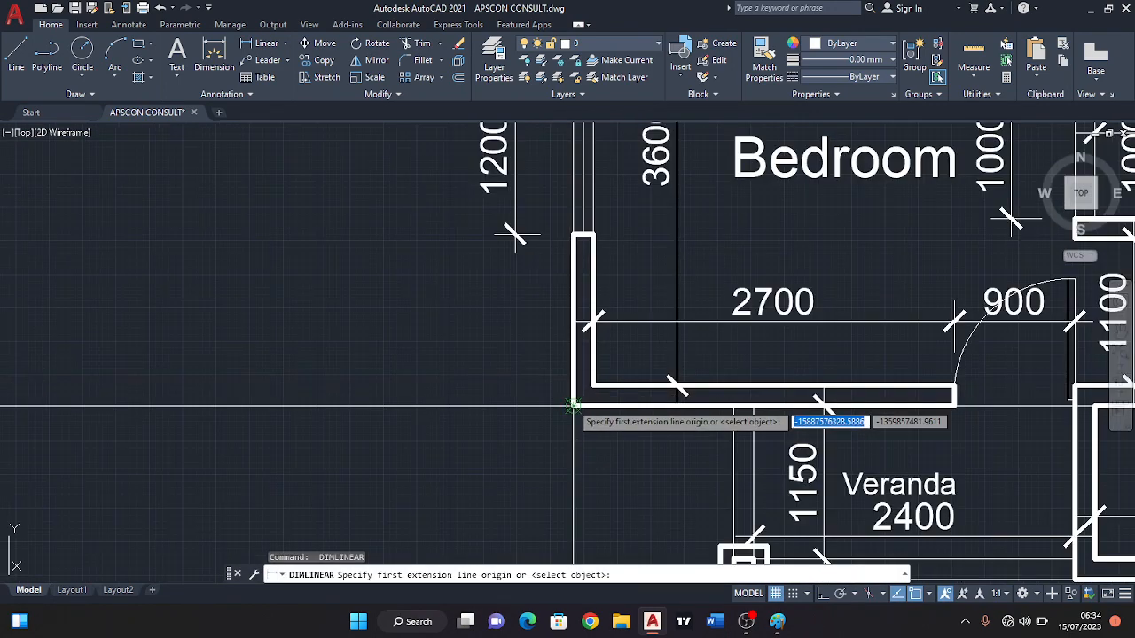
{"action": "left_click", "coordinate": [573, 397]}
{"action": "left_click", "coordinate": [574, 234]}
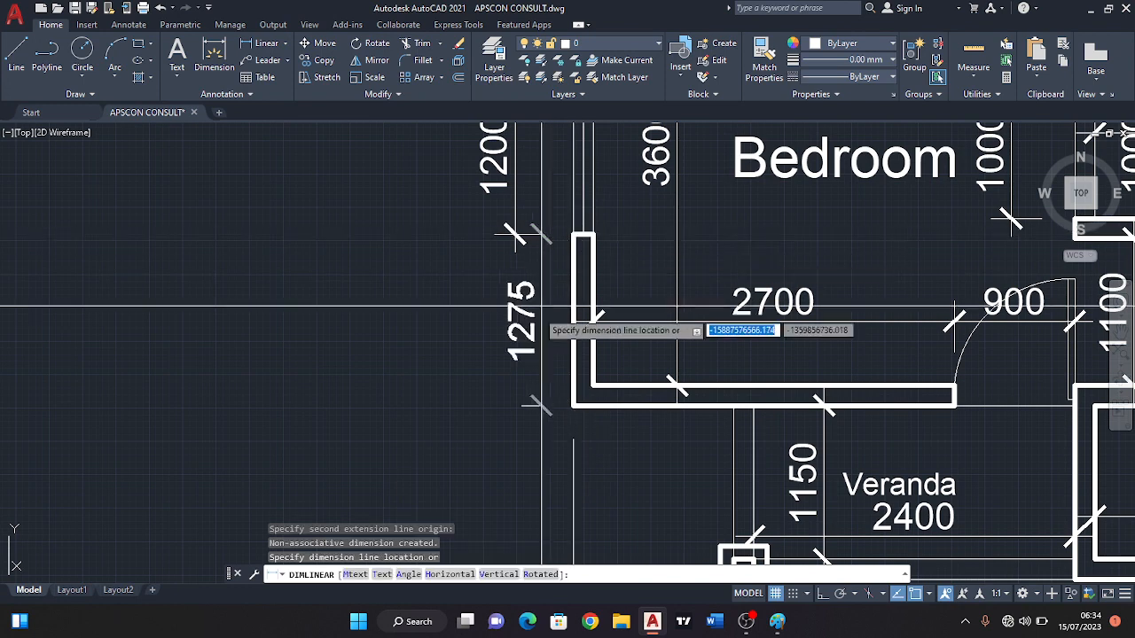
{"action": "left_click", "coordinate": [515, 248]}
{"action": "mouse_move", "coordinate": [525, 374]}
{"action": "middle_mouse_down"}
{"action": "mouse_move", "coordinate": [525, 362]}
{"action": "mouse_move", "coordinate": [582, 366]}
{"action": "middle_mouse_up"}
{"action": "scroll", "coordinate": [664, 395], "scroll_direction": "down", "scroll_amount": 2}
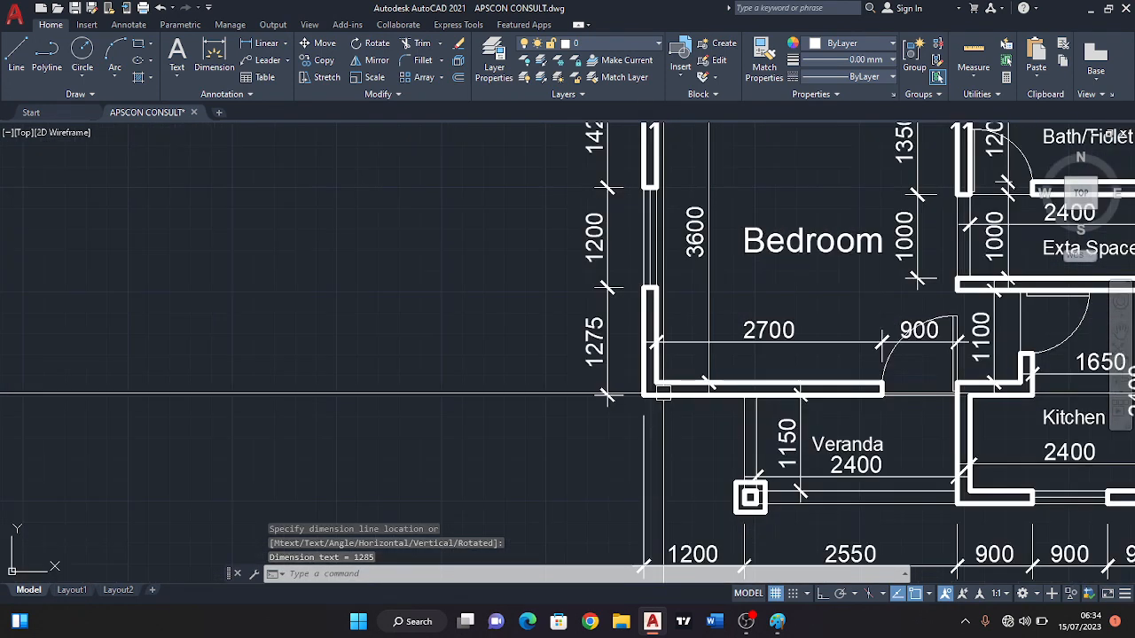
Dimension the Veranda side vertically from the column's inner square to the Bedroom's lower outer corner, in line with the Bedroom side dimensions.
{"action": "scroll", "coordinate": [624, 370], "scroll_direction": "down", "scroll_amount": 2}
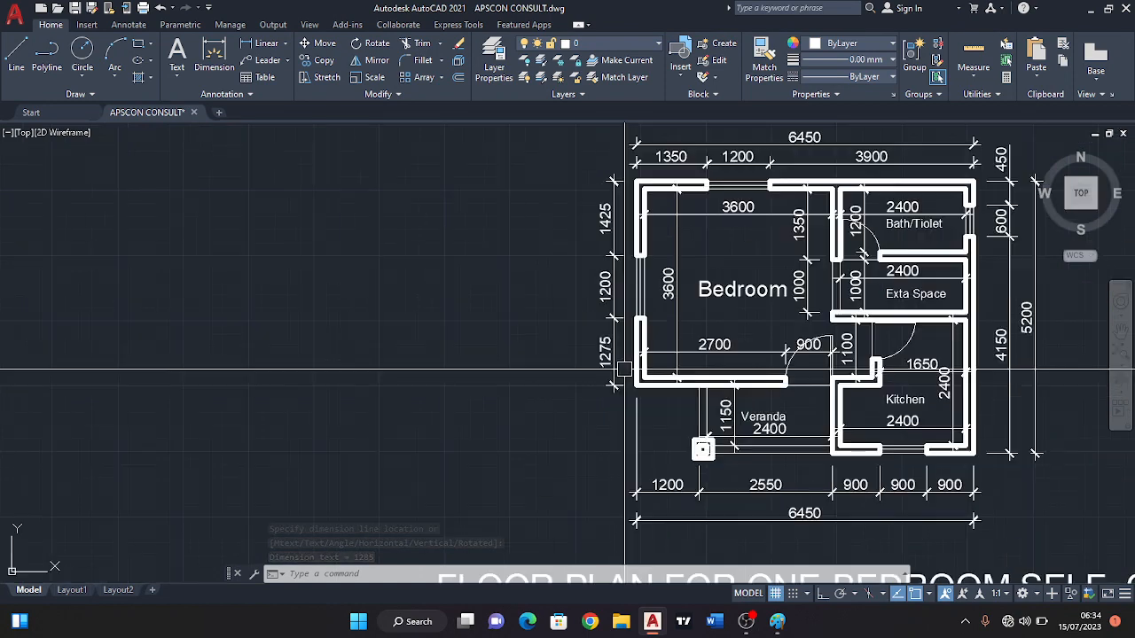
{"action": "scroll", "coordinate": [640, 430], "scroll_direction": "up", "scroll_amount": 6}
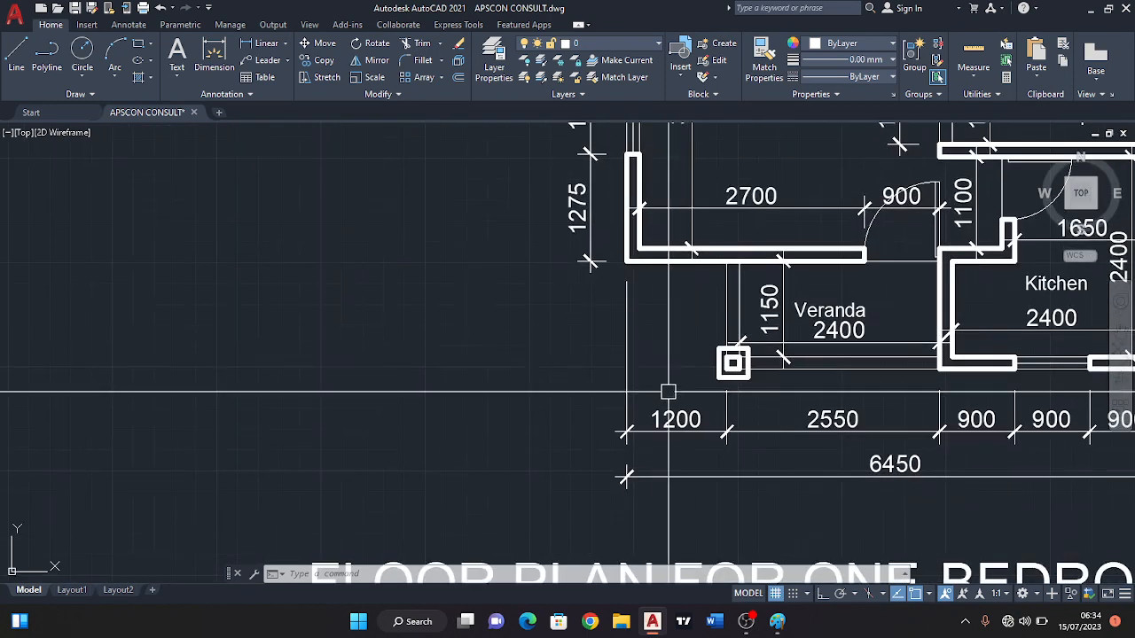
{"action": "key", "text": "Return"}
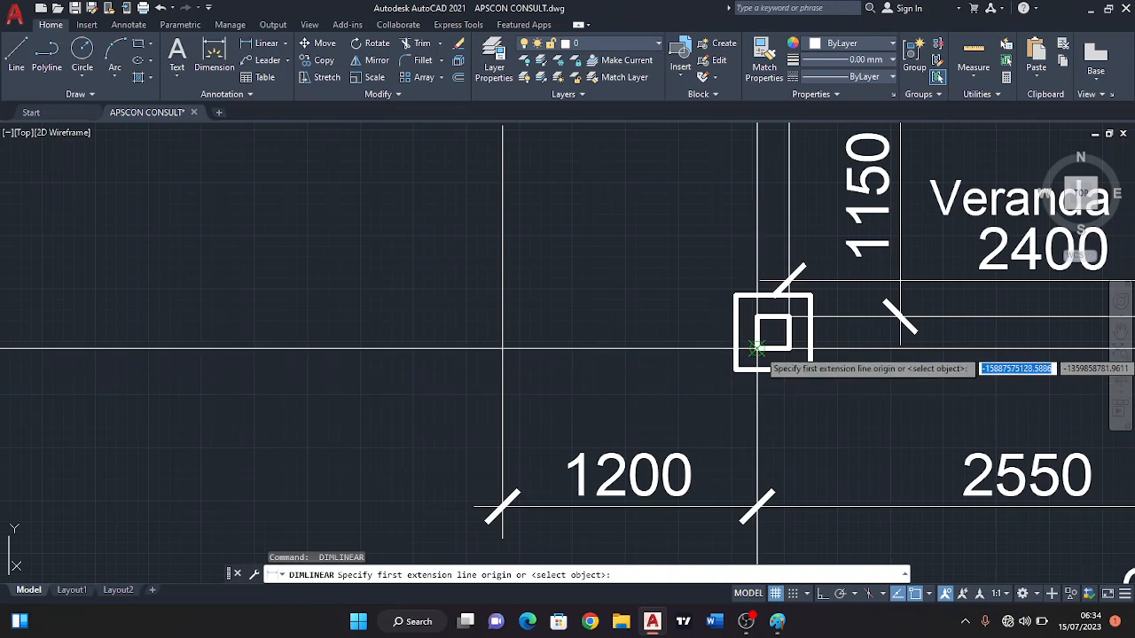
{"action": "scroll", "coordinate": [756, 349], "scroll_direction": "down", "scroll_amount": 3}
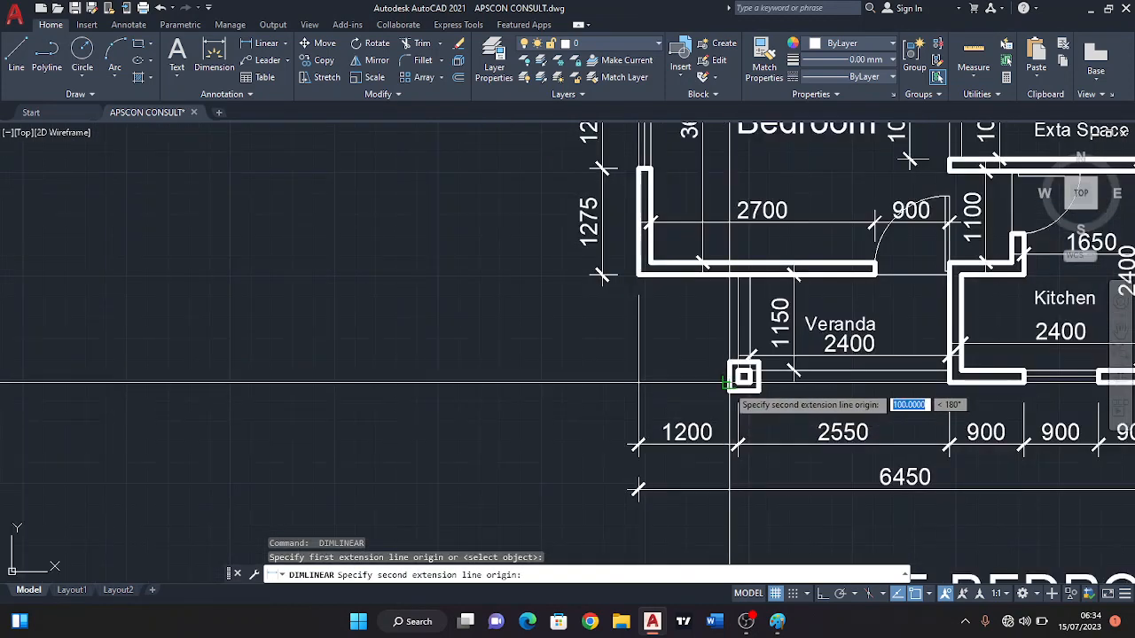
{"action": "left_click", "coordinate": [602, 276]}
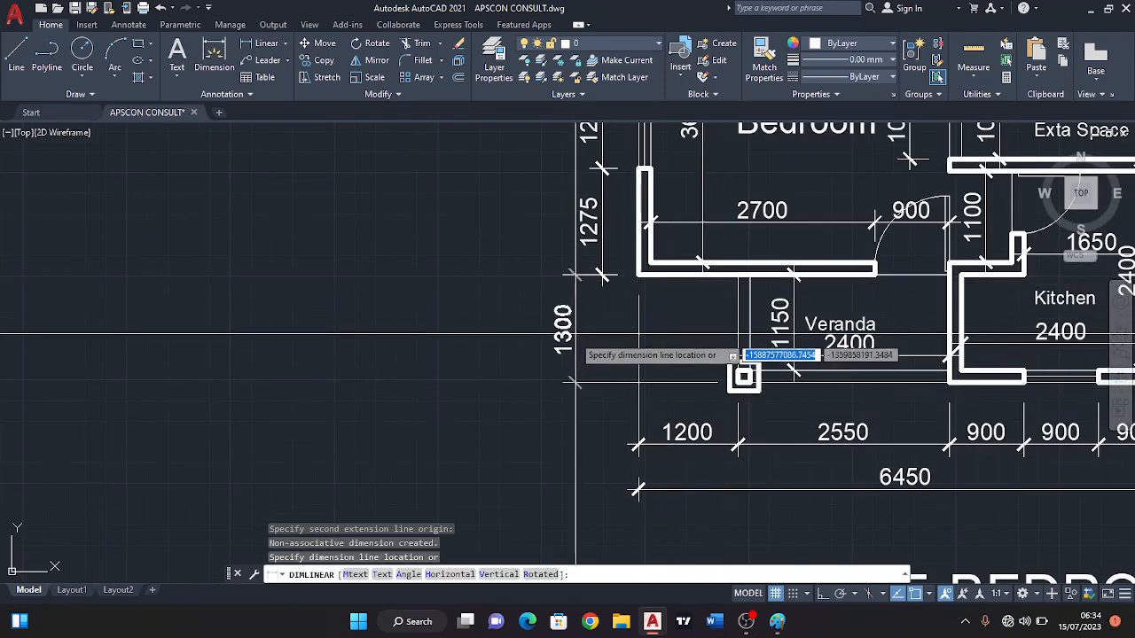
{"action": "scroll", "coordinate": [576, 335], "scroll_direction": "up", "scroll_amount": 3}
{"action": "left_click", "coordinate": [608, 266]}
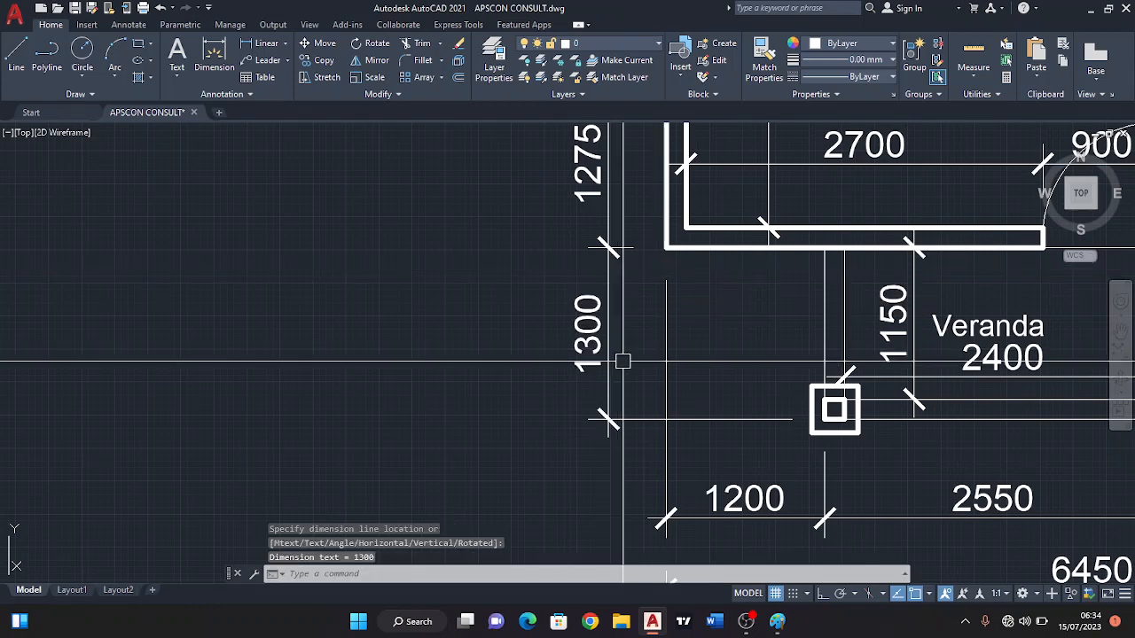
Add an overall vertical dimension along the Bedroom and Veranda side, placed outside the row of wall and window dimensions.
{"action": "scroll", "coordinate": [623, 361], "scroll_direction": "down", "scroll_amount": 2}
{"action": "scroll", "coordinate": [625, 392], "scroll_direction": "up", "scroll_amount": 2}
{"action": "key", "text": "Return"}
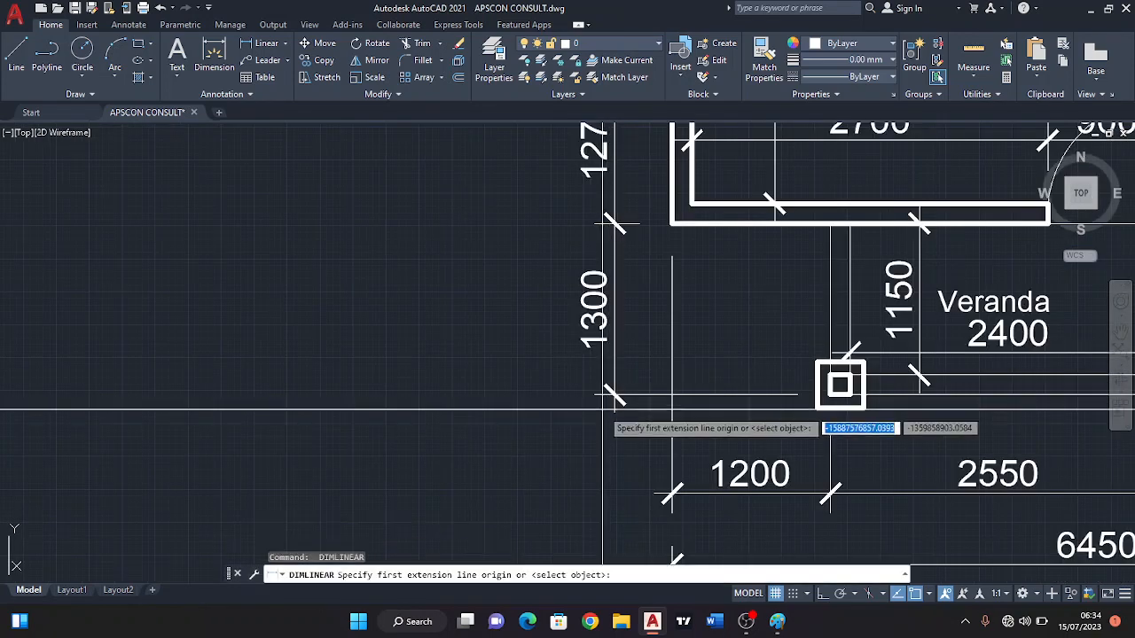
{"action": "left_click", "coordinate": [596, 392]}
{"action": "scroll", "coordinate": [638, 410], "scroll_direction": "down", "scroll_amount": 4}
{"action": "scroll", "coordinate": [635, 270], "scroll_direction": "up", "scroll_amount": 5}
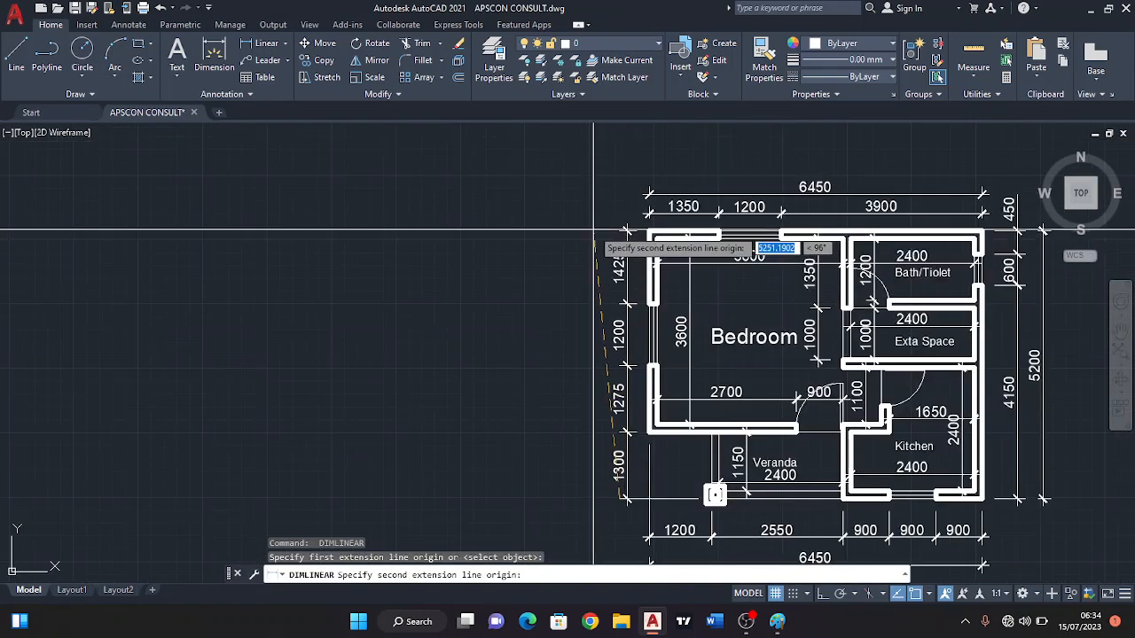
{"action": "left_click", "coordinate": [633, 281]}
{"action": "scroll", "coordinate": [633, 281], "scroll_direction": "down", "scroll_amount": 5}
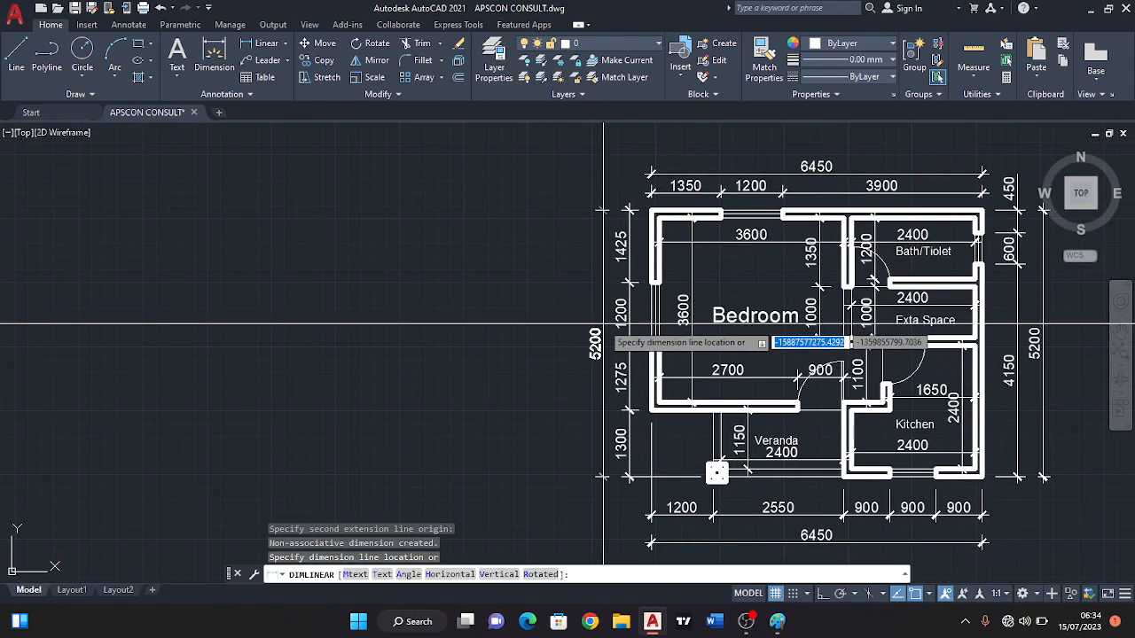
{"action": "left_click", "coordinate": [603, 324]}
{"action": "scroll", "coordinate": [601, 330], "scroll_direction": "up", "scroll_amount": 5}
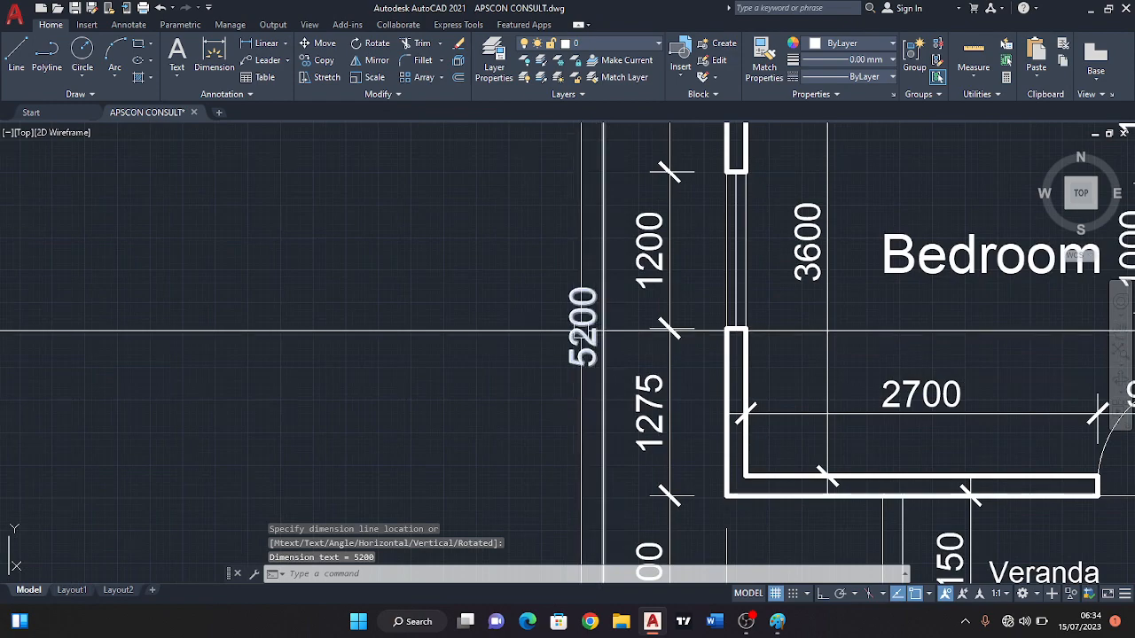
{"action": "scroll", "coordinate": [580, 332], "scroll_direction": "down", "scroll_amount": 5}
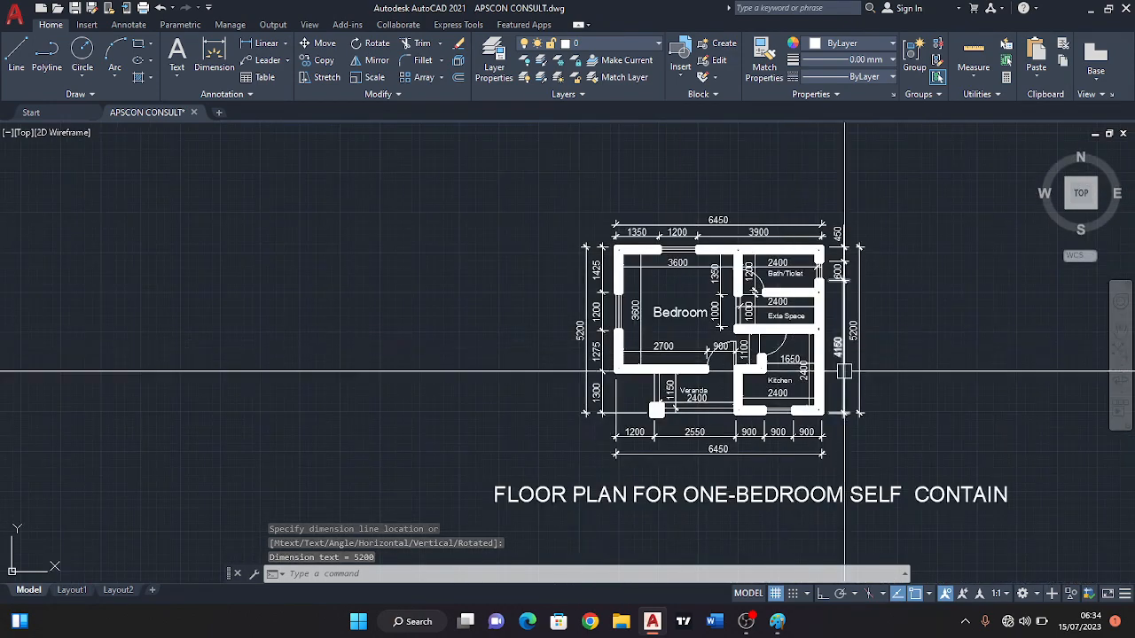
{"action": "scroll", "coordinate": [877, 363], "scroll_direction": "up", "scroll_amount": 2}
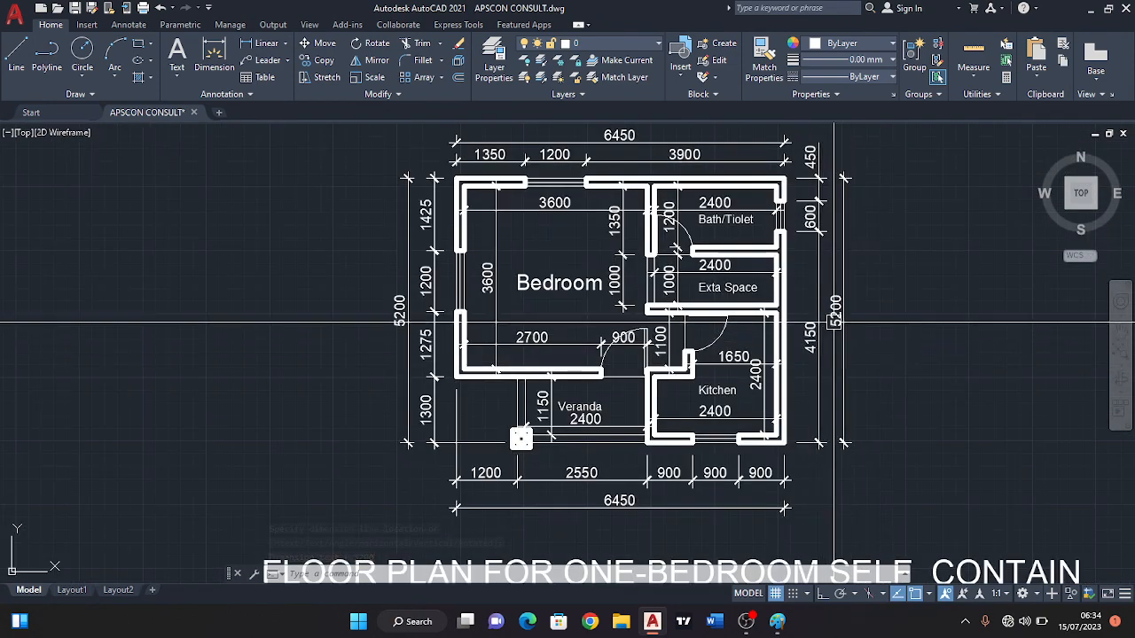
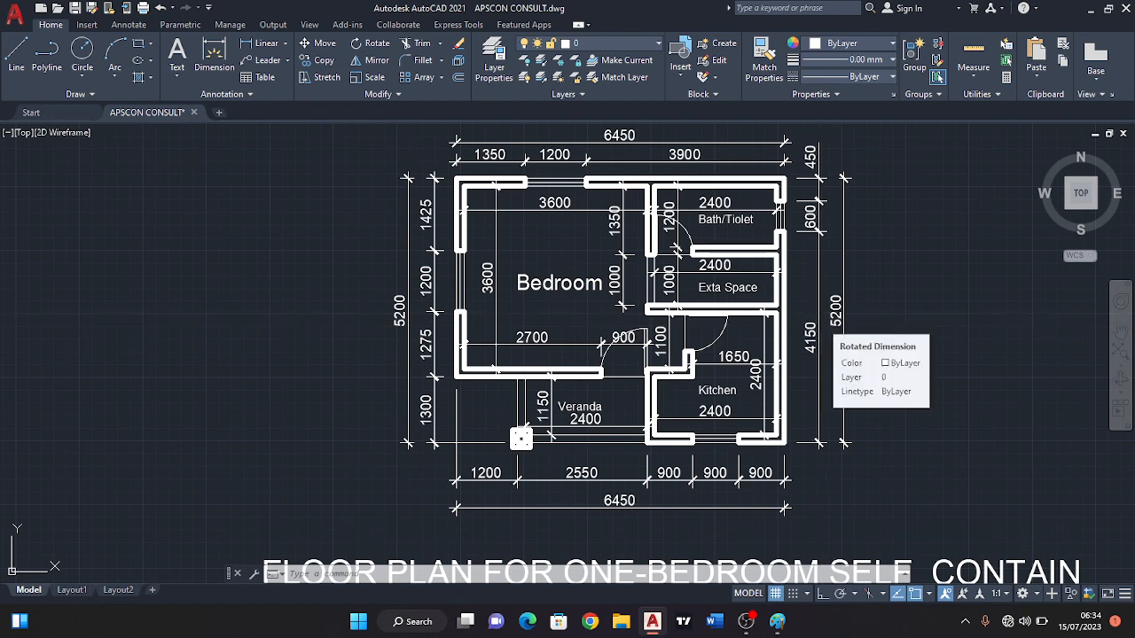
Save the finished one-bedroom floor plan drawing under its existing file name.
{"action": "key", "text": "ctrl+s"}
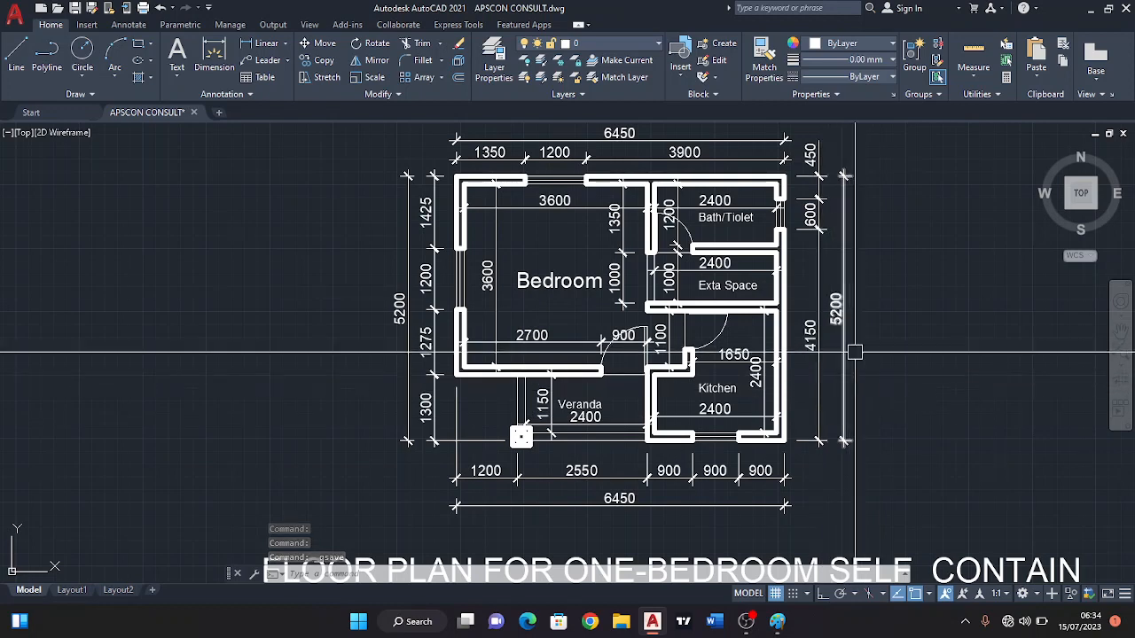
Examine the dimensioned floor plan closely, covering the bedroom, bath, extra space, kitchen, veranda, outer dimension lines and title.
{"action": "scroll", "coordinate": [851, 349], "scroll_direction": "up", "scroll_amount": 2}
{"action": "scroll", "coordinate": [816, 364], "scroll_direction": "down", "scroll_amount": 2}
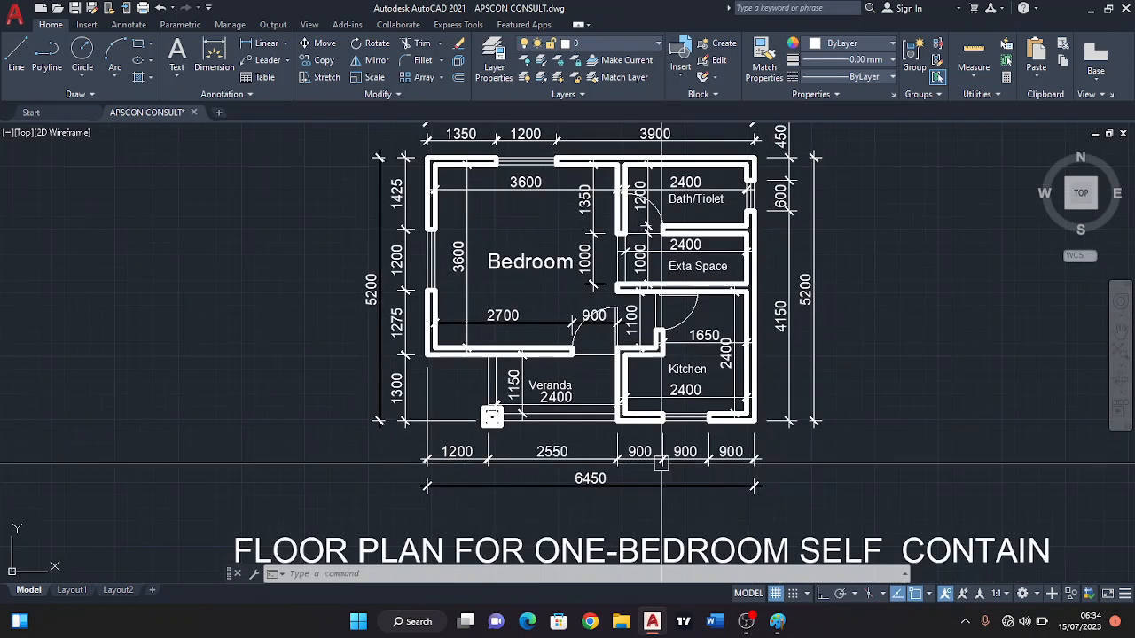
{"action": "scroll", "coordinate": [583, 491], "scroll_direction": "up", "scroll_amount": 2}
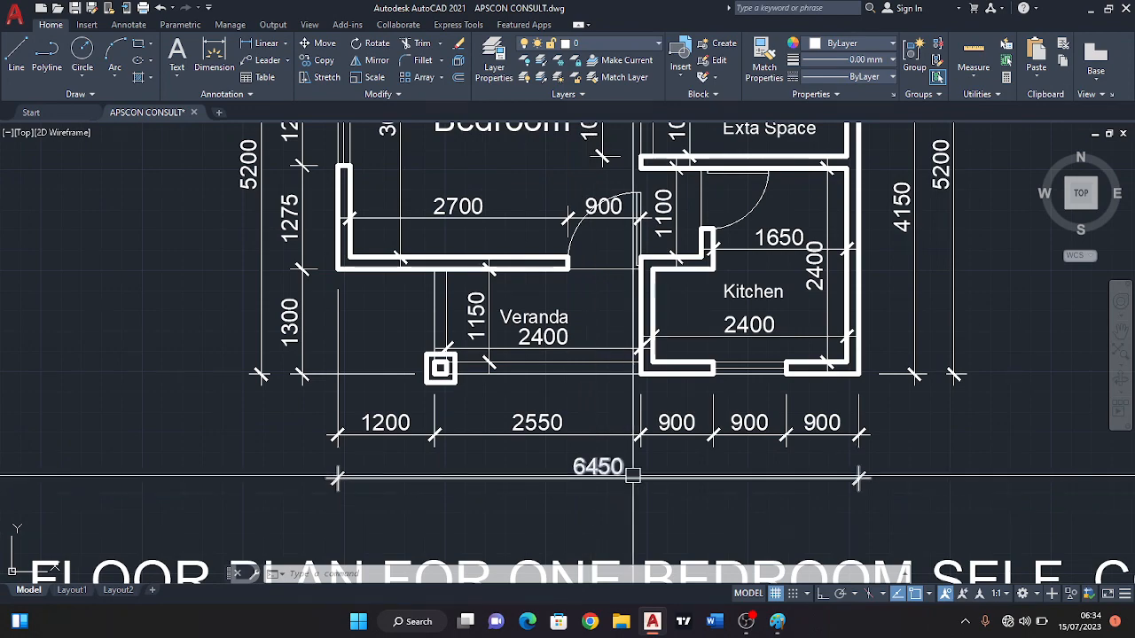
{"action": "scroll", "coordinate": [640, 459], "scroll_direction": "down", "scroll_amount": 2}
{"action": "scroll", "coordinate": [865, 306], "scroll_direction": "up", "scroll_amount": 5}
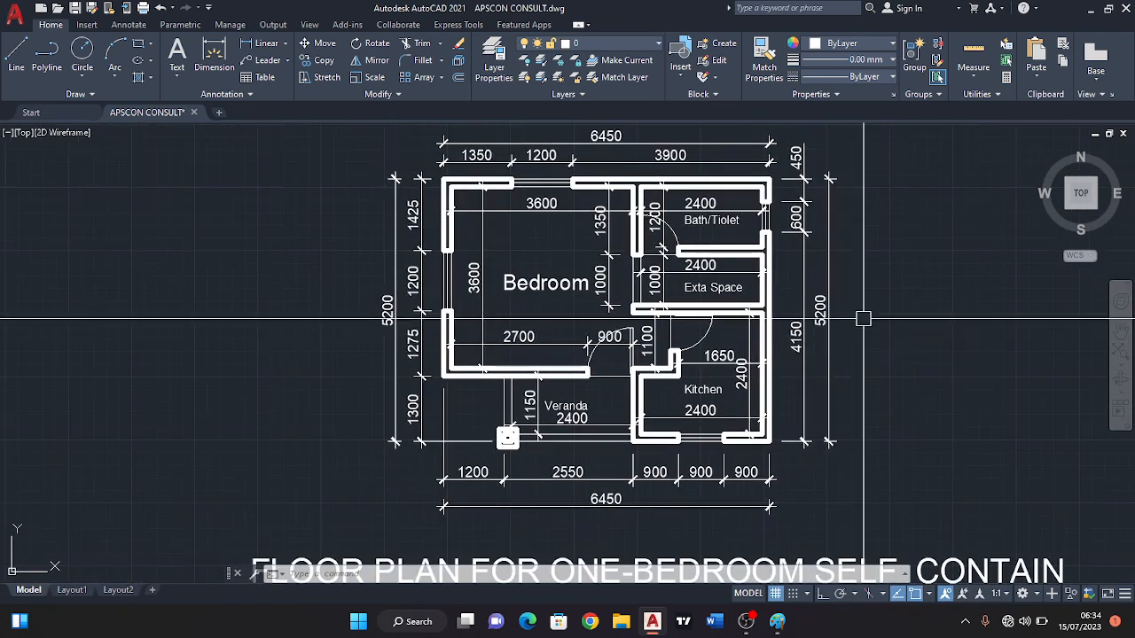
{"action": "scroll", "coordinate": [692, 327], "scroll_direction": "down", "scroll_amount": 5}
{"action": "middle_click_drag", "start_coordinate": [689, 322], "coordinate": [616, 326]}
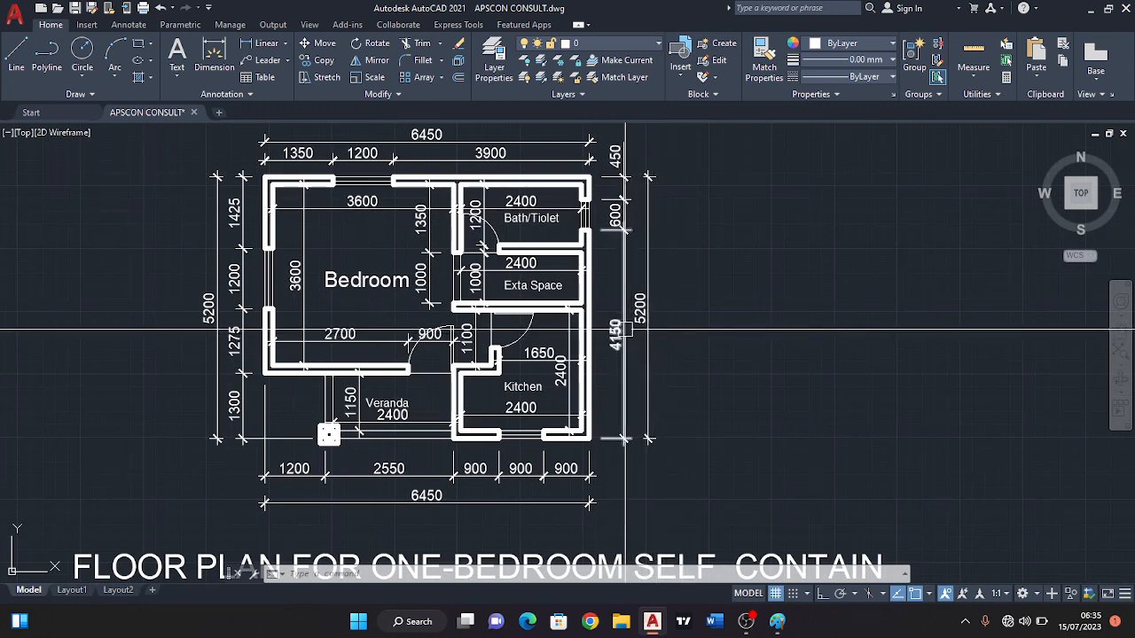
{"action": "scroll", "coordinate": [624, 333], "scroll_direction": "up", "scroll_amount": 2}
{"action": "middle_click_drag", "start_coordinate": [667, 270], "coordinate": [673, 285]}
{"action": "scroll", "coordinate": [674, 286], "scroll_direction": "down", "scroll_amount": 2}
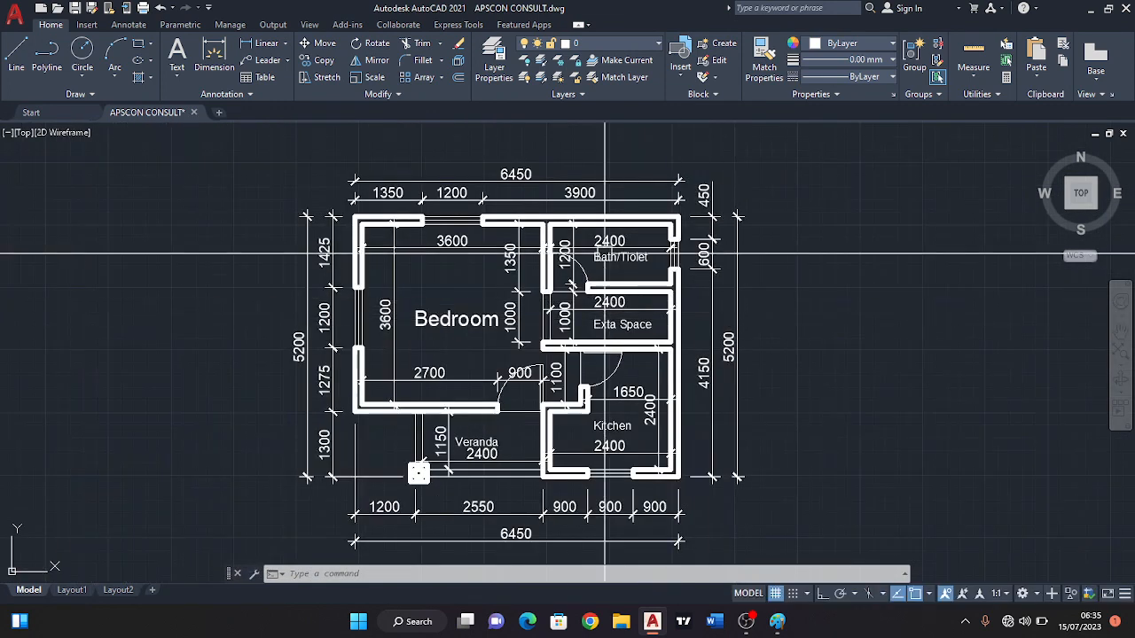
{"action": "scroll", "coordinate": [517, 203], "scroll_direction": "up", "scroll_amount": 4}
{"action": "scroll", "coordinate": [546, 159], "scroll_direction": "down", "scroll_amount": 2}
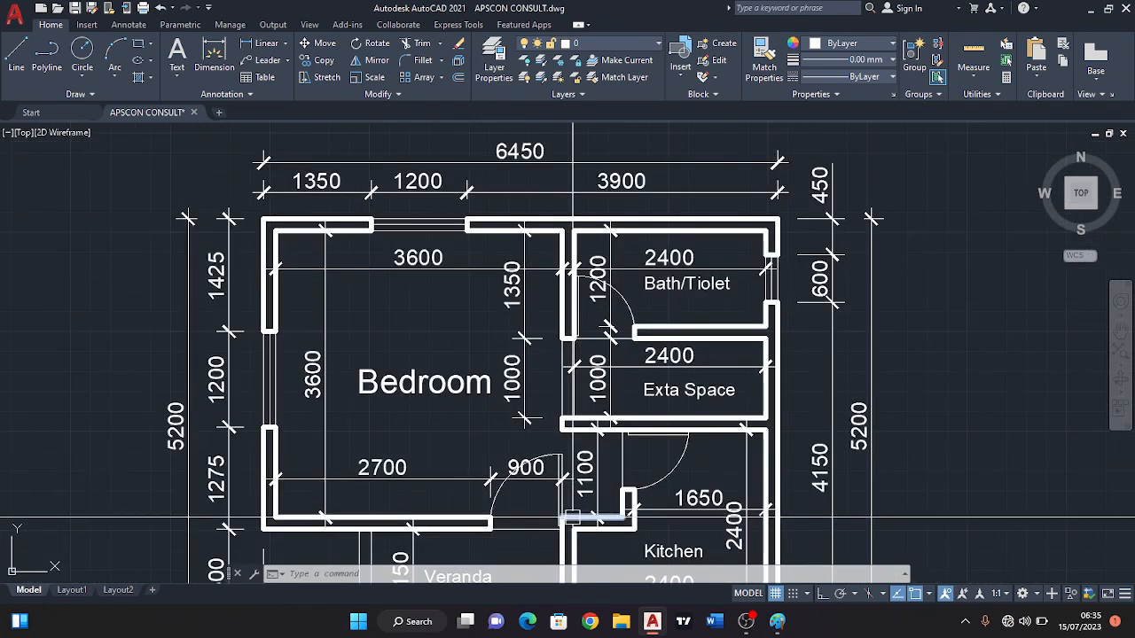
{"action": "middle_click_drag", "start_coordinate": [573, 518], "coordinate": [575, 439]}
{"action": "scroll", "coordinate": [539, 350], "scroll_direction": "down", "scroll_amount": 4}
{"action": "middle_click_drag", "start_coordinate": [451, 411], "coordinate": [440, 353]}
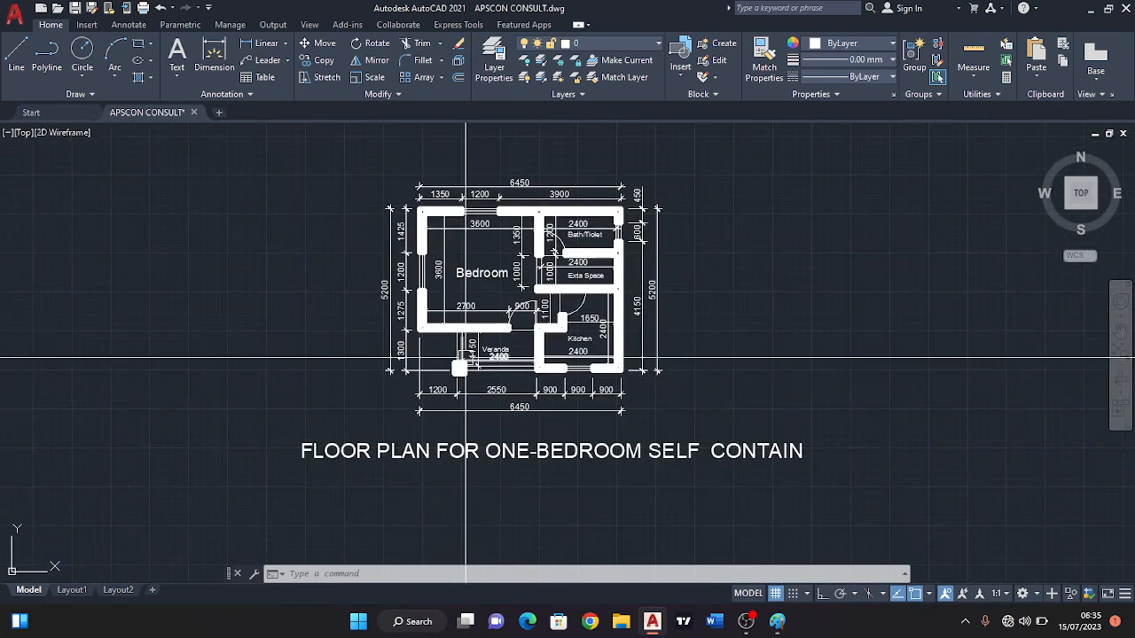
{"action": "scroll", "coordinate": [465, 355], "scroll_direction": "up", "scroll_amount": 2}
{"action": "middle_click_drag", "start_coordinate": [537, 438], "coordinate": [452, 430]}
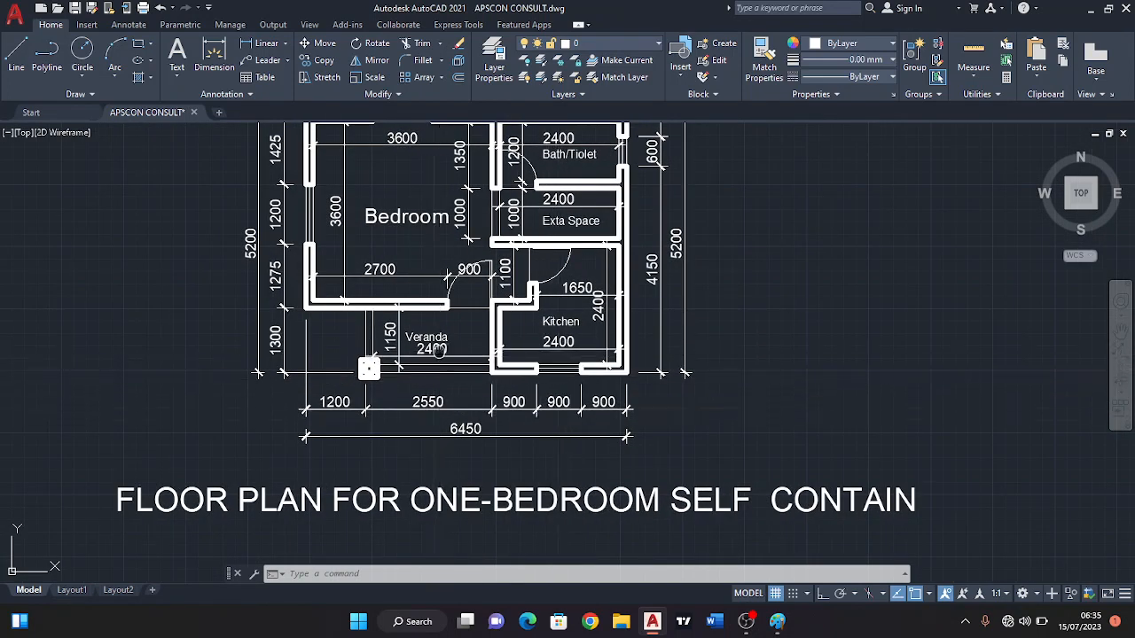
{"action": "middle_click_drag", "start_coordinate": [523, 441], "coordinate": [520, 452]}
{"action": "scroll", "coordinate": [512, 429], "scroll_direction": "down", "scroll_amount": 2}
{"action": "middle_click_drag", "start_coordinate": [529, 391], "coordinate": [562, 382]}
{"action": "scroll", "coordinate": [540, 405], "scroll_direction": "up", "scroll_amount": 2}
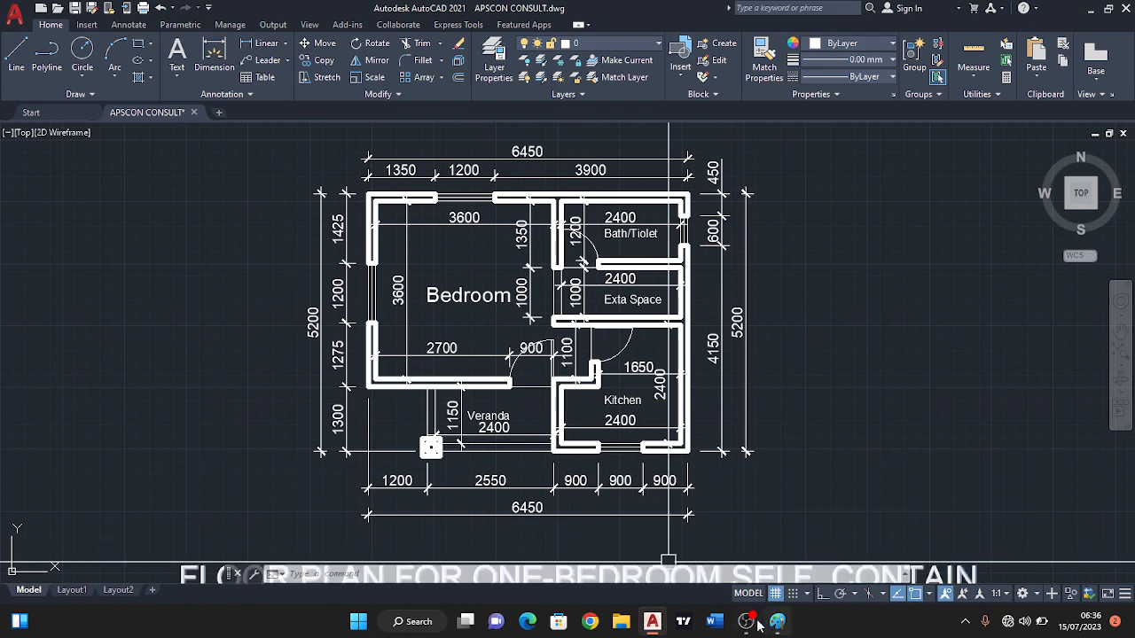
{"action": "mouse_move", "coordinate": [749, 625]}
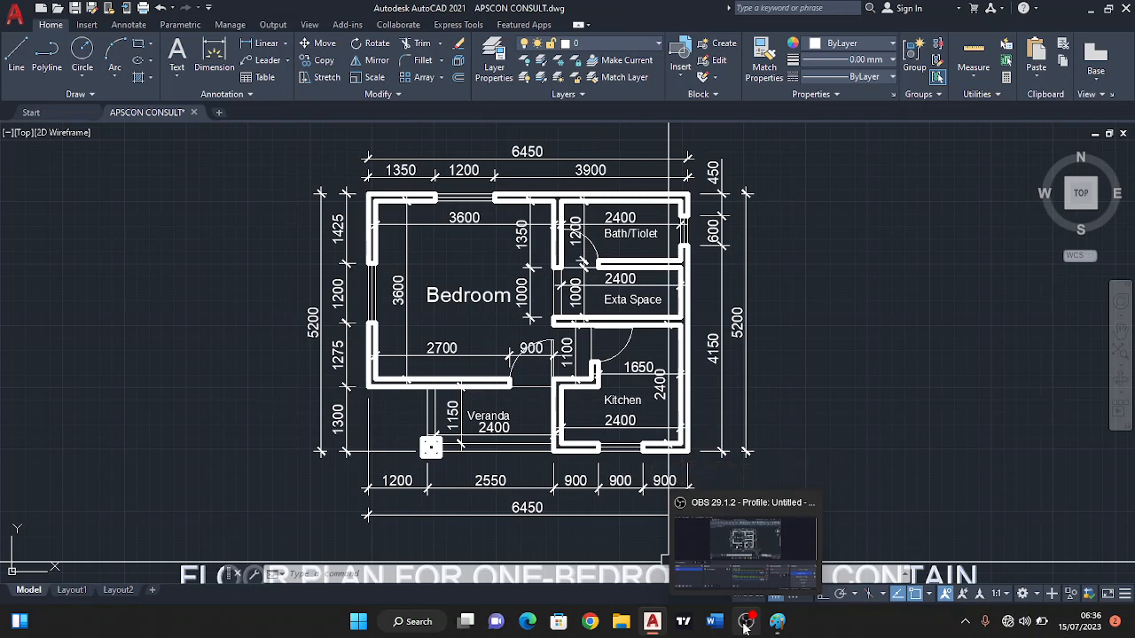
{"action": "left_click", "coordinate": [744, 624]}
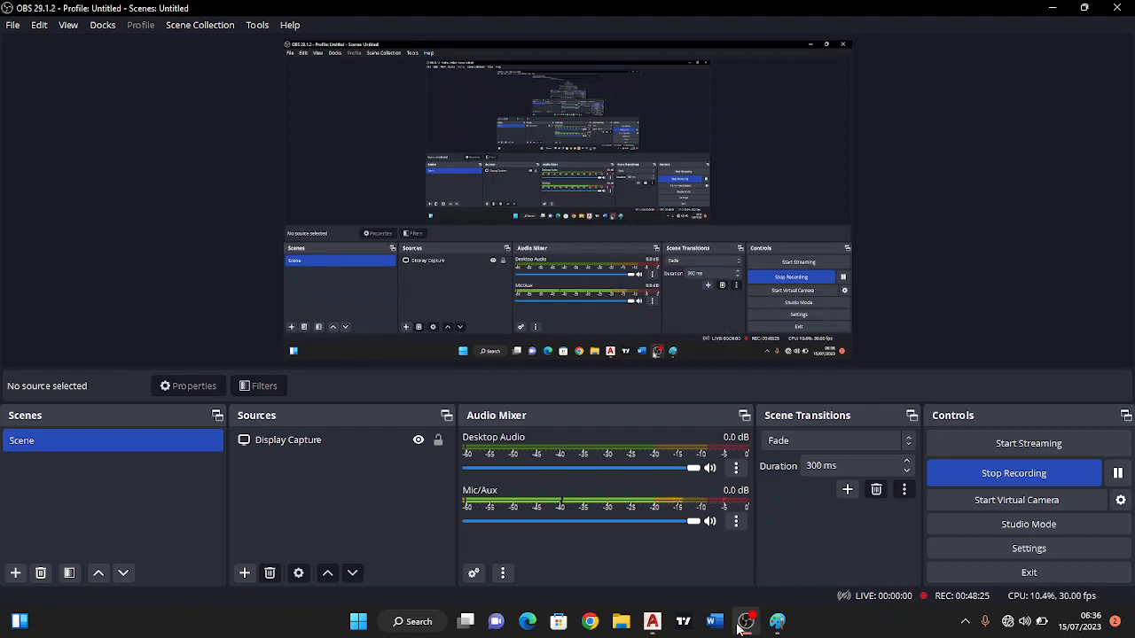